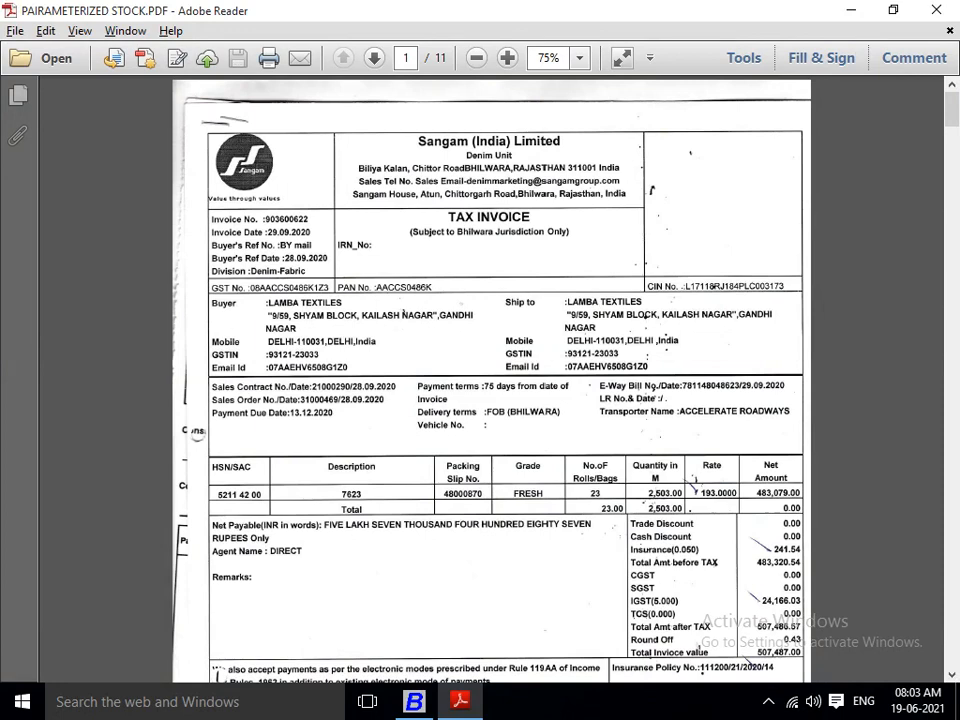
# Step: Examine the Sangam tax invoice on page 1 and the roll-wise denim packing list on page 2 of the PDF
pyautogui.scroll(-2, 490, 380)
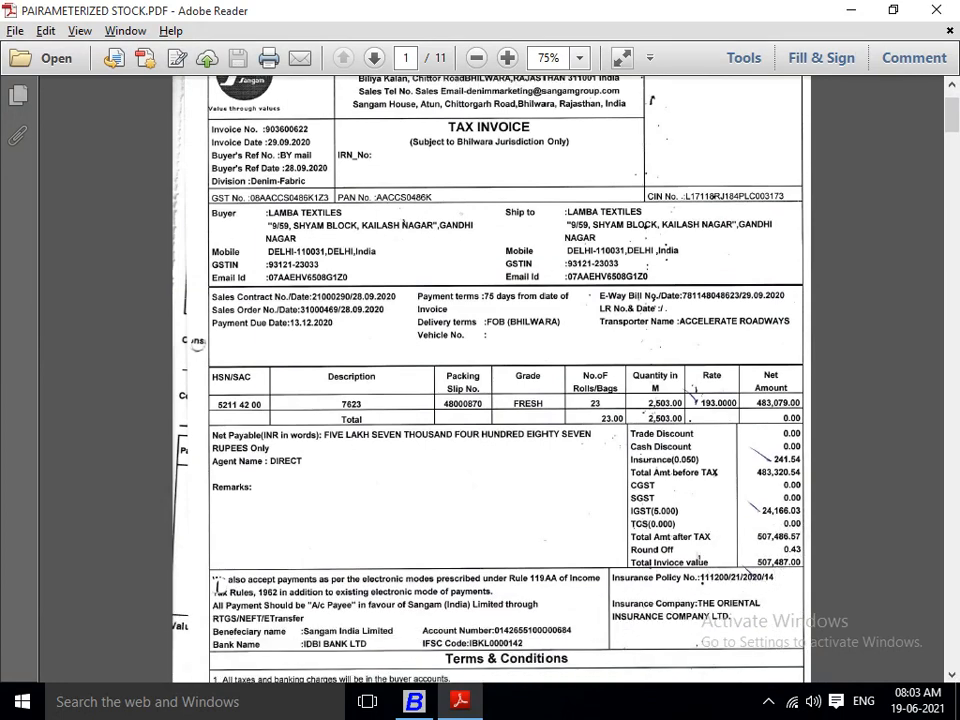
pyautogui.scroll(-1, 490, 380)
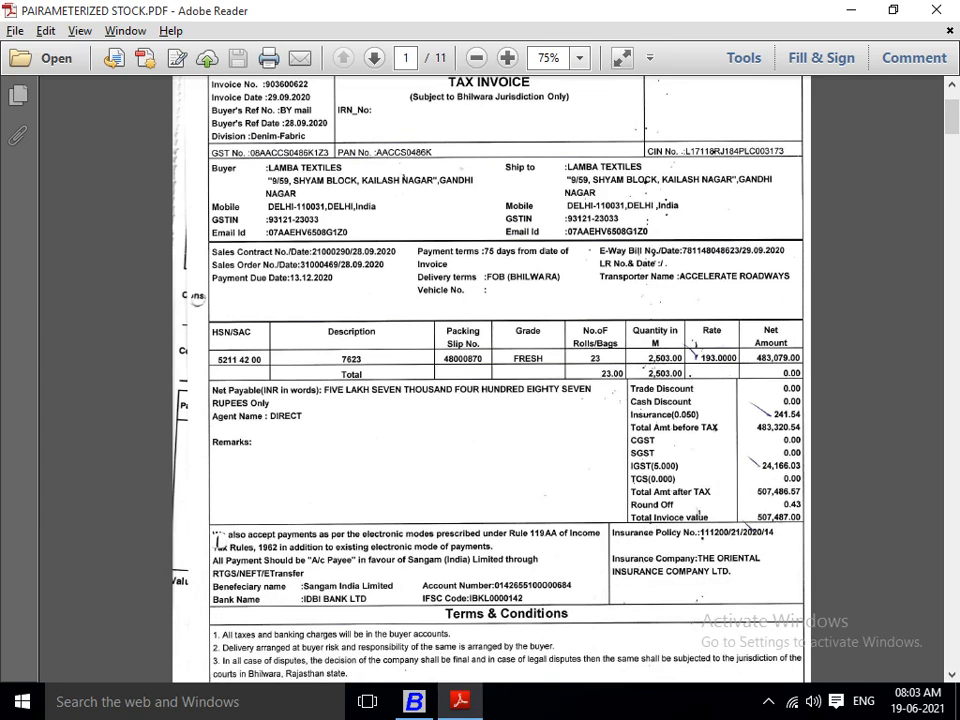
pyautogui.scroll(-9, 651, 563)
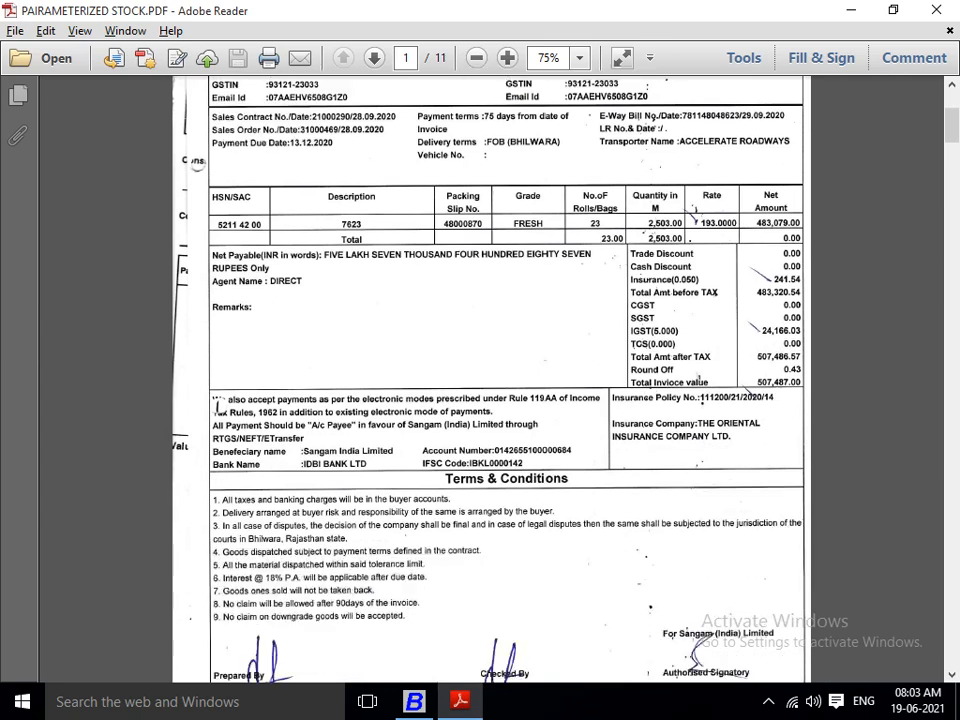
pyautogui.scroll(-8, 490, 380)
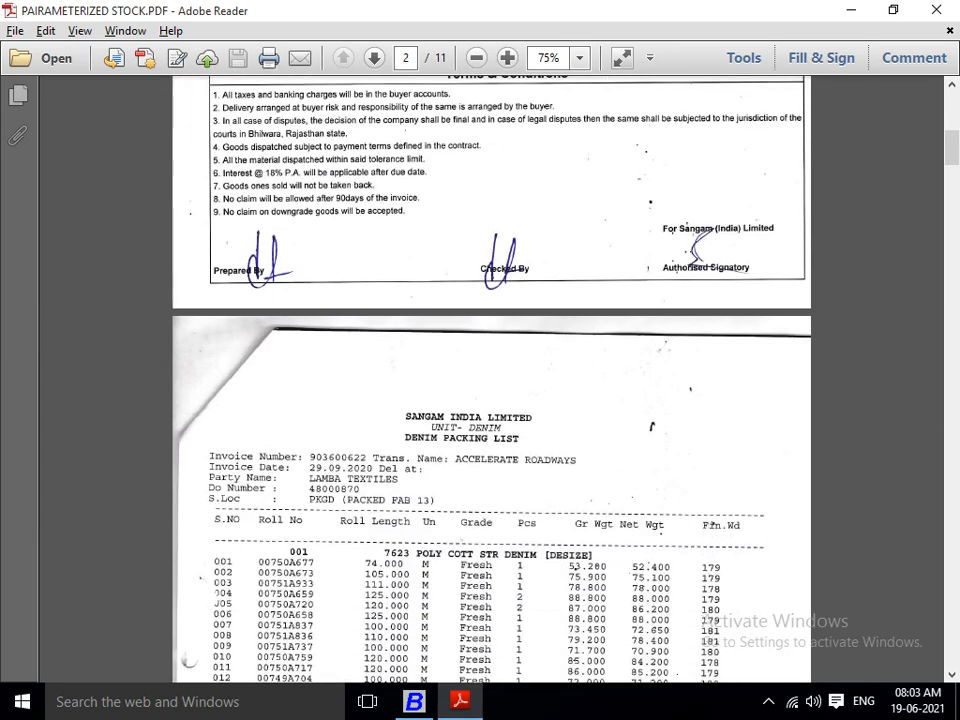
pyautogui.scroll(-1, 490, 380)
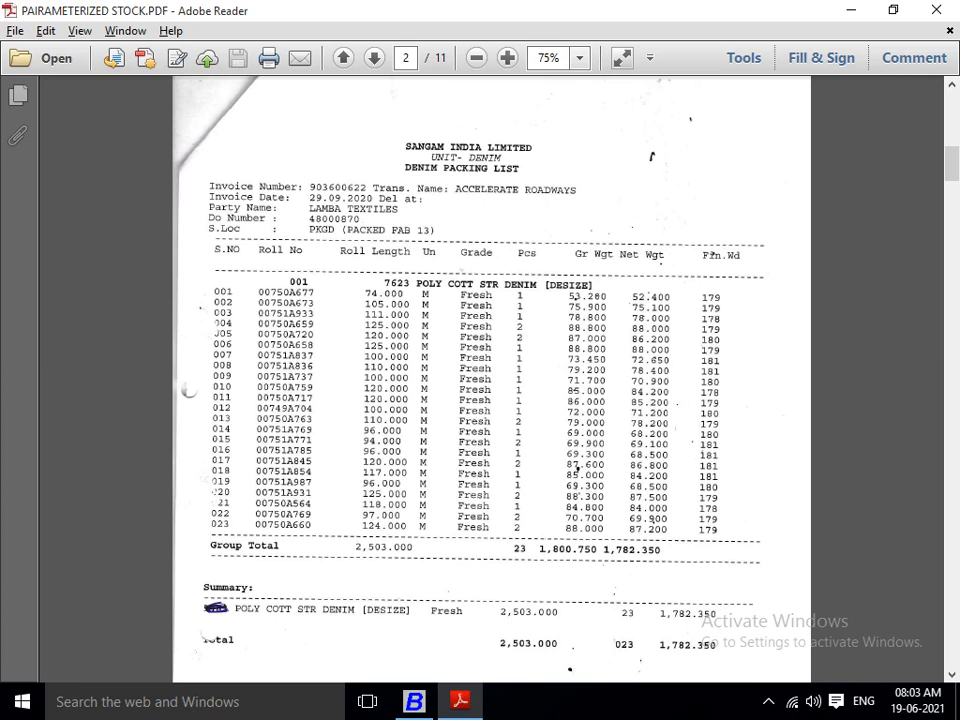
pyautogui.scroll(1, 490, 380)
pyautogui.scroll(1, 490, 380)
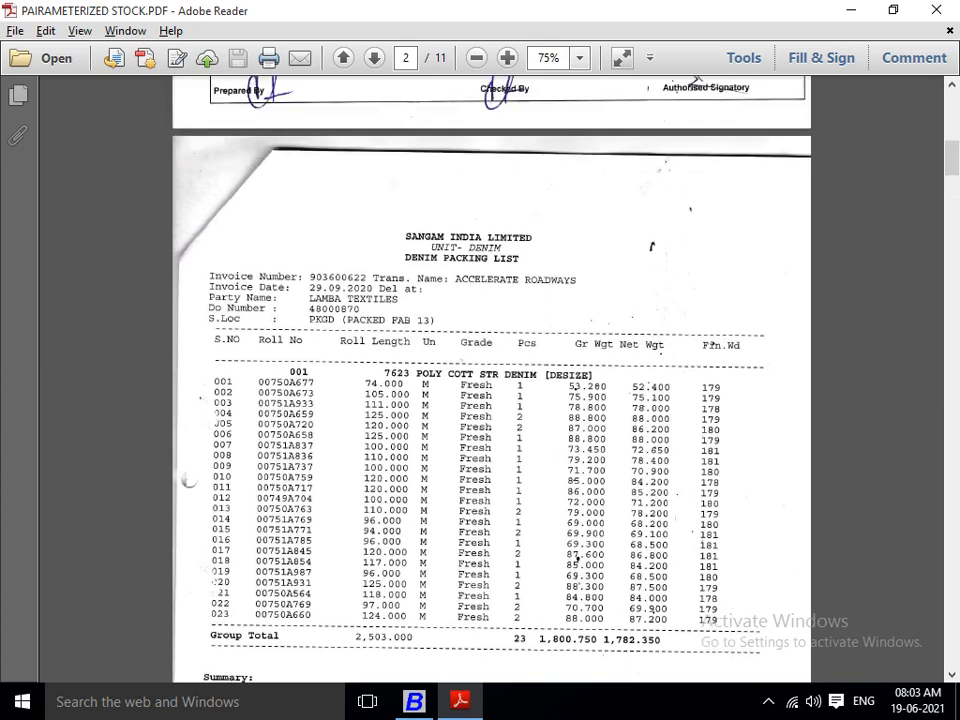
# Step: Switch to Busy and open the Inventory section of the Features / Options configuration
pyautogui.hotkey('alt', 'Tab')
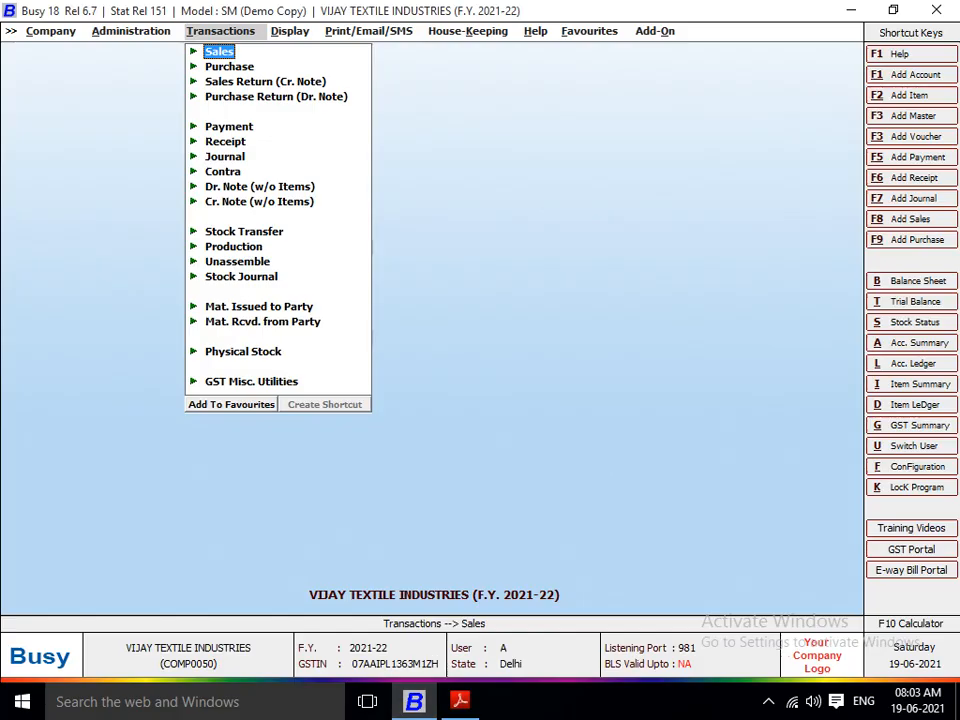
pyautogui.press('Left')
pyautogui.press('Down')
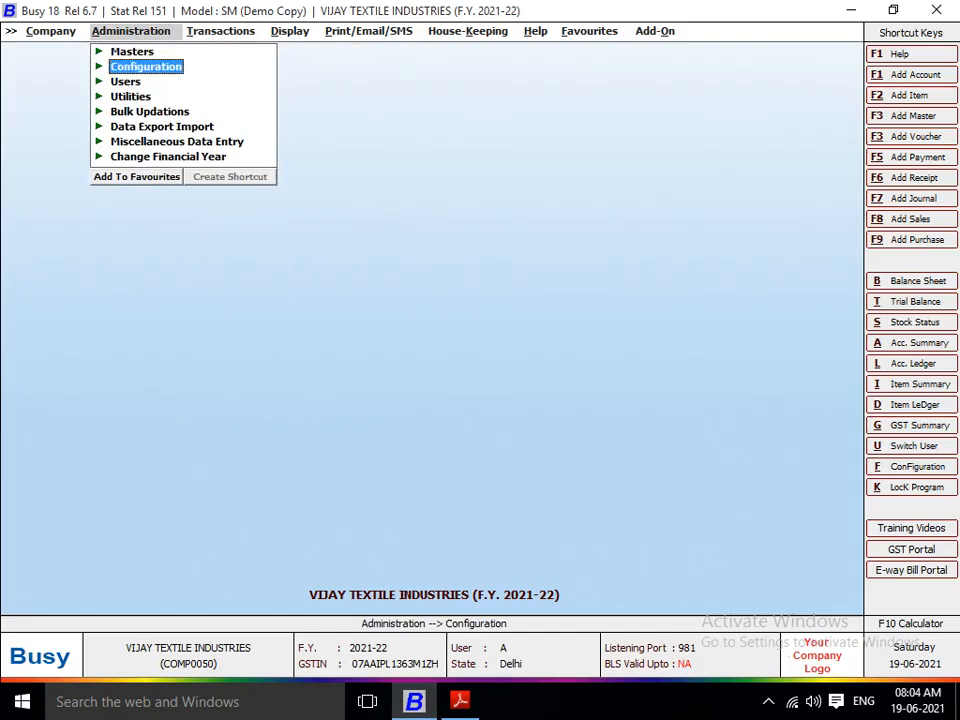
pyautogui.press('Return')
pyautogui.press('Return')
pyautogui.press('Down')
pyautogui.press('Down')
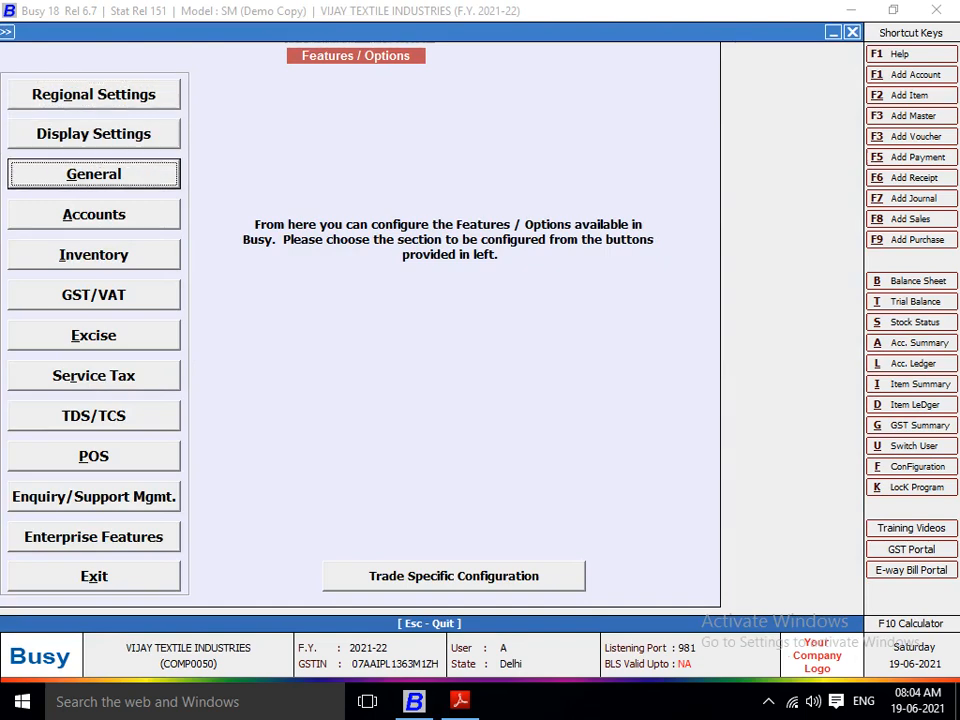
pyautogui.press('Down')
pyautogui.press('Down')
pyautogui.press('Return')
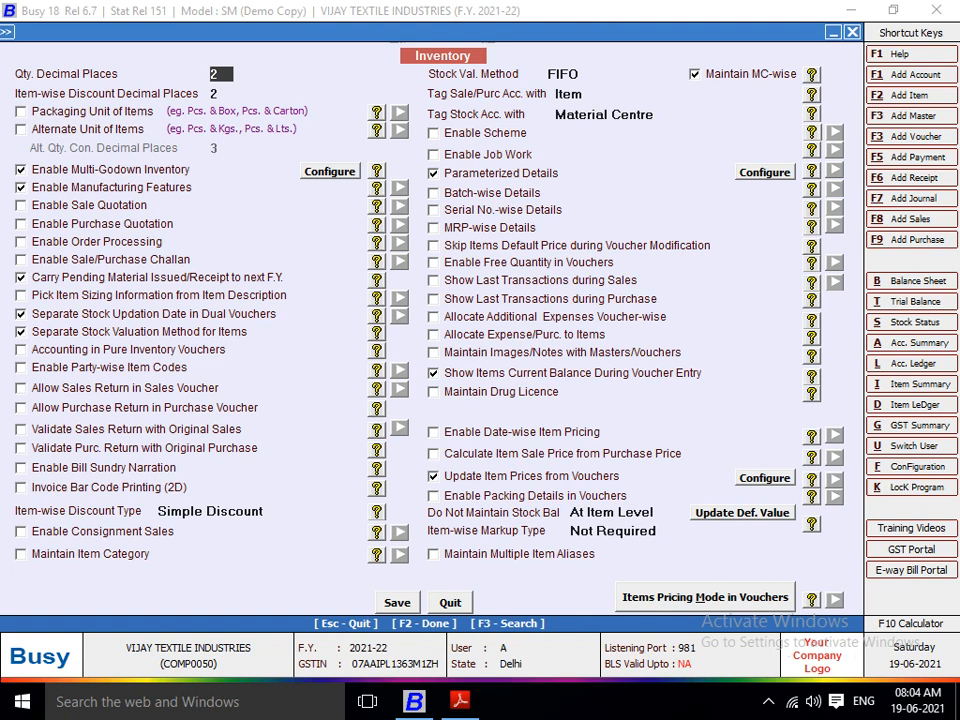
# Step: Switch to Adobe Reader and examine the tax invoice's item description, grade, number of rolls, quantity and rate
pyautogui.click(460, 700)
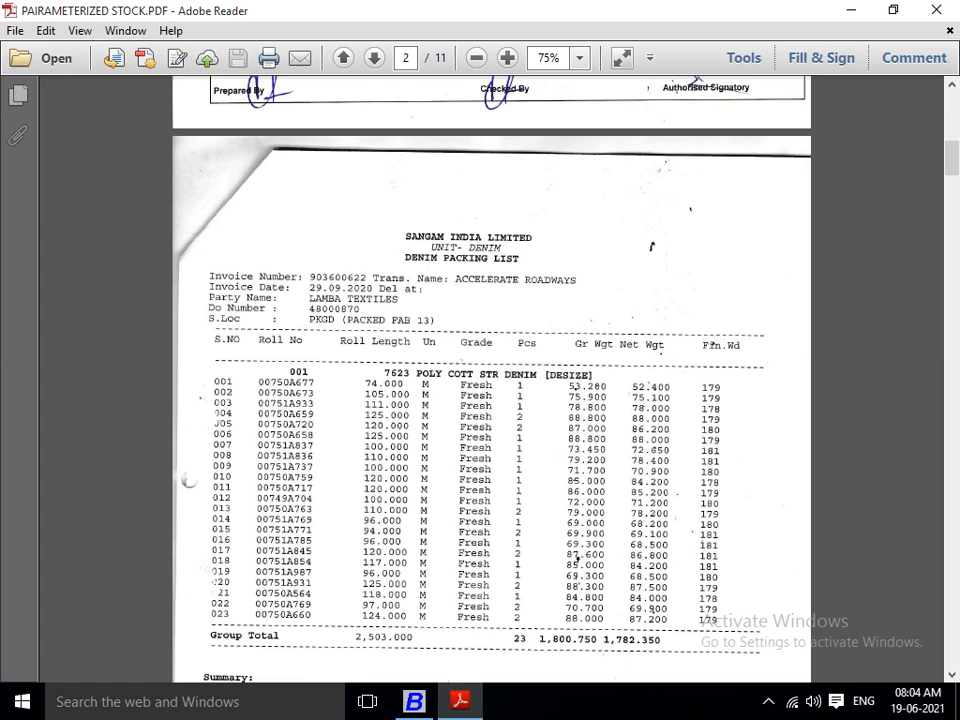
pyautogui.scroll(8, 200, 400)
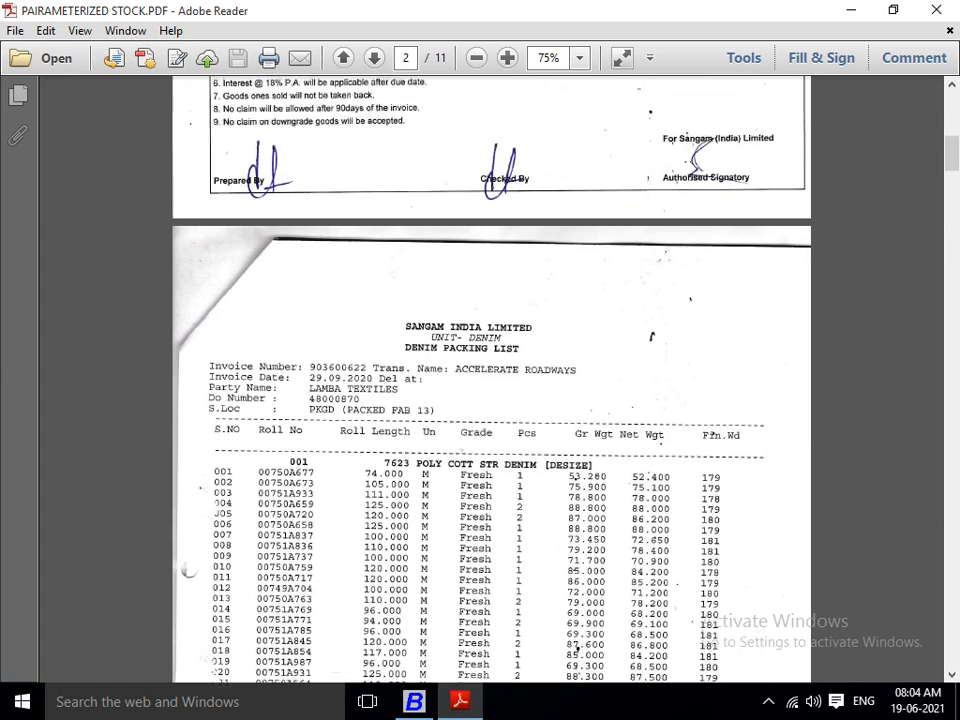
pyautogui.scroll(5, 490, 380)
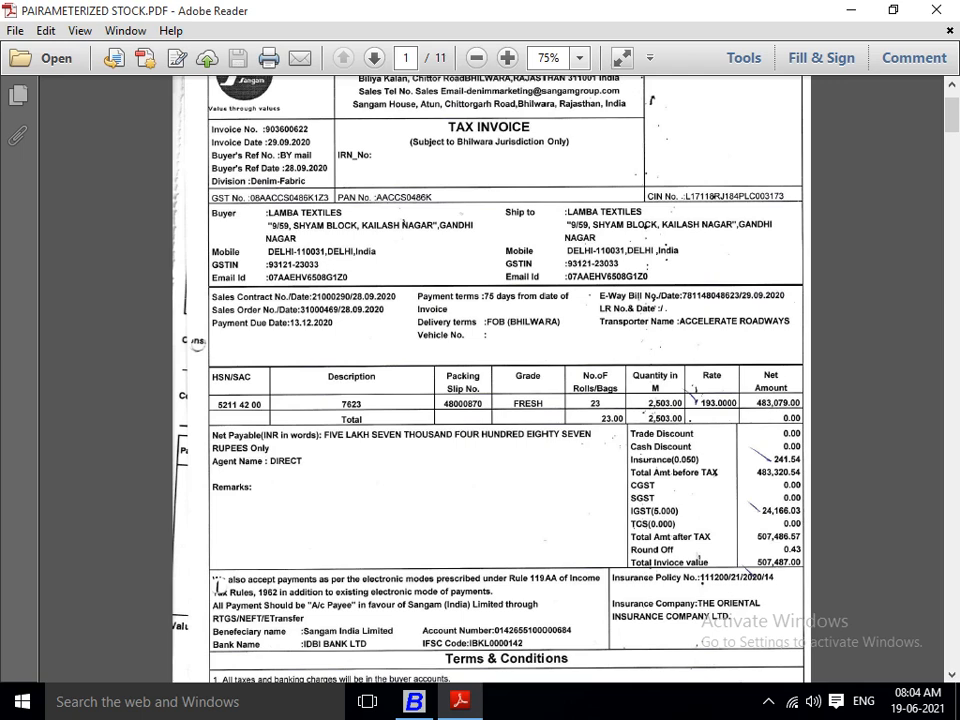
pyautogui.scroll(-3, 490, 380)
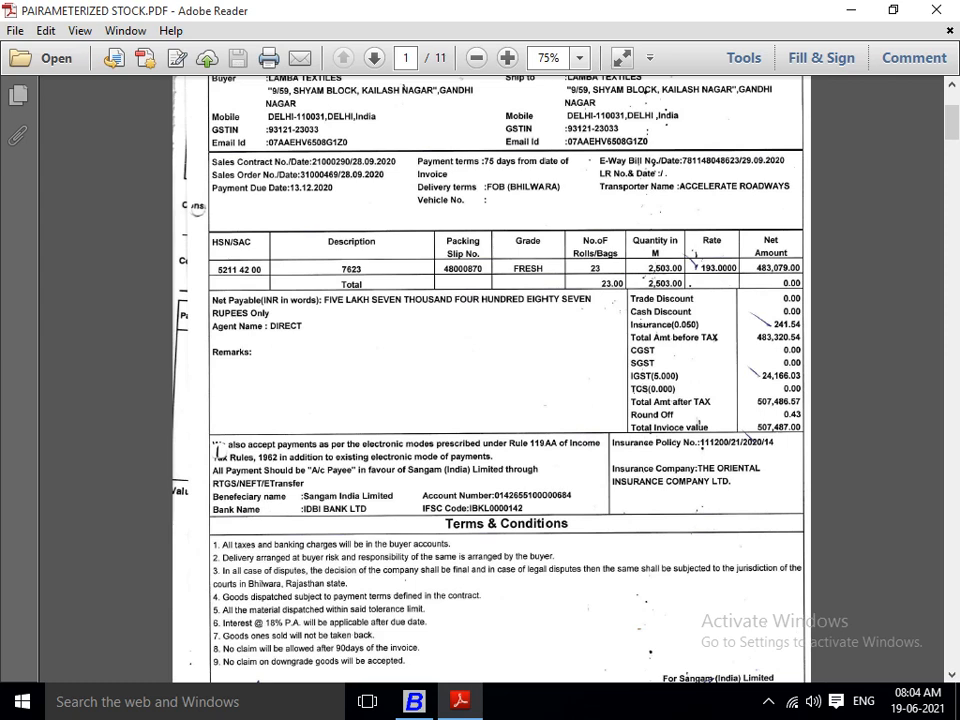
pyautogui.hotkey('alt', 'Tab')
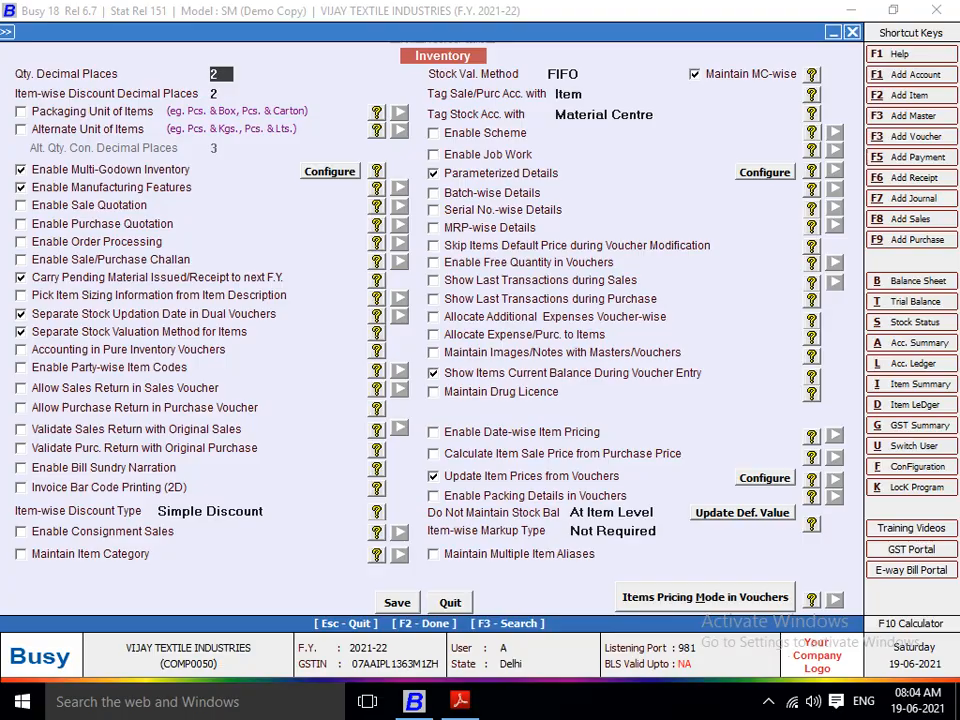
pyautogui.hotkey('alt', 'Tab')
pyautogui.scroll(3, 495, 380)
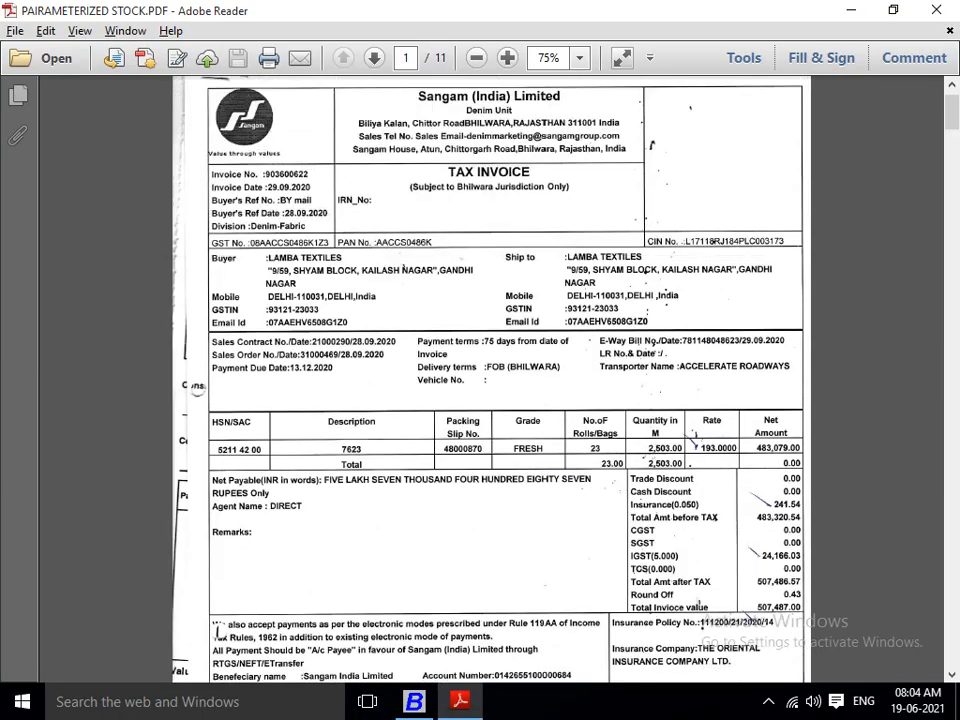
# Step: Examine the packing list's roll numbers, lengths and grades on page 2, and highlight its "DENIM PACKING LIST" heading
pyautogui.hotkey('alt', 'Tab')
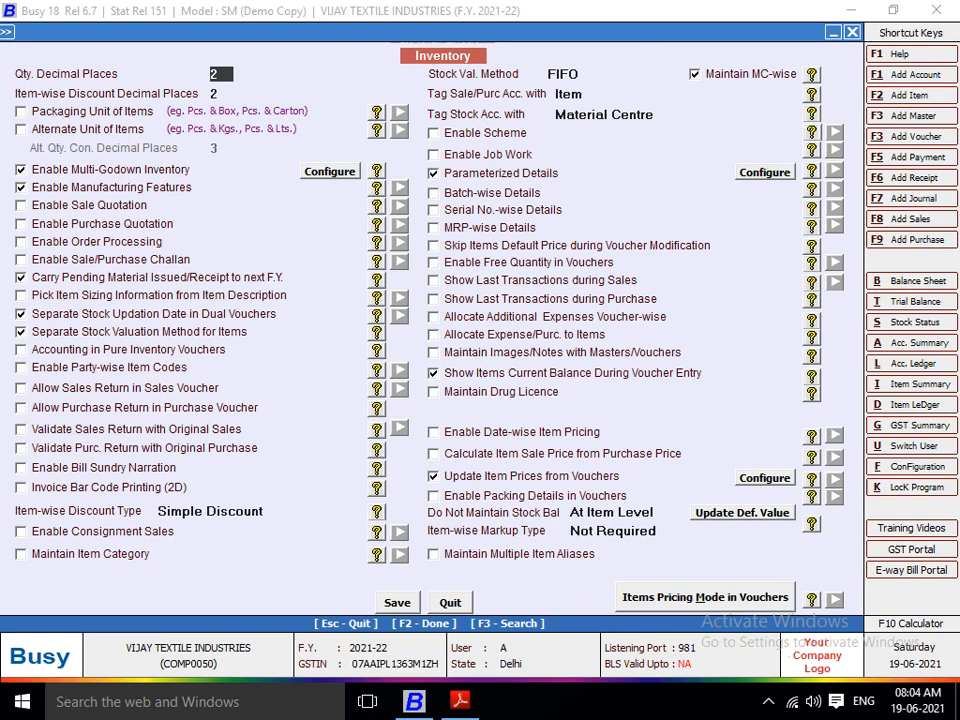
pyautogui.hotkey('alt', 'Tab')
pyautogui.scroll(-15, 490, 380)
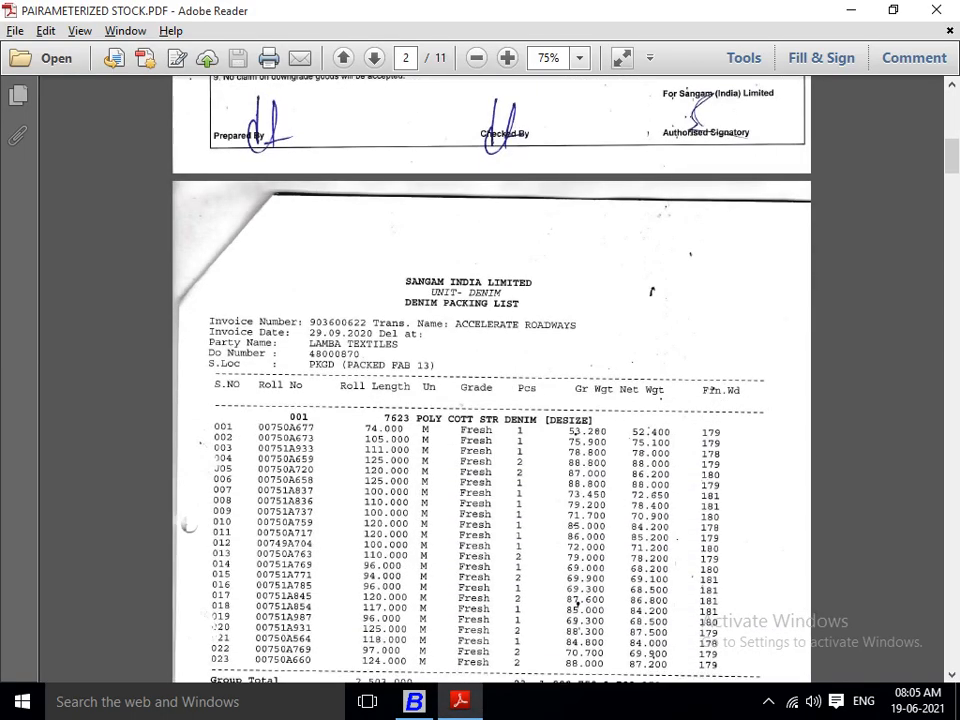
pyautogui.scroll(-3, 490, 380)
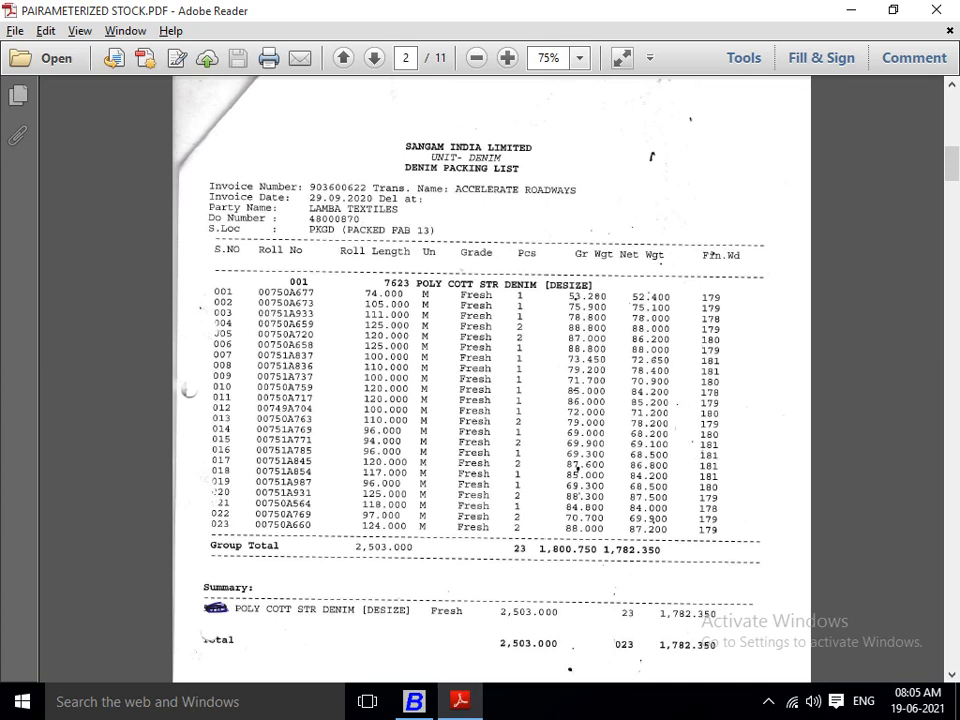
pyautogui.scroll(1, 490, 380)
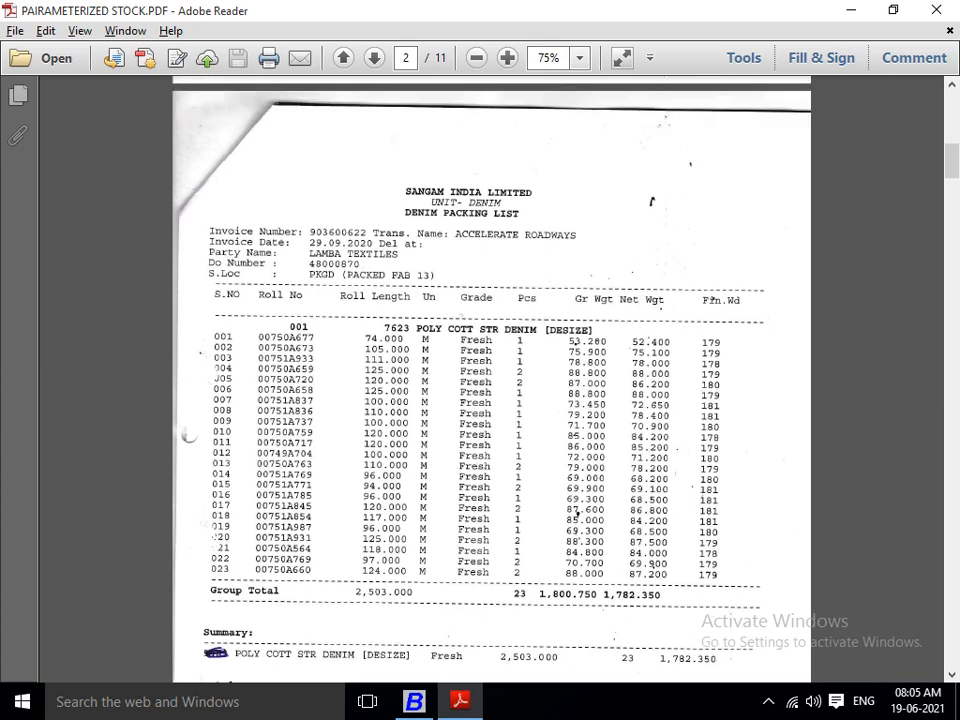
pyautogui.moveTo(406, 213); pyautogui.dragTo(520, 213)
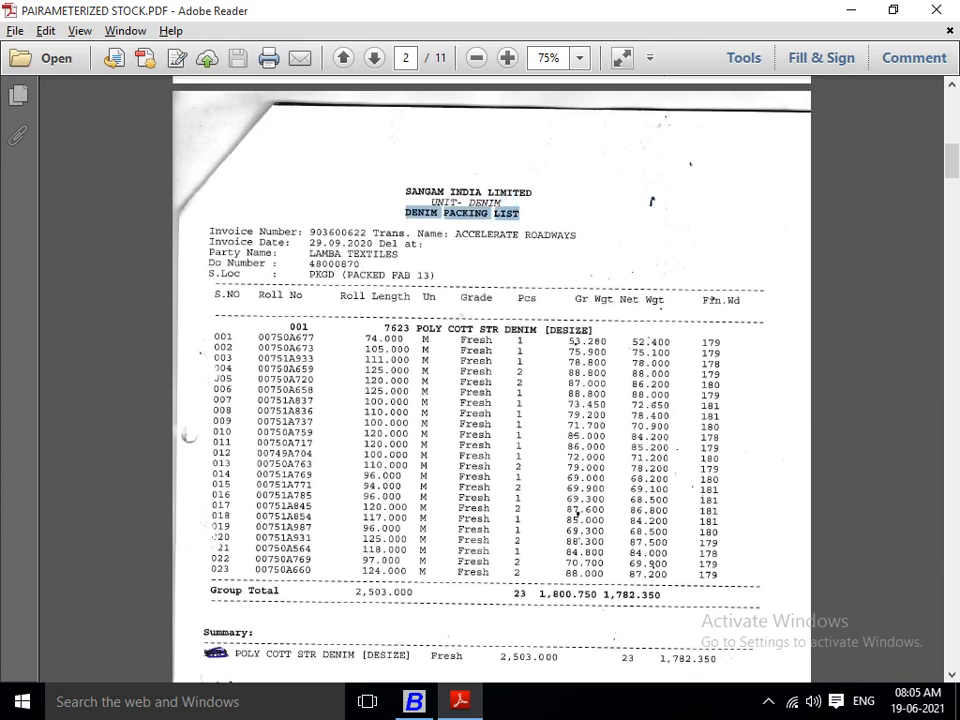
# Step: Switch to Busy and check the configured stock parameters' names and entry types against the packing list's columns
pyautogui.hotkey('alt', 'Tab')
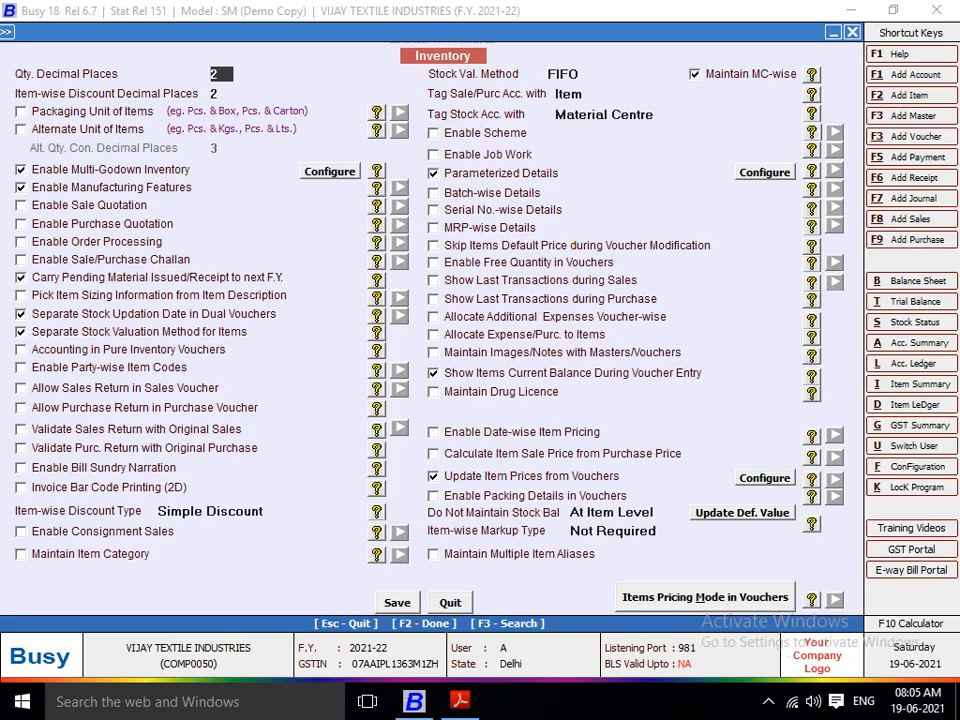
pyautogui.click(765, 172)
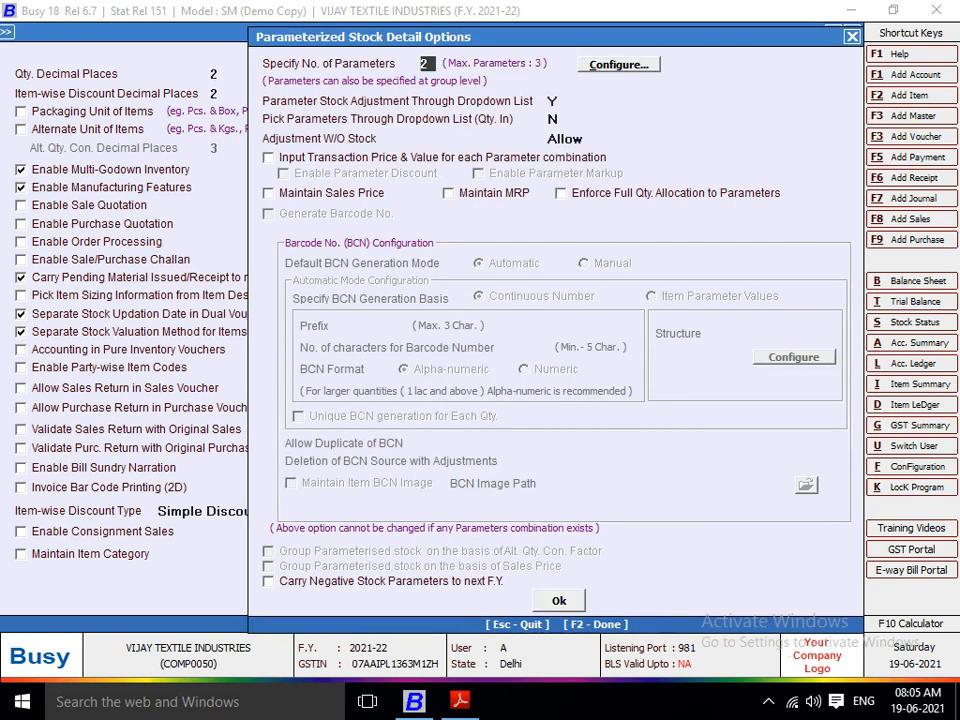
pyautogui.press('Escape')
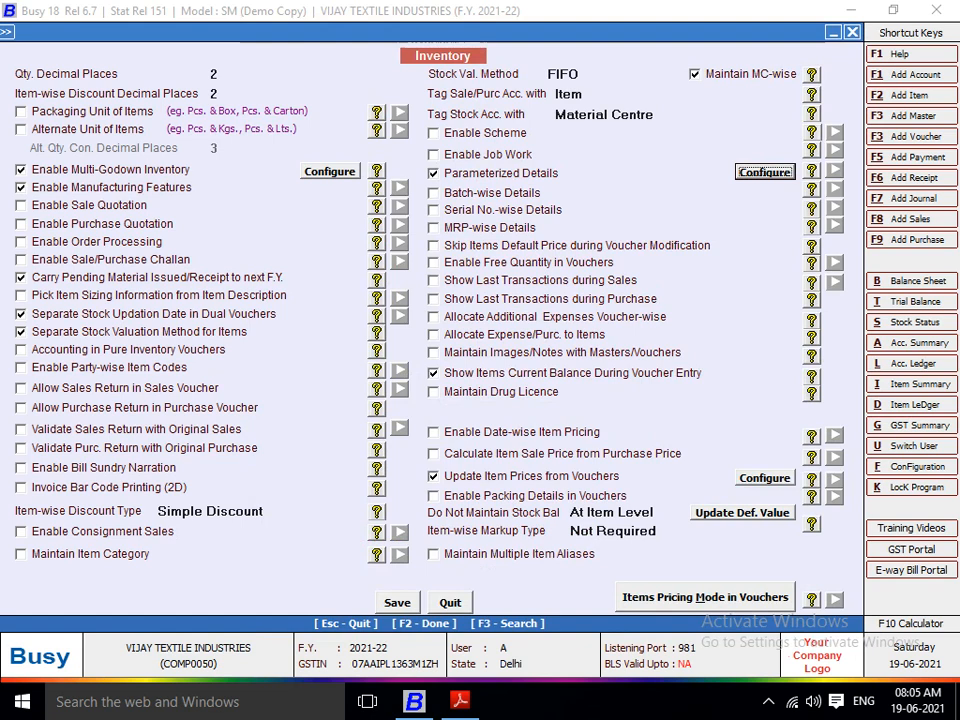
pyautogui.press('Return')
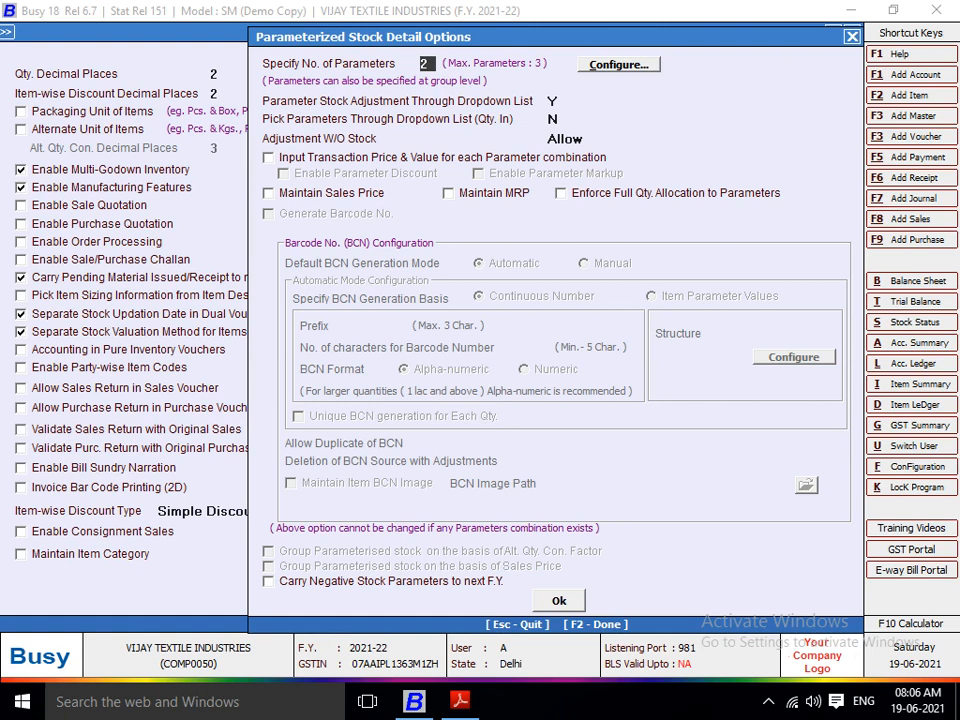
pyautogui.press('Return')
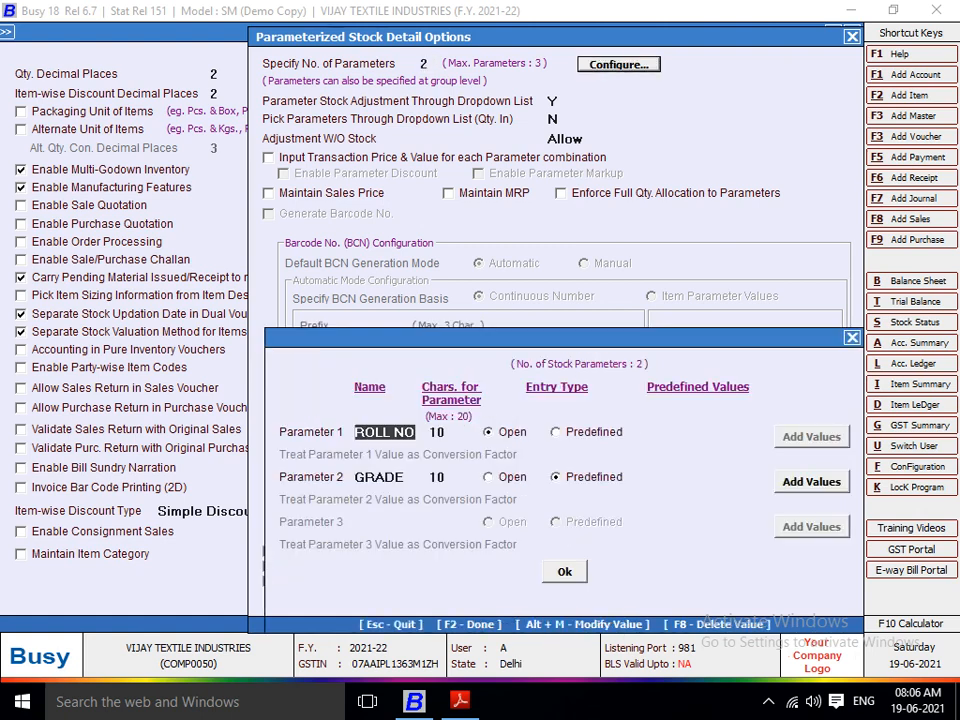
pyautogui.hotkey('alt', 'Tab')
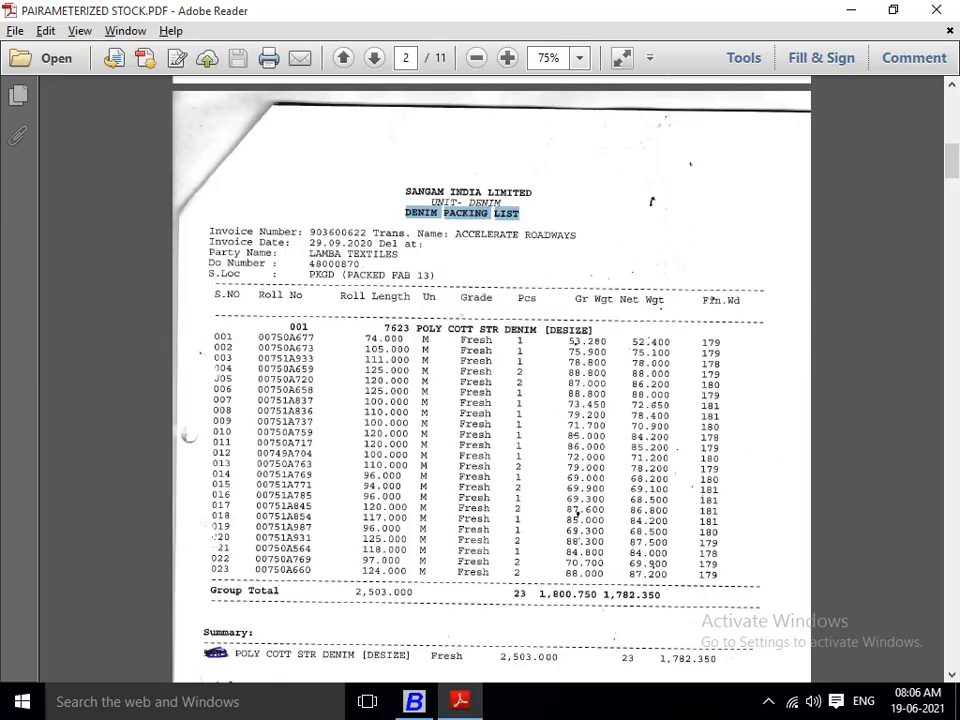
pyautogui.hotkey('alt', 'Tab')
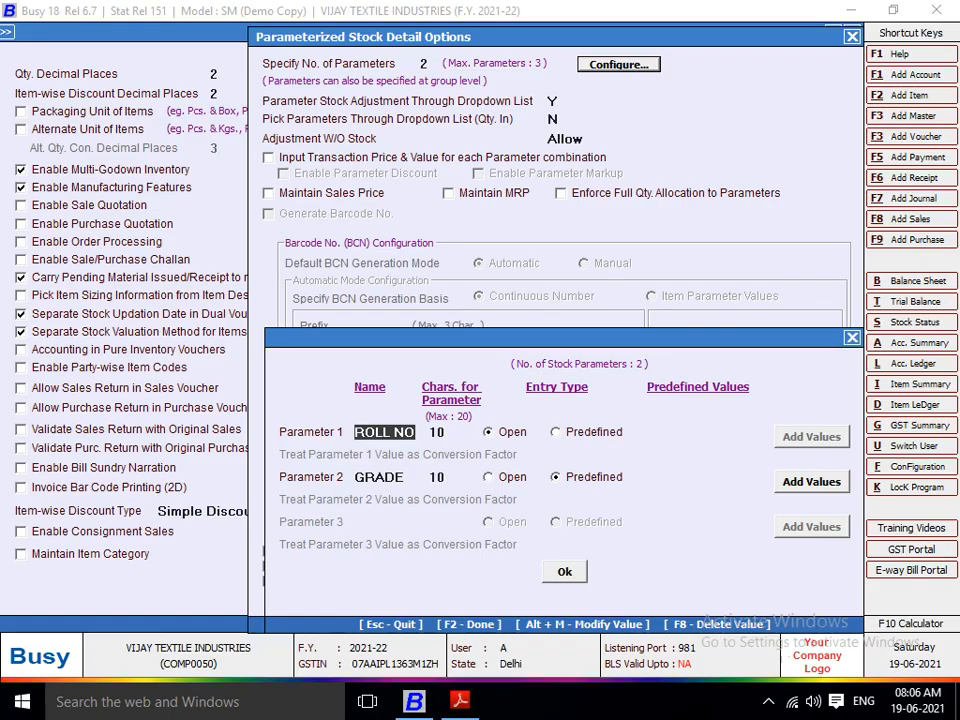
# Step: Close the parameterized stock dialogs, save the Inventory options and leave the Features / Options configuration
pyautogui.press('Escape')
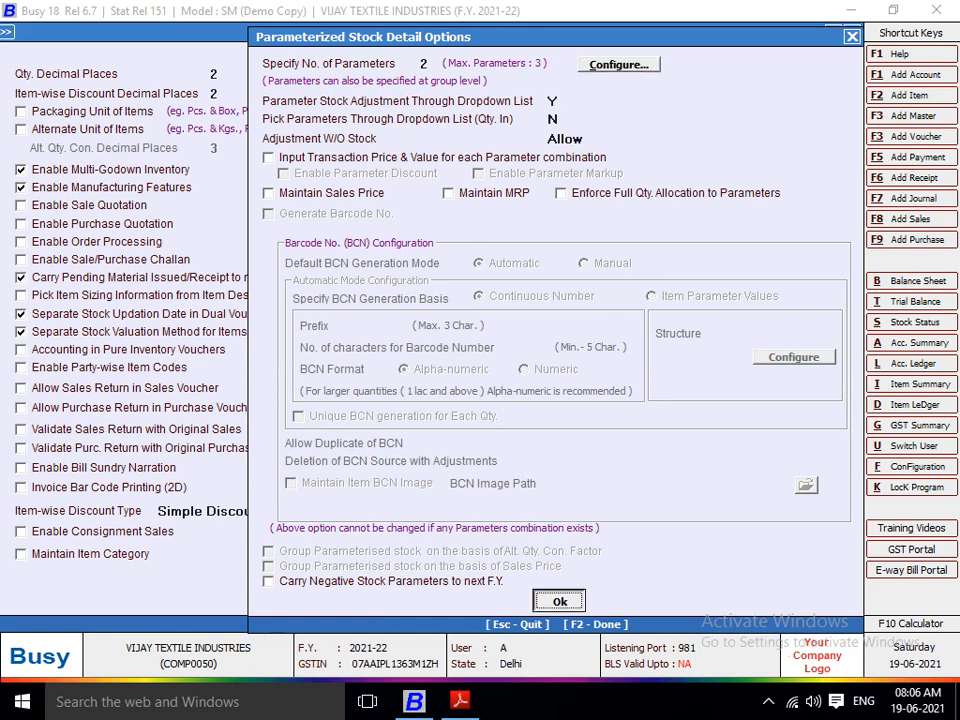
pyautogui.press('Escape')
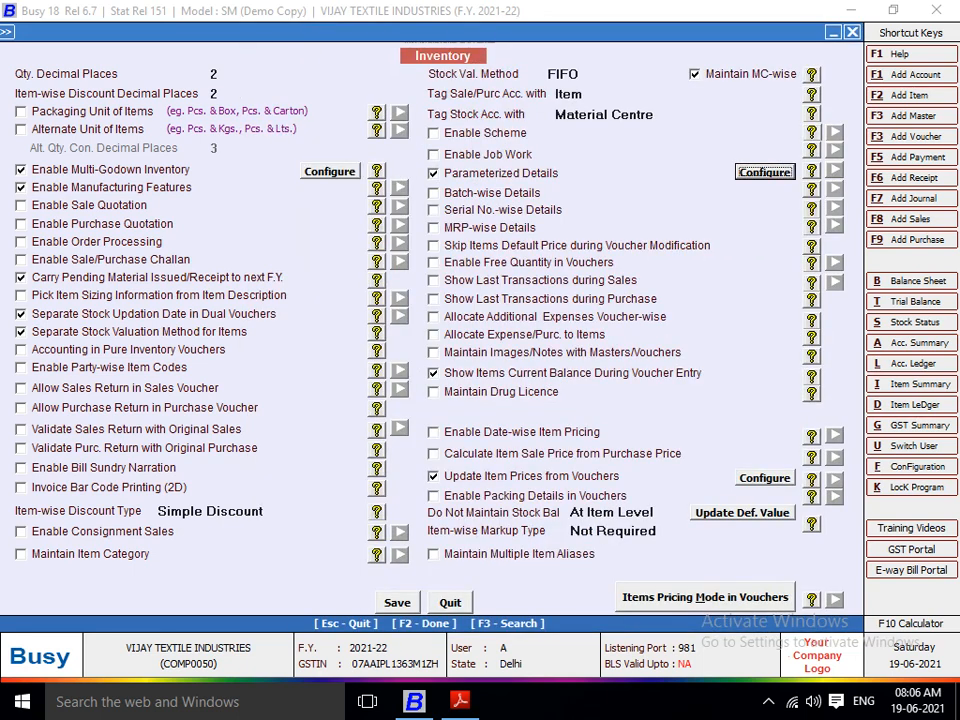
pyautogui.press('F2')
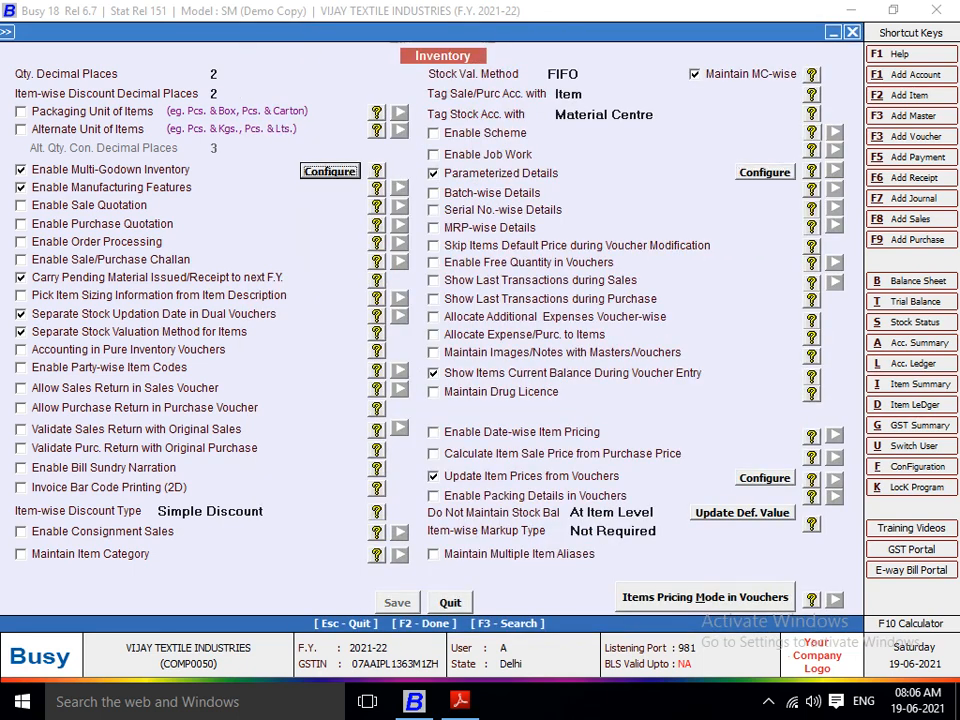
pyautogui.press('Escape')
pyautogui.press('Escape')
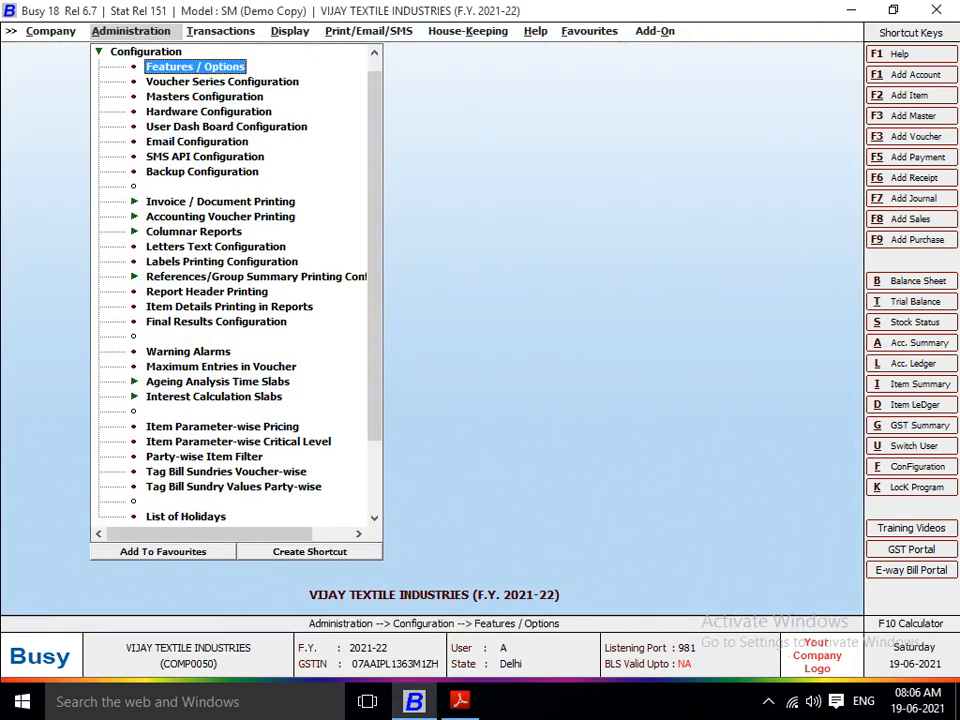
# Step: Start a new purchase voucher in the GST series
pyautogui.press('Right')
pyautogui.press('Down')
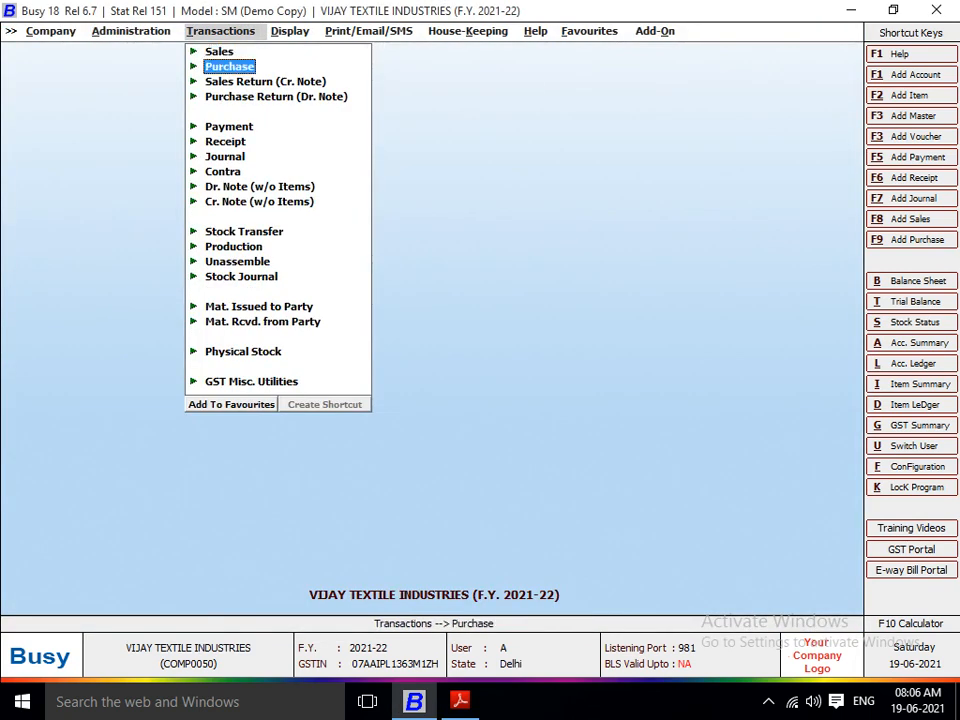
pyautogui.press('Return')
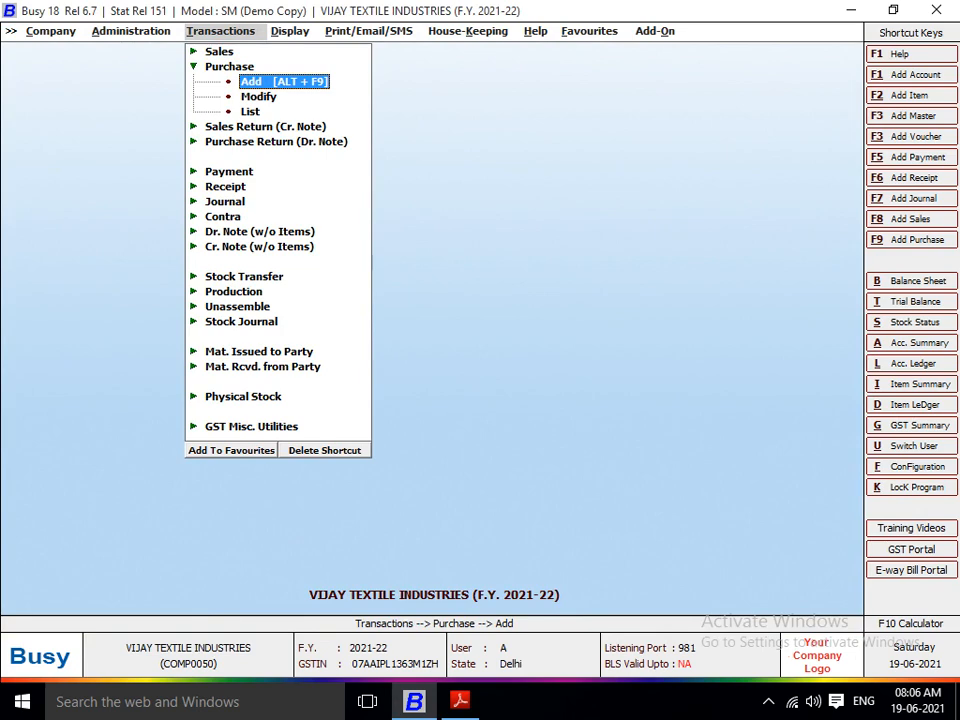
pyautogui.press('Return')
pyautogui.press('Return')
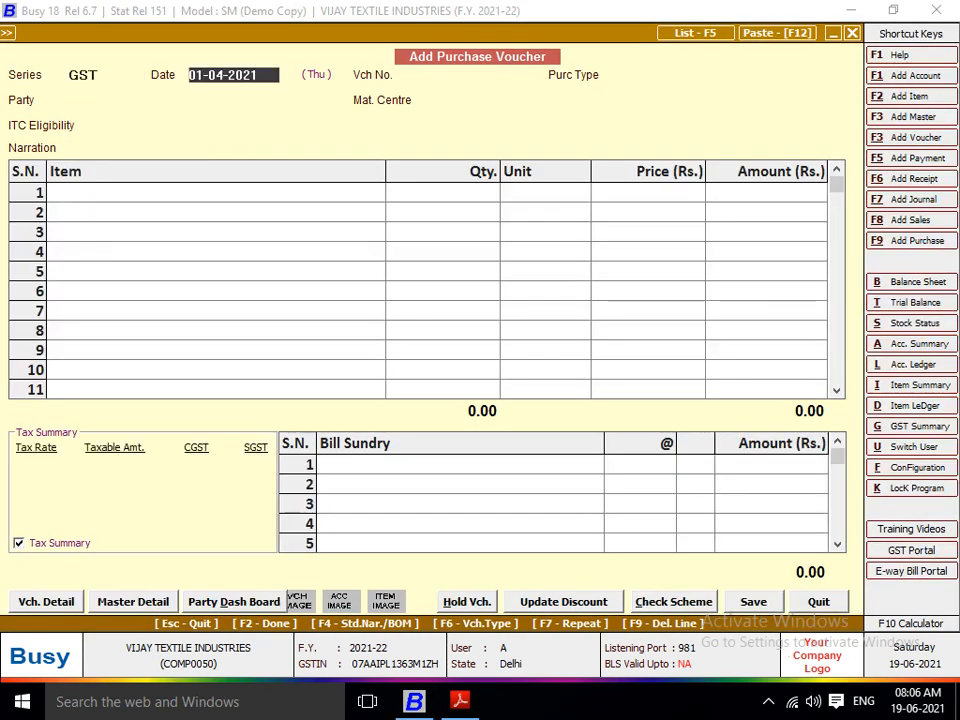
# Step: Change the purchase voucher's series to Main and keep the date 01-04-2021
pyautogui.press('Up')
pyautogui.press('Down')
pyautogui.press('Return')
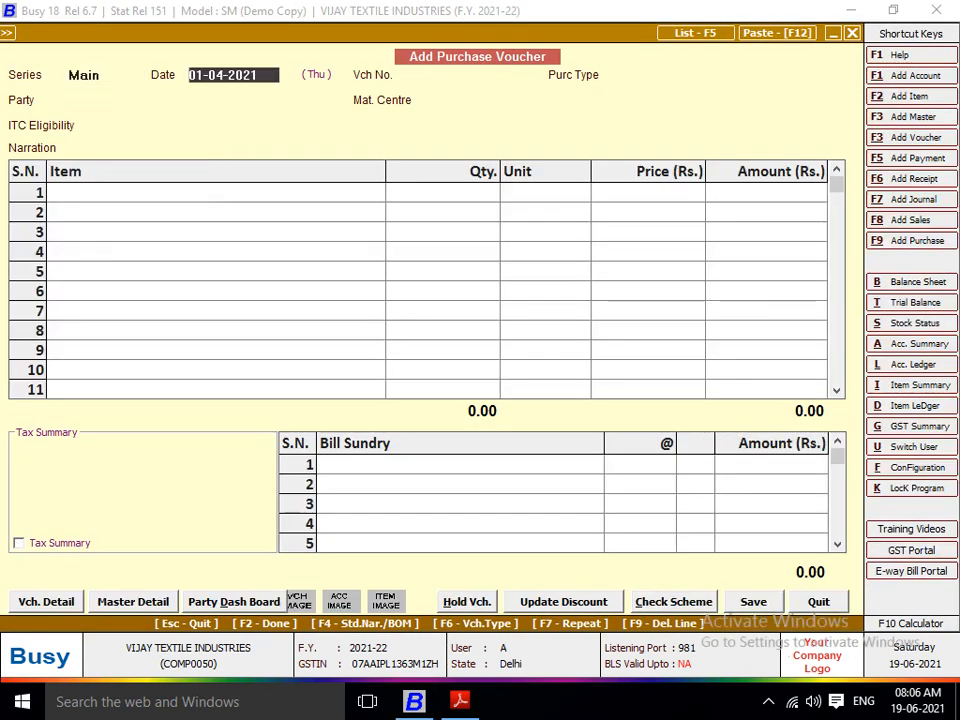
pyautogui.press('Return')
pyautogui.press('Return')
# Step: Look up the invoice number on the PDF packing list and enter it in Busy as voucher number 903600622
pyautogui.hotkey('alt', 'Tab')
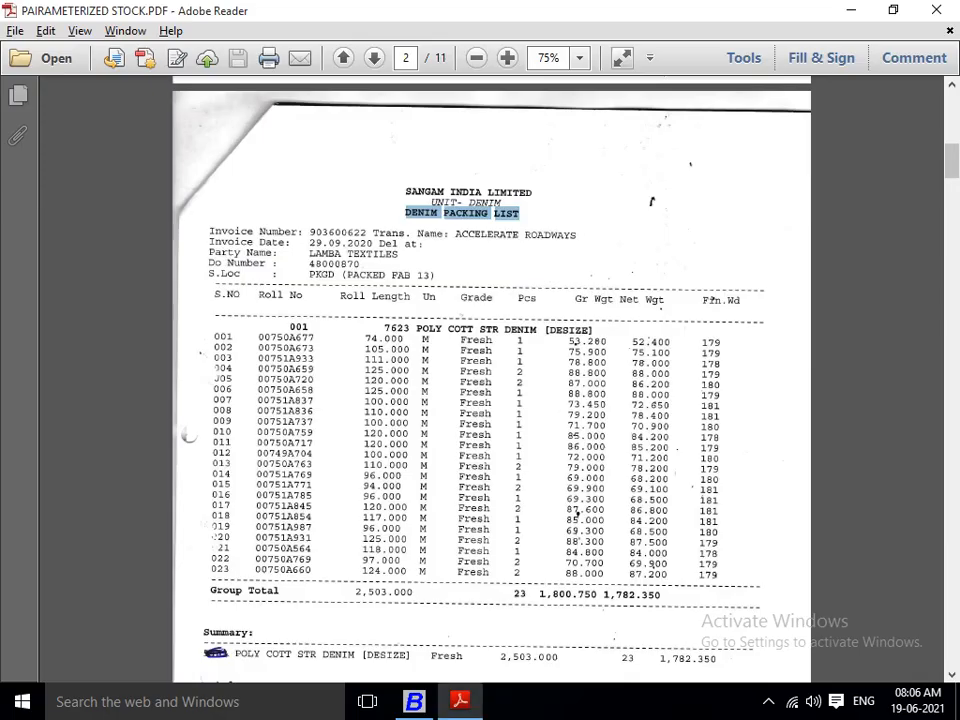
pyautogui.press('Up')
pyautogui.scroll(-3, 492, 380)
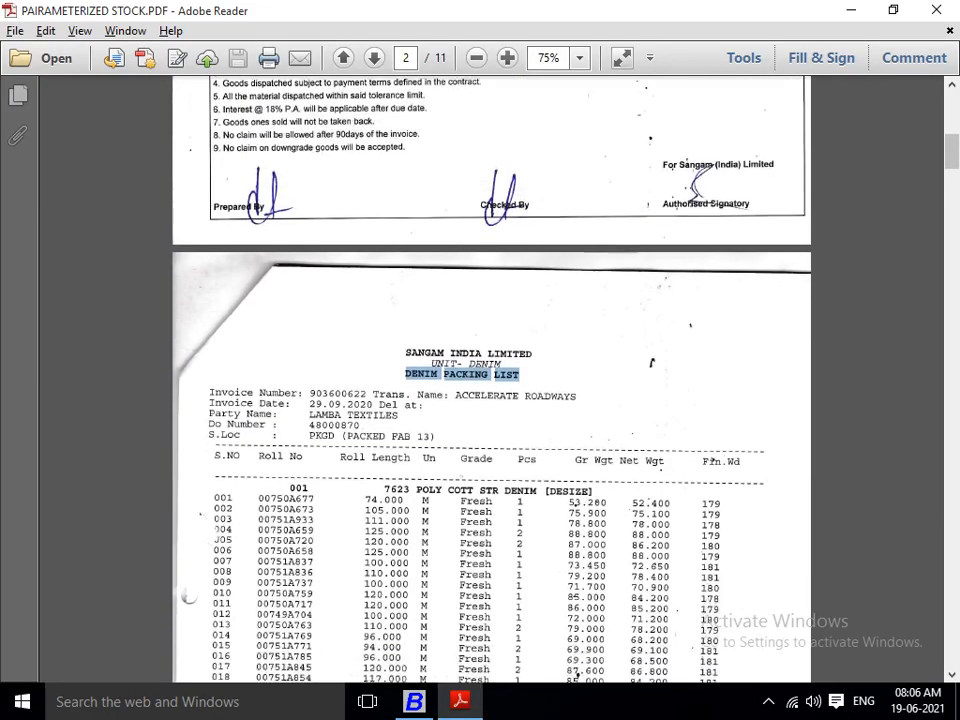
pyautogui.hotkey('alt', 'Tab')
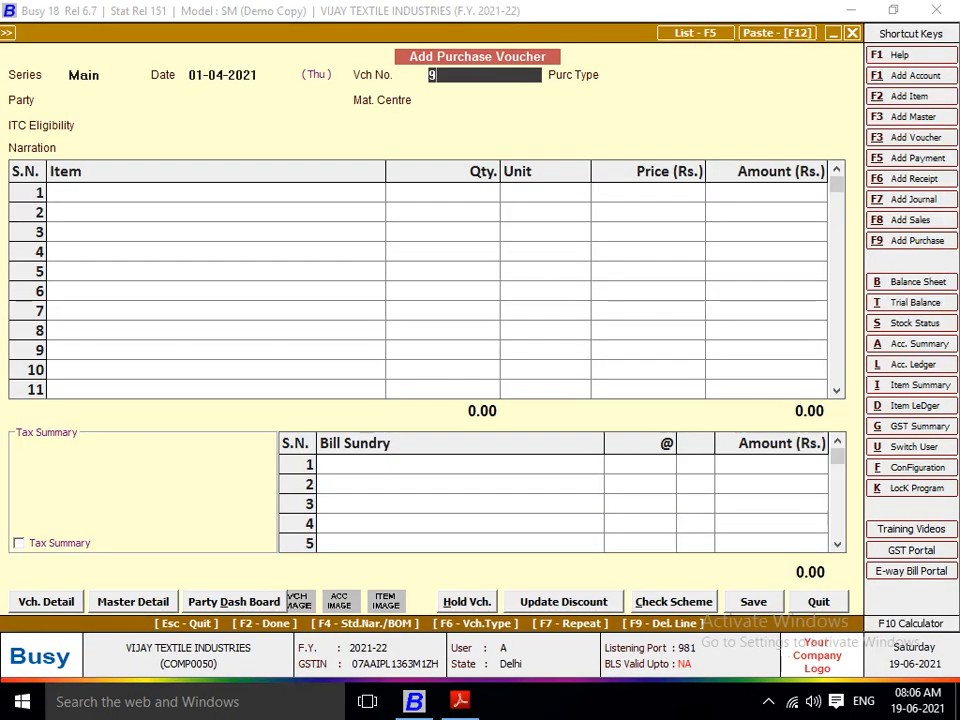
pyautogui.hotkey('alt', 'Tab')
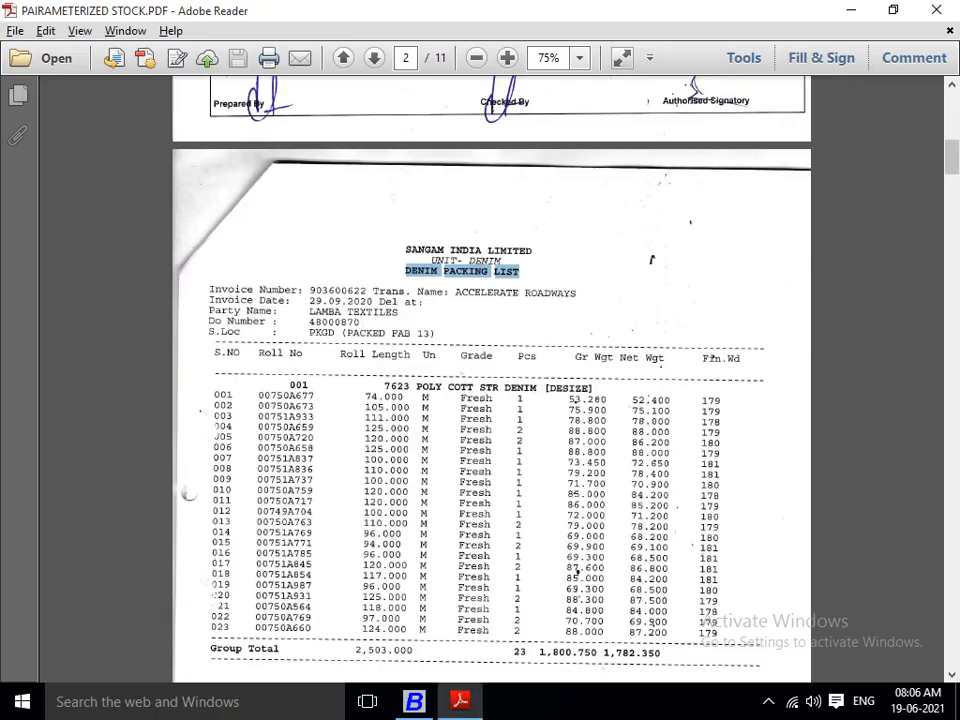
pyautogui.hotkey('alt', 'Tab')
pyautogui.hotkey('alt', 'Tab')
pyautogui.hotkey('alt', 'Tab')
pyautogui.hotkey('alt', 'Tab')
pyautogui.hotkey('alt', 'Tab')
pyautogui.write('622')
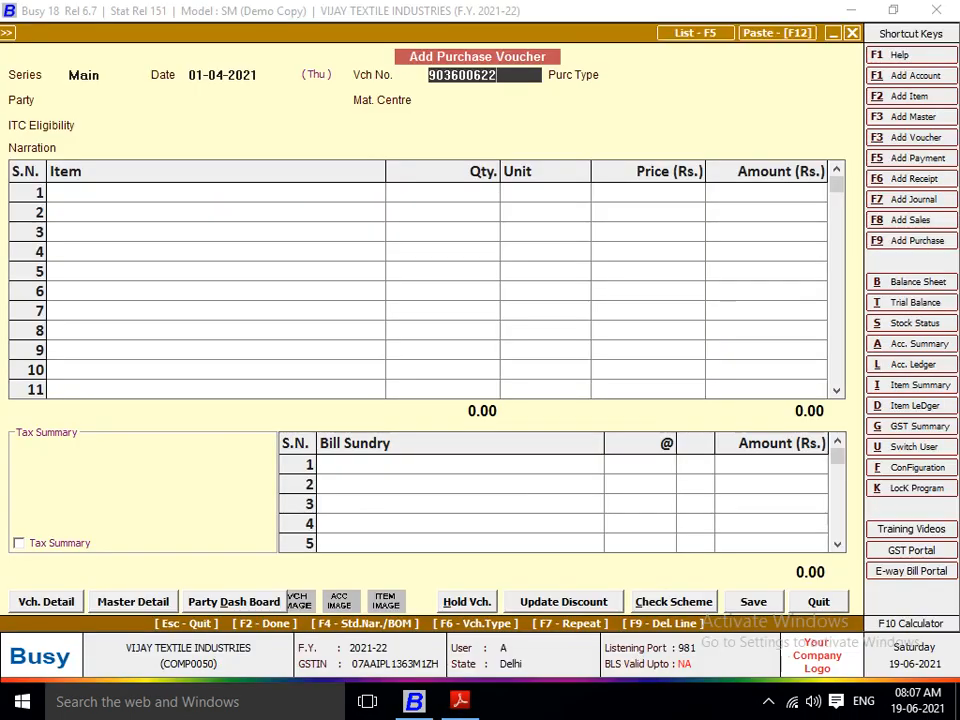
# Step: Set the voucher's purchase type to I/GST-5%
pyautogui.press('Return')
pyautogui.write('5')
pyautogui.press('Down')
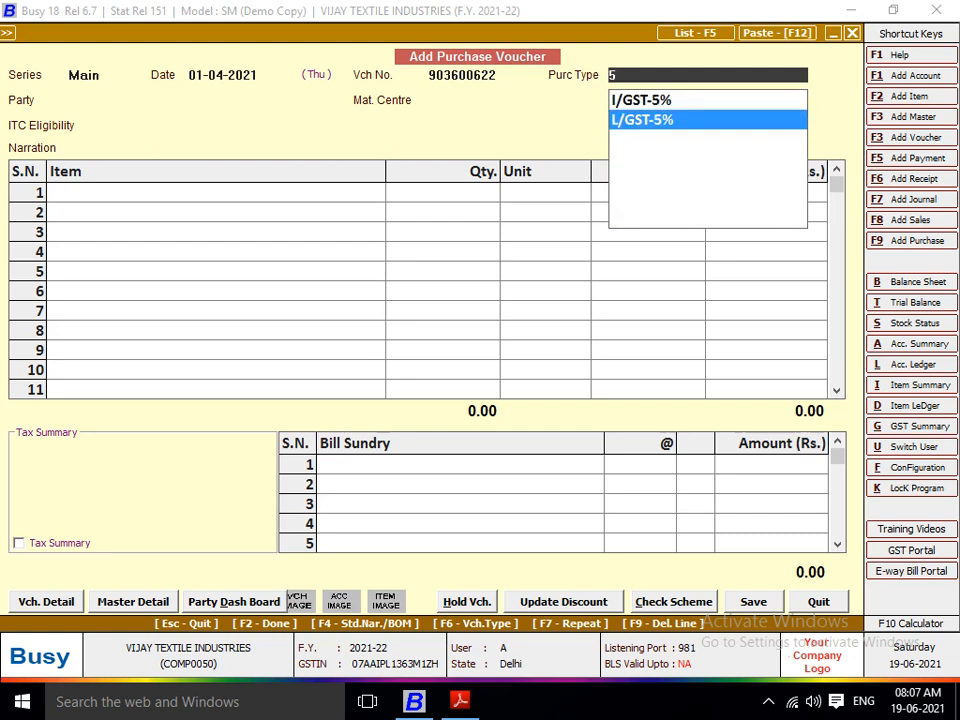
pyautogui.press('Up')
pyautogui.press('Return')
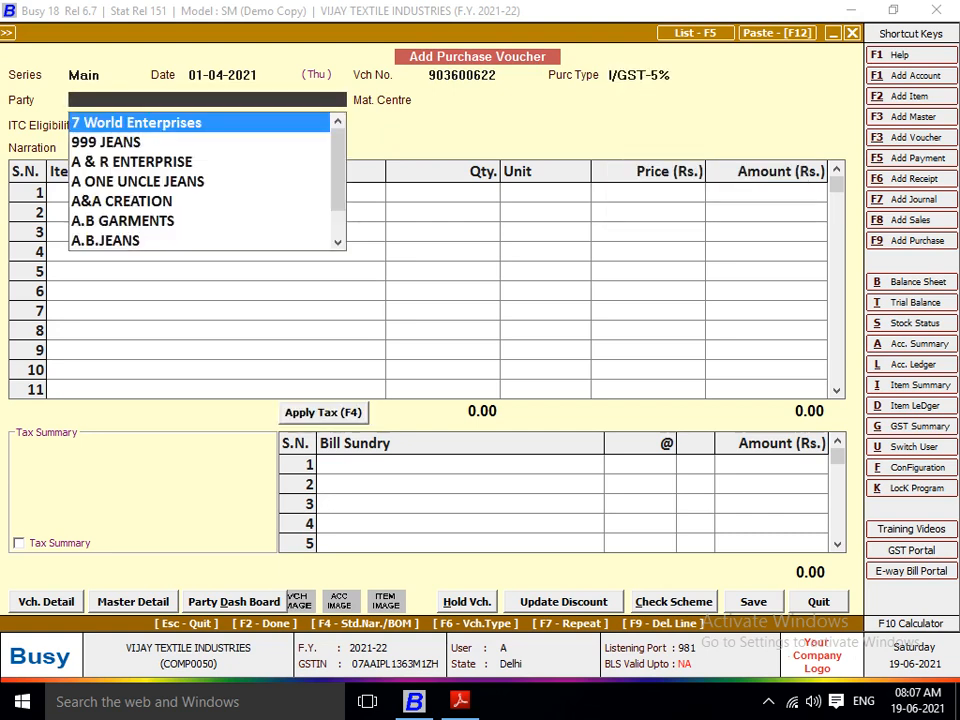
# Step: Choose MODERN DENIM LTD. as the party, keeping Main Store, Input Goods/Services and a blank narration
pyautogui.hotkey('alt', 'Tab')
pyautogui.hotkey('alt', 'Tab')
pyautogui.write('s')
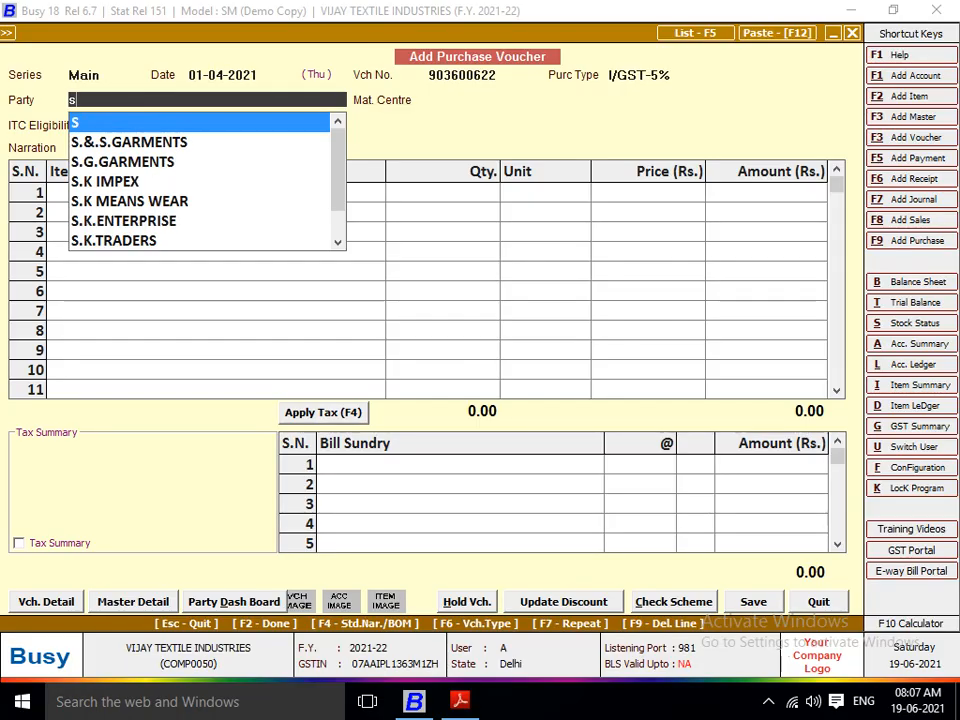
pyautogui.press('BackSpace')
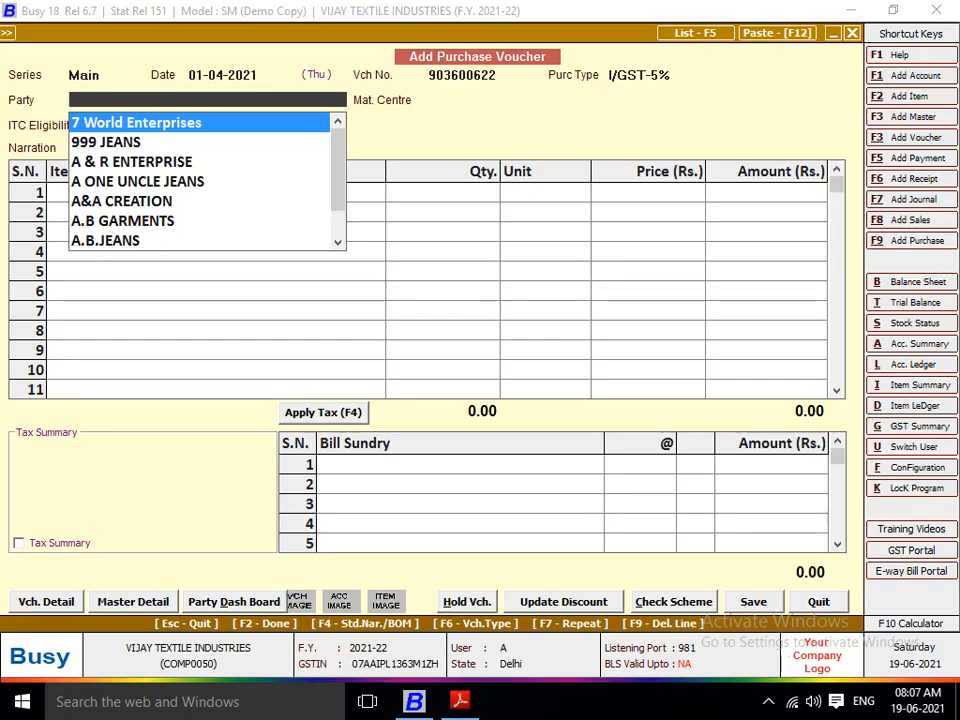
pyautogui.write('mod')
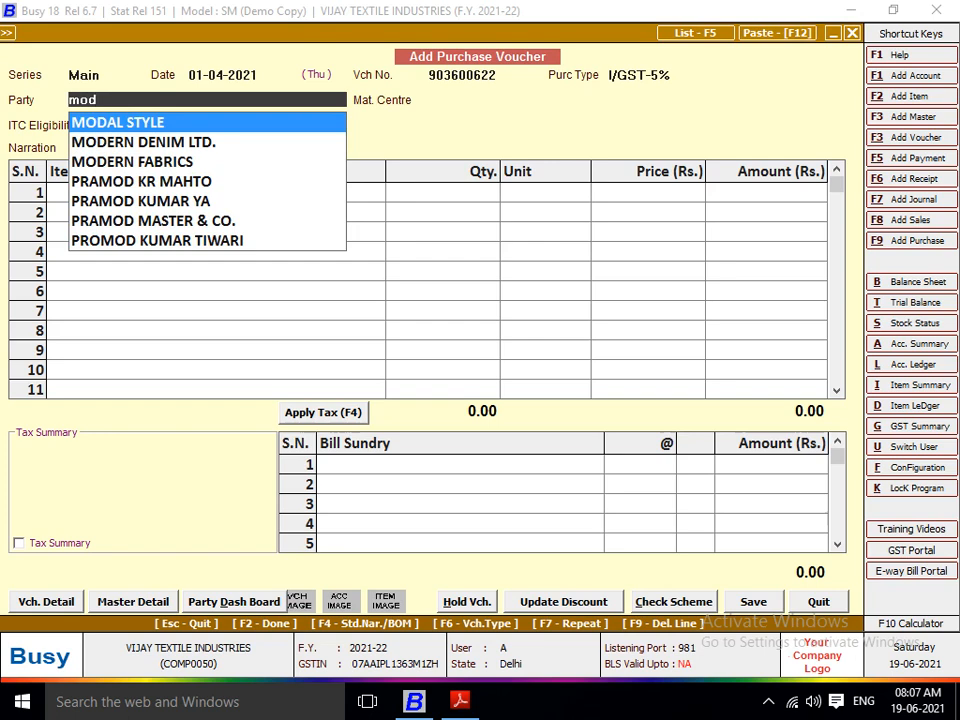
pyautogui.press('Down')
pyautogui.press('Return')
pyautogui.press('Return')
pyautogui.press('Return')
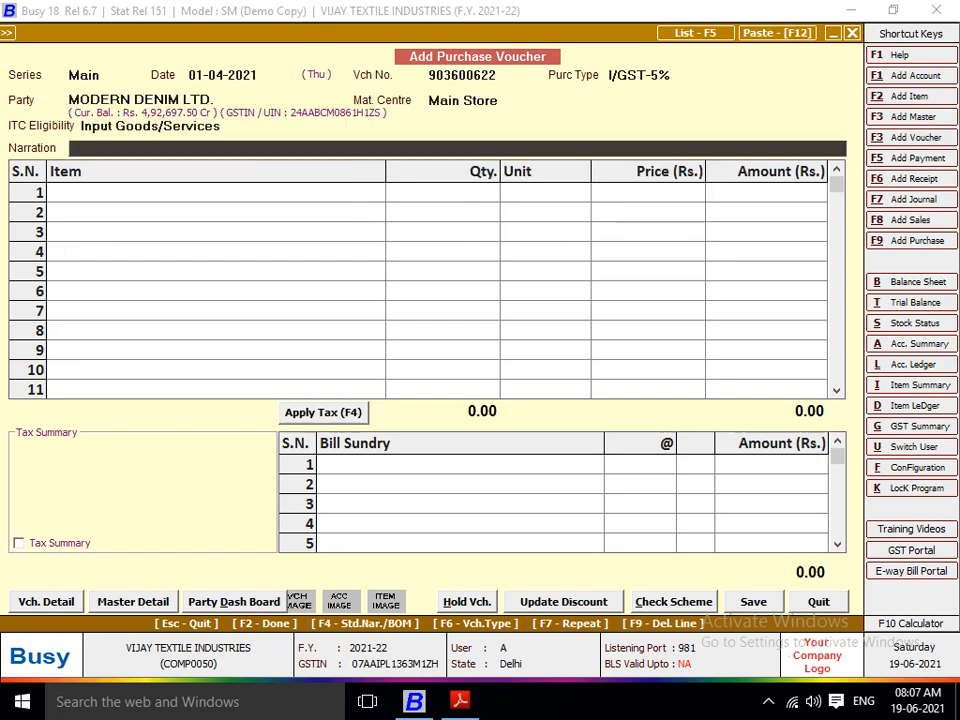
pyautogui.press('Return')
# Step: Start a new item master from the voucher's first line and name it 7623, leaving the alias blank
pyautogui.press('F3')
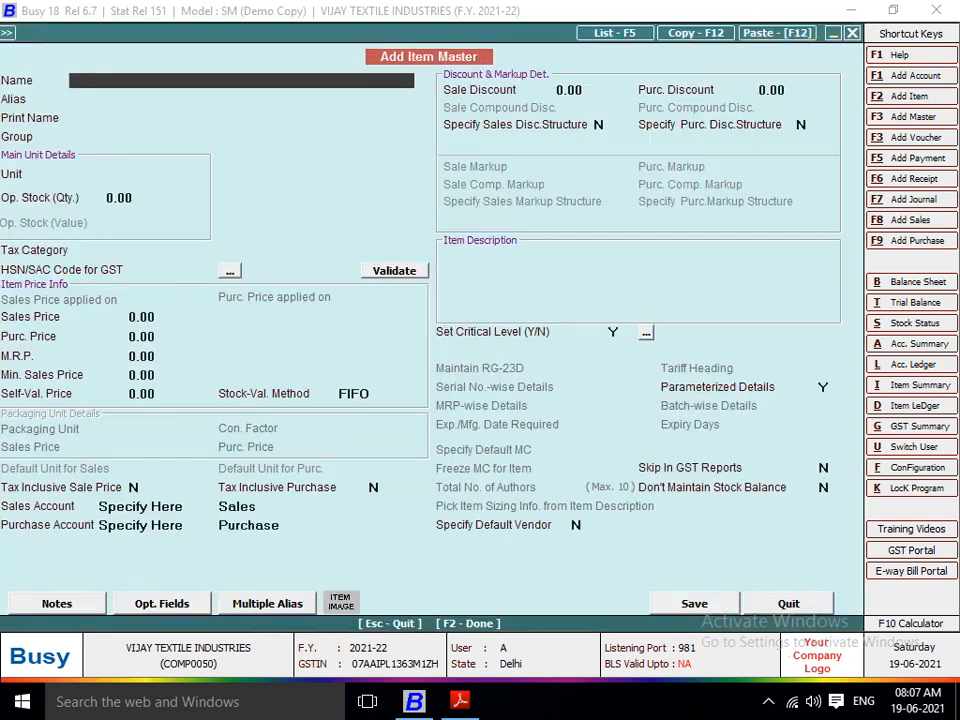
pyautogui.write('7623')
pyautogui.press('Return')
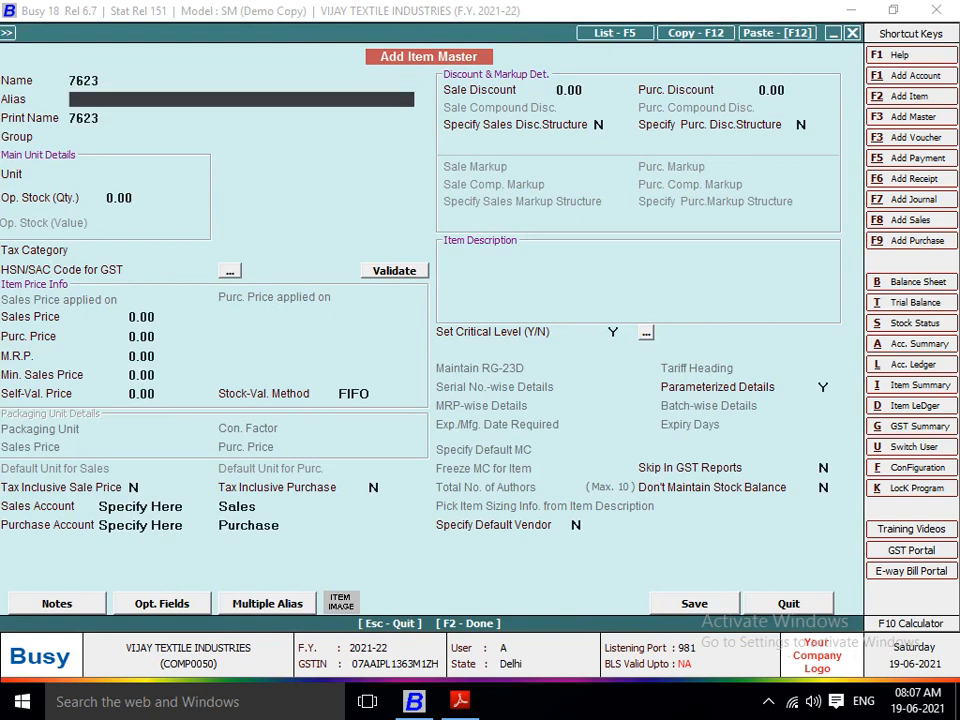
pyautogui.press('Return')
pyautogui.press('Return')
# Step: Give the new item the group General, the unit Metre and the 5% tax category, without opening stock
pyautogui.press('Return')
pyautogui.press('Up')
pyautogui.write('G')
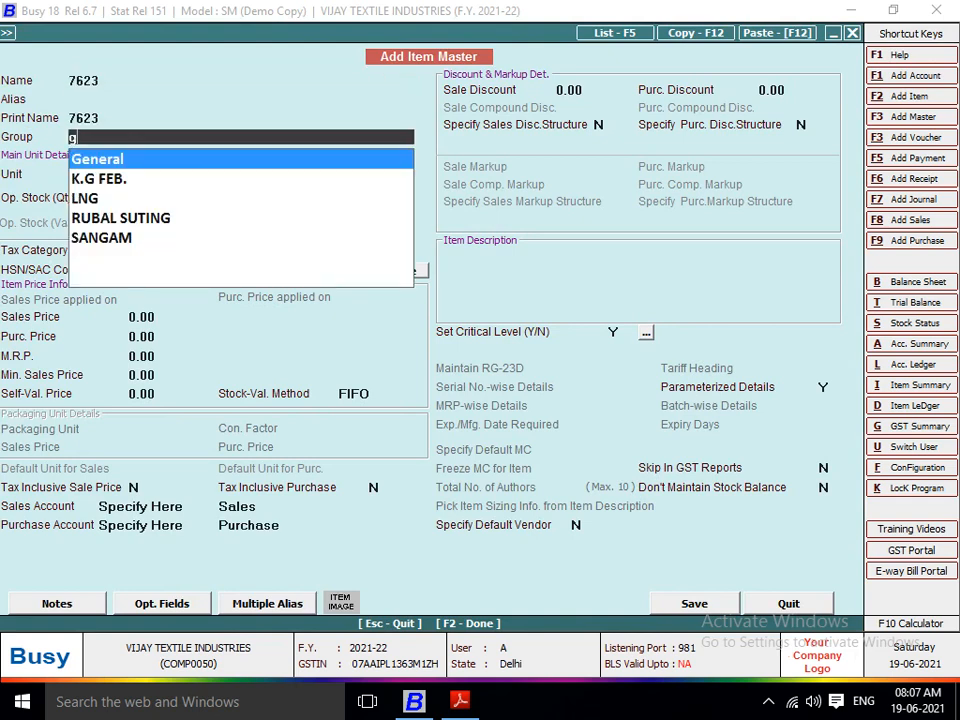
pyautogui.press('Return')
pyautogui.write('met')
pyautogui.press('Return')
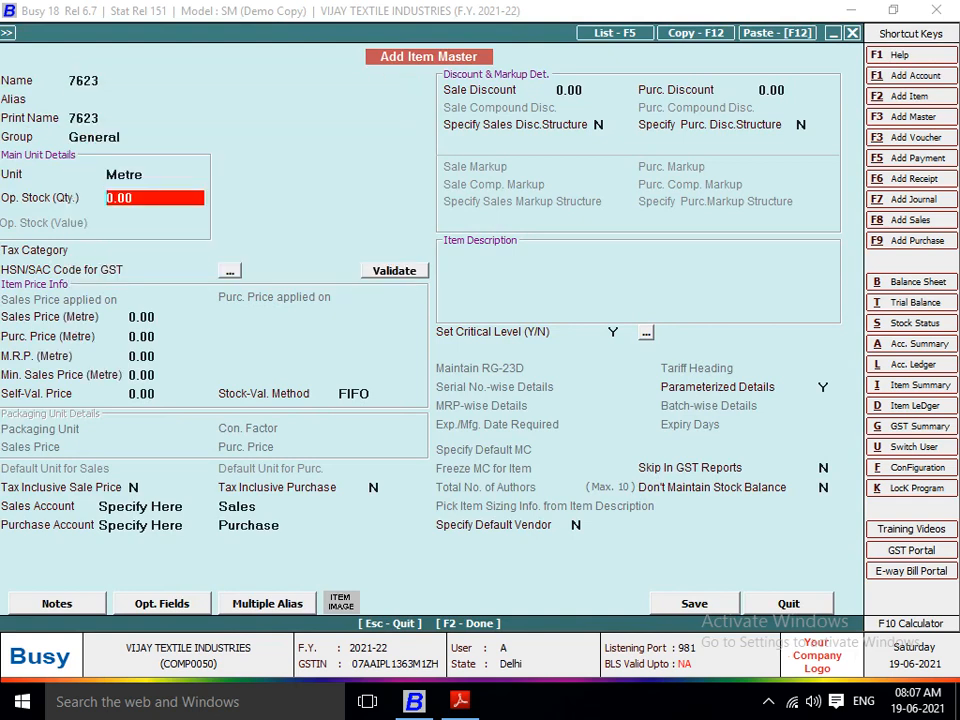
pyautogui.press('Return')
pyautogui.write('5')
pyautogui.press('Return')
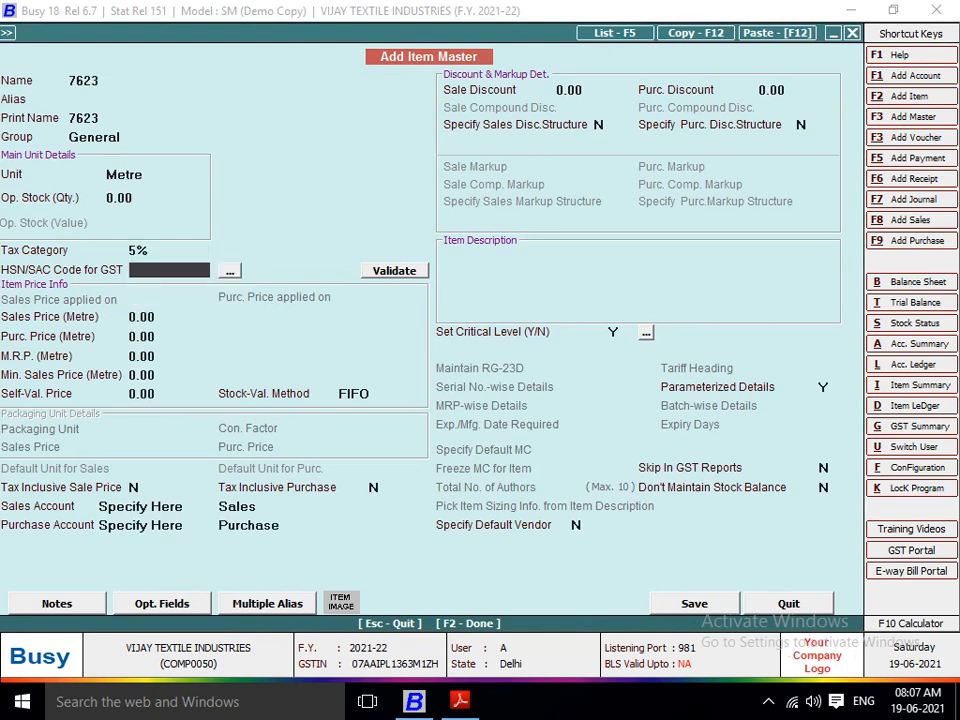
# Step: Look up the HSN/SAC code on page 1 of the supplier's invoice and enter 52114200 for the item
pyautogui.hotkey('alt', 'Tab')
pyautogui.scroll(5, 490, 380)
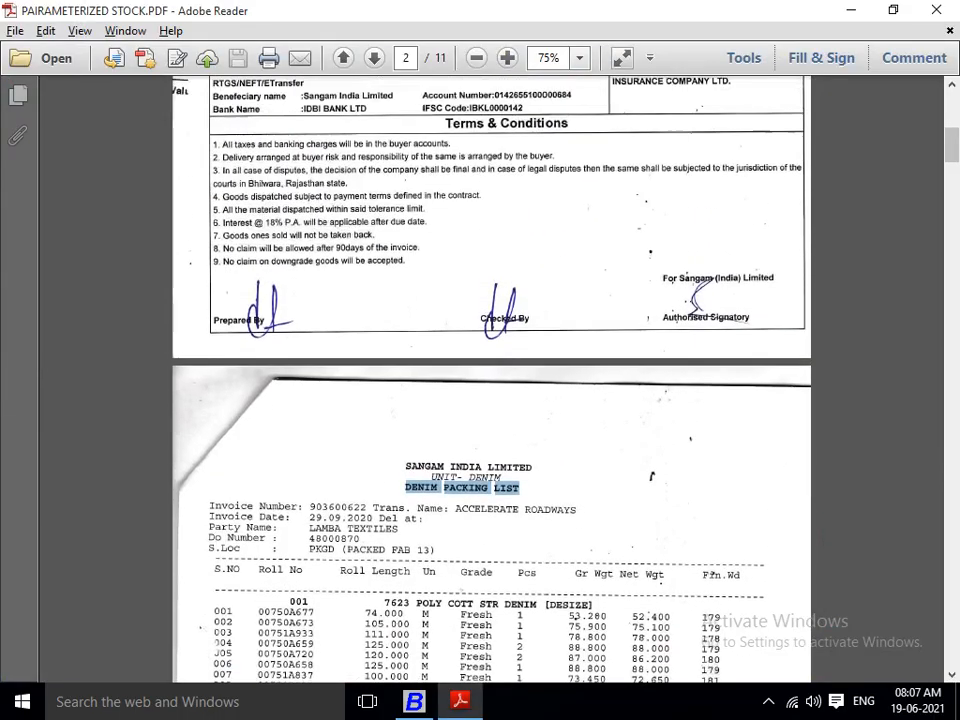
pyautogui.scroll(3, 490, 380)
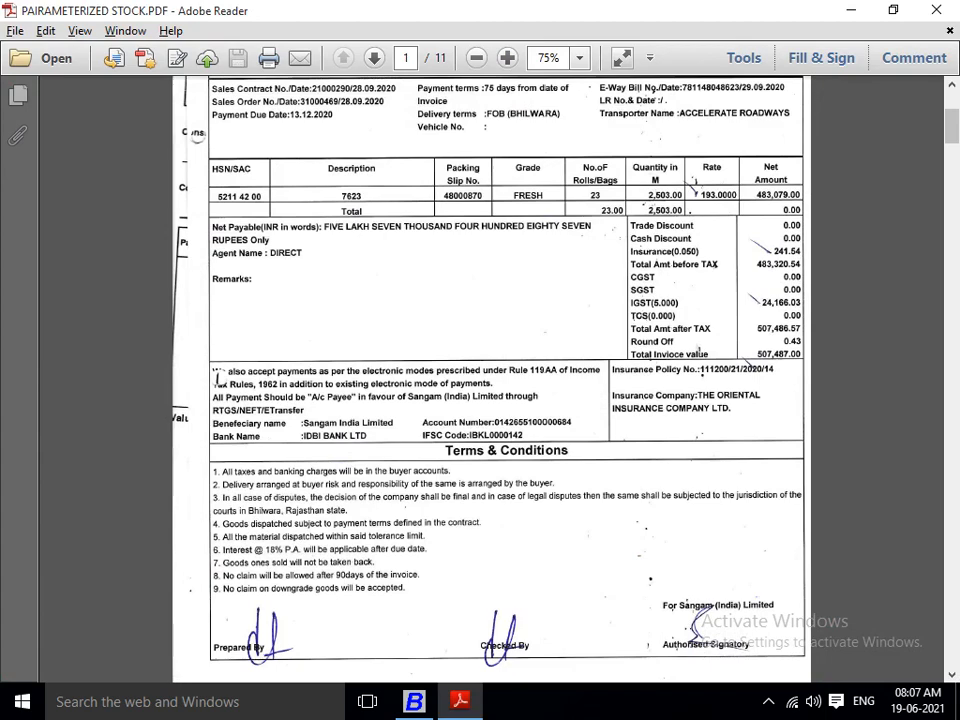
pyautogui.hotkey('alt', 'Tab')
pyautogui.write('52')
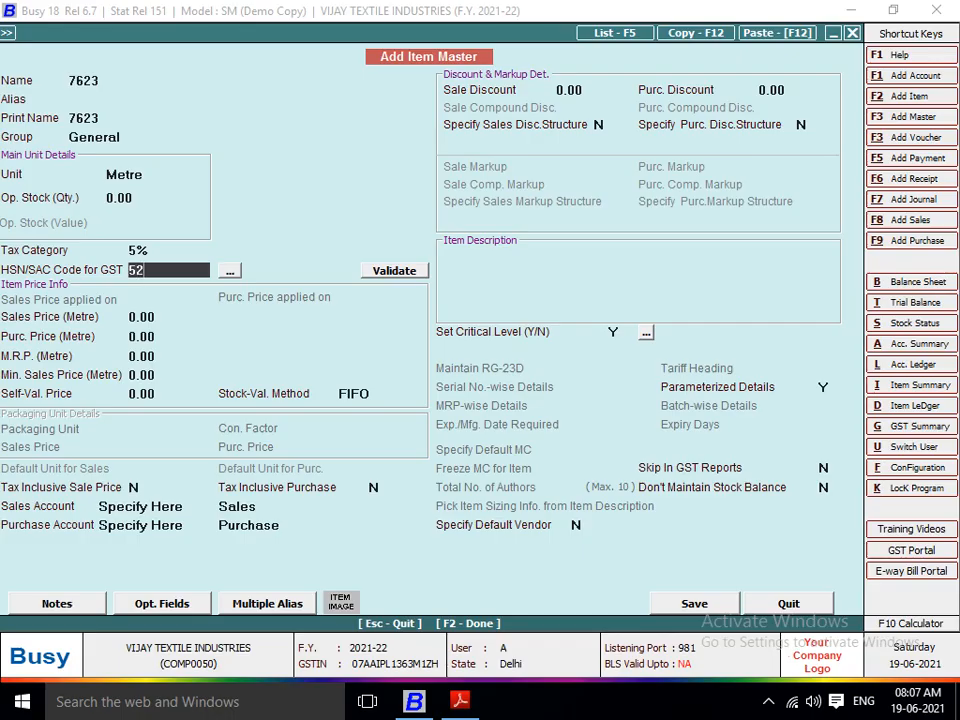
pyautogui.hotkey('alt', 'Tab')
pyautogui.hotkey('alt', 'Tab')
pyautogui.write('11')
pyautogui.hotkey('alt', 'Tab')
pyautogui.hotkey('alt', 'Tab')
pyautogui.write('42')
pyautogui.hotkey('alt', 'Tab')
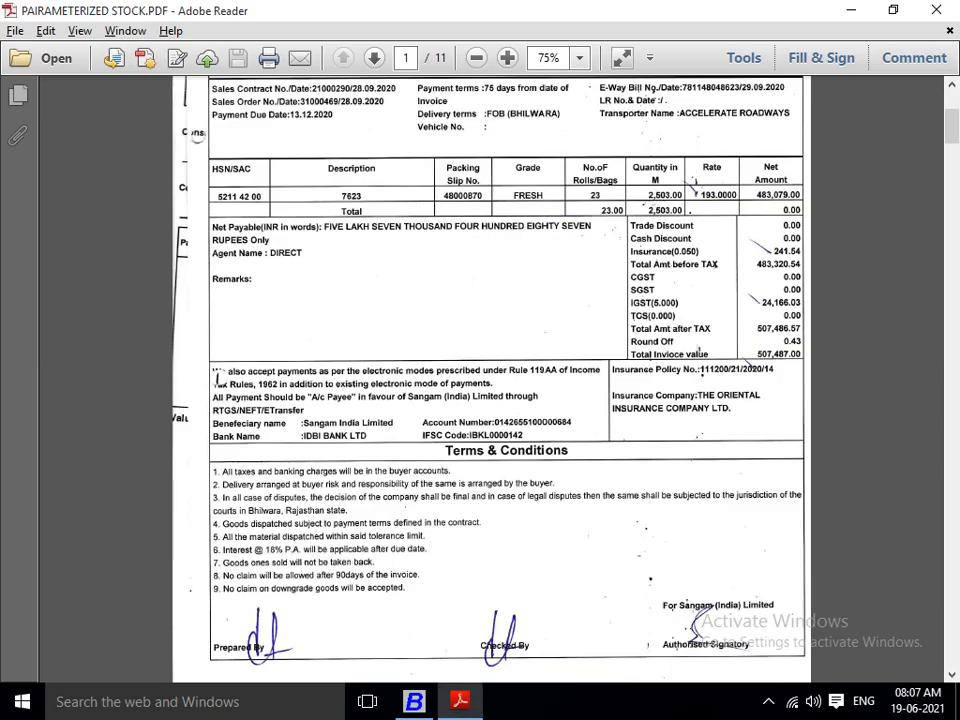
pyautogui.hotkey('alt', 'Tab')
pyautogui.write('00')
pyautogui.press('Return')
# Step: Leave the item's prices at 0.00 and save the item master
pyautogui.press('Return')
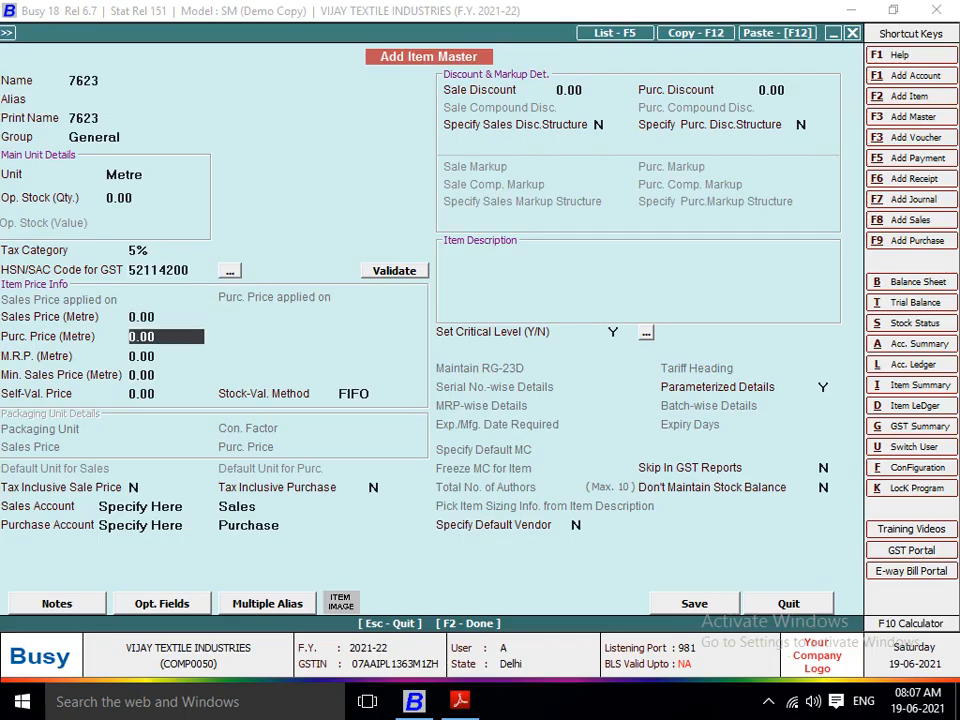
pyautogui.press('Return')
pyautogui.press('Return')
pyautogui.press('Return')
pyautogui.press('Return')
pyautogui.press('Return')
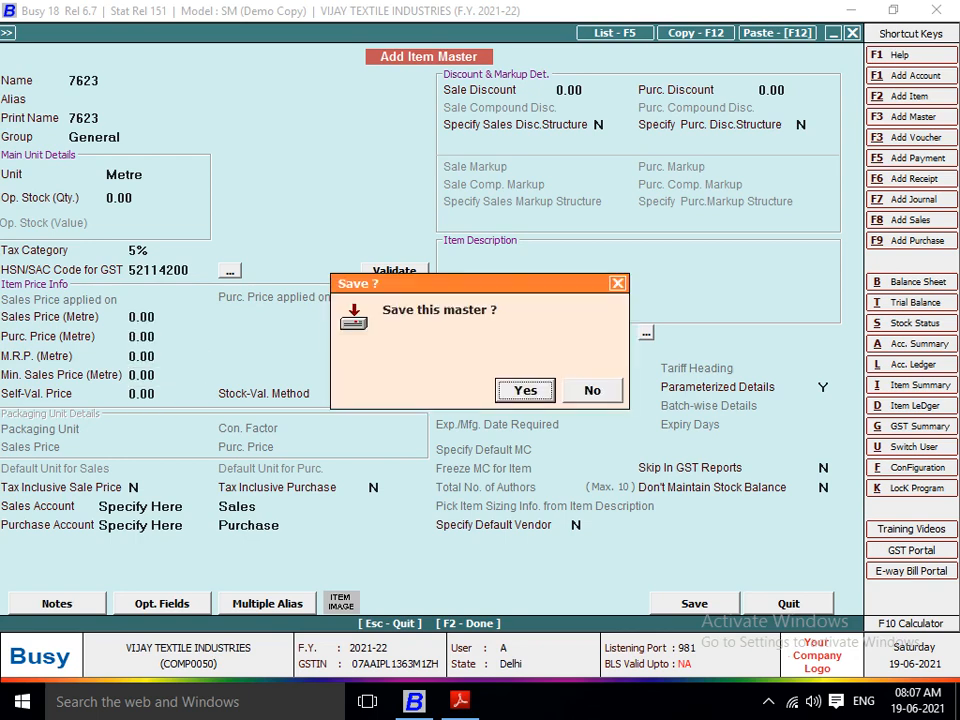
pyautogui.press('Return')
# Step: Enter the invoice quantity of 2503 metres for item 7623 and open its parameterized stock details
pyautogui.hotkey('alt', 'Tab')
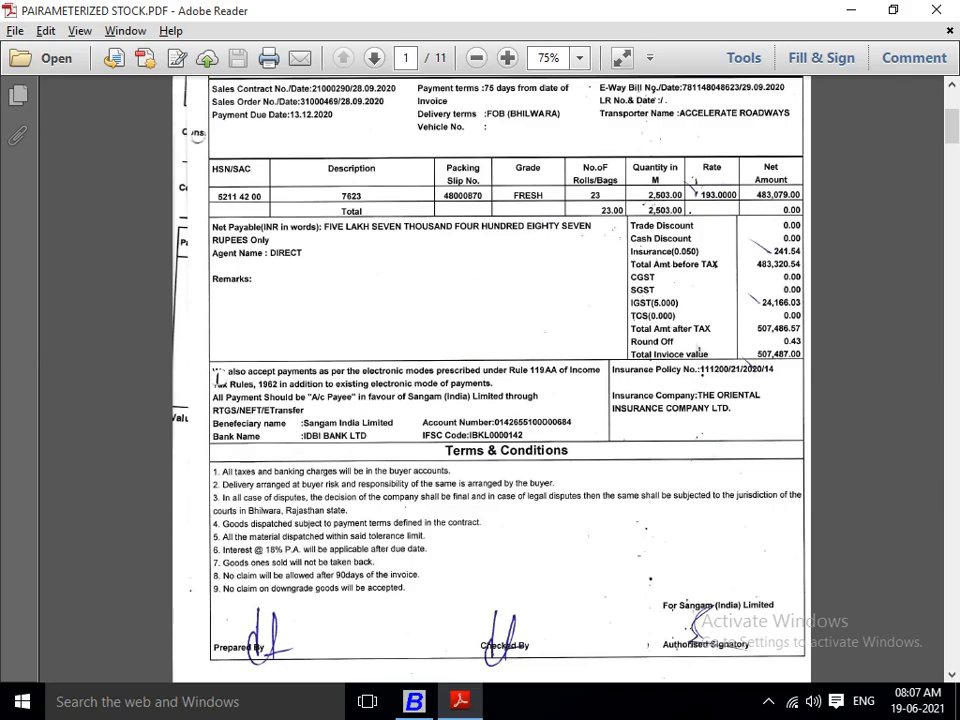
pyautogui.hotkey('alt', 'Tab')
pyautogui.write('2')
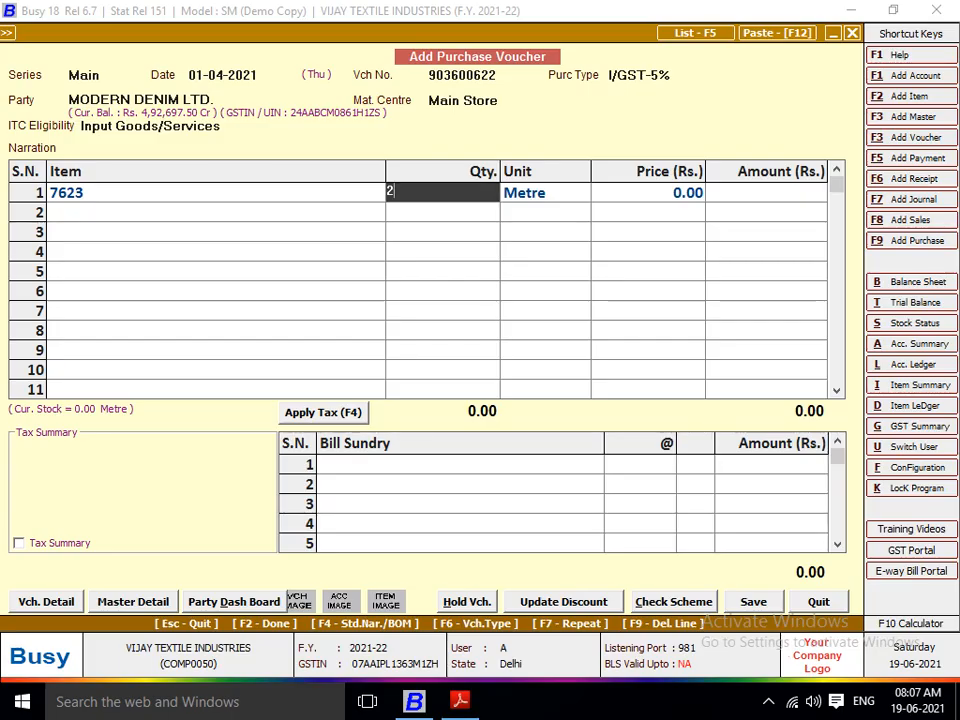
pyautogui.write('503')
pyautogui.press('Return')
pyautogui.press('Return')
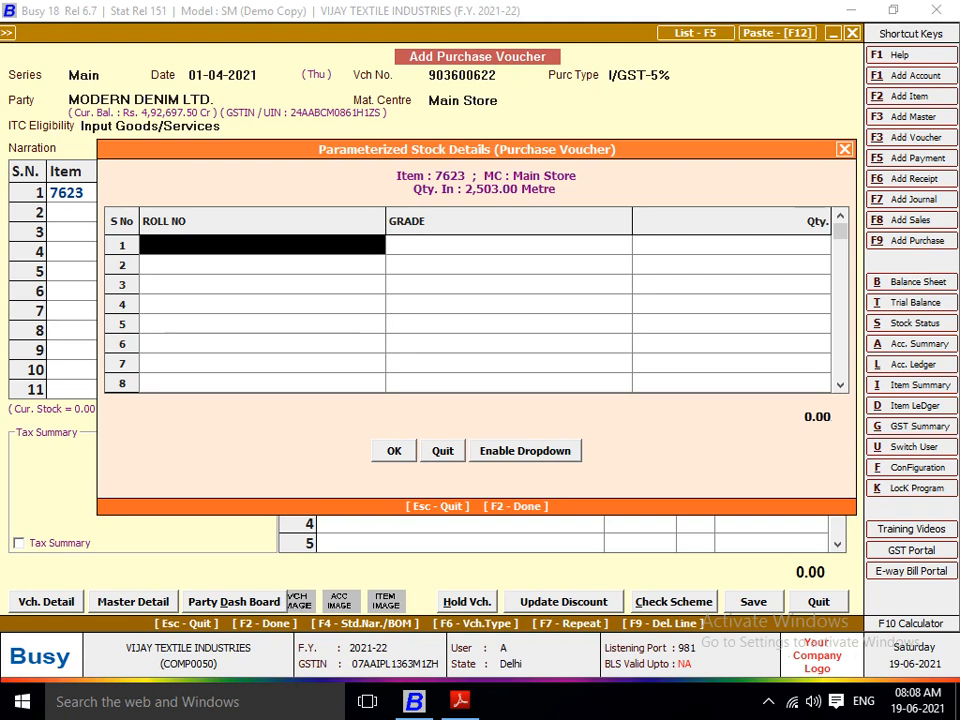
# Step: Close the stock and price dialogs, check the Parameterized Details setting in item 7623's master, and save it
pyautogui.press('Escape')
pyautogui.press('Escape')
pyautogui.press('Left')
pyautogui.press('Left')
pyautogui.press('Left')
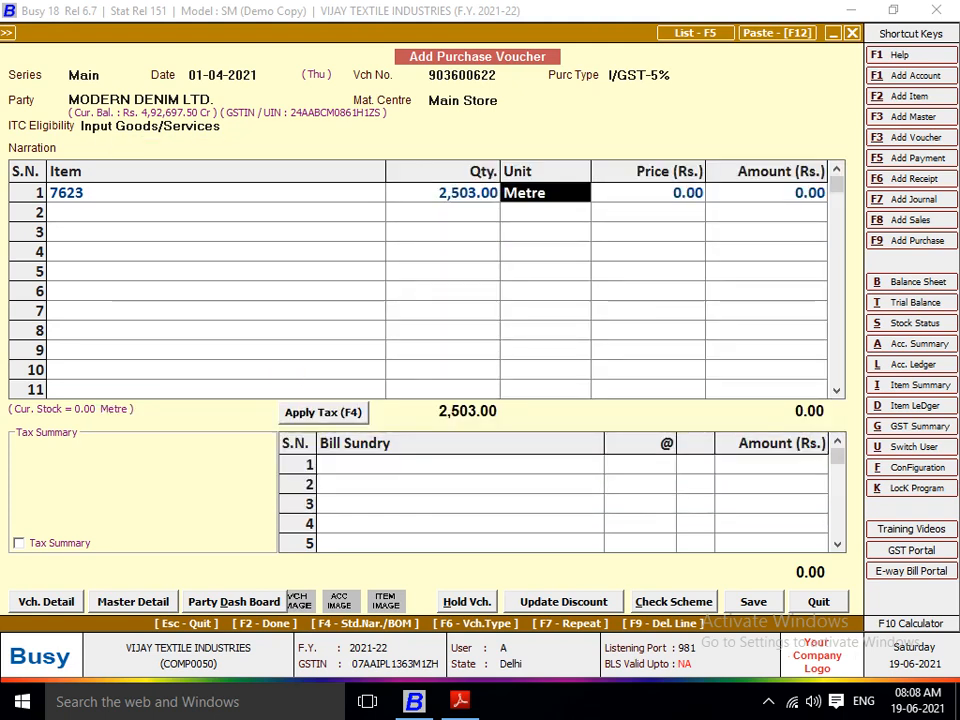
pyautogui.hotkey('alt', 'm')
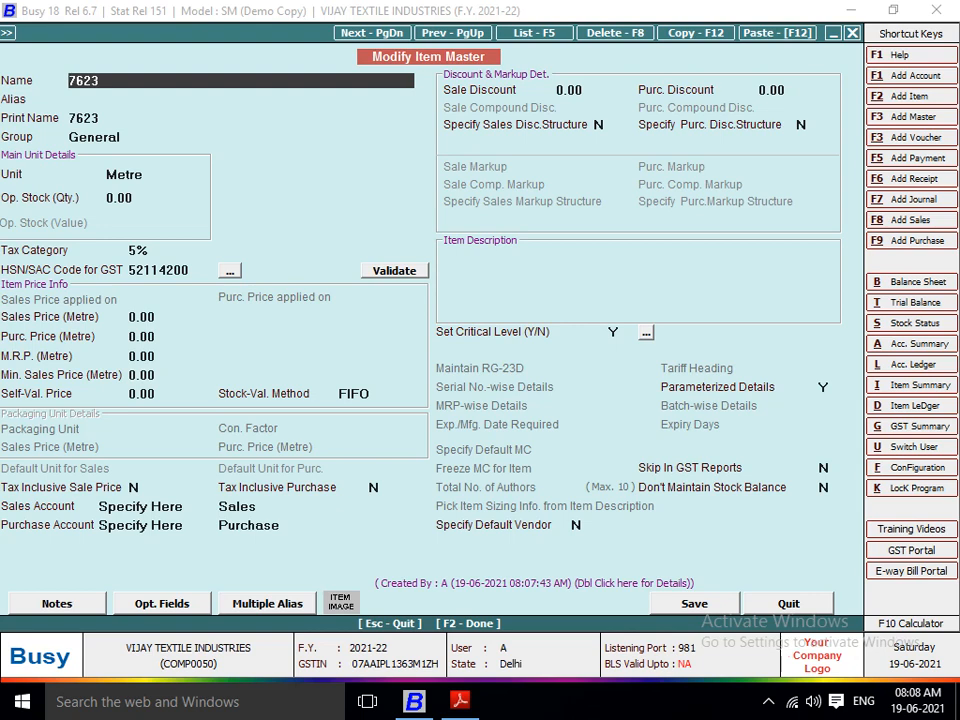
pyautogui.press('F2')
# Step: Reopen item 7623's parameterized stock details to view the ROLL NO and GRADE columns, and close the dialogs
pyautogui.press('Return')
pyautogui.press('Return')
pyautogui.press('Return')
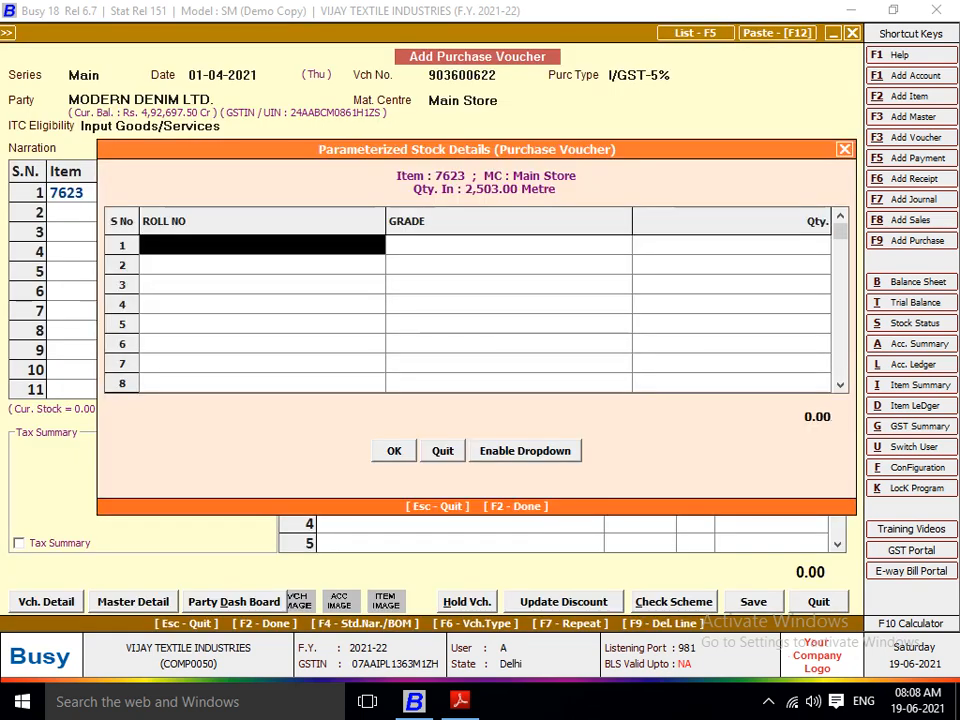
pyautogui.press('Escape')
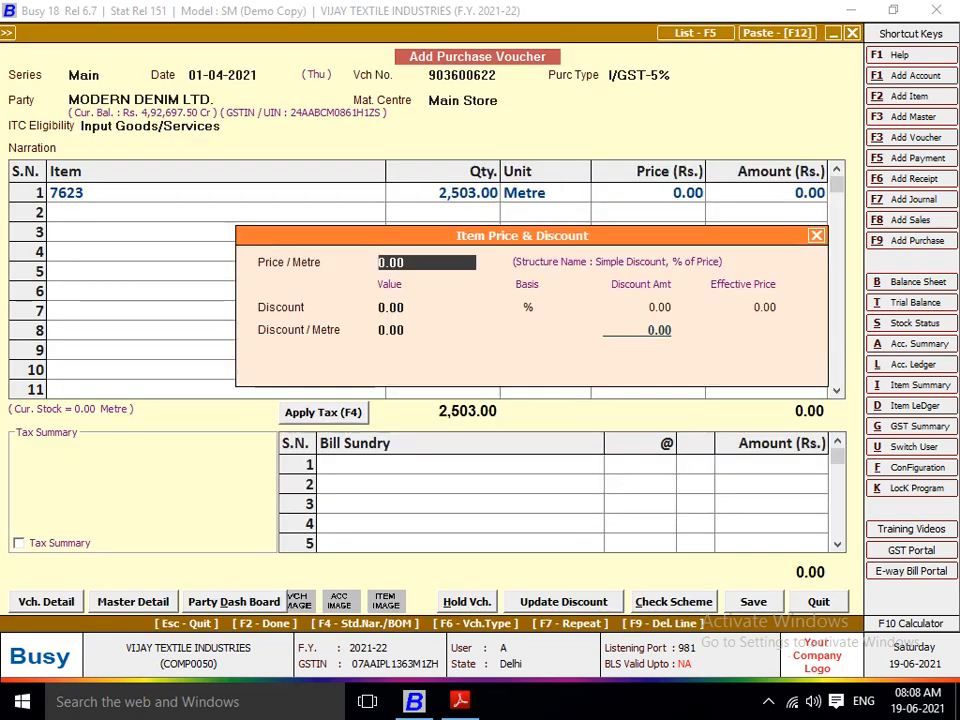
pyautogui.press('Escape')
# Step: Review item 7623's master again and leave it without changes
pyautogui.press('Left')
pyautogui.press('Left')
pyautogui.press('Left')
pyautogui.hotkey('alt', 'm')
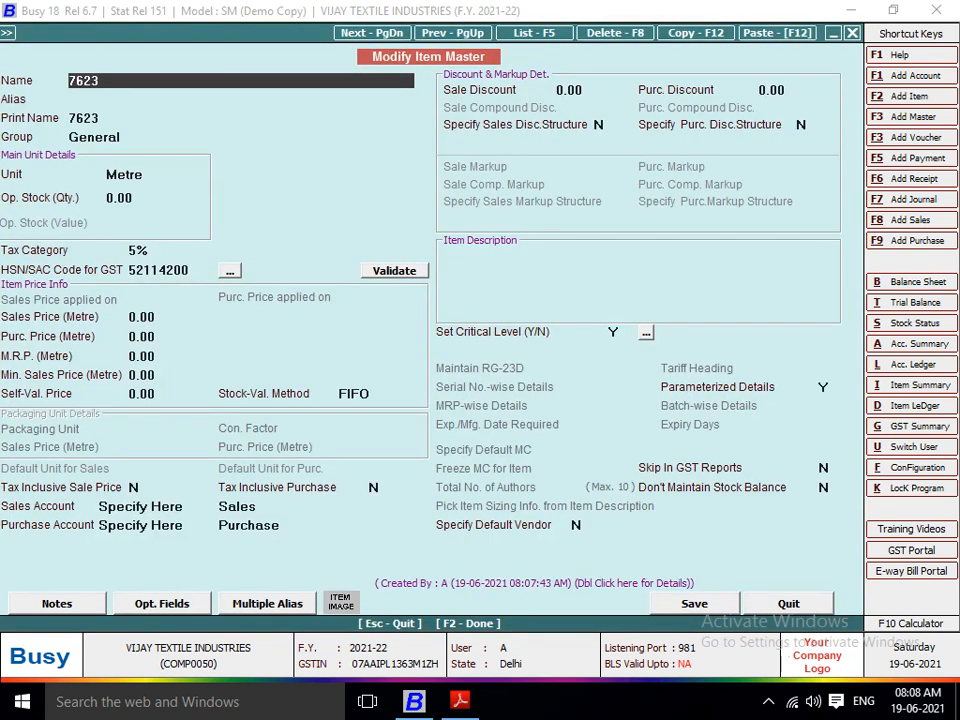
pyautogui.press('Escape')
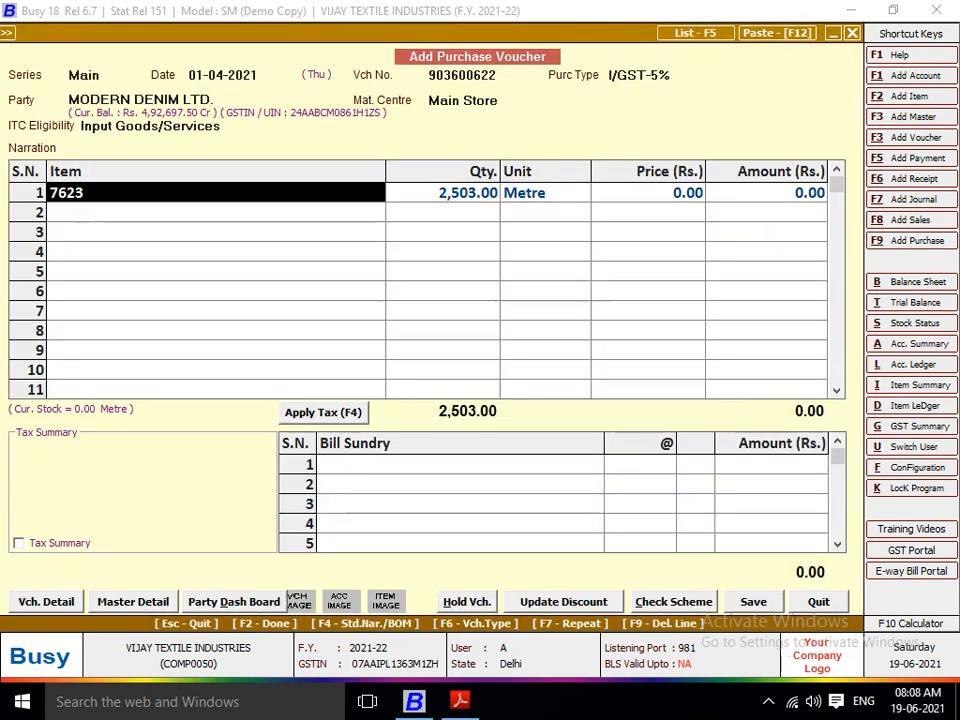
# Step: View the parameterized stock grid once more, accept it without roll entries and dismiss the item price dialog
pyautogui.press('Return')
pyautogui.press('Return')
pyautogui.press('Return')
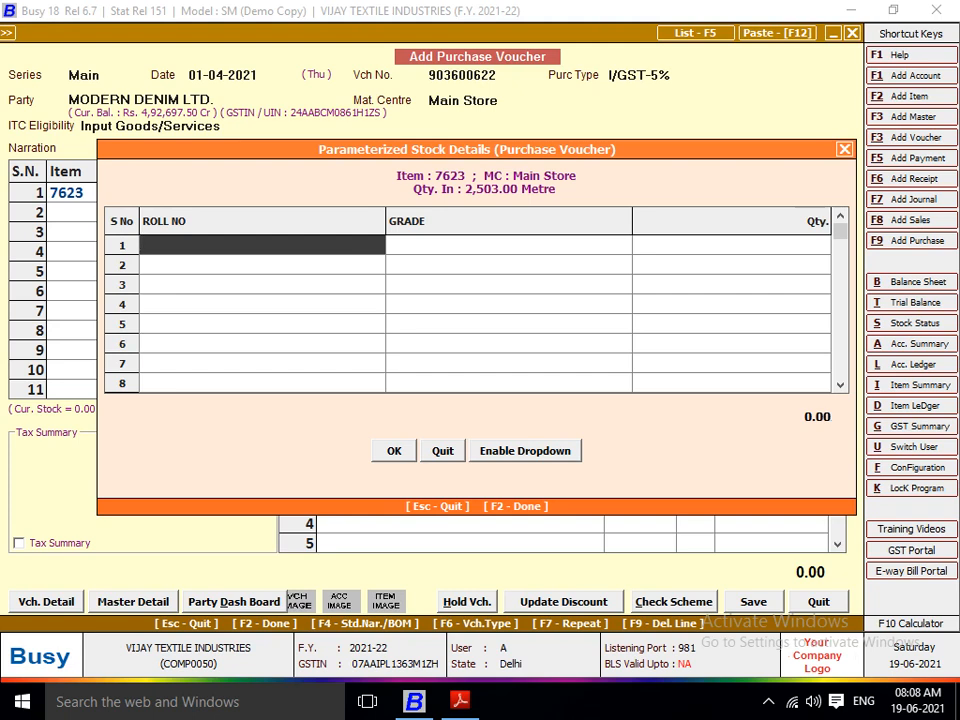
pyautogui.press('F2')
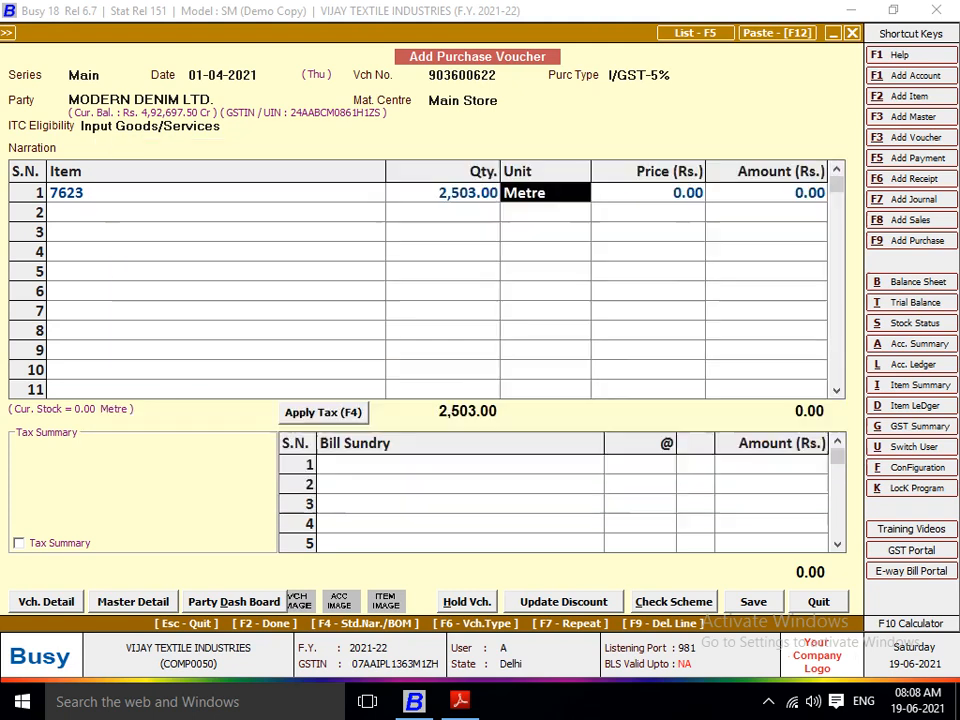
pyautogui.press('Return')
pyautogui.press('Escape')
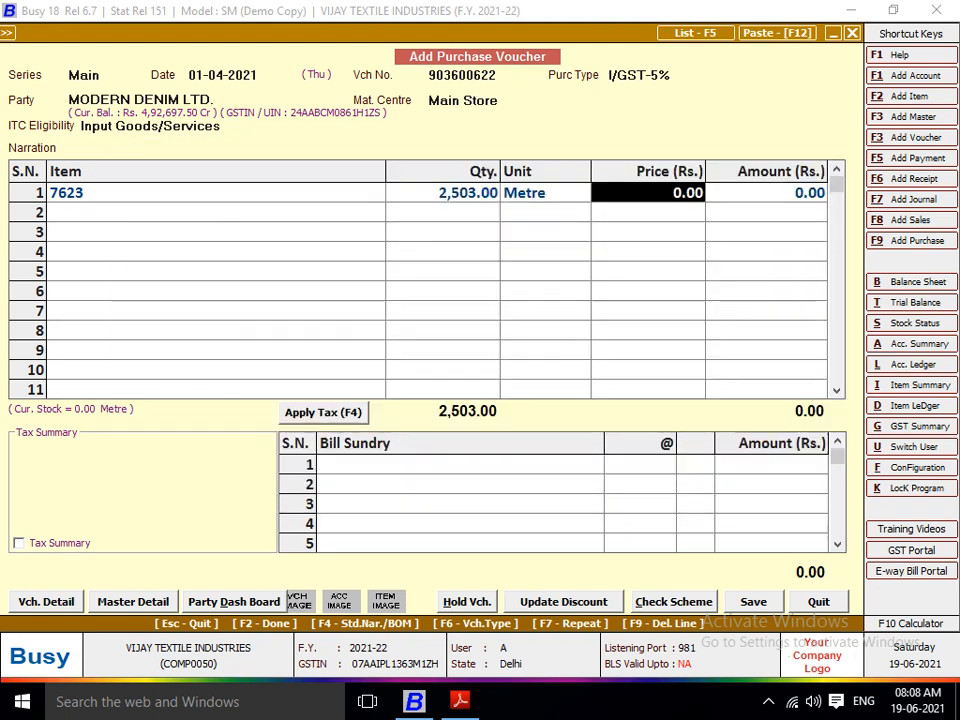
# Step: Check item 7623's master without changing it and open the item's parameterized stock details in the purchase voucher
pyautogui.press('Escape')
pyautogui.hotkey('alt', 'm')
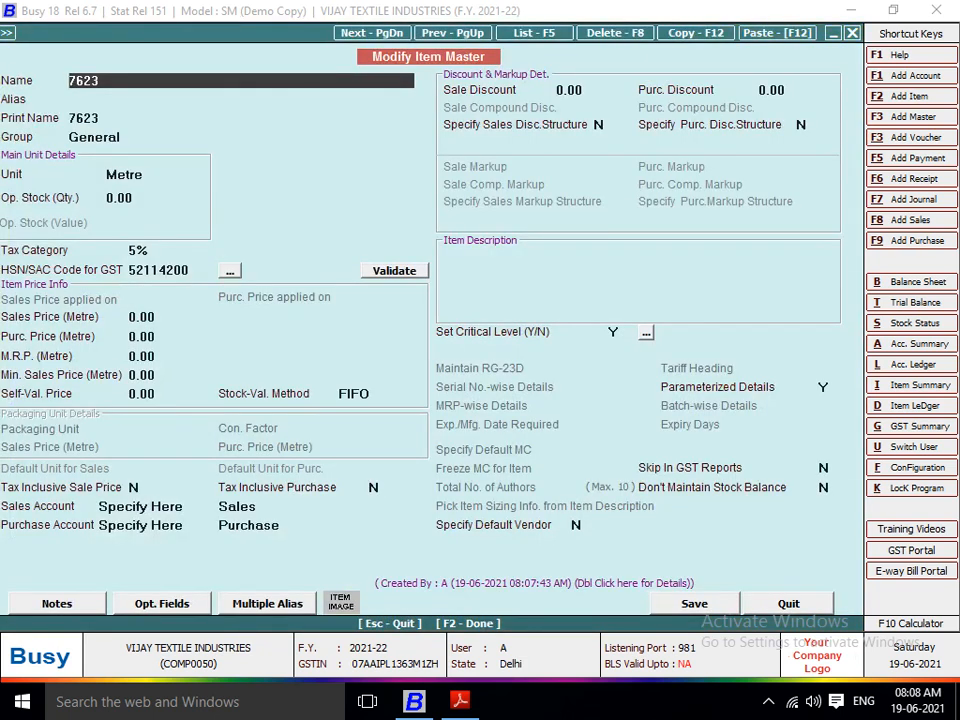
pyautogui.press('Escape')
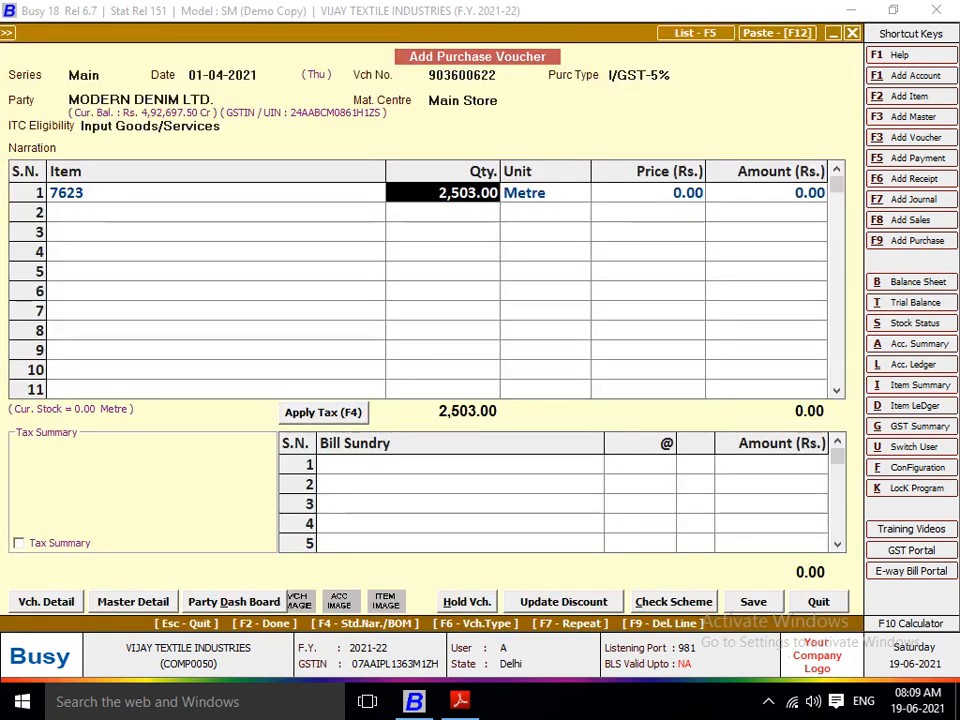
pyautogui.press('Return')
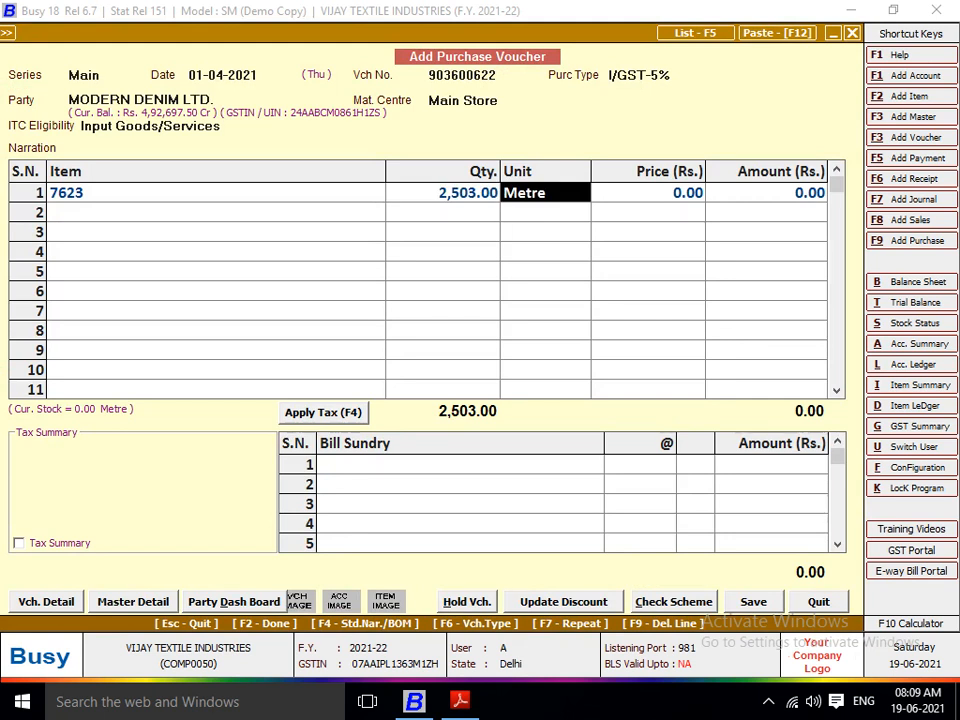
pyautogui.press('Return')
pyautogui.press('Return')
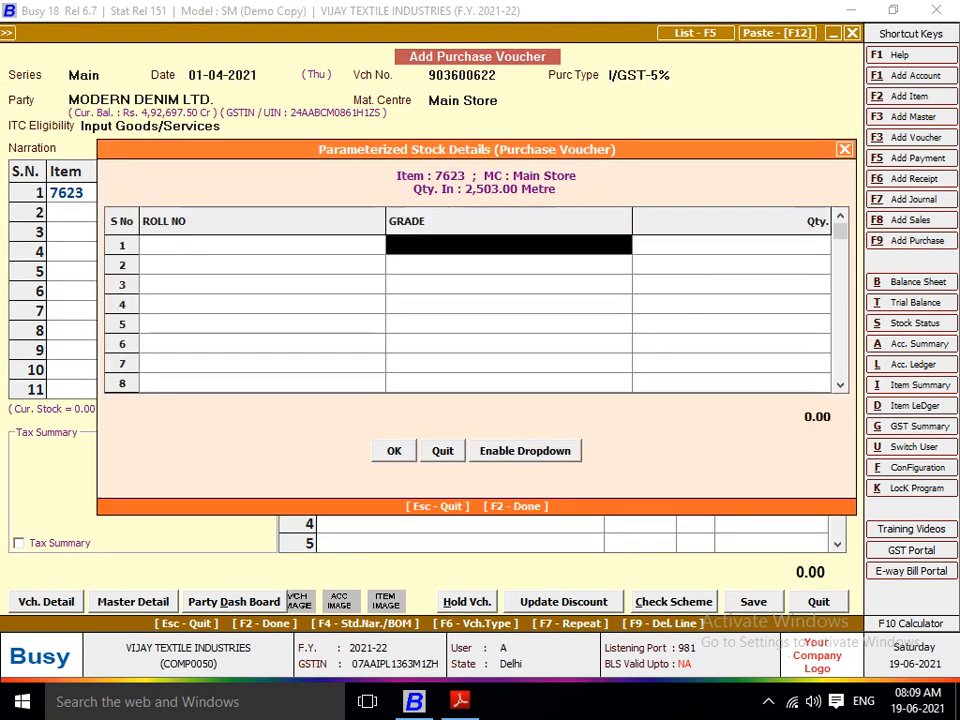
# Step: Switch to the supplier's PDF in Adobe Reader and find the denim packing list with the roll numbers, lengths and grades
pyautogui.hotkey('alt', 'Tab')
pyautogui.scroll(-5, 651, 533)
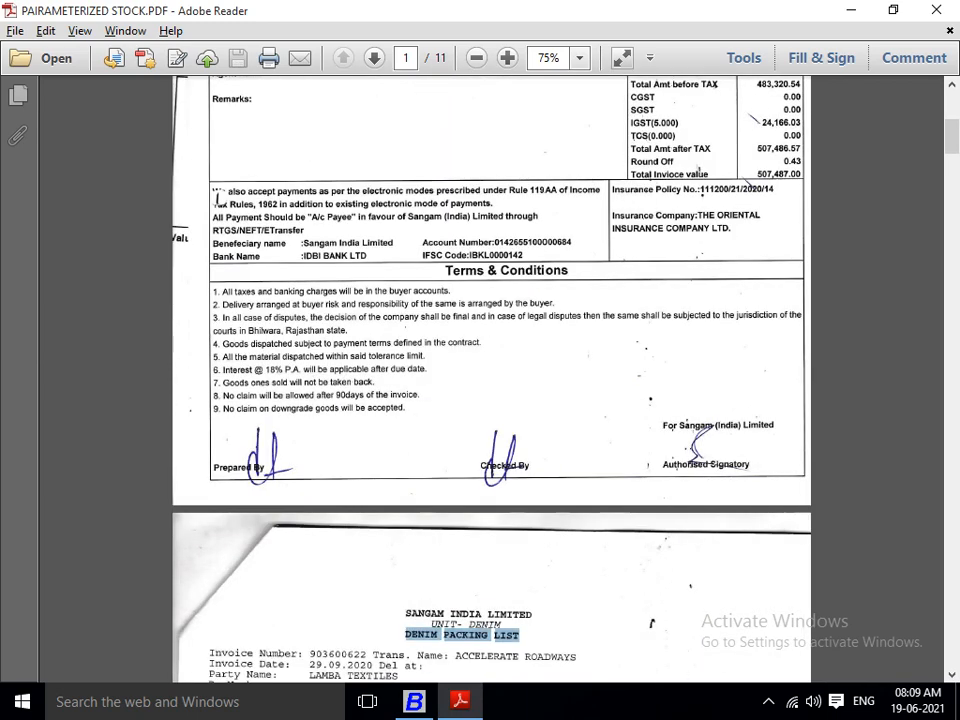
pyautogui.scroll(-3, 535, 389)
pyautogui.click(535, 389)
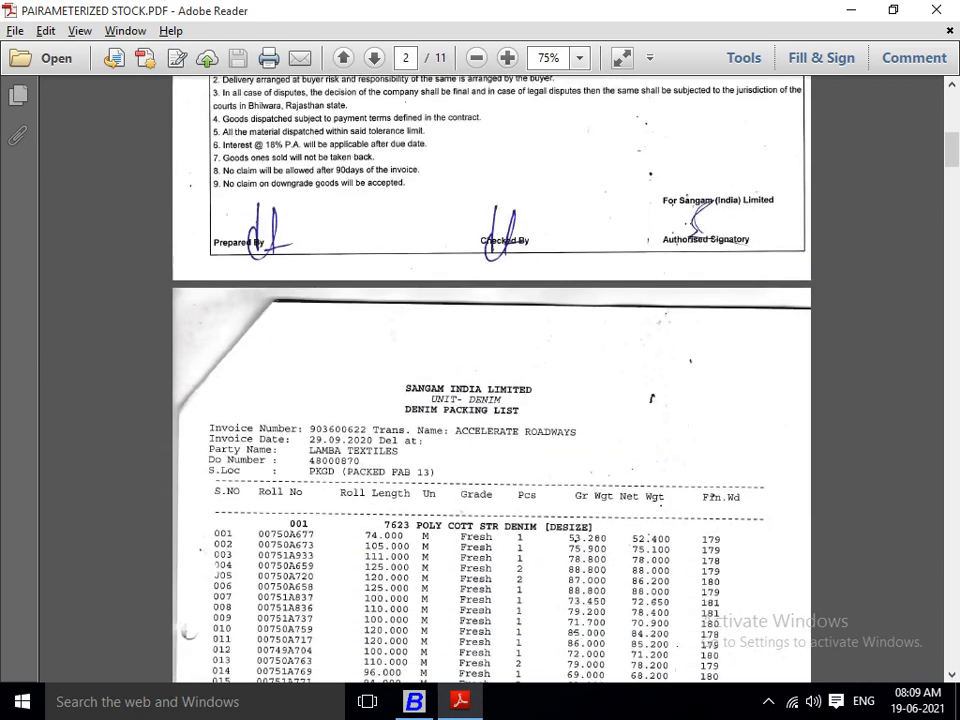
pyautogui.scroll(-3, 651, 398)
pyautogui.scroll(12, 651, 398)
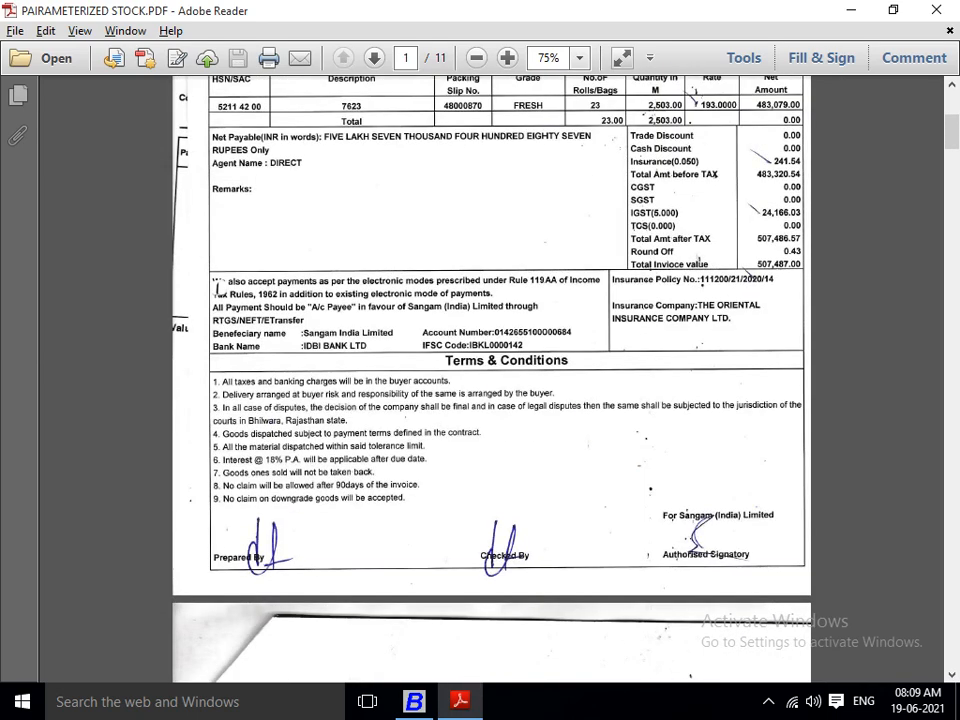
pyautogui.scroll(-9, 651, 398)
pyautogui.scroll(-6, 651, 398)
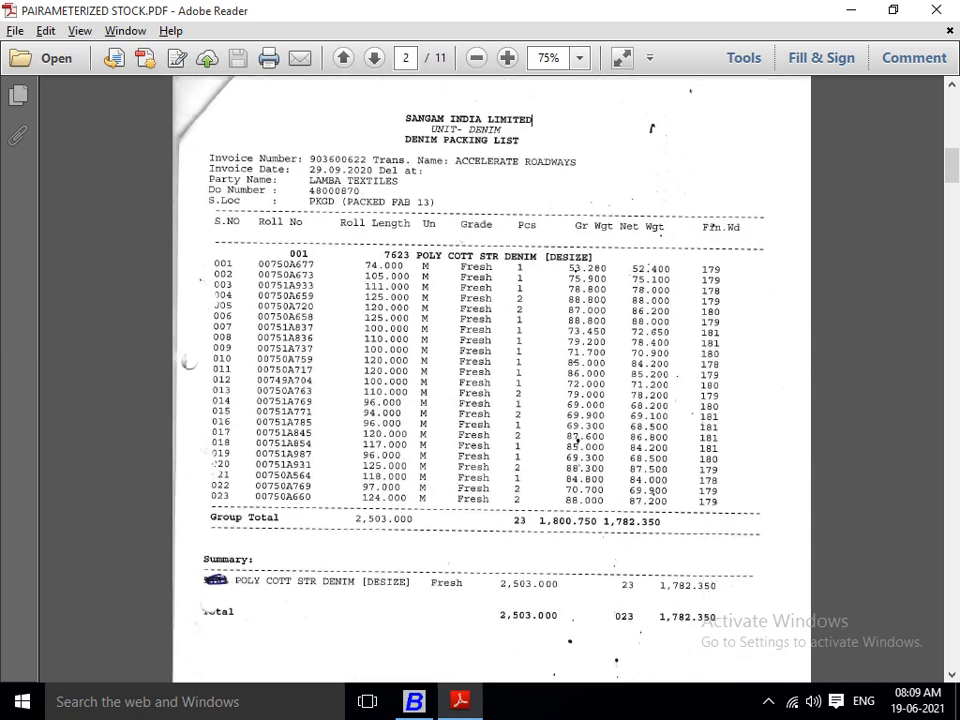
# Step: Return to Busy and enter the first stock row as roll 677, grade FRESH, quantity 74
pyautogui.hotkey('alt', 'Tab')
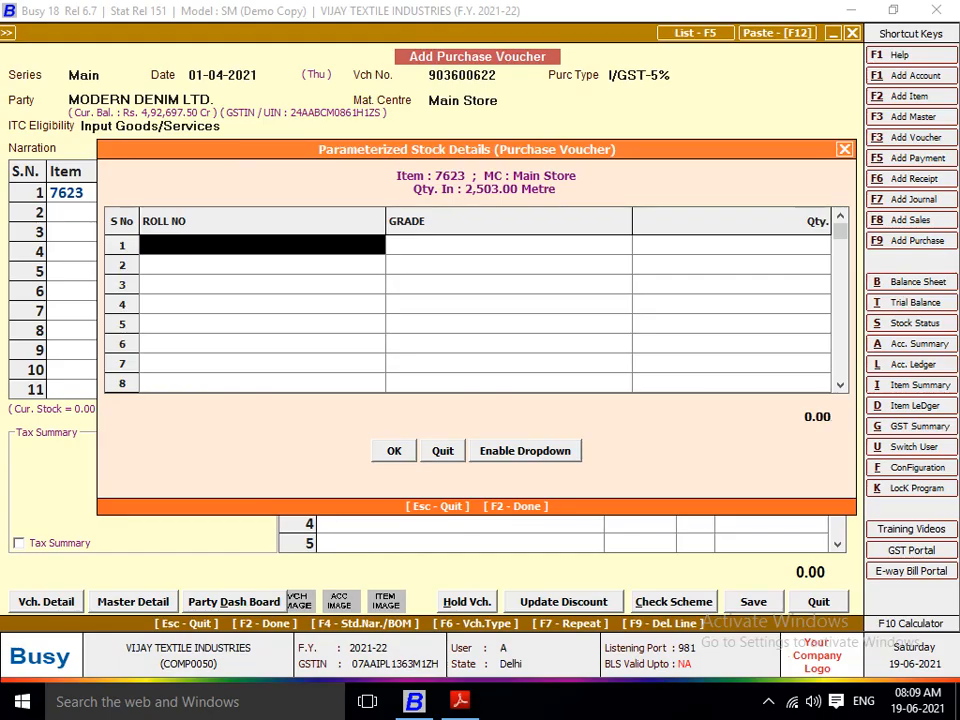
pyautogui.write('677')
pyautogui.press('Return')
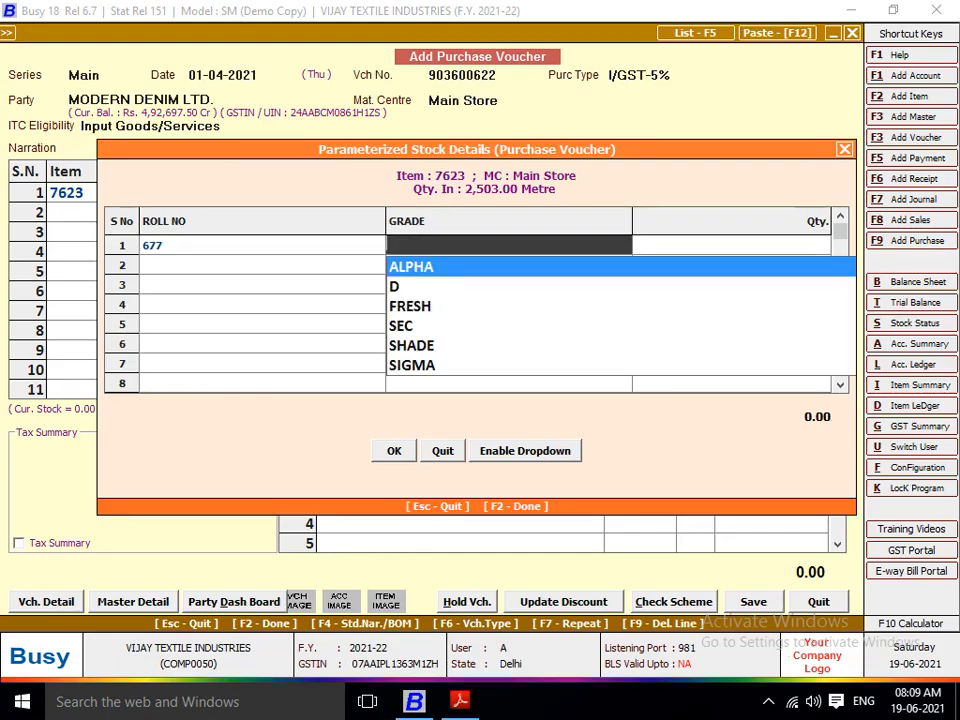
pyautogui.write('f')
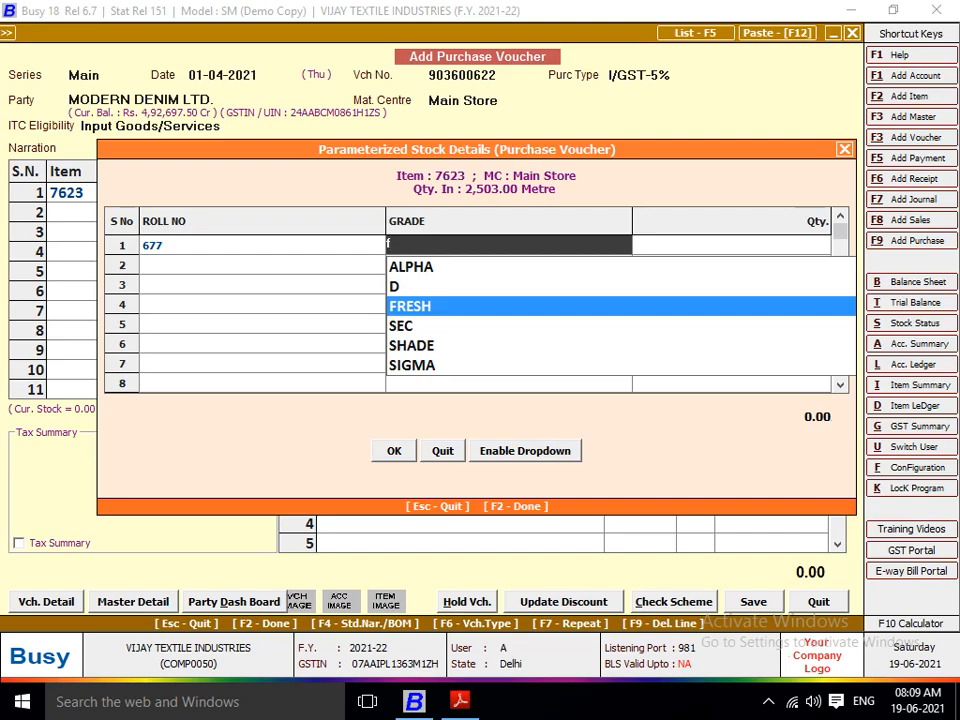
pyautogui.press('Return')
pyautogui.hotkey('alt', 'Tab')
pyautogui.hotkey('alt', 'Tab')
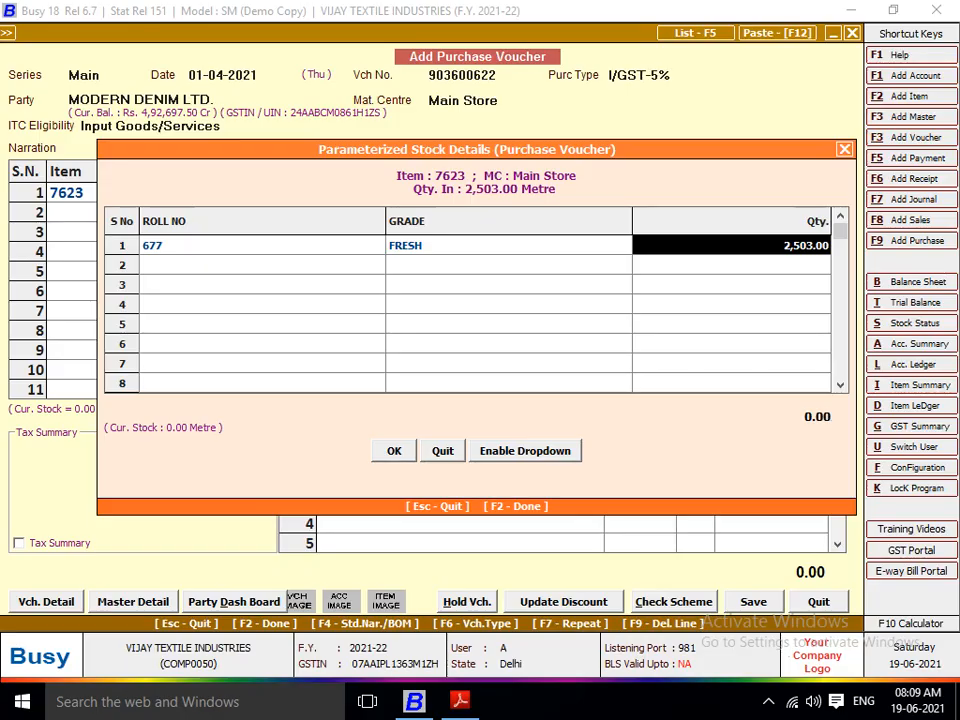
pyautogui.write('74')
pyautogui.press('Return')
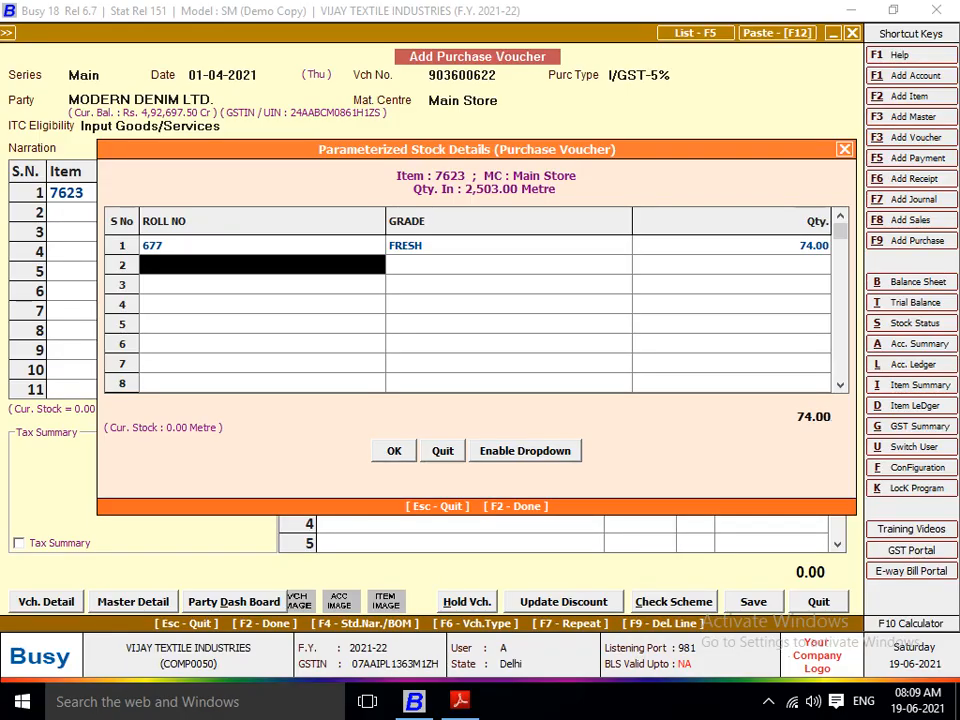
# Step: Consult the packing list and enter the second stock row as roll 673, grade FRESH, quantity 105
pyautogui.hotkey('alt', 'Tab')
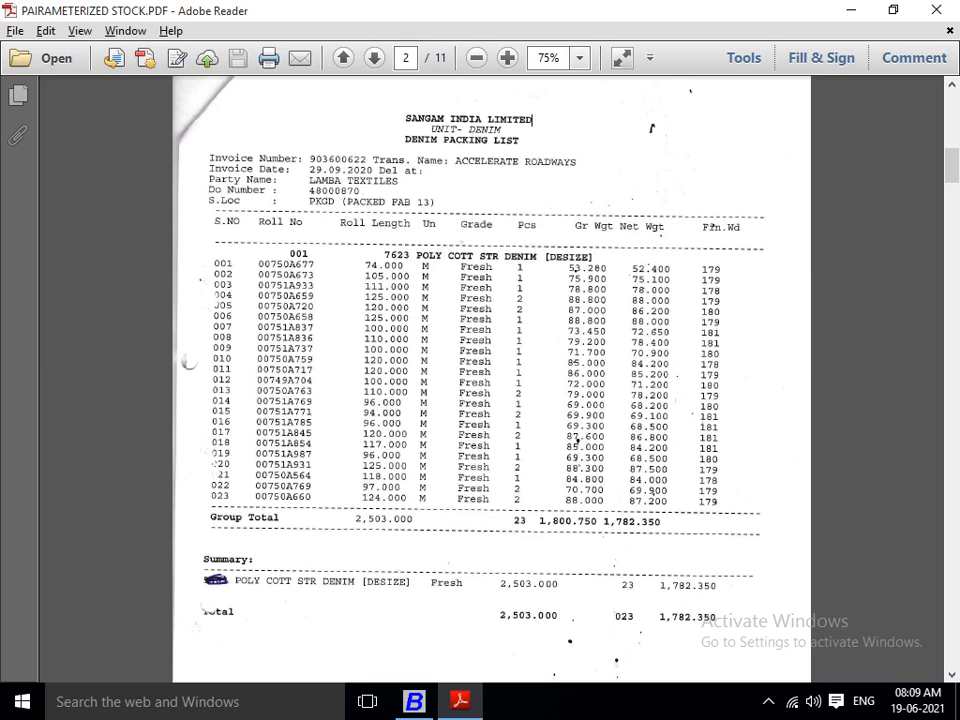
pyautogui.hotkey('alt', 'Tab')
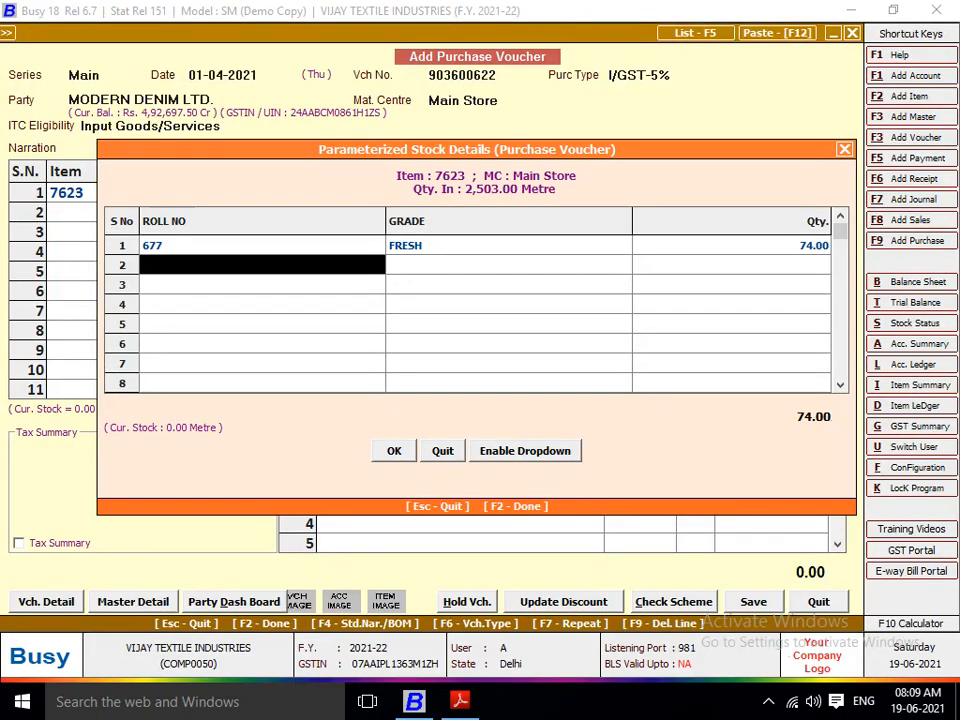
pyautogui.write('673')
pyautogui.press('Return')
pyautogui.press('f')
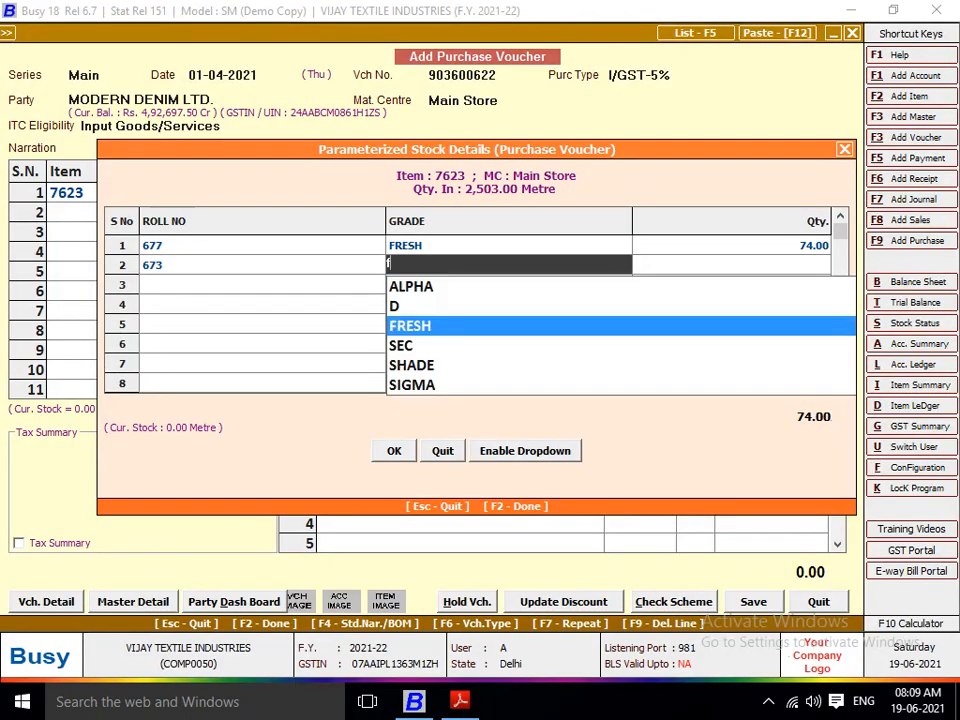
pyautogui.press('Return')
pyautogui.hotkey('alt', 'Tab')
pyautogui.hotkey('alt', 'Tab')
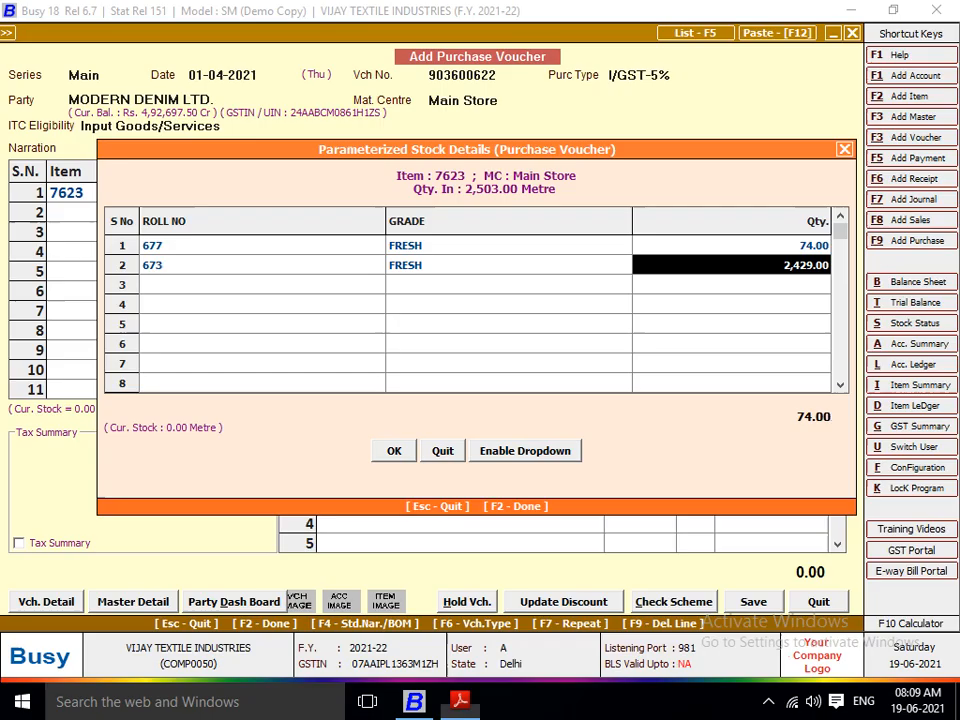
pyautogui.write('105')
pyautogui.press('Return')
# Step: Enter the packing list's third roll as roll 933, grade FRESH, quantity 111
pyautogui.hotkey('alt', 'Tab')
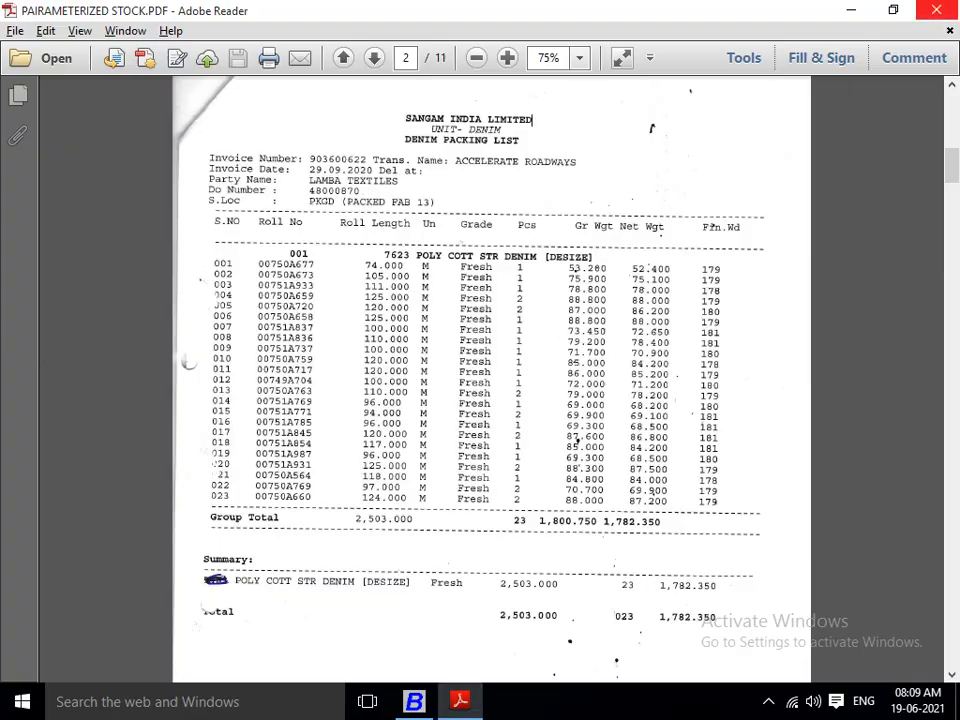
pyautogui.hotkey('alt', 'Tab')
pyautogui.write('933')
pyautogui.press('Return')
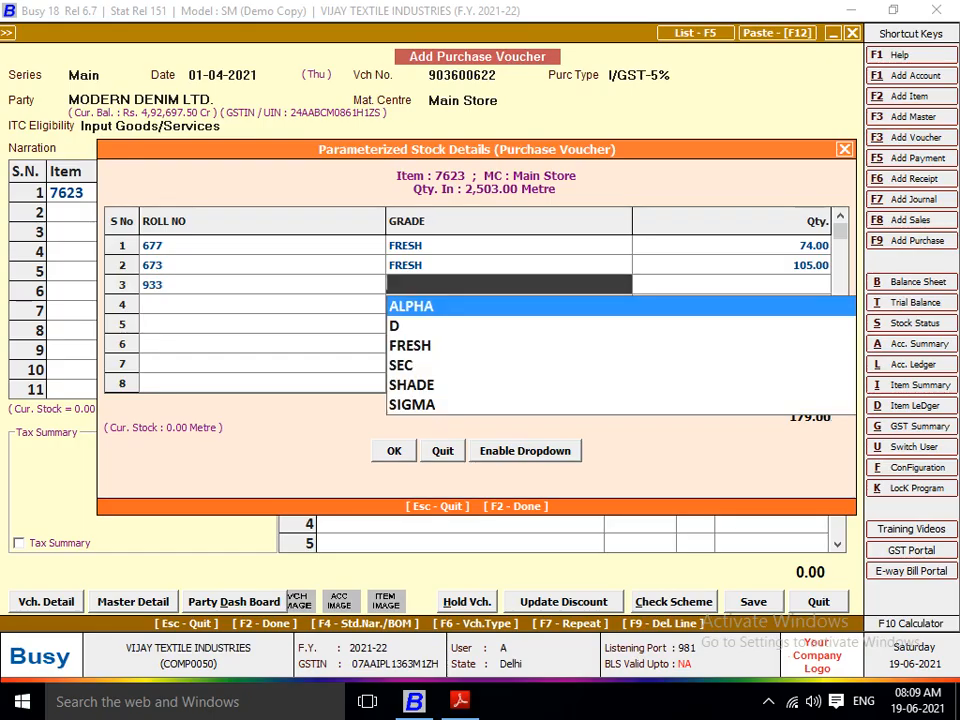
pyautogui.press('Down')
pyautogui.press('Down')
pyautogui.press('Return')
pyautogui.hotkey('alt', 'Tab')
pyautogui.hotkey('alt', 'Tab')
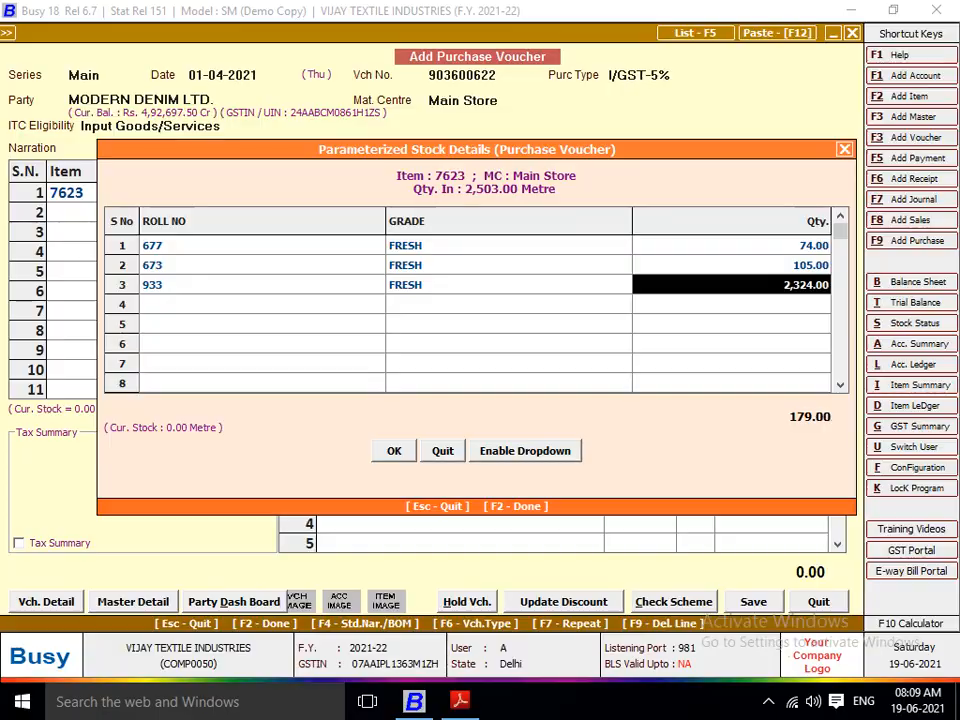
pyautogui.write('111')
pyautogui.press('Return')
# Step: Enter the packing list's fourth roll as roll 659, grade FRESH, quantity 125
pyautogui.hotkey('alt', 'Tab')
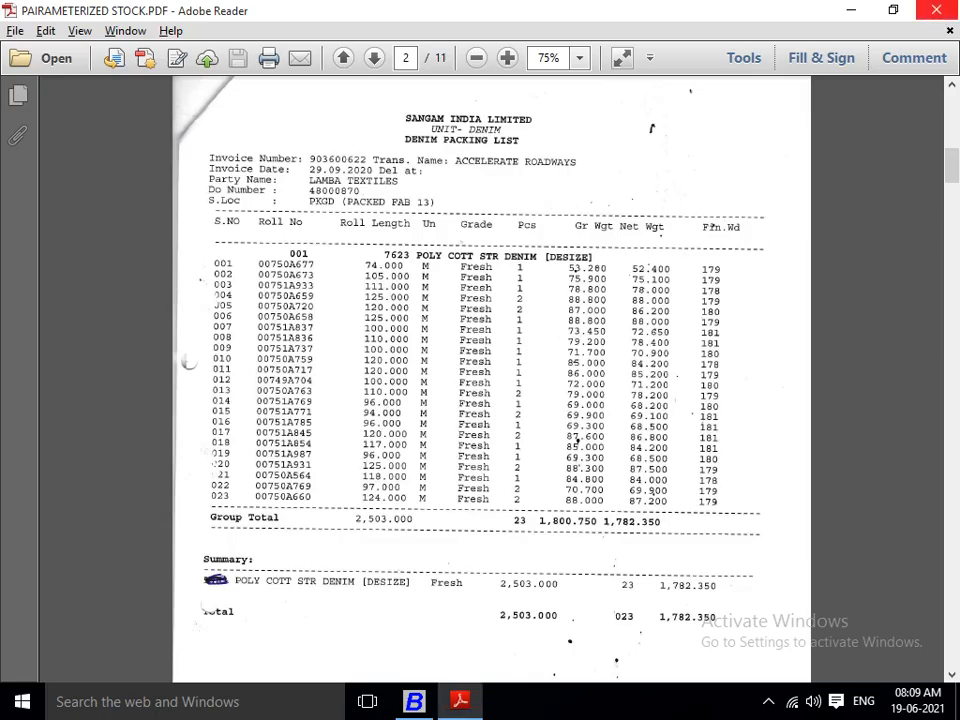
pyautogui.hotkey('alt', 'Tab')
pyautogui.write('659')
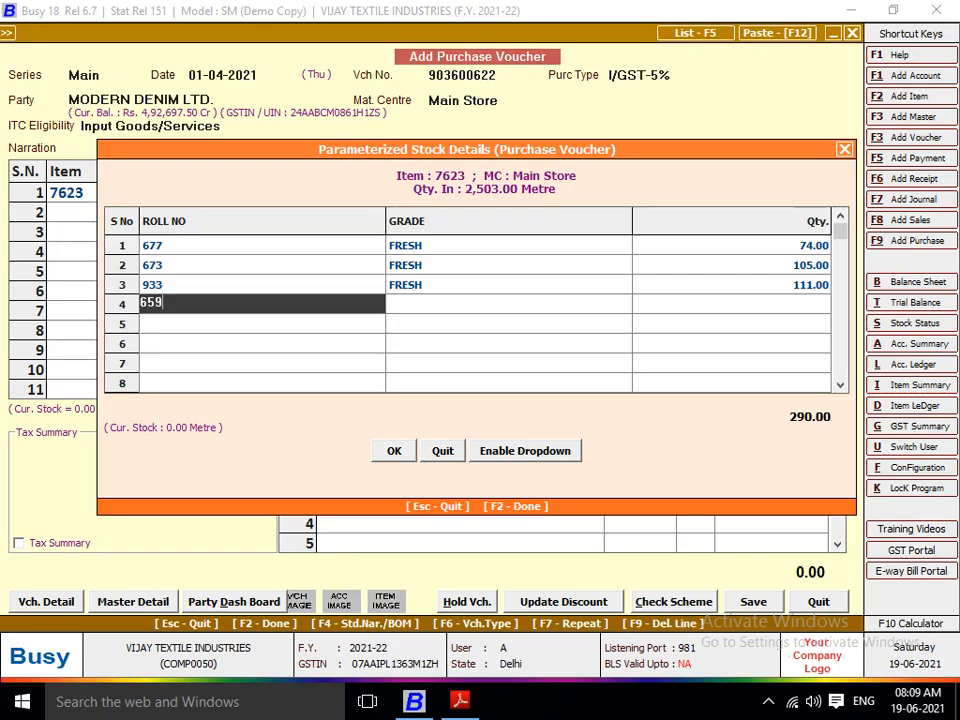
pyautogui.press('Return')
pyautogui.press('Down')
pyautogui.press('Down')
pyautogui.press('Return')
pyautogui.hotkey('alt', 'Tab')
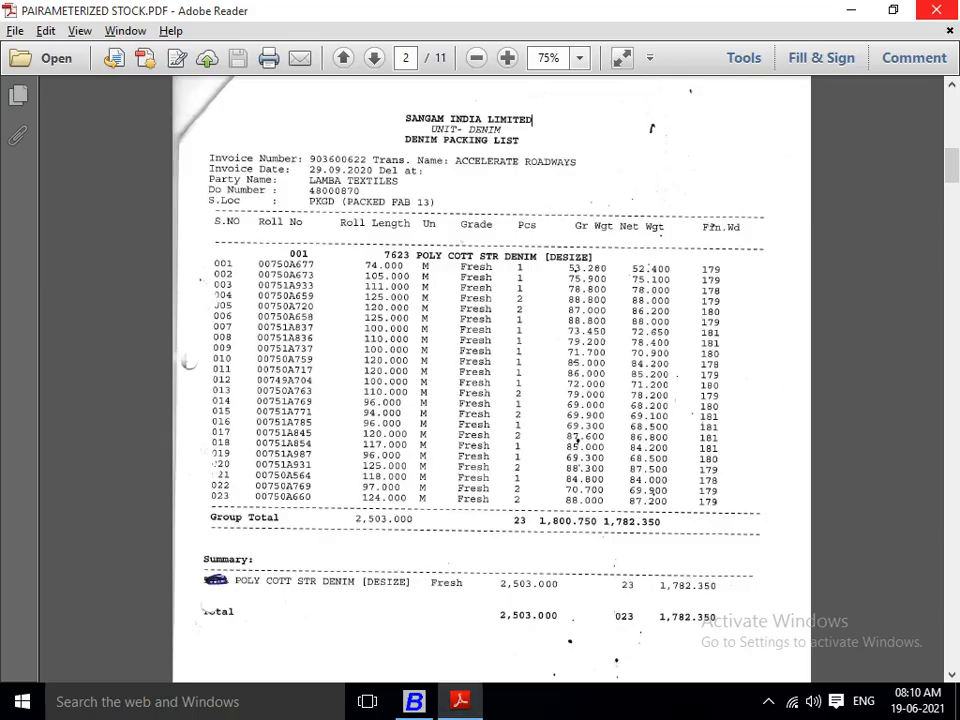
pyautogui.hotkey('alt', 'Tab')
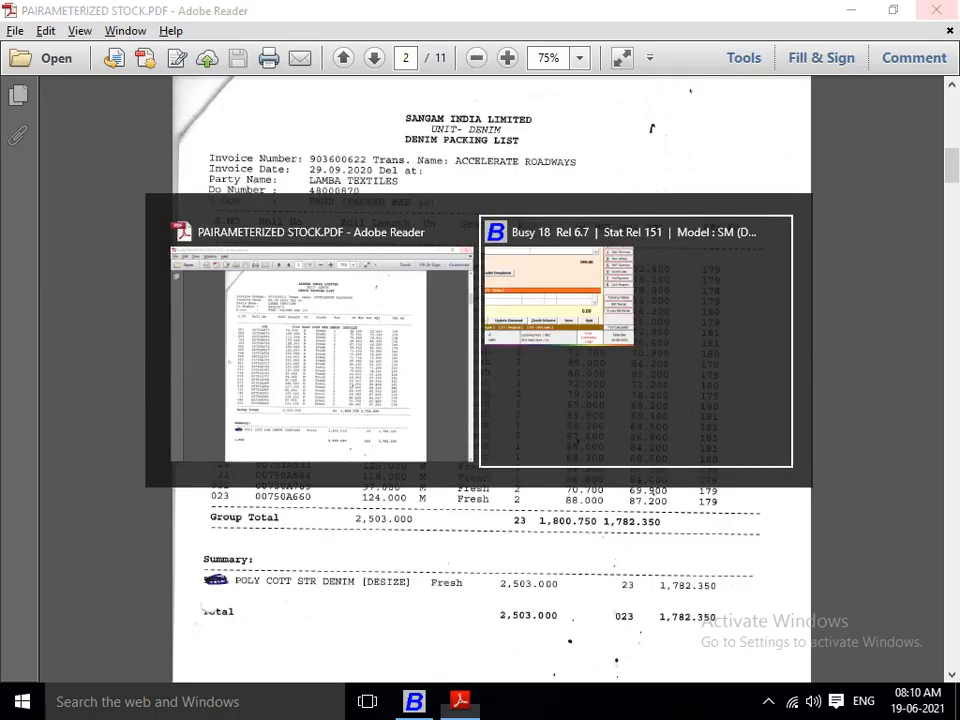
pyautogui.write('125')
pyautogui.press('Return')
# Step: Enter the packing list's fifth roll as roll 720, grade FRESH, quantity 120
pyautogui.hotkey('alt', 'Tab')
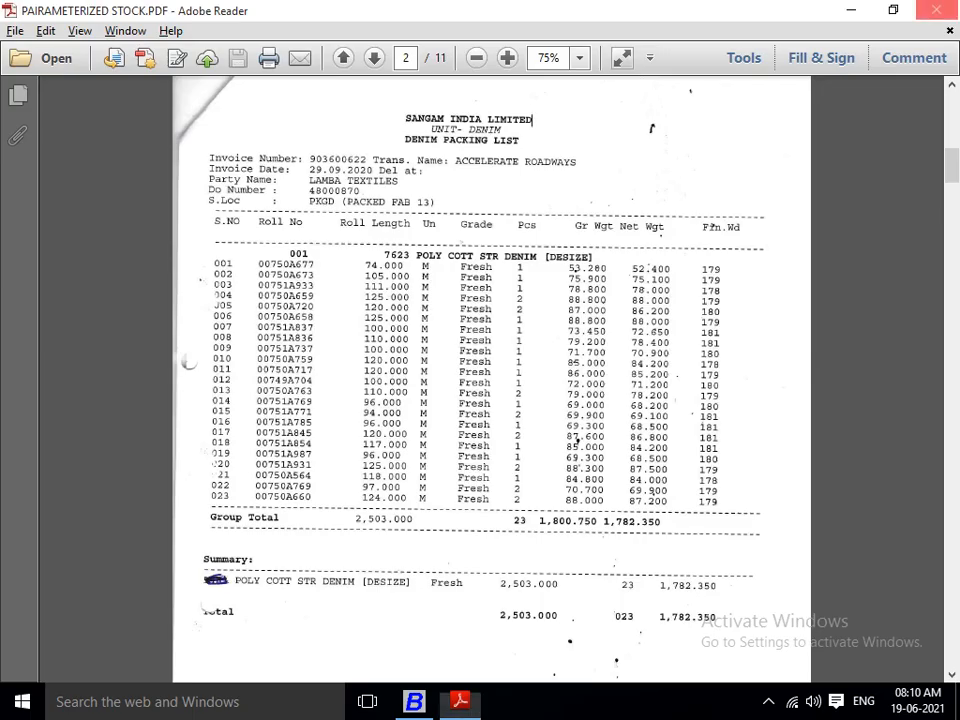
pyautogui.hotkey('alt', 'Tab')
pyautogui.write('720')
pyautogui.press('Return')
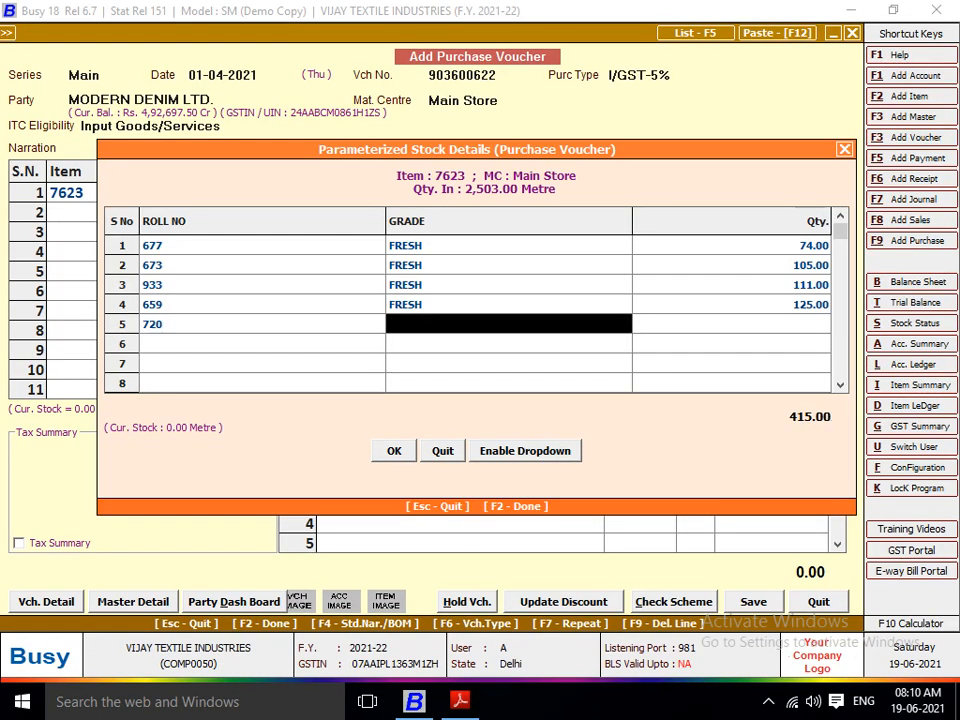
pyautogui.press('Down')
pyautogui.press('Return')
pyautogui.hotkey('alt', 'Tab')
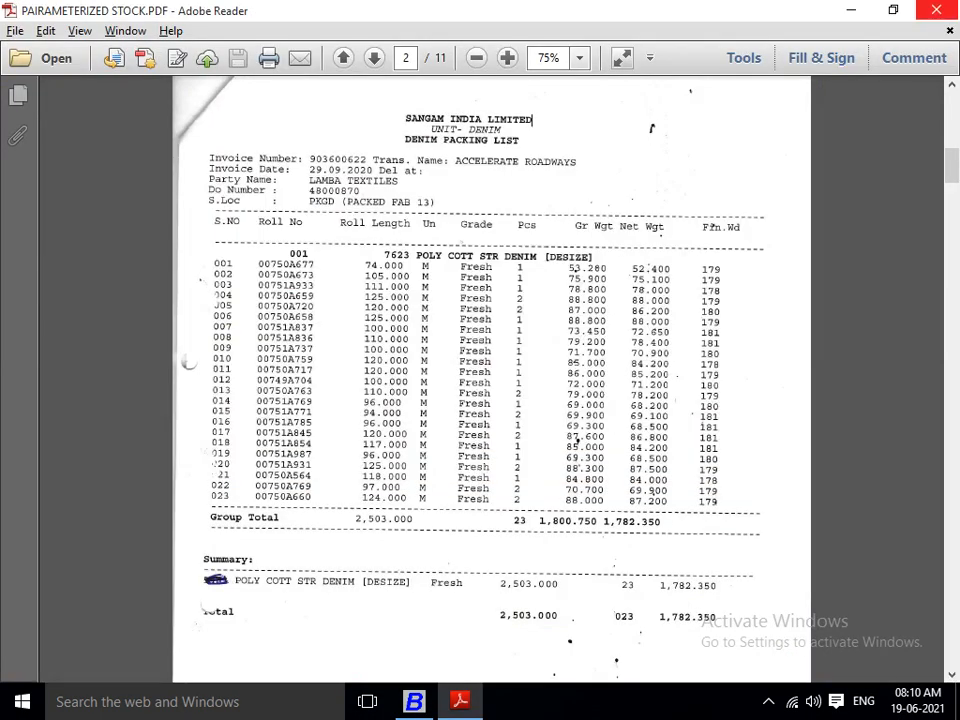
pyautogui.hotkey('alt', 'Tab')
pyautogui.write('12')
# Step: Enter the packing list's sixth roll as roll 658, grade FRESH, quantity 125
pyautogui.click(460, 701)
pyautogui.hotkey('alt', 'Tab')
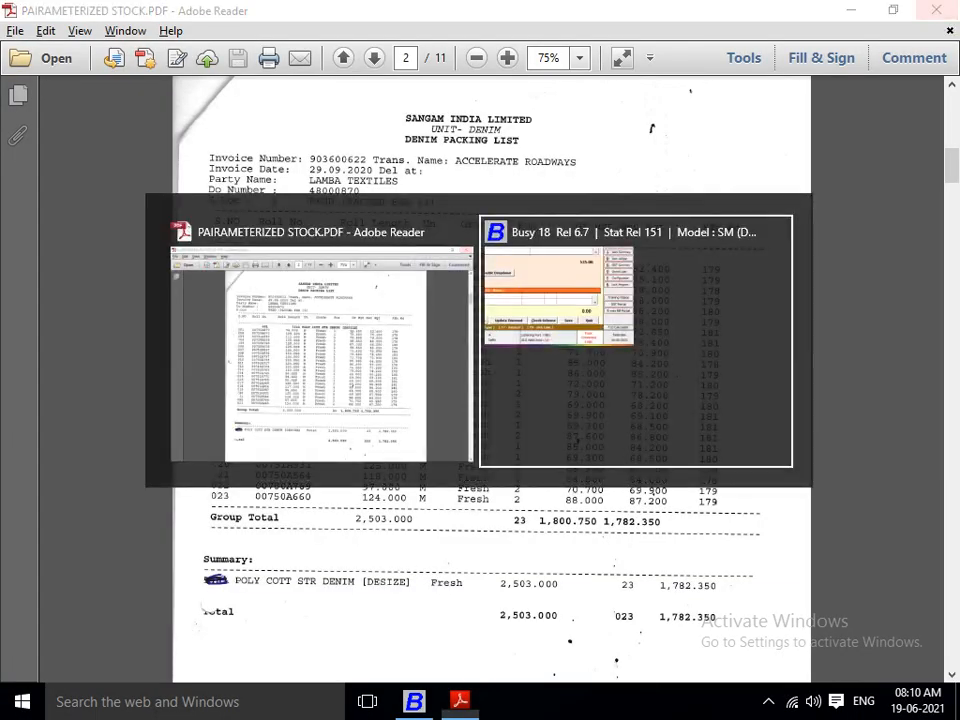
pyautogui.write('658')
pyautogui.press('Return')
pyautogui.press('space')
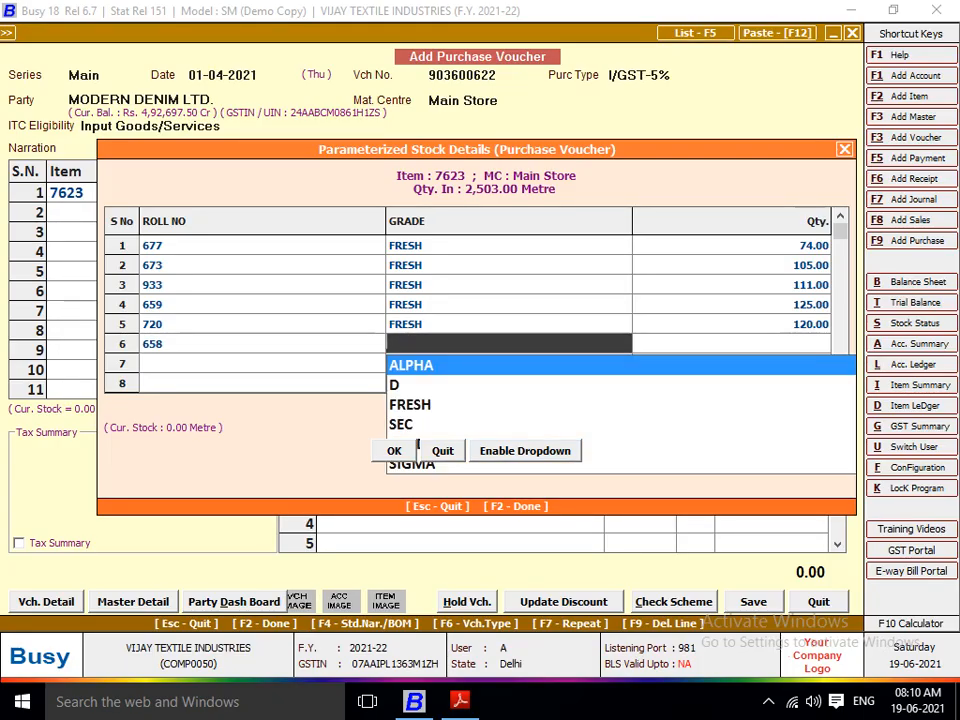
pyautogui.press('f')
pyautogui.press('Return')
pyautogui.hotkey('alt', 'Tab')
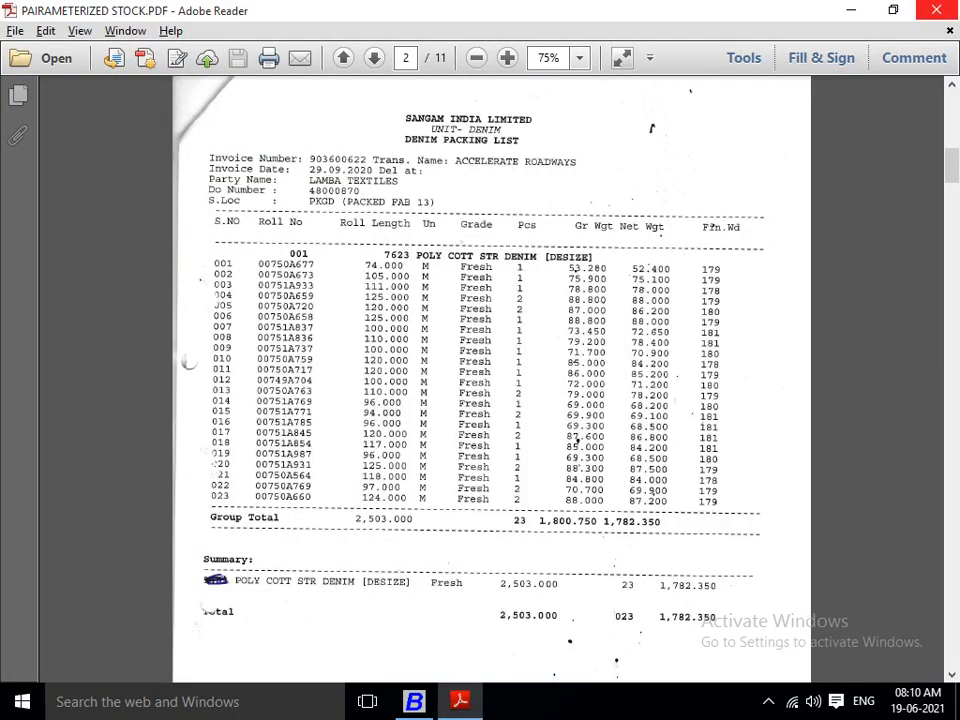
pyautogui.hotkey('alt', 'Tab')
pyautogui.write('125')
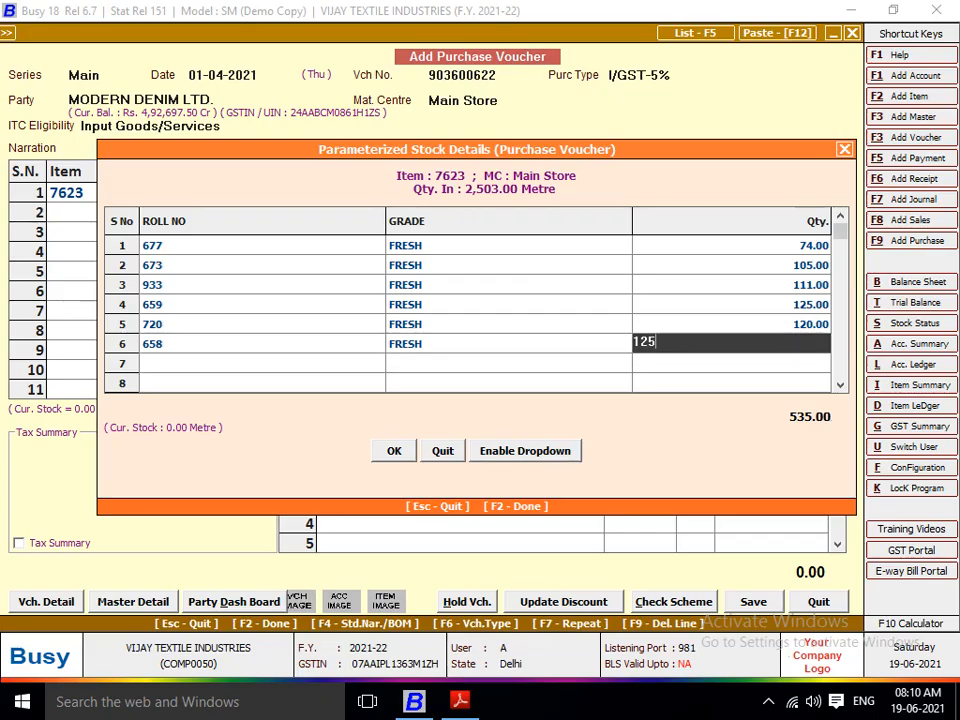
pyautogui.press('Return')
# Step: Enter the packing list's seventh roll as roll 837, grade FRESH, quantity 100
pyautogui.hotkey('alt', 'Tab')
pyautogui.hotkey('alt', 'Tab')
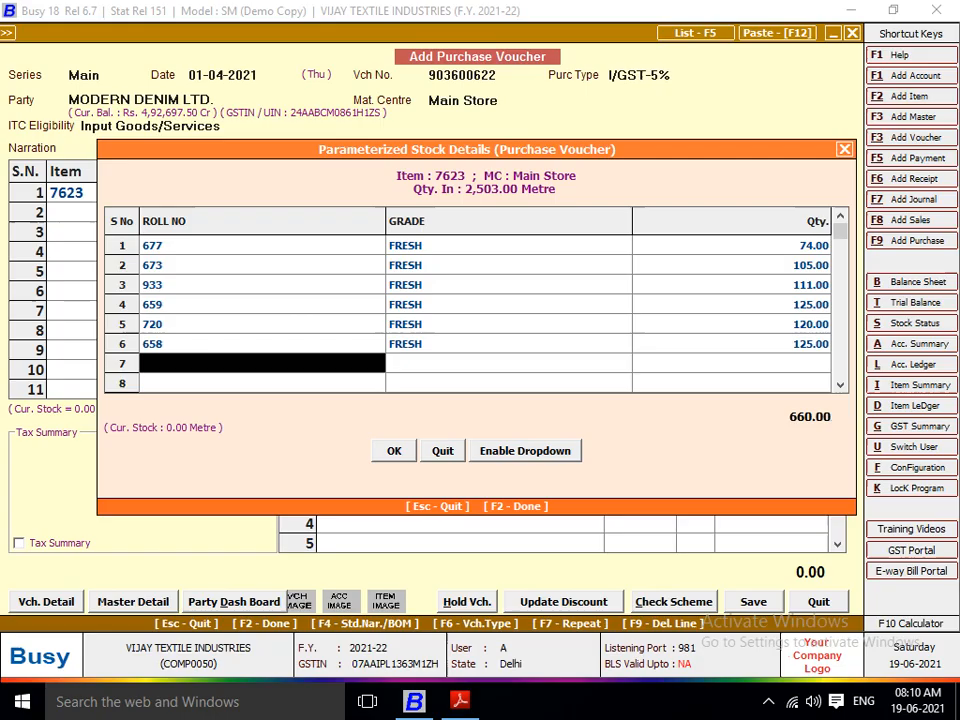
pyautogui.write('837')
pyautogui.press('Return')
pyautogui.press('space')
pyautogui.press('Down')
pyautogui.press('Down')
pyautogui.press('Return')
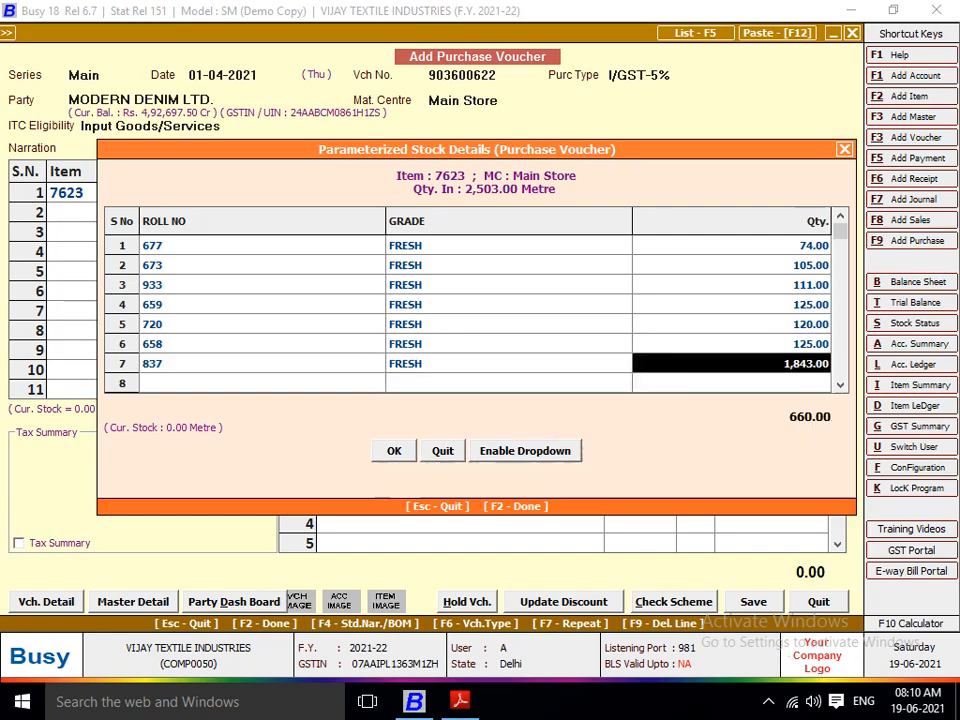
pyautogui.hotkey('alt', 'Tab')
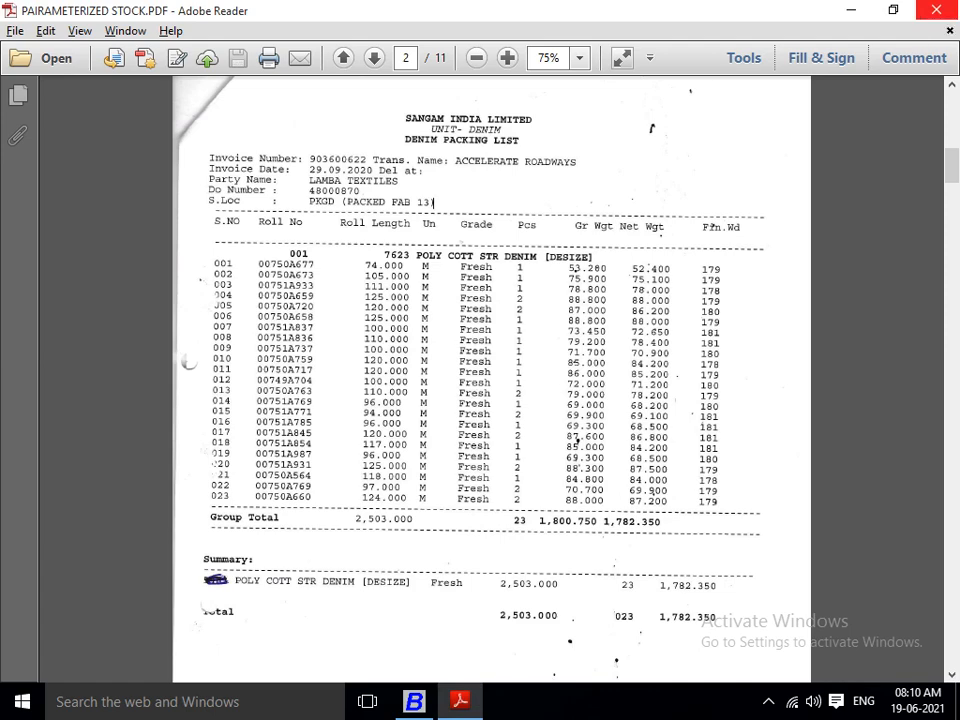
pyautogui.hotkey('alt', 'Tab')
pyautogui.write('100')
pyautogui.press('Return')
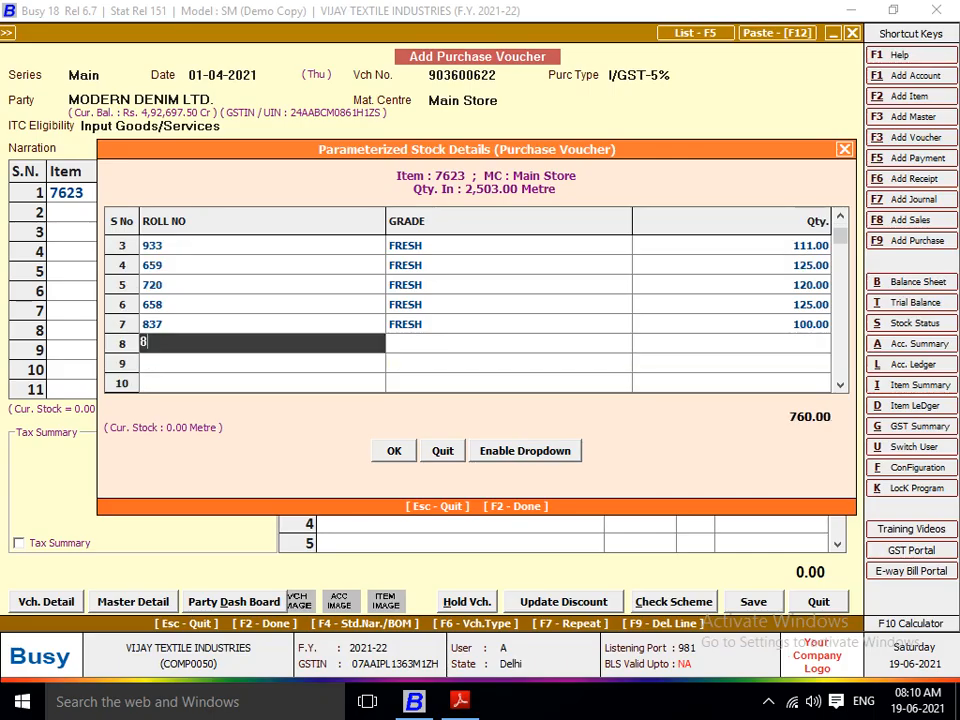
# Step: Enter the packing list's eighth roll as roll 836, grade FRESH, quantity 110
pyautogui.write('836')
pyautogui.press('Return')
pyautogui.press('Down')
pyautogui.press('Down')
pyautogui.press('Return')
pyautogui.hotkey('alt', 'Tab')
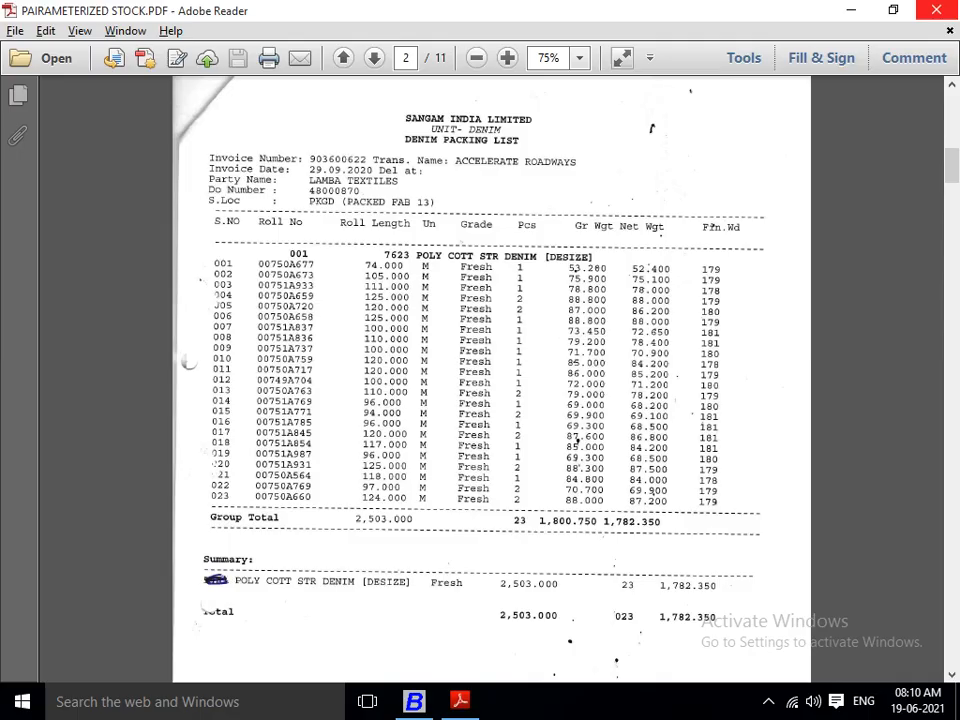
pyautogui.hotkey('alt', 'Tab')
pyautogui.write('110')
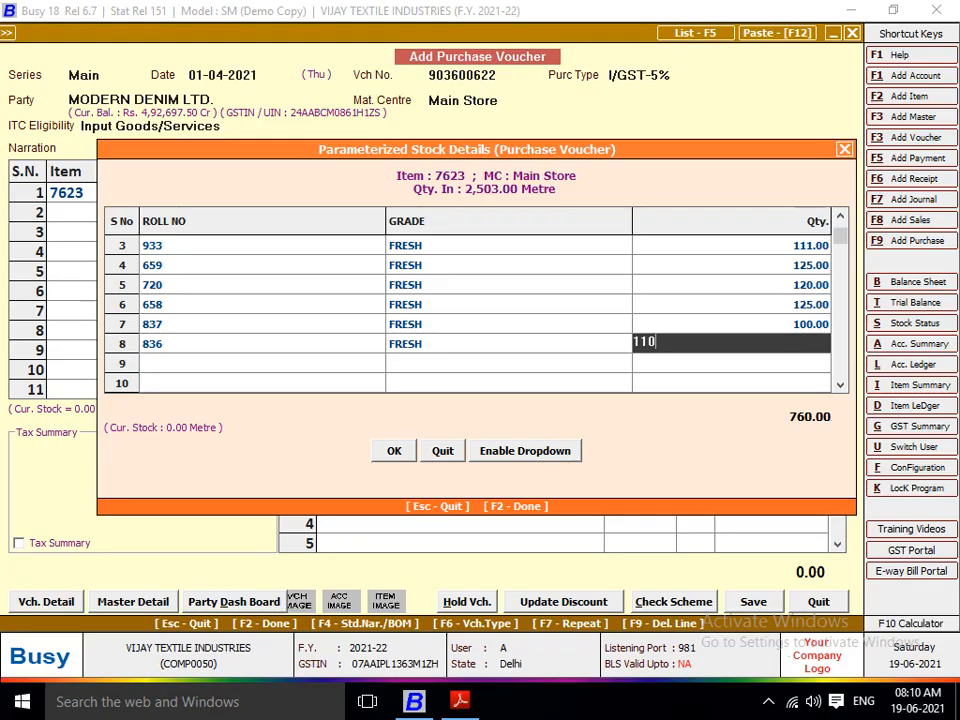
pyautogui.press('Return')
# Step: Enter the packing list's ninth roll as roll 737, grade FRESH, quantity 100
pyautogui.hotkey('alt', 'Tab')
pyautogui.hotkey('alt', 'Tab')
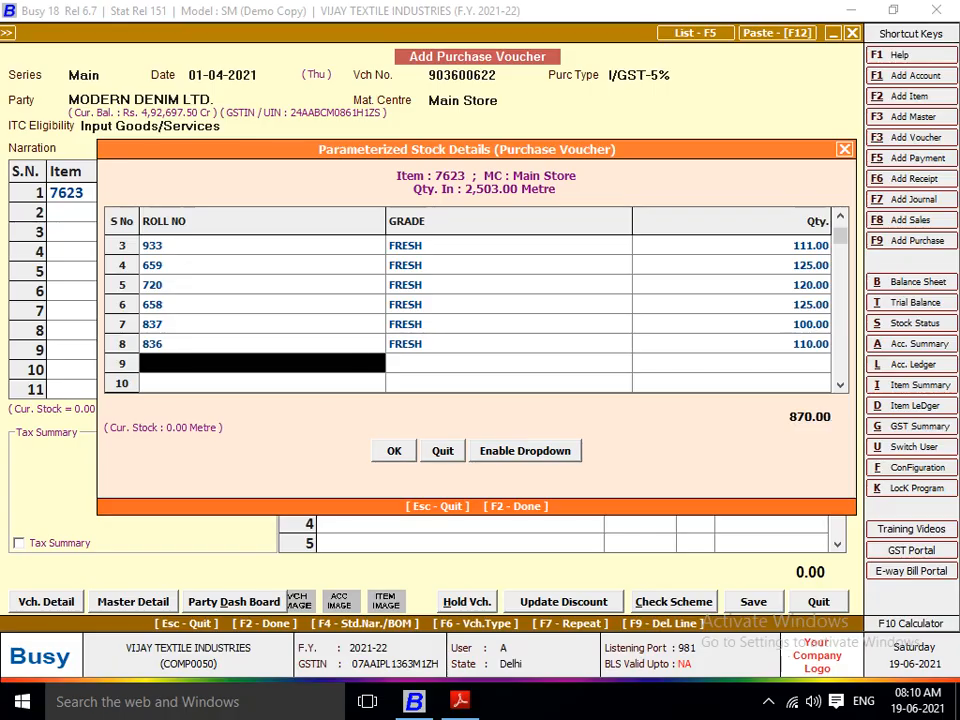
pyautogui.write('737')
pyautogui.press('Return')
pyautogui.press('Down')
pyautogui.press('Down')
pyautogui.press('Return')
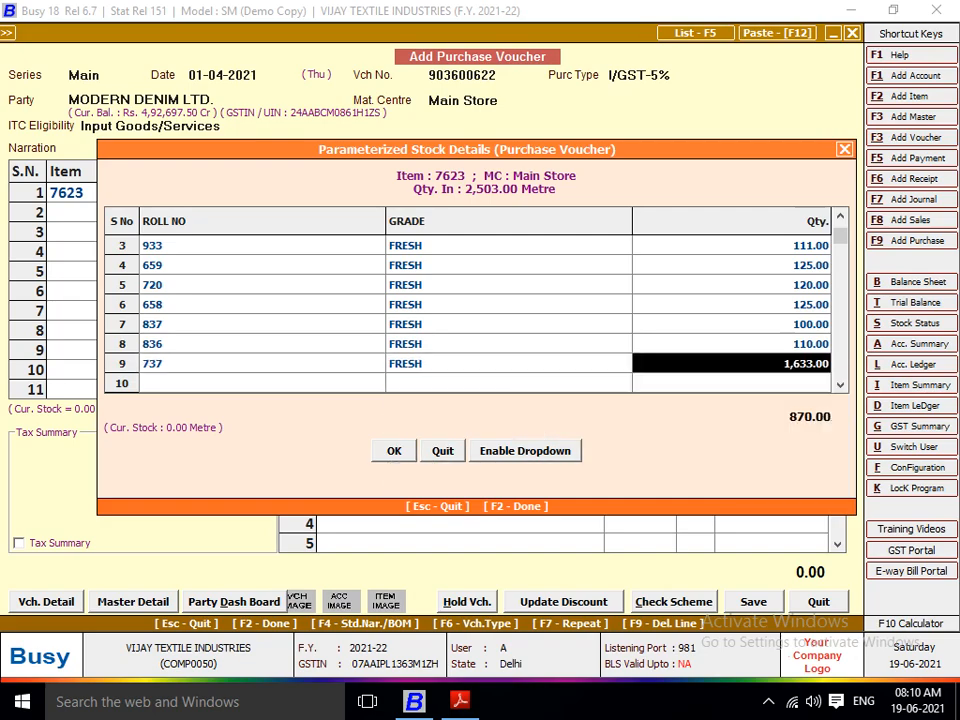
pyautogui.hotkey('alt', 'Tab')
pyautogui.hotkey('alt', 'Tab')
pyautogui.write('100')
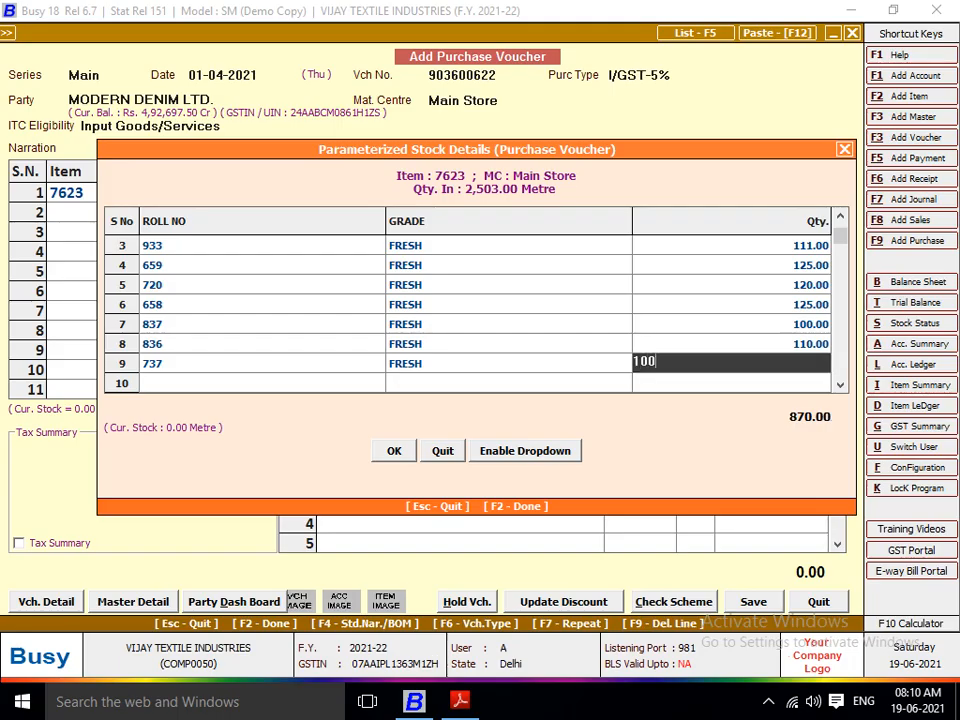
pyautogui.press('Return')
# Step: Enter the packing list's tenth roll as roll 759, grade FRESH, quantity 120
pyautogui.hotkey('alt', 'Tab')
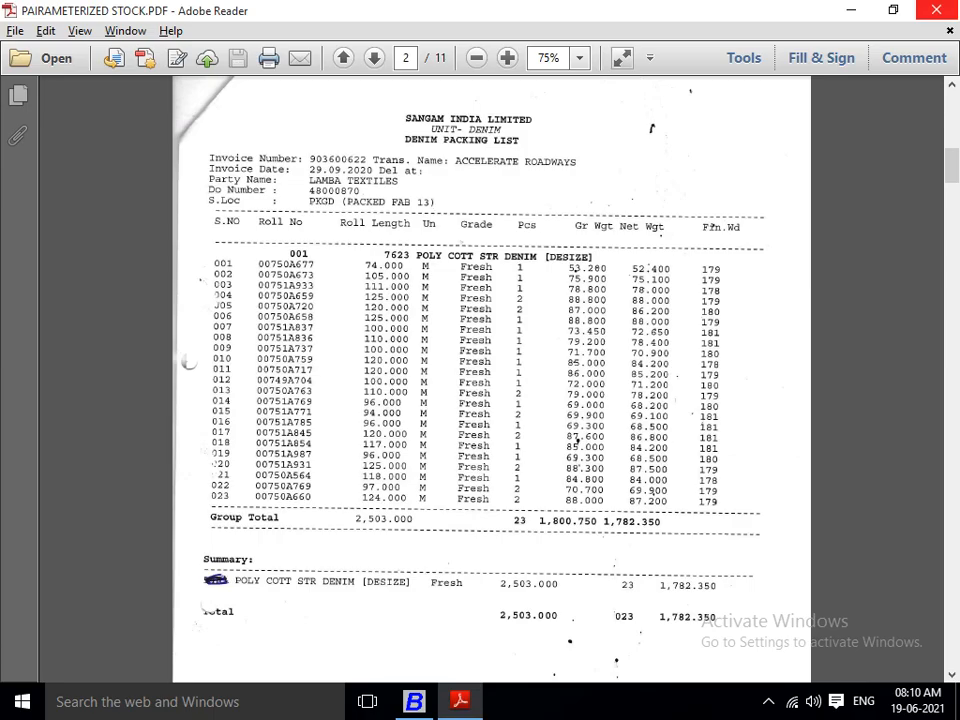
pyautogui.hotkey('alt', 'Tab')
pyautogui.write('759')
pyautogui.press('Return')
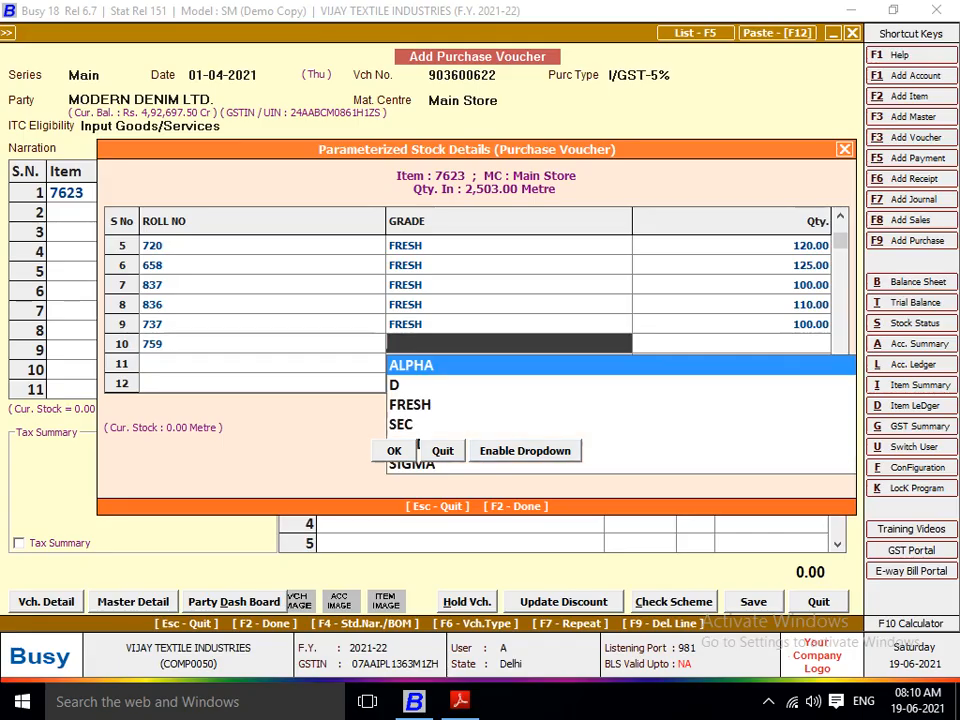
pyautogui.press('Down')
pyautogui.press('Down')
pyautogui.hotkey('alt', 'Tab')
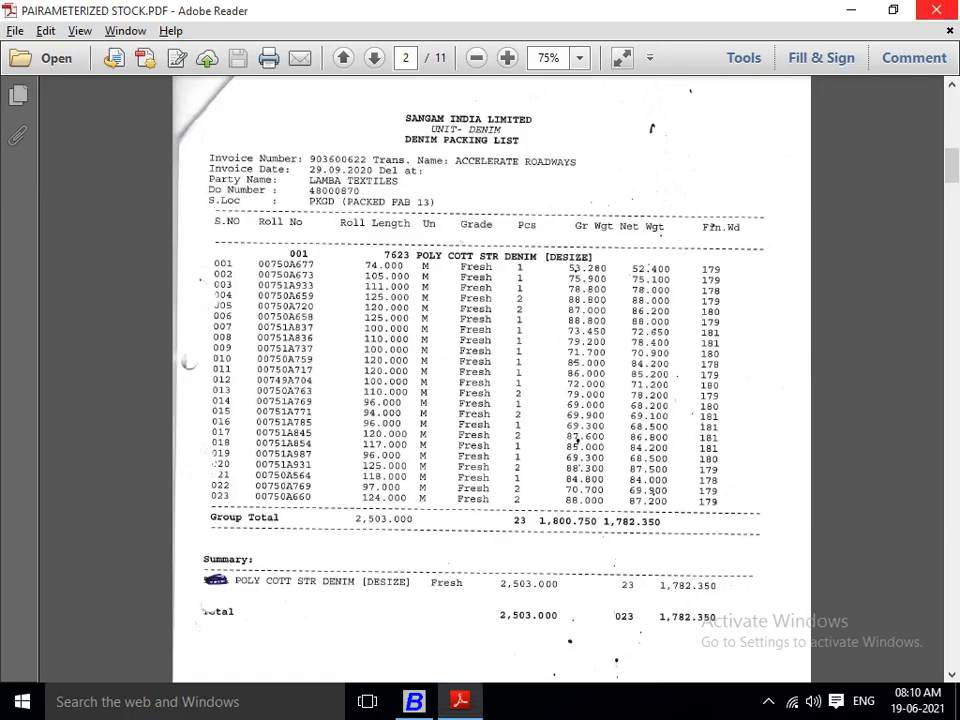
pyautogui.hotkey('alt', 'Tab')
pyautogui.press('Return')
pyautogui.write('120')
pyautogui.press('Return')
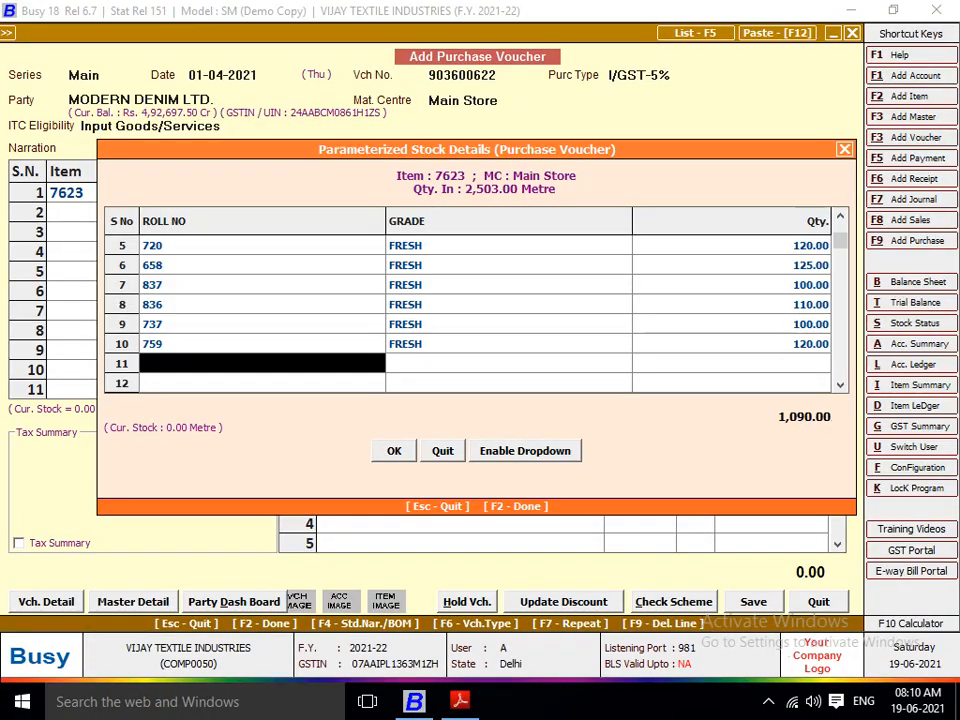
# Step: Enter the packing list's eleventh roll as roll 717, grade FRESH, quantity 120
pyautogui.hotkey('alt', 'Tab')
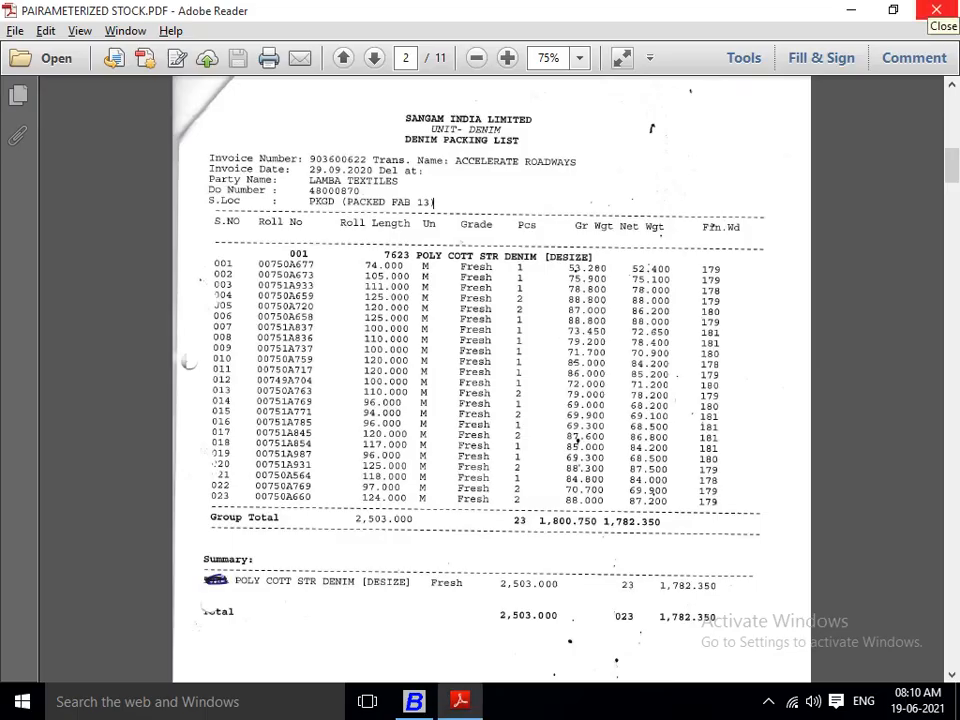
pyautogui.hotkey('alt', 'Tab')
pyautogui.write('717')
pyautogui.press('Return')
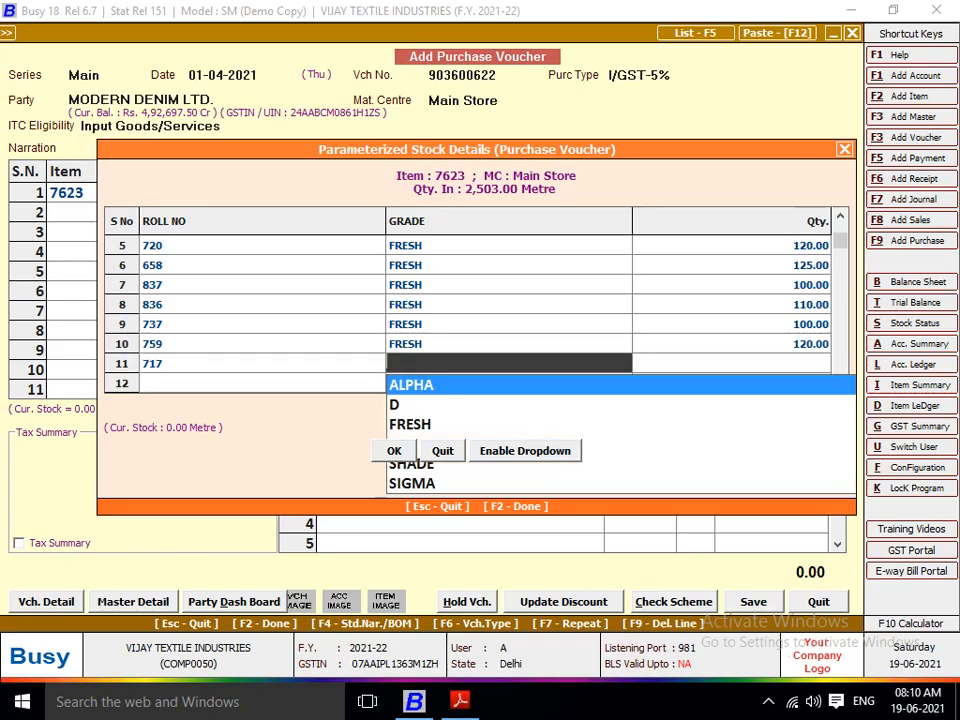
pyautogui.press('Down')
pyautogui.press('Down')
pyautogui.press('Return')
pyautogui.write('120')
pyautogui.press('Return')
# Step: Enter the packing list's twelfth roll as roll 704, grade FRESH, quantity 100
pyautogui.hotkey('alt', 'Tab')
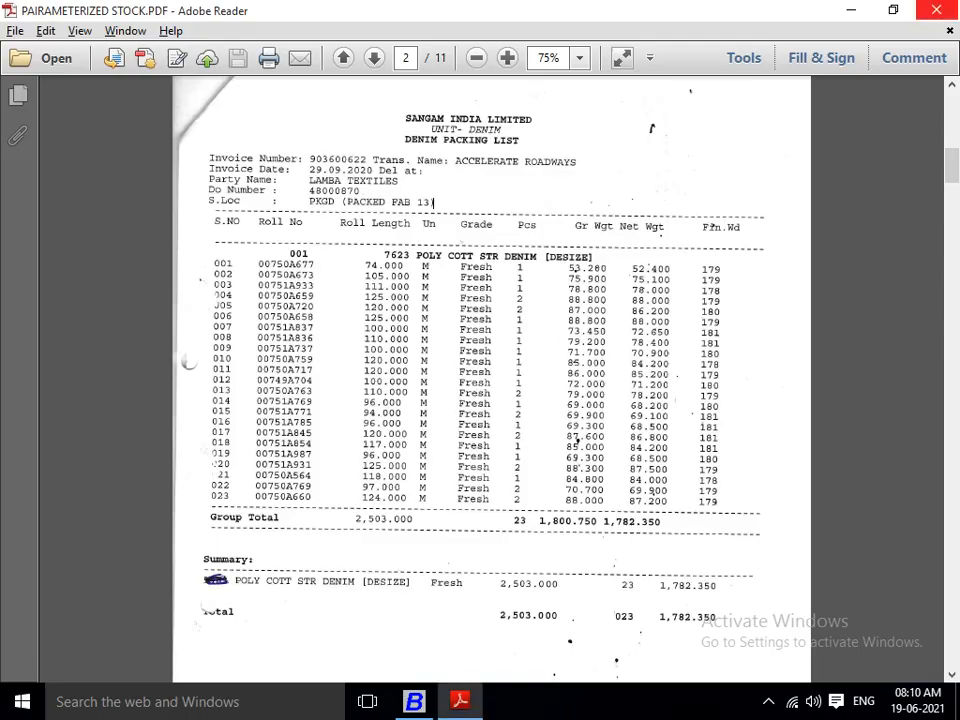
pyautogui.hotkey('alt', 'Tab')
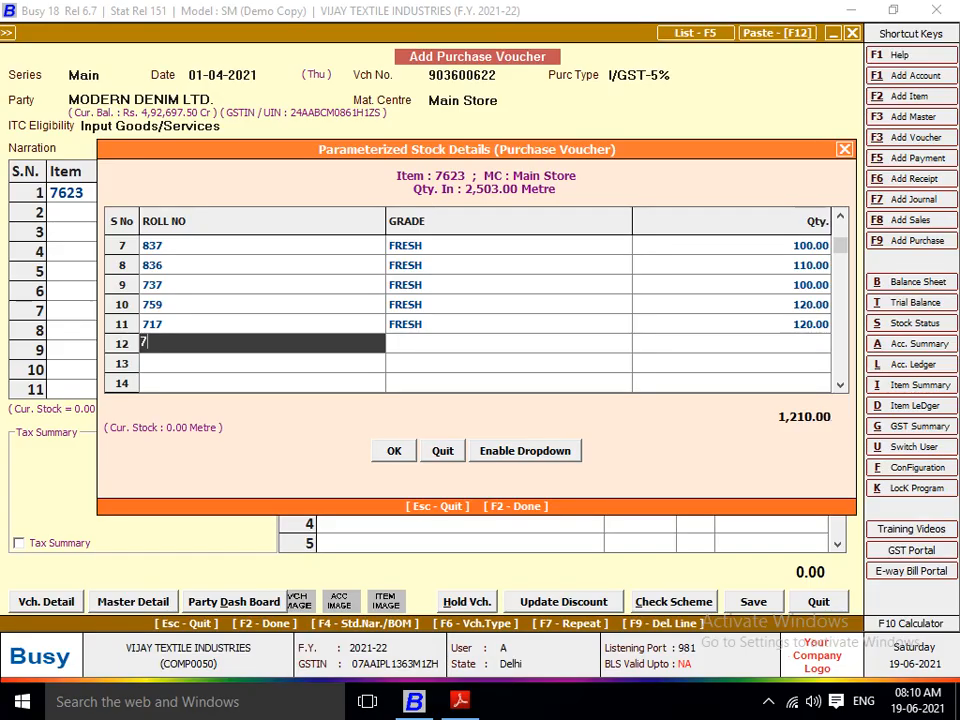
pyautogui.write('704')
pyautogui.press('Return')
pyautogui.press('Down')
pyautogui.press('Down')
pyautogui.press('Return')
pyautogui.hotkey('alt', 'Tab')
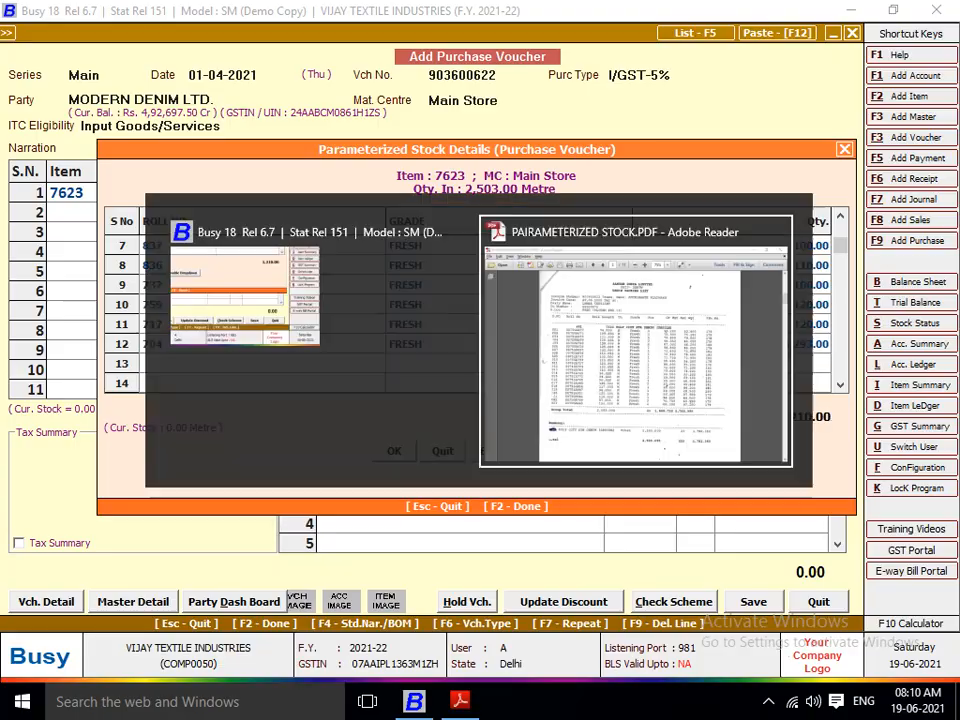
pyautogui.hotkey('alt', 'Tab')
pyautogui.write('100')
pyautogui.press('Return')
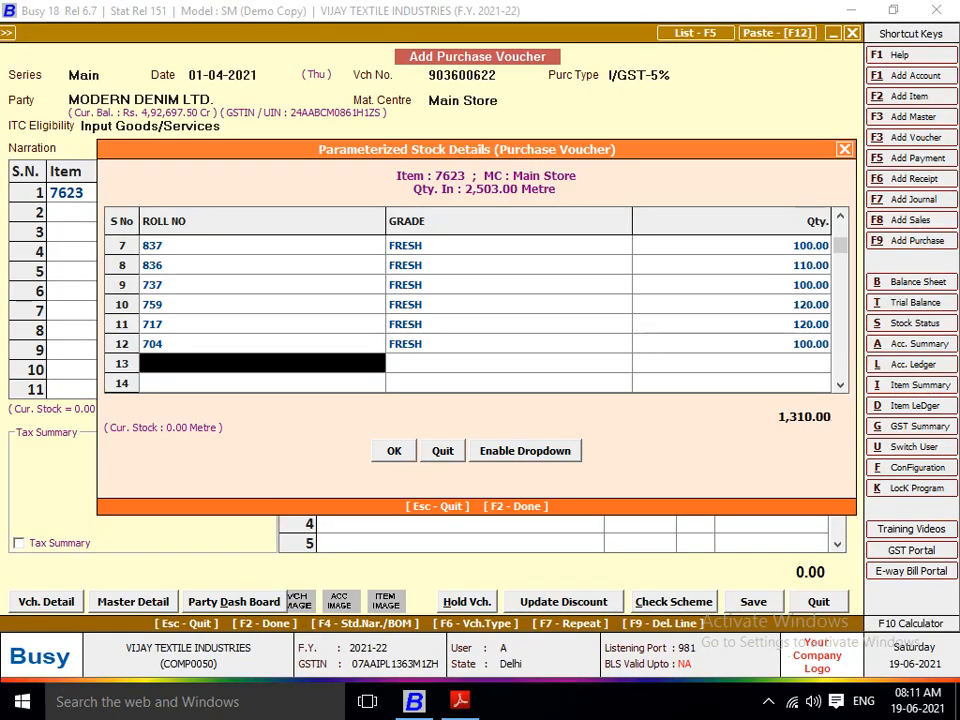
# Step: Enter the packing list's thirteenth roll as roll 763, grade FRESH, quantity 110
pyautogui.hotkey('alt', 'Tab')
pyautogui.scroll(-3, 529, 583)
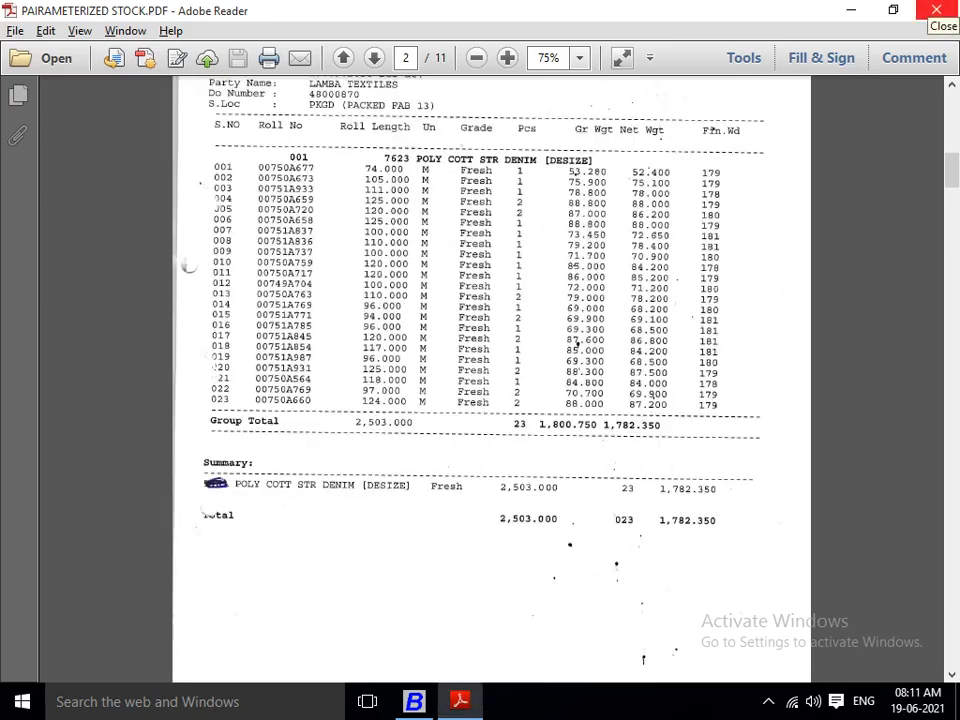
pyautogui.hotkey('alt', 'Tab')
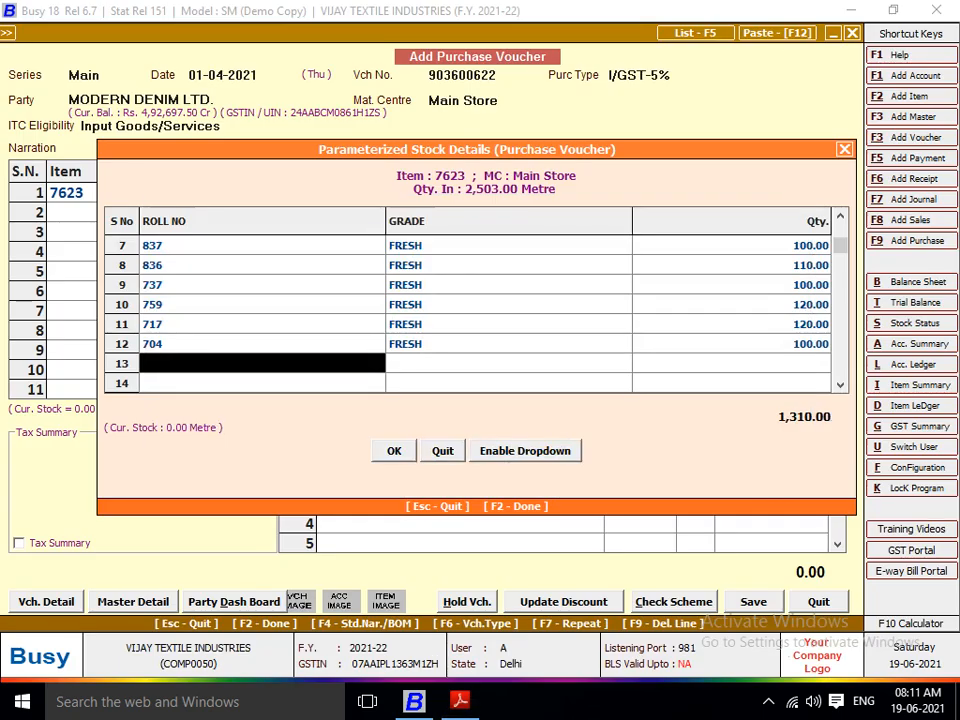
pyautogui.write('763')
pyautogui.press('Return')
pyautogui.hotkey('alt', 'Tab')
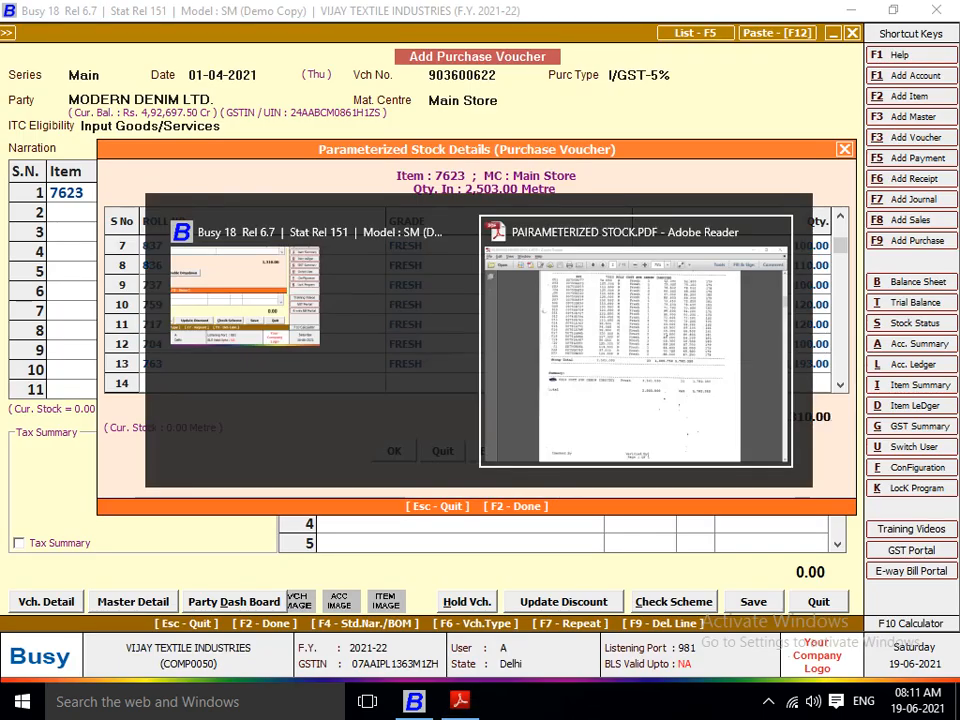
pyautogui.hotkey('alt', 'Tab')
pyautogui.press('Return')
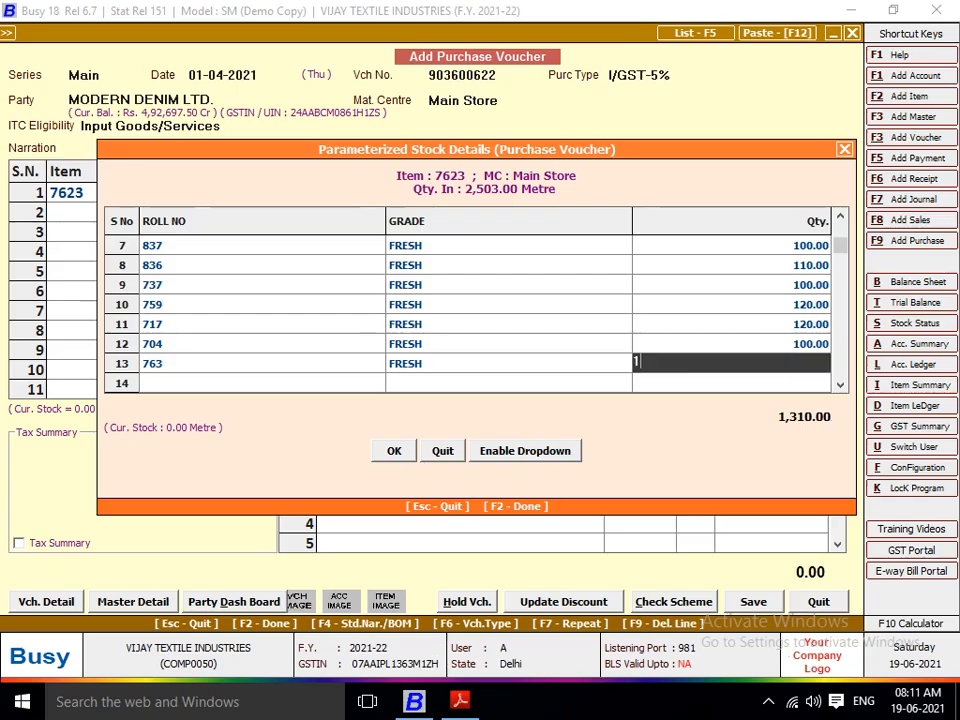
pyautogui.write('118')
pyautogui.hotkey('alt', 'Tab')
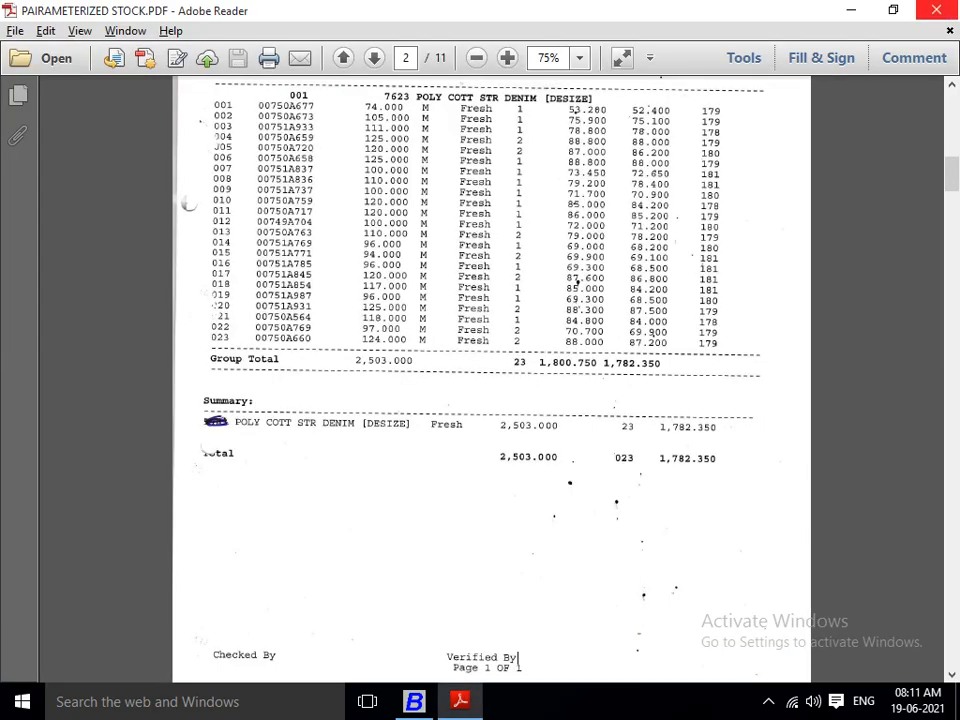
pyautogui.hotkey('alt', 'Tab')
pyautogui.press('Return')
# Step: Enter the packing list's fourteenth roll as roll 769, grade FRESH, quantity 96
pyautogui.write('769')
pyautogui.press('Return')
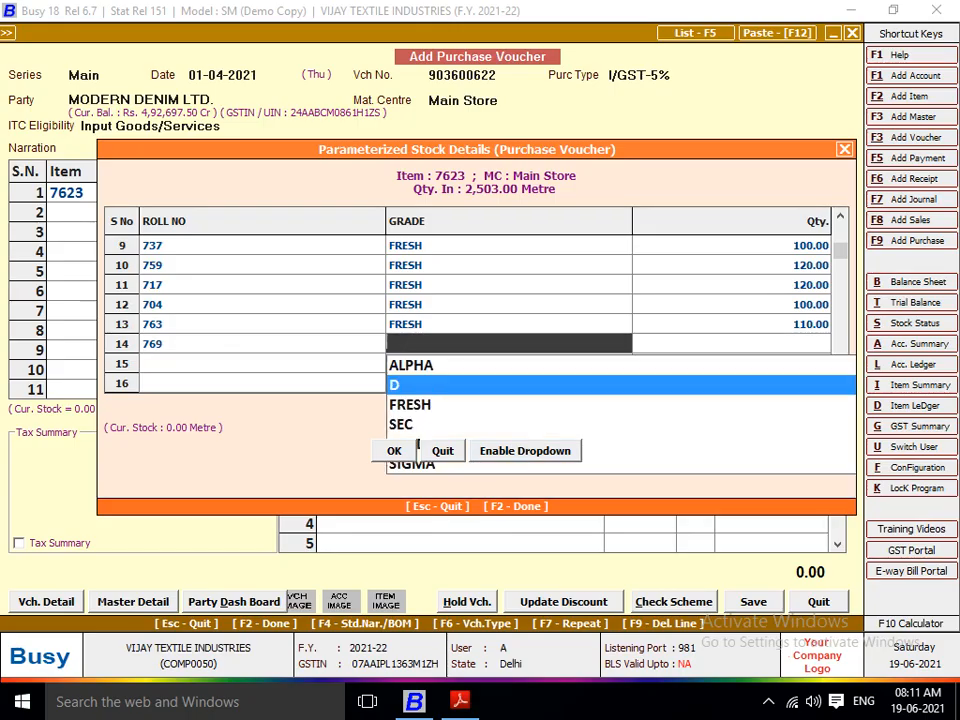
pyautogui.press('Down')
pyautogui.press('Return')
pyautogui.hotkey('alt', 'Tab')
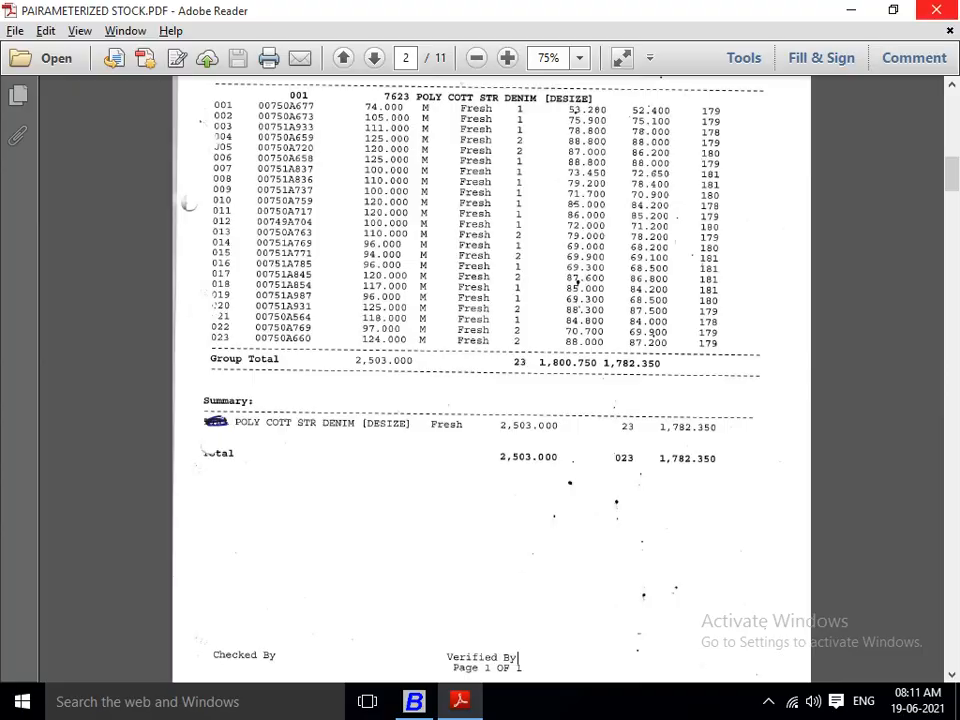
pyautogui.hotkey('alt', 'Tab')
pyautogui.write('96')
pyautogui.press('Return')
# Step: Enter the fifteenth roll as roll 771, grade FRESH, accepting the offered remaining quantity of 987
pyautogui.hotkey('alt', 'Tab')
pyautogui.hotkey('alt', 'Tab')
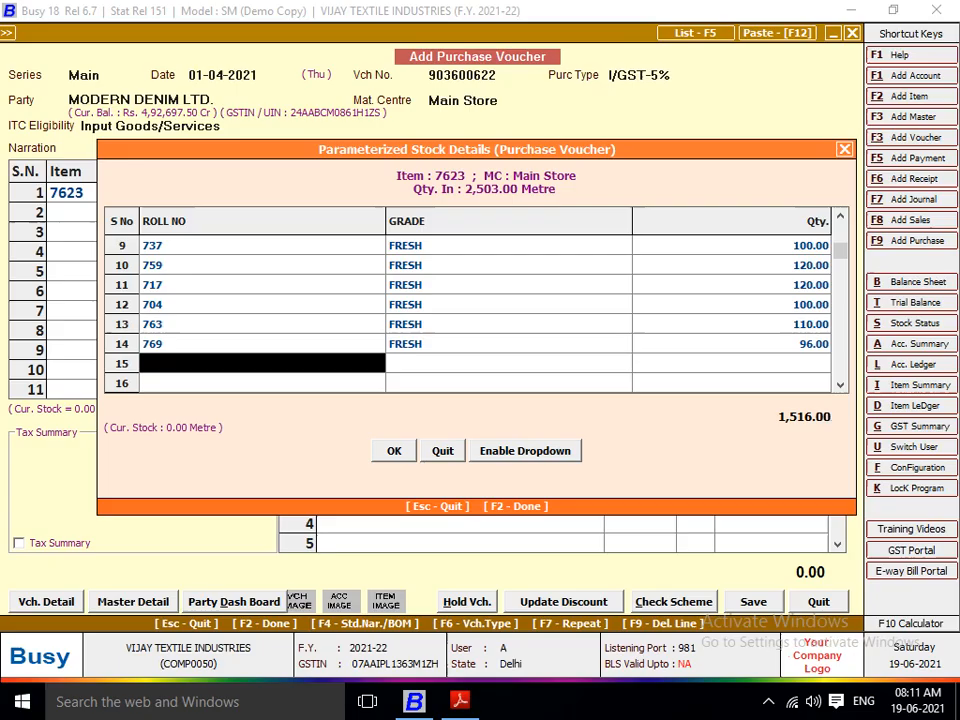
pyautogui.write('771')
pyautogui.press('Return')
pyautogui.press('Down')
pyautogui.press('Down')
pyautogui.press('Down')
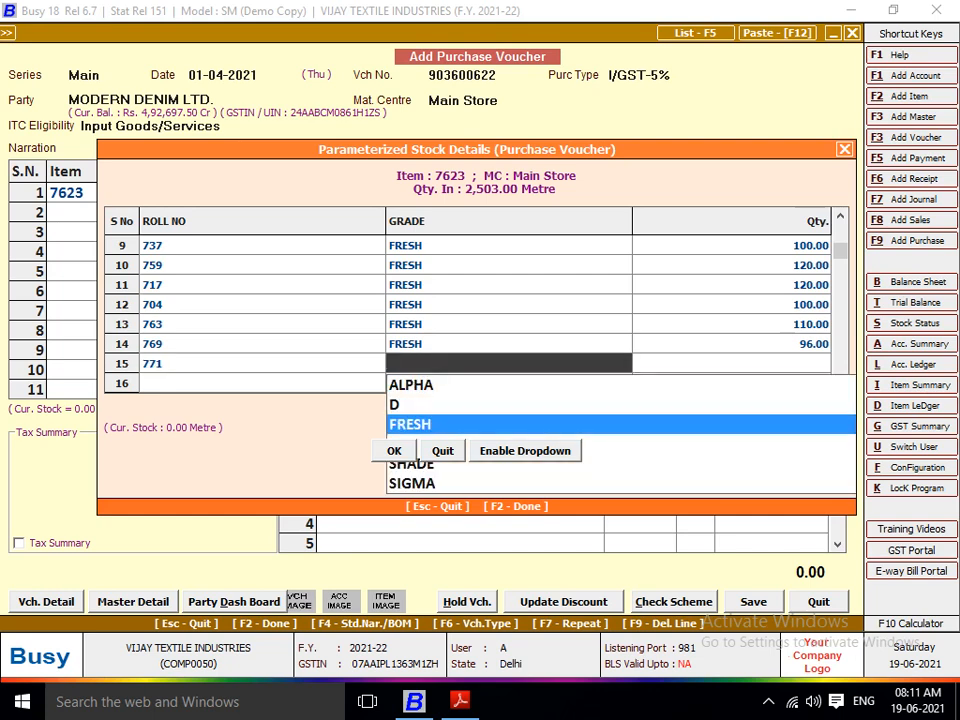
pyautogui.press('Return')
pyautogui.press('Return')
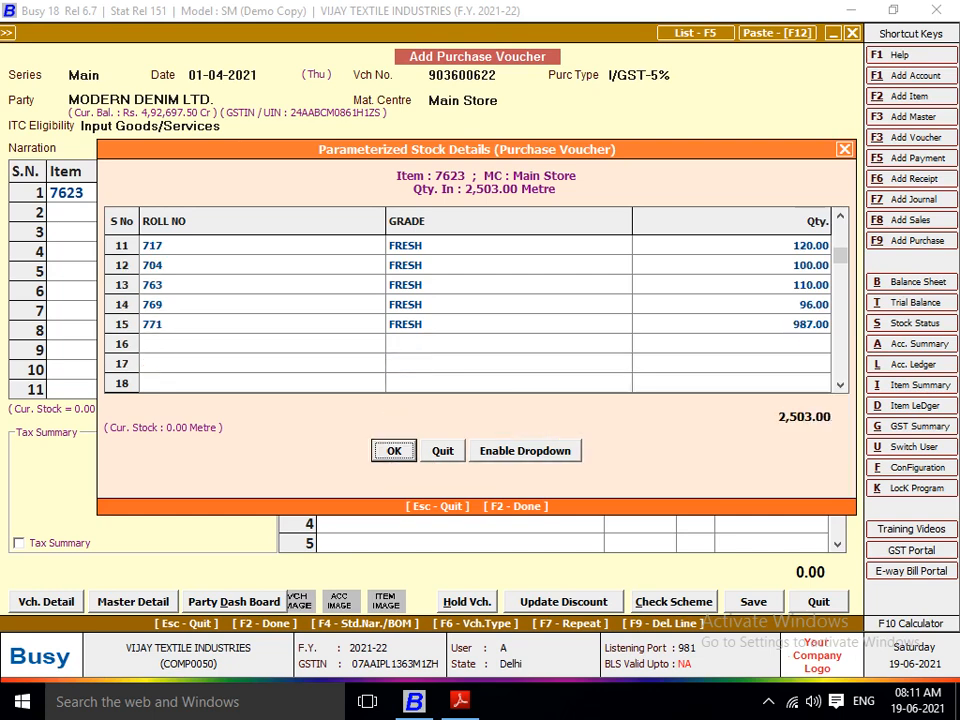
# Step: Confirm the parameterized stock details and set the price of item 7623 to Rs. 205 per metre
pyautogui.press('Return')
pyautogui.press('Return')
pyautogui.press('Return')
pyautogui.press('Return')
pyautogui.press('Return')
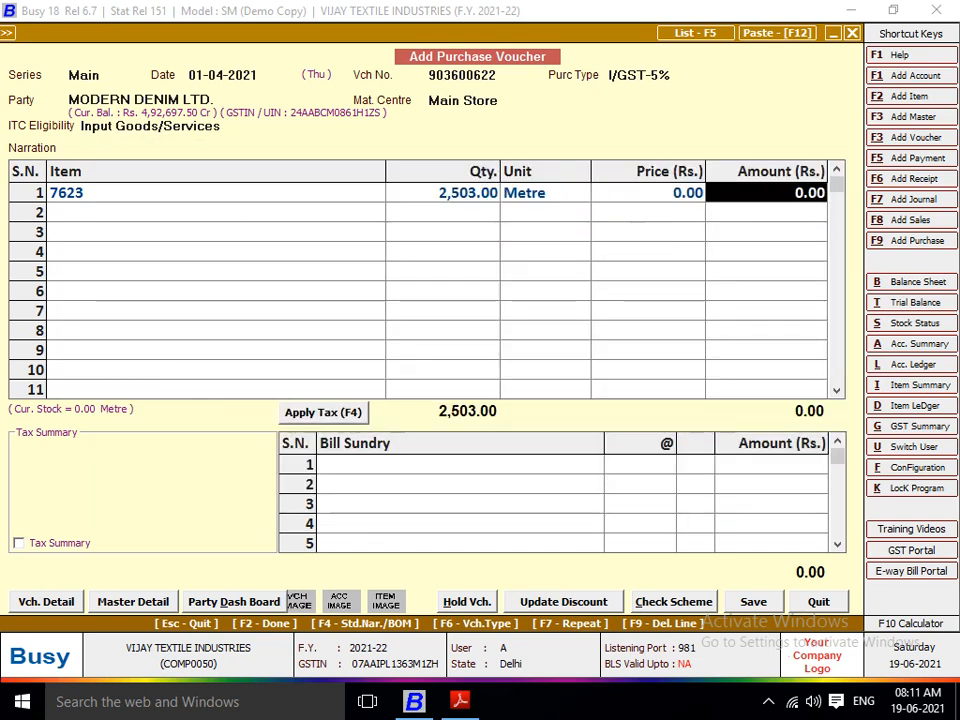
pyautogui.hotkey('shift', 'Tab')
pyautogui.write('205')
pyautogui.press('Return')
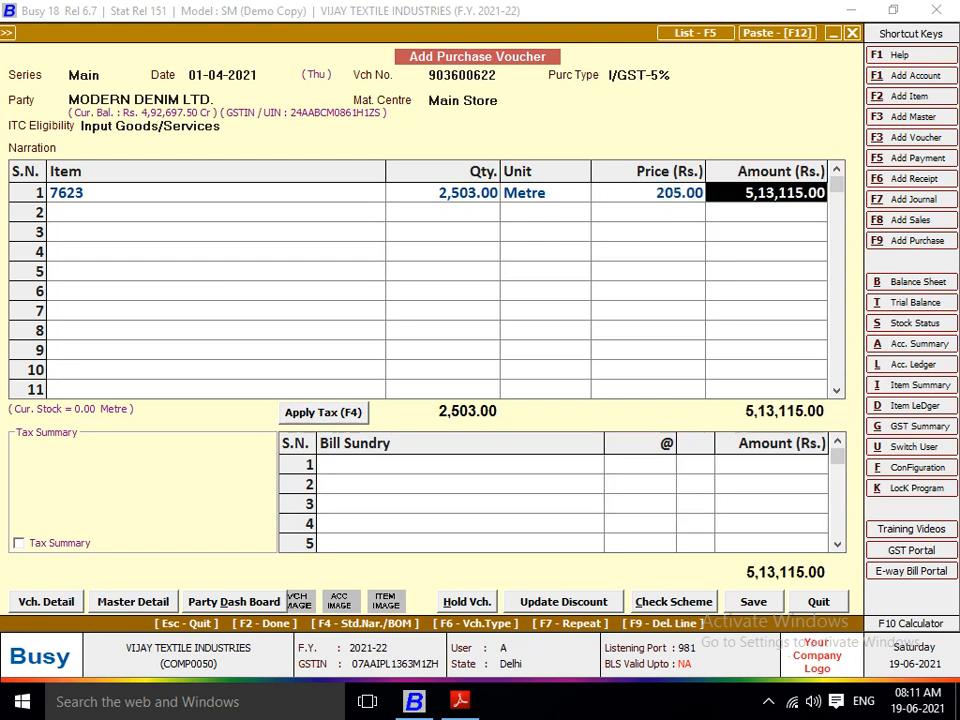
# Step: Add the bill sundries IGST at 5% and Rounded Off (+) to the purchase voucher
pyautogui.press('Return')
pyautogui.press('Return')
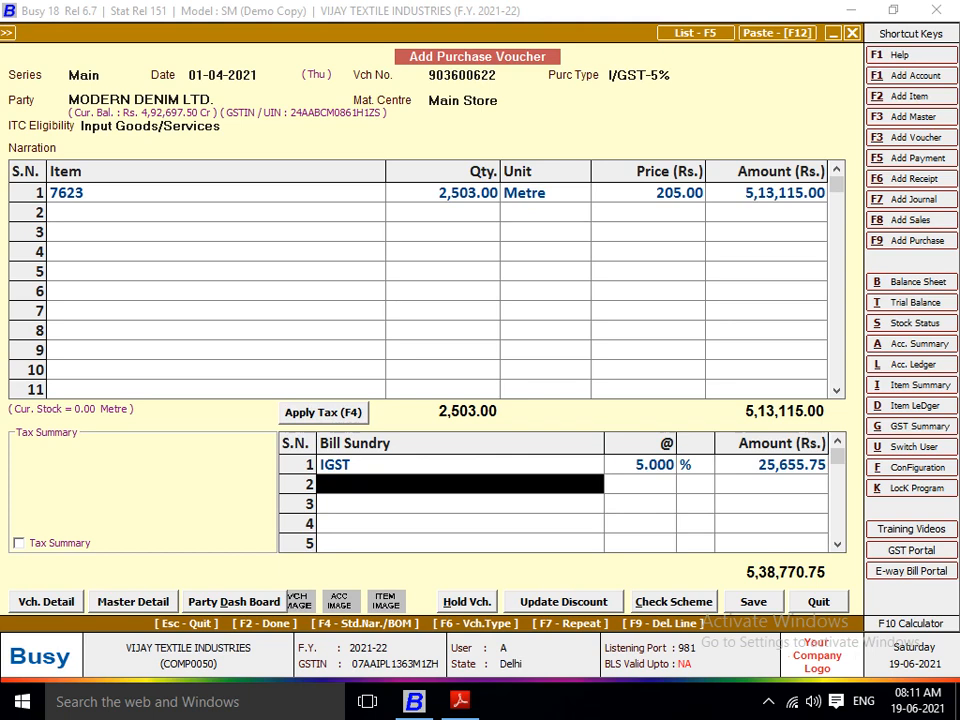
pyautogui.press('Return')
pyautogui.press('Return')
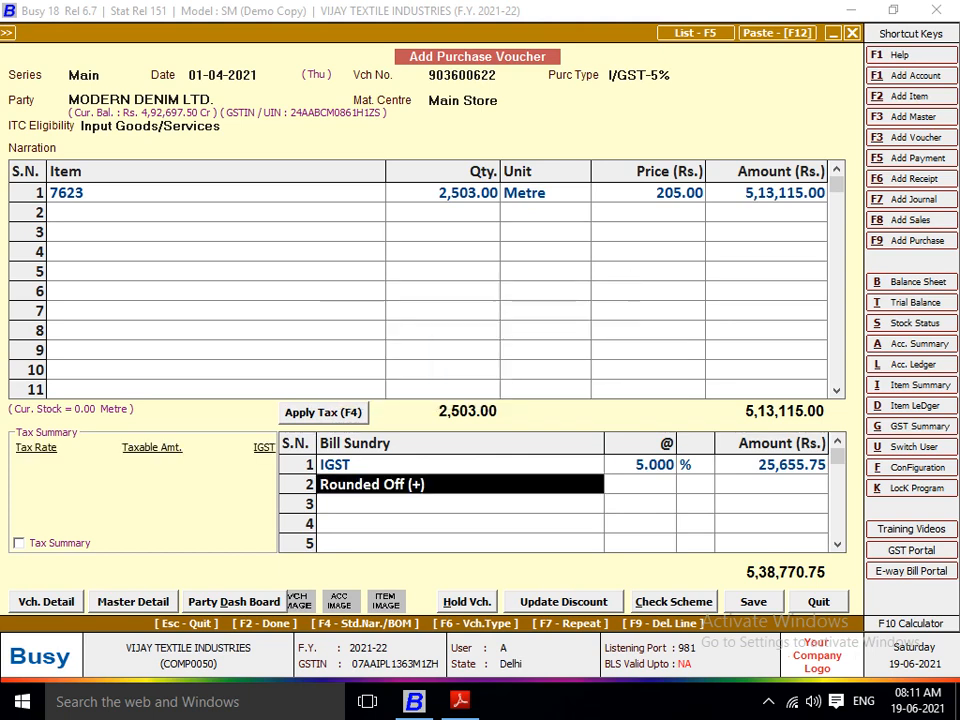
# Step: Save the purchase voucher without filling in transport details and leave voucher entry
pyautogui.press('F2')
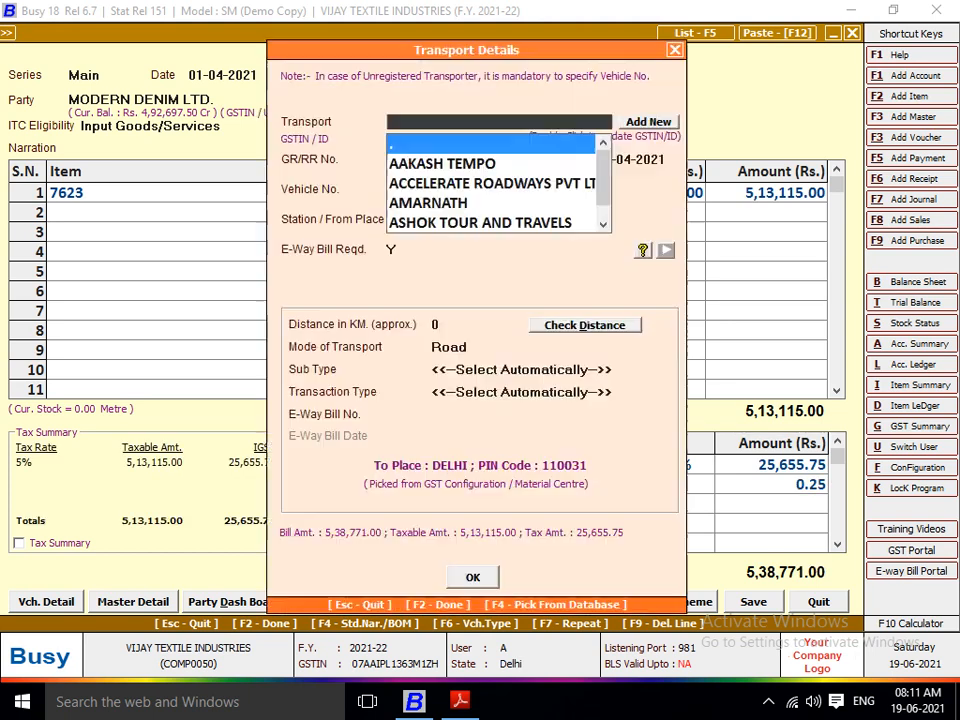
pyautogui.press('F2')
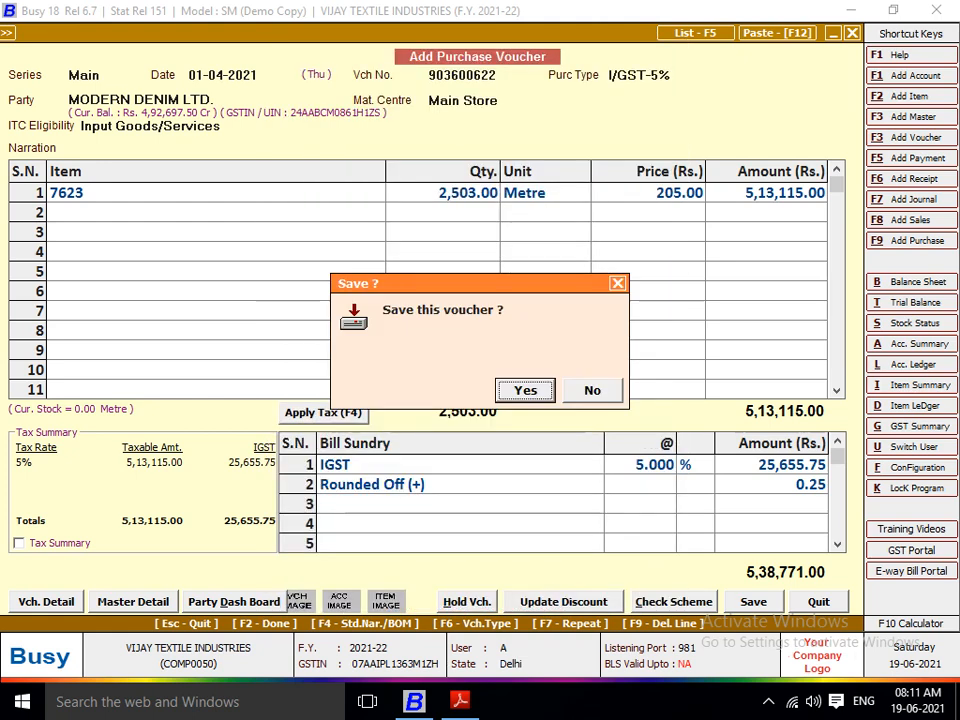
pyautogui.press('Return')
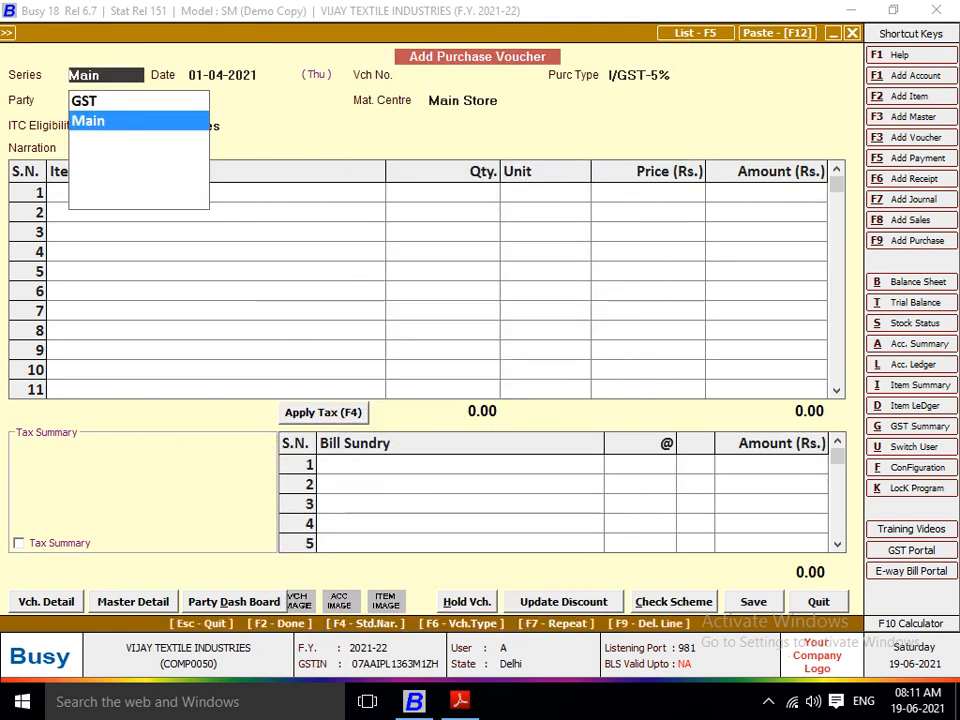
pyautogui.press('Escape')
pyautogui.press('Escape')
pyautogui.press('Escape')
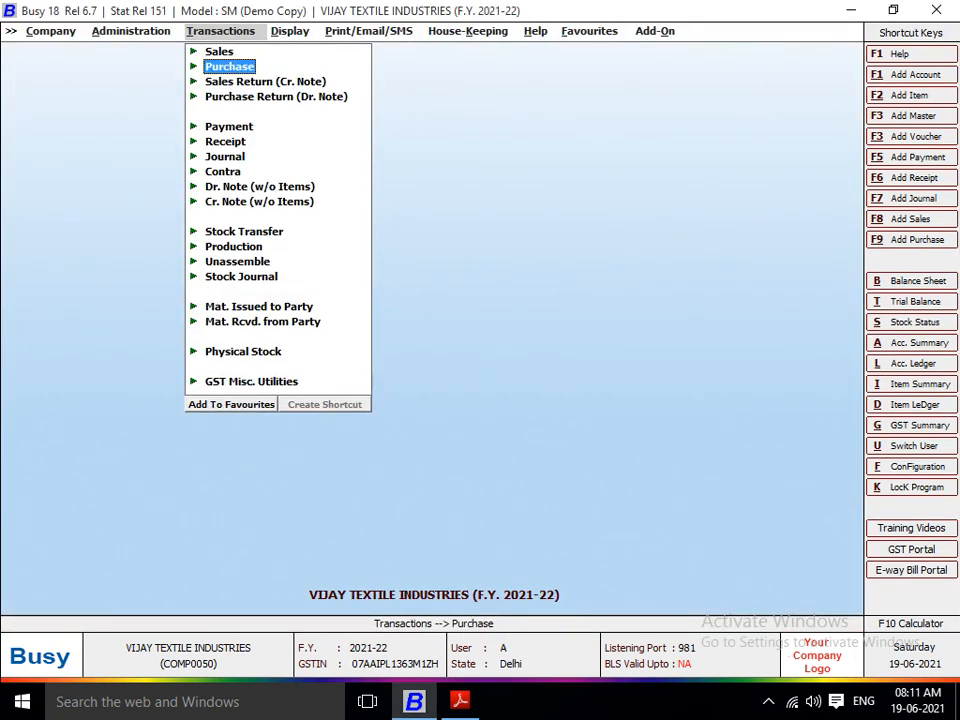
# Step: Open the alphabetical closing stock status report in its balances-only form
pyautogui.press('Right')
pyautogui.press('Down')
pyautogui.press('Down')
pyautogui.press('Down')
pyautogui.press('Down')
pyautogui.press('Down')
pyautogui.press('Down')
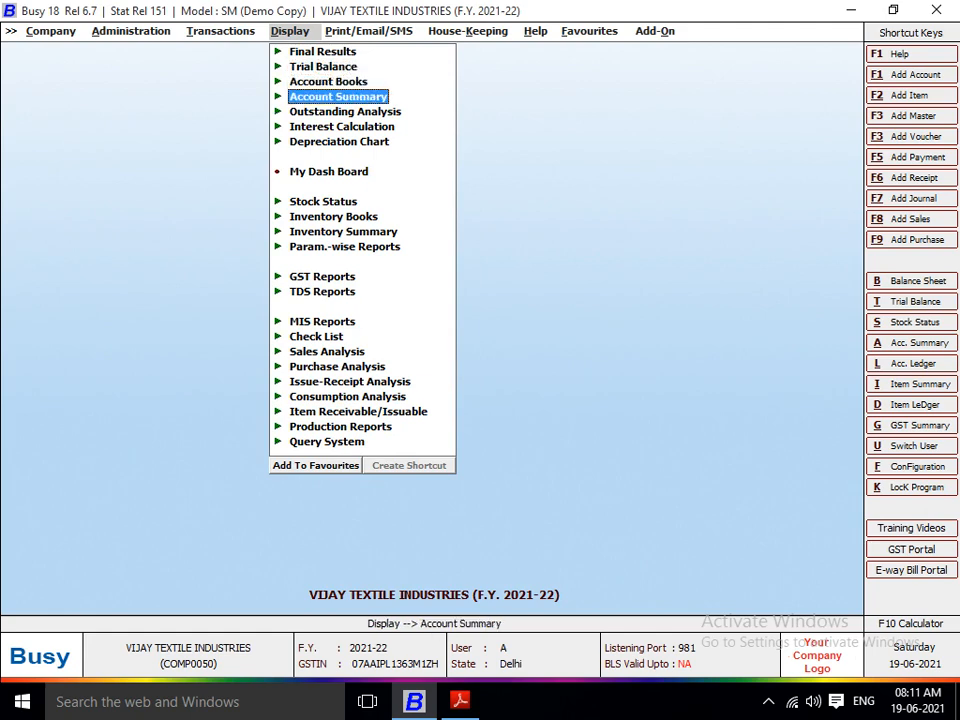
pyautogui.press('Down')
pyautogui.press('Down')
pyautogui.press('Return')
pyautogui.press('Down')
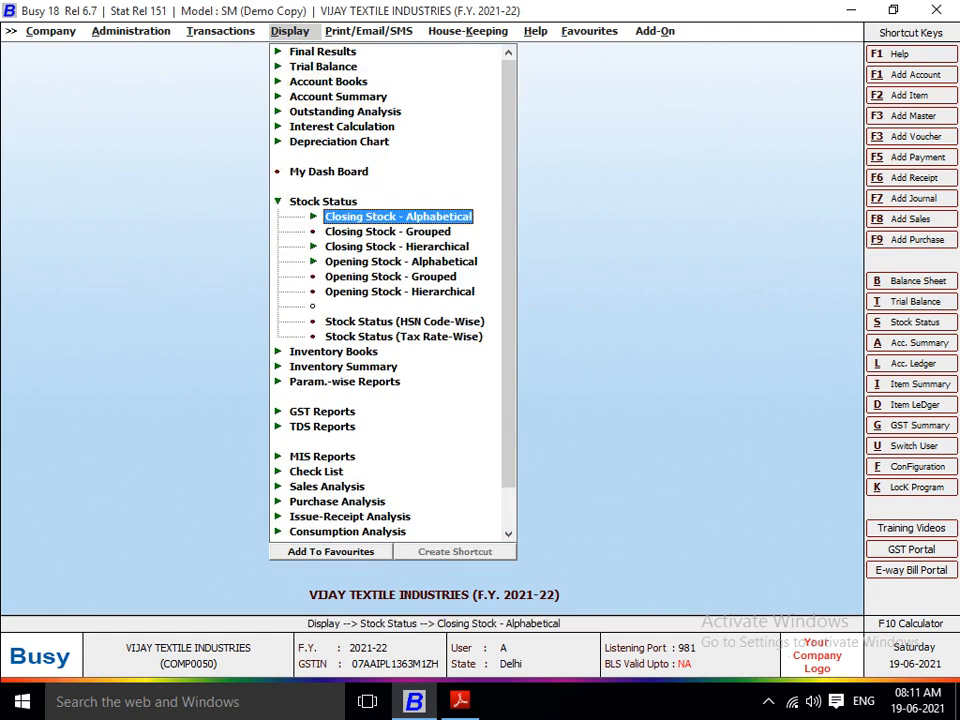
pyautogui.press('Return')
pyautogui.press('Down')
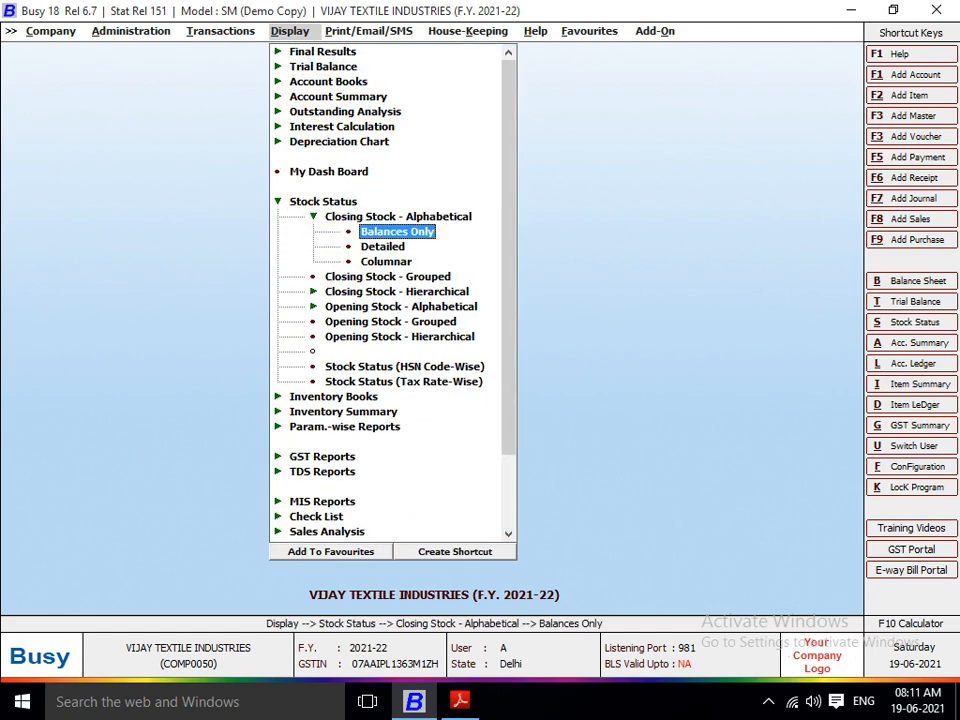
pyautogui.press('Return')
# Step: Display the stock status for the single item 7623 in STANDARD format as on 01-04-2021, without zero-stock items, values or MRP
pyautogui.press('Right')
pyautogui.press('Right')
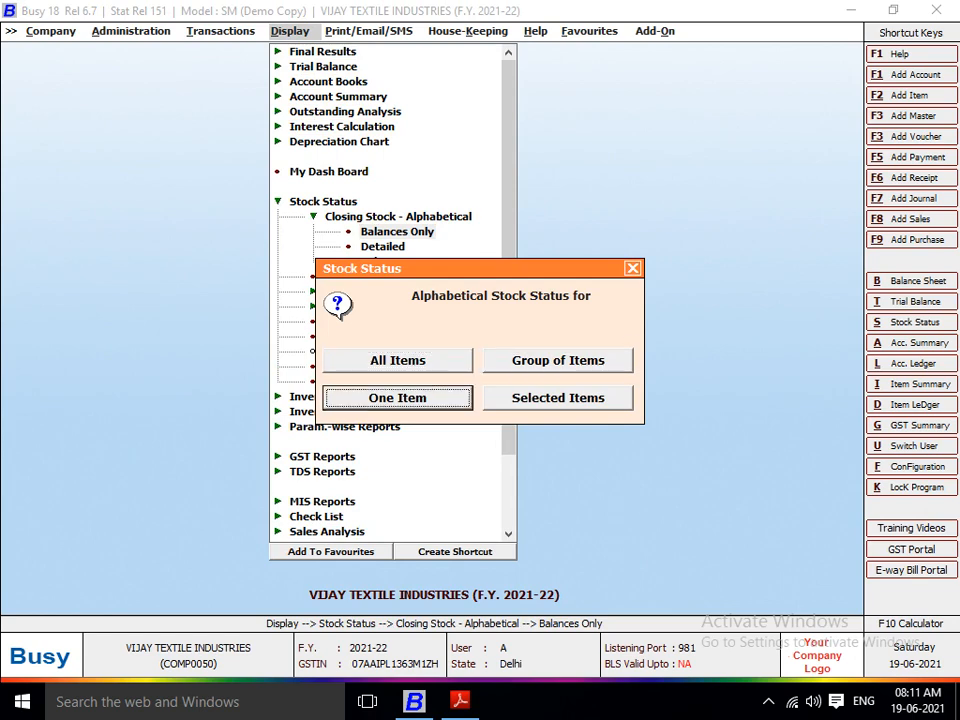
pyautogui.press('Return')
pyautogui.press('Return')
pyautogui.write('7623')
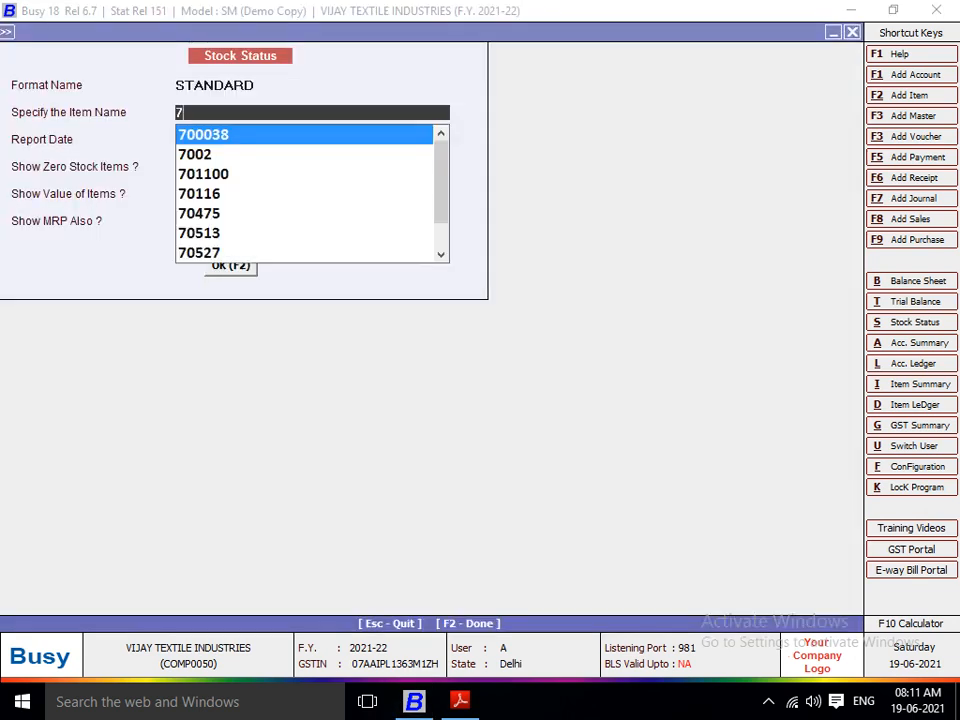
pyautogui.press('Return')
pyautogui.press('Return')
pyautogui.press('Return')
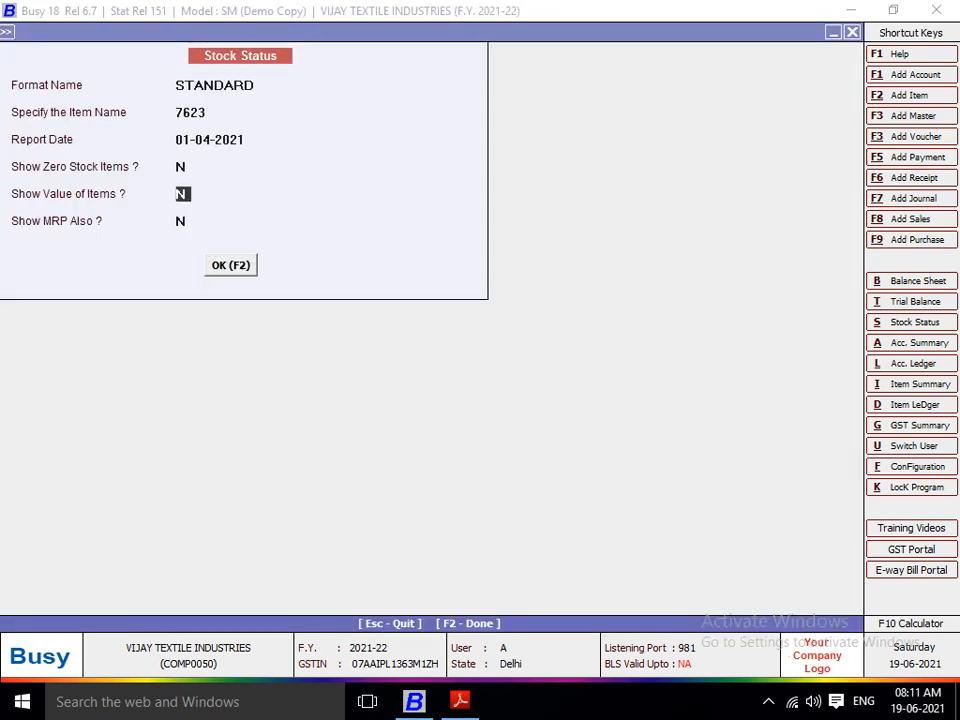
pyautogui.press('Return')
pyautogui.press('Return')
pyautogui.press('Return')
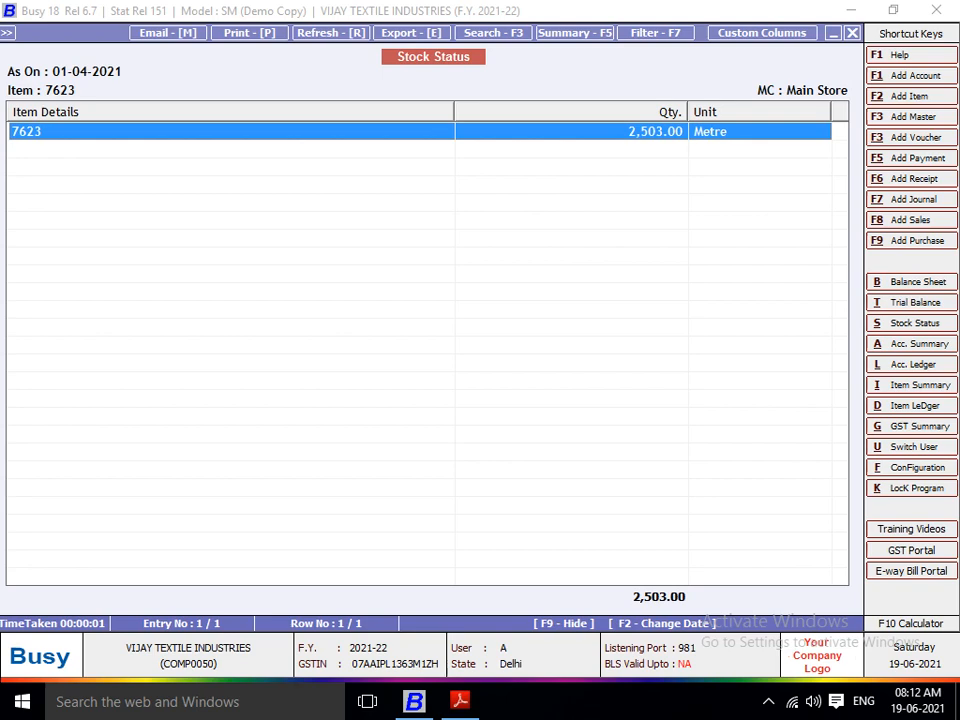
# Step: Leave the stock status report and open the parameterized closing stock report in its balances-only form
pyautogui.press('Escape')
pyautogui.press('Escape')
pyautogui.press('Escape')
pyautogui.press('Escape')
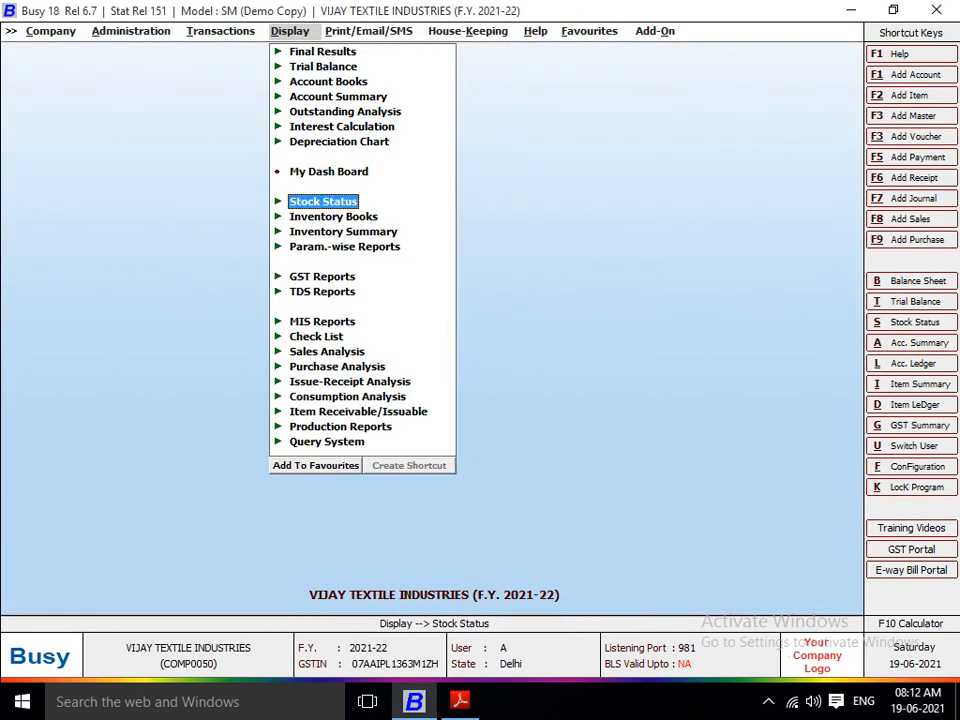
pyautogui.press('Down')
pyautogui.press('Down')
pyautogui.press('Down')
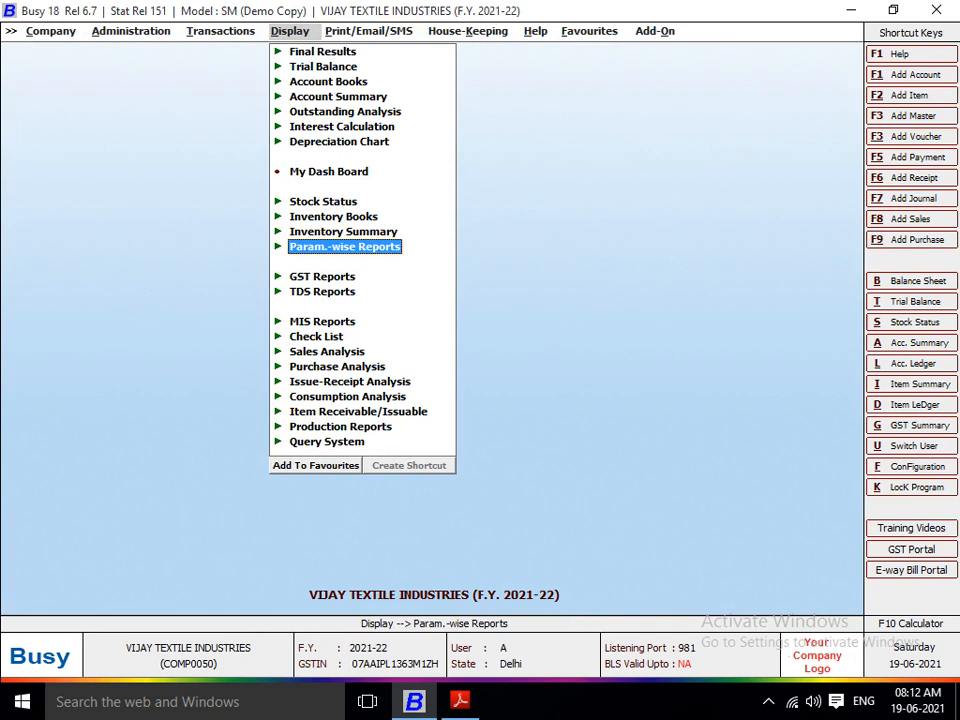
pyautogui.press('Return')
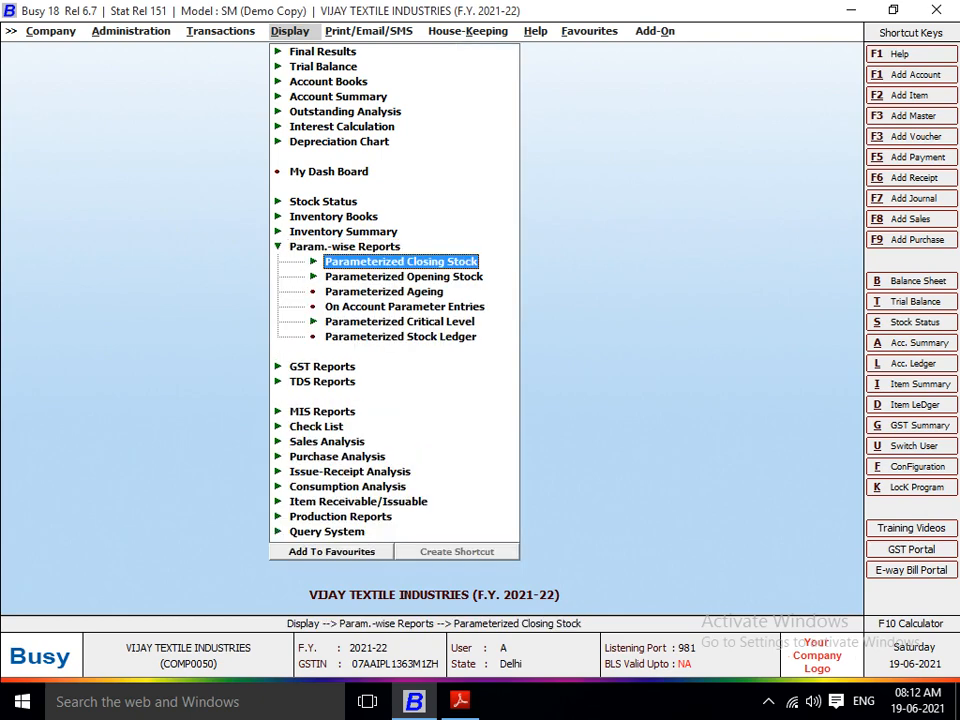
pyautogui.press('Return')
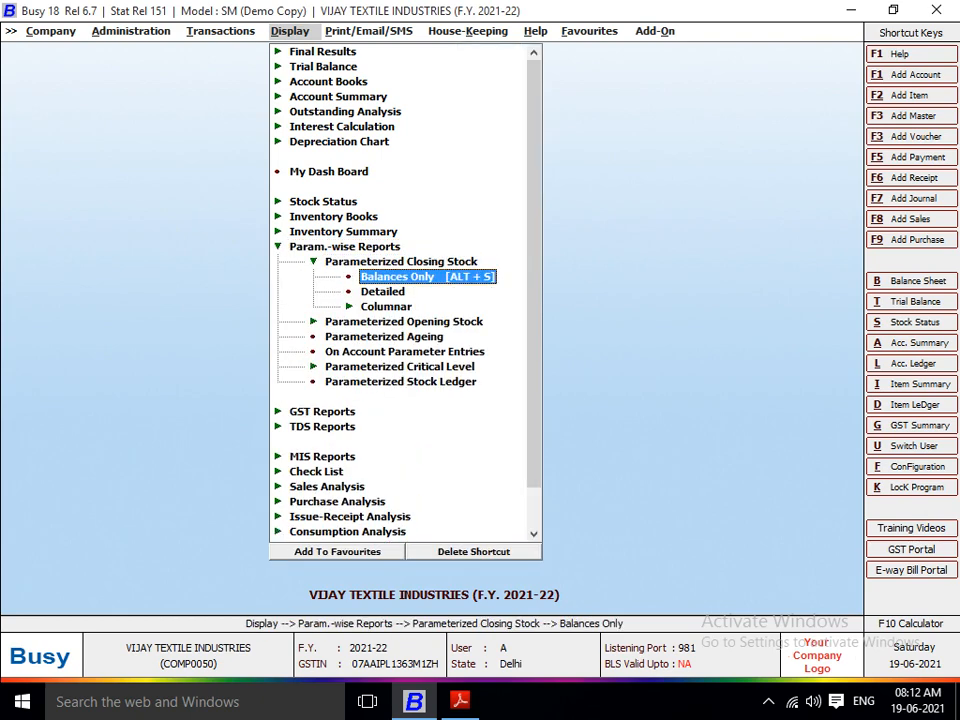
pyautogui.press('Return')
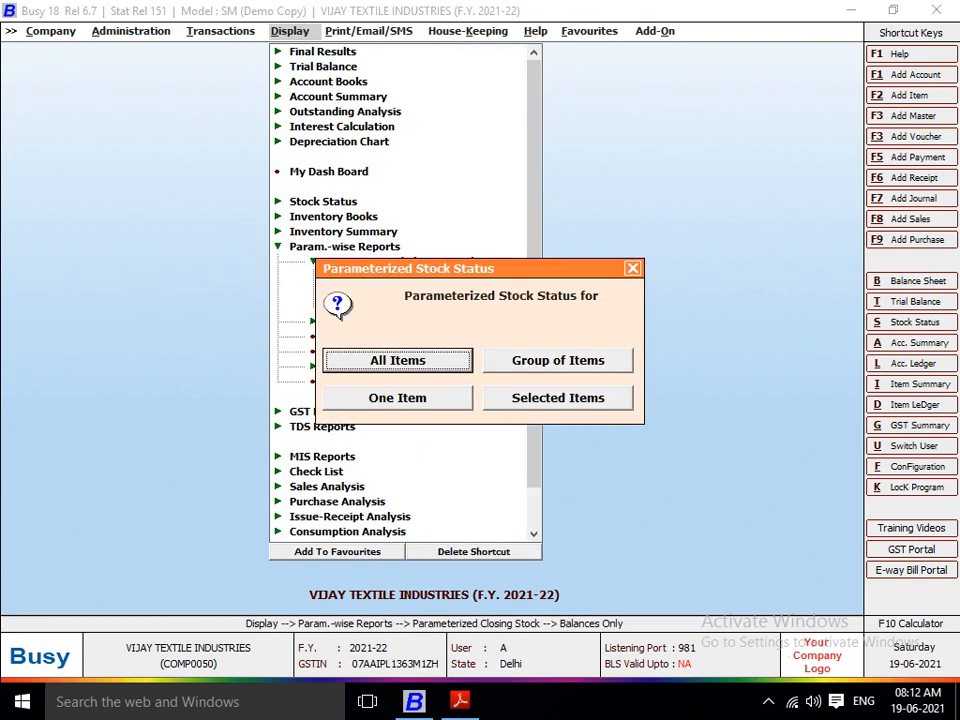
# Step: Display the parameterized stock status for the single item 7623 as on 01-04-2021, without zero-stock items or parameter values
pyautogui.press('Tab')
pyautogui.press('Tab')
pyautogui.press('Return')
pyautogui.write('7')
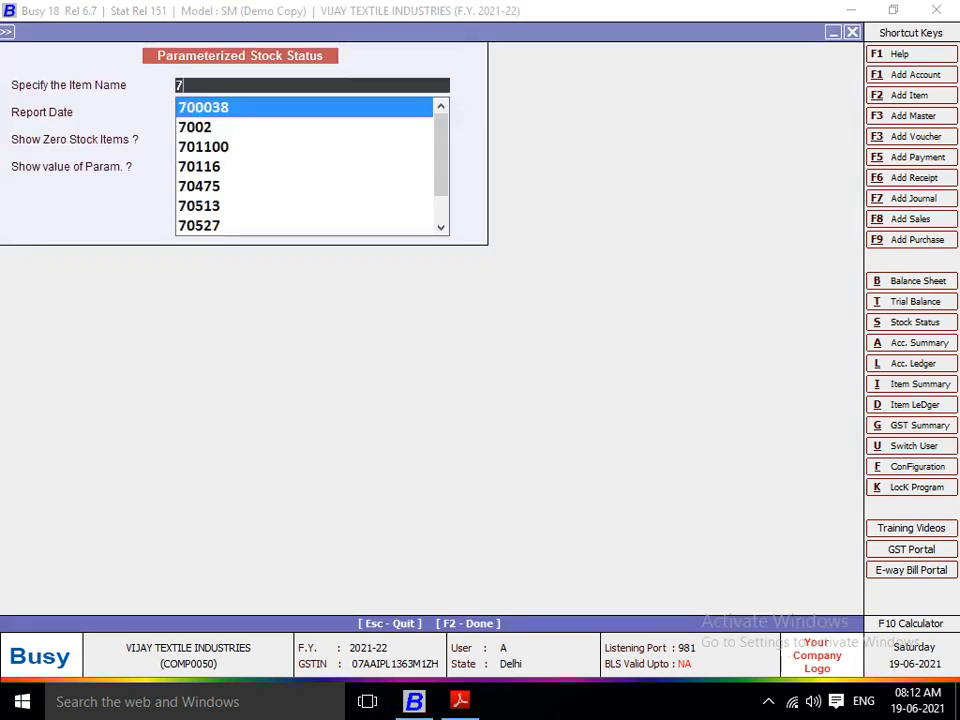
pyautogui.write('623')
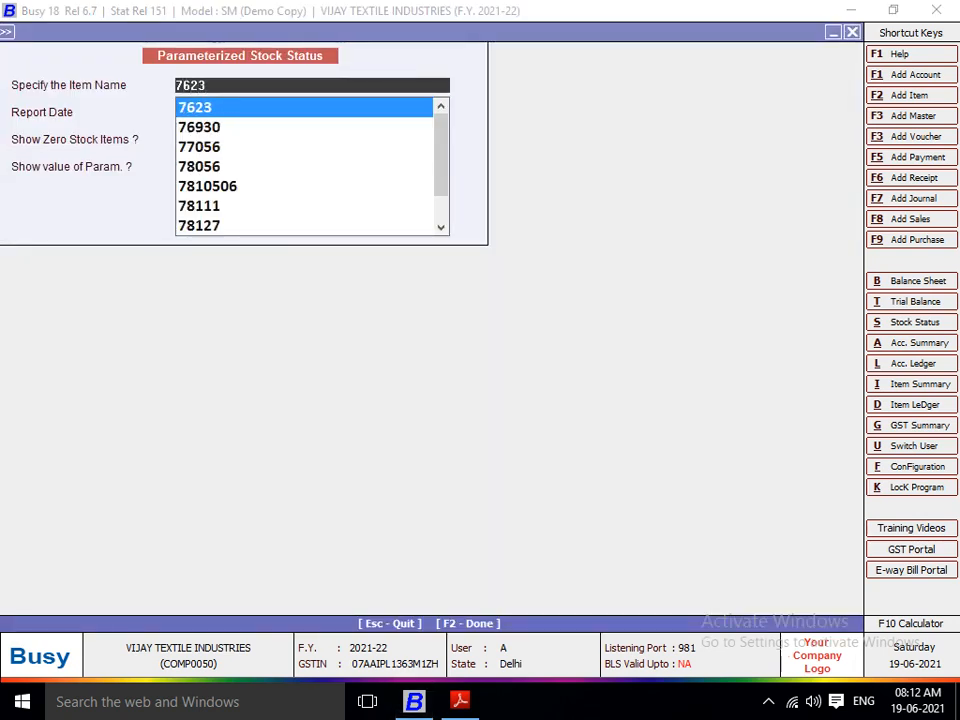
pyautogui.press('Return')
pyautogui.press('Return')
pyautogui.press('Return')
pyautogui.press('Return')
pyautogui.press('Return')
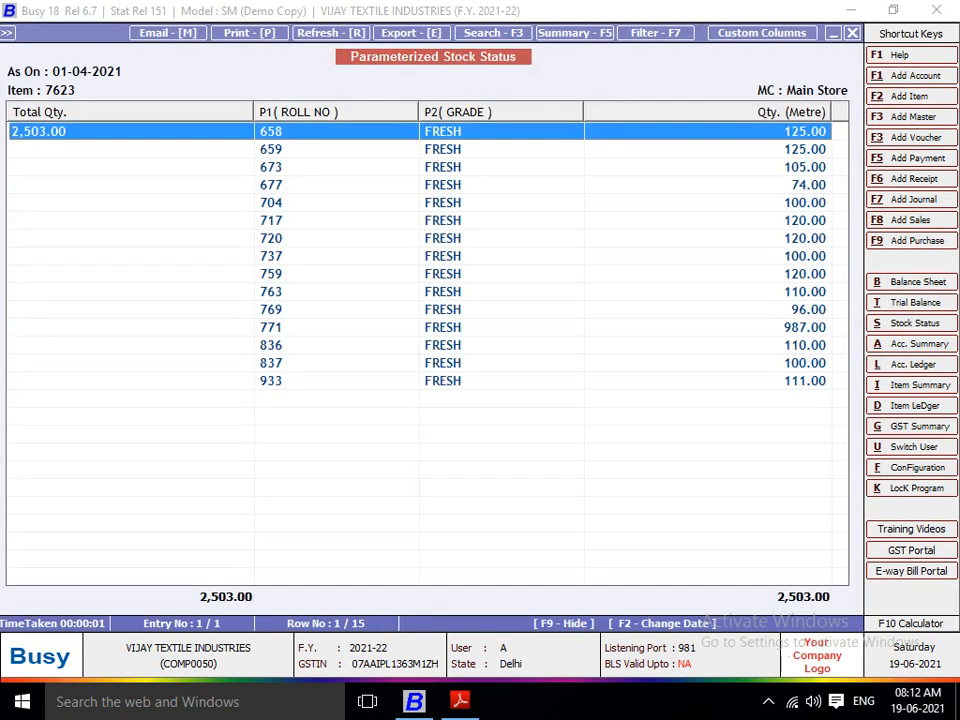
# Step: Examine the roll numbers, grades and quantities listed for item 7623, and close the parameterized stock report
pyautogui.press('Down')
pyautogui.press('Down')
pyautogui.press('Down')
pyautogui.press('Down')
pyautogui.press('Down')
pyautogui.press('Down')
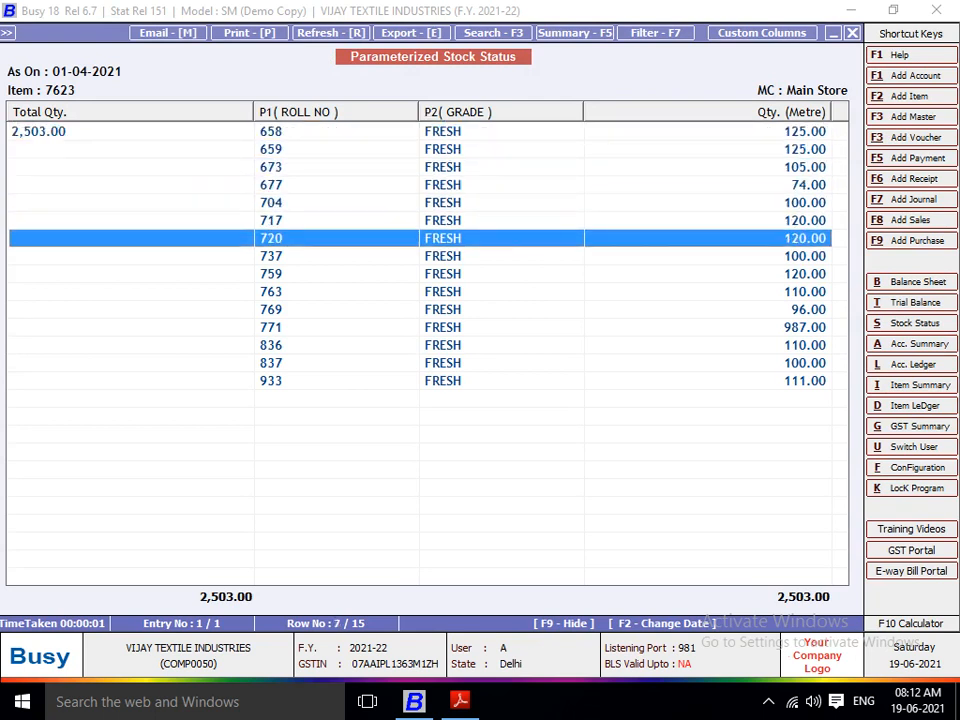
pyautogui.press('Down')
pyautogui.press('Down')
pyautogui.press('Down')
pyautogui.press('Down')
pyautogui.press('Down')
pyautogui.press('Down')
pyautogui.press('Down')
pyautogui.press('Down')
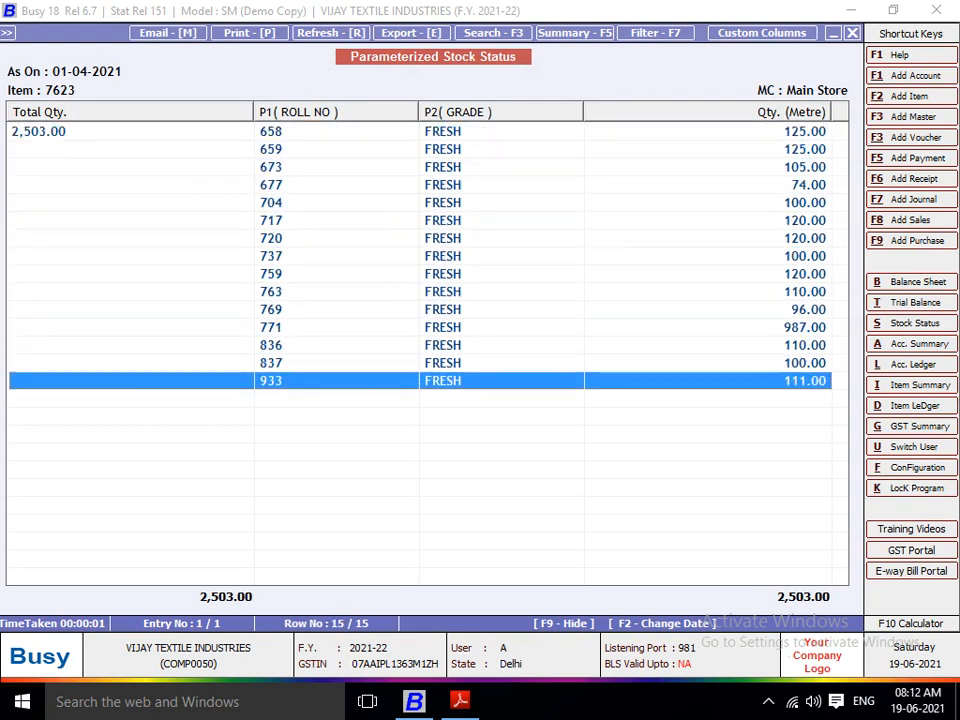
pyautogui.press('Up')
pyautogui.press('Up')
pyautogui.press('Up')
pyautogui.press('Up')
pyautogui.press('Up')
pyautogui.press('Up')
pyautogui.press('Up')
pyautogui.press('Up')
pyautogui.press('Up')
pyautogui.press('Up')
pyautogui.press('Up')
pyautogui.press('Up')
pyautogui.press('Up')
pyautogui.press('Up')
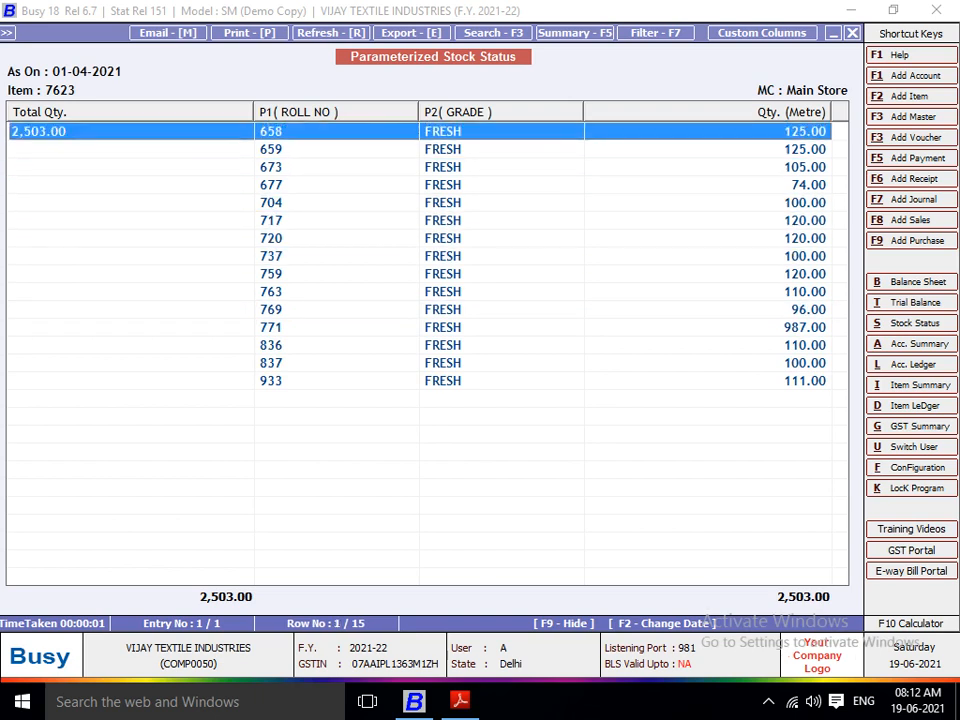
pyautogui.press('Down')
pyautogui.press('Down')
pyautogui.press('Down')
pyautogui.press('Down')
pyautogui.press('Down')
pyautogui.press('Down')
pyautogui.press('Down')
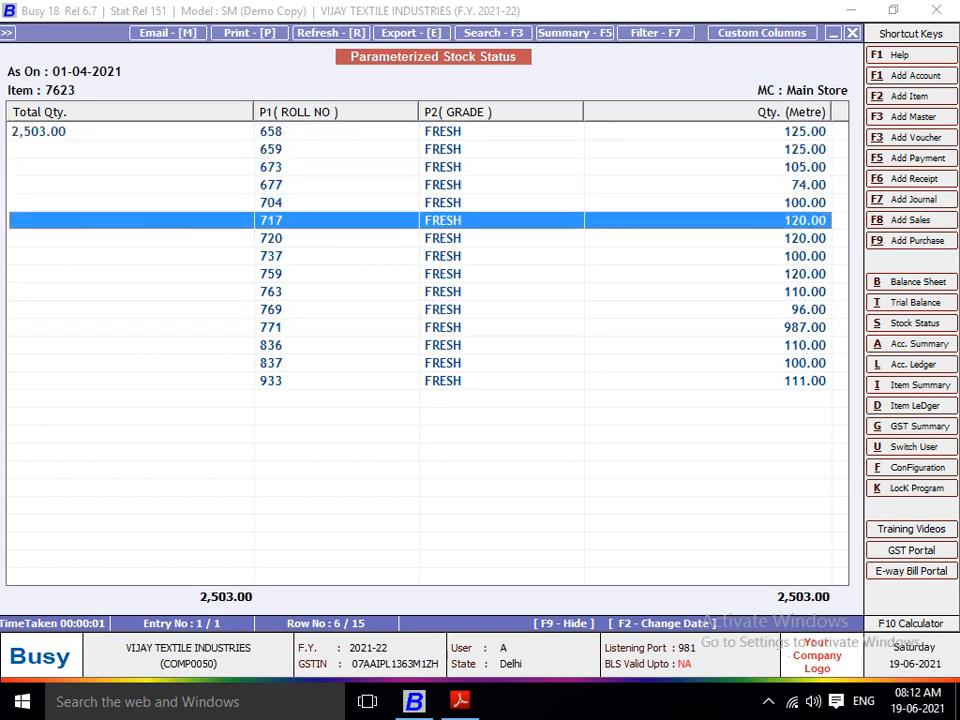
pyautogui.press('Down')
pyautogui.press('Down')
pyautogui.press('Down')
pyautogui.press('Down')
pyautogui.press('Down')
pyautogui.press('Down')
pyautogui.press('Down')
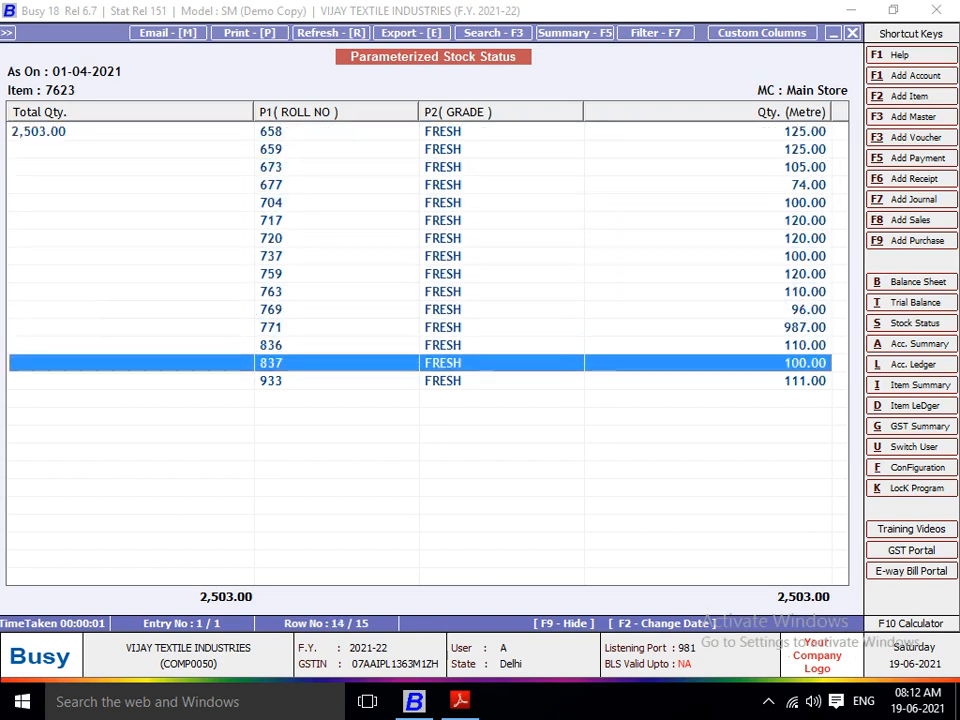
pyautogui.press('Up')
pyautogui.press('Up')
pyautogui.press('Up')
pyautogui.press('Up')
pyautogui.press('Up')
pyautogui.press('Up')
pyautogui.press('Up')
pyautogui.press('Up')
pyautogui.press('Up')
pyautogui.press('Up')
pyautogui.press('Up')
pyautogui.press('Up')
pyautogui.press('Up')
pyautogui.press('Up')
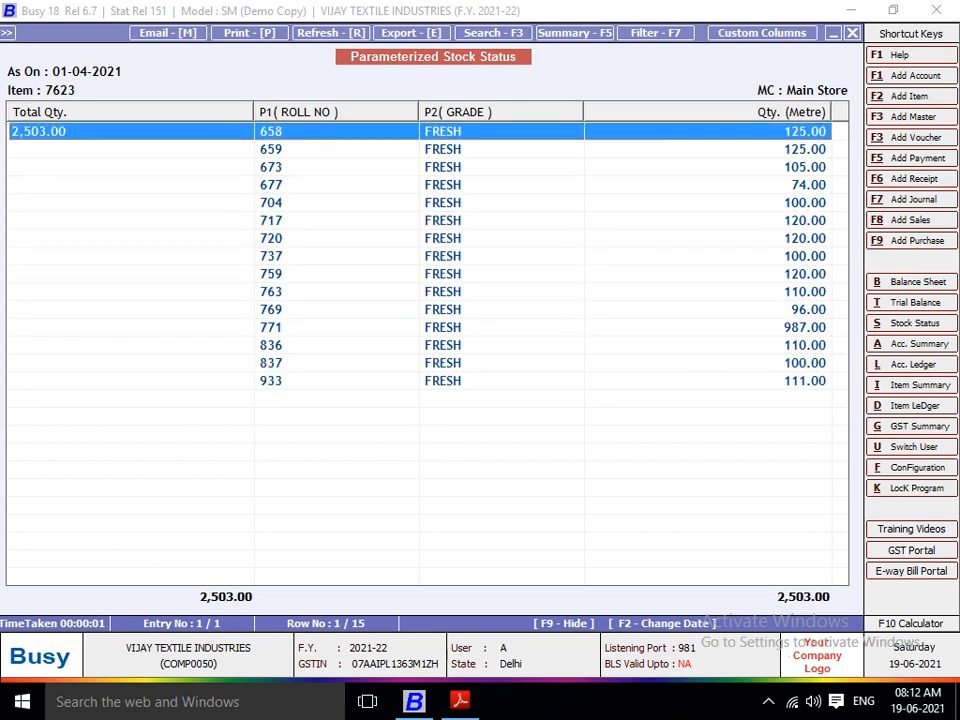
pyautogui.press('Escape')
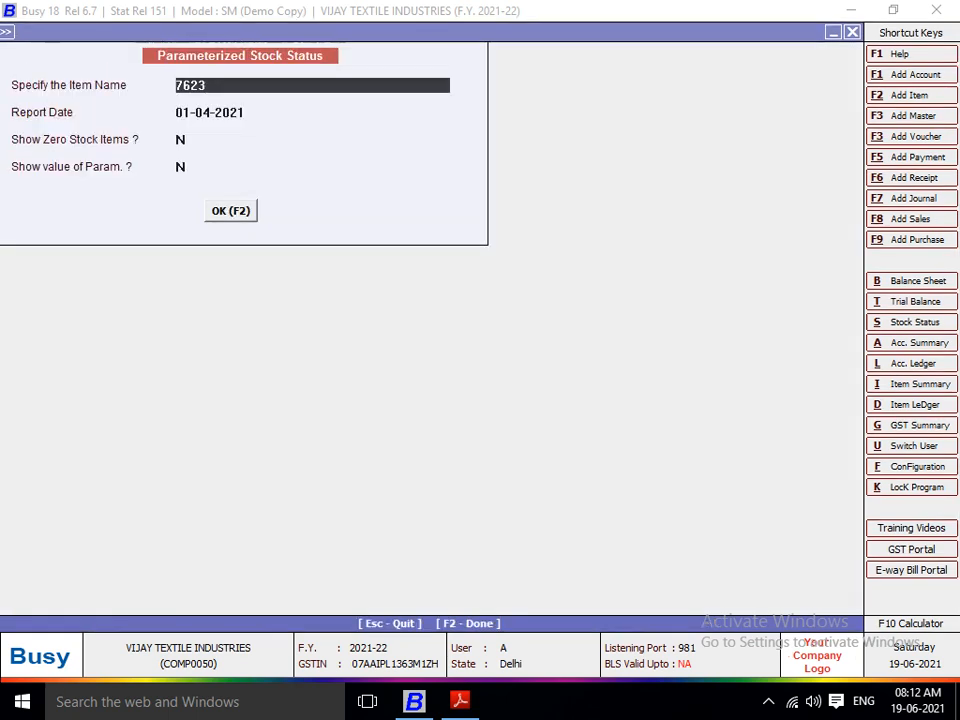
pyautogui.press('Escape')
pyautogui.press('Escape')
pyautogui.press('Escape')
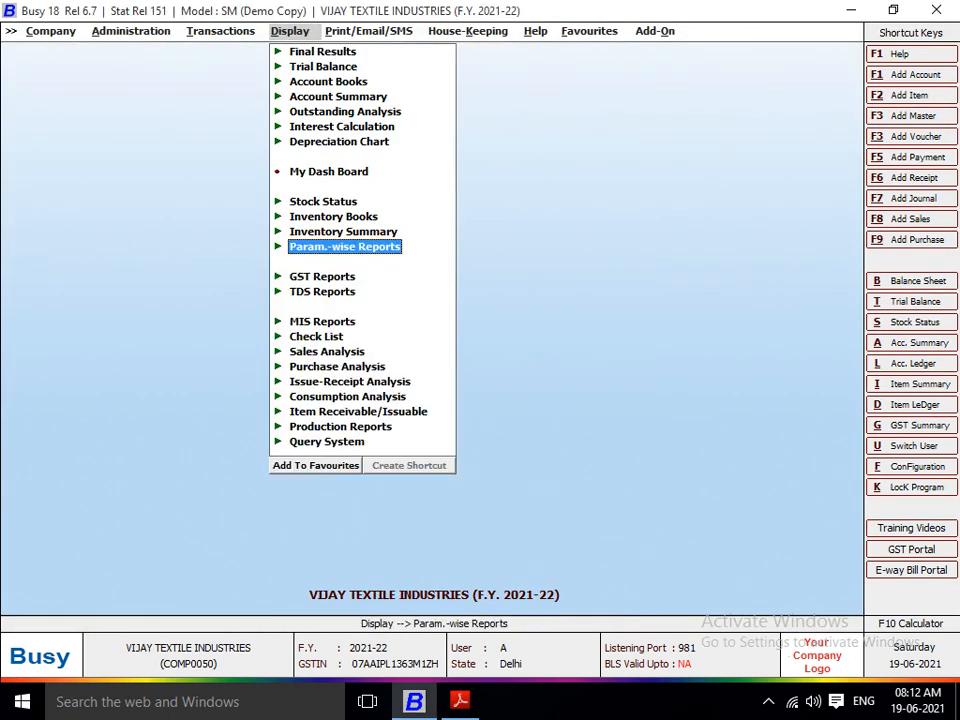
pyautogui.press('Left')
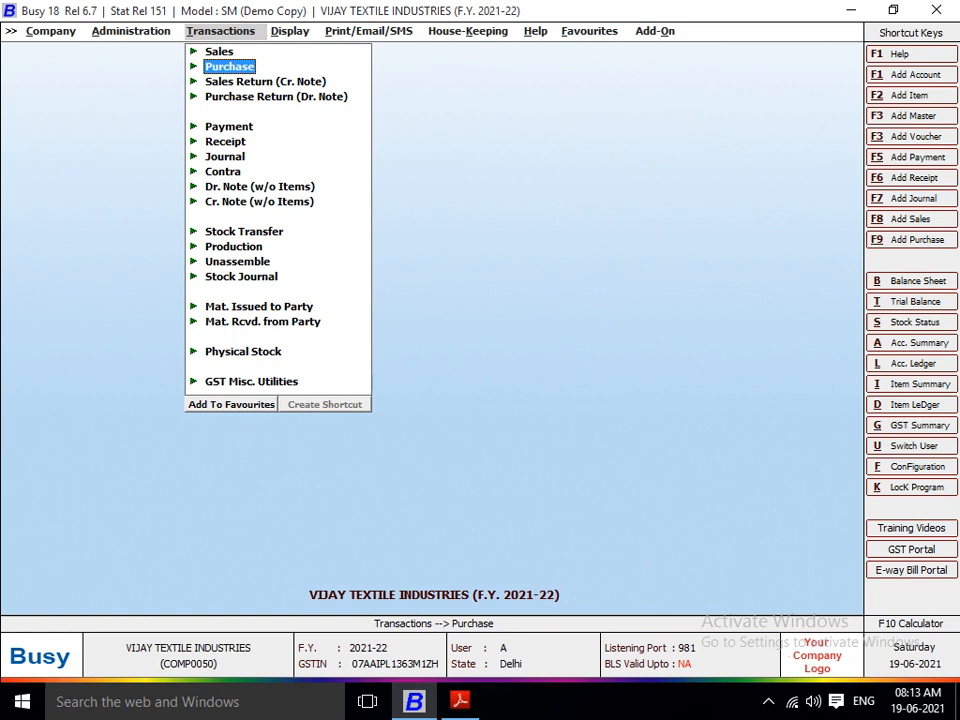
pyautogui.press('Down')
pyautogui.press('Down')
pyautogui.press('Down')
pyautogui.press('Down')
pyautogui.press('Down')
pyautogui.press('Down')
pyautogui.press('Down')
pyautogui.press('Down')
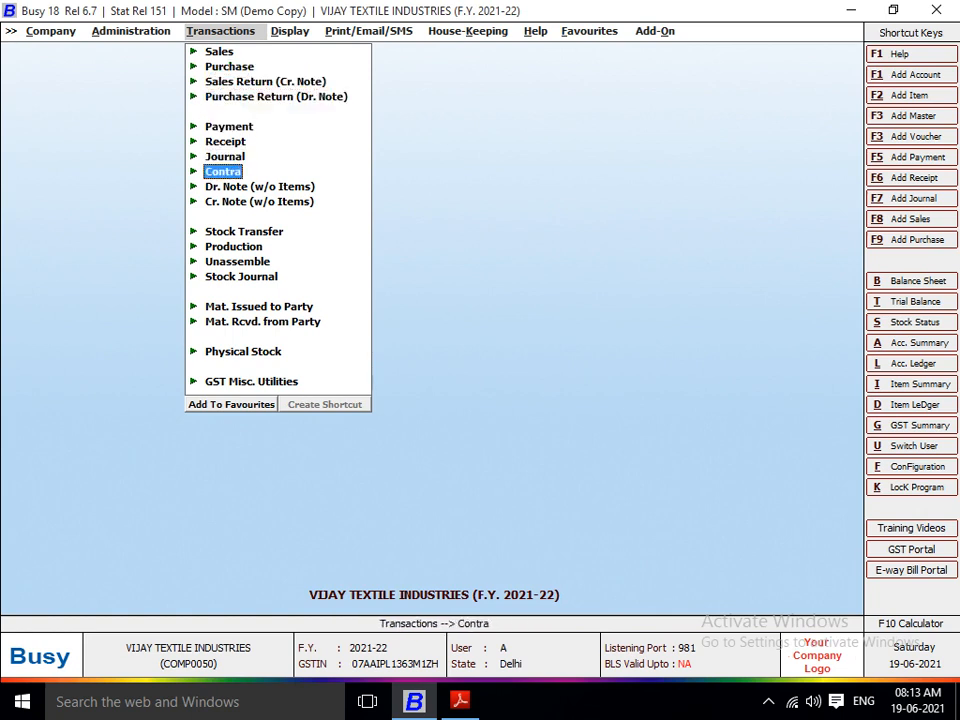
pyautogui.press('Down')
pyautogui.press('Down')
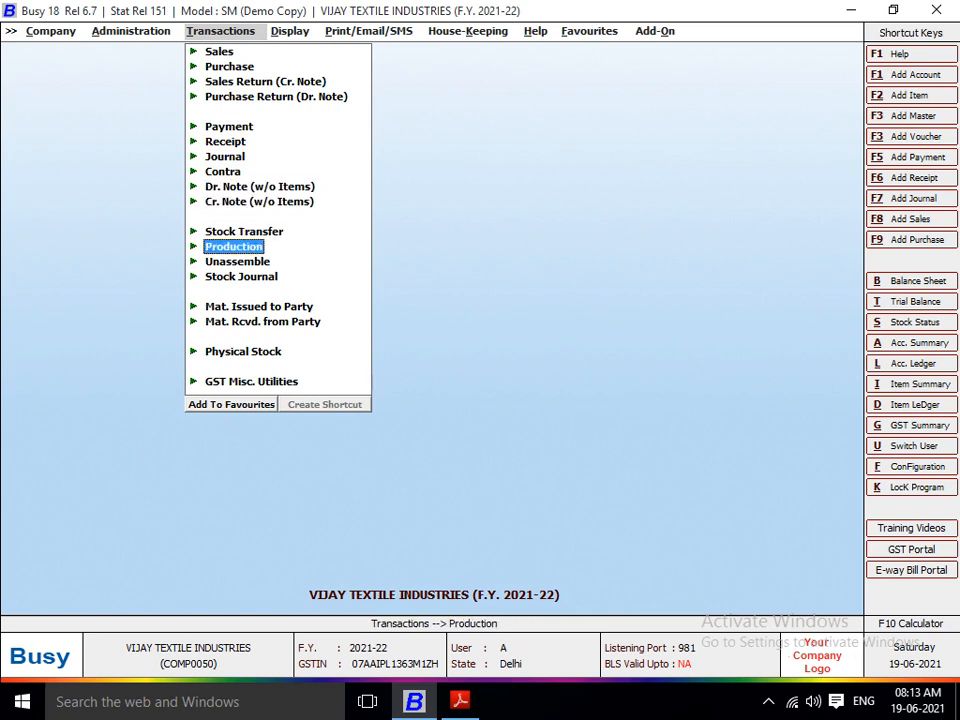
pyautogui.press('Up')
pyautogui.press('Down')
# Step: Launch Microsoft Excel with a blank workbook and maximize its window
pyautogui.press('super+r')
pyautogui.press('BackSpace')
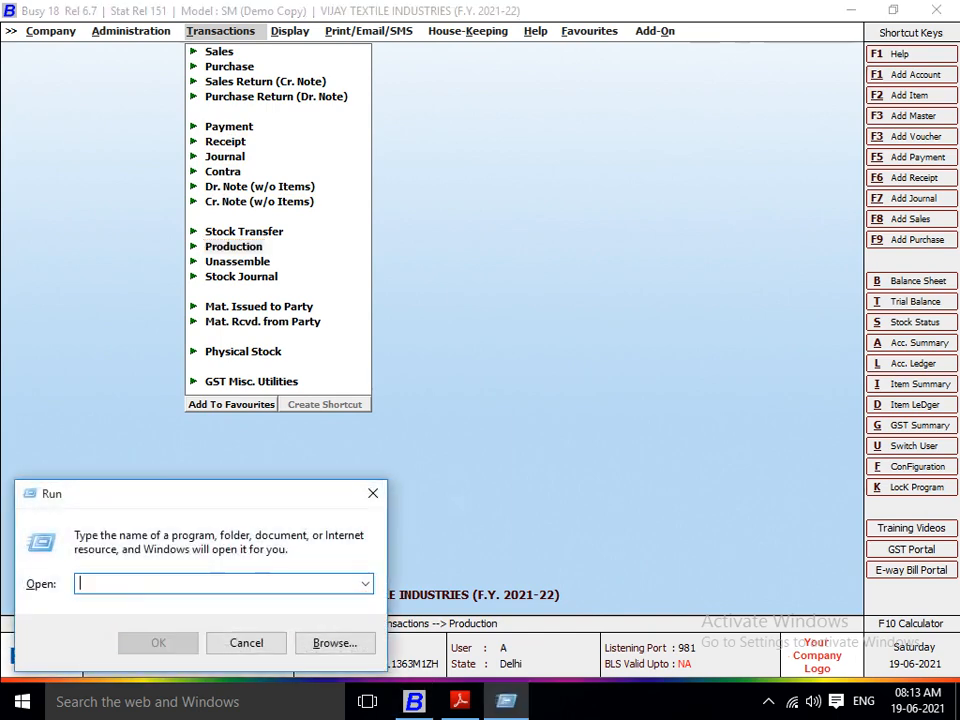
pyautogui.write('excel')
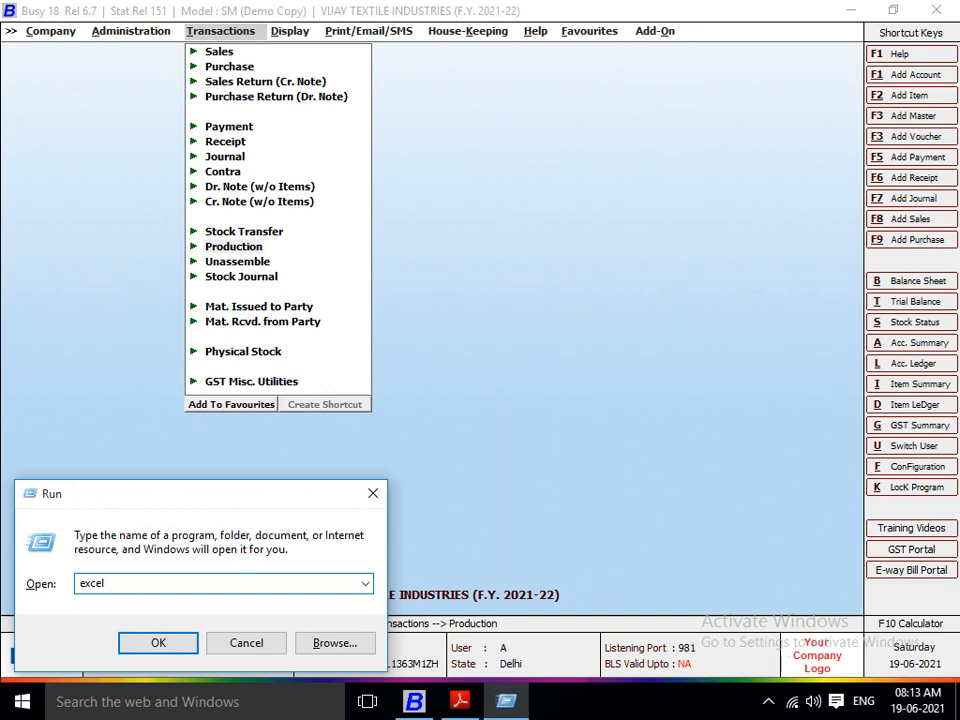
pyautogui.press('Return')
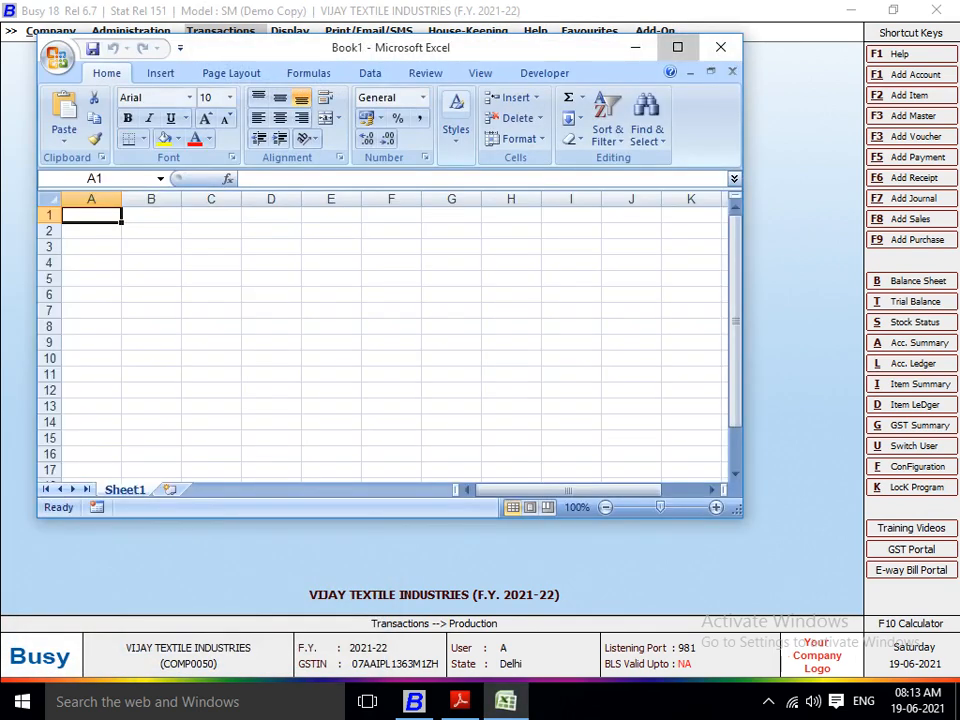
pyautogui.click(677, 47)
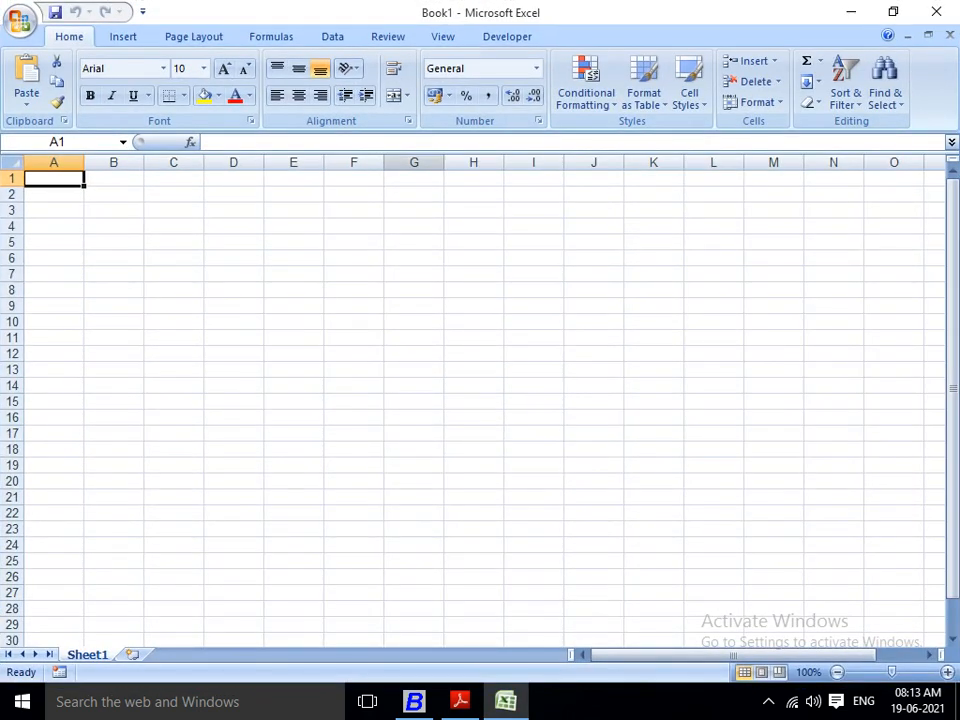
# Step: Set the font size of the whole sheet to 14 and widen column A to nearly four times its width
pyautogui.hotkey('ctrl', 'a')
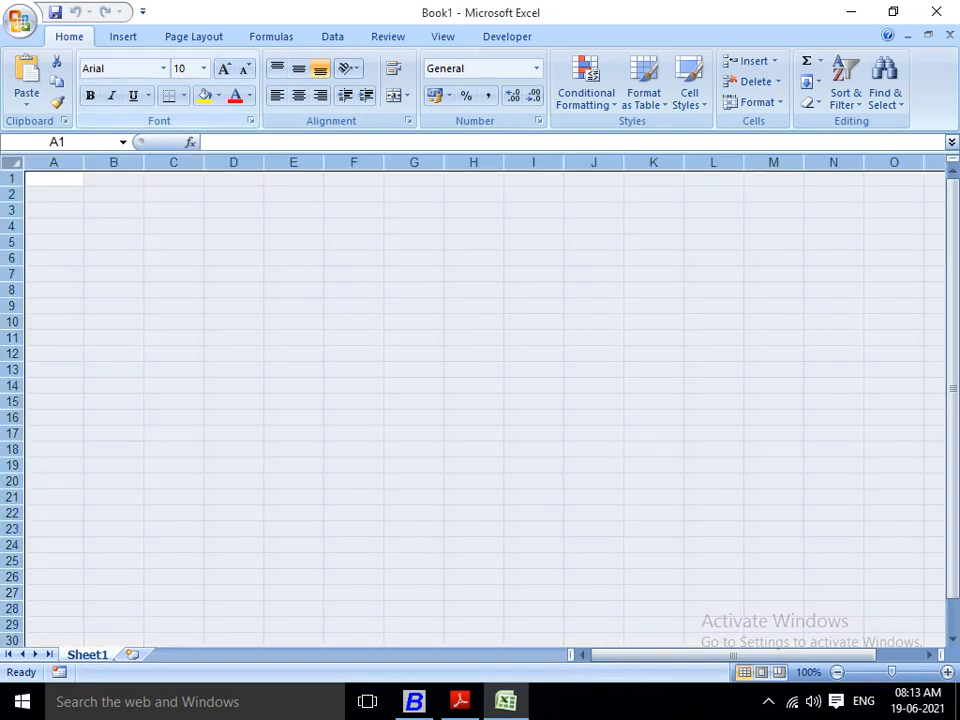
pyautogui.click(204, 69)
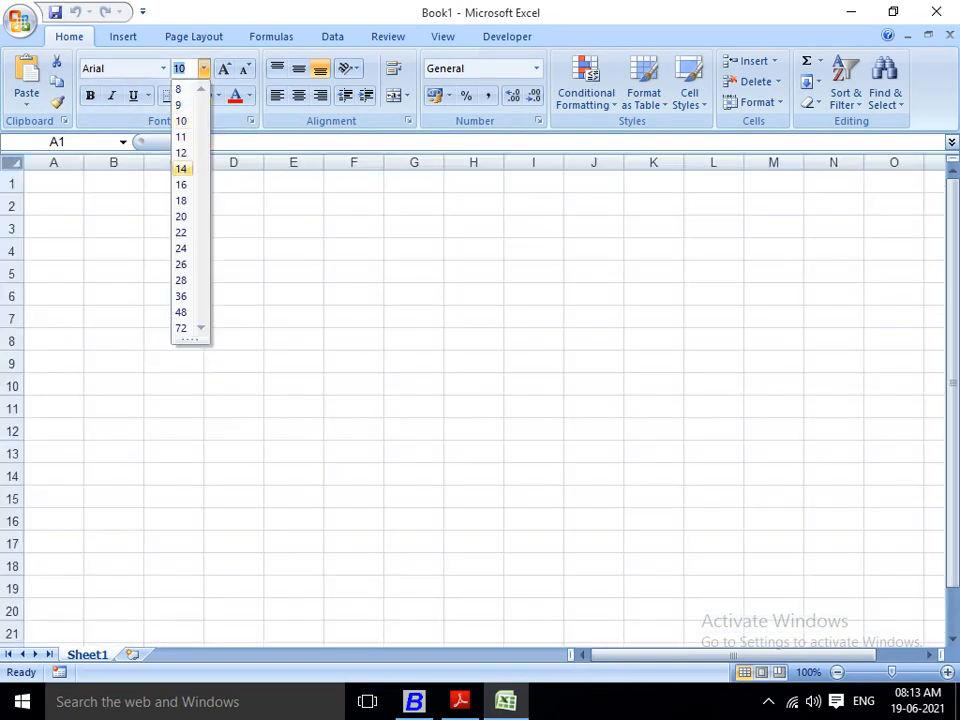
pyautogui.click(181, 168)
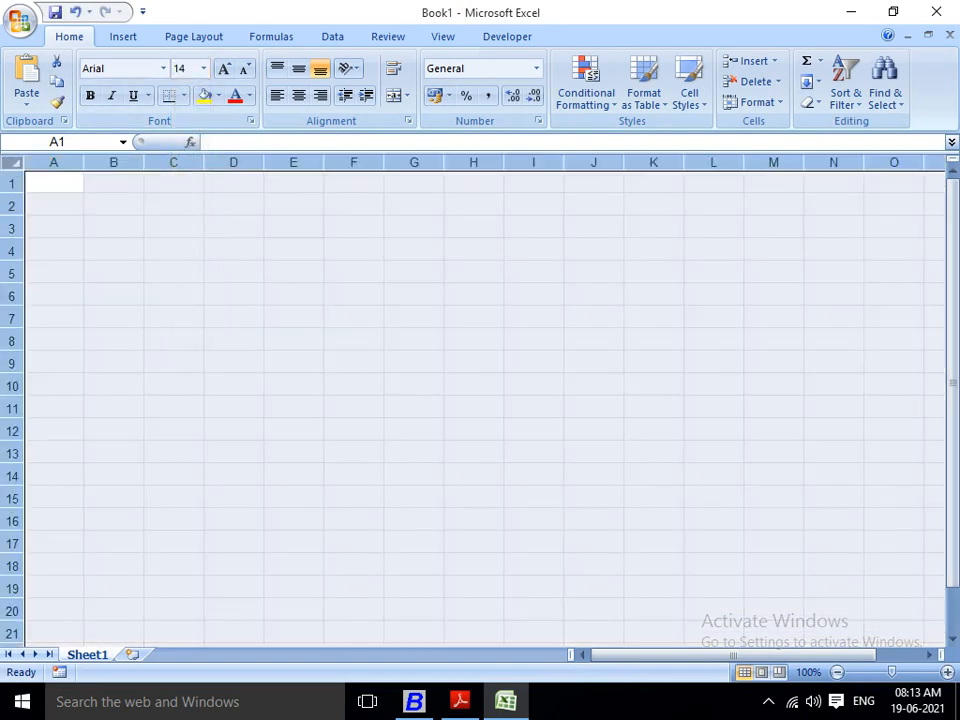
pyautogui.click(54, 163)
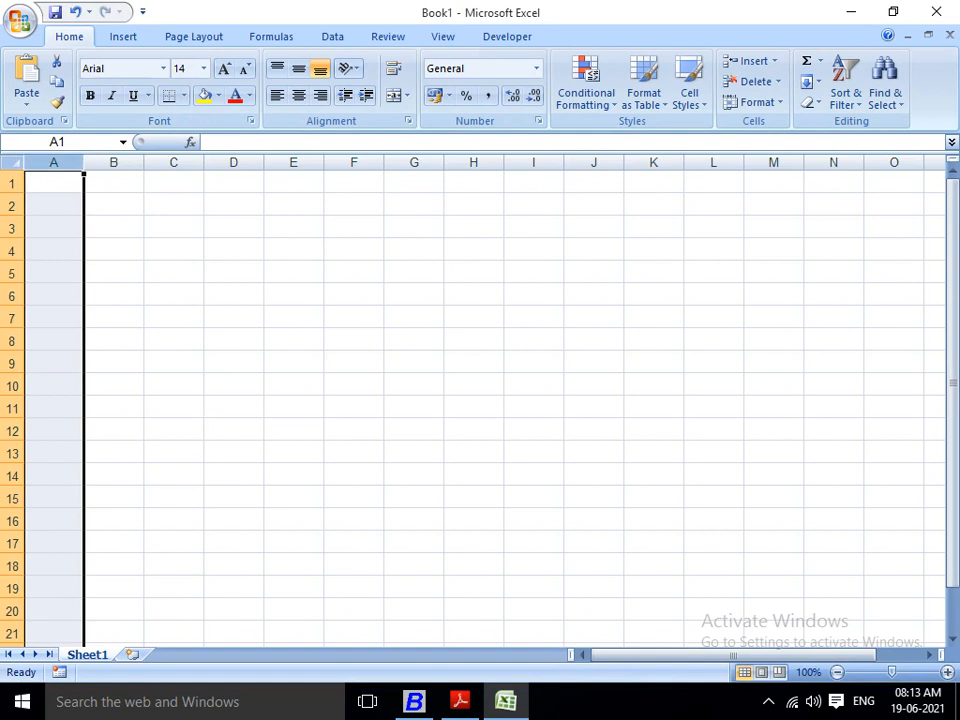
pyautogui.moveTo(84, 163); pyautogui.dragTo(250, 163)
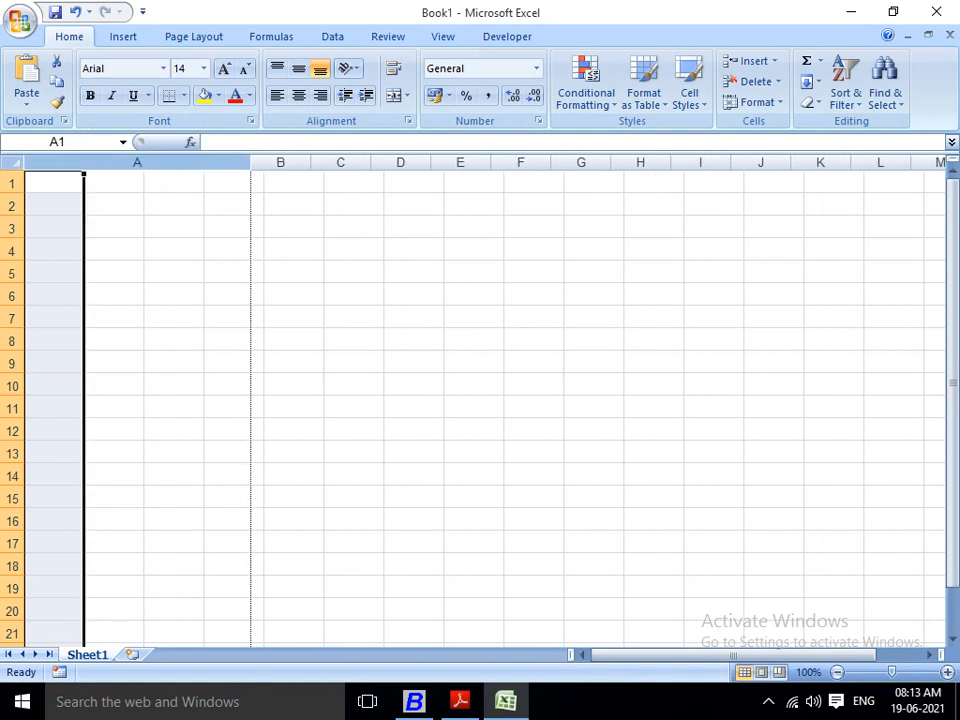
# Step: Enter the heading IN HOUSE in cell A1 of the blank sheet
pyautogui.click(137, 183)
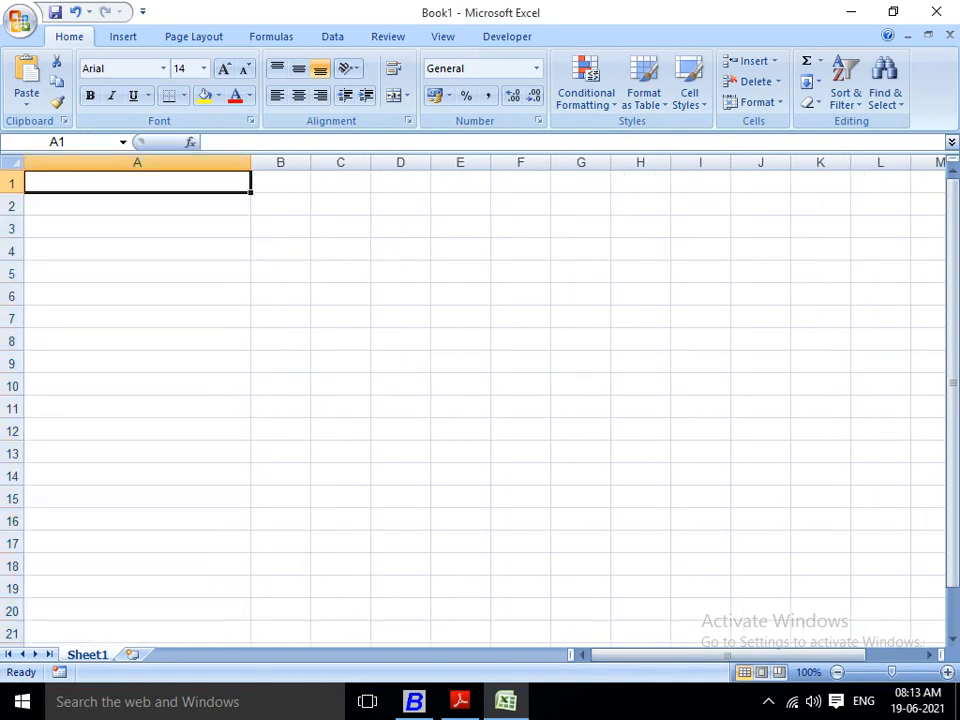
pyautogui.write('in')
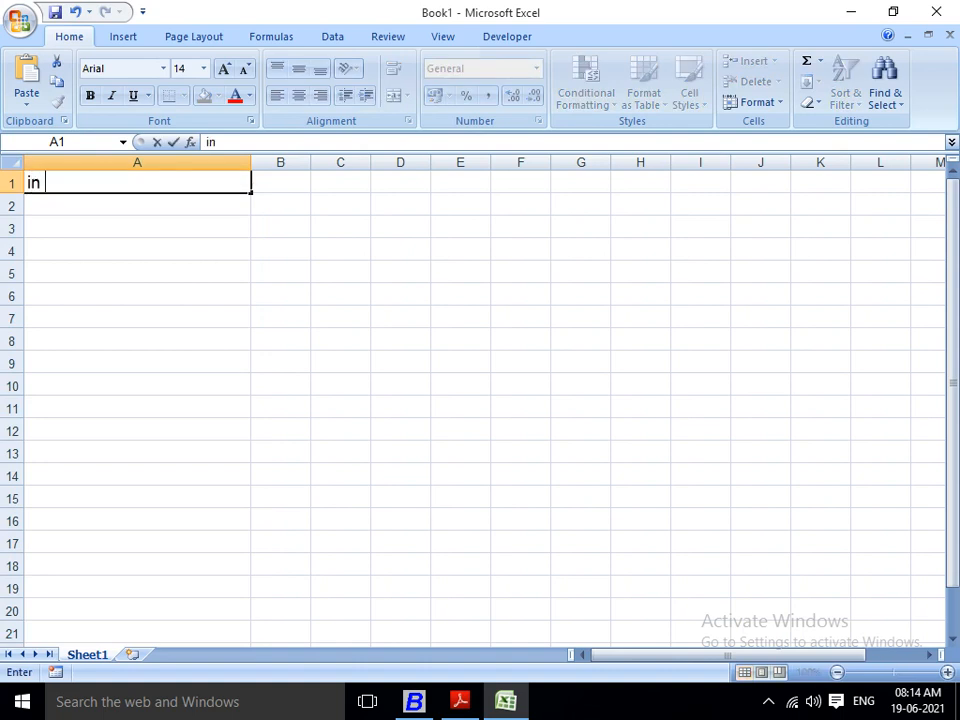
pyautogui.press('BackSpace')
pyautogui.press('BackSpace')
pyautogui.write('IN HOUSE')
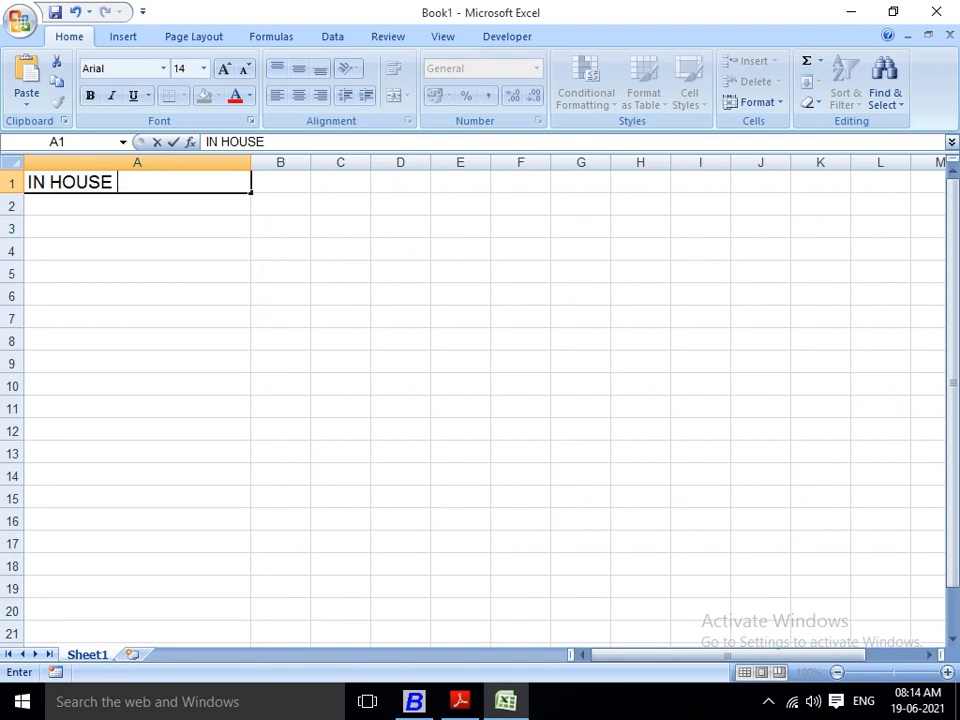
pyautogui.press('alt')
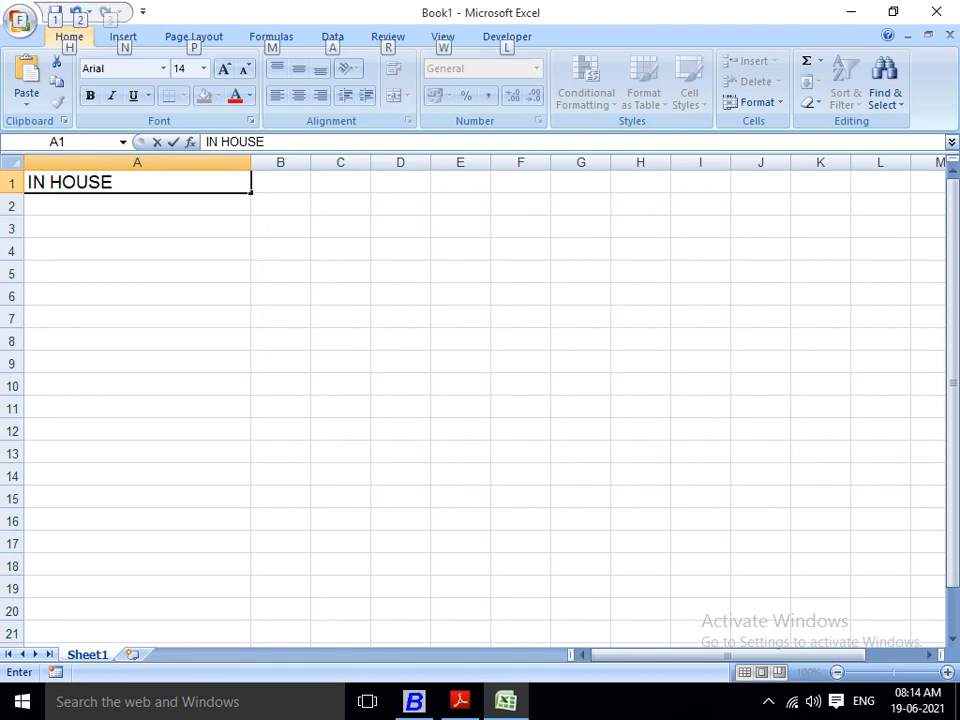
pyautogui.press('Escape')
pyautogui.press('Return')
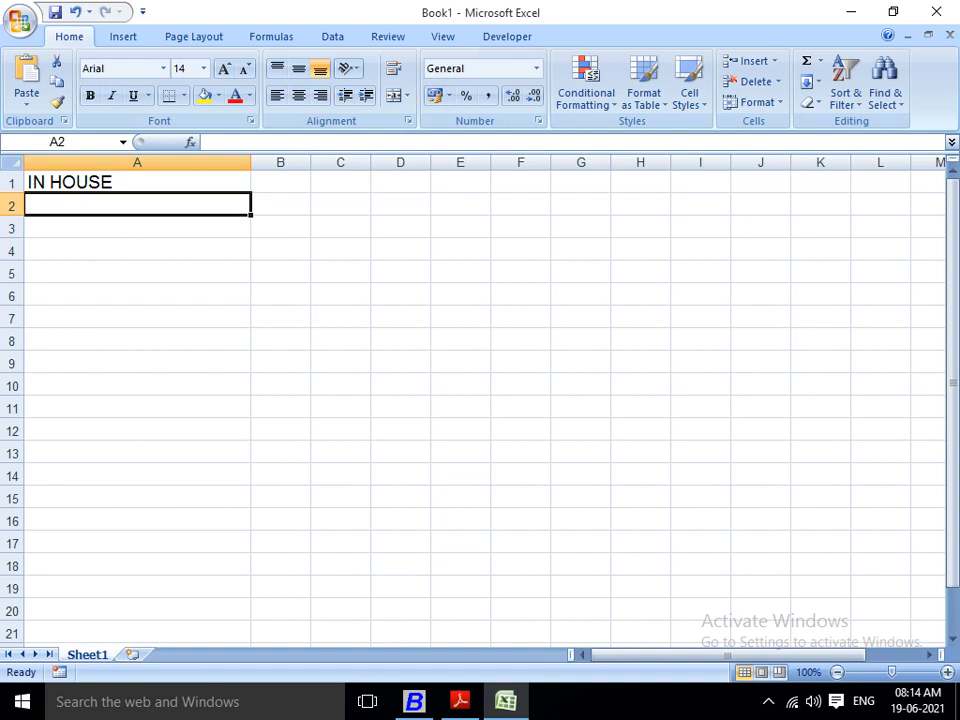
# Step: Enter STOCK OR STOCK TFR in cell A2, below the IN HOUSE heading
pyautogui.write('STOCK')
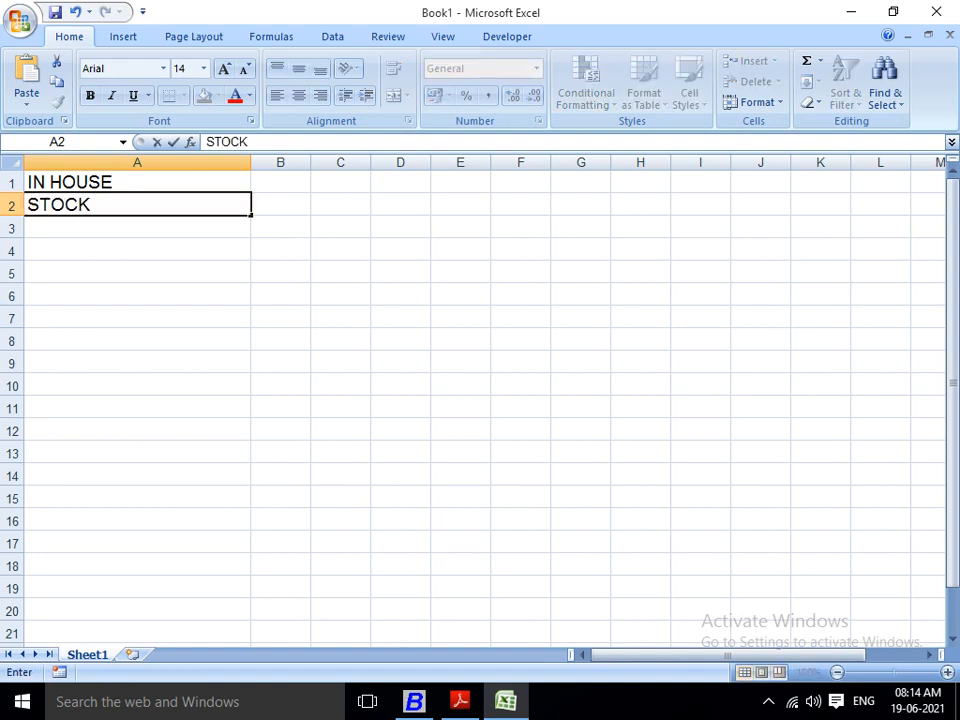
pyautogui.write(' OR STOCK TF')
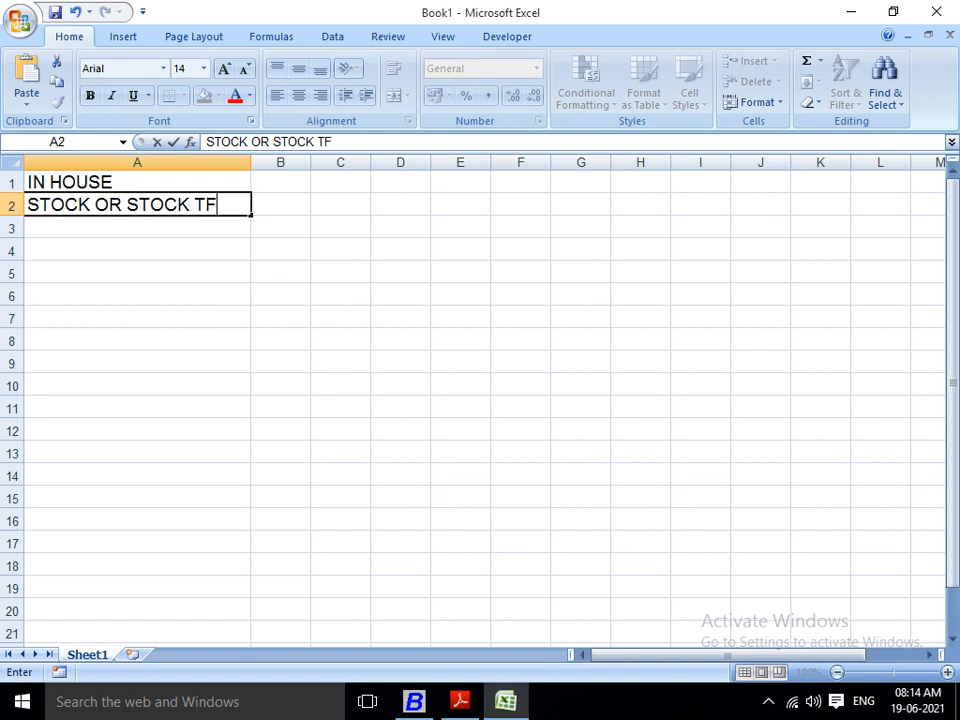
pyautogui.write('R')
pyautogui.press('Return')
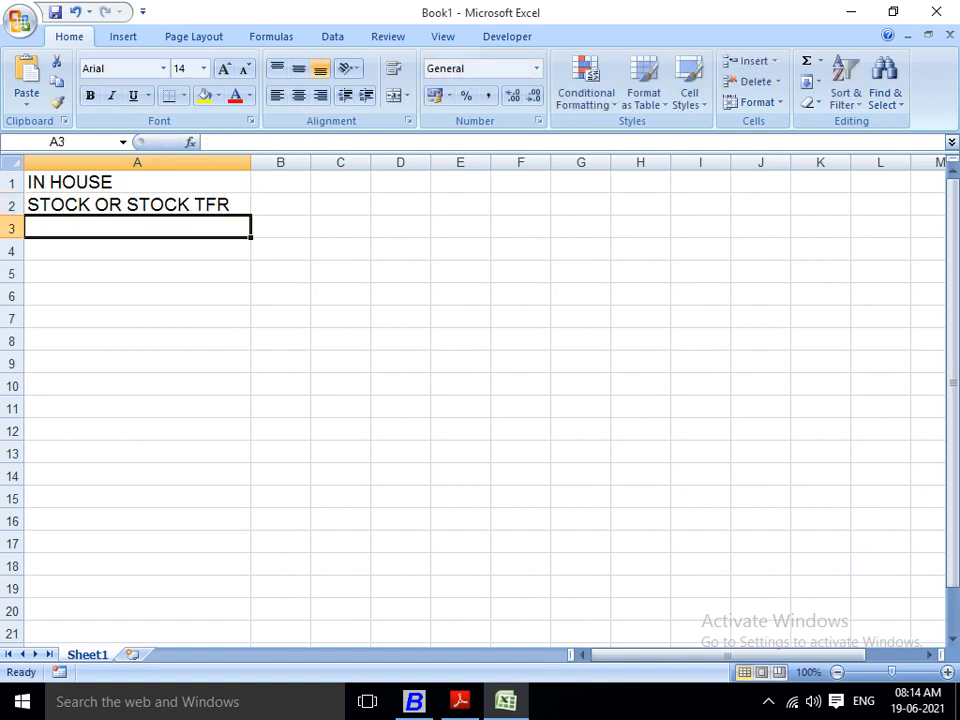
# Step: Enter MAT ISSUE MAT REC in cell A3 and return the selection to cell A2
pyautogui.write('MAT')
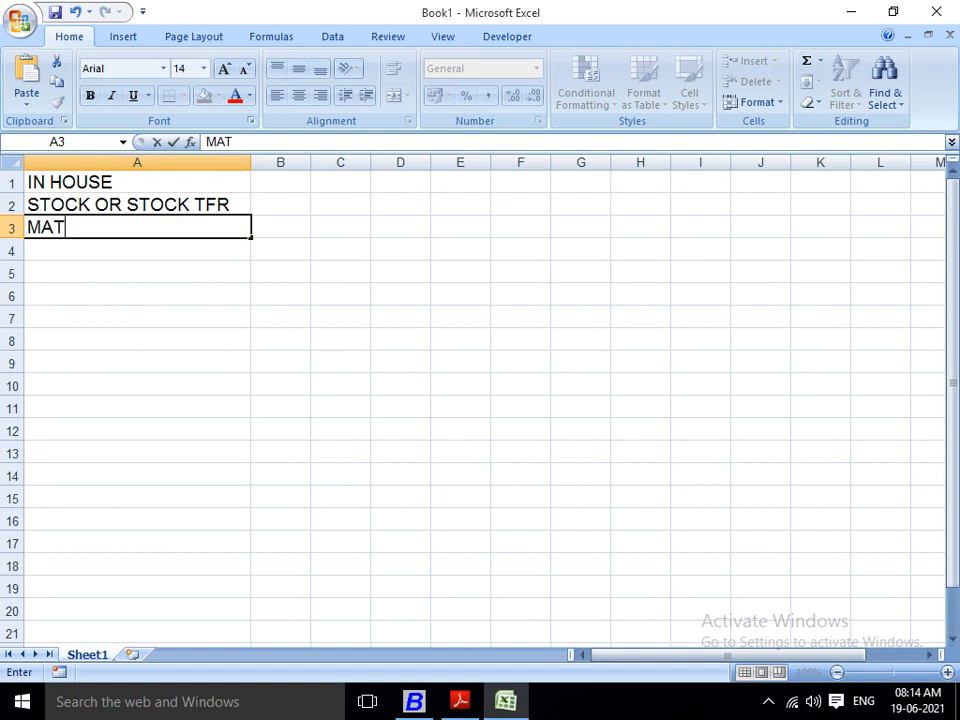
pyautogui.write('.')
pyautogui.press('BackSpace')
pyautogui.write('ISSUE ')
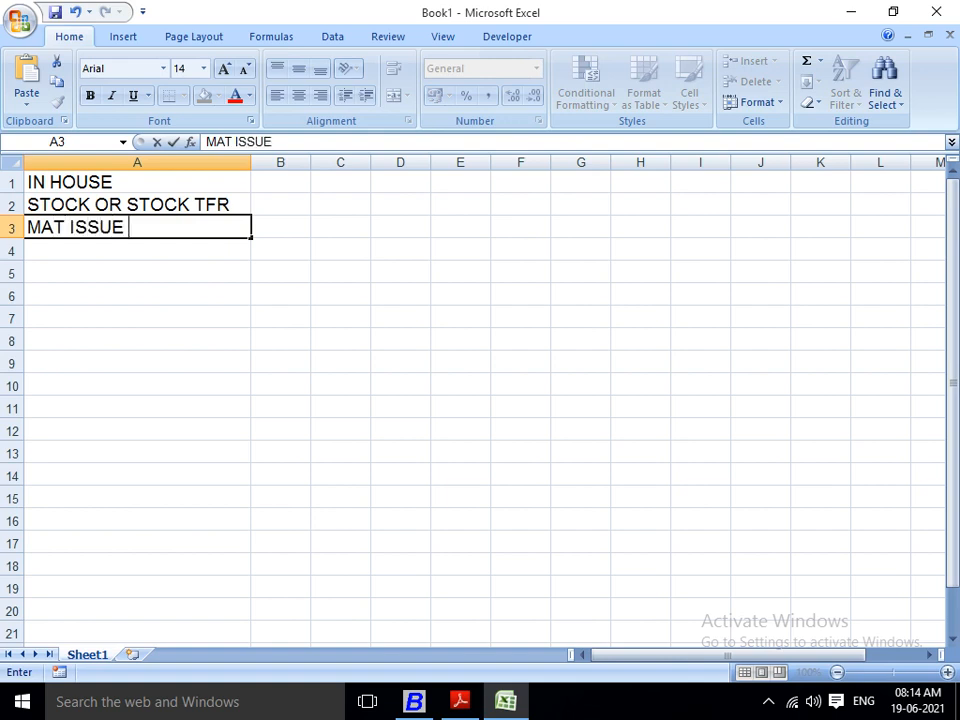
pyautogui.write('MAT REC')
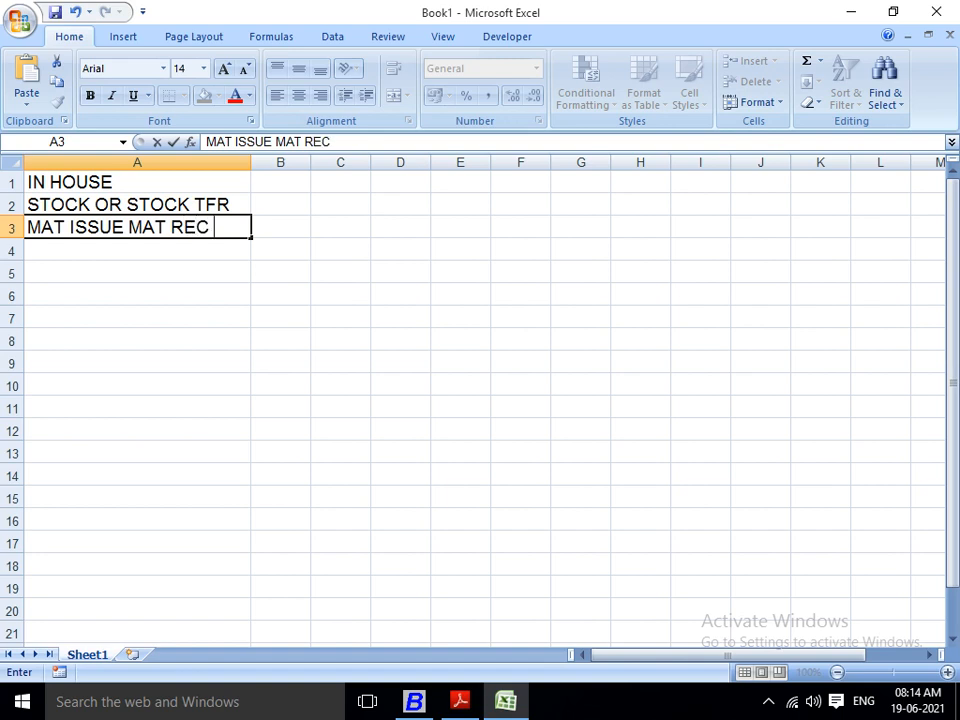
pyautogui.press('Return')
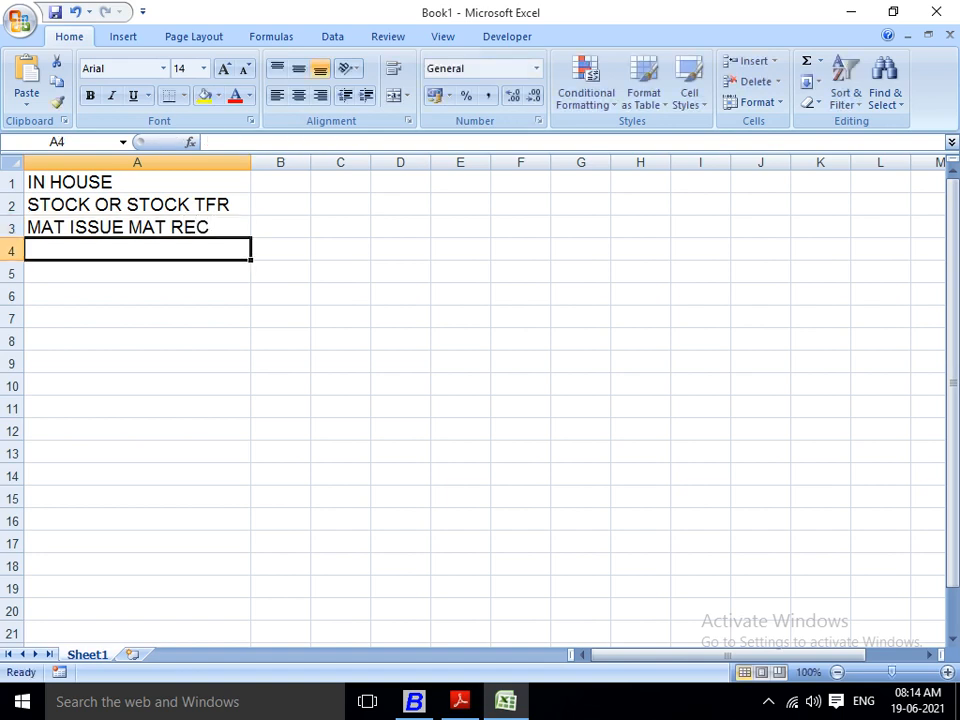
pyautogui.press('Up')
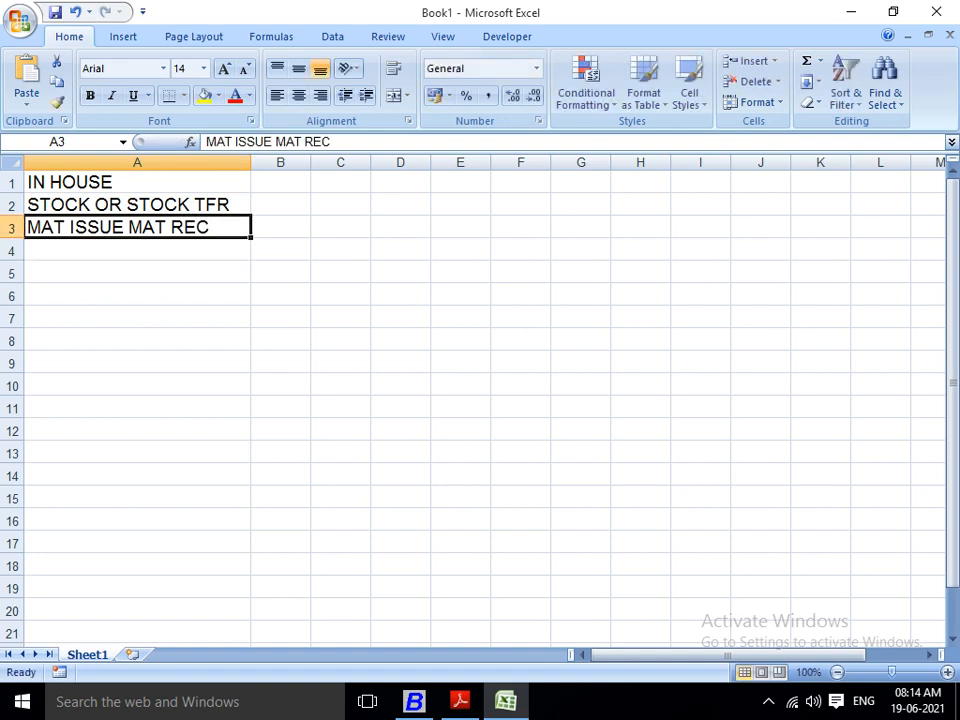
pyautogui.press('Up')
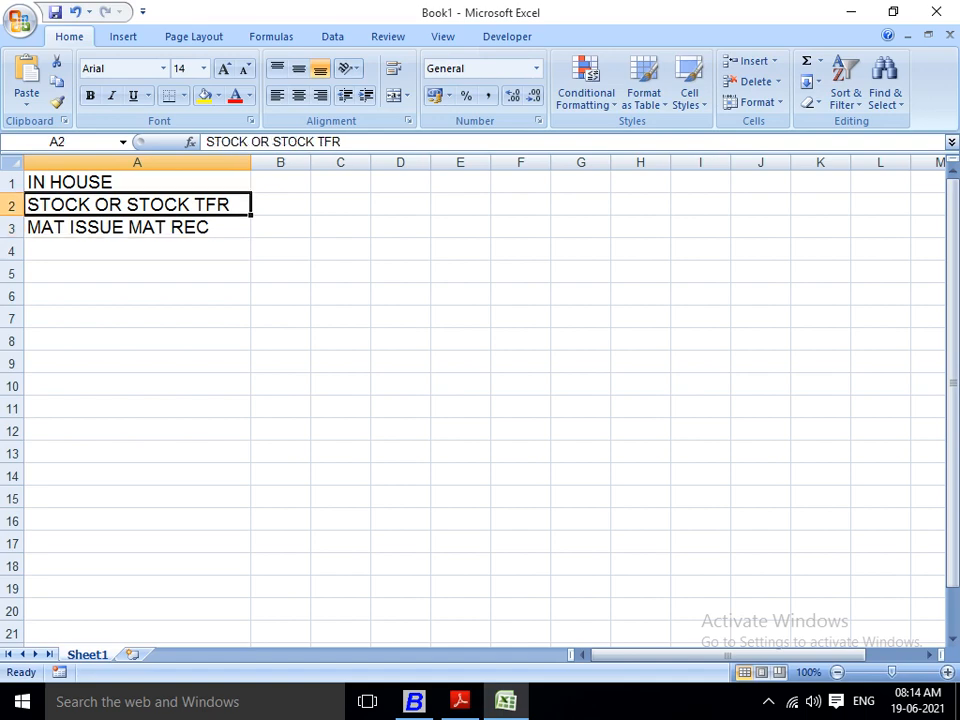
# Step: Switch to Busy and start a new production voucher in the Main series dated 10-04-2021
pyautogui.hotkey('alt', 'Tab')
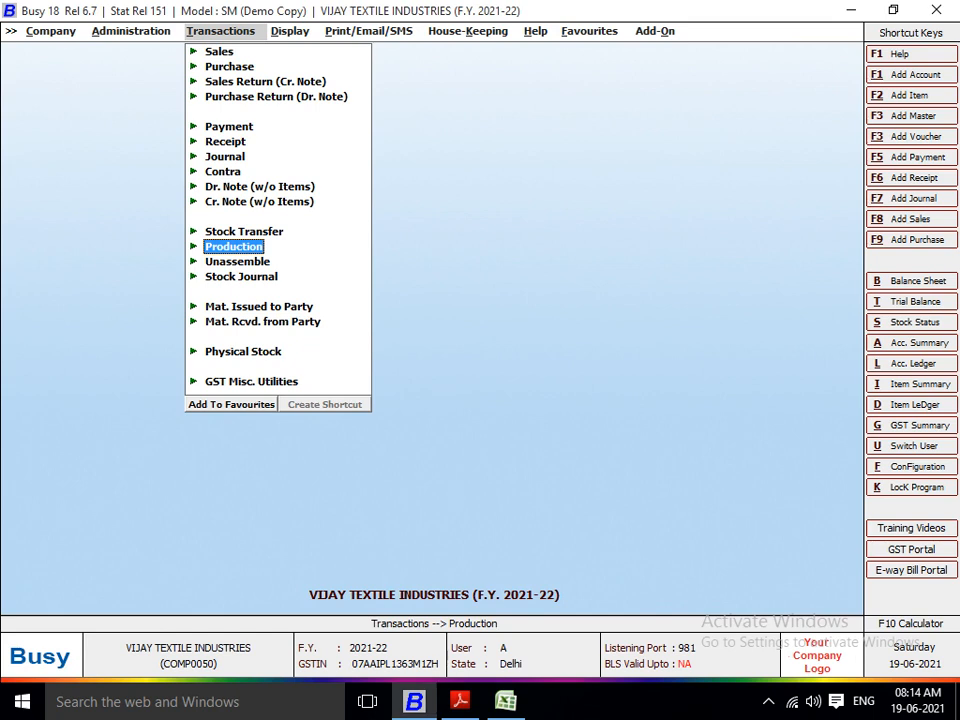
pyautogui.press('Down')
pyautogui.press('Up')
pyautogui.press('Return')
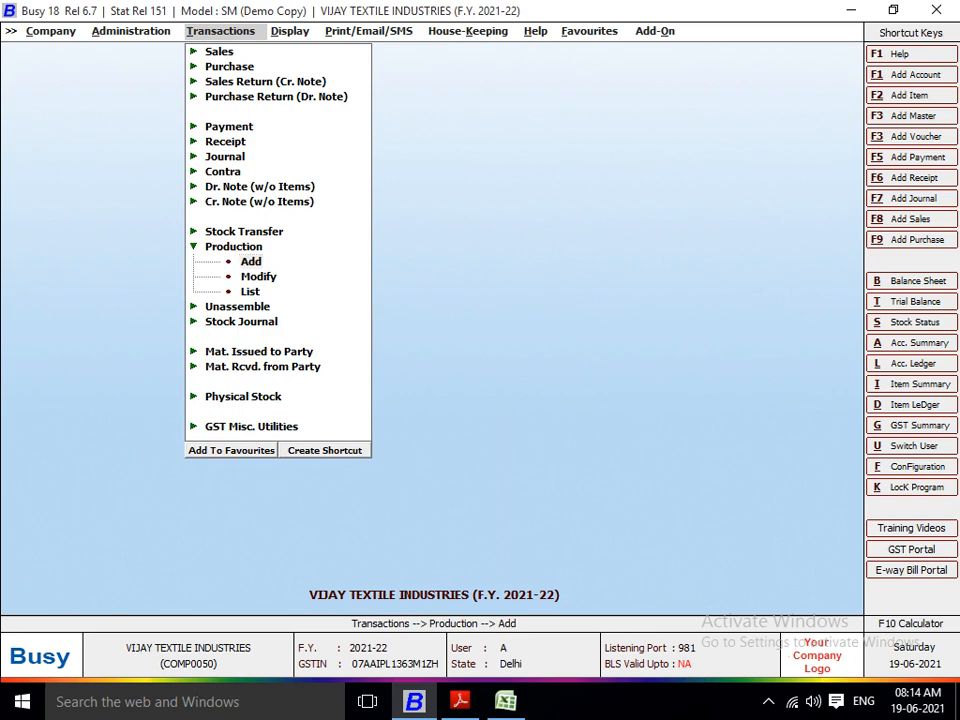
pyautogui.press('Return')
pyautogui.press('Return')
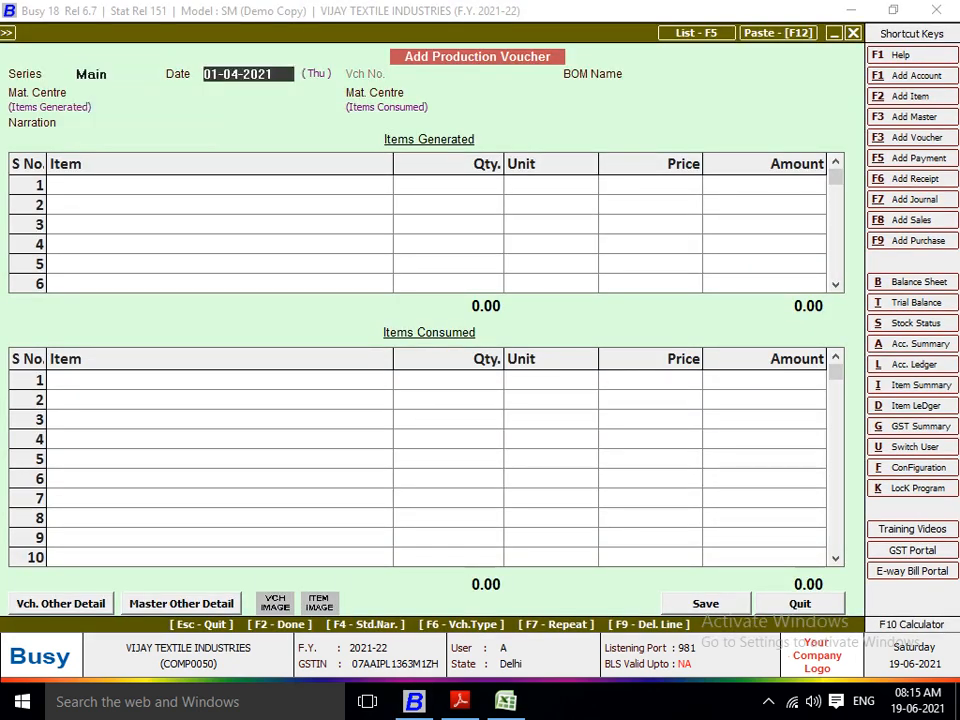
pyautogui.write('10')
pyautogui.press('Return')
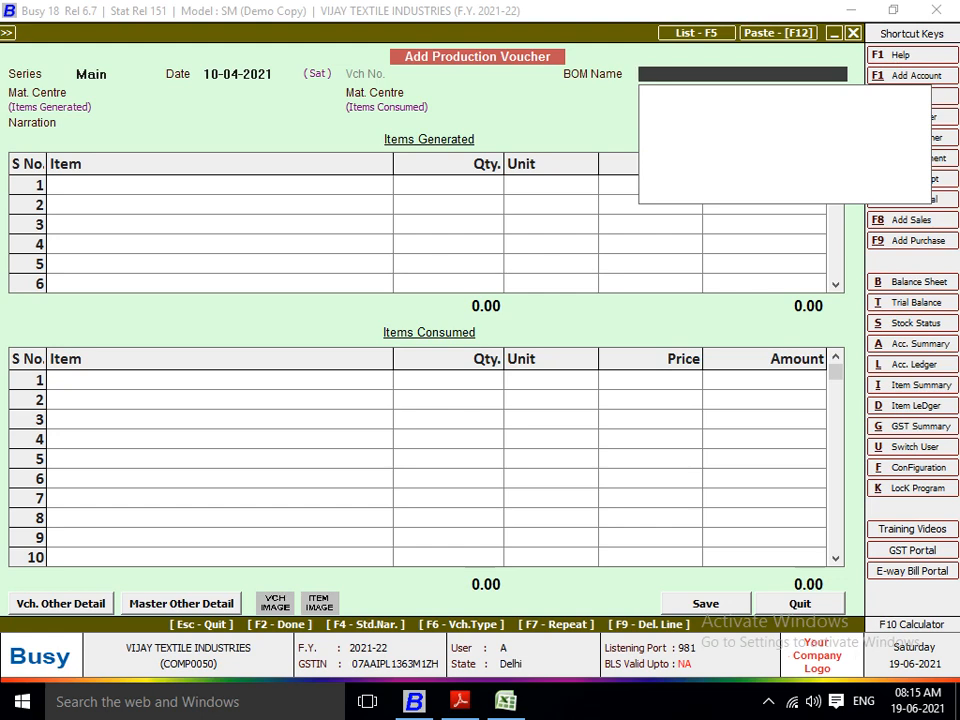
# Step: Start a new bill of material master from the voucher's BOM Name field and name it JEANS ATR882, without an alias
pyautogui.press('F3')
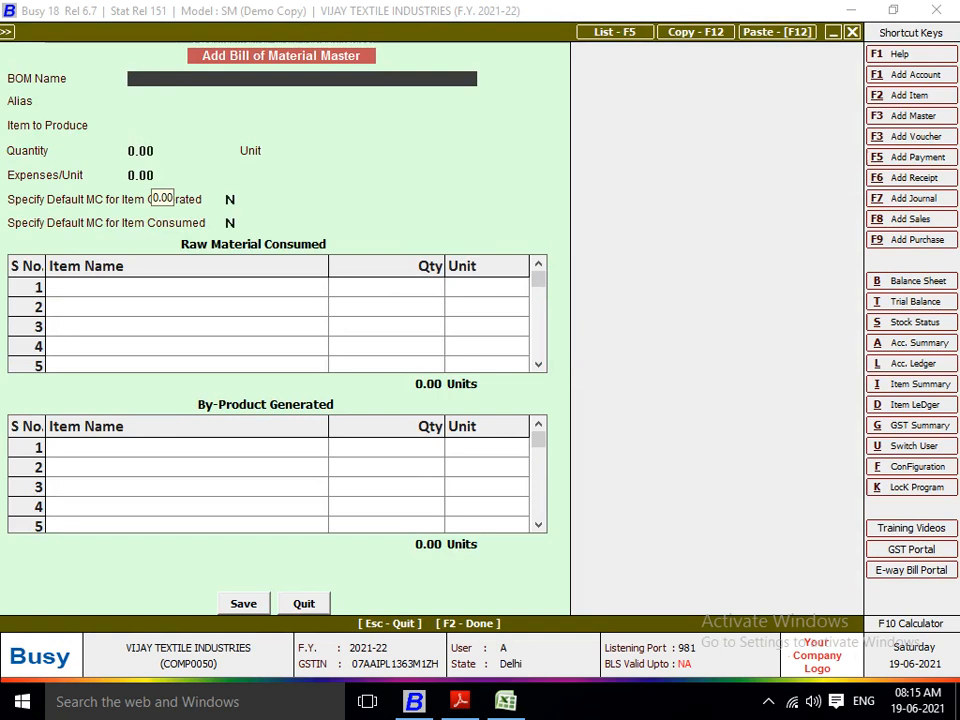
pyautogui.write('JEAN')
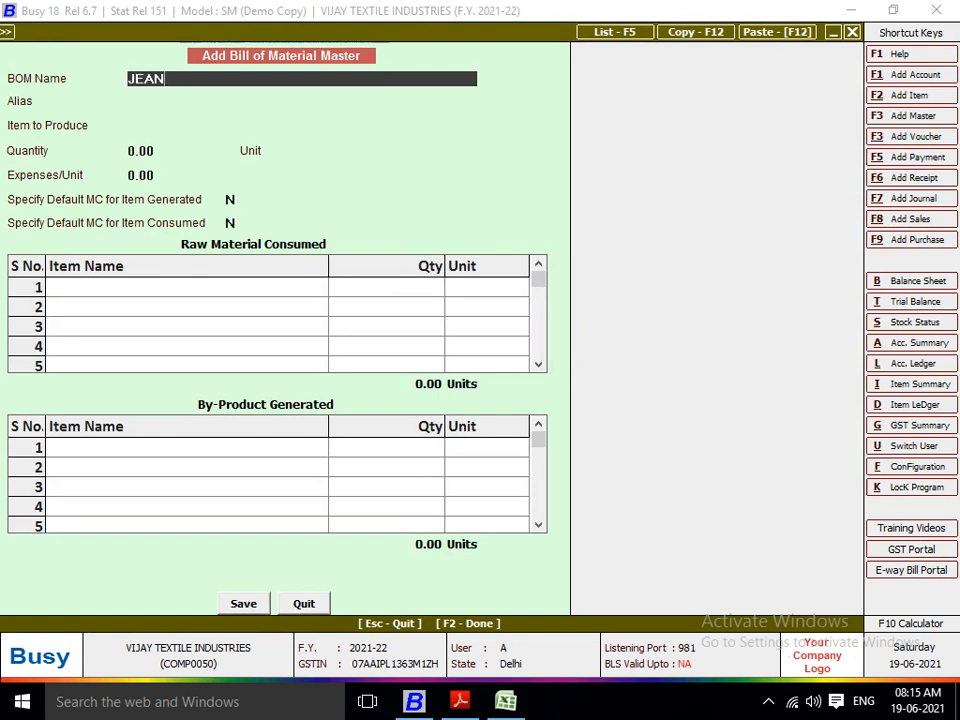
pyautogui.write('S ATR882')
pyautogui.press('Return')
pyautogui.press('Return')
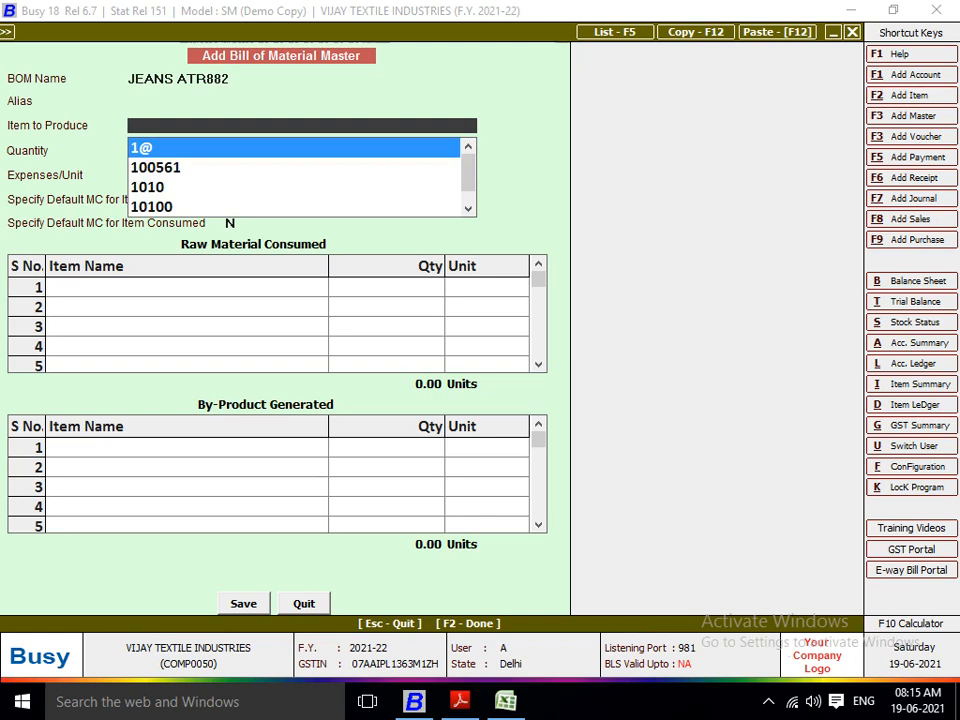
# Step: Start a new item master for the item to produce, with SKY BLUE JEANS 800 as its name and print name
pyautogui.press('Escape')
pyautogui.press('F3')
pyautogui.write('J')
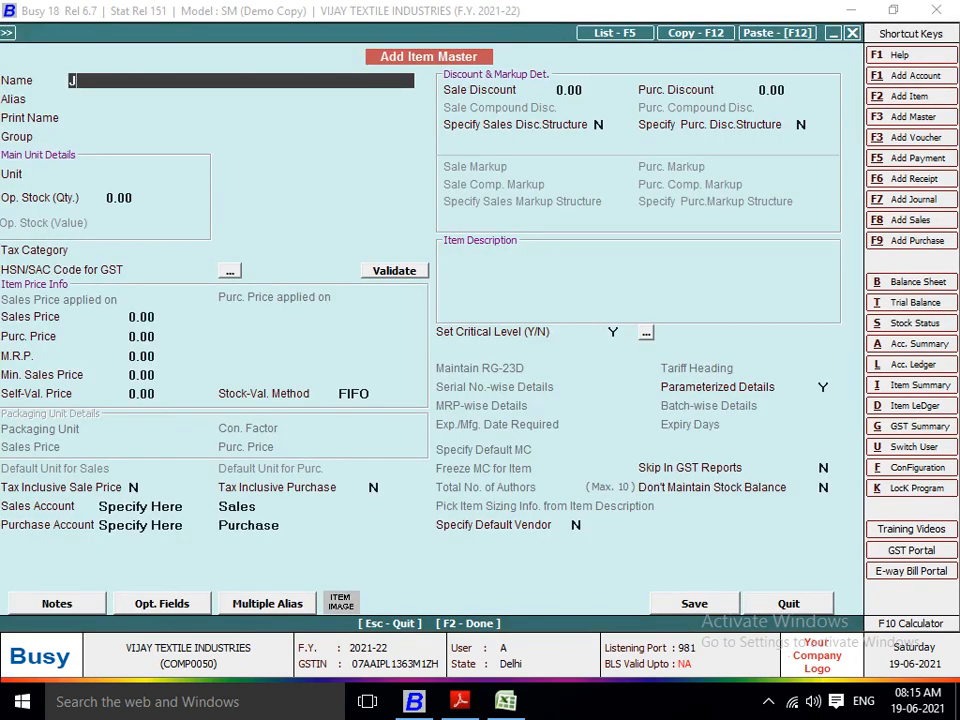
pyautogui.press('BackSpace')
pyautogui.write('SKY BLUE JEANS')
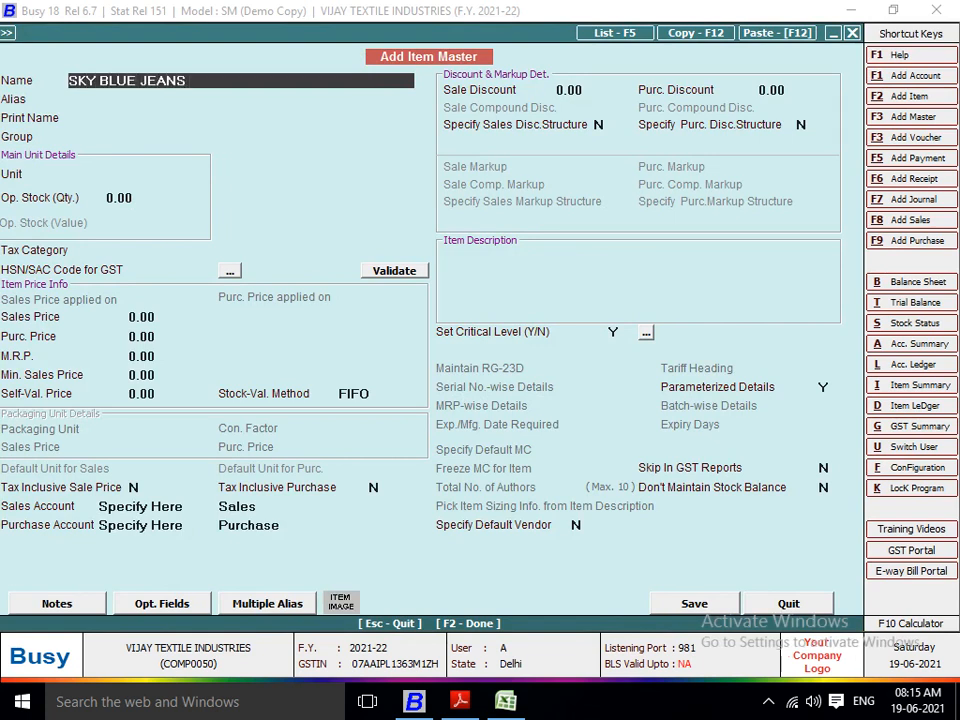
pyautogui.write(' 800')
pyautogui.press('Return')
pyautogui.press('Return')
pyautogui.press('Return')
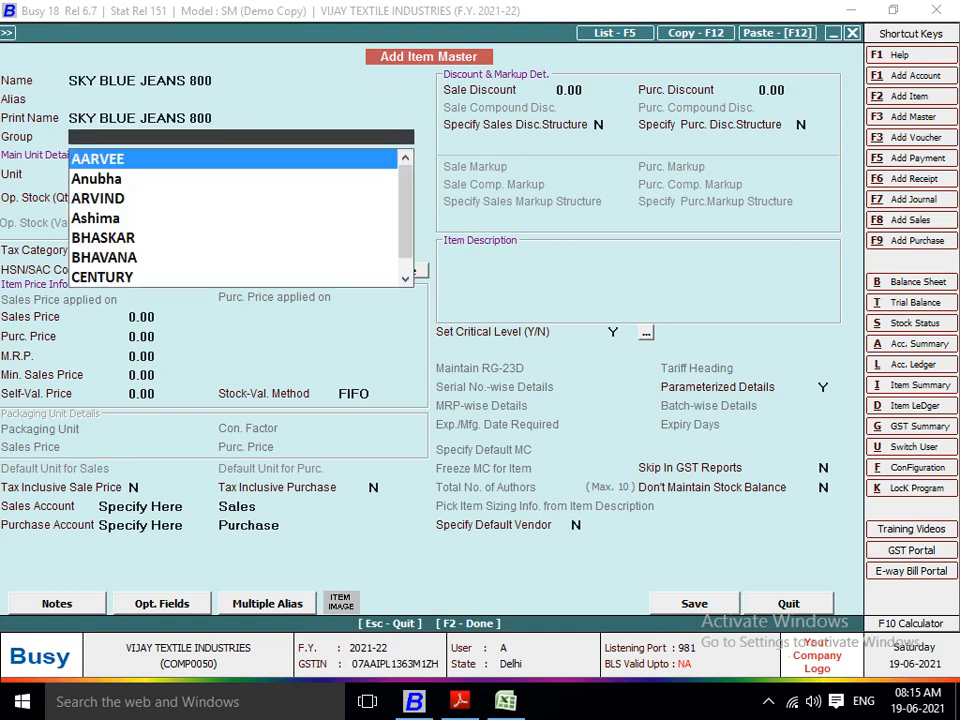
# Step: Create the item group FINISH GOODS under General with the default parameter configuration, and assign it to the SKY BLUE JEANS 800 item
pyautogui.write('F')
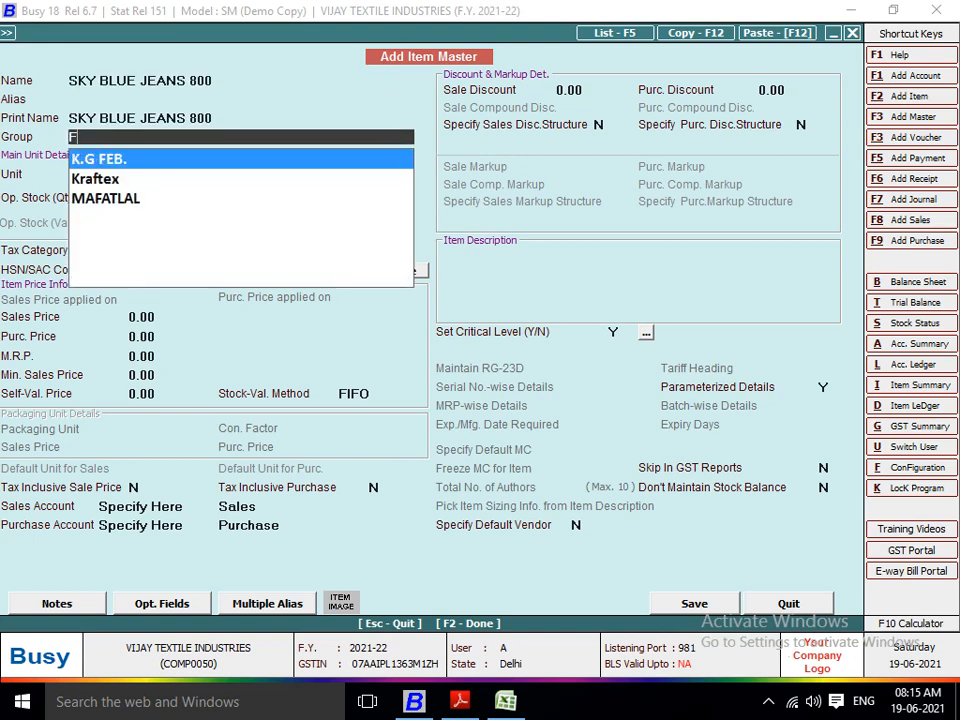
pyautogui.press('F3')
pyautogui.write('FINISH')
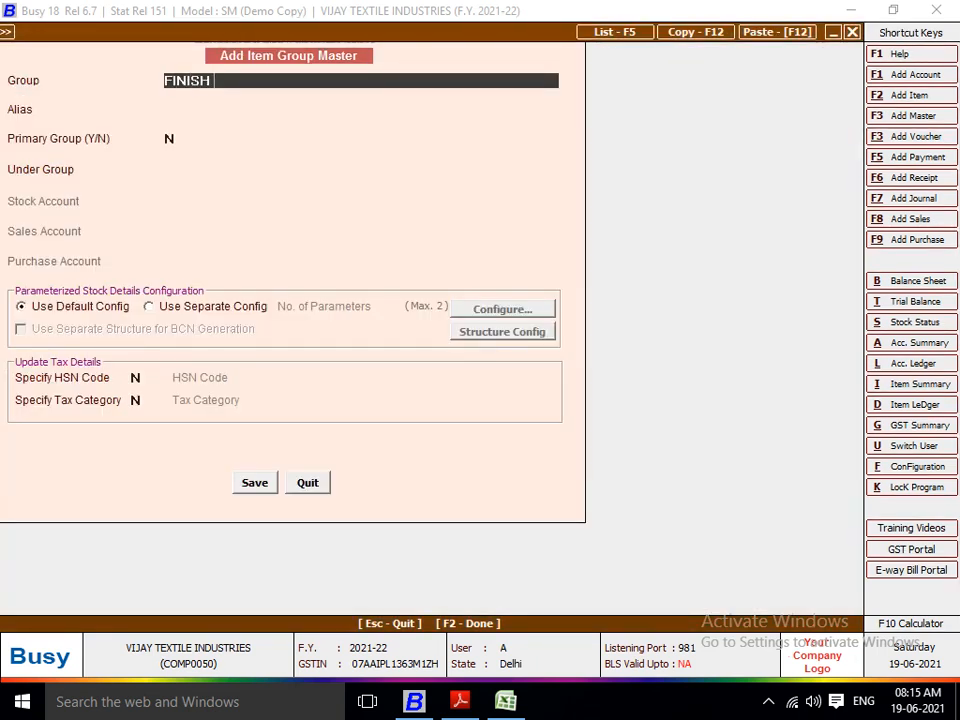
pyautogui.write(' GOODS')
pyautogui.press('Return')
pyautogui.press('Return')
pyautogui.write('G')
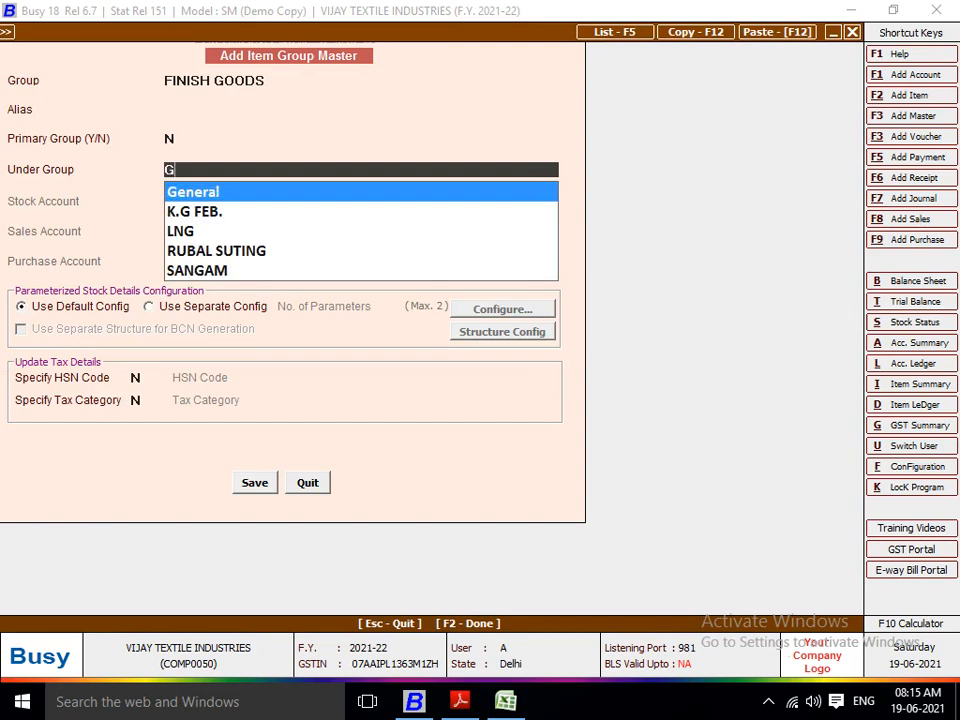
pyautogui.press('Return')
pyautogui.press('Return')
pyautogui.press('Return')
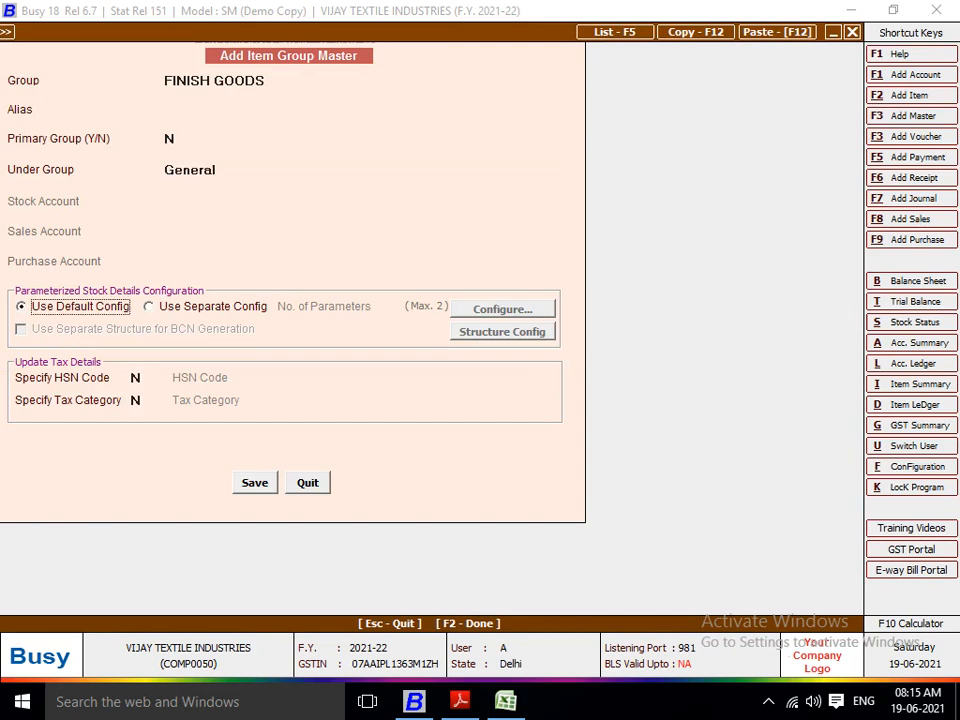
pyautogui.press('Return')
pyautogui.press('Return')
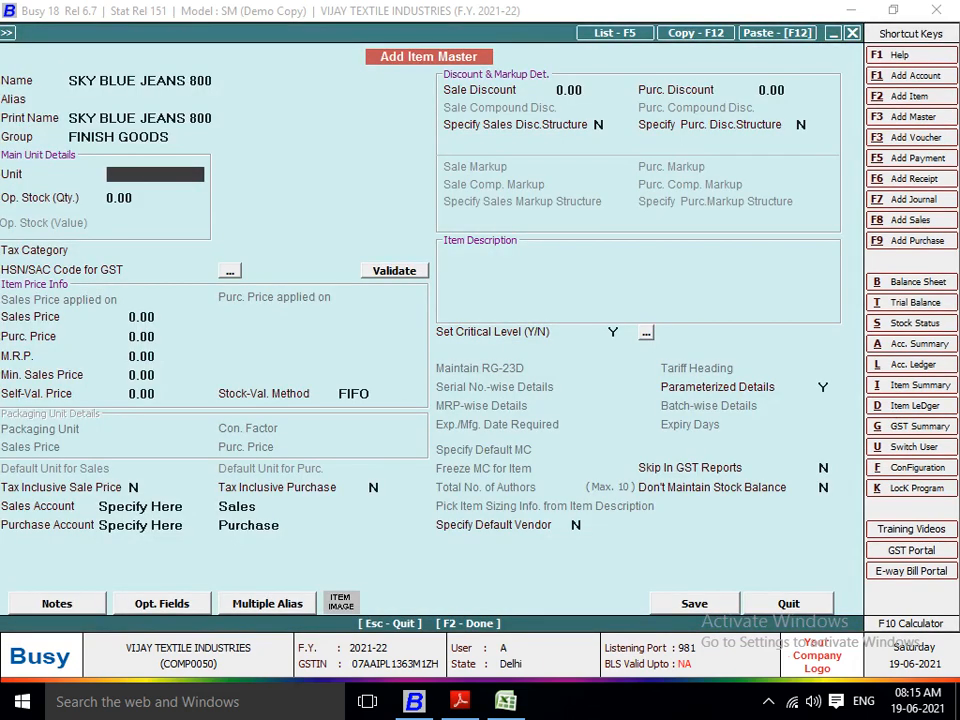
# Step: Modify the FINISH GOODS item group to use a separate parameterized stock configuration with 1 parameter
pyautogui.press('Escape')
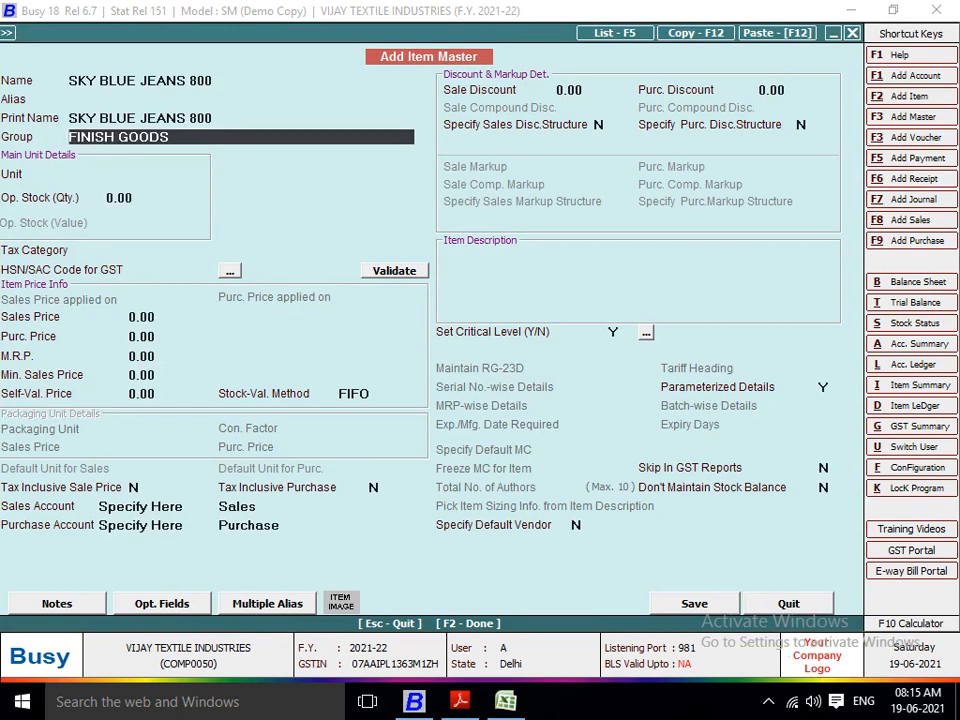
pyautogui.hotkey('alt', 'm')
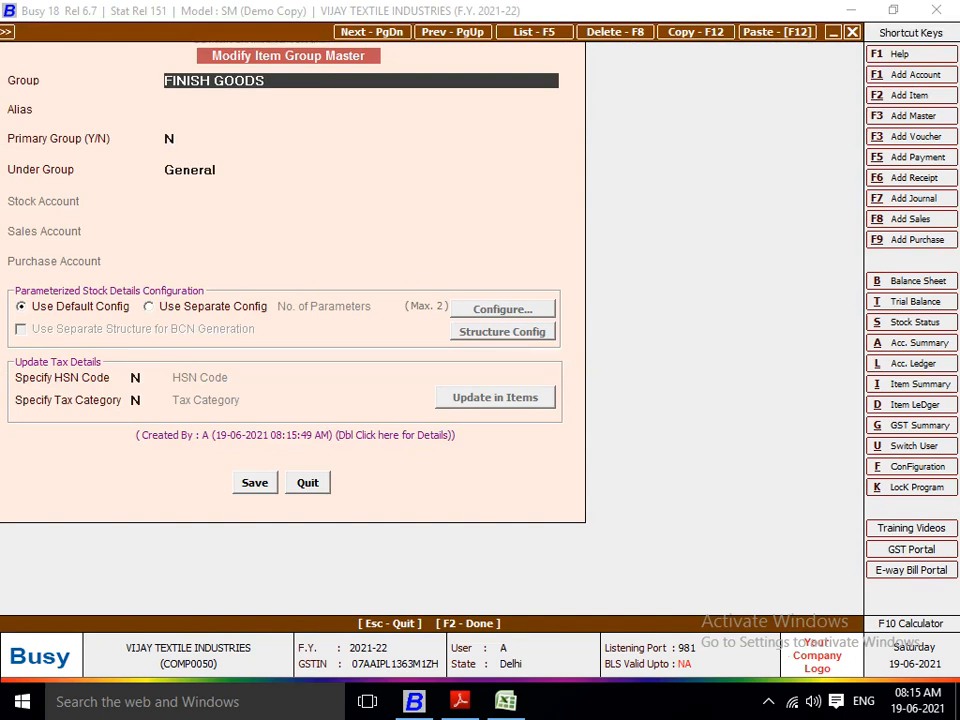
pyautogui.click(150, 307)
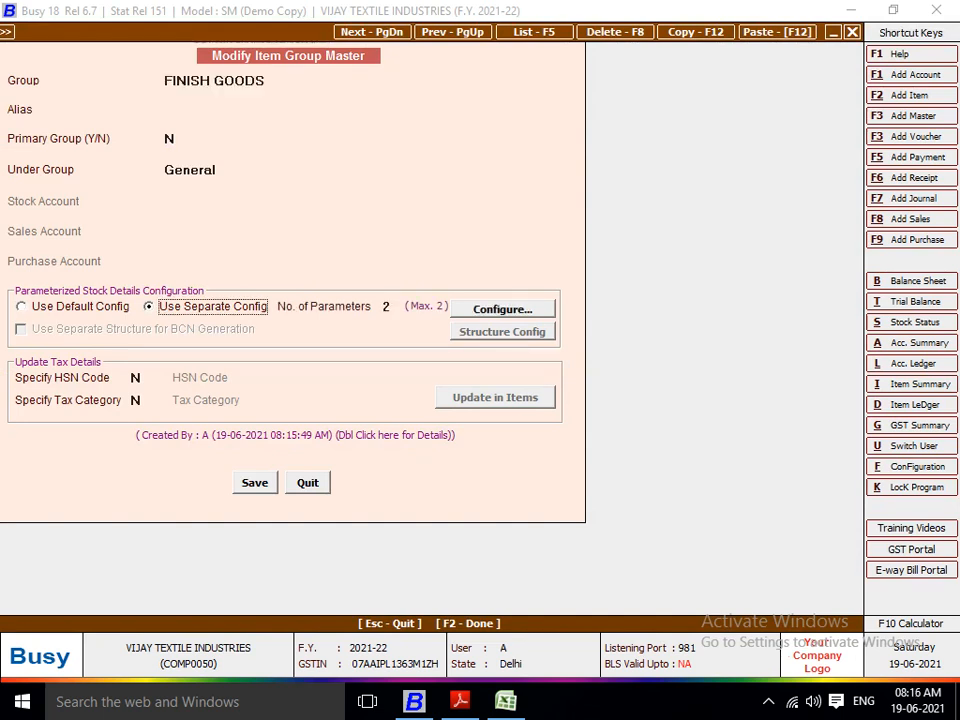
pyautogui.click(22, 307)
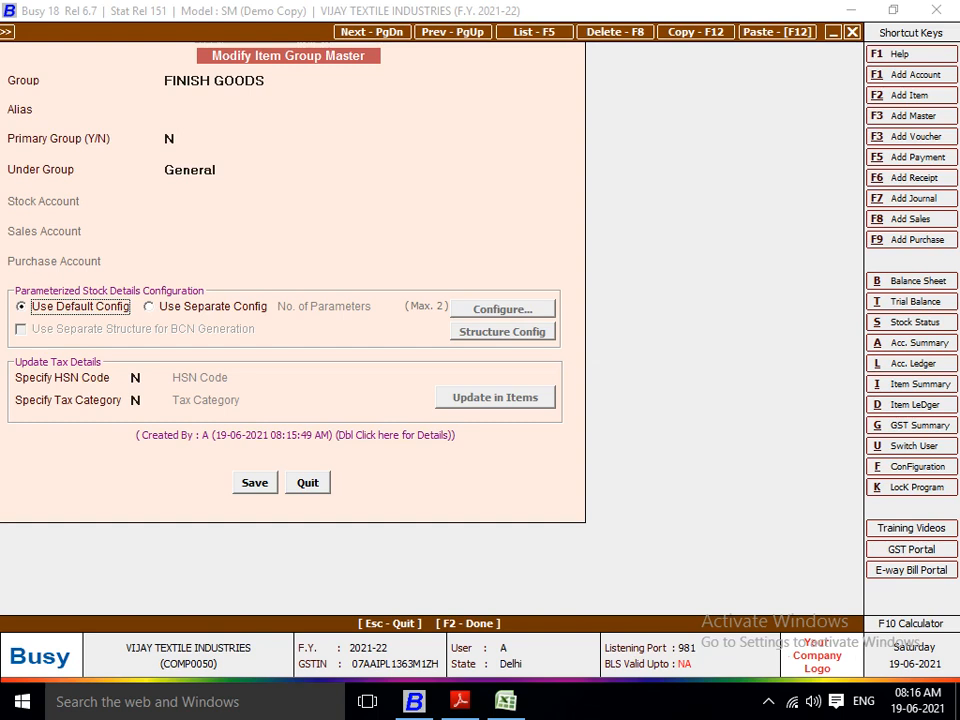
pyautogui.press('Right')
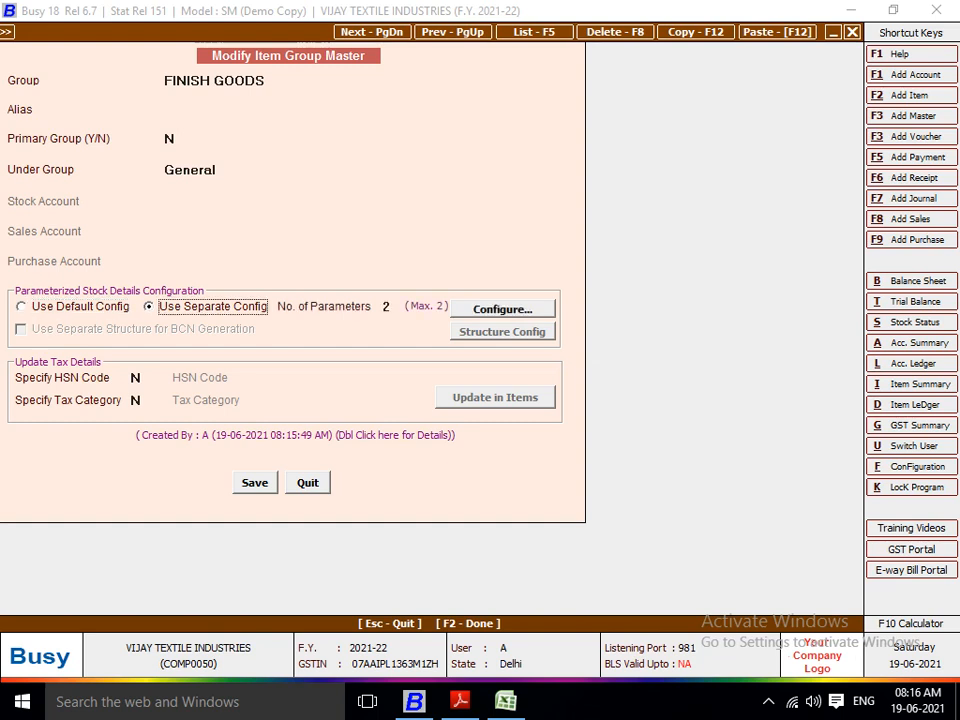
pyautogui.press('Return')
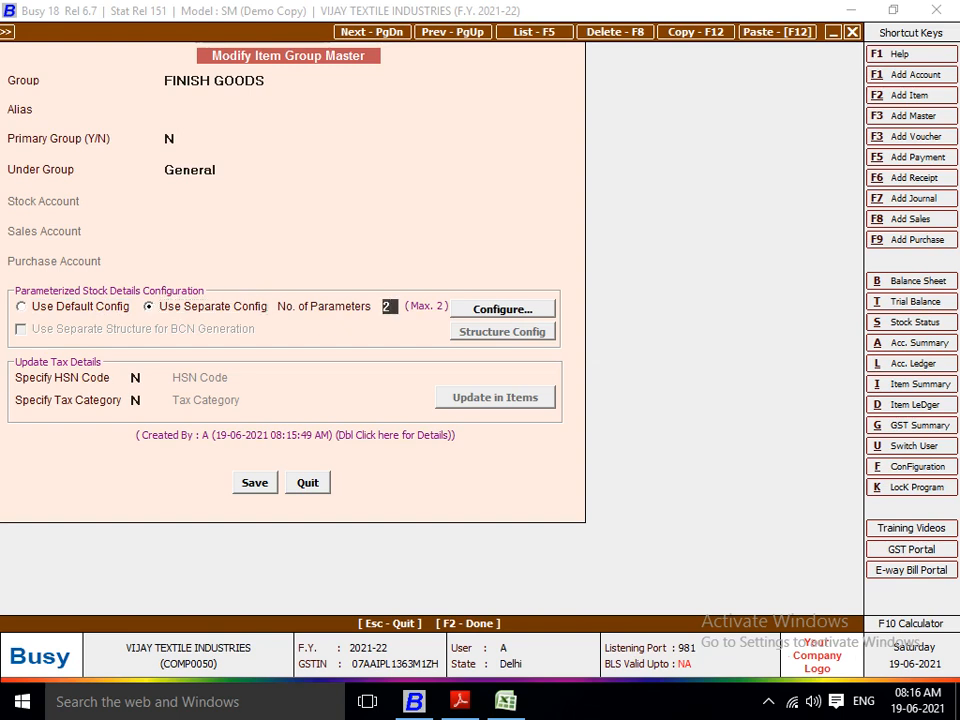
pyautogui.press('BackSpace')
pyautogui.write('1')
pyautogui.press('Return')
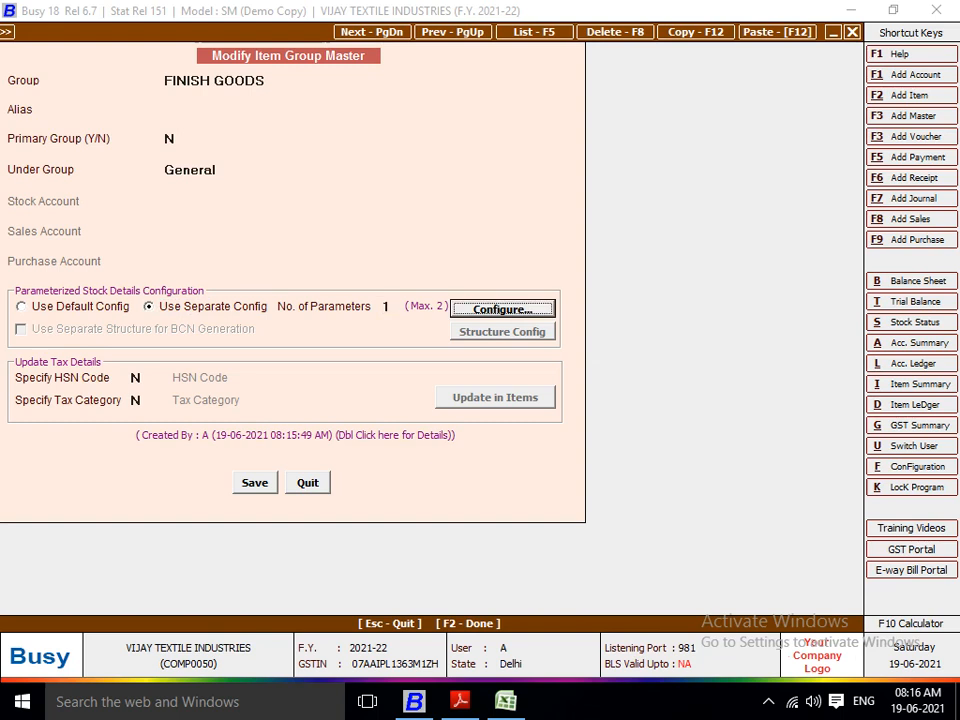
# Step: Name the group's stock parameter SIZE with open entry and 10 characters, and save the FINISH GOODS group
pyautogui.press('Return')
pyautogui.write('S')
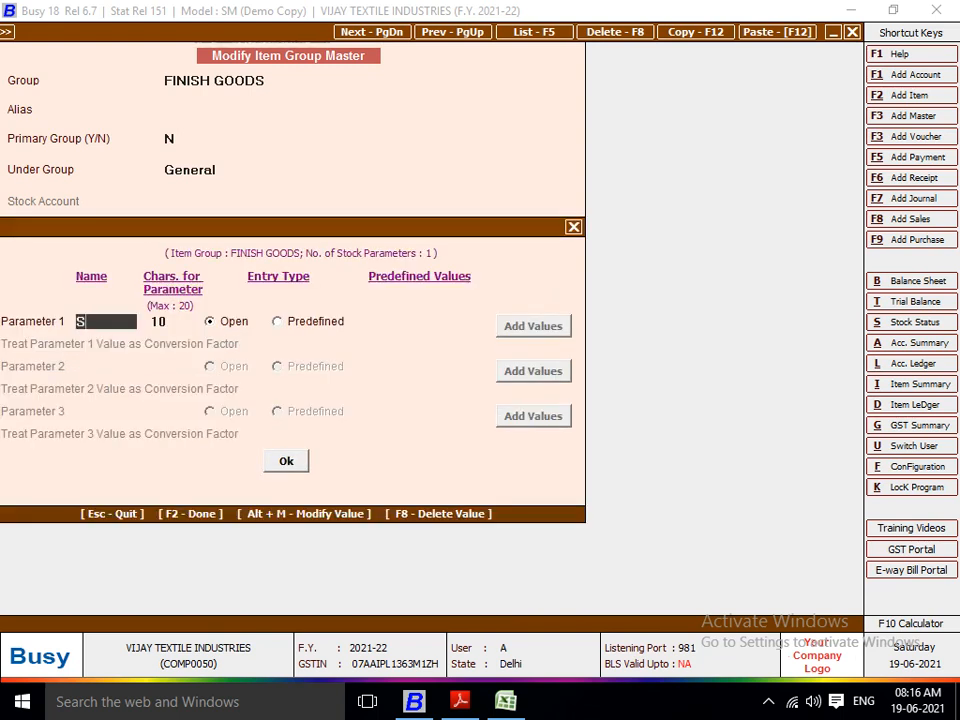
pyautogui.write('IZE')
pyautogui.press('Return')
pyautogui.press('Return')
pyautogui.press('Return')
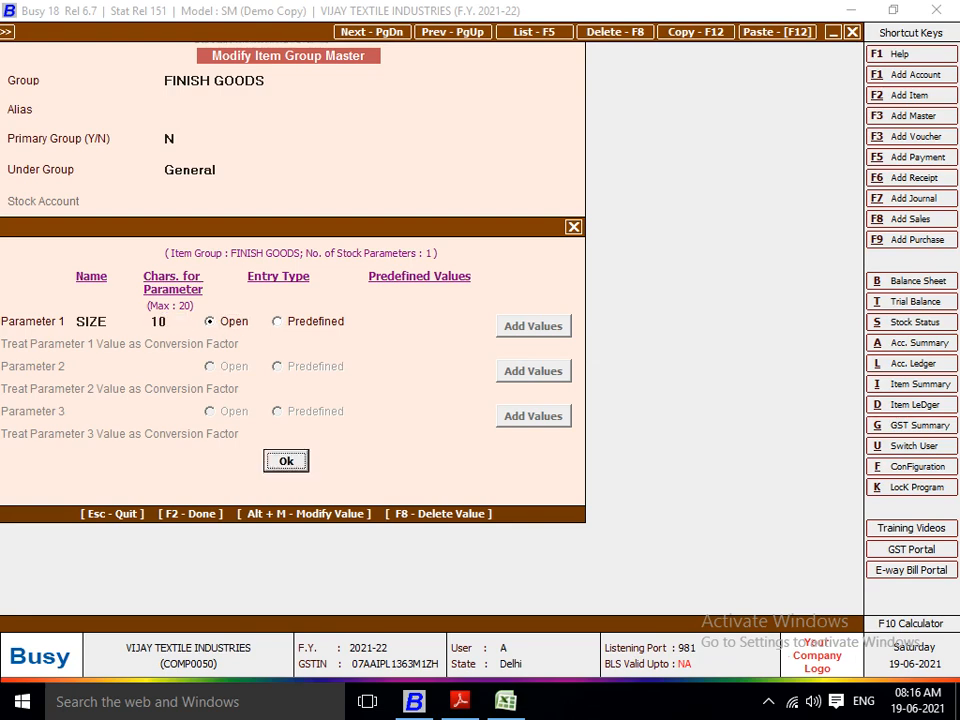
pyautogui.press('Return')
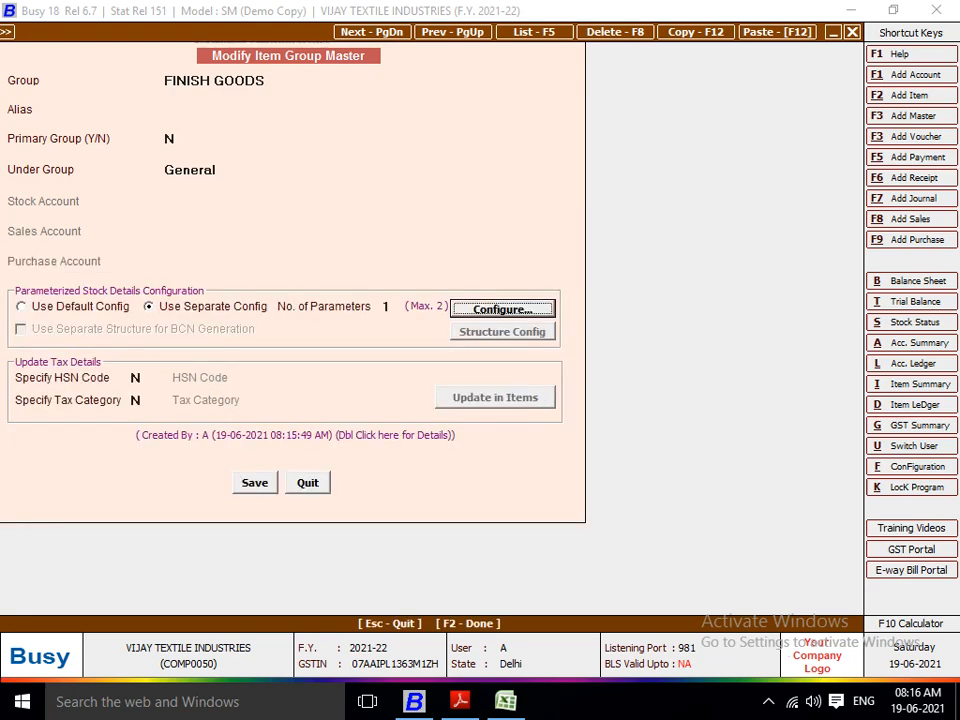
pyautogui.press('F2')
pyautogui.press('Return')
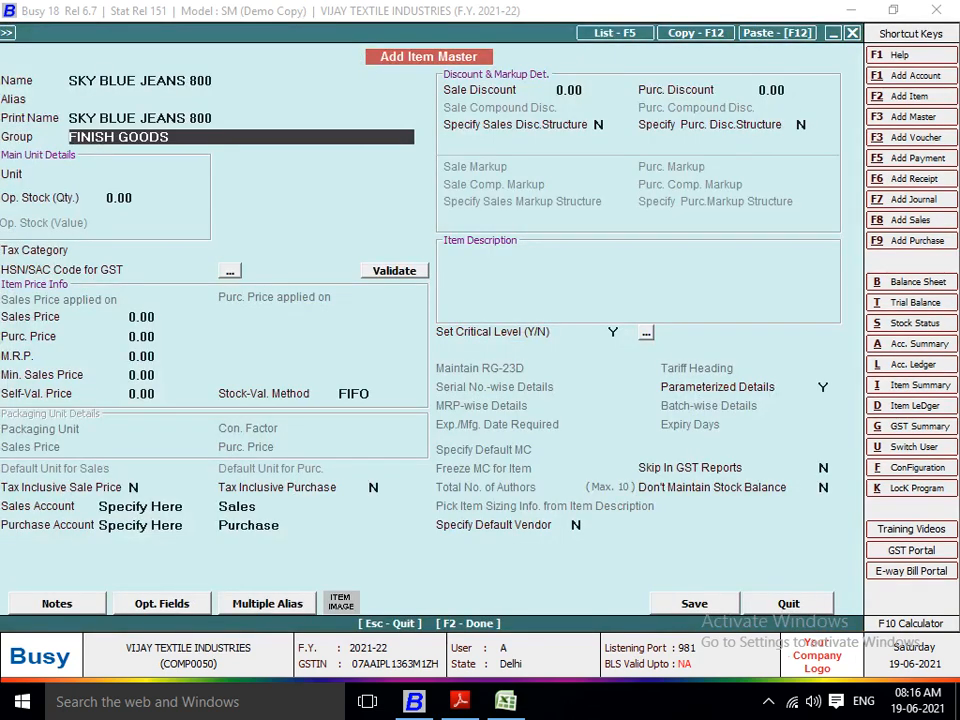
# Step: Give the SKY BLUE JEANS 800 item the unit Pcs., tax category 5% and HSN code 6203, and save it
pyautogui.press('Return')
pyautogui.write('Pcs.')
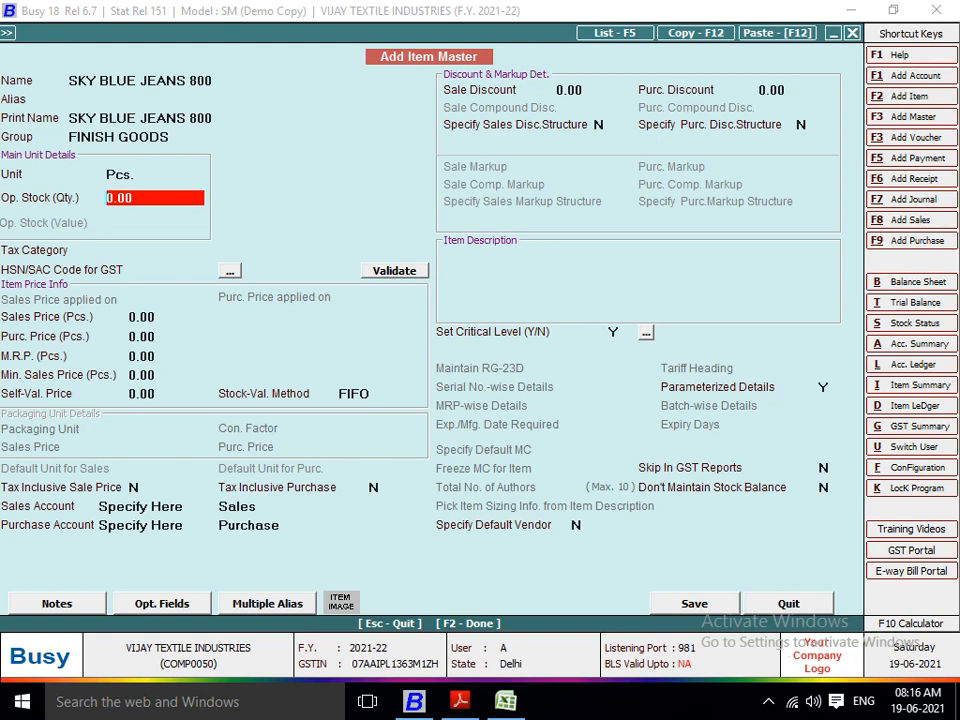
pyautogui.press('Return')
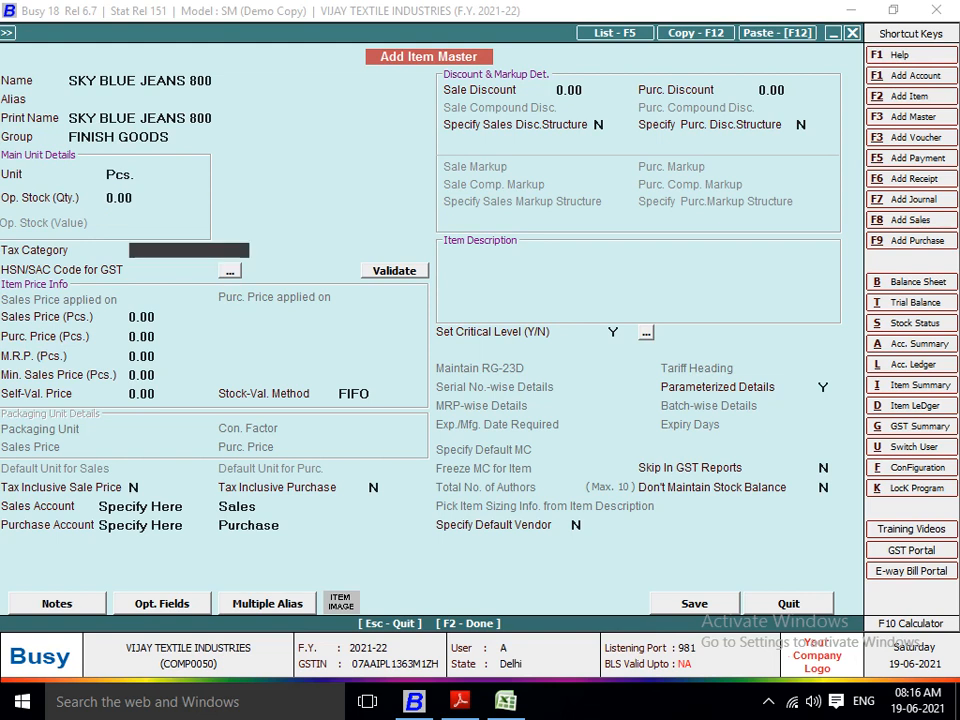
pyautogui.write('5')
pyautogui.press('Return')
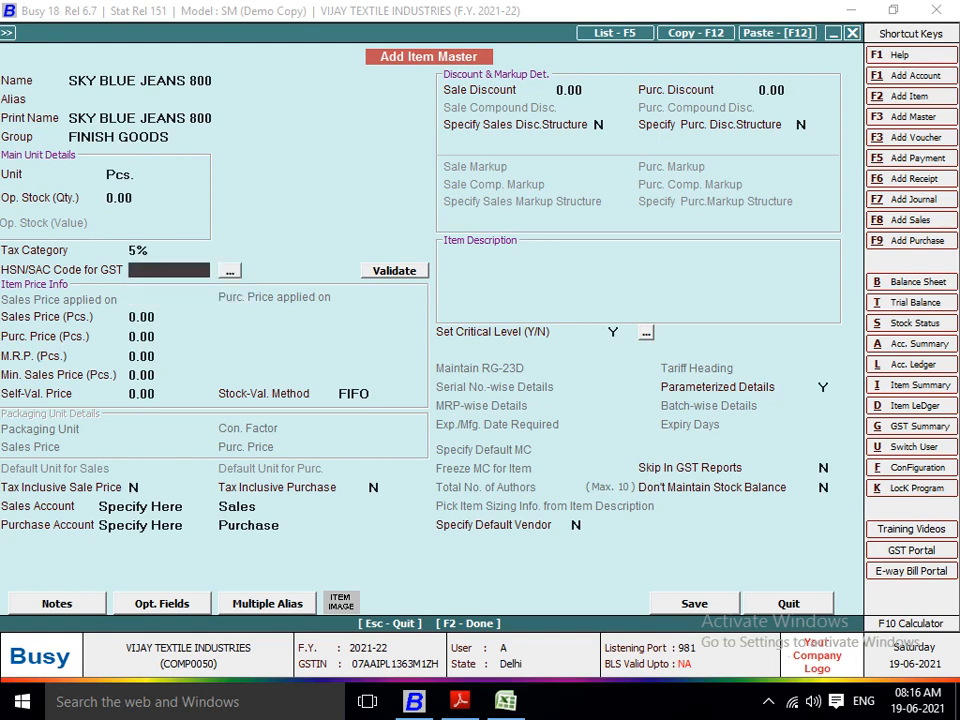
pyautogui.write('6203')
pyautogui.press('Return')
pyautogui.press('Return')
pyautogui.press('Return')
pyautogui.press('Return')
pyautogui.press('Return')
pyautogui.press('Return')
pyautogui.press('Return')
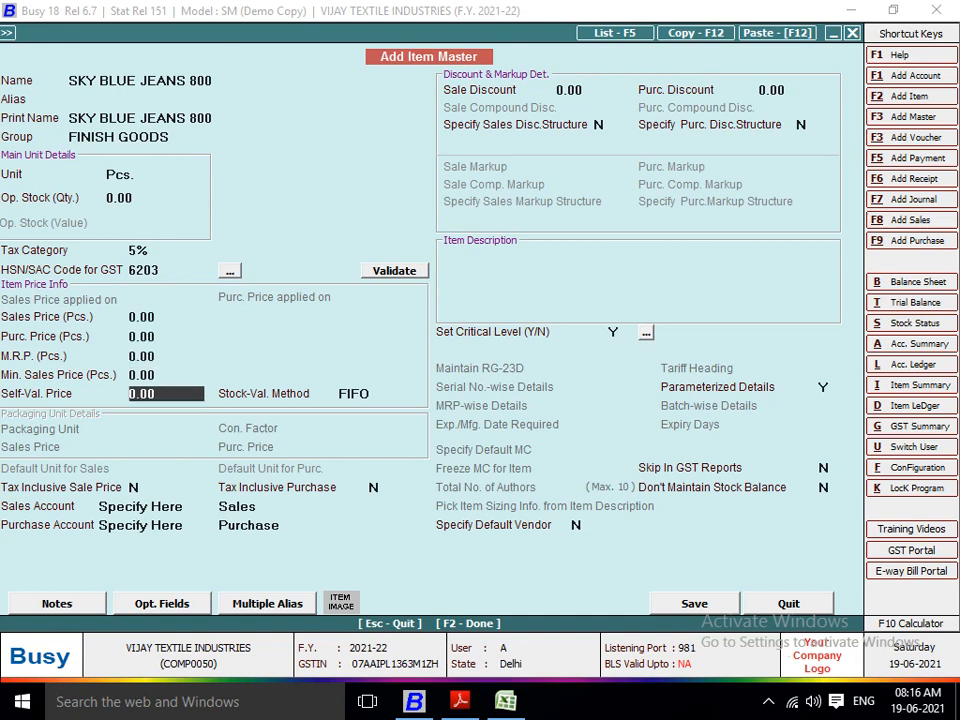
pyautogui.press('F2')
pyautogui.press('Return')
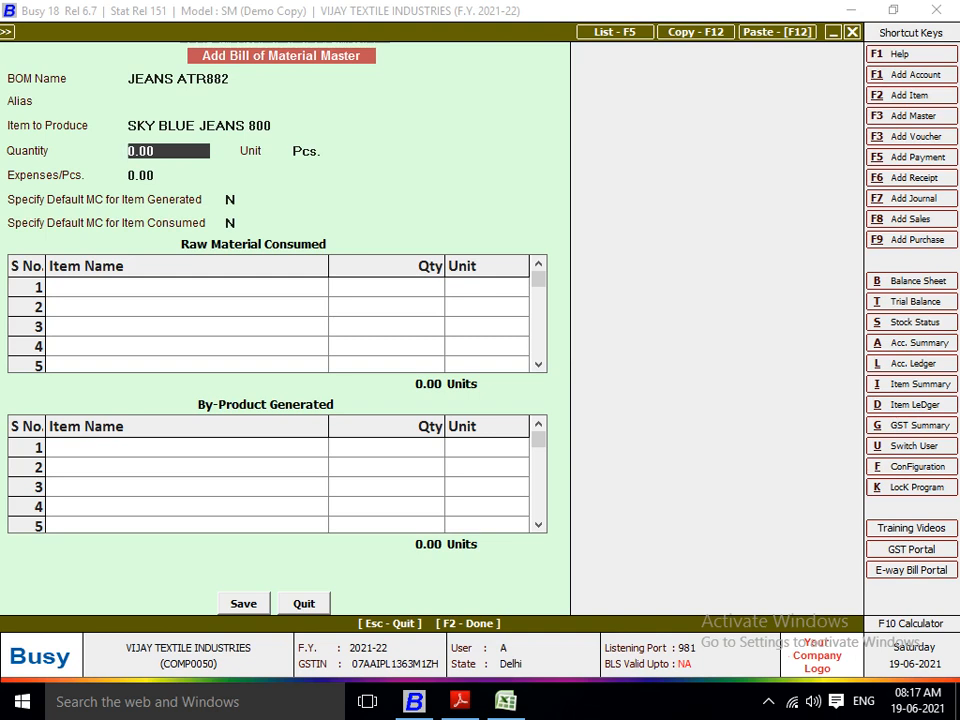
# Step: Set the bill of material's quantity to 1 Pcs. and its expenses per piece to 100
pyautogui.write('1')
pyautogui.press('Return')
pyautogui.press('Return')
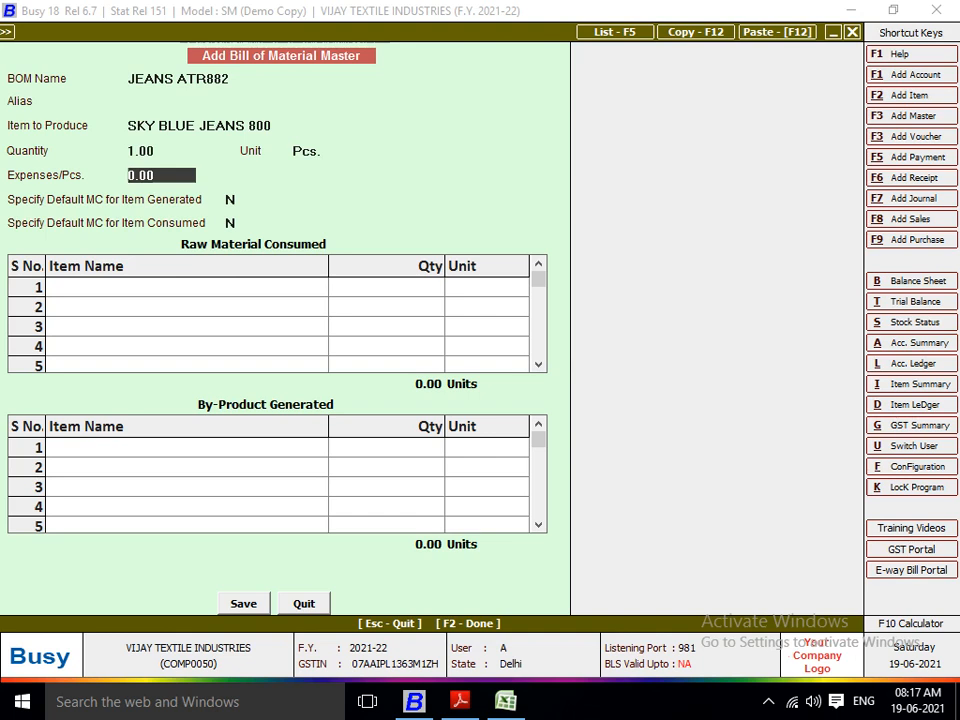
pyautogui.write('100')
pyautogui.press('Return')
# Step: Specify Main Store as the bill of material's default material centre for both the generated and the consumed items
pyautogui.write('Y')
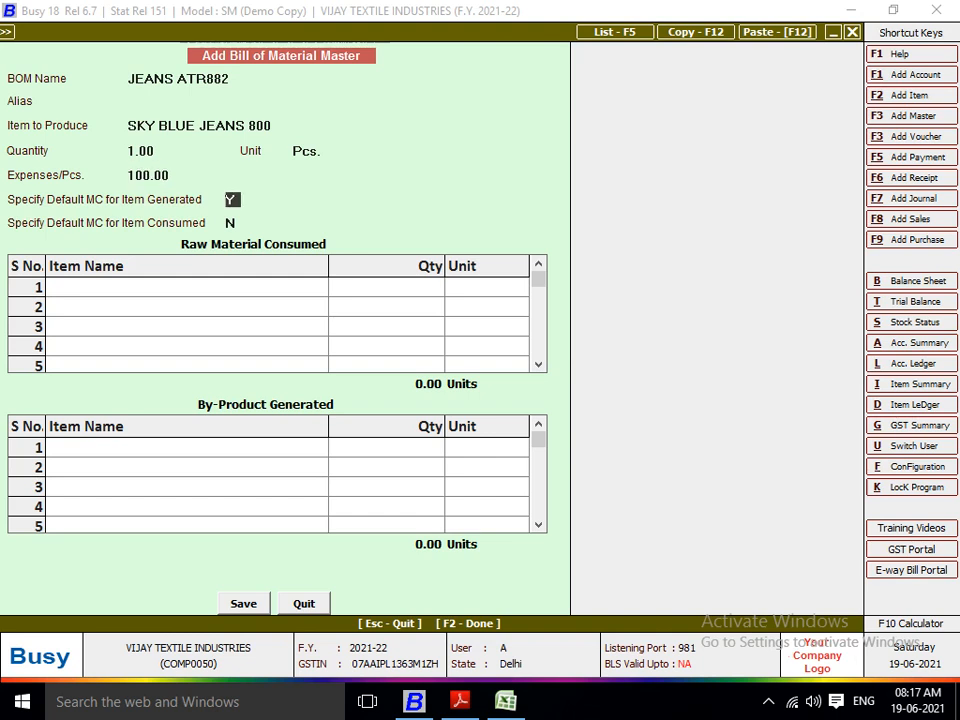
pyautogui.press('Return')
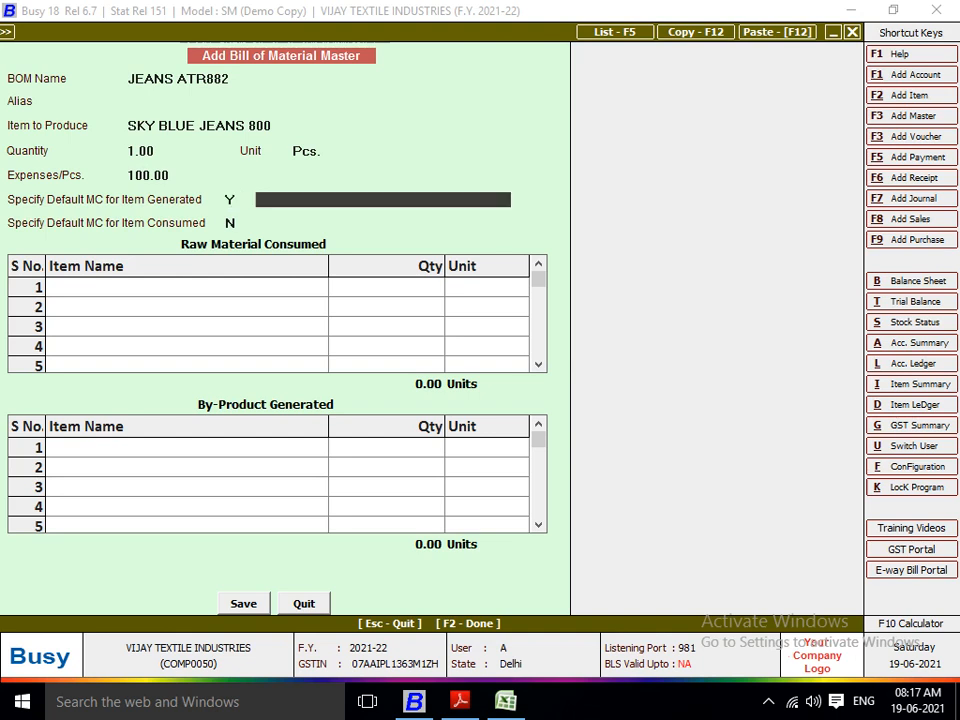
pyautogui.write('M')
pyautogui.press('Return')
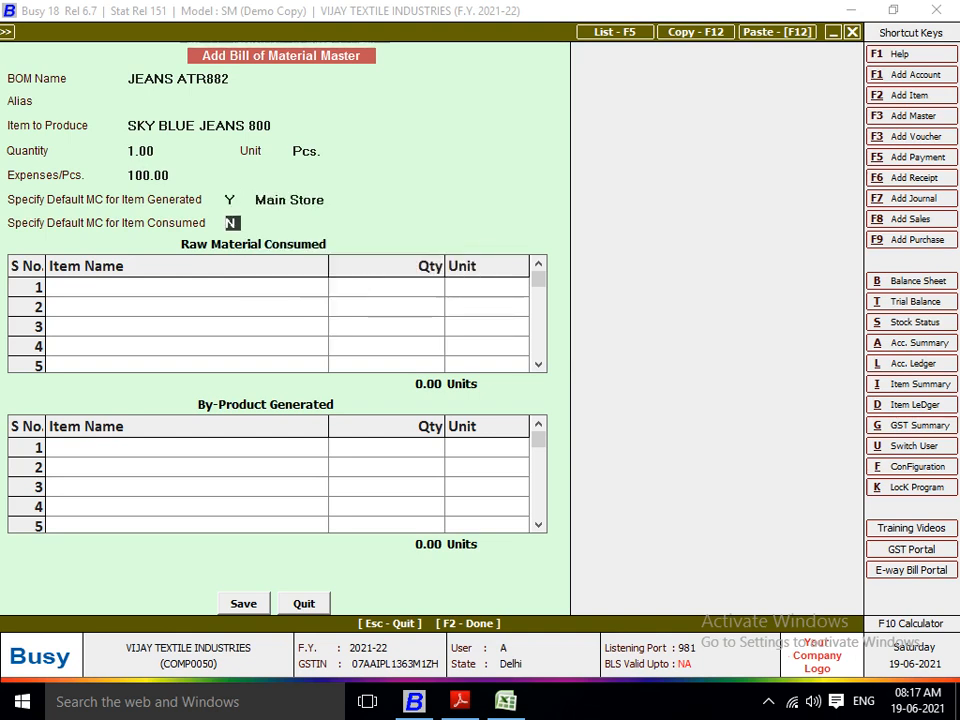
pyautogui.write('Y')
pyautogui.press('Return')
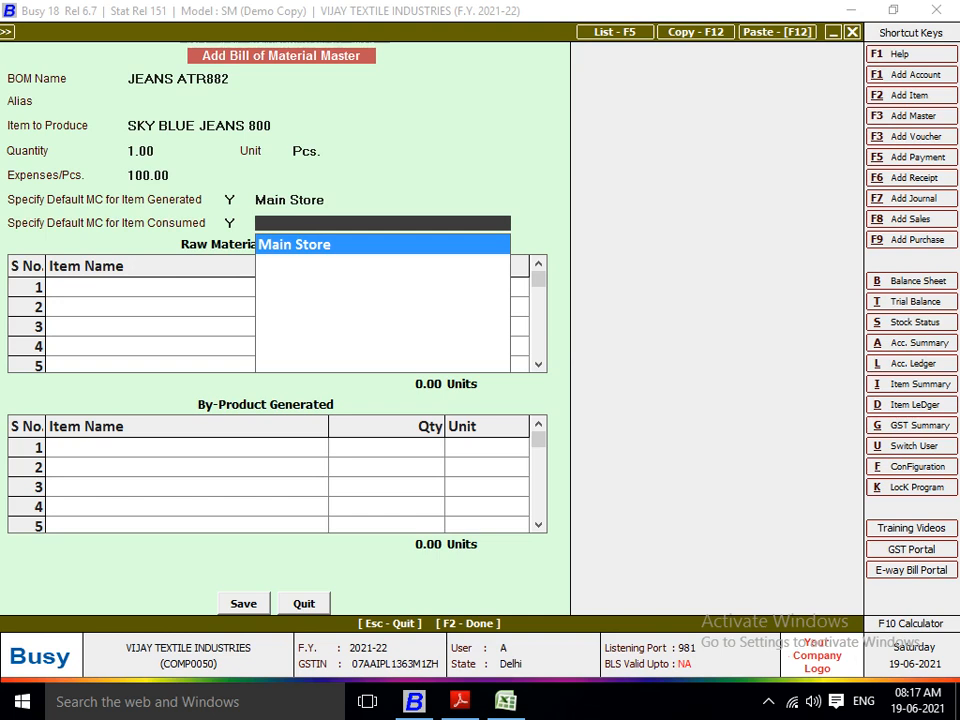
pyautogui.press('Return')
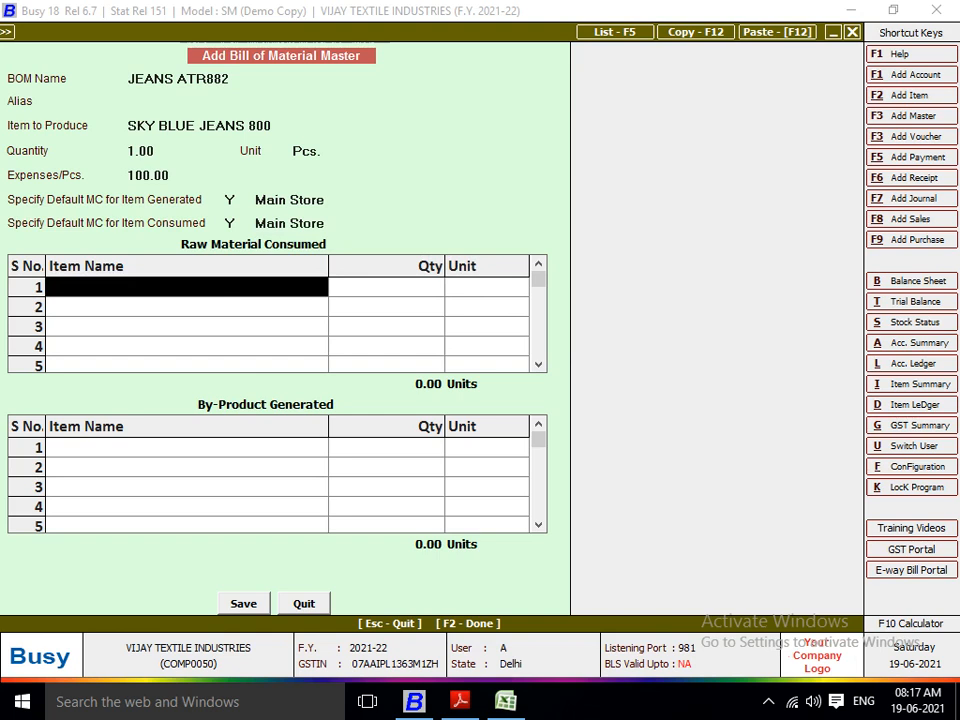
# Step: Add raw material 7623 with a quantity of 1.15 Metre, leave by-products empty, and save the bill of material
pyautogui.write('76')
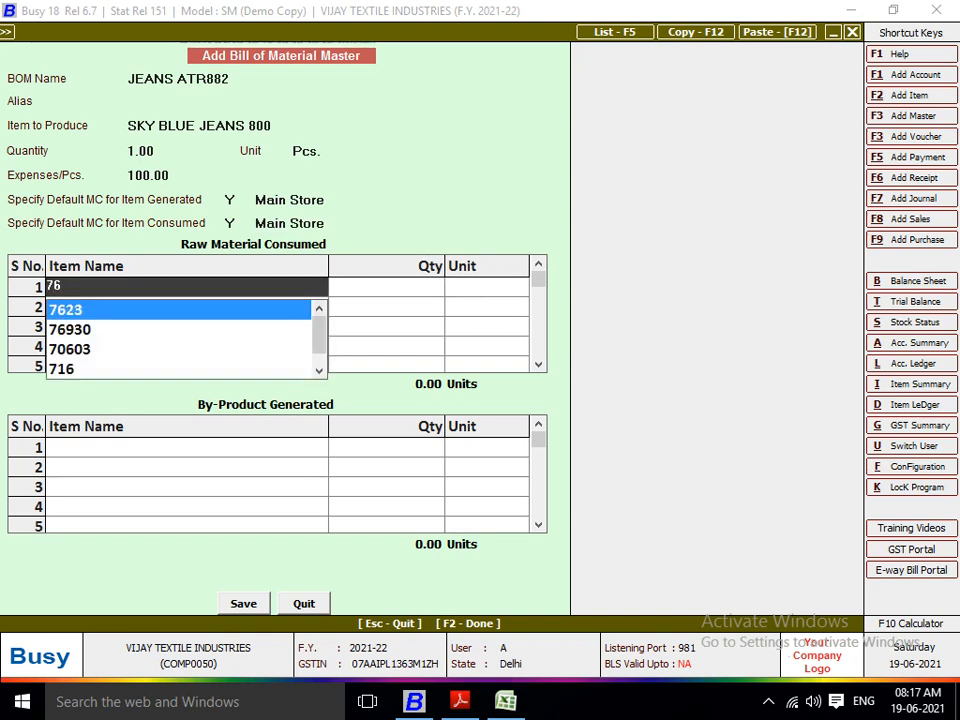
pyautogui.press('Return')
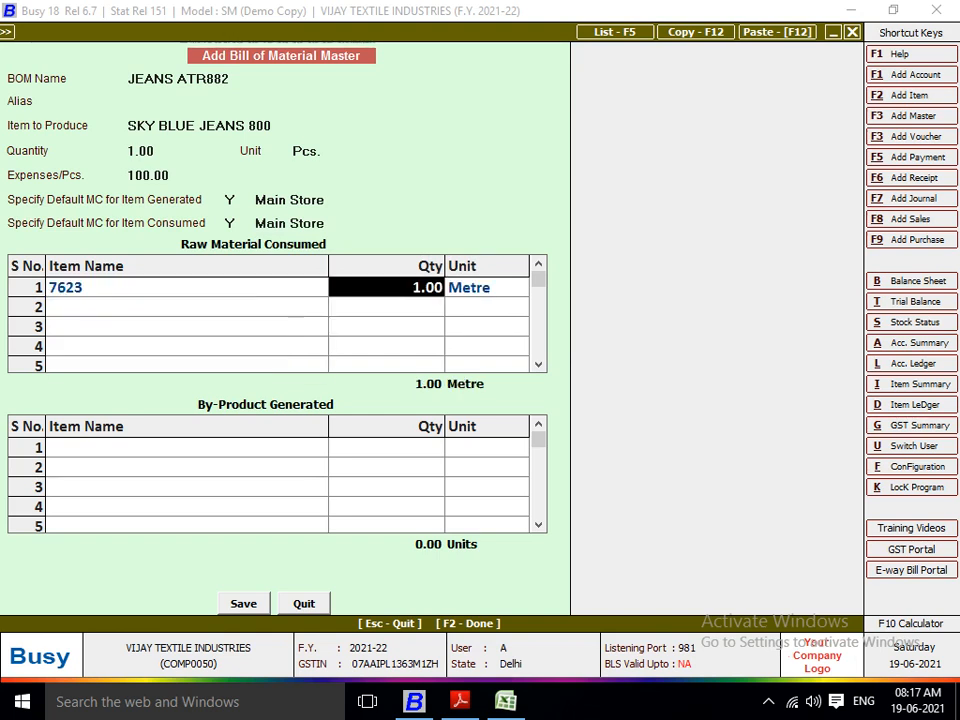
pyautogui.write('1')
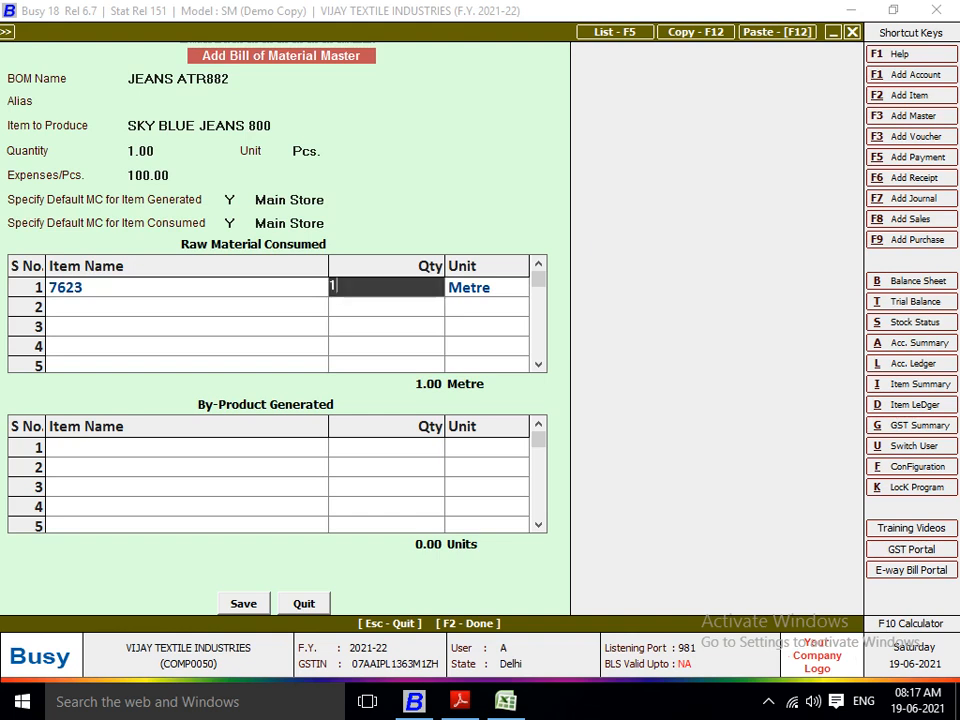
pyautogui.write('.15')
pyautogui.press('Return')
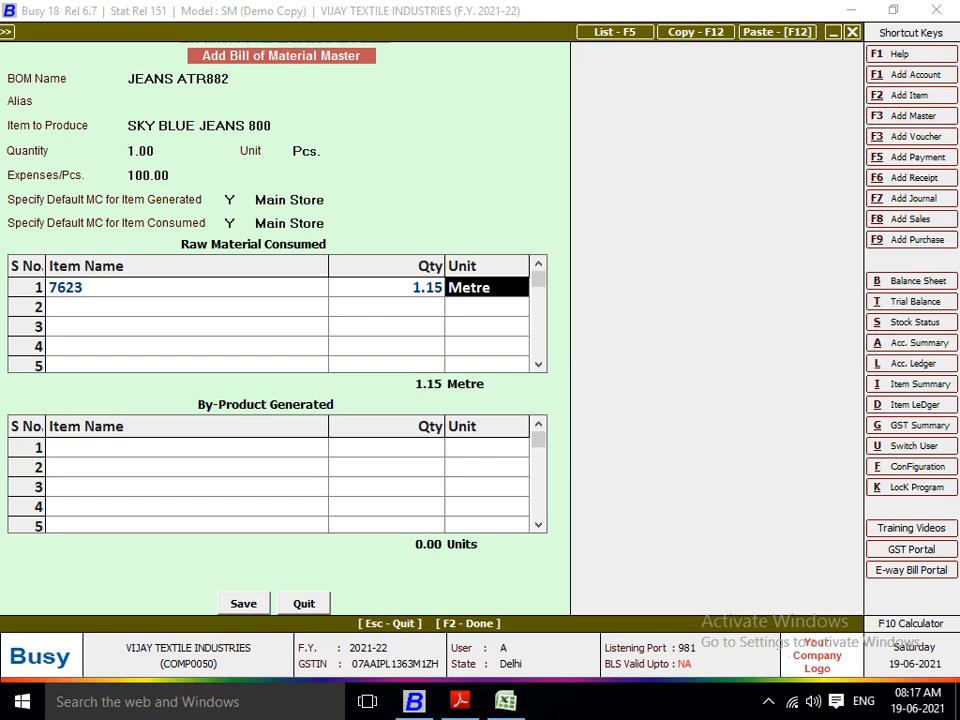
pyautogui.press('Return')
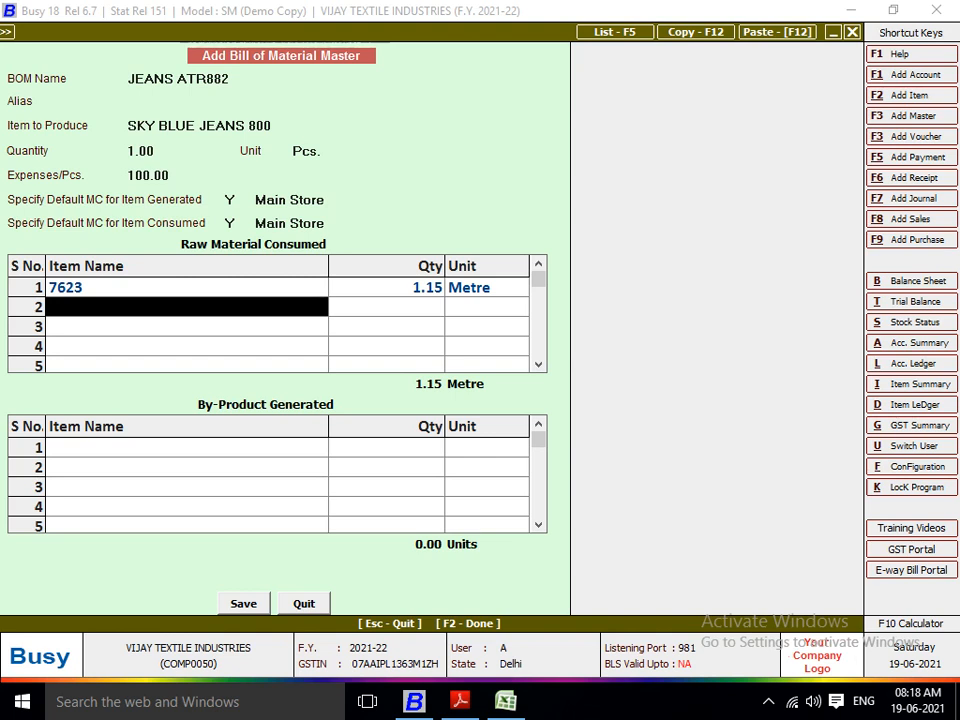
pyautogui.press('Return')
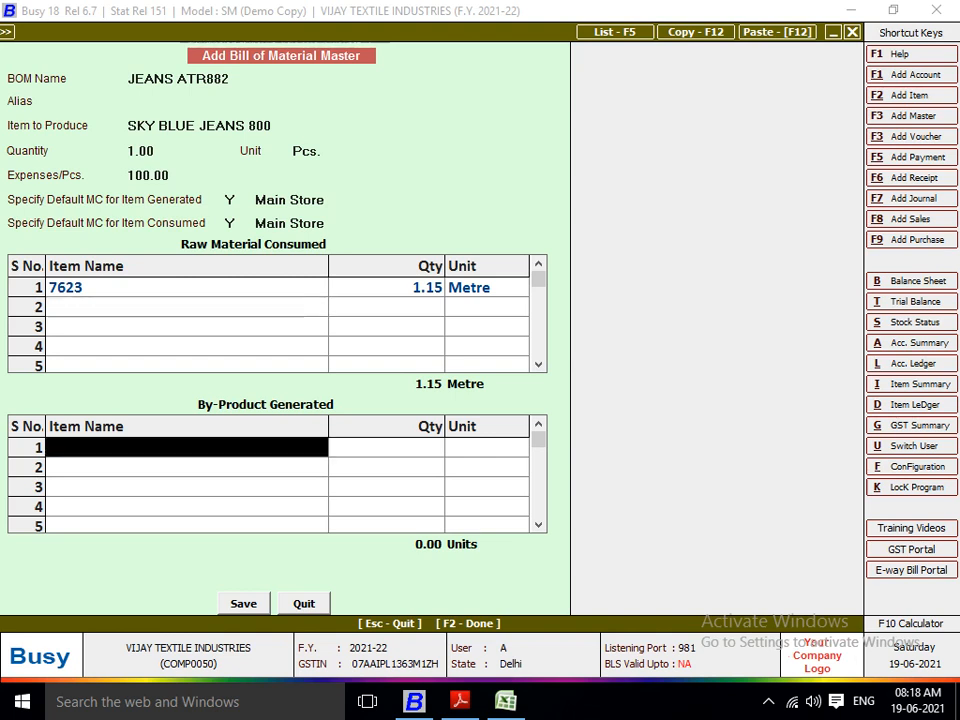
pyautogui.press('Return')
pyautogui.press('Return')
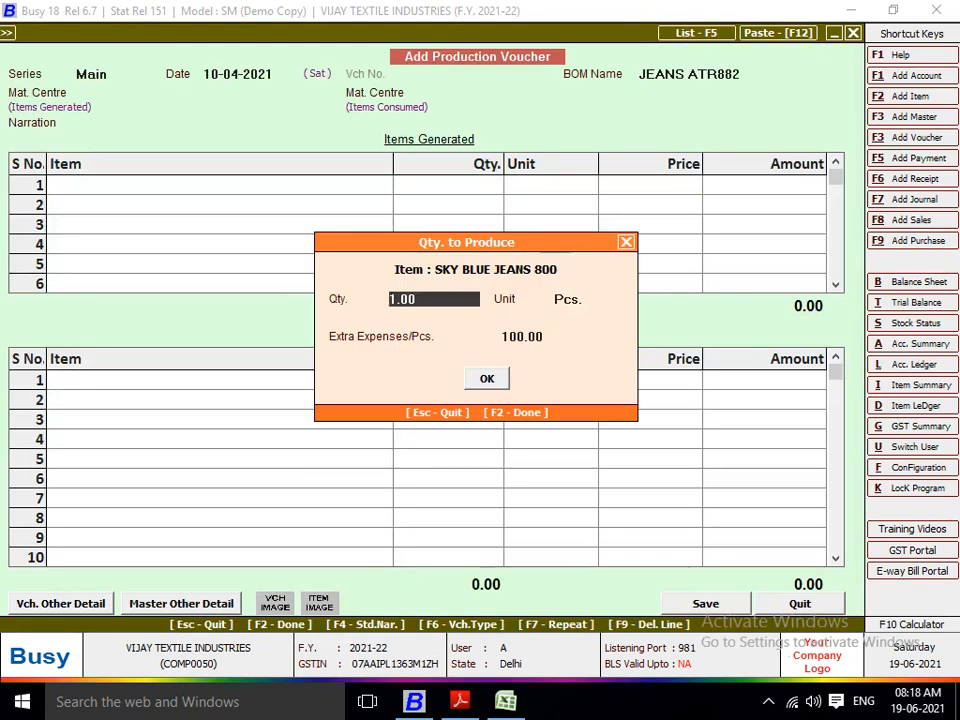
# Step: Set the quantity of SKY BLUE JEANS 800 to produce to 100 Pcs. with extra expenses of 100 per piece
pyautogui.press('BackSpace')
pyautogui.write('100')
pyautogui.press('Return')
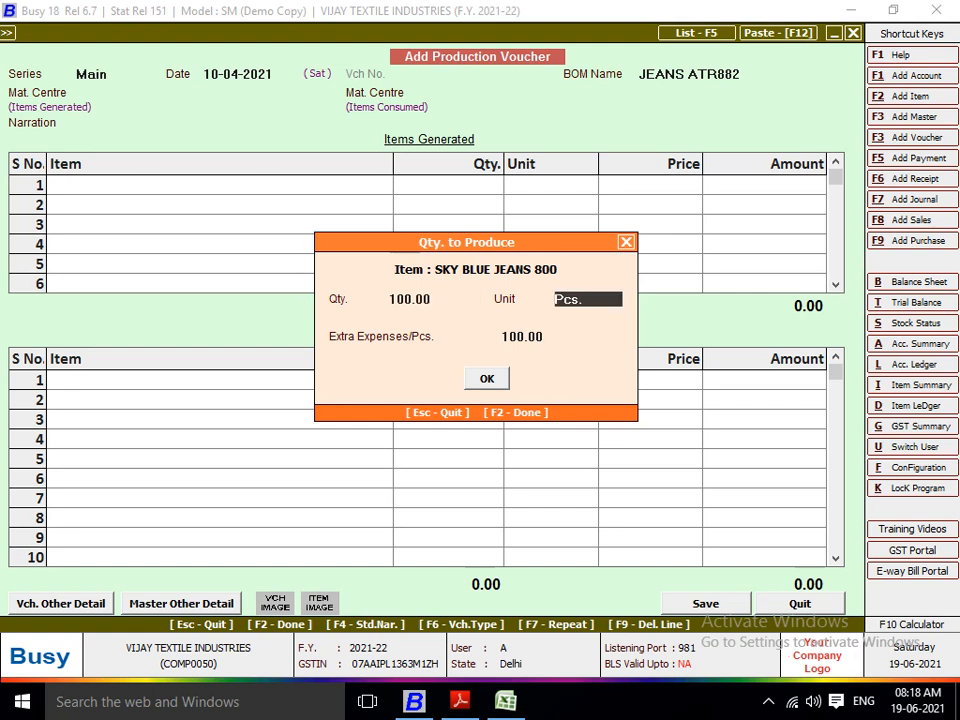
pyautogui.press('Return')
pyautogui.press('Return')
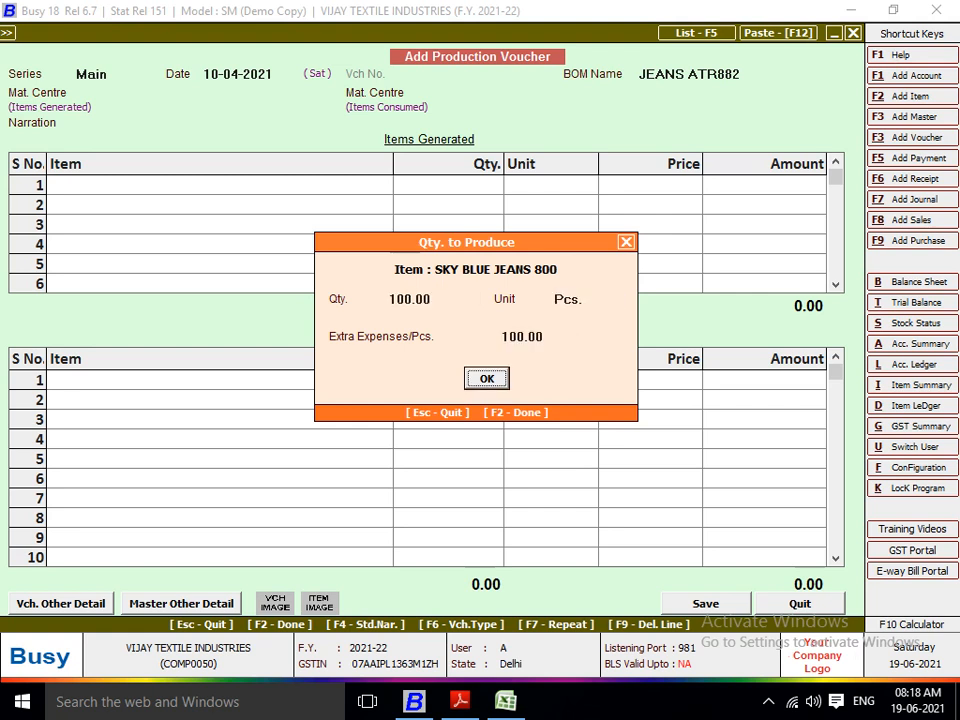
pyautogui.press('Return')
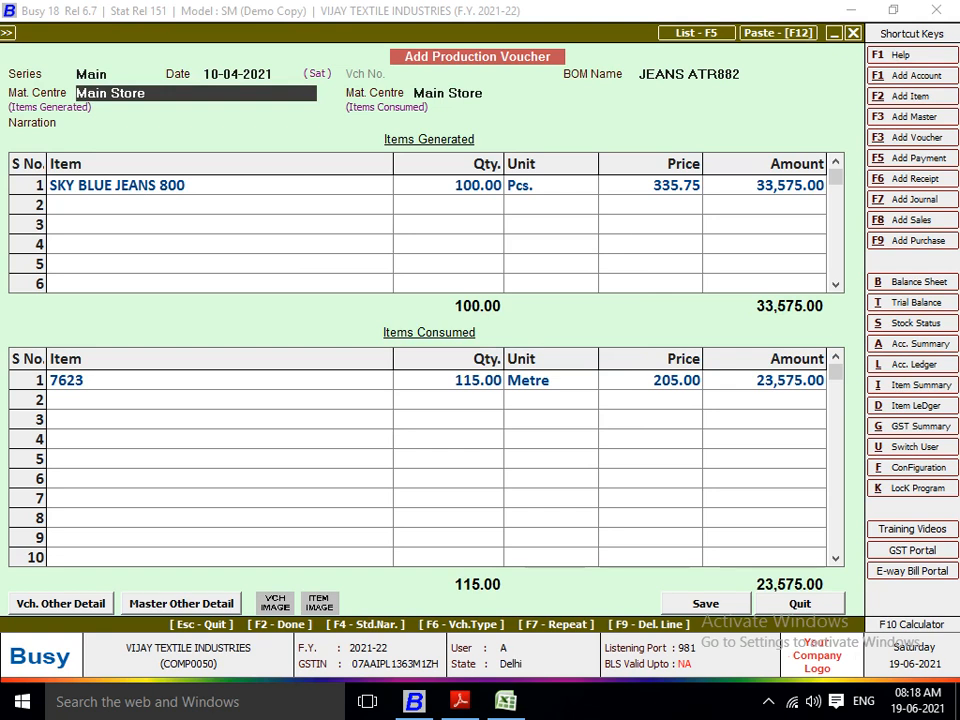
# Step: Keep Main Store as both material centres and open the size-wise stock details for the 100 pieces of SKY BLUE JEANS 800
pyautogui.press('Return')
pyautogui.press('Return')
pyautogui.press('Return')
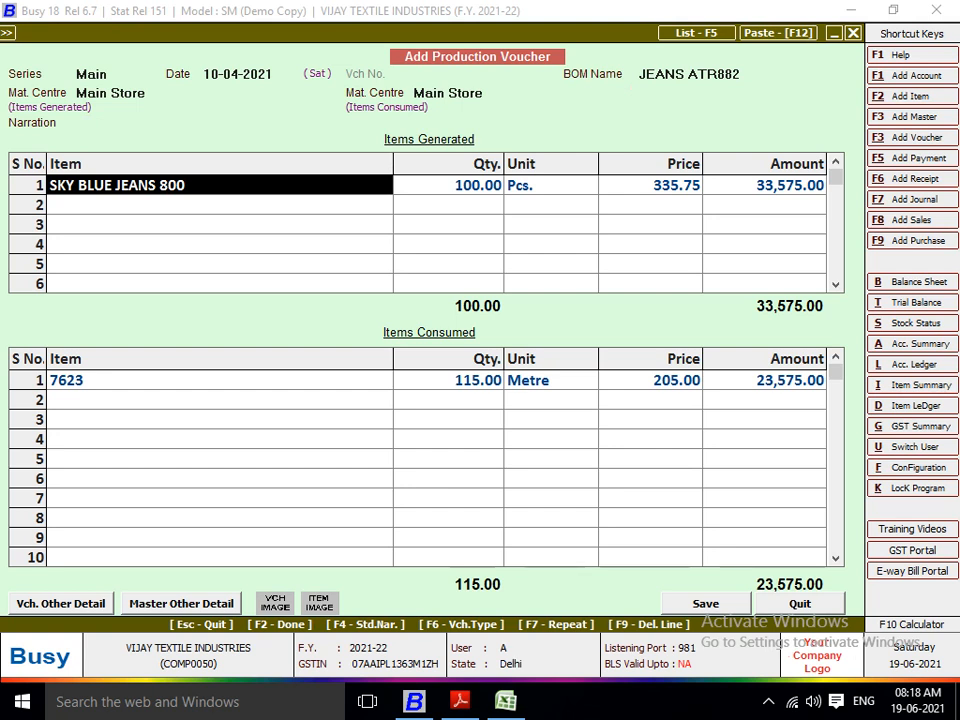
pyautogui.press('Return')
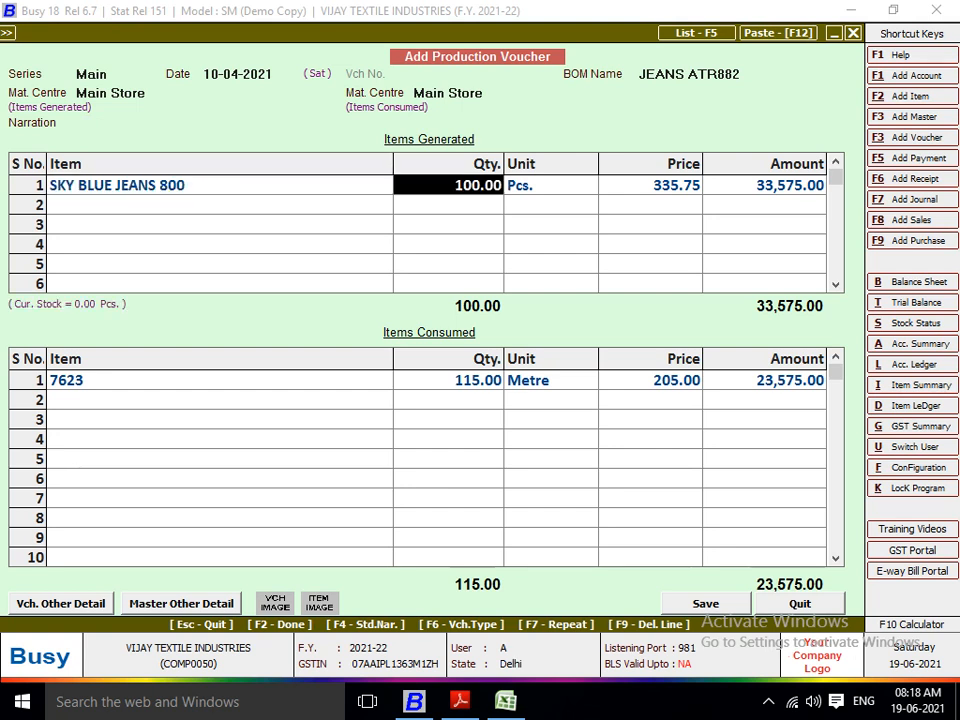
pyautogui.press('Return')
pyautogui.press('Return')
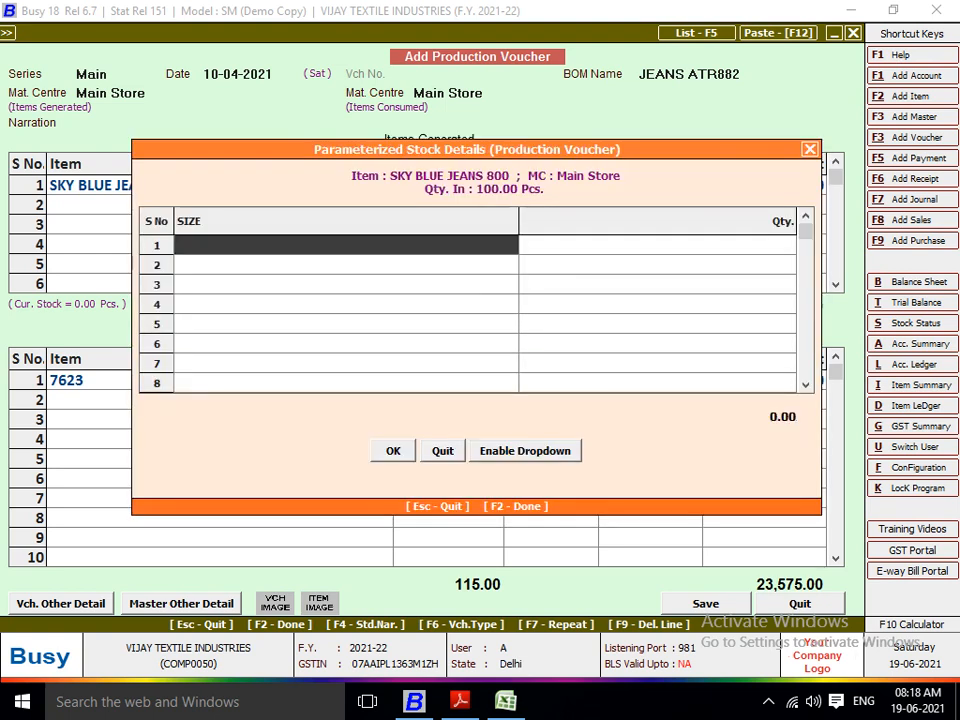
# Step: Allot 25 pieces of SKY BLUE JEANS 800 to size 28
pyautogui.write('32')
pyautogui.press('BackSpace')
pyautogui.press('BackSpace')
pyautogui.write('28')
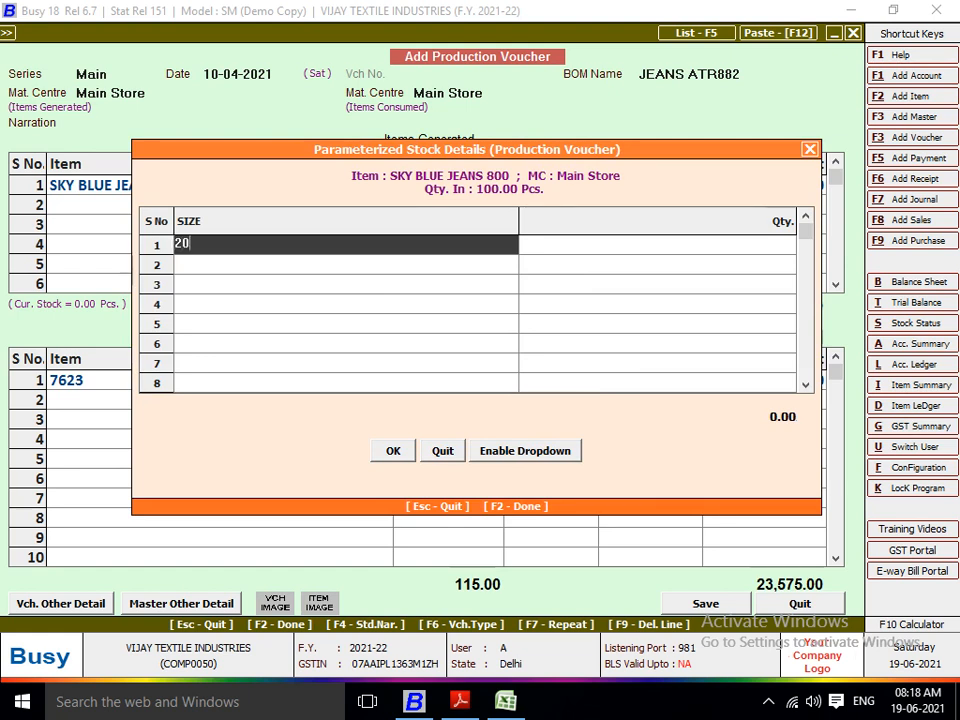
pyautogui.press('BackSpace')
pyautogui.press('BackSpace')
pyautogui.write('28')
pyautogui.press('Return')
pyautogui.write('25')
pyautogui.press('Return')
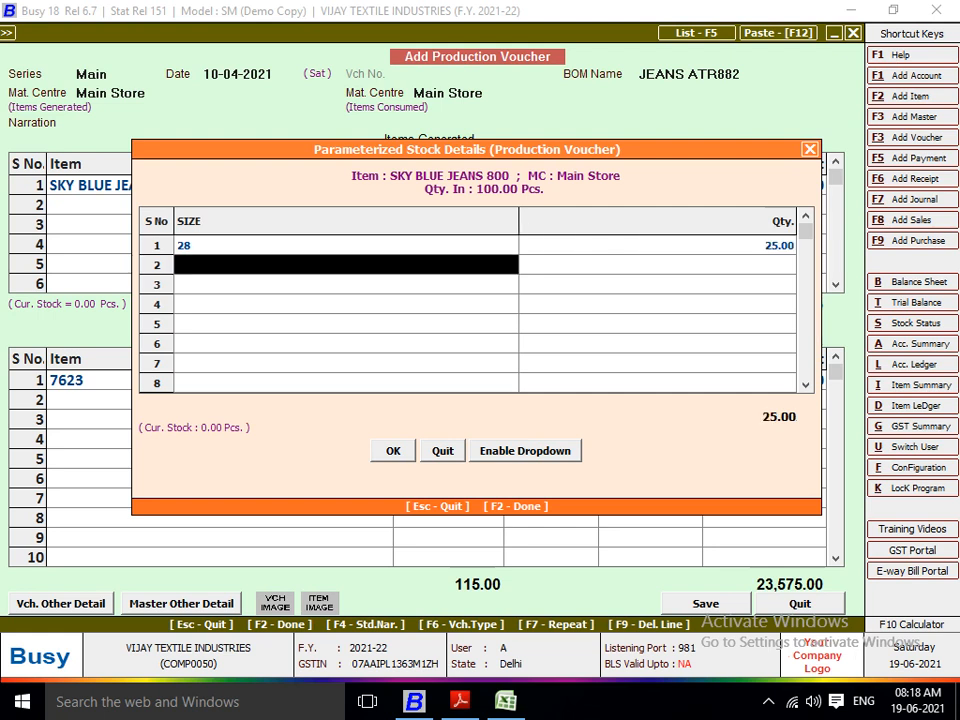
# Step: Allot 50 pieces to size 32 and 25 pieces to size 34, and accept the size breakup
pyautogui.write('32')
pyautogui.press('Return')
pyautogui.write('50')
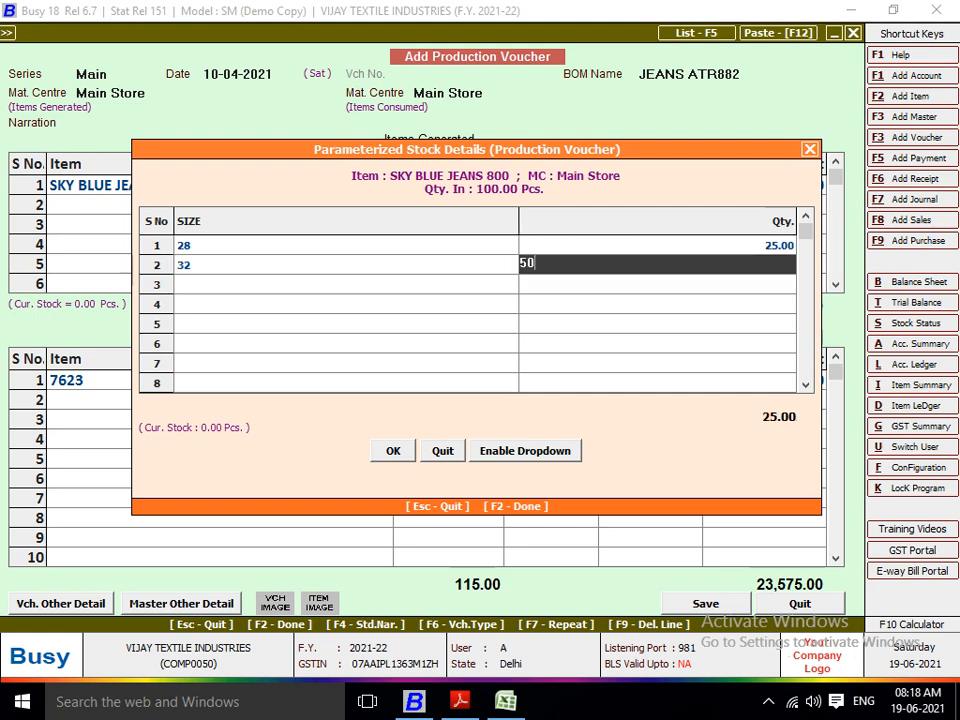
pyautogui.press('Return')
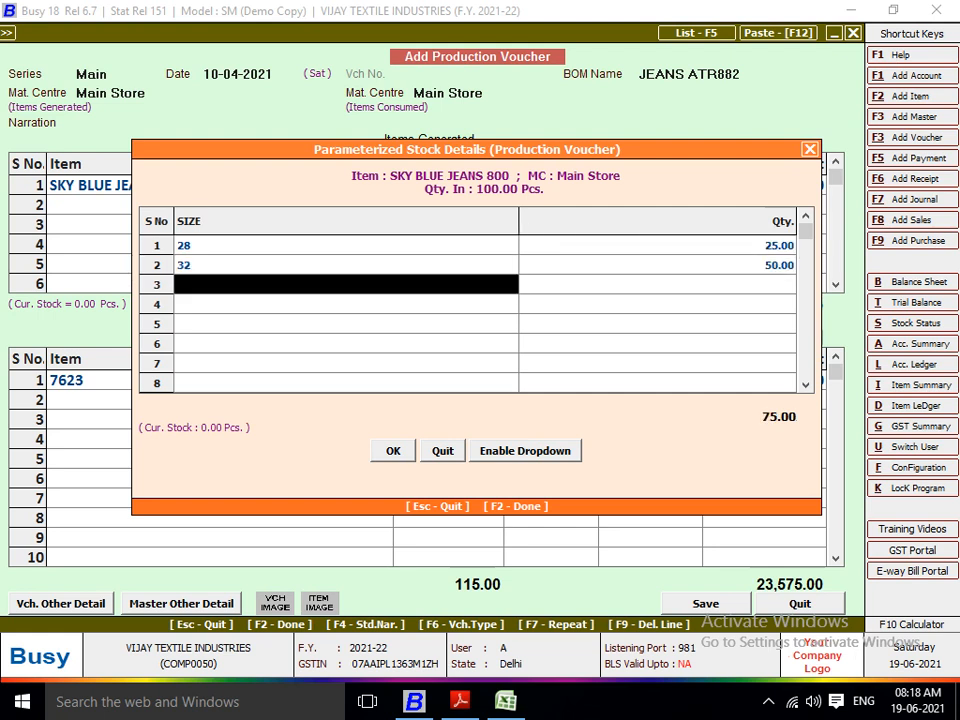
pyautogui.write('34')
pyautogui.press('Return')
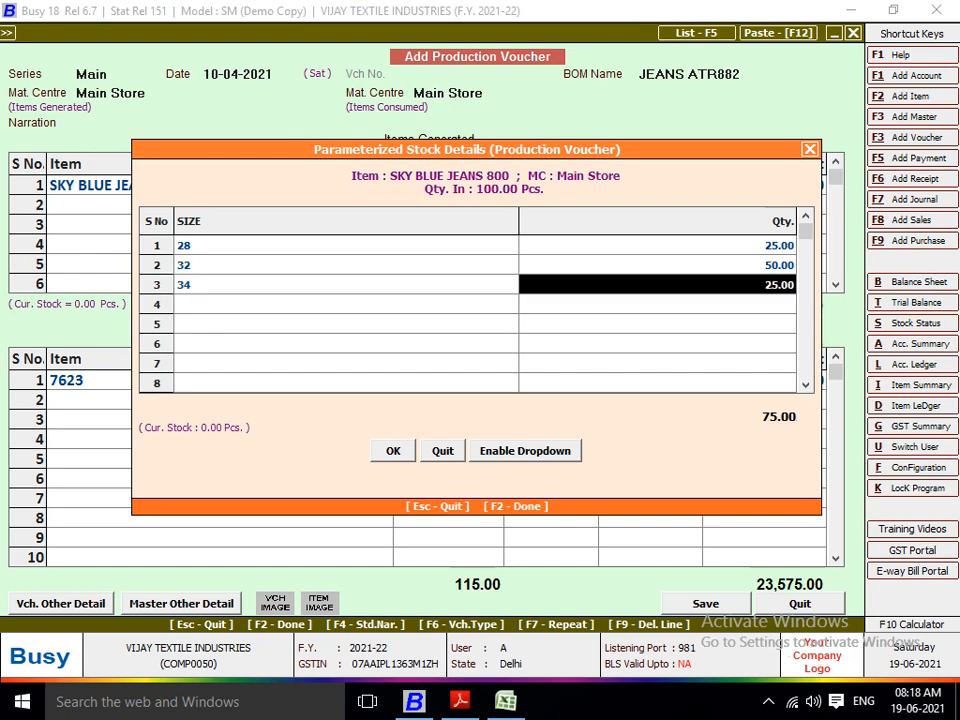
pyautogui.press('Return')
pyautogui.press('Return')
pyautogui.press('Return')
pyautogui.press('Return')
pyautogui.press('Return')
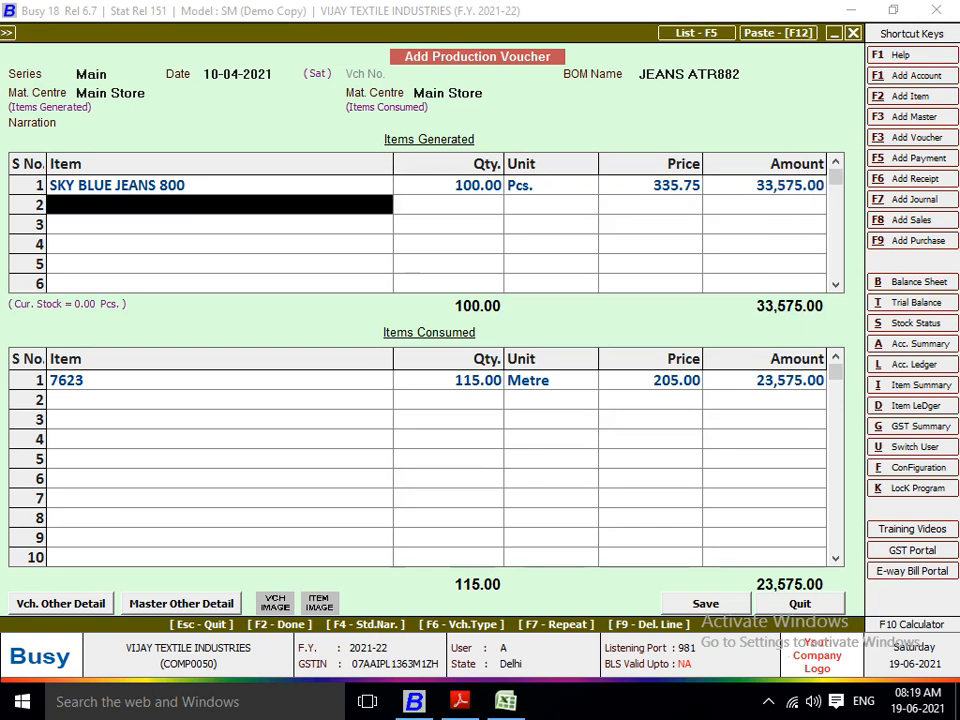
# Step: Save the production voucher and leave production entry
pyautogui.press('Return')
pyautogui.press('F2')
pyautogui.press('Return')
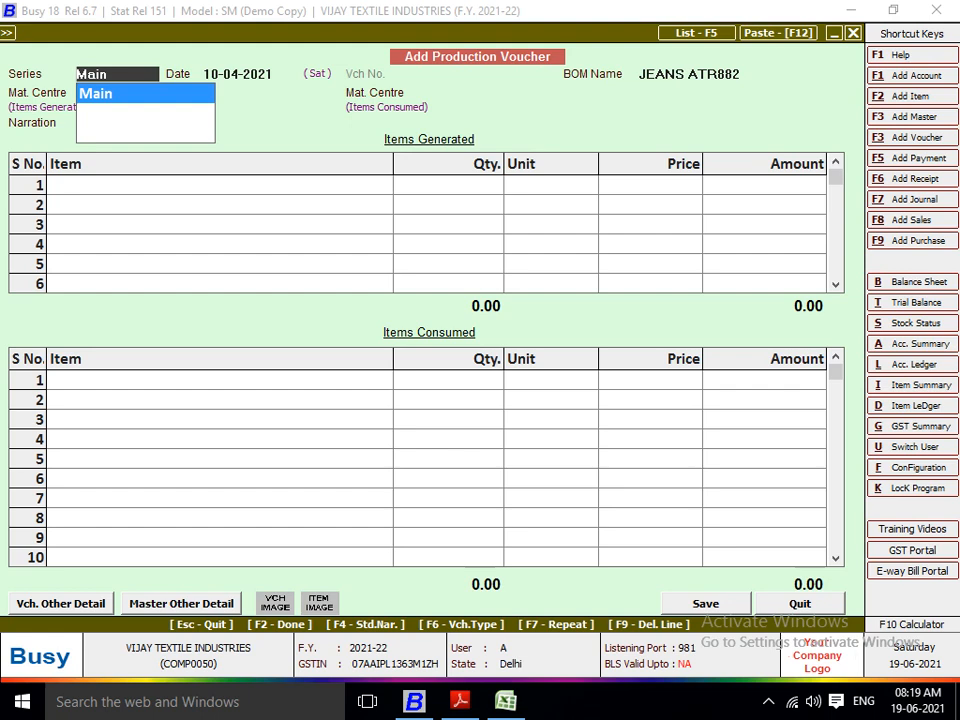
pyautogui.press('Escape')
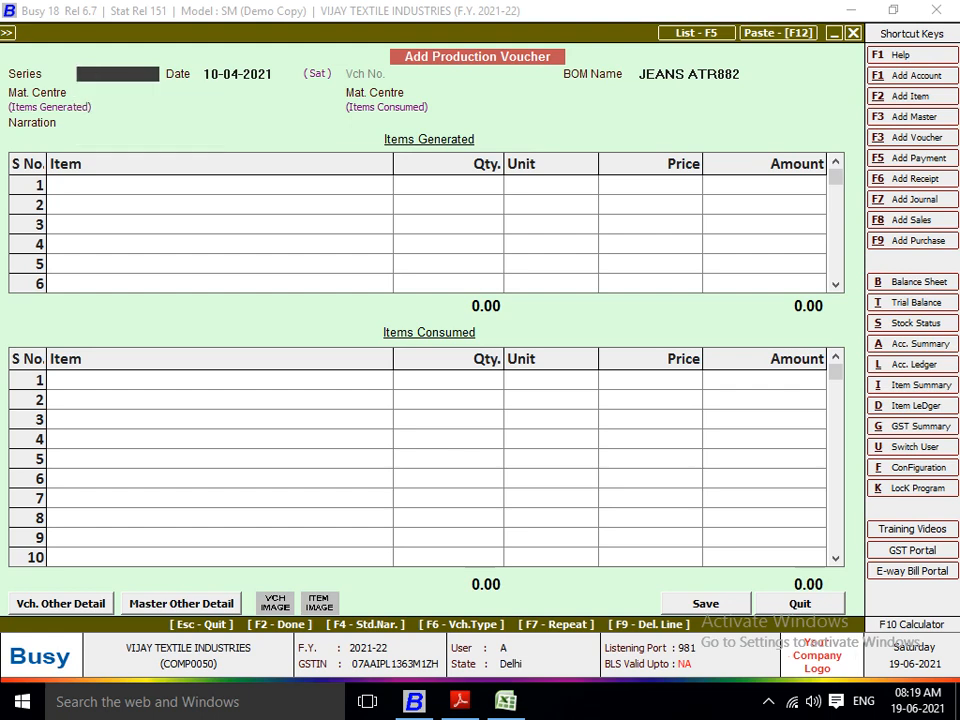
pyautogui.press('Escape')
pyautogui.press('Escape')
pyautogui.press('Down')
pyautogui.press('Down')
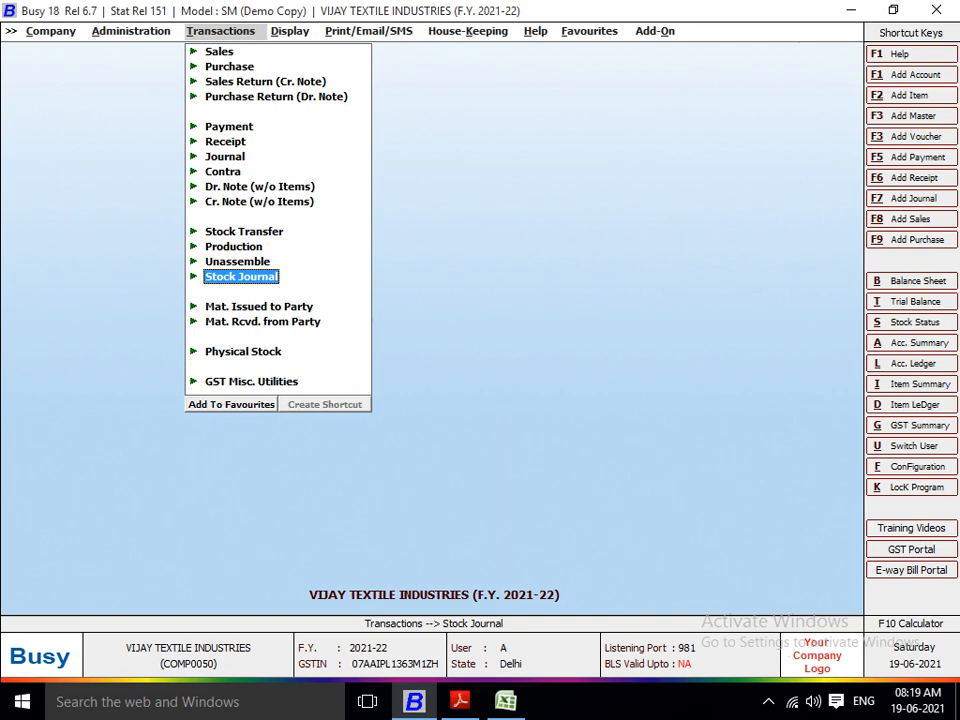
pyautogui.press('Up')
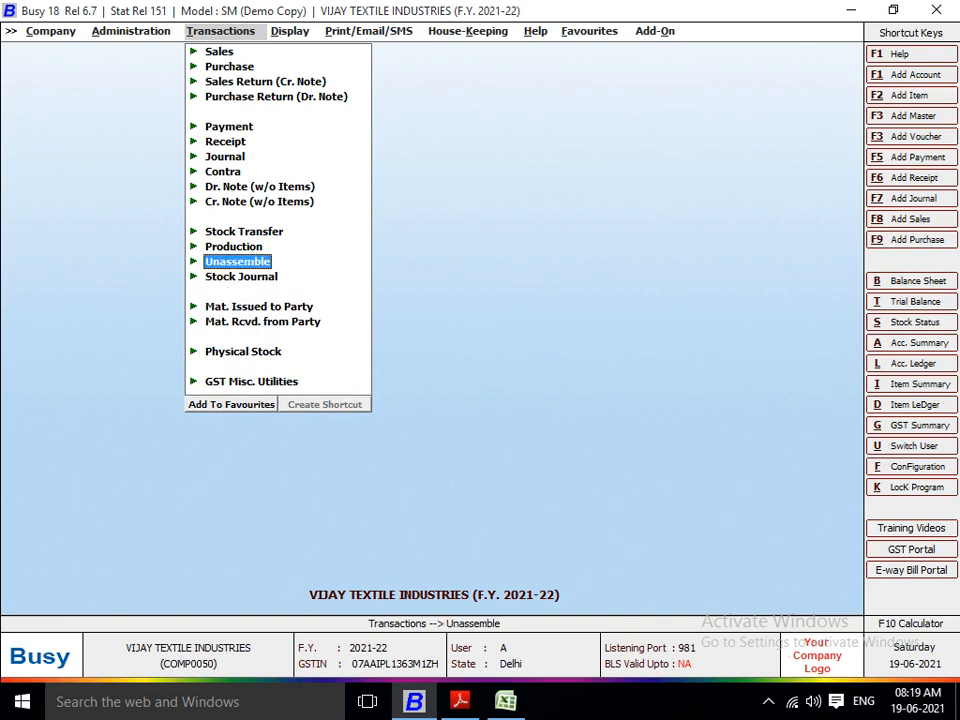
# Step: Switch to the Excel workbook and enter 1 in cell A5 and CUTTING in cell A6
pyautogui.hotkey('alt', 'Tab')
pyautogui.press('Down')
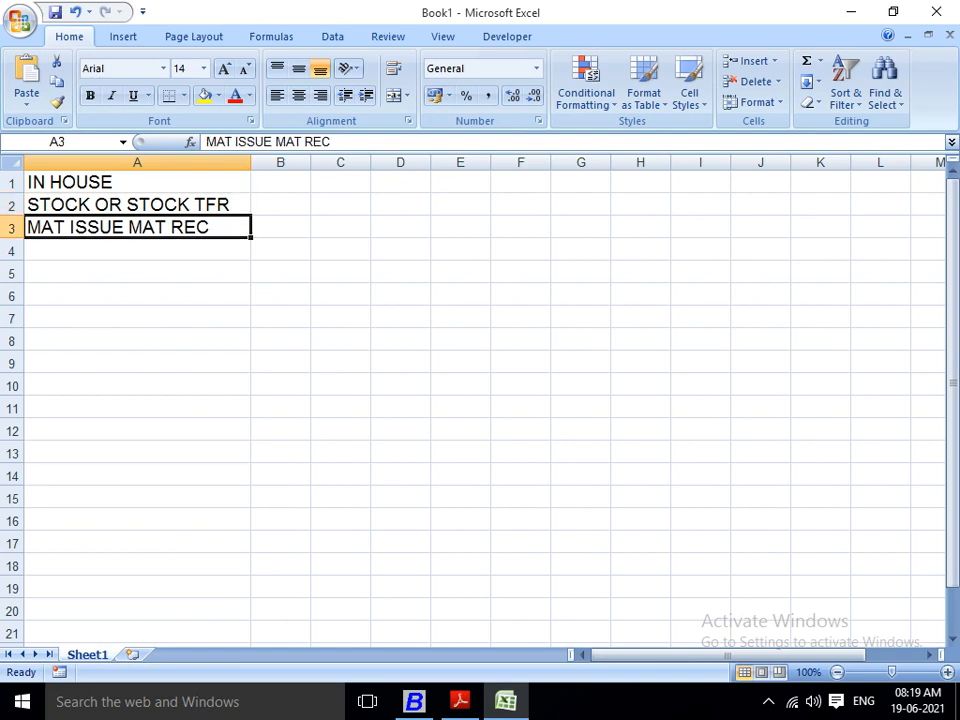
pyautogui.press('Down')
pyautogui.press('Down')
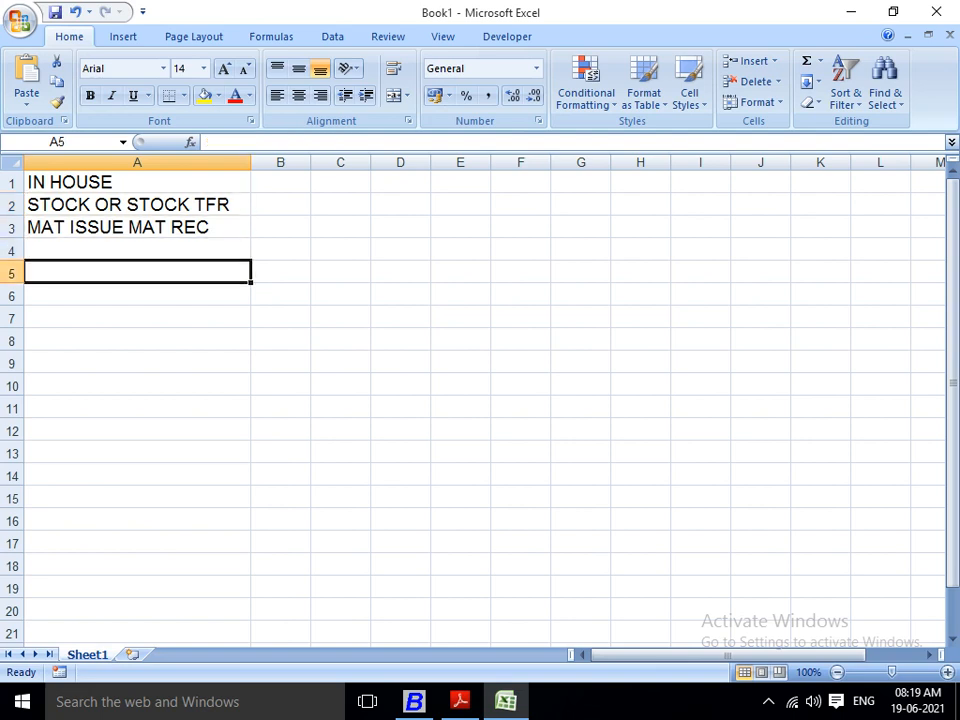
pyautogui.write('1')
pyautogui.press('Return')
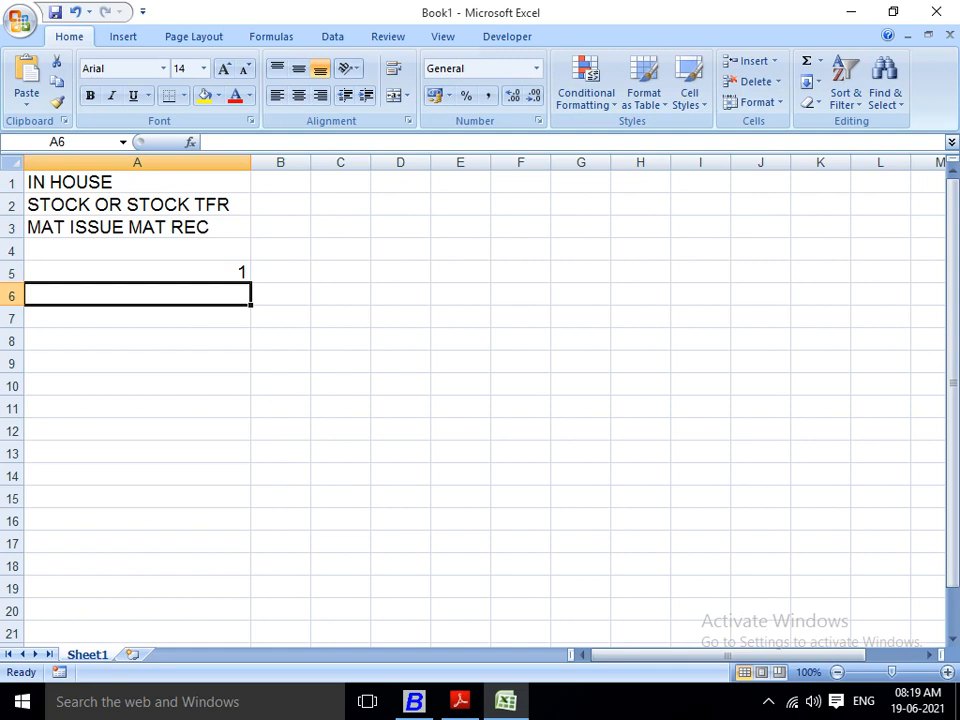
pyautogui.write('C')
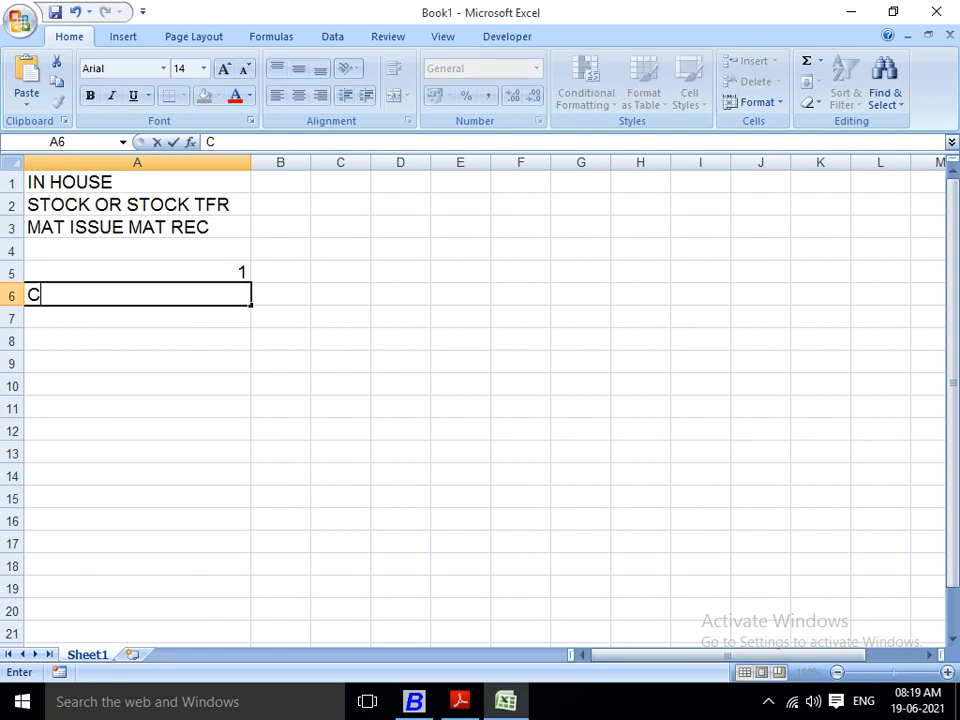
pyautogui.press('BackSpace')
pyautogui.write('CUTTING')
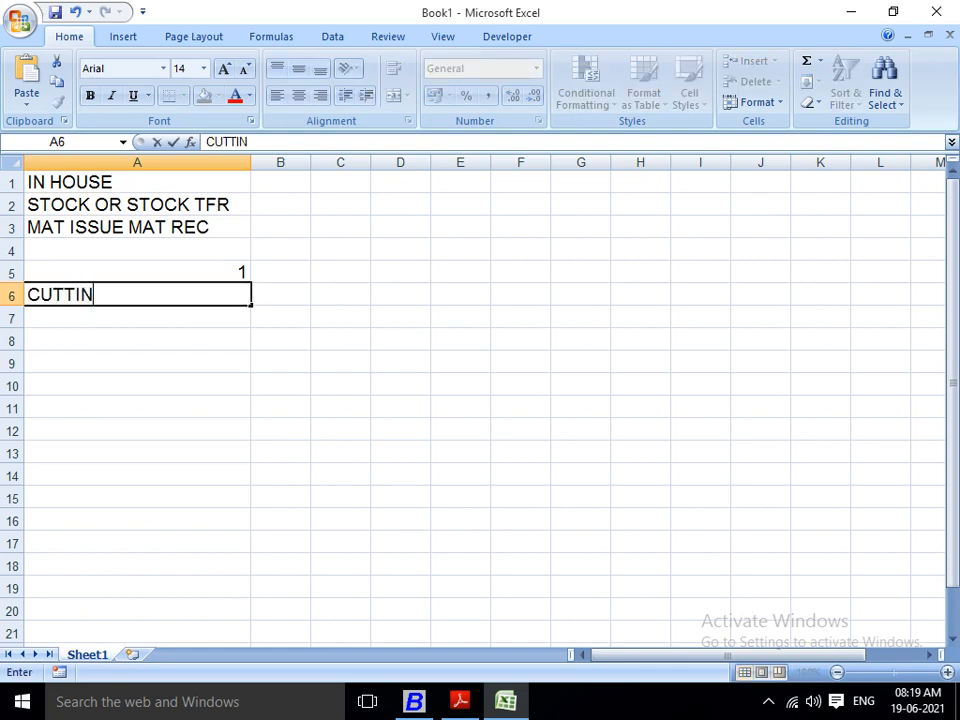
pyautogui.press('Return')
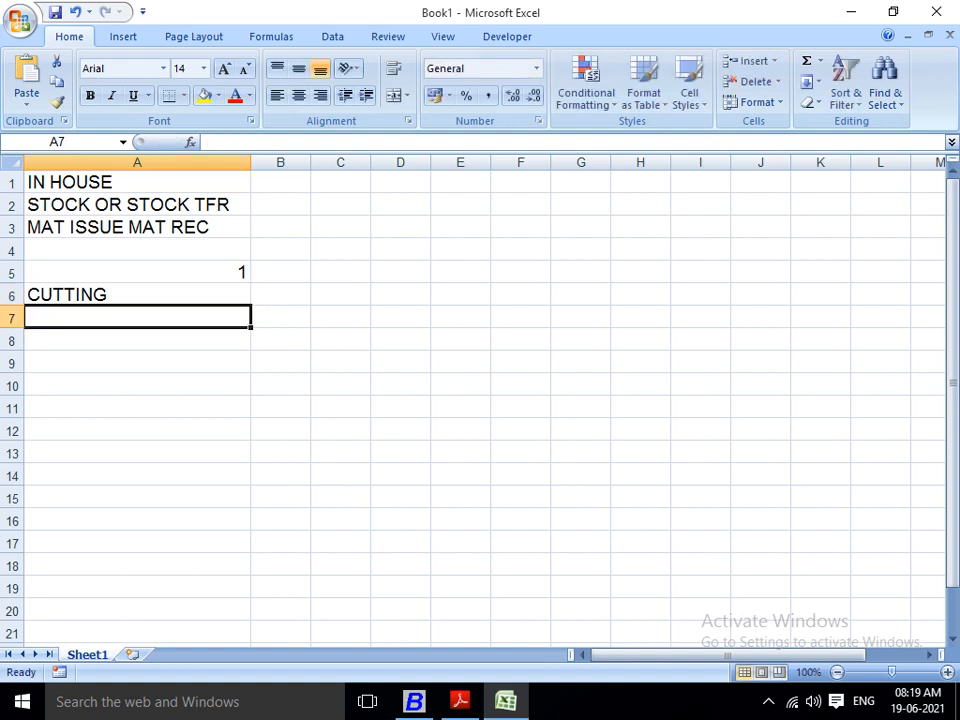
# Step: Enter STICHING in cell A7 as the process following CUTTING
pyautogui.write('FEB')
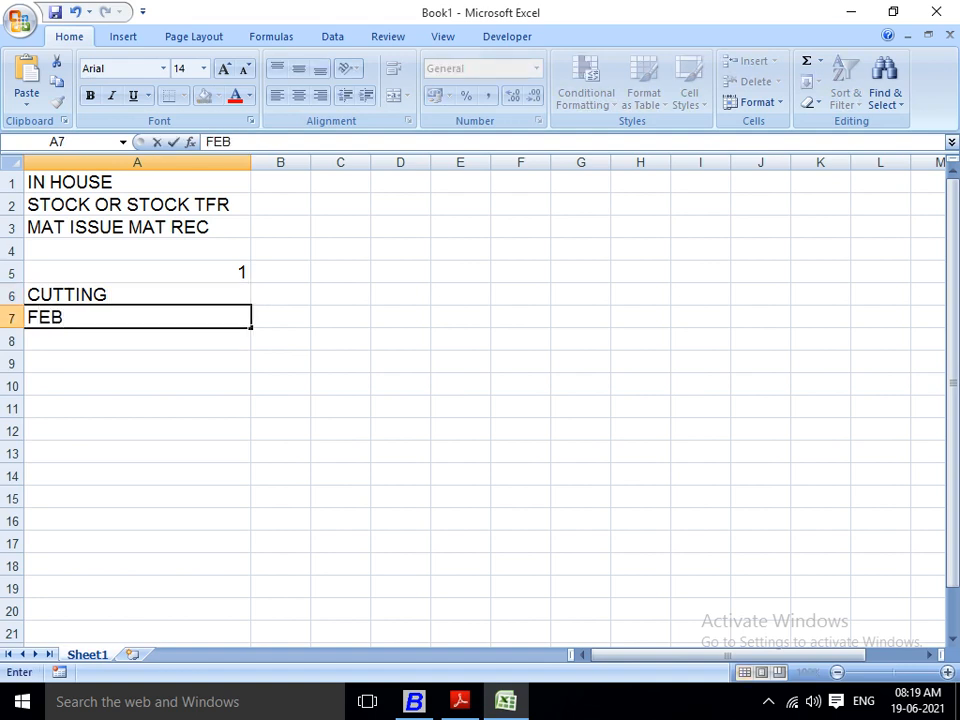
pyautogui.press('BackSpace')
pyautogui.press('BackSpace')
pyautogui.press('BackSpace')
pyautogui.write('STICHING')
pyautogui.press('Return')
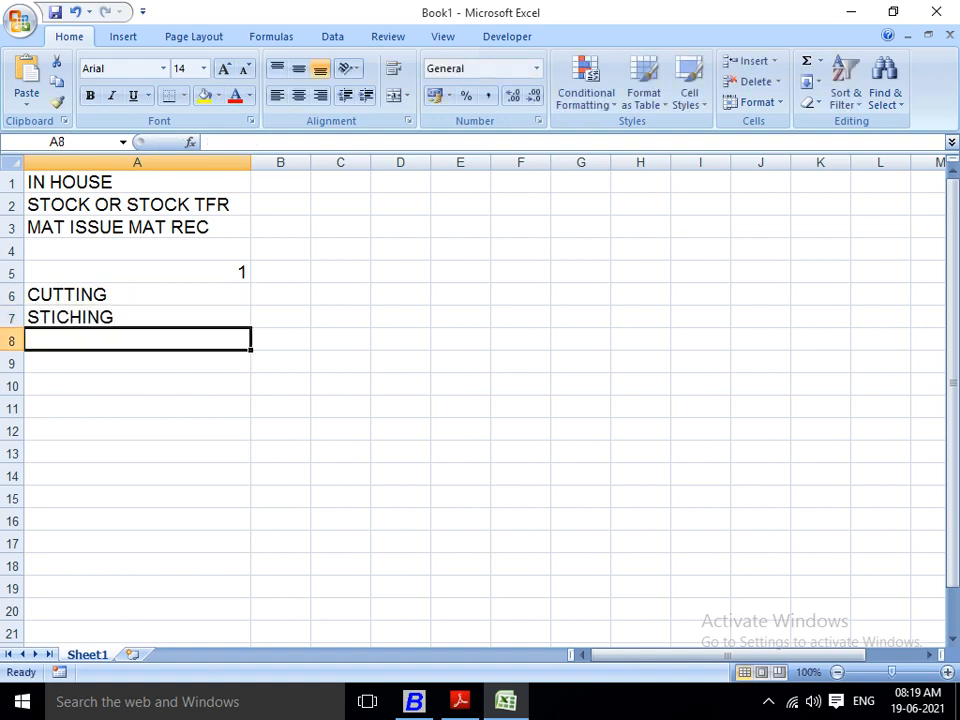
# Step: Complete the process list with WASHING, PRESS and PACKING in cells A8 to A10
pyautogui.write('WASHING')
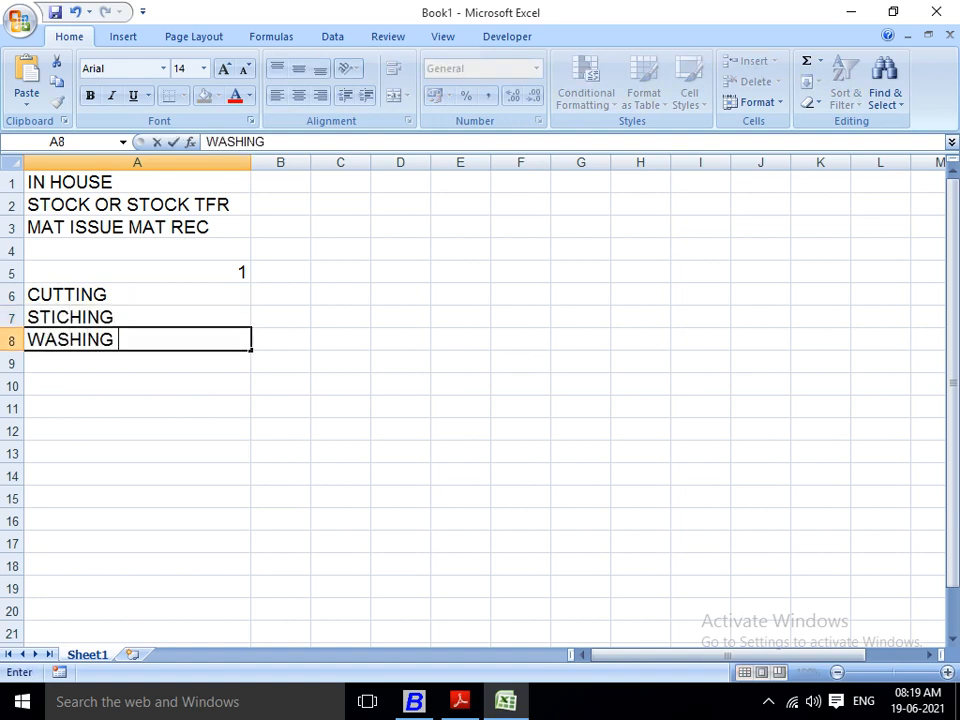
pyautogui.press('Return')
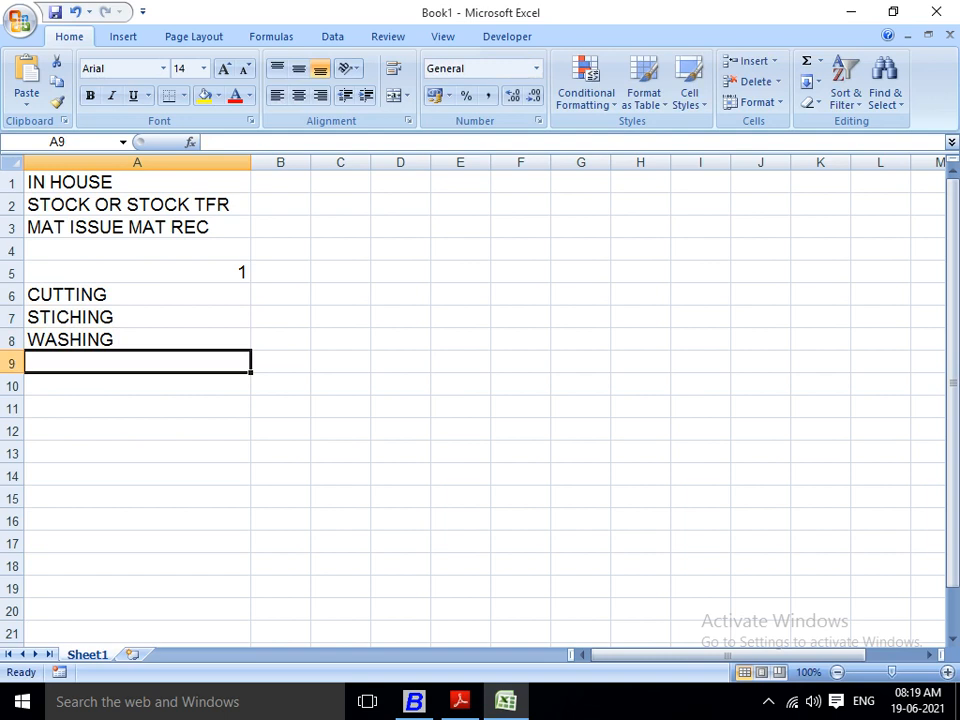
pyautogui.write('PRESS')
pyautogui.press('Return')
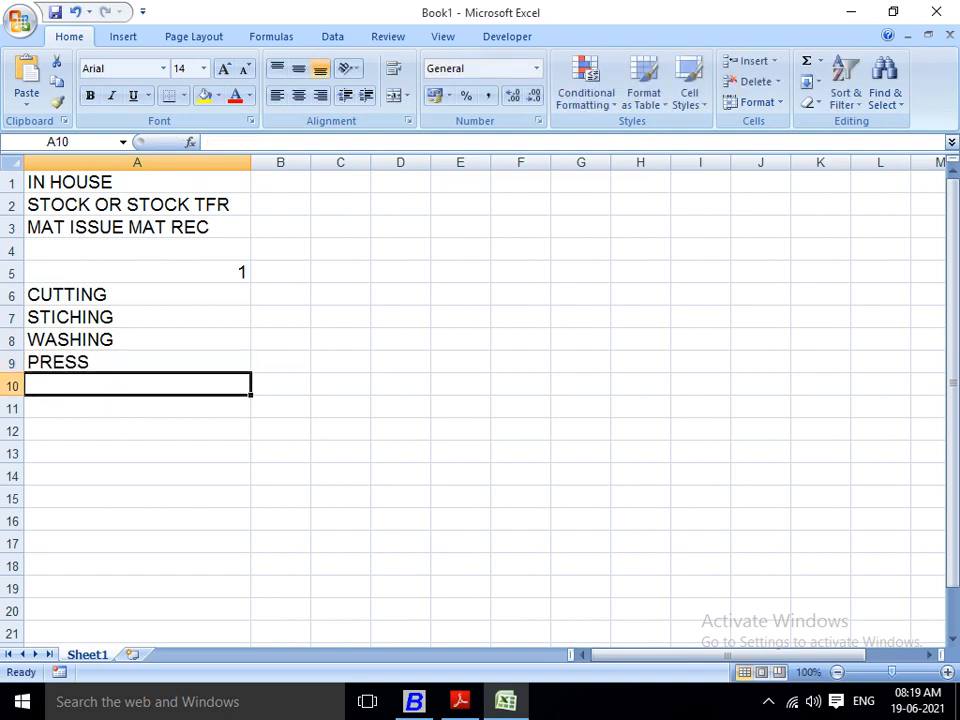
pyautogui.write('PACKING')
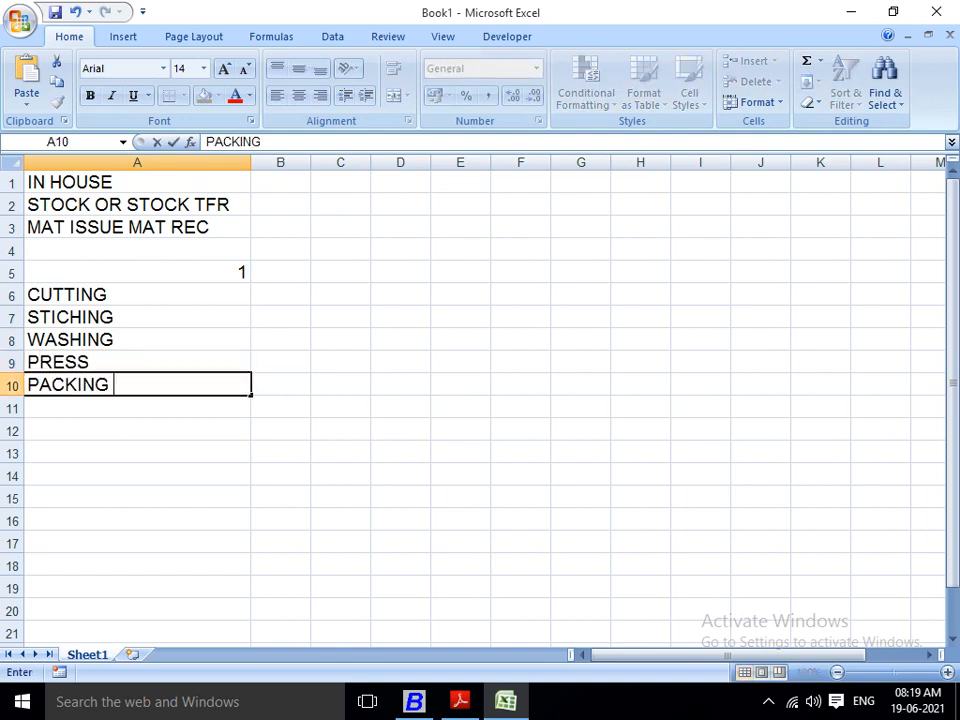
pyautogui.press('Return')
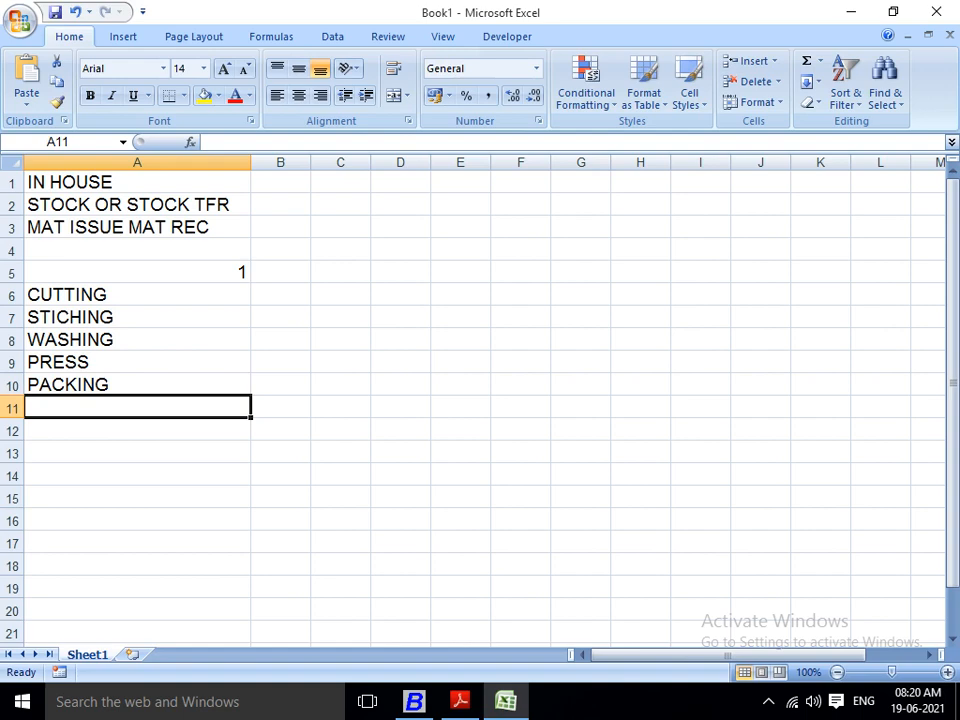
# Step: Switch back to Busy and open the inventory section of the company's feature options
pyautogui.hotkey('alt', 'Tab')
pyautogui.press('Left')
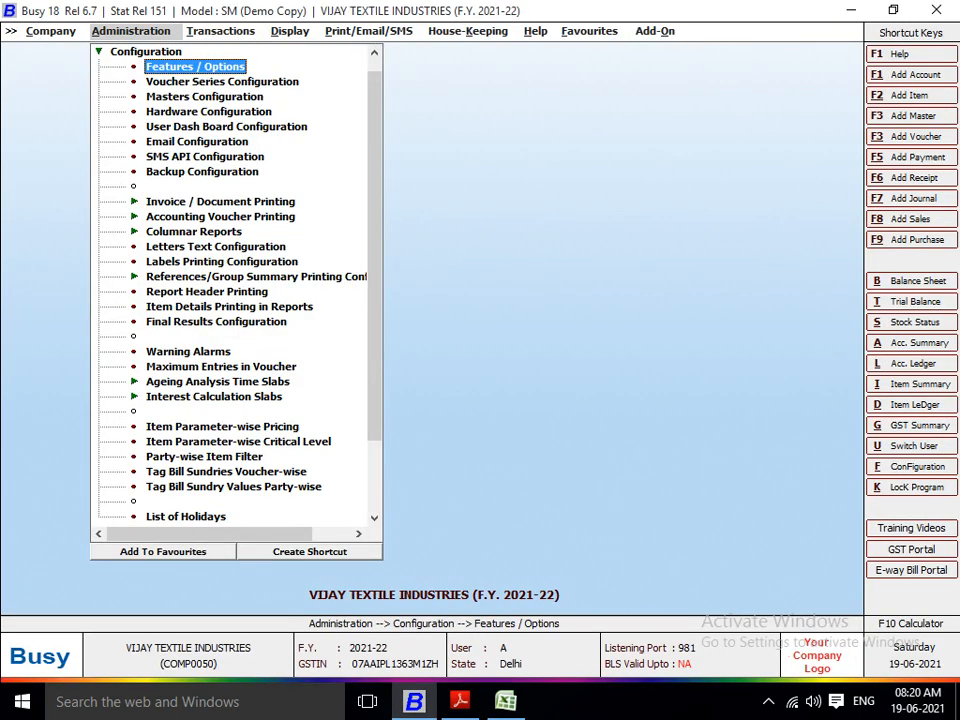
pyautogui.press('Return')
pyautogui.press('Down')
pyautogui.press('Down')
pyautogui.press('Down')
pyautogui.press('Down')
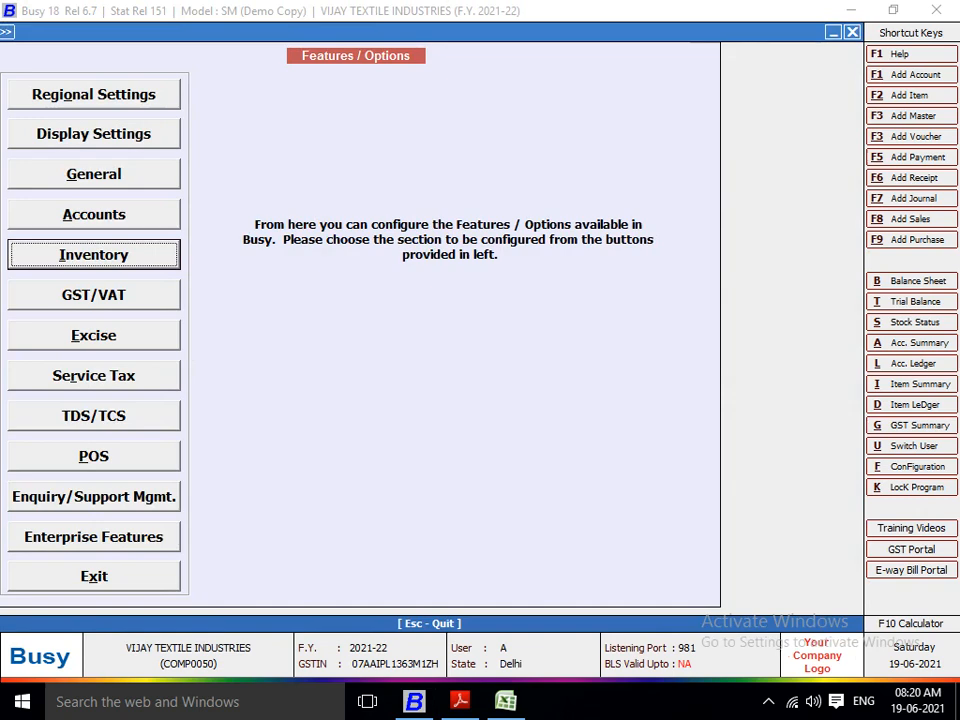
pyautogui.press('Return')
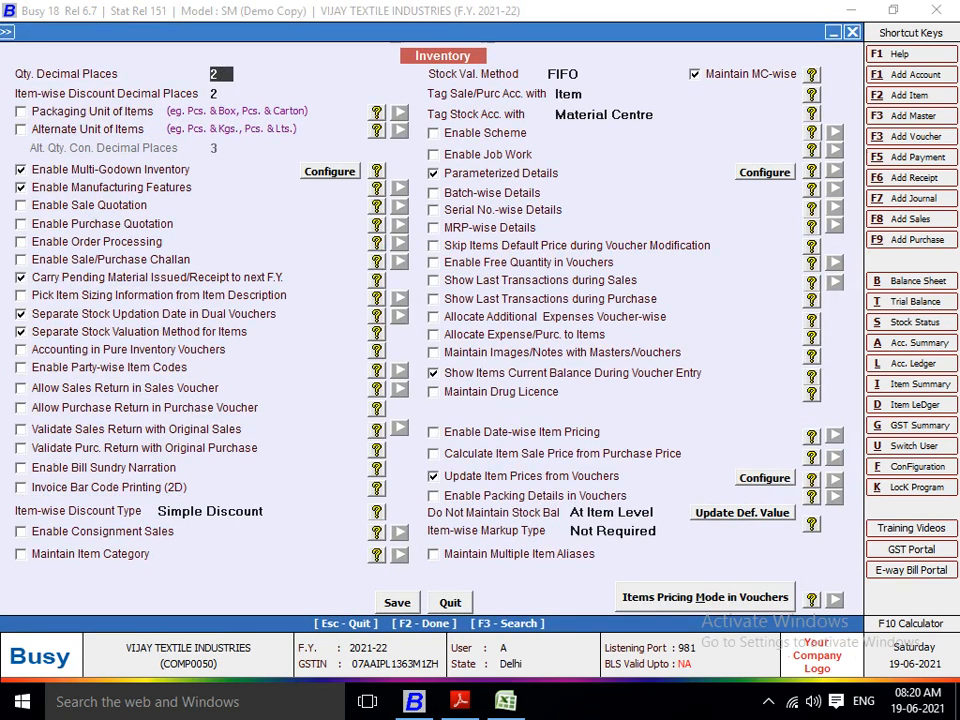
# Step: Enable accounting in pure inventory vouchers for material issue, material receipt and stock transfer, and save the inventory options
pyautogui.click(21, 350)
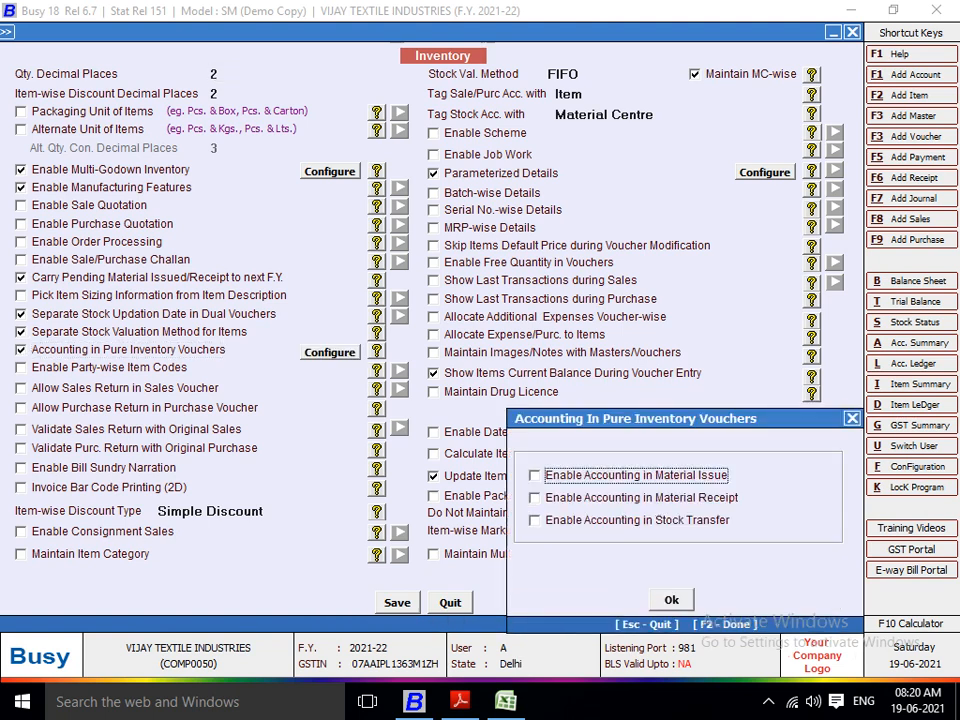
pyautogui.press('space')
pyautogui.press('Down')
pyautogui.press('space')
pyautogui.press('Down')
pyautogui.press('space')
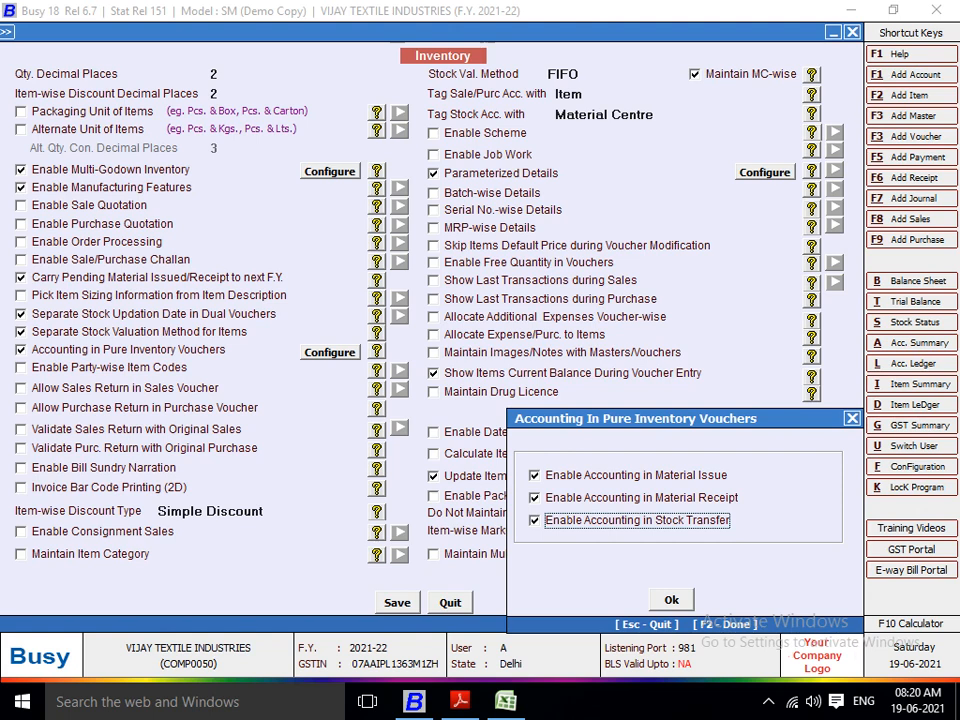
pyautogui.press('F2')
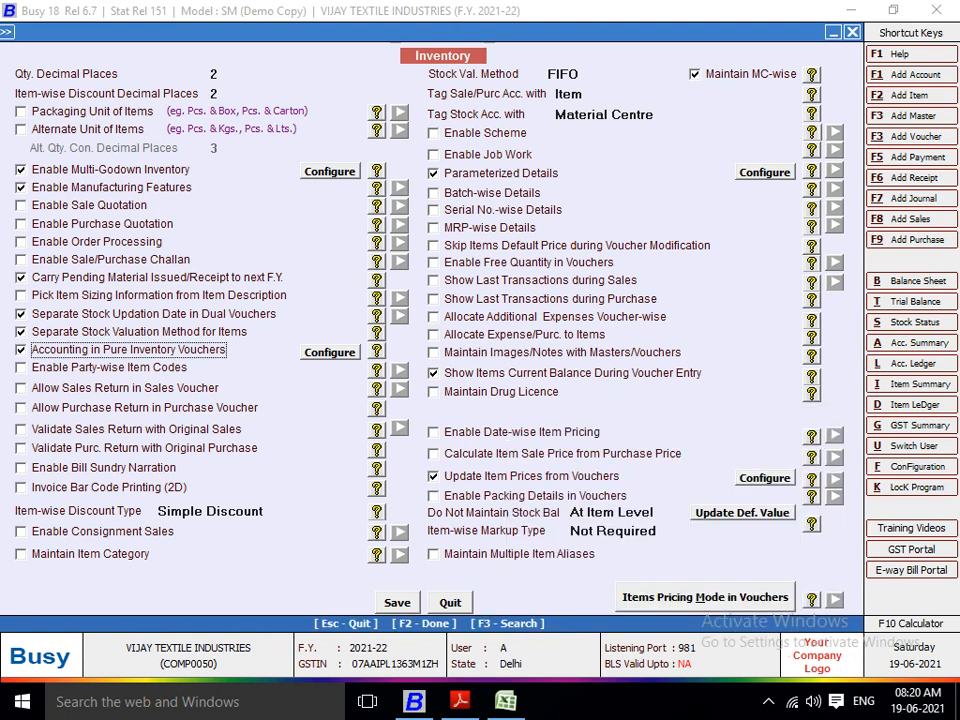
pyautogui.press('F2')
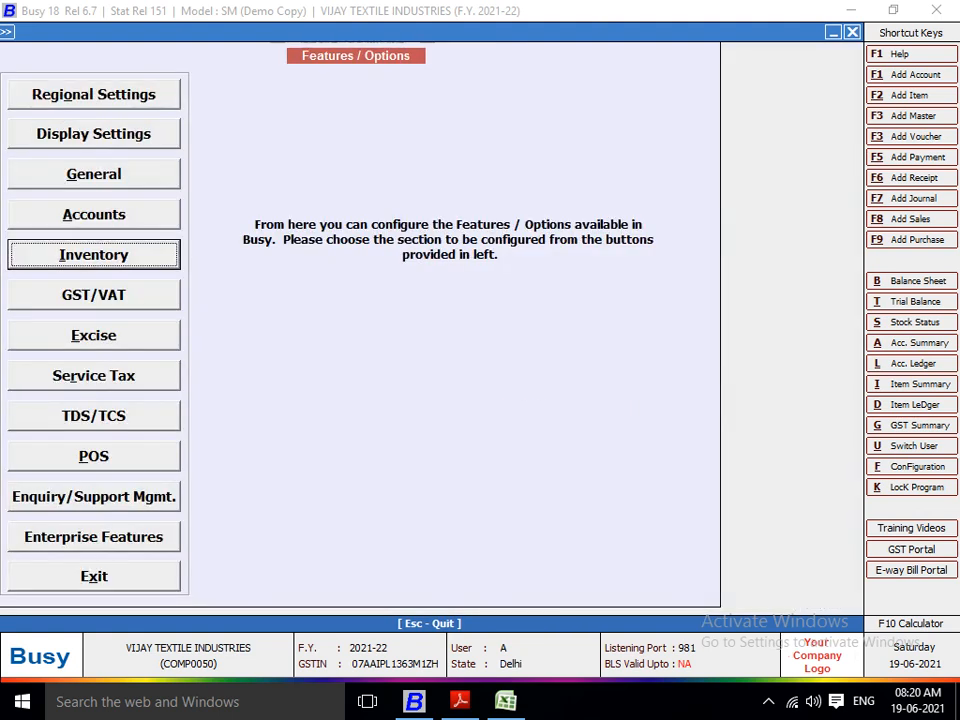
pyautogui.press('Escape')
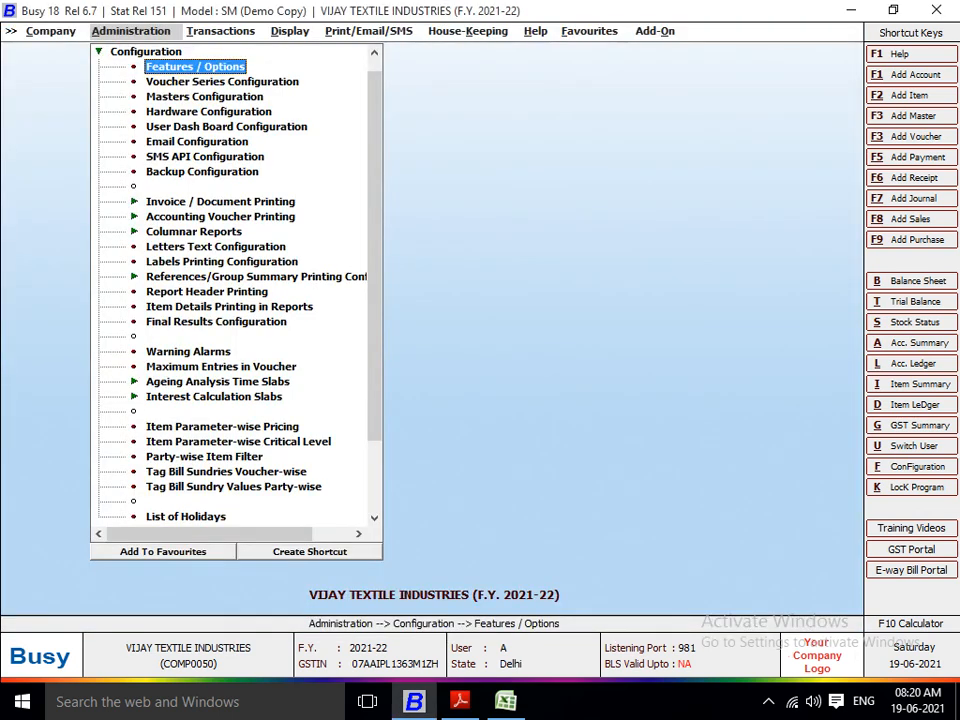
# Step: Open a new stock journal voucher and choose the Main series for it
pyautogui.press('Right')
pyautogui.press('Down')
pyautogui.press('Down')
pyautogui.press('Down')
pyautogui.press('Down')
pyautogui.press('Down')
pyautogui.press('Down')
pyautogui.press('Down')
pyautogui.press('Down')
pyautogui.press('Down')
pyautogui.press('Down')
pyautogui.press('Down')
pyautogui.press('Down')
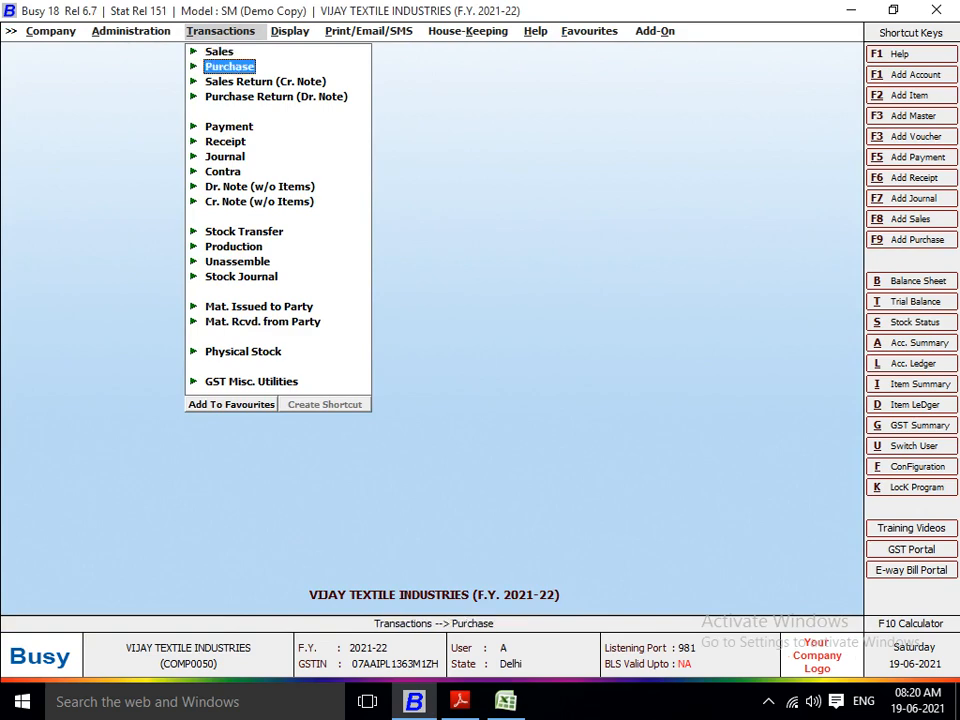
pyautogui.press('Down')
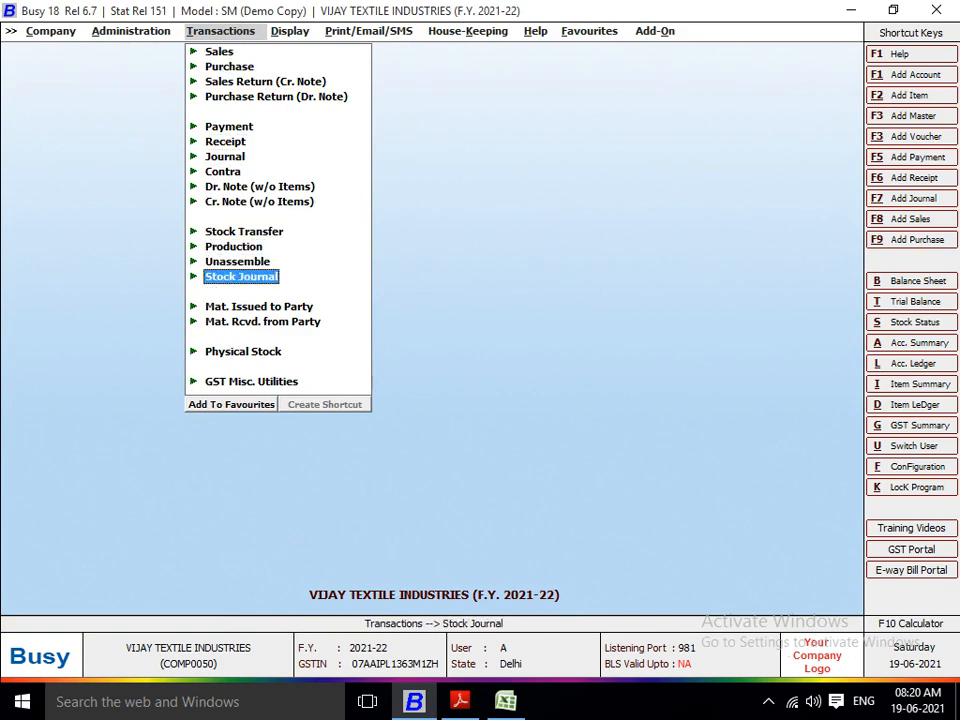
pyautogui.press('Return')
pyautogui.press('Return')
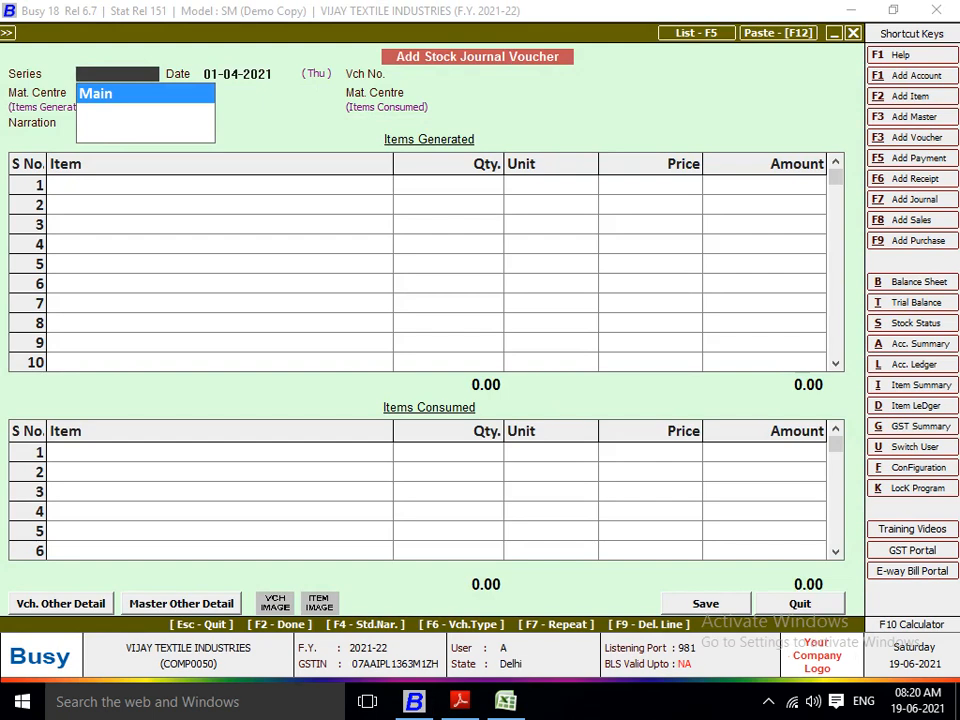
pyautogui.press('Return')
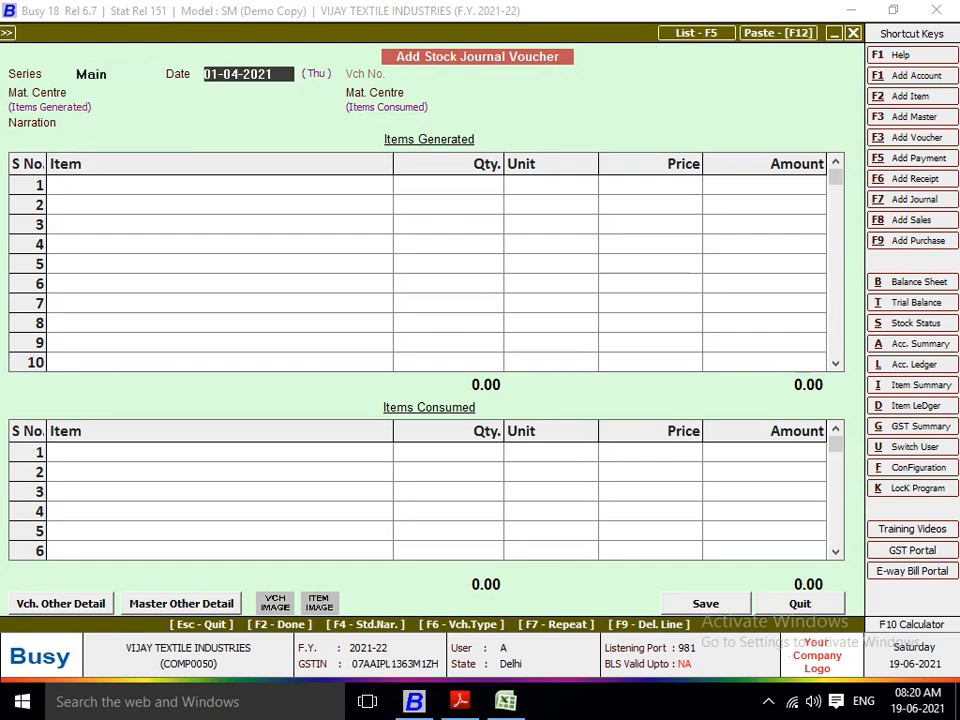
# Step: Switch to Excel and enter the workers' names for CUTTING and STICHING in cells B6 and B7
pyautogui.hotkey('alt', 'Tab')
pyautogui.press('Up')
pyautogui.press('Up')
pyautogui.press('Up')
pyautogui.press('Up')
pyautogui.press('Up')
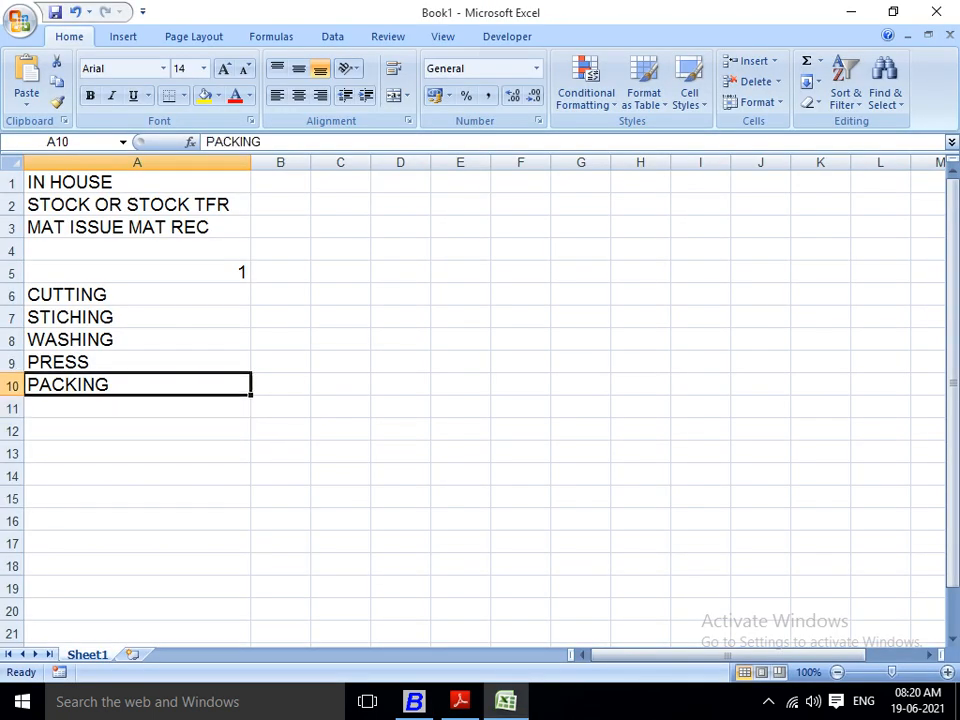
pyautogui.press('Right')
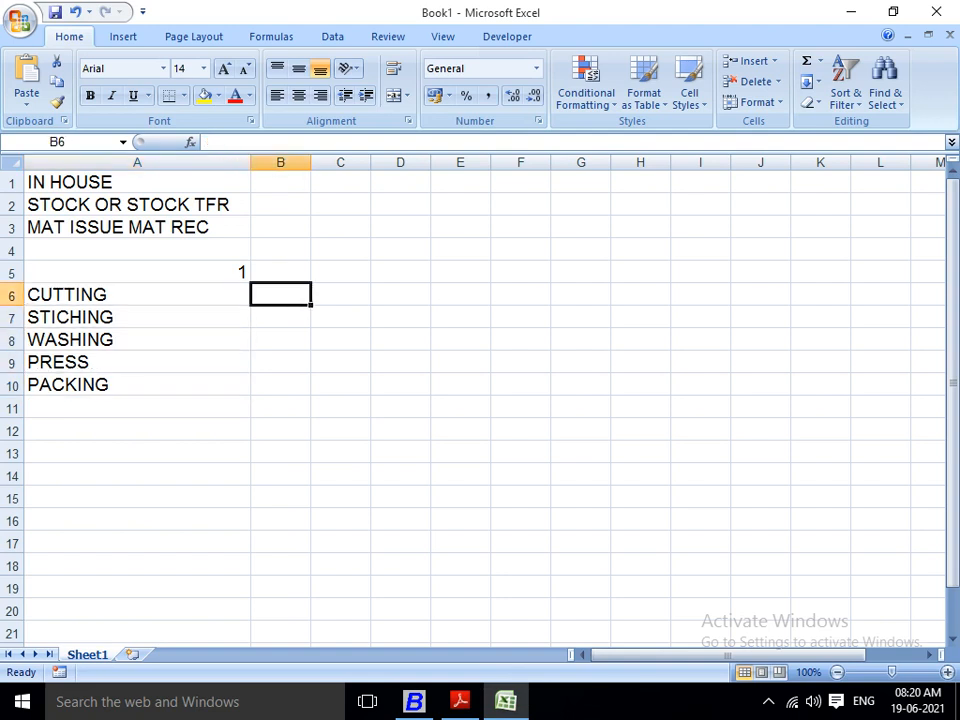
pyautogui.write('RAMESH')
pyautogui.press('Return')
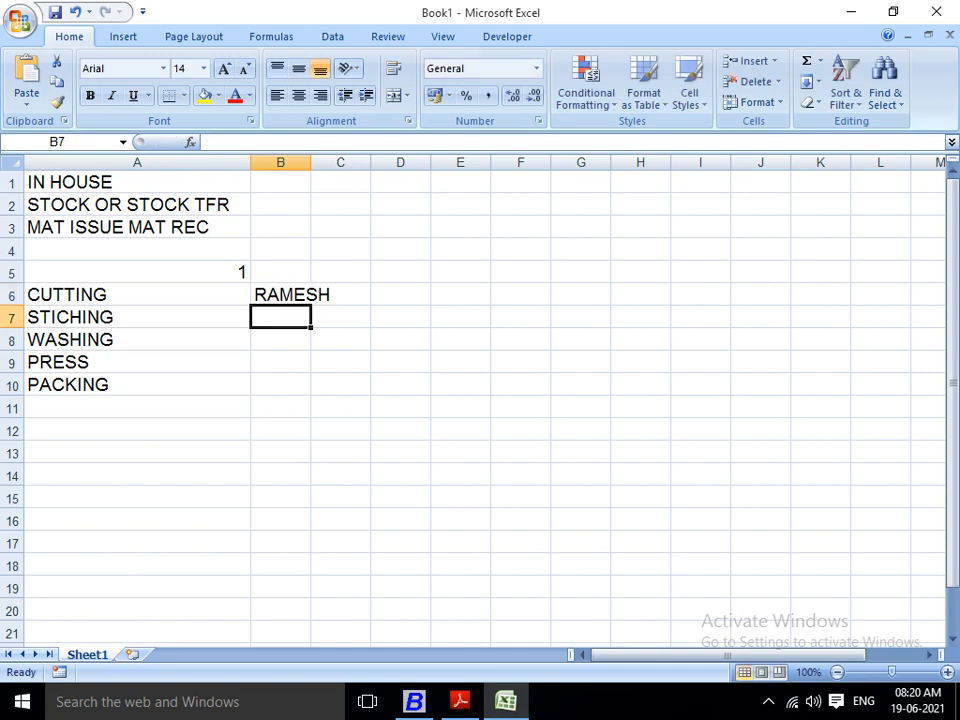
pyautogui.write('VINOD')
pyautogui.press('Return')
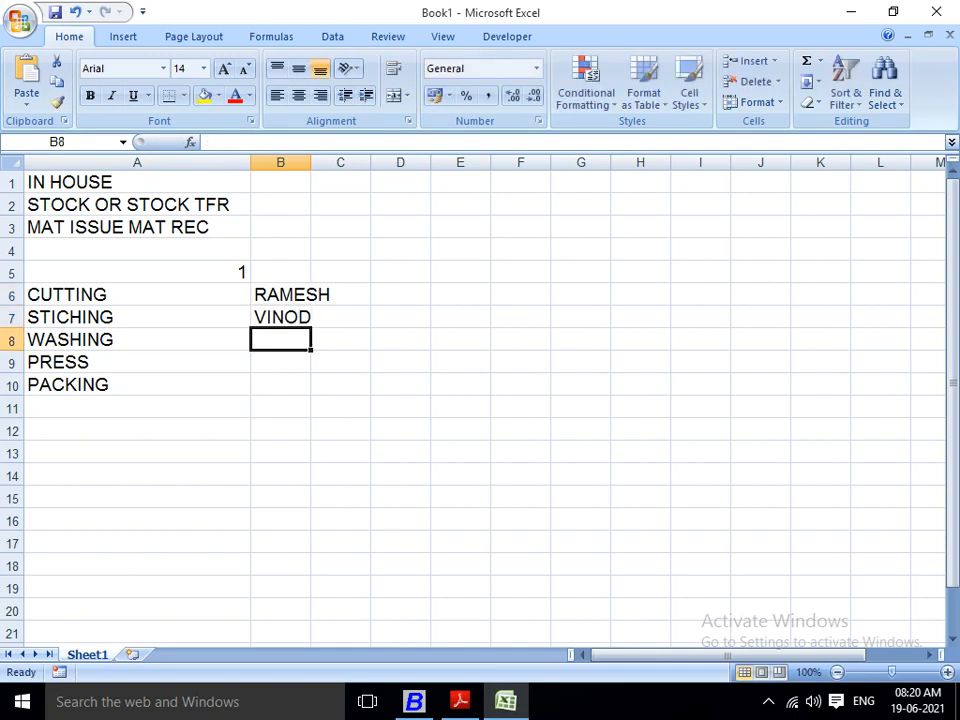
# Step: Enter the workers' names for WASHING, PRESS and PACKING in cells B8 to B10, and widen column B to fit the names
pyautogui.write('SANDEEP')
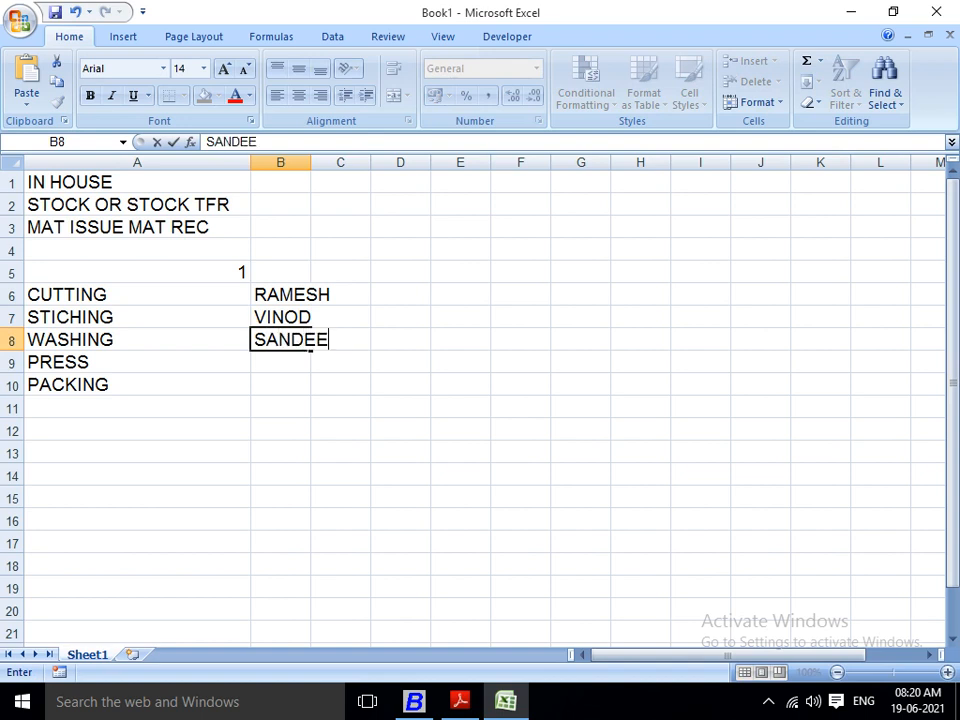
pyautogui.press('Return')
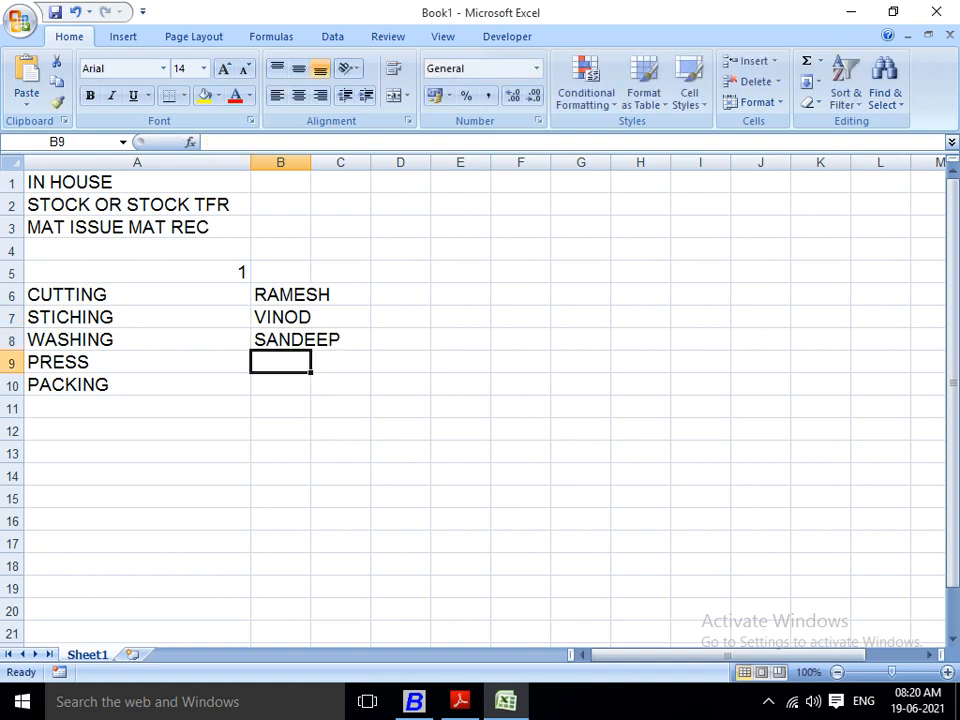
pyautogui.write('RAHUL')
pyautogui.press('Return')
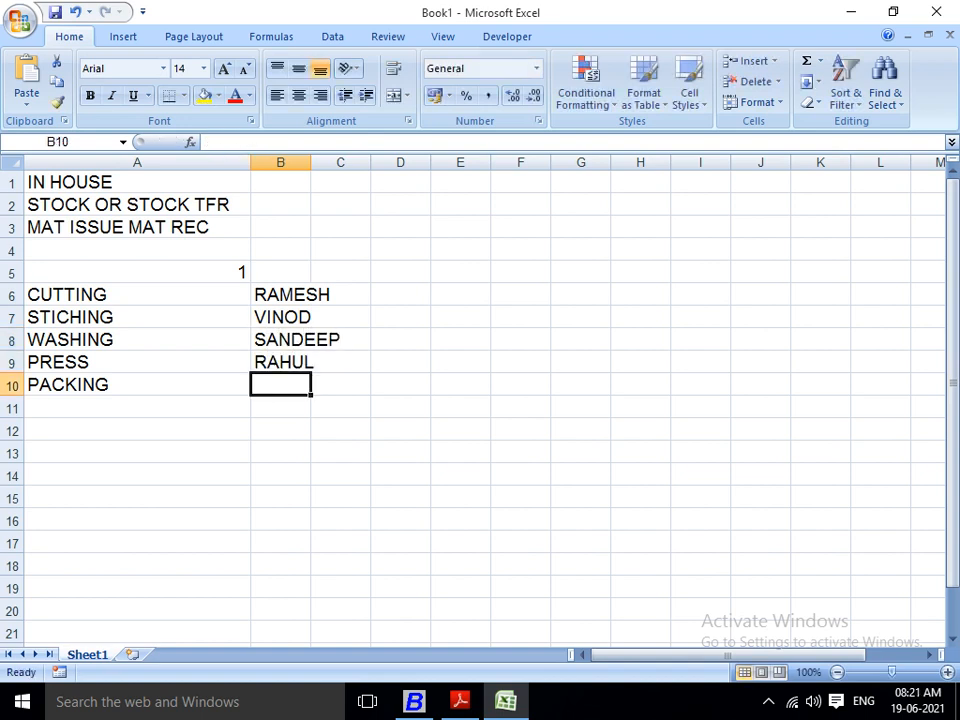
pyautogui.write('MANOJ')
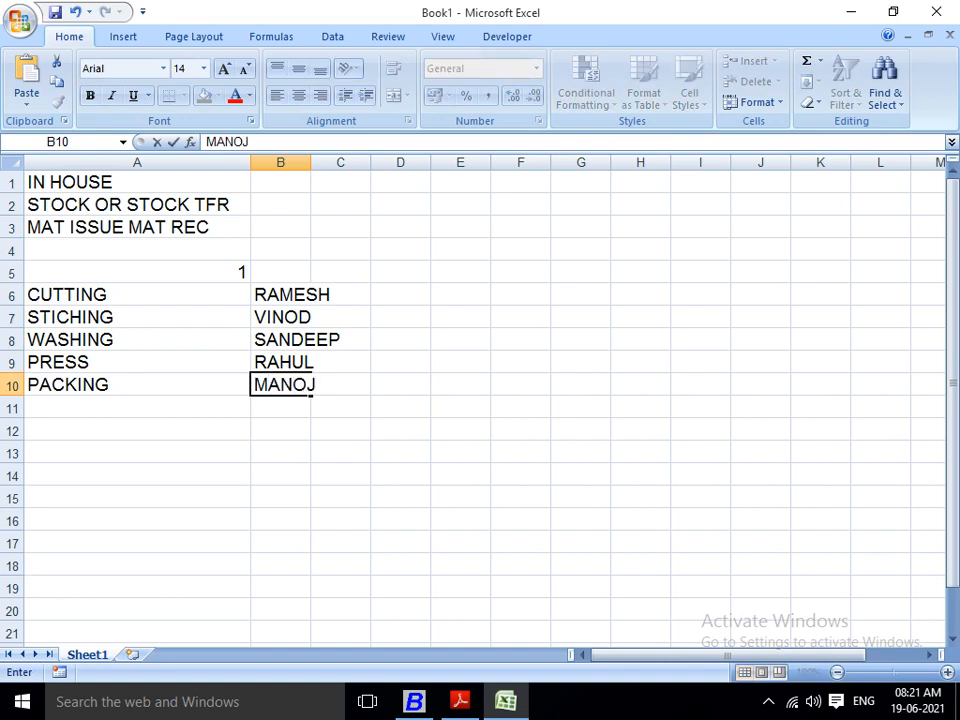
pyautogui.press('Return')
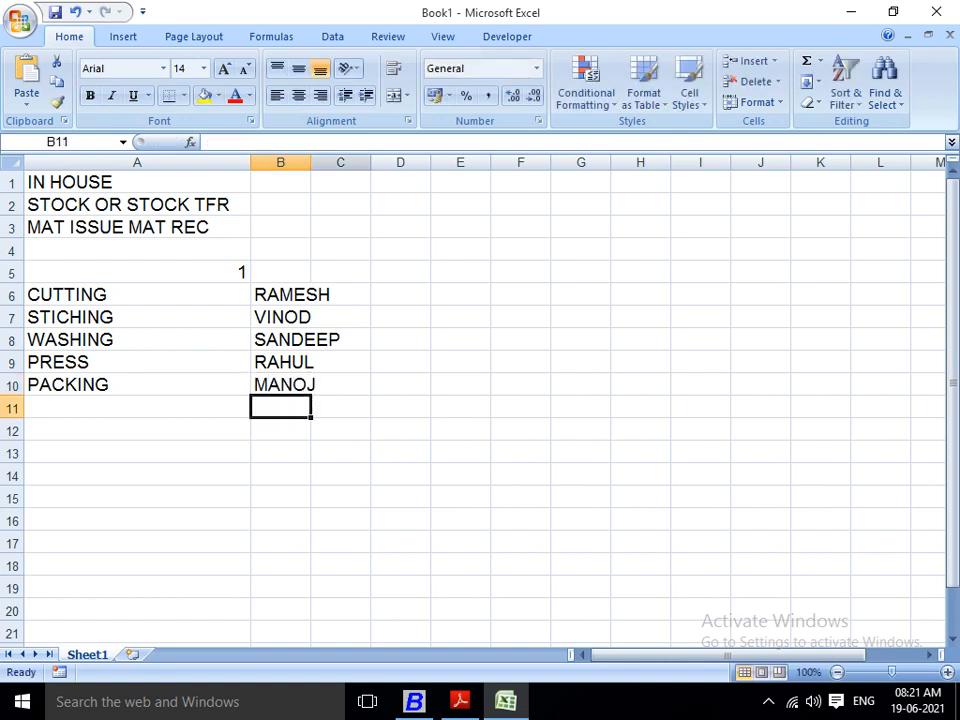
pyautogui.moveTo(311, 162); pyautogui.dragTo(356, 162)
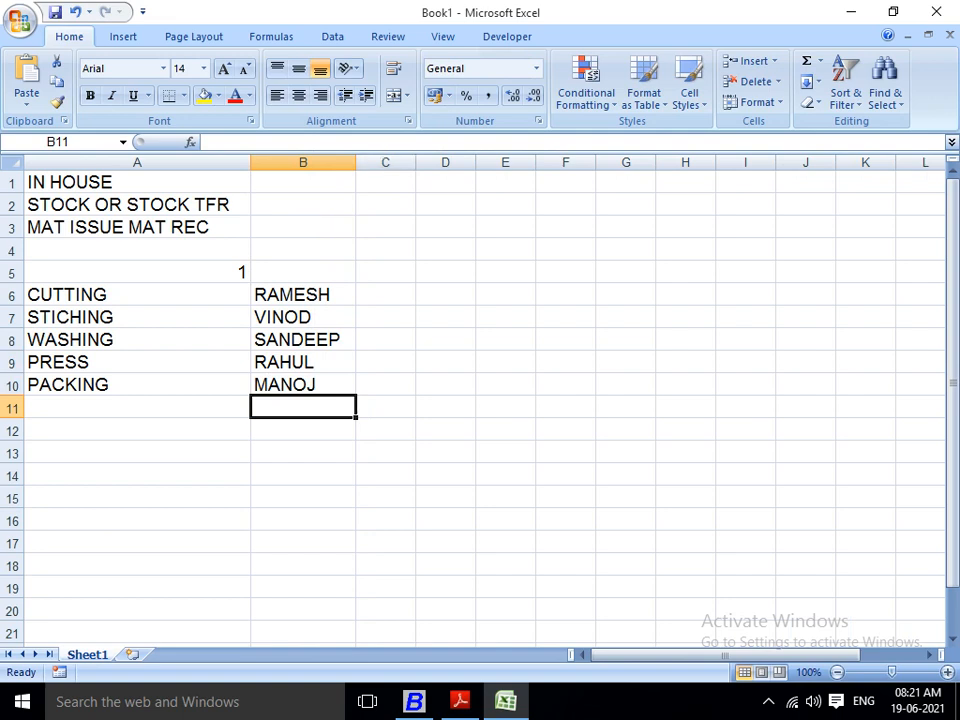
# Step: Enter the process rates 5, 20, 15, 2 and 1.5 in cells C6 to C10
pyautogui.click(386, 295)
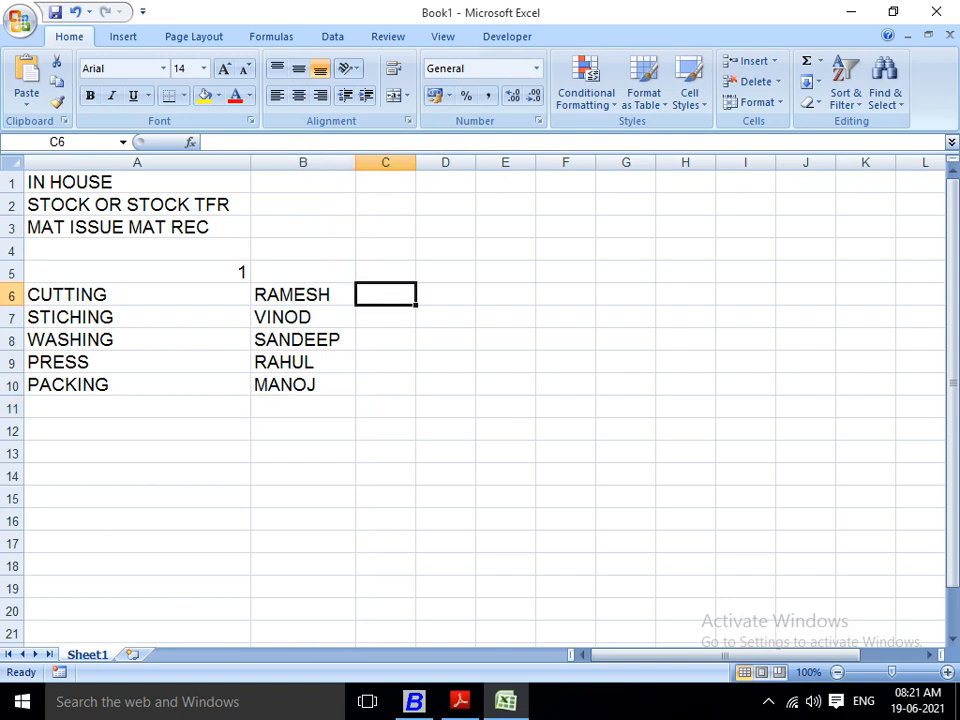
pyautogui.click(137, 317)
pyautogui.click(386, 295)
pyautogui.write('5')
pyautogui.press('Return')
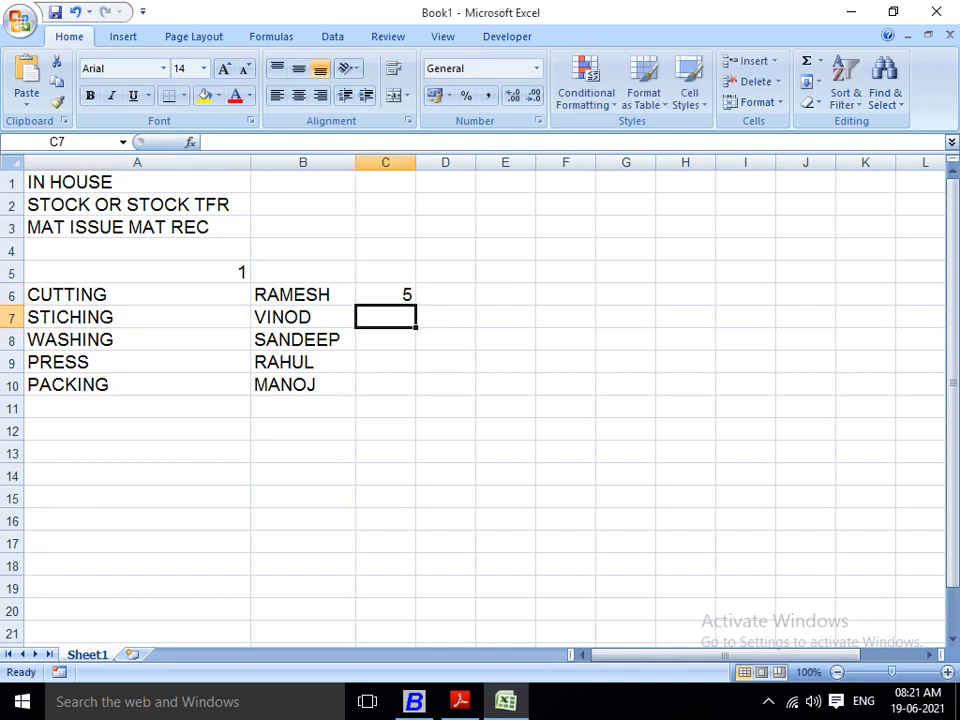
pyautogui.write('20')
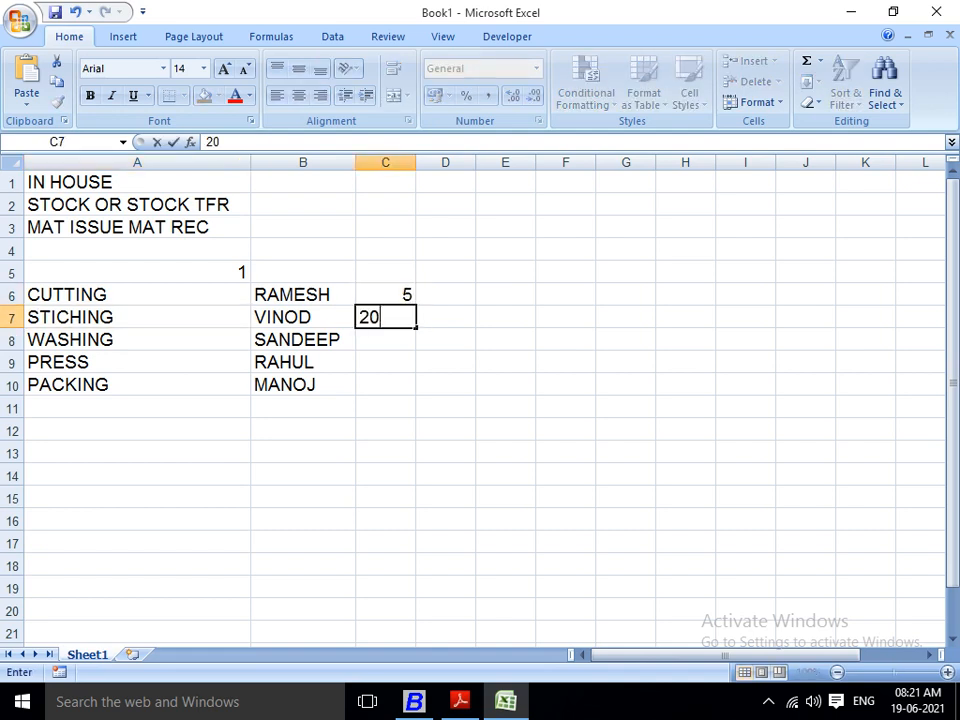
pyautogui.press('Return')
pyautogui.write('15')
pyautogui.press('Return')
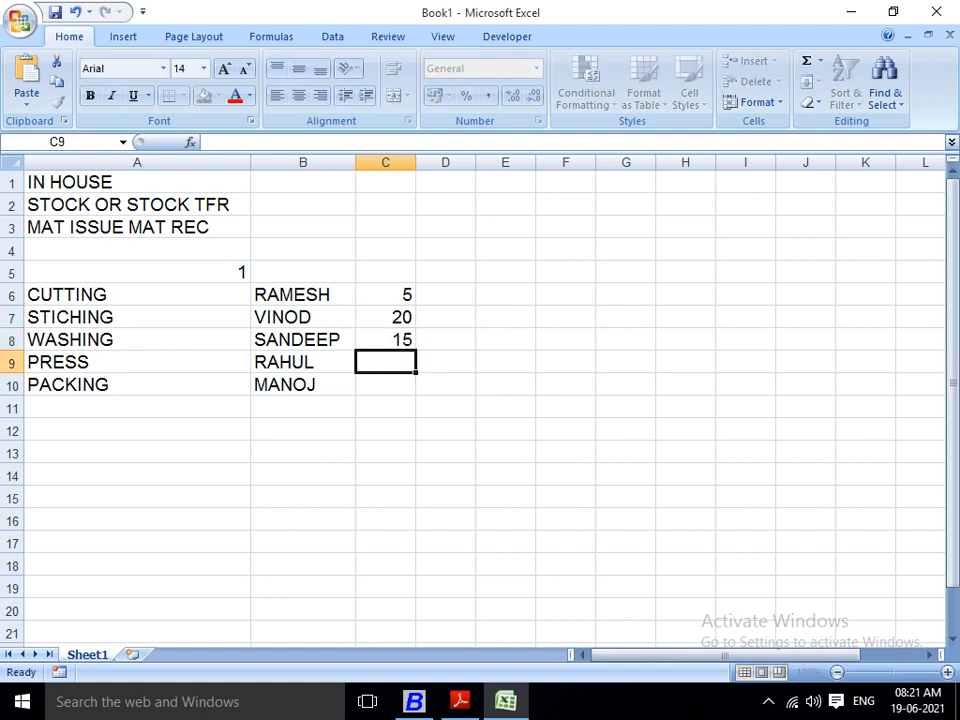
pyautogui.write('2')
pyautogui.press('Return')
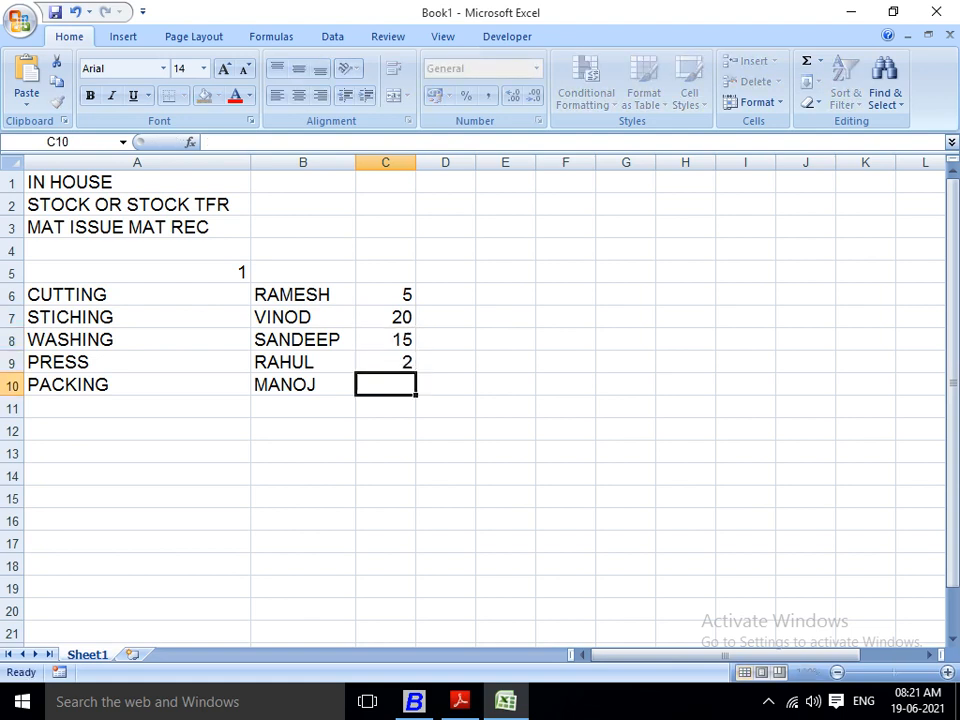
pyautogui.write('1.5')
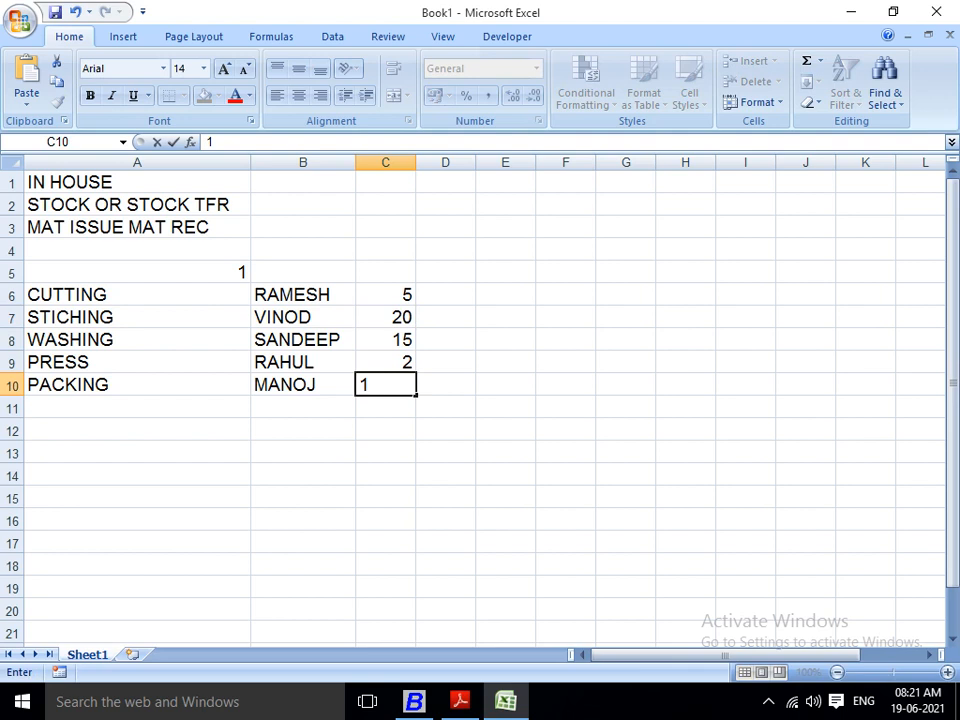
pyautogui.press('Return')
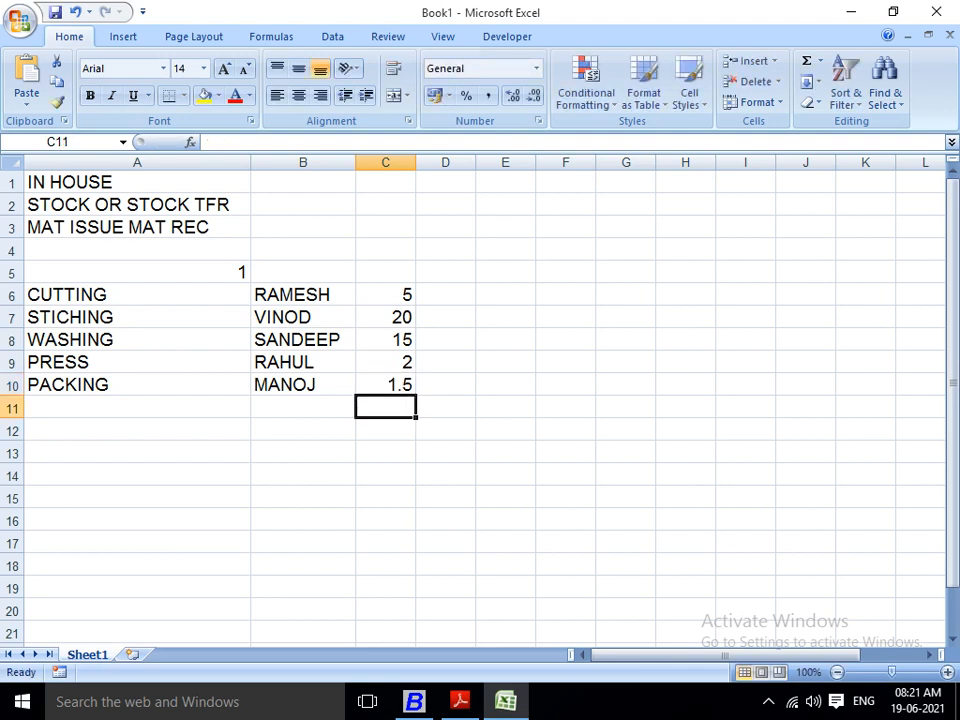
# Step: Switch back to Busy, date the stock journal voucher 10-04-2021 and choose Main Store as the material centre for items generated
pyautogui.hotkey('alt', 'Tab')
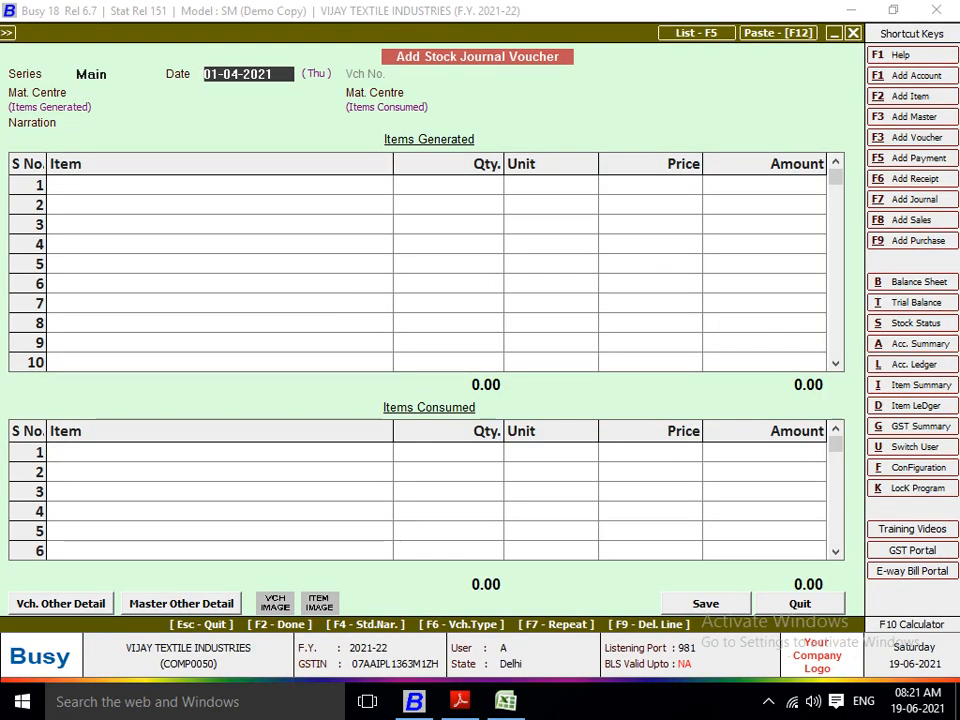
pyautogui.write('10')
pyautogui.press('Return')
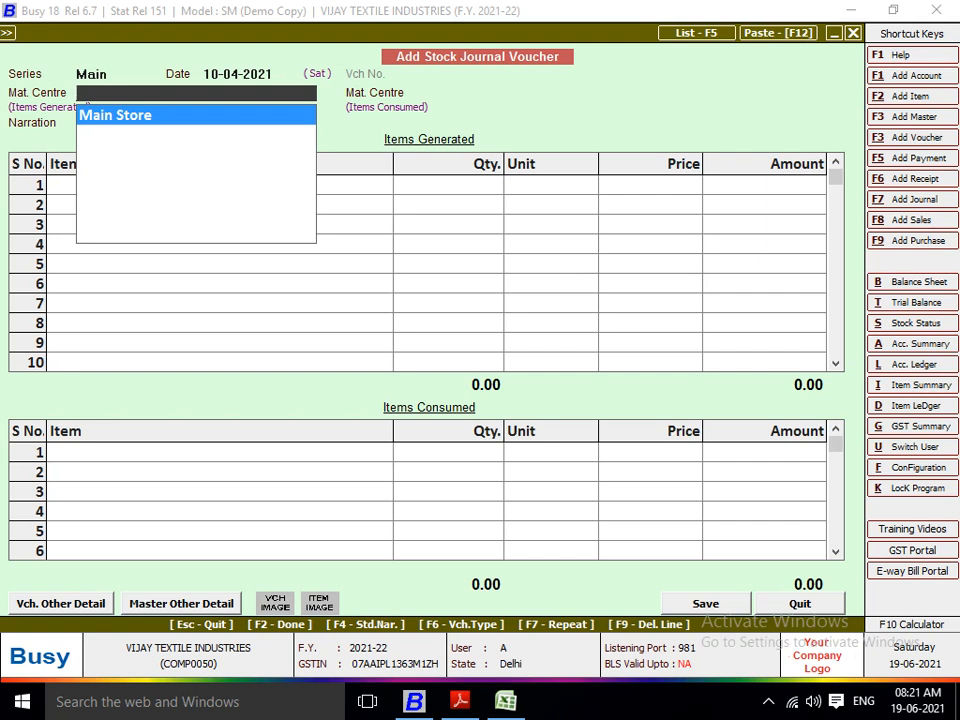
pyautogui.press('Return')
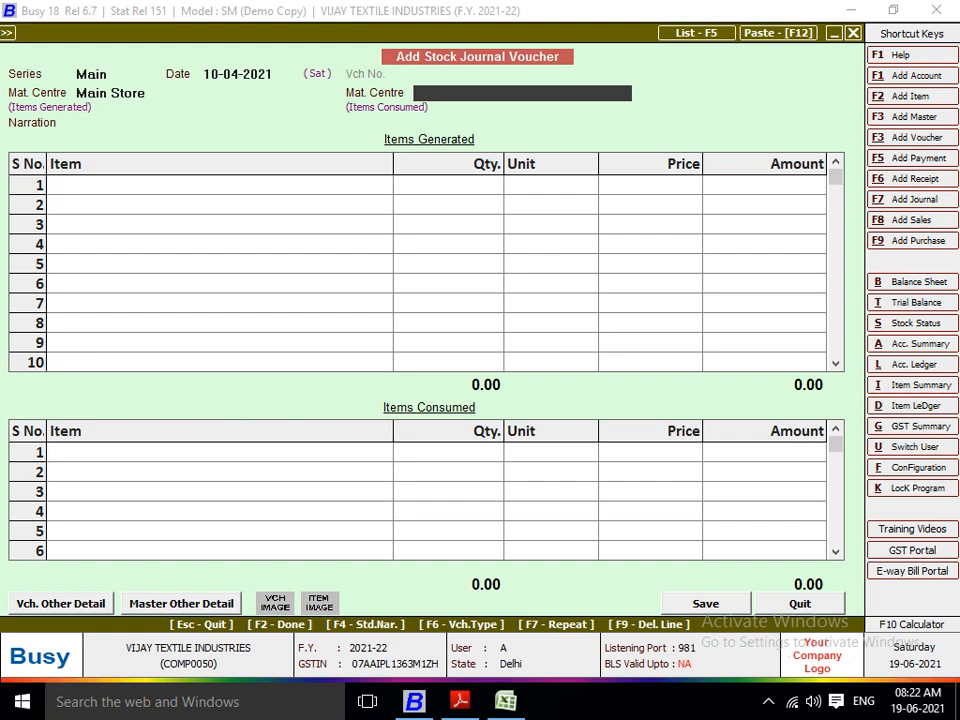
pyautogui.press('Return')
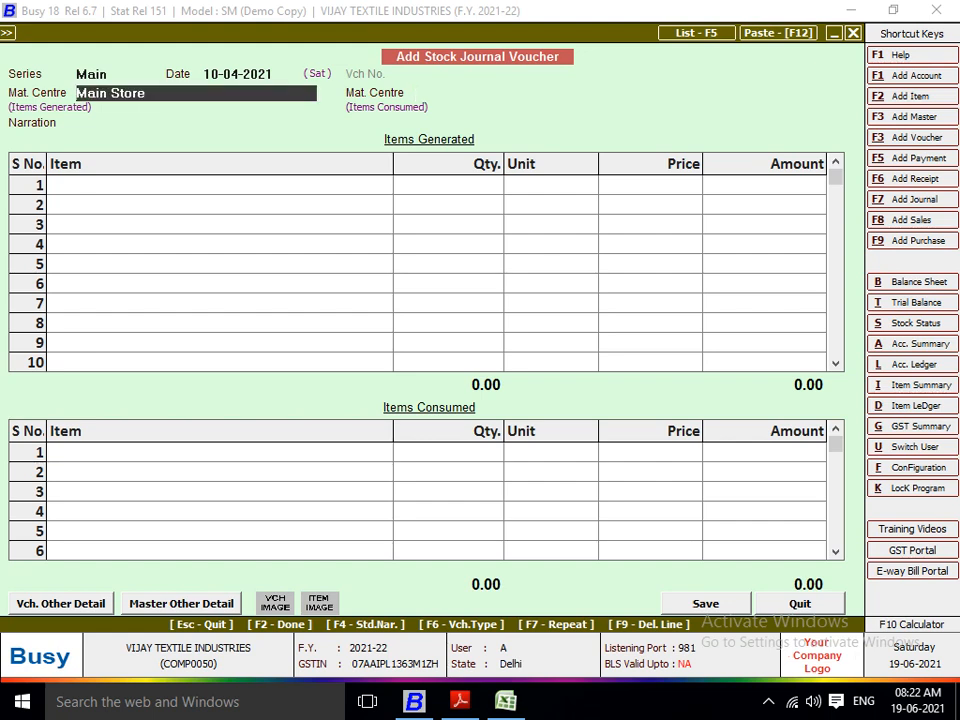
# Step: Start a new material centre master from the voucher and enter CUTTING MASTER in its name
pyautogui.press('F3')
pyautogui.press('Return')
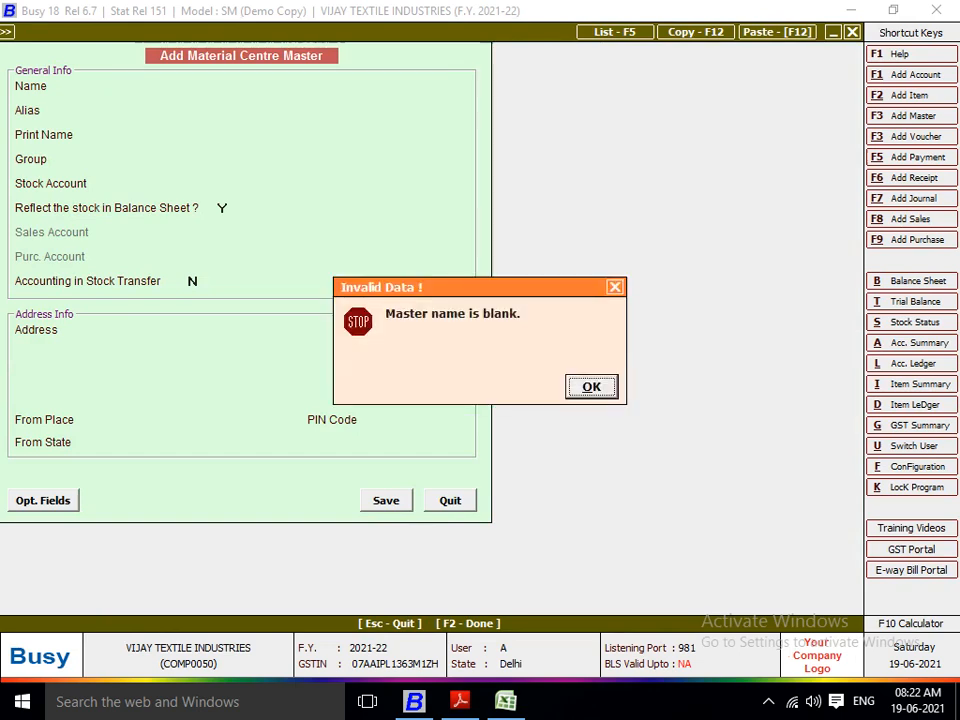
pyautogui.hotkey('alt', 'Tab')
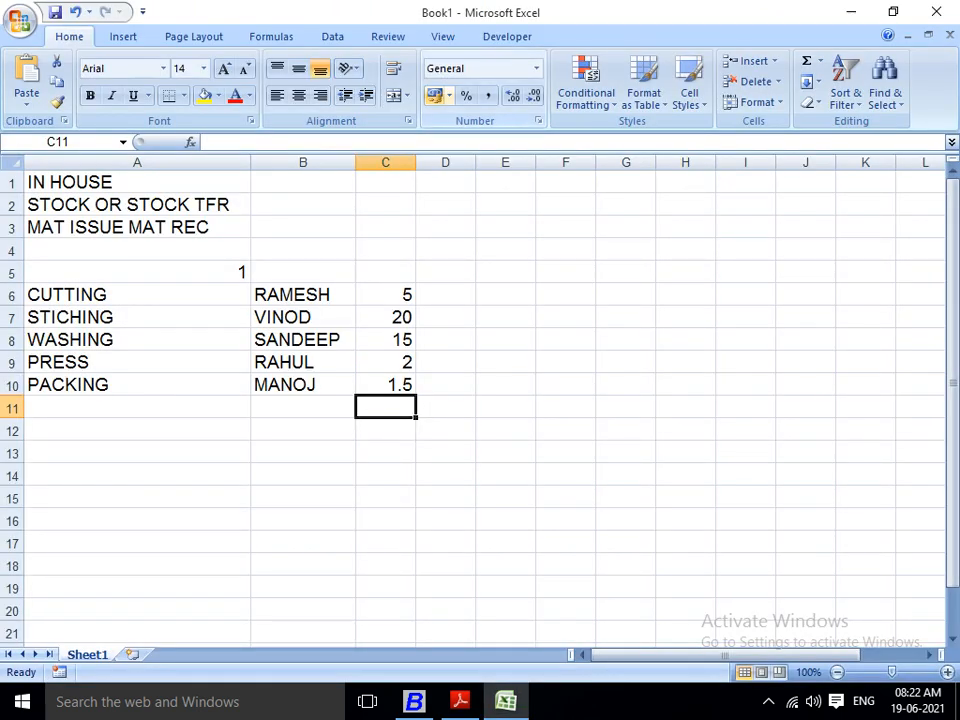
pyautogui.hotkey('alt', 'Tab')
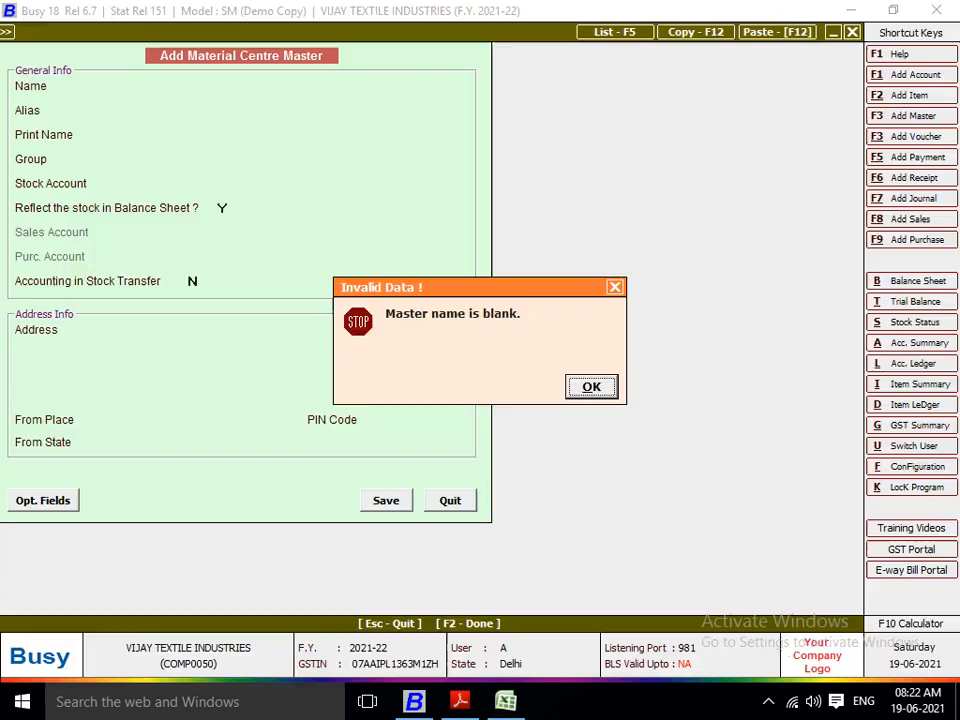
pyautogui.press('Return')
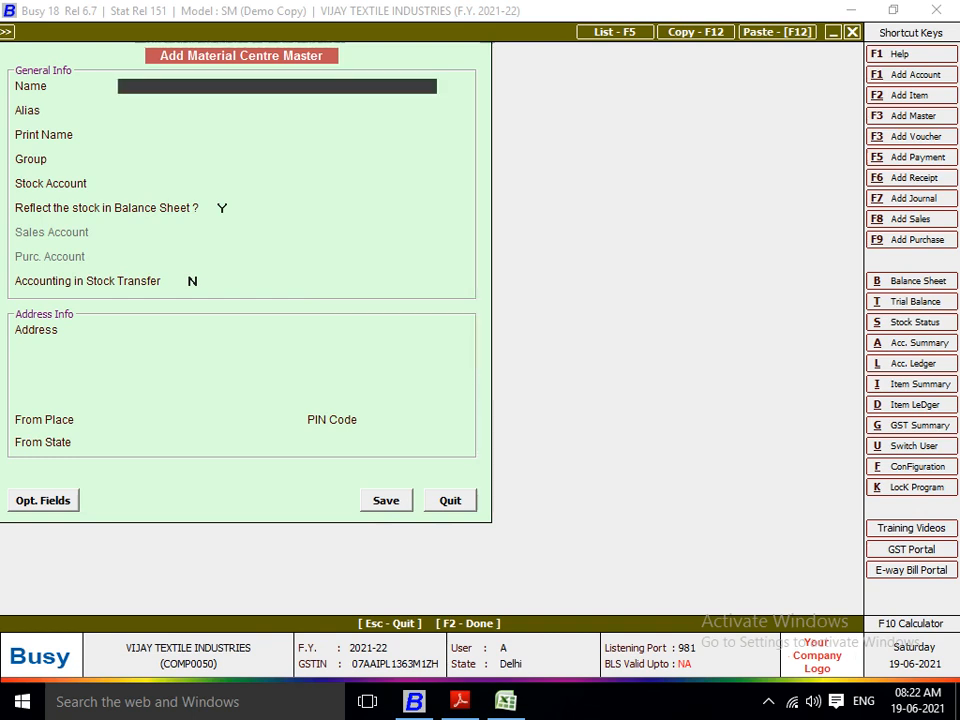
pyautogui.write('CUTTING MASTER ')
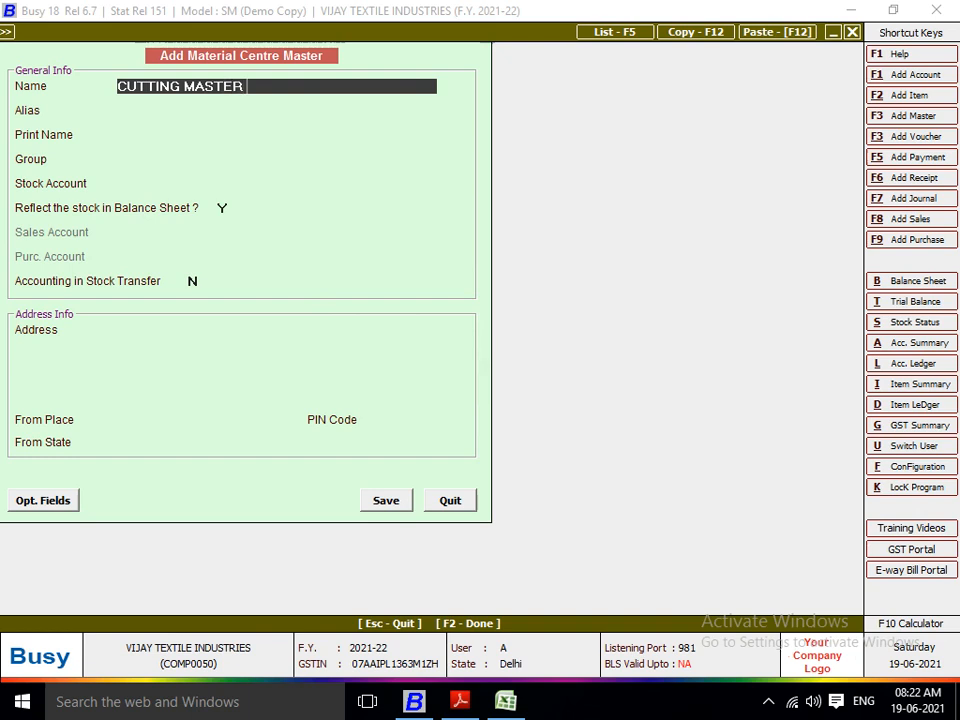
# Step: Complete the material centre name with the cutting master's first name and assign the Production Floors group and the Stock account
pyautogui.write('RAMESH')
pyautogui.press('Return')
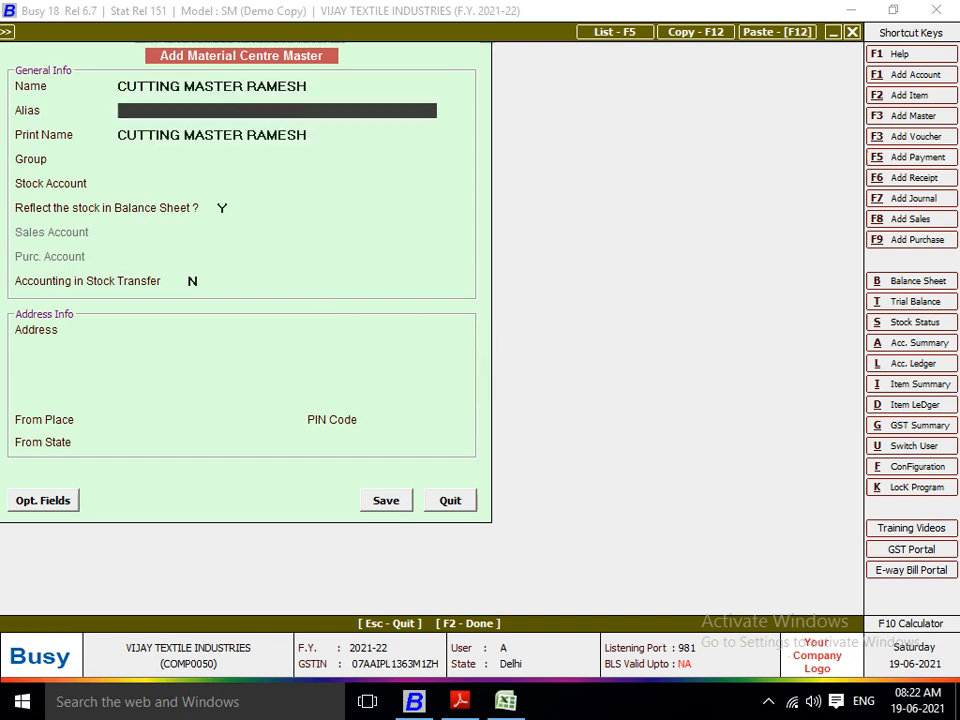
pyautogui.press('Return')
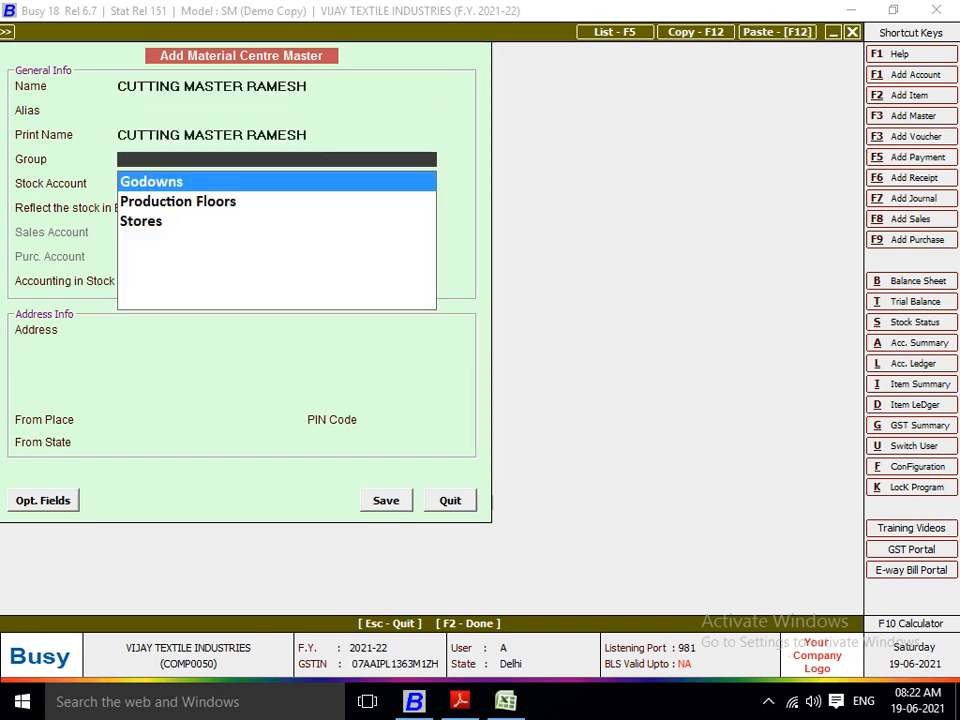
pyautogui.press('Down')
pyautogui.press('Up')
pyautogui.press('Down')
pyautogui.press('Return')
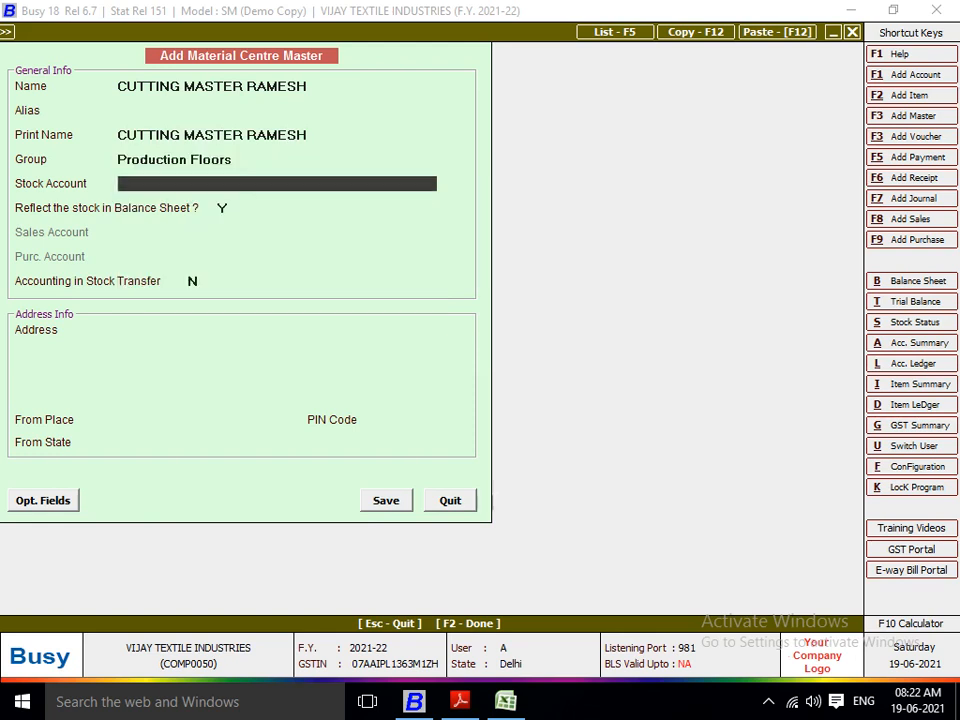
pyautogui.press('Return')
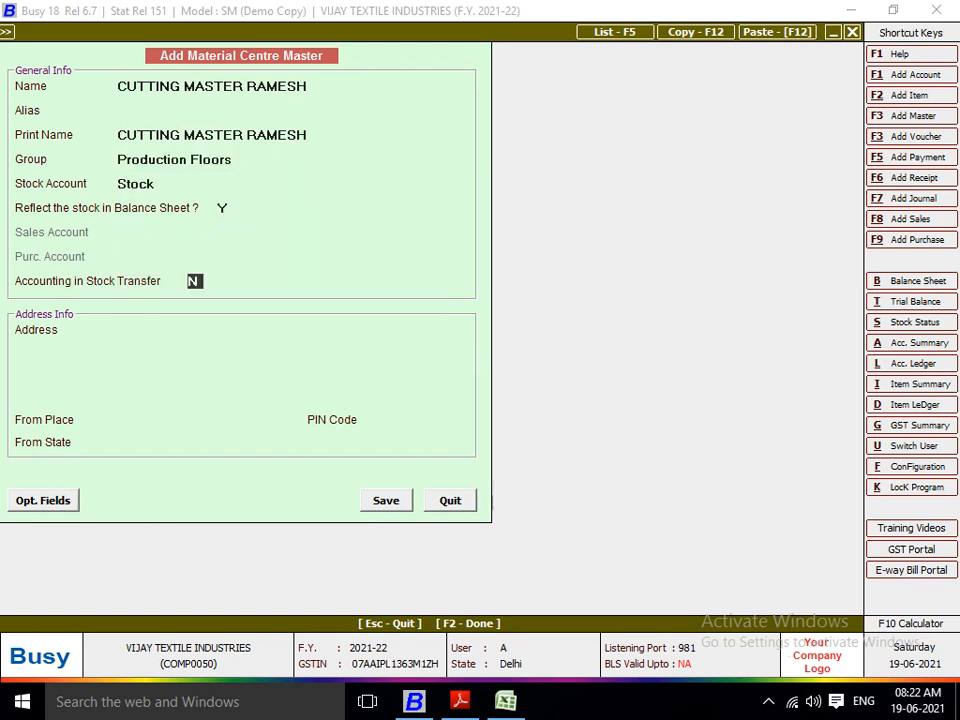
# Step: Enable accounting in stock transfer and start a linked new account named CUTTING MASTER plus the worker's first name
pyautogui.write('Y')
pyautogui.press('Return')
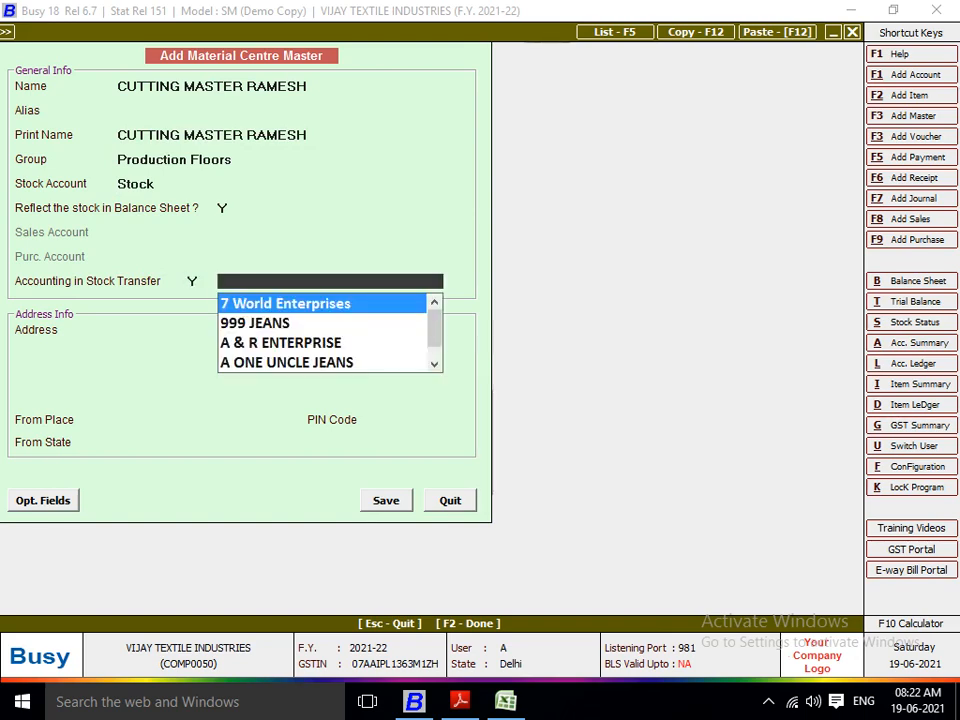
pyautogui.press('F3')
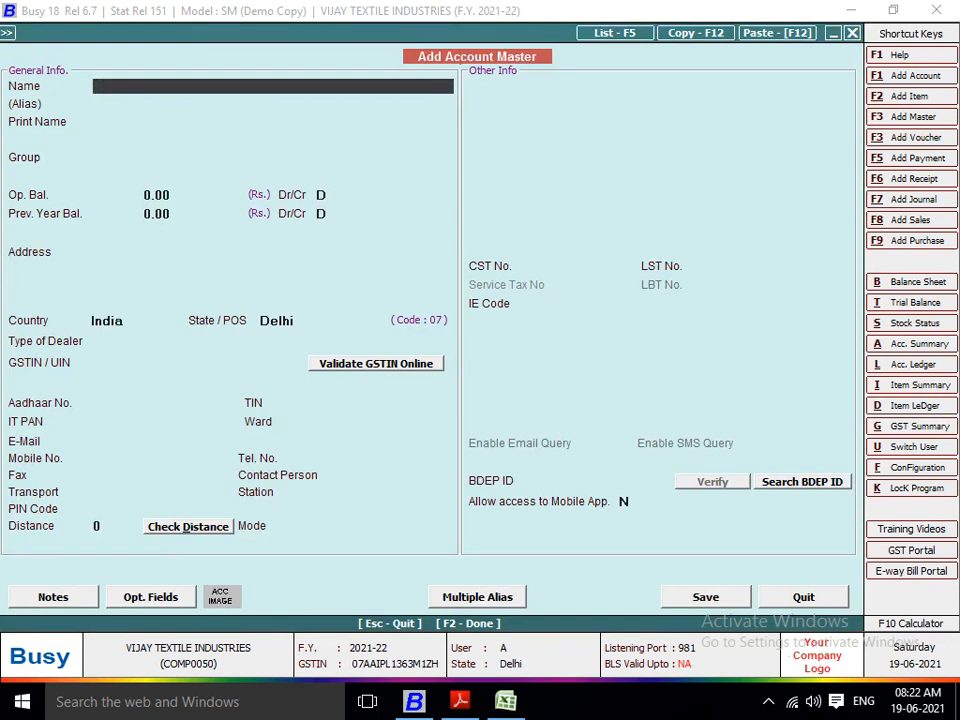
pyautogui.write('CUTTING MASTER RAM')
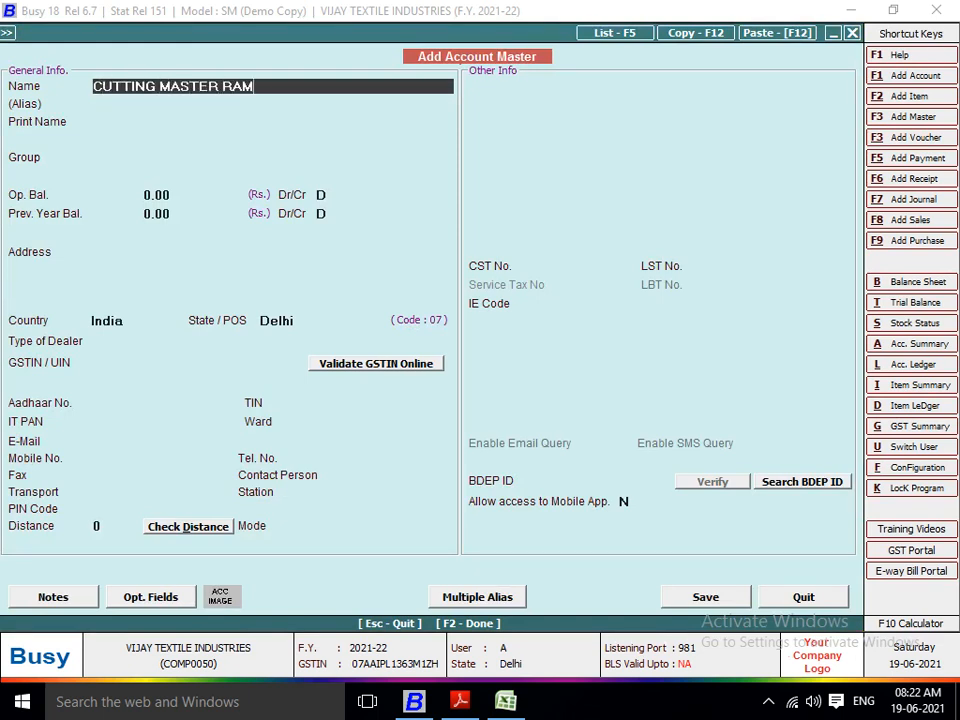
pyautogui.write('ESH')
pyautogui.press('Return')
pyautogui.press('Return')
pyautogui.press('Return')
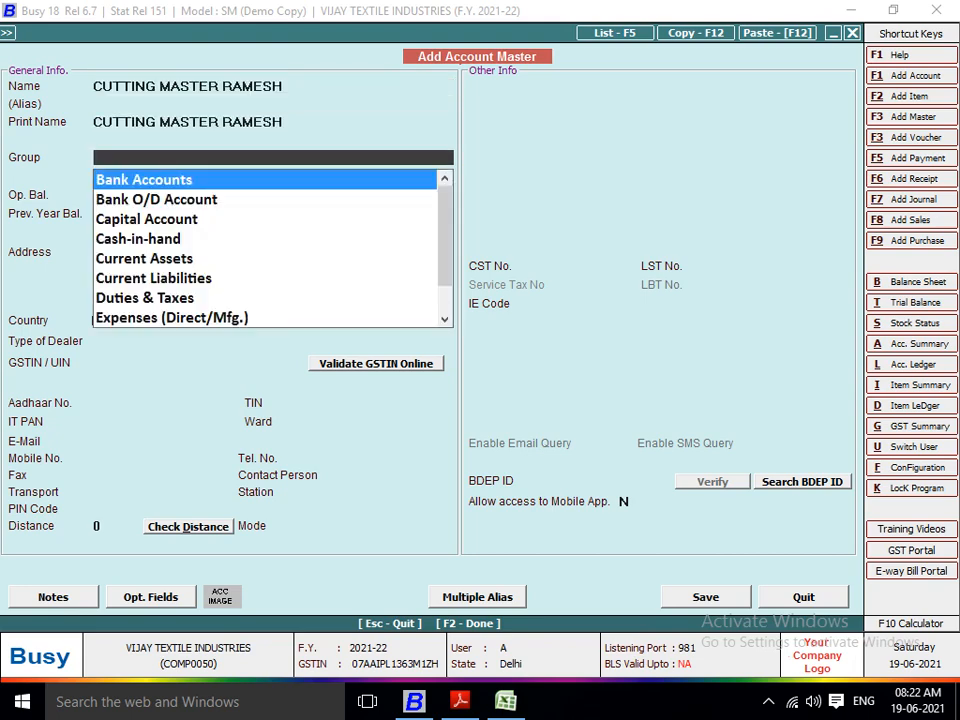
# Step: Create the account group JOB WORKER under Sundry Creditors and assign it to the new account
pyautogui.press('F3')
pyautogui.write('JOB WORK')
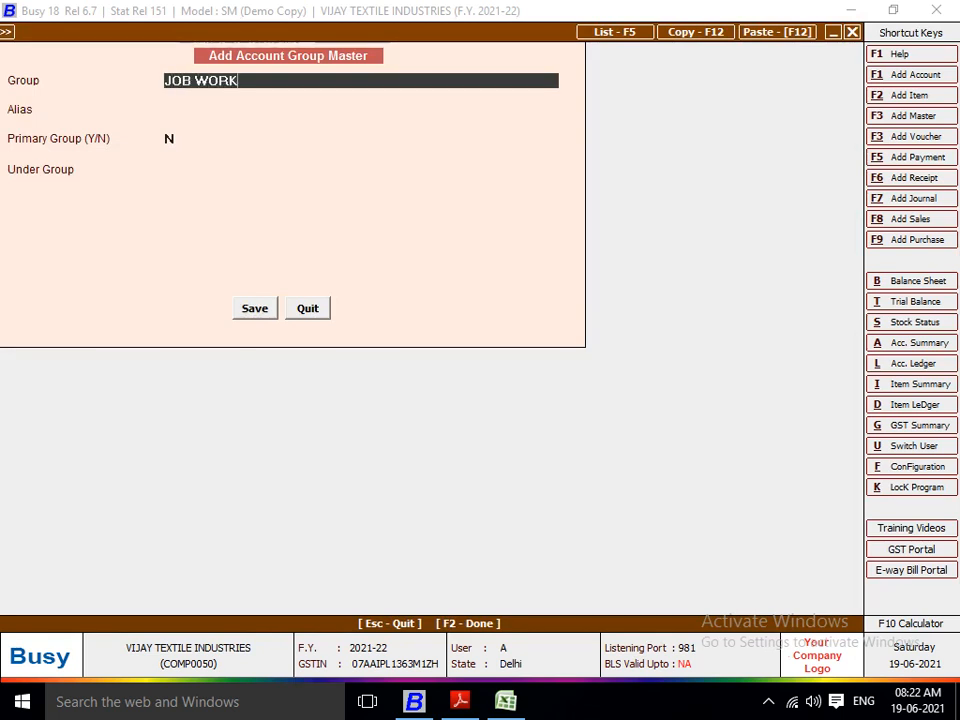
pyautogui.write('ER')
pyautogui.press('Return')
pyautogui.press('Return')
pyautogui.press('Return')
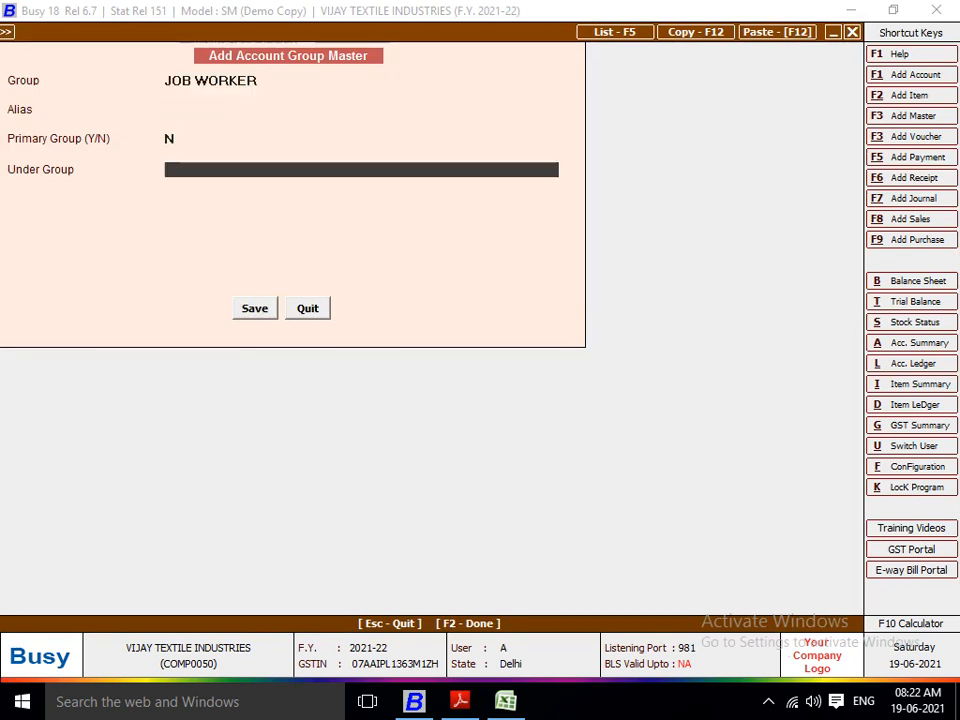
pyautogui.write('SUN')
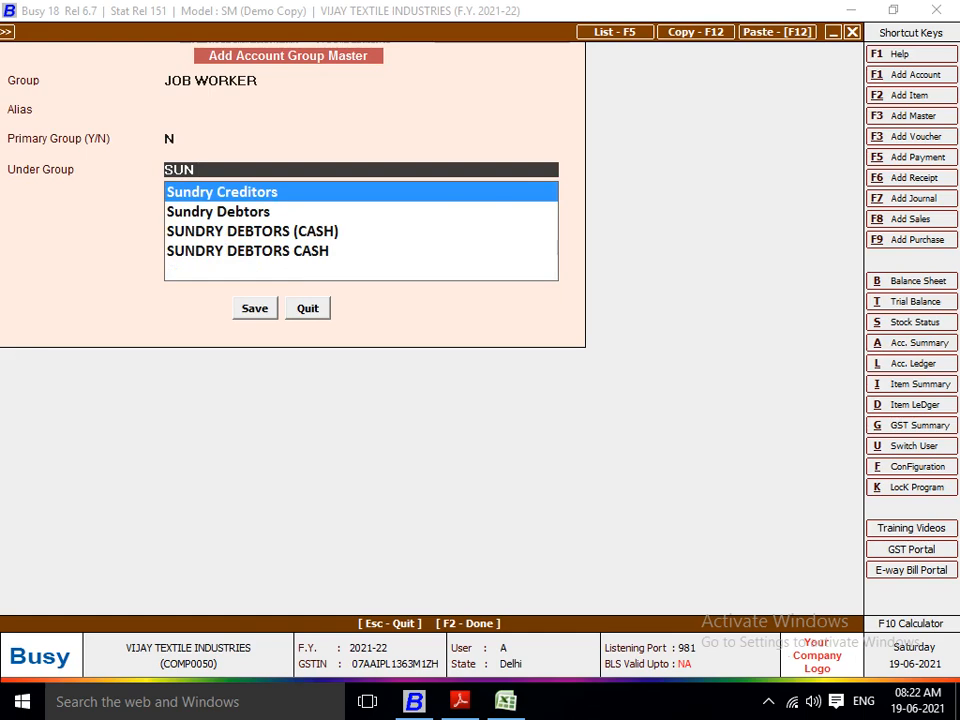
pyautogui.press('Return')
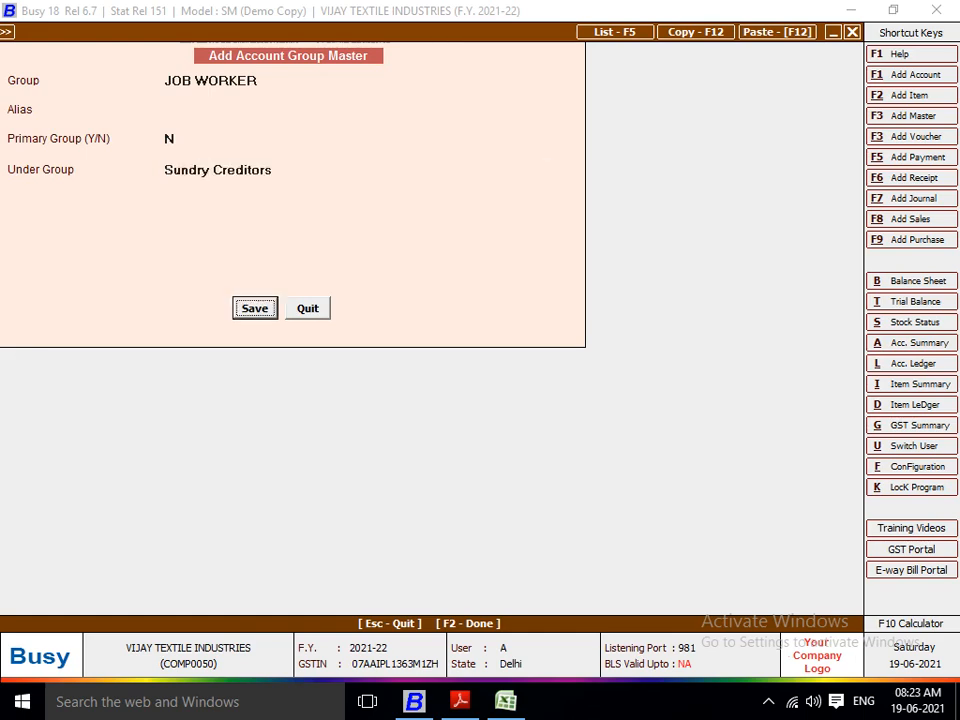
pyautogui.press('Return')
pyautogui.press('Return')
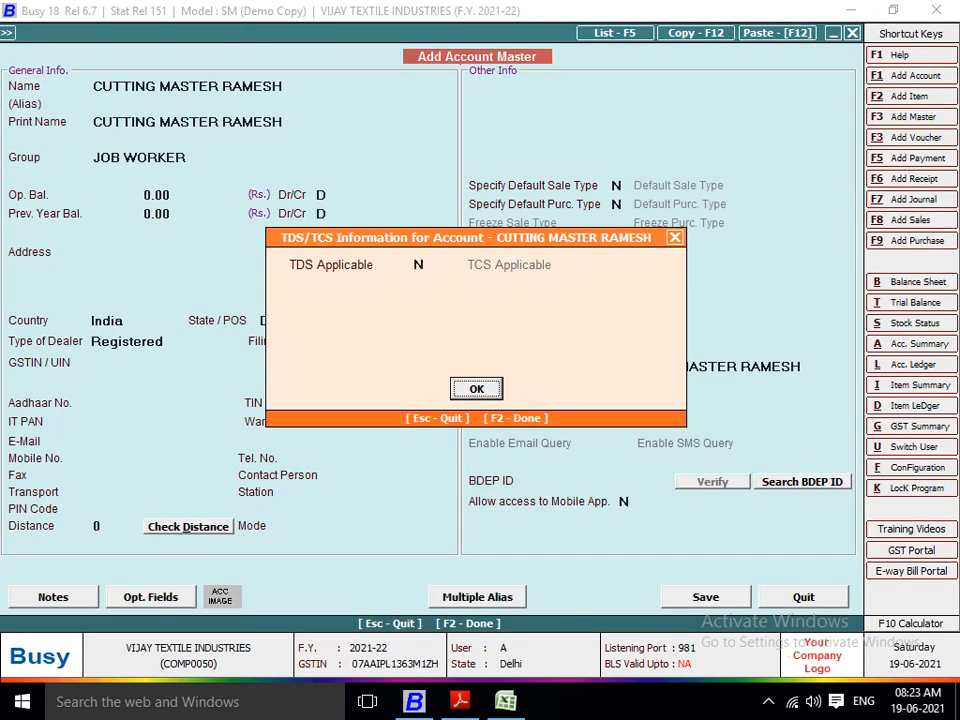
# Step: Keep TDS not applicable for the account and leave its balances, address, country and state at their defaults
pyautogui.press('Return')
pyautogui.press('Return')
pyautogui.press('Return')
pyautogui.press('Return')
pyautogui.press('Return')
pyautogui.press('Return')
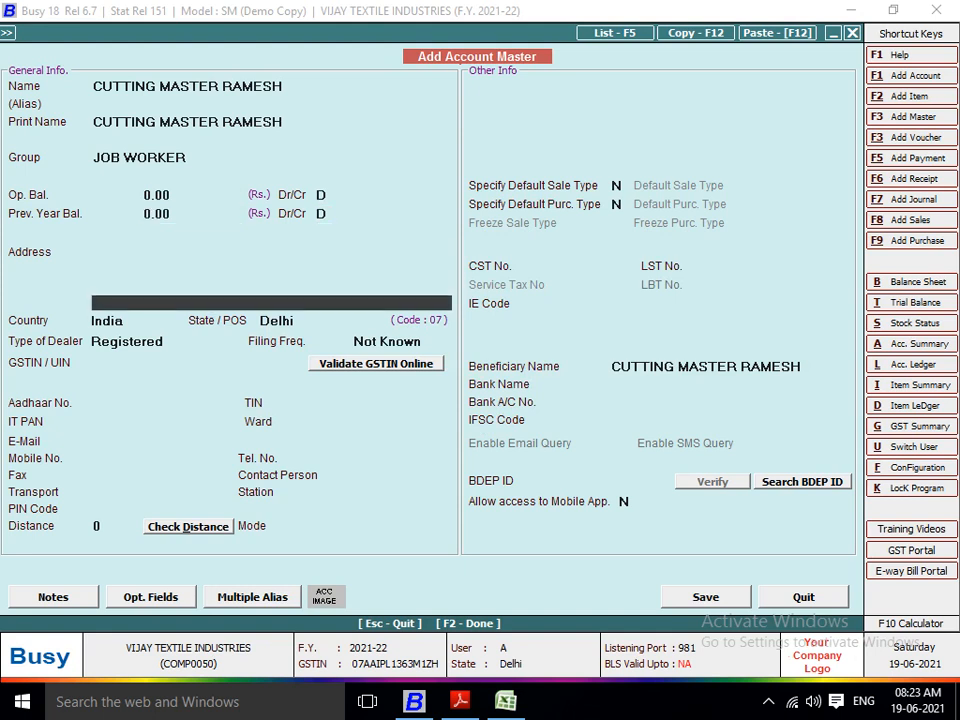
pyautogui.press('Return')
pyautogui.press('Return')
pyautogui.press('Return')
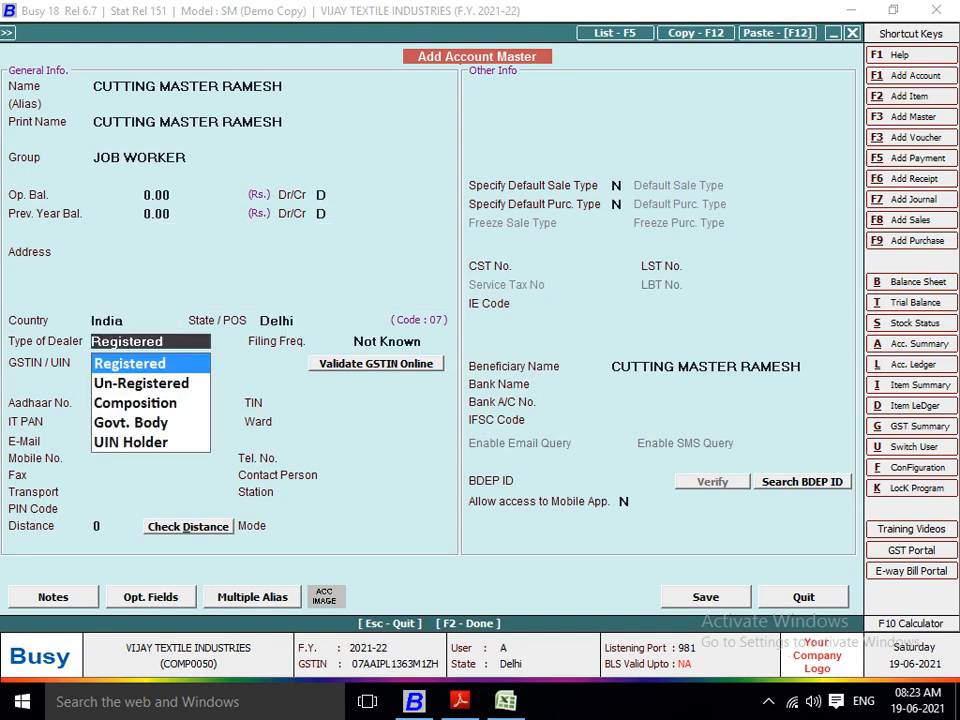
pyautogui.press('Return')
pyautogui.press('Return')
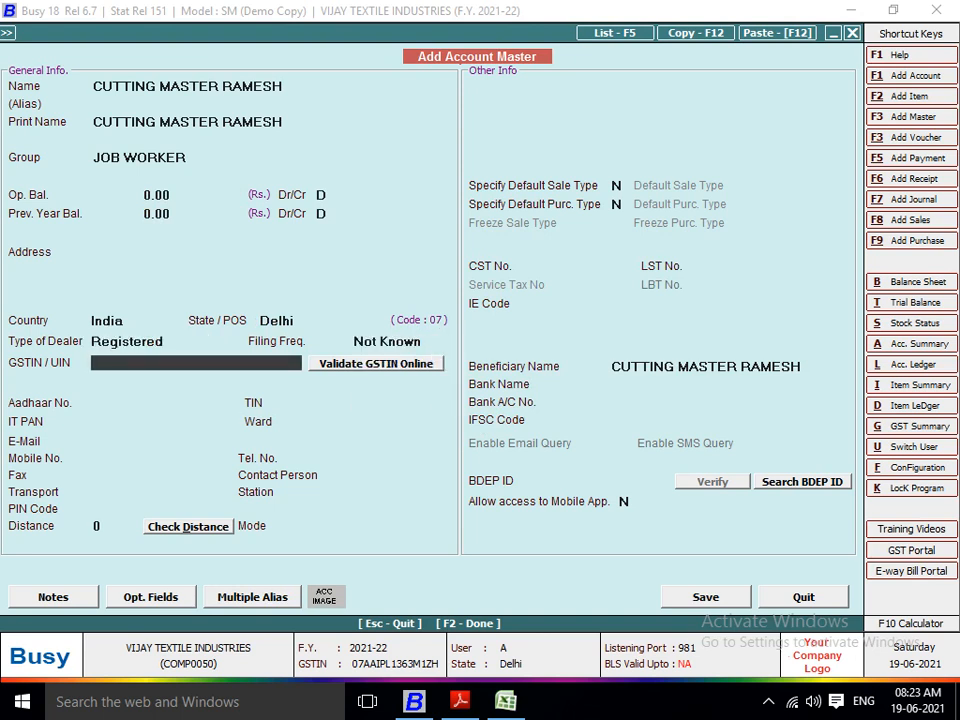
pyautogui.press('BackSpace')
pyautogui.press('BackSpace')
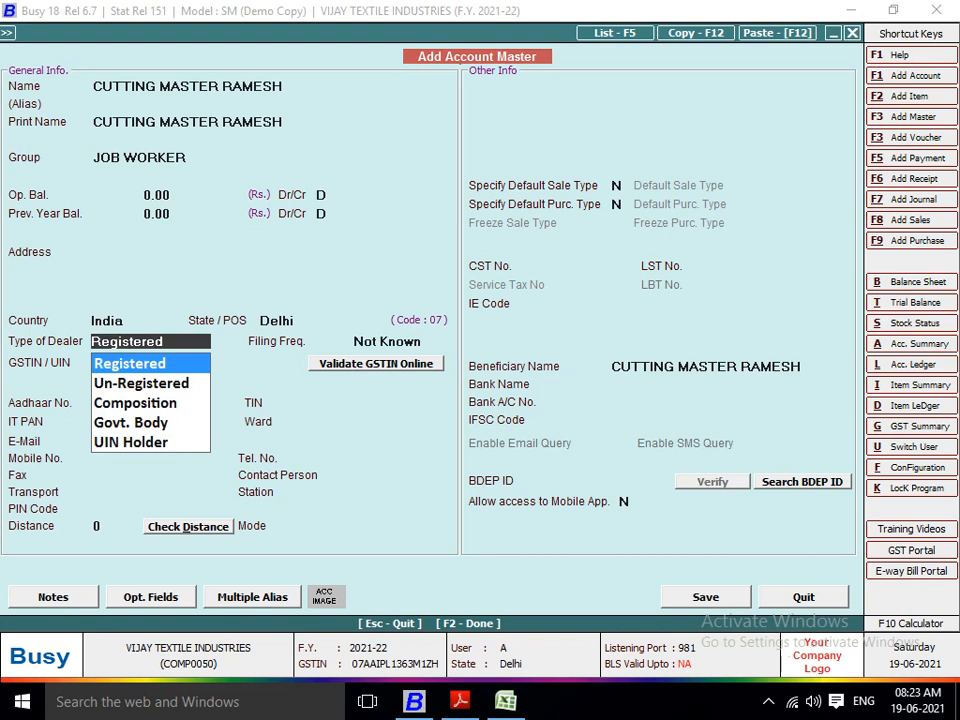
# Step: Set the account's type of dealer to Un-Registered, leave the identity and contact fields blank, and save the account
pyautogui.press('Down')
pyautogui.press('Return')
pyautogui.press('Return')
pyautogui.press('Return')
pyautogui.press('Return')
pyautogui.press('Return')
pyautogui.press('Return')
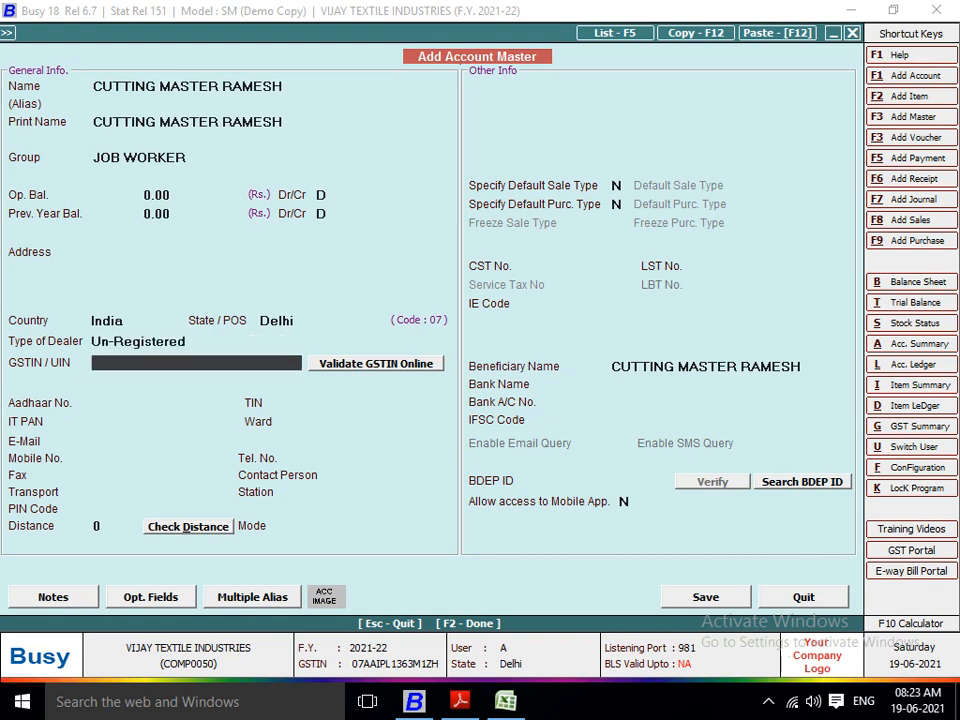
pyautogui.press('Return')
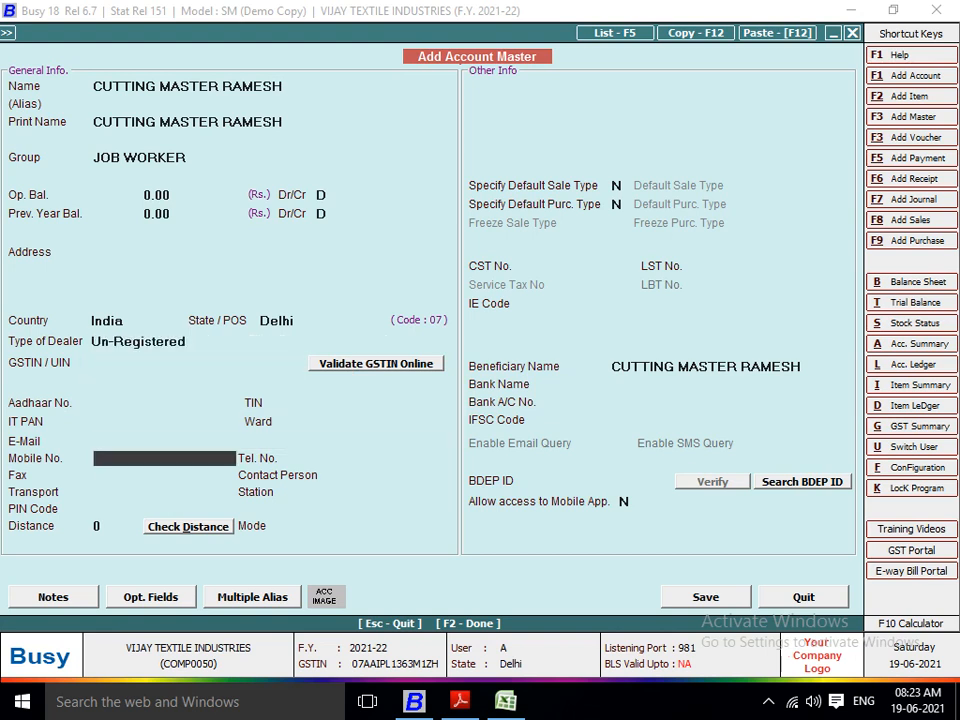
pyautogui.press('F2')
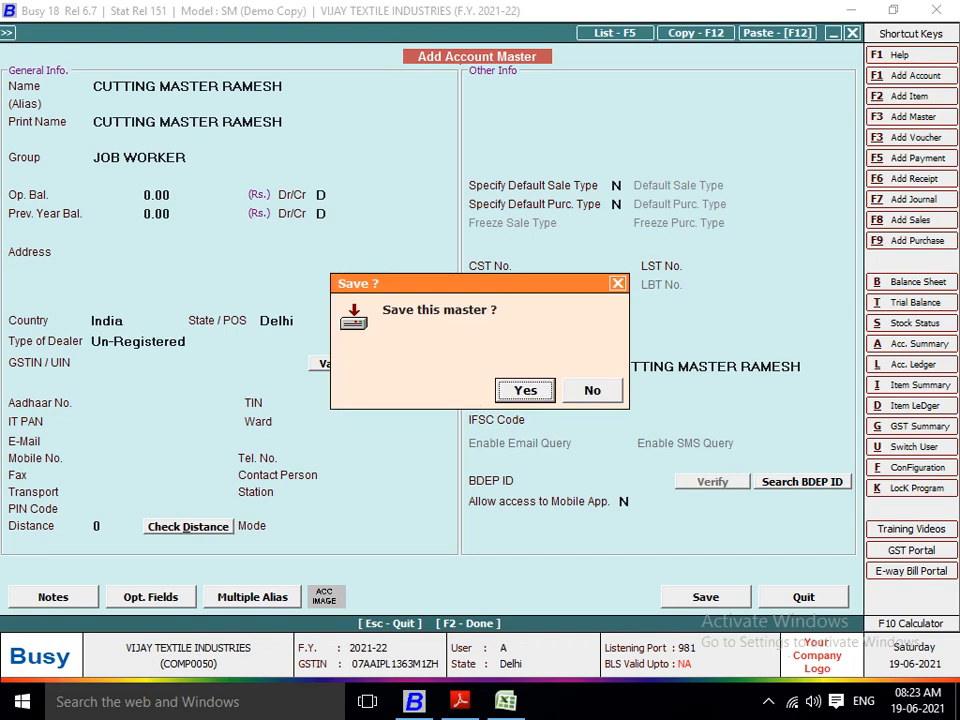
pyautogui.press('Return')
# Step: Use the new account for the centre's stock transfer accounting and save the material centre without an address
pyautogui.press('Return')
pyautogui.press('Return')
pyautogui.press('Return')
pyautogui.press('Return')
pyautogui.press('Return')
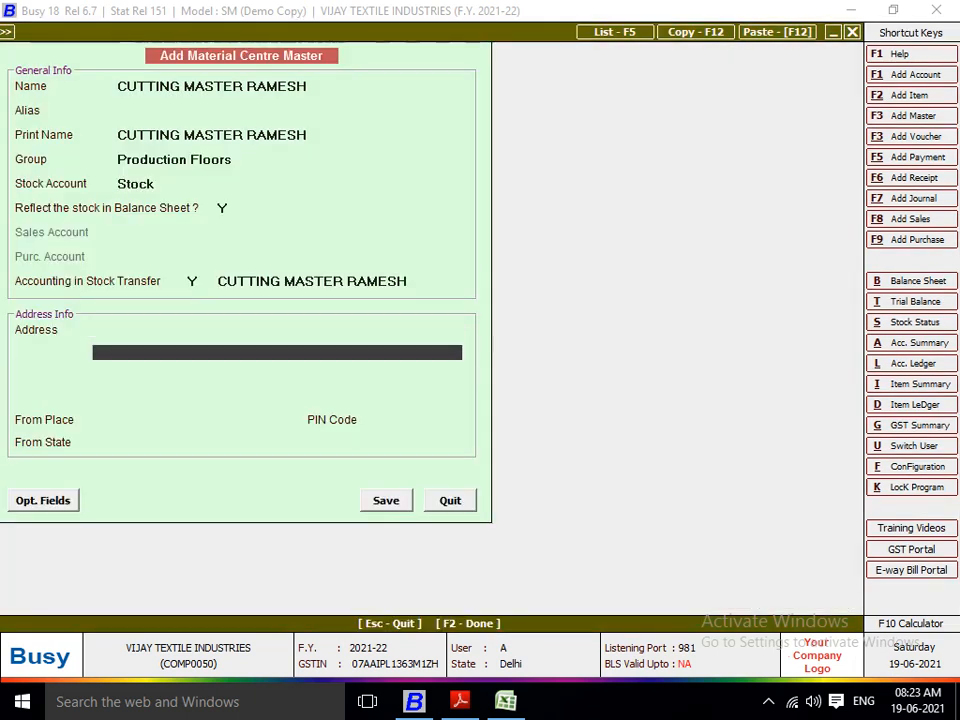
pyautogui.press('Return')
pyautogui.press('F2')
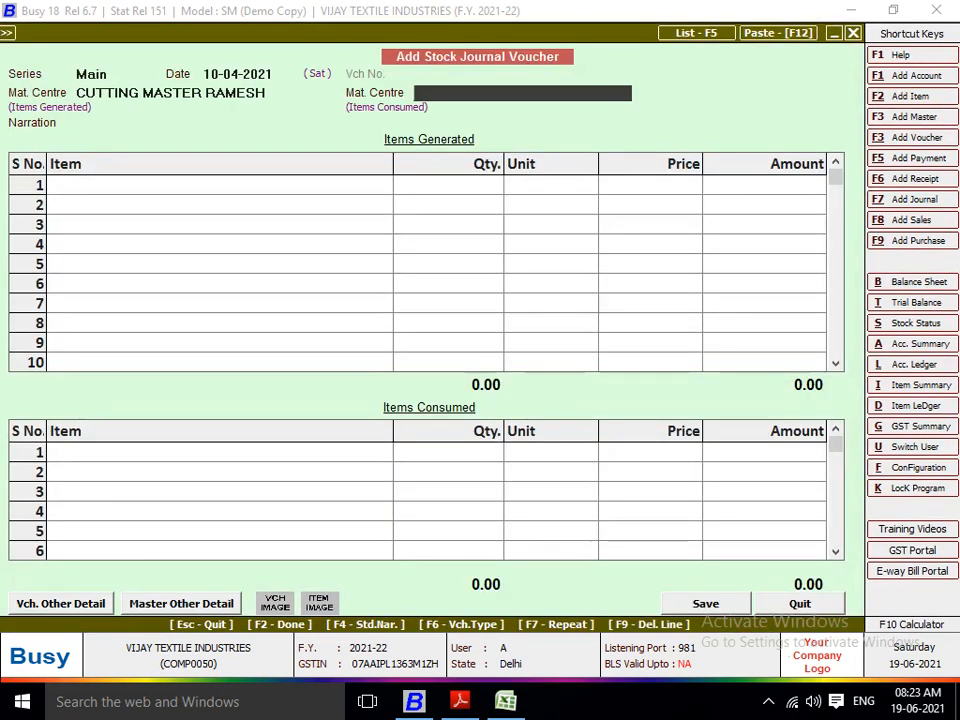
# Step: Choose Main Store as the material centre for items consumed and leave the narration blank
pyautogui.press('Return')
pyautogui.write('M')
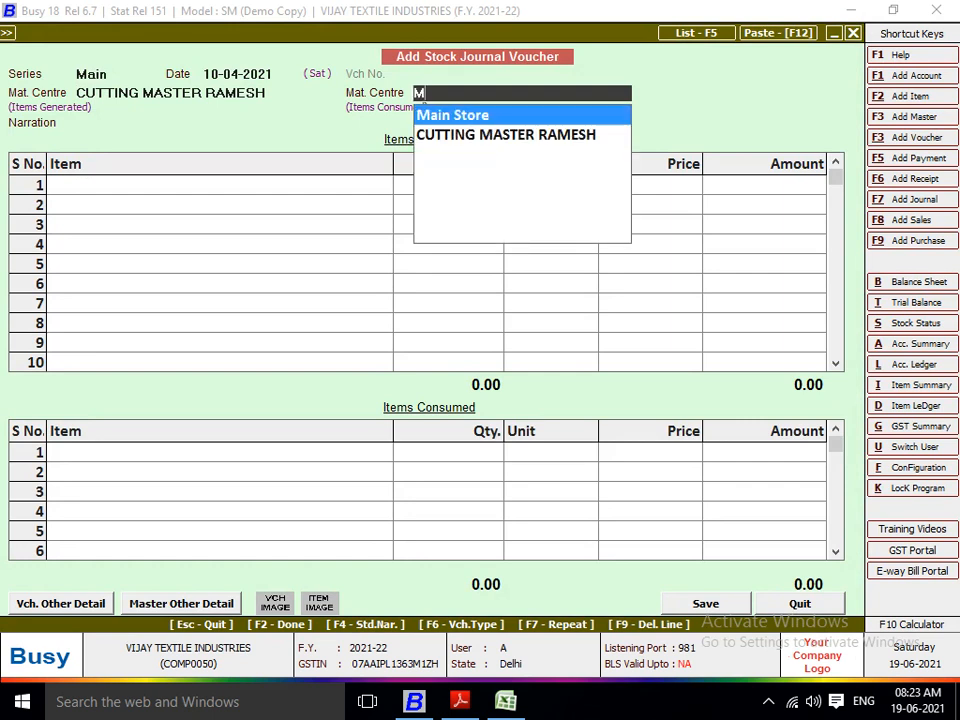
pyautogui.press('Return')
pyautogui.press('Return')
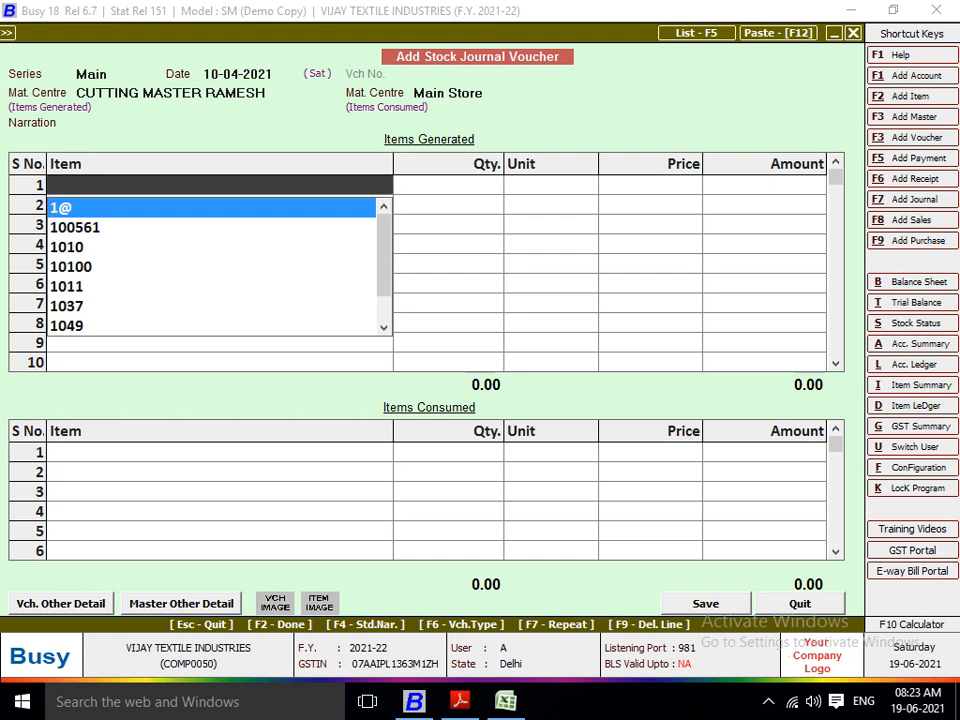
# Step: Add 200 Pcs. of SKY BLUE JEANS 800 as the first item generated, without entering a price
pyautogui.write('SKY')
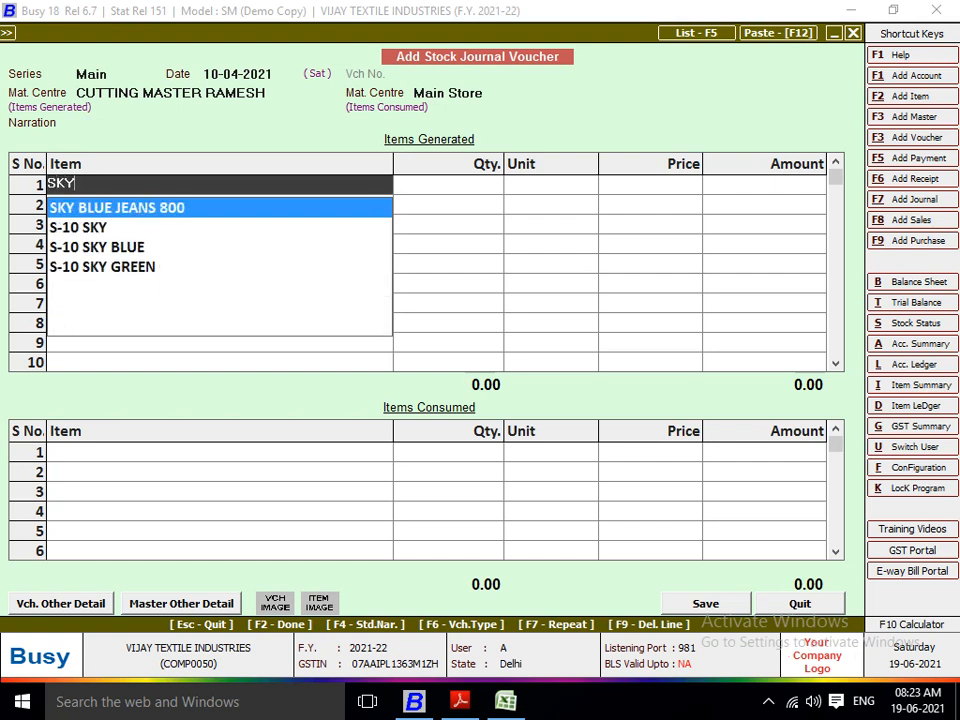
pyautogui.press('Return')
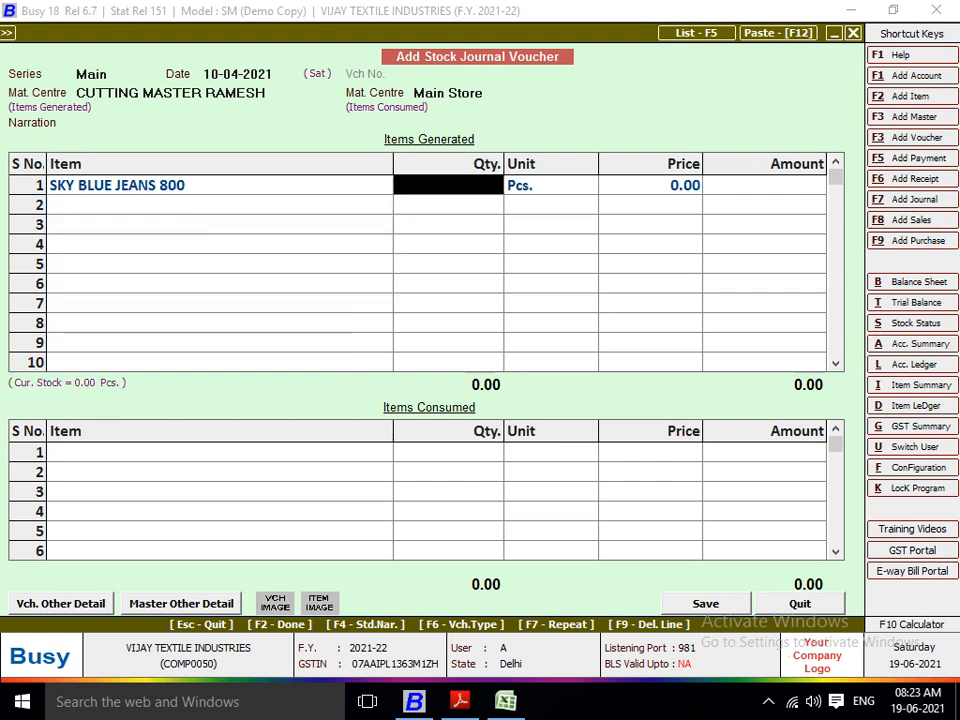
pyautogui.write('200')
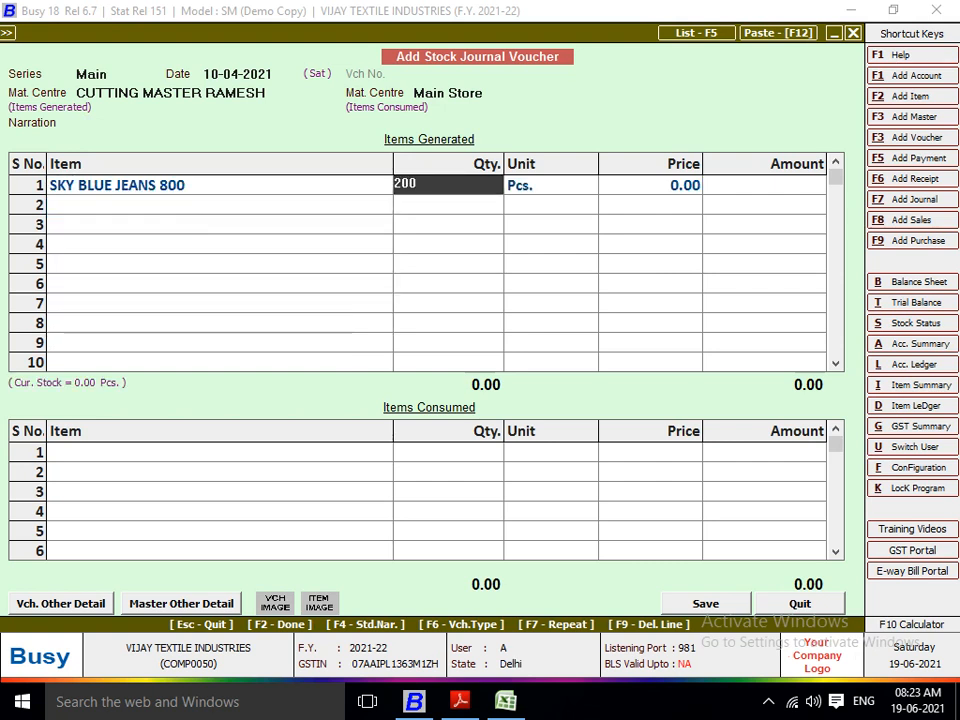
pyautogui.press('Return')
pyautogui.press('Return')
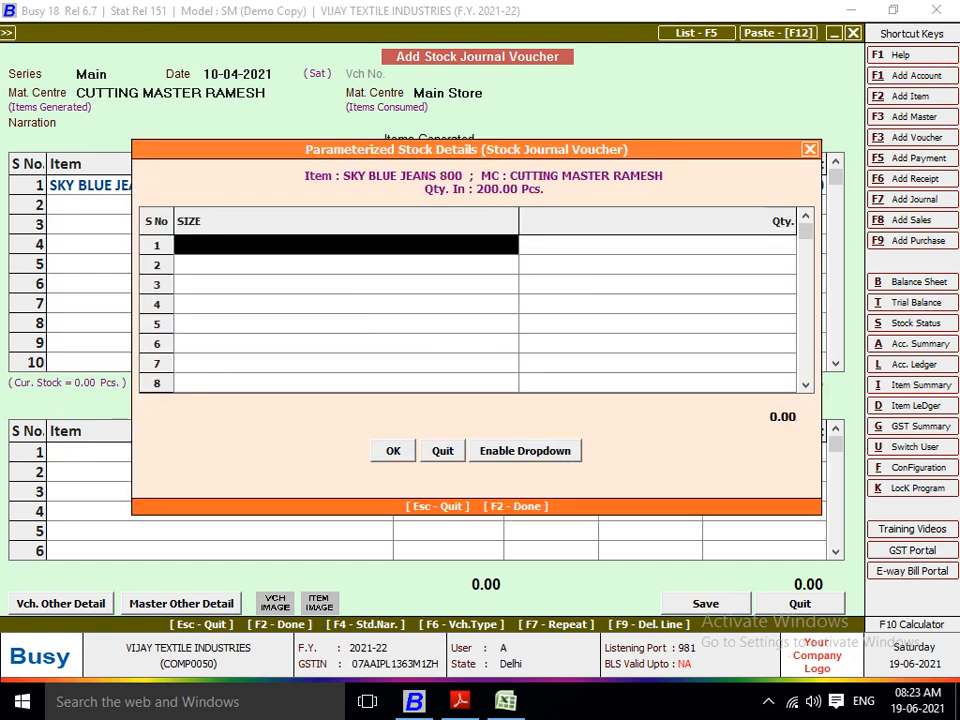
# Step: Allocate 25 pieces each to sizes 28, 30 and 32 in the item's parameterized stock details
pyautogui.write('28')
pyautogui.press('Return')
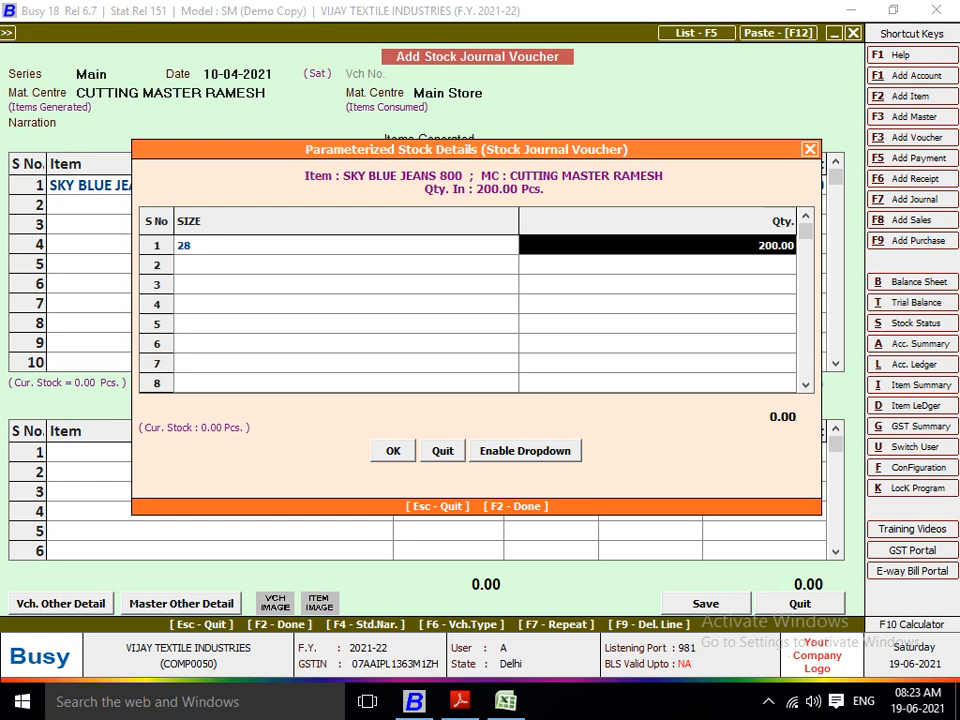
pyautogui.write('25')
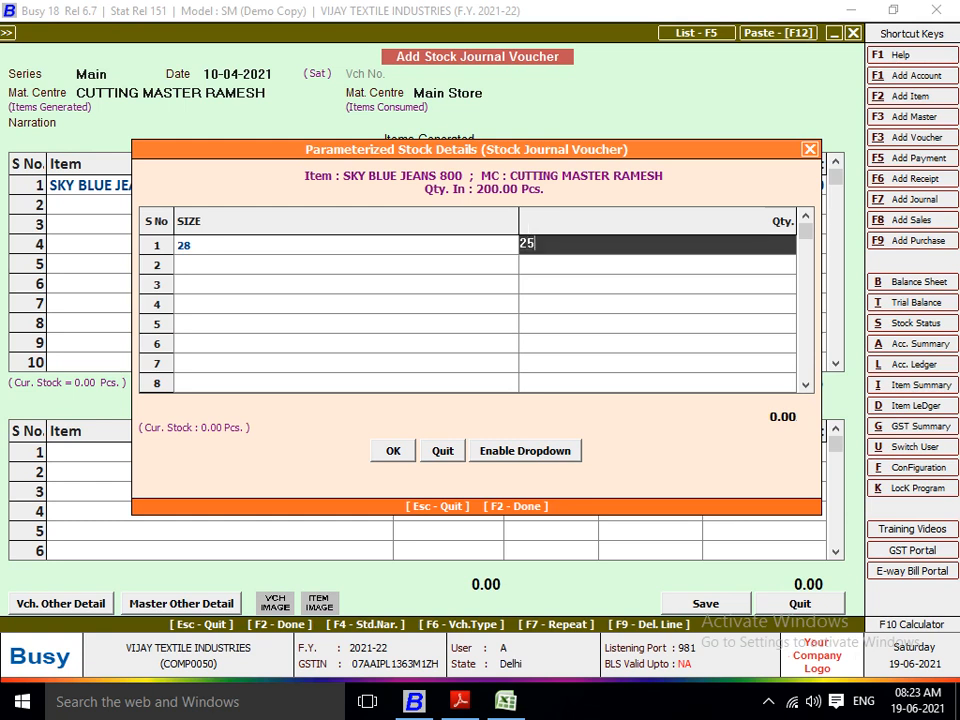
pyautogui.press('Return')
pyautogui.write('30')
pyautogui.press('Return')
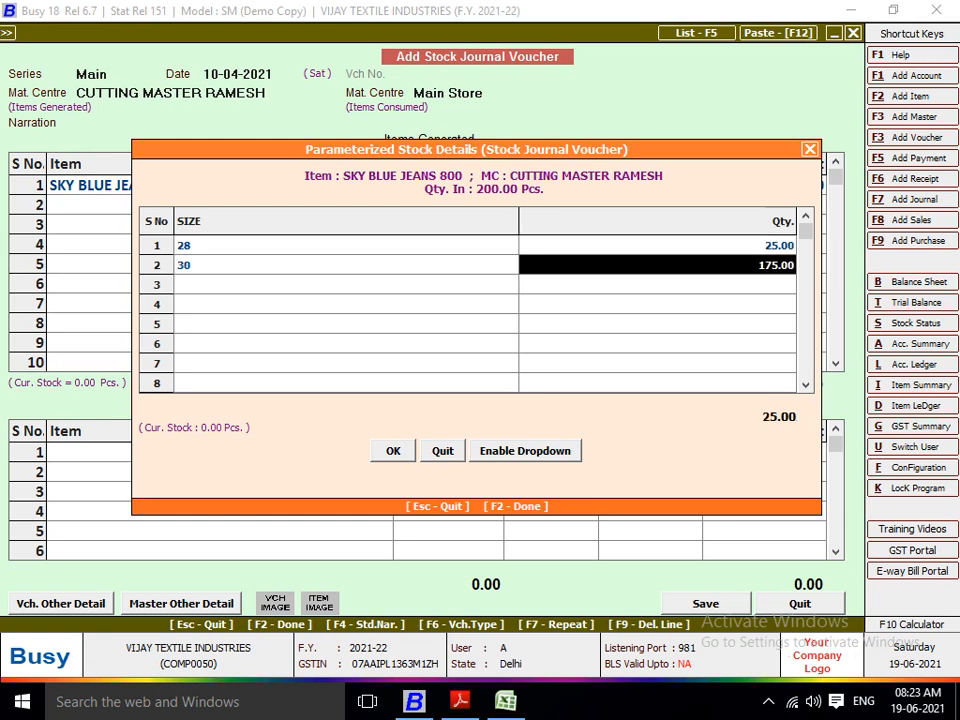
pyautogui.write('25')
pyautogui.press('Return')
pyautogui.write('32')
pyautogui.press('Return')
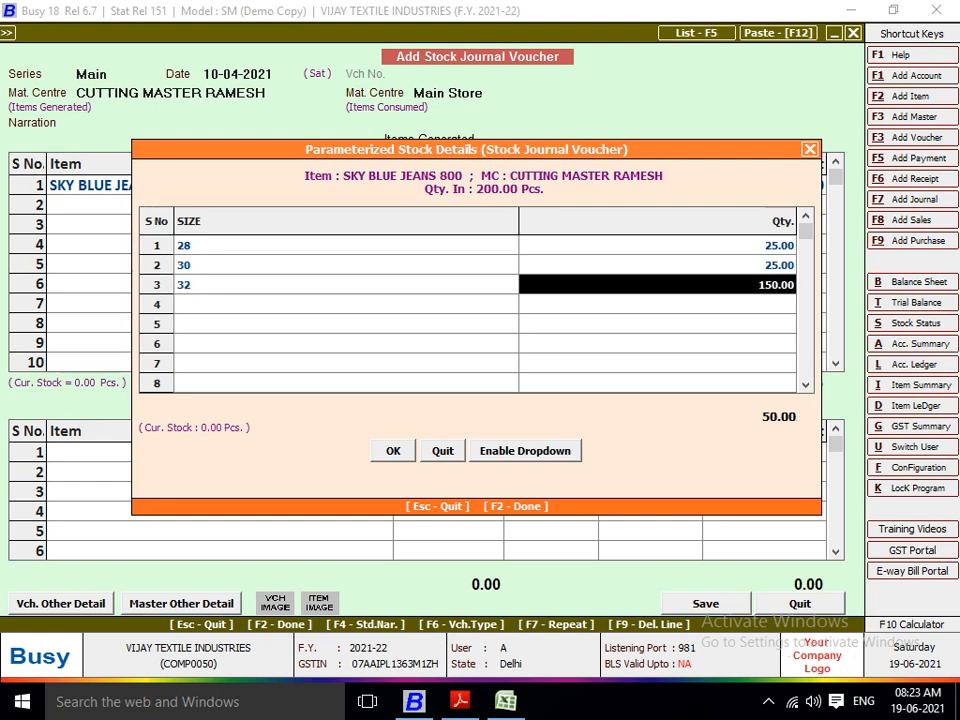
pyautogui.write('25')
pyautogui.press('Return')
# Step: Allocate 50 pieces to size 34 and 75 pieces to size 36, and accept the size-wise stock details
pyautogui.write('34')
pyautogui.press('Return')
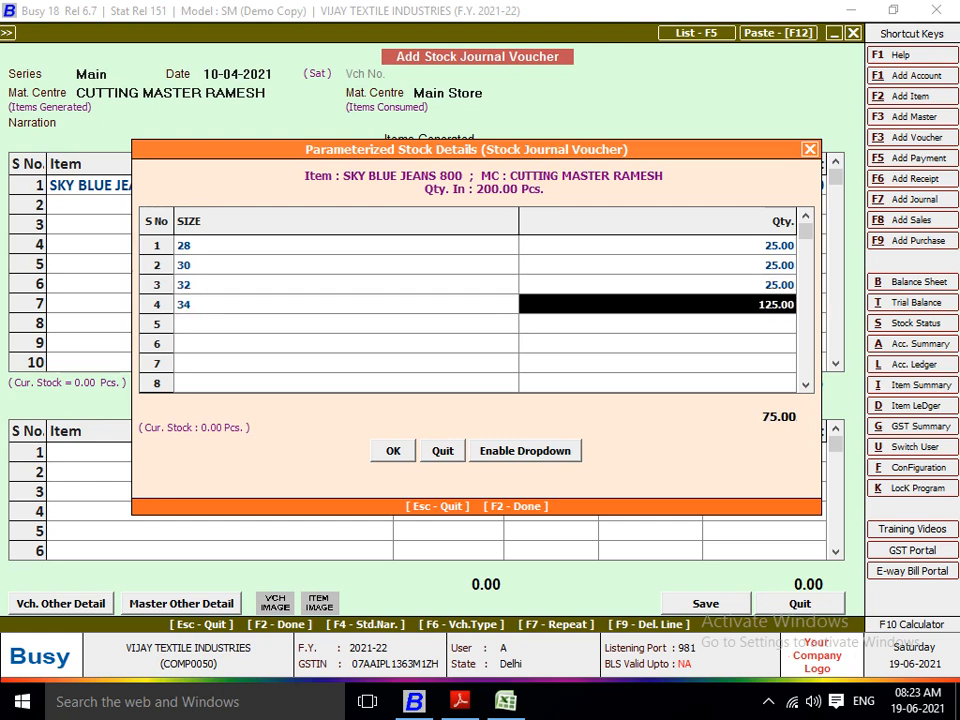
pyautogui.write('50')
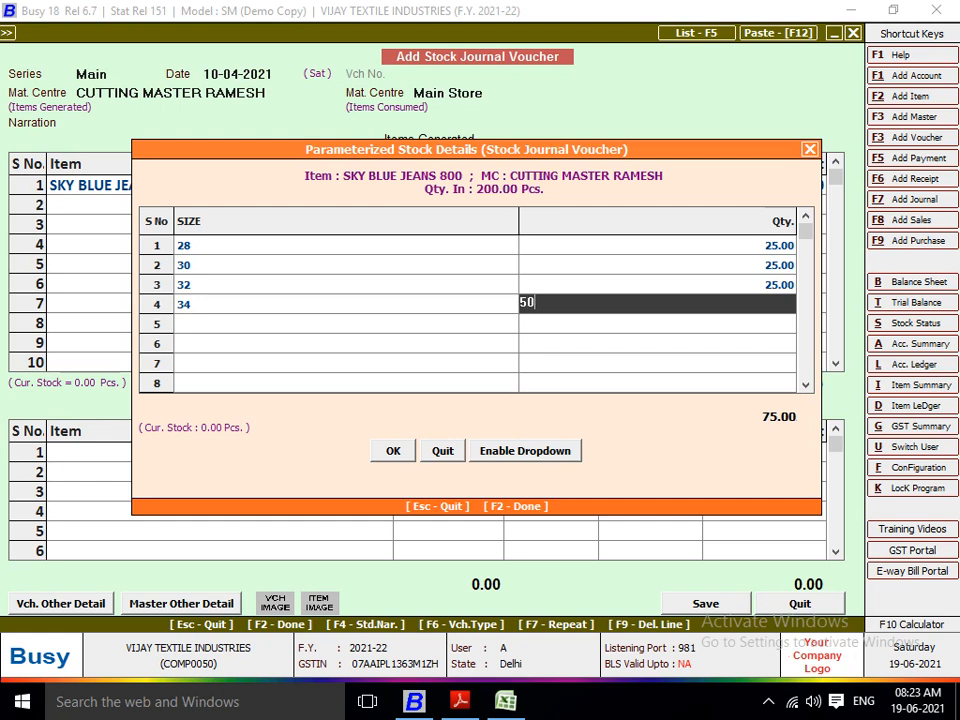
pyautogui.press('Return')
pyautogui.write('36')
pyautogui.press('Return')
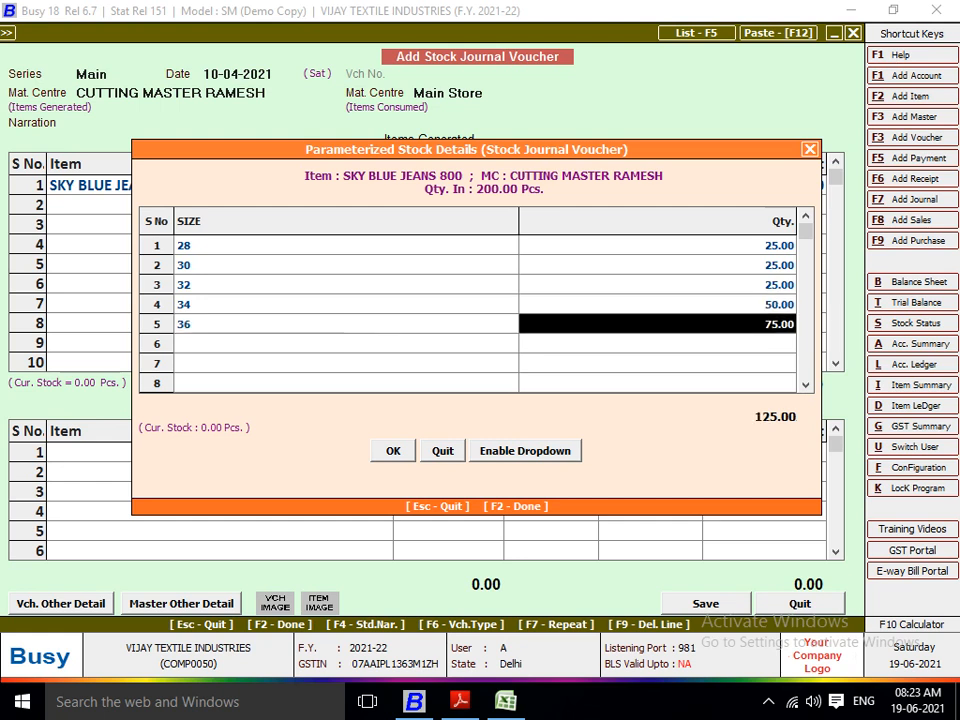
pyautogui.press('Return')
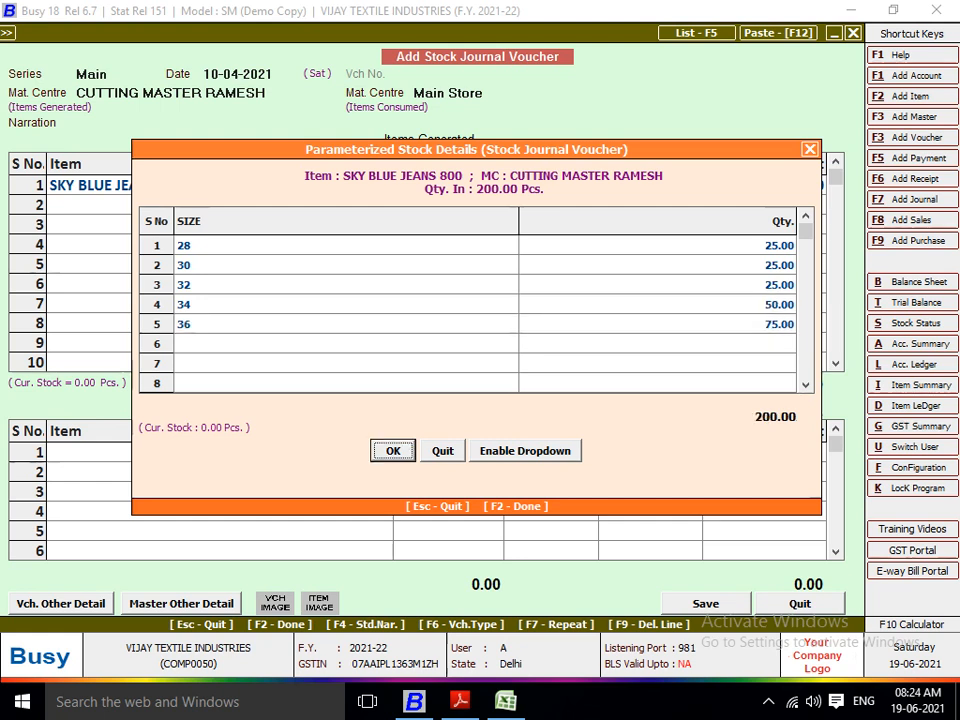
pyautogui.press('Return')
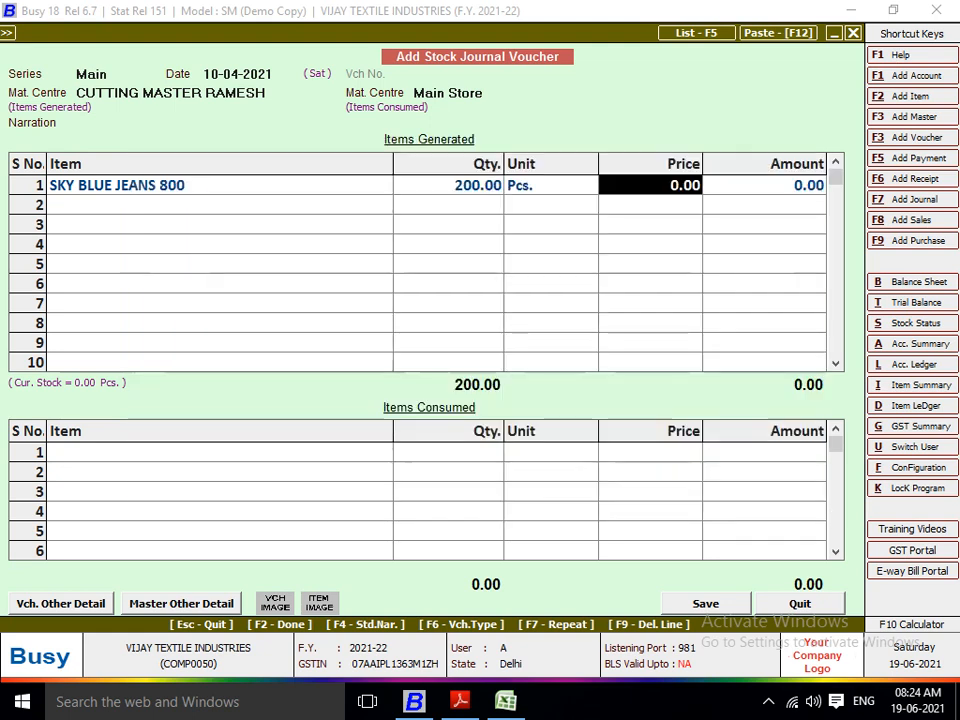
# Step: Leave the jeans' price and amount unfilled, close the generated items list, and add 7623 as the first item consumed
pyautogui.press('Return')
pyautogui.press('Return')
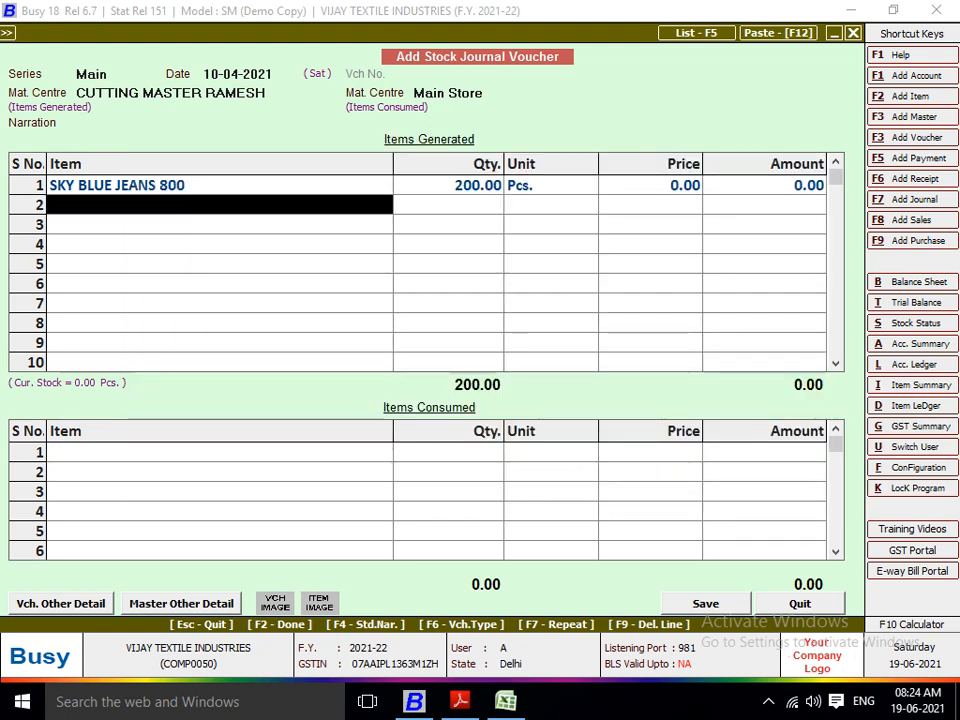
pyautogui.press('Return')
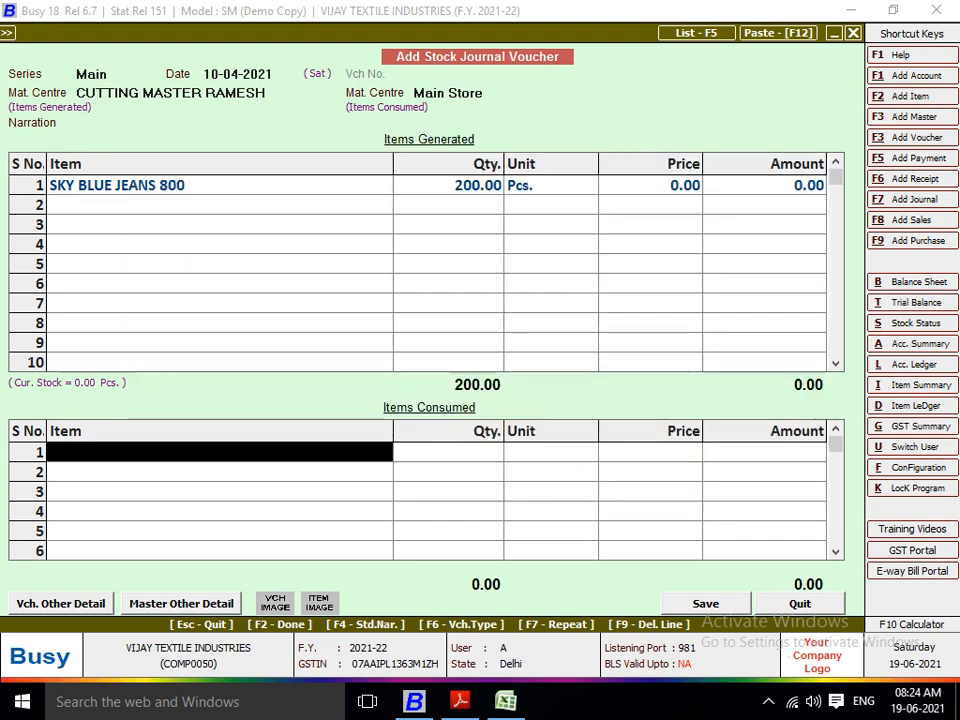
pyautogui.write('7623')
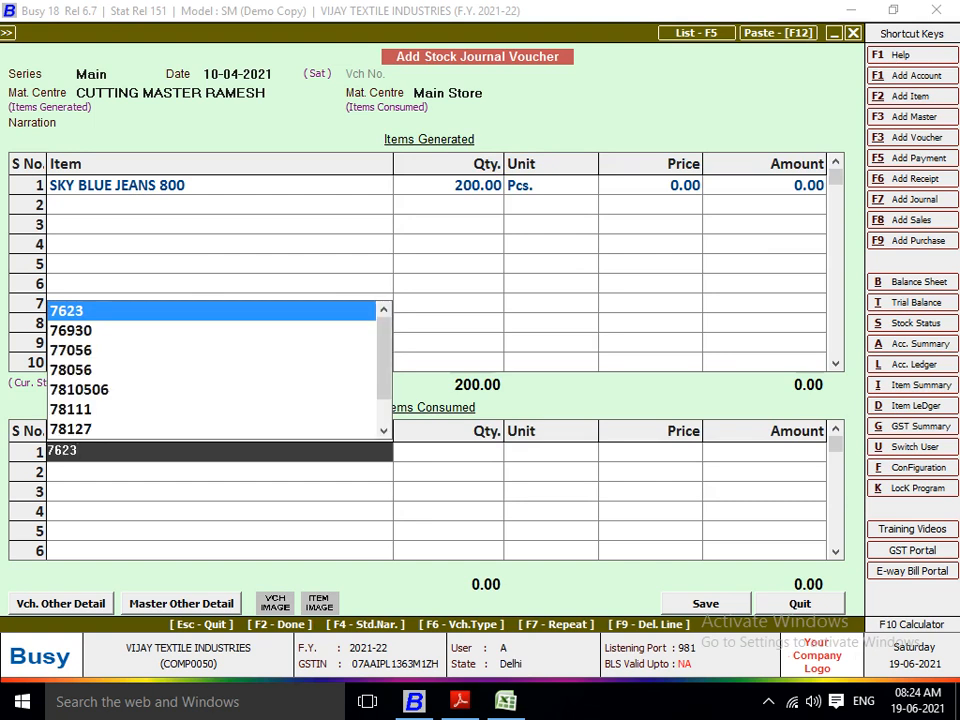
pyautogui.press('Return')
pyautogui.press('Return')
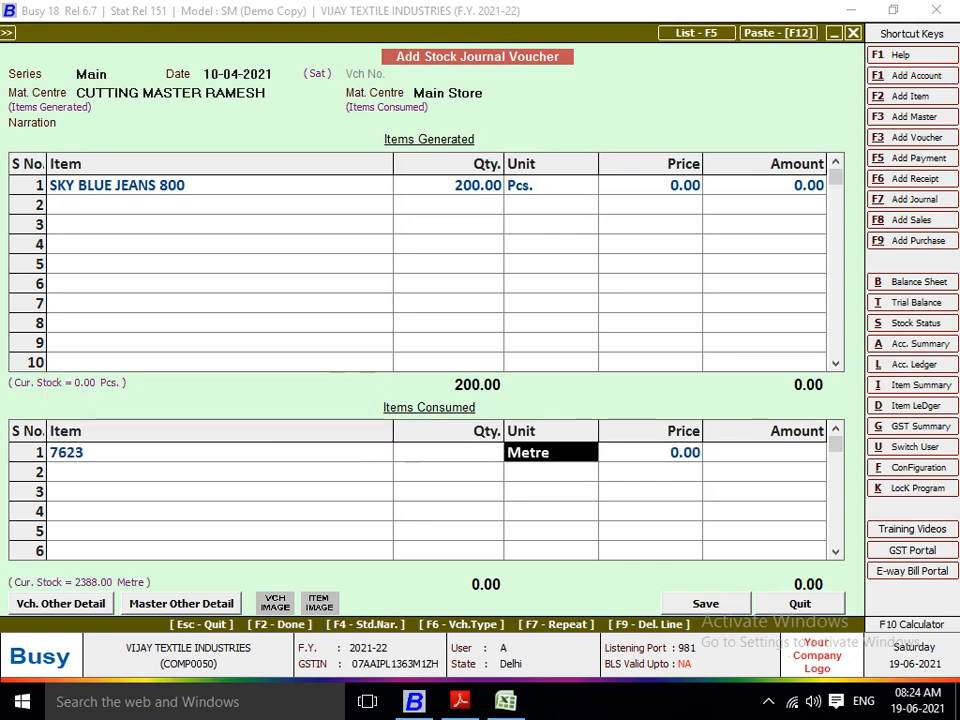
# Step: Compute 1.20*200 in the built-in calculator and set the consumed quantity of item 7623 to 240 Metre
pyautogui.press('Left')
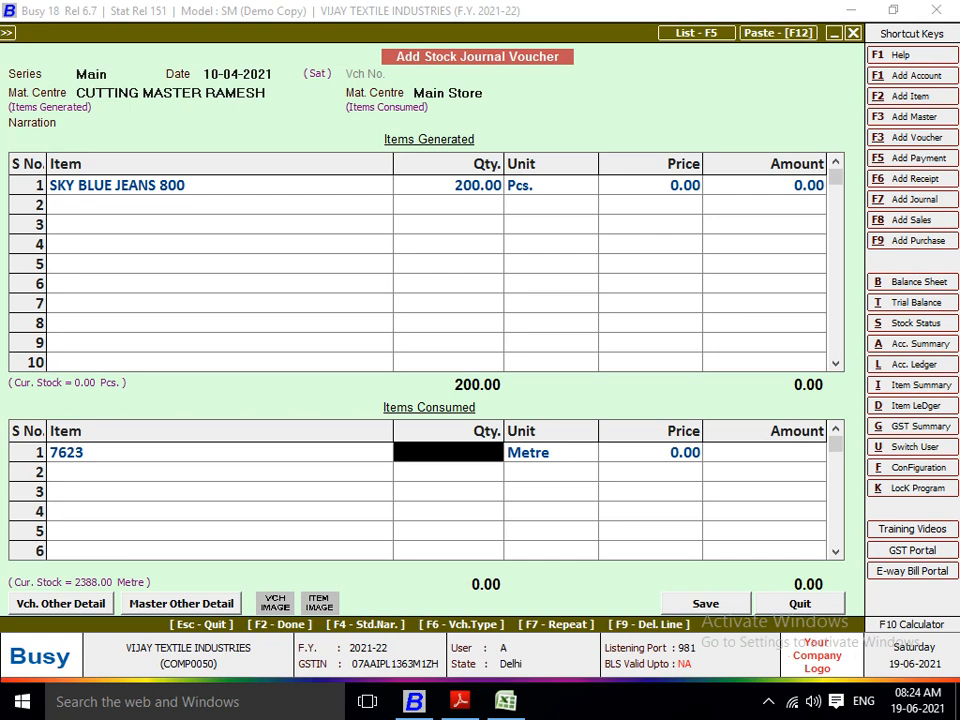
pyautogui.press('F10')
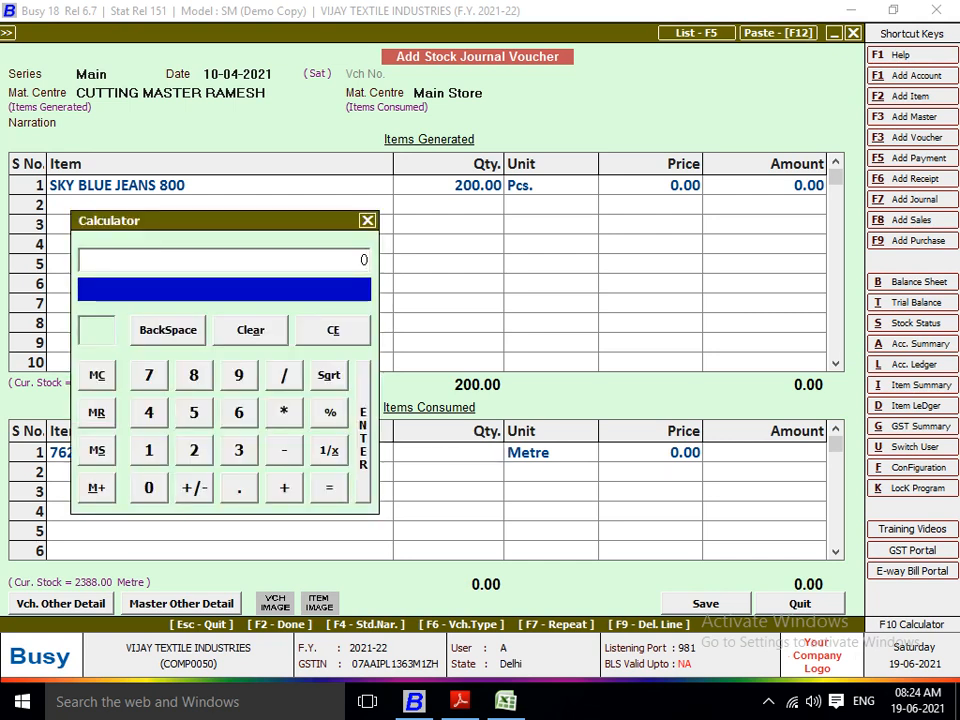
pyautogui.write('1.20*200')
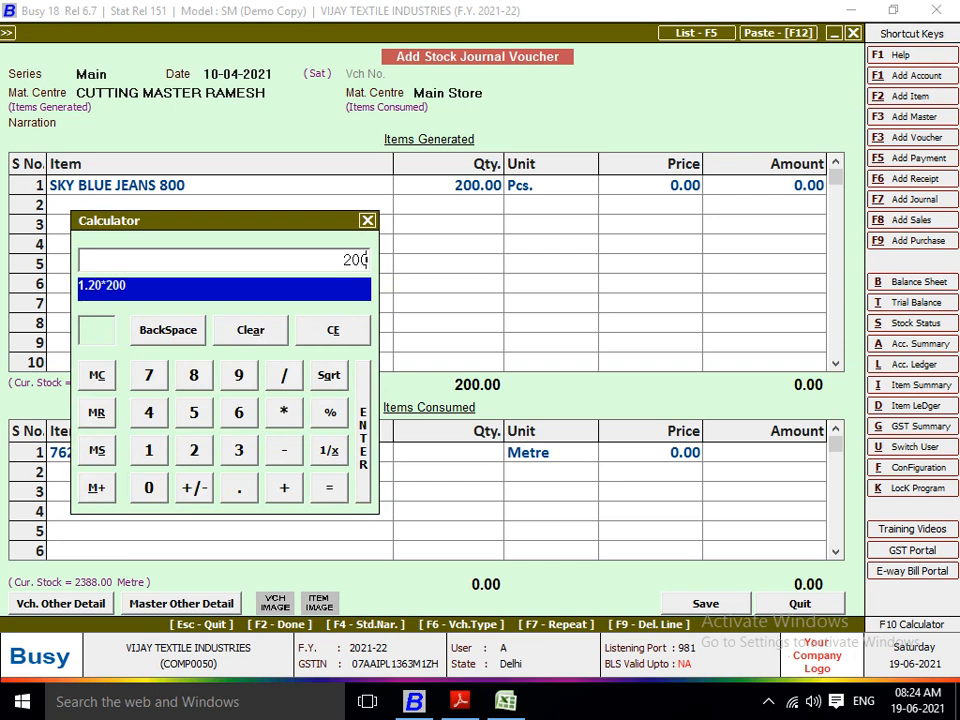
pyautogui.press('Return')
pyautogui.press('Escape')
pyautogui.write('240')
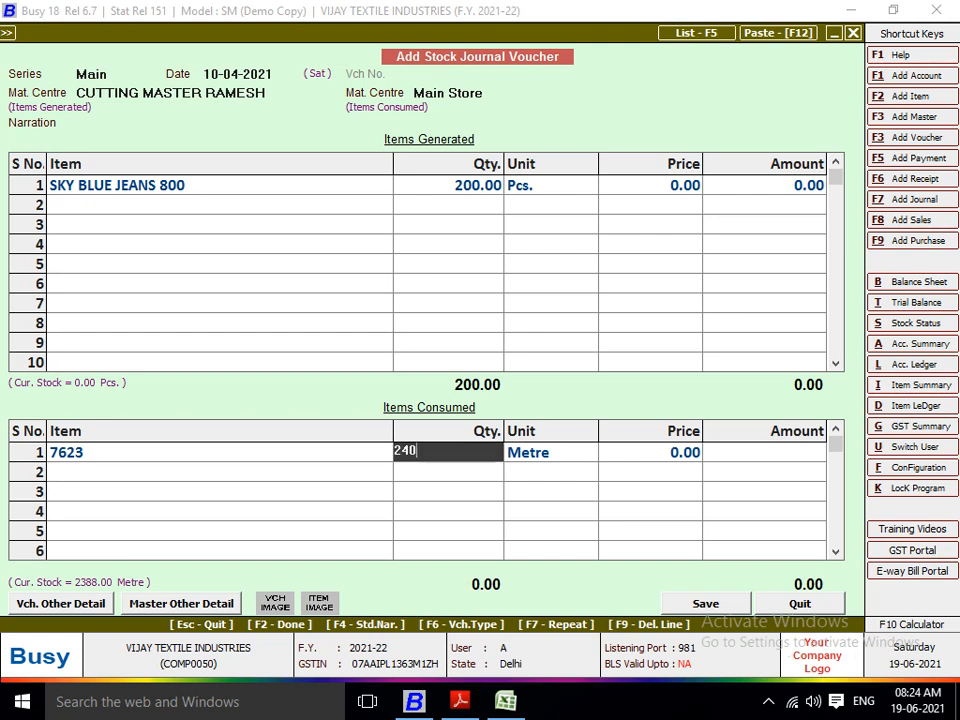
pyautogui.press('Return')
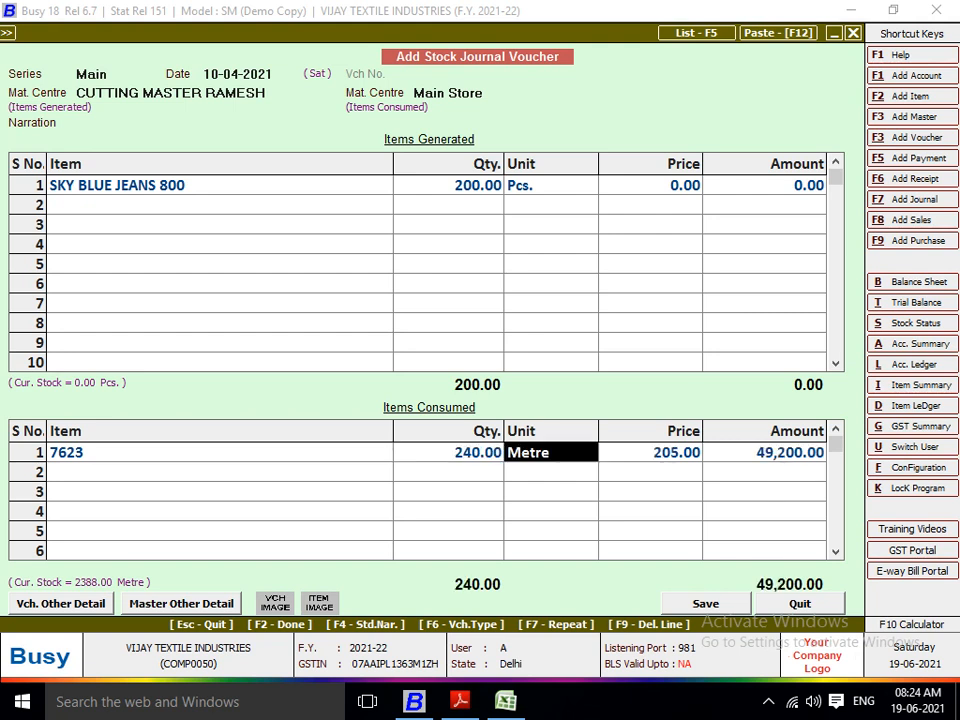
# Step: Allocate the consumed fabric to FRESH rolls 658 with 125 metres and 659 with 115 metres, and accept the stock details
pyautogui.press('Return')
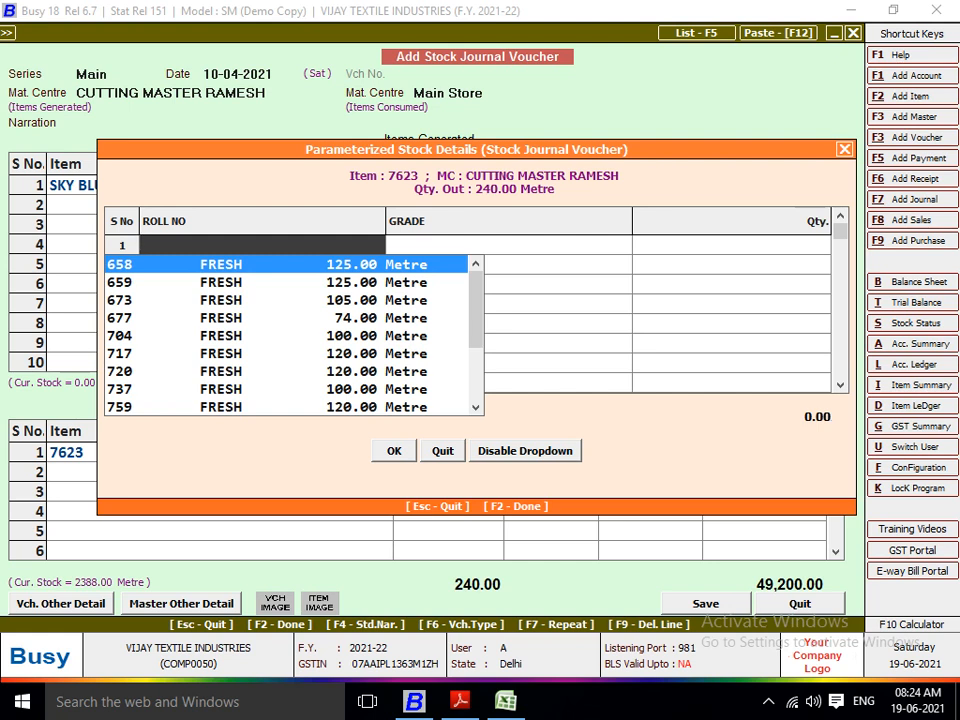
pyautogui.press('Down')
pyautogui.press('Down')
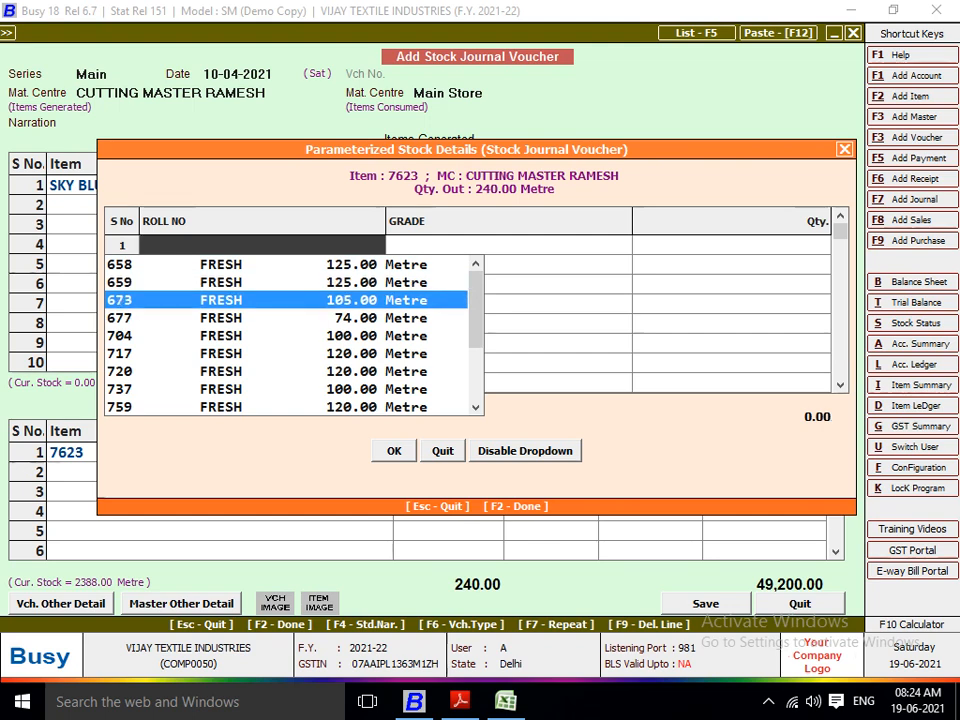
pyautogui.press('Up')
pyautogui.press('Up')
pyautogui.press('Return')
pyautogui.press('Return')
pyautogui.press('Return')
pyautogui.press('Return')
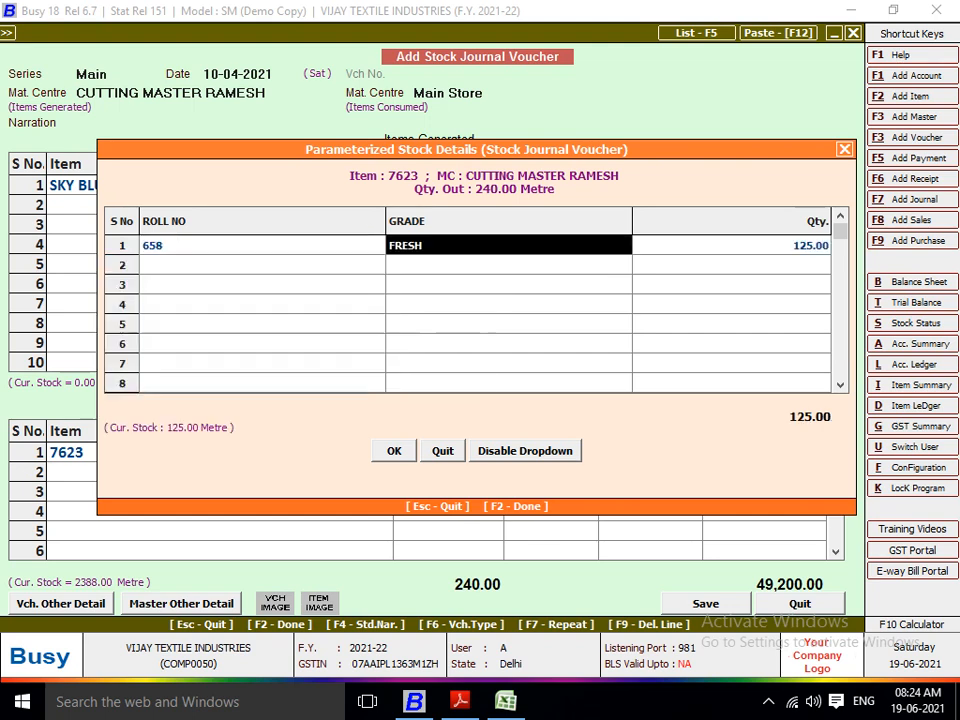
pyautogui.press('Return')
pyautogui.press('Return')
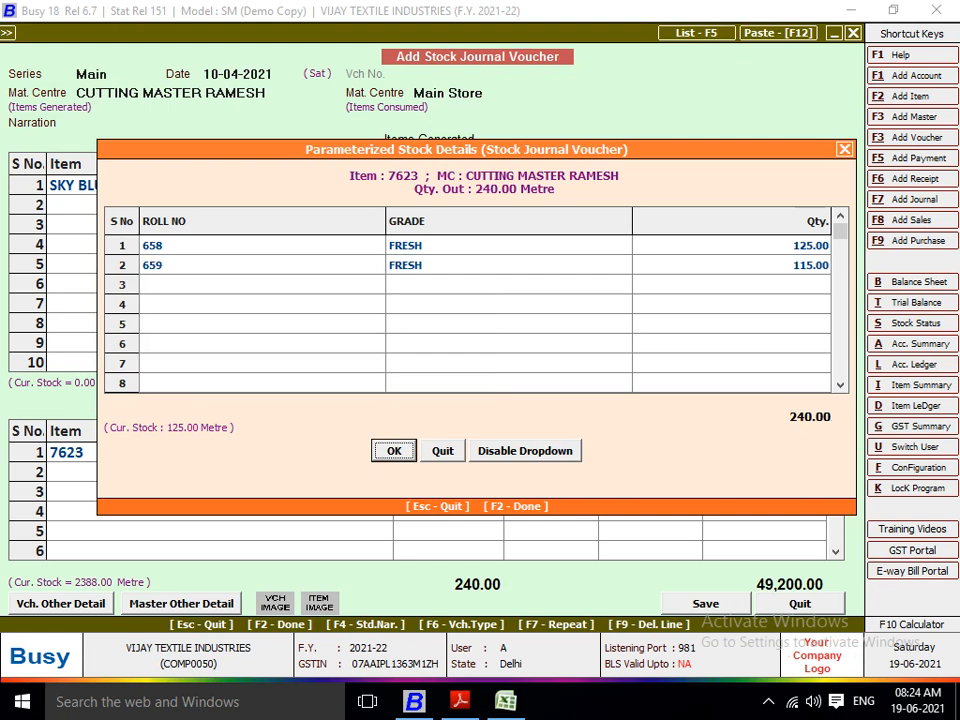
pyautogui.press('Return')
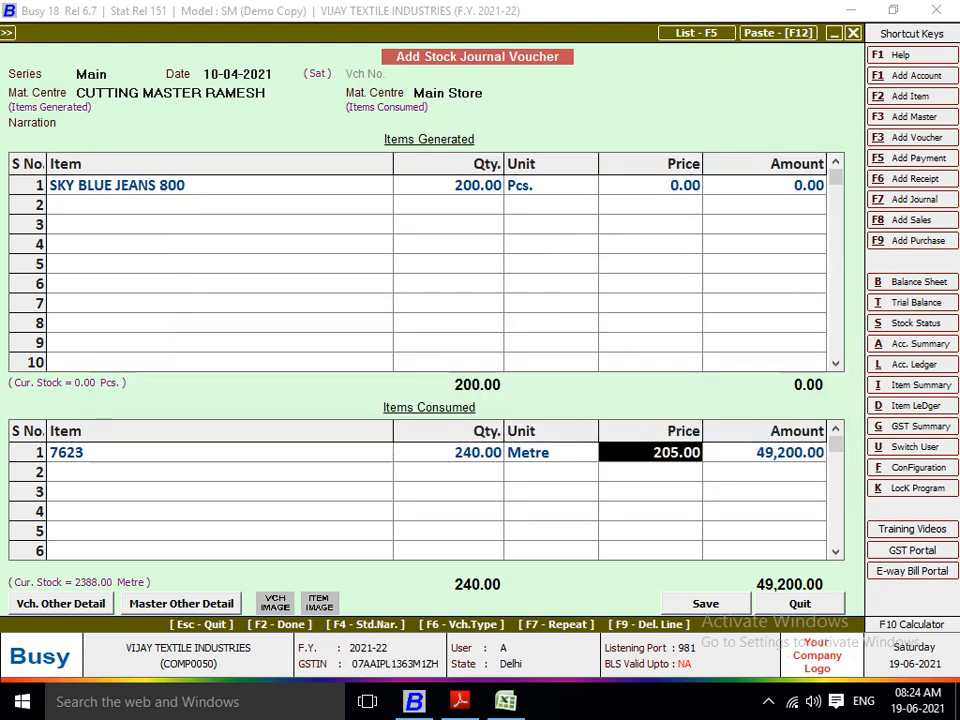
# Step: Set the amount of the generated SKY BLUE JEANS 800 to 49,200 and save the stock journal voucher
pyautogui.press('Return')
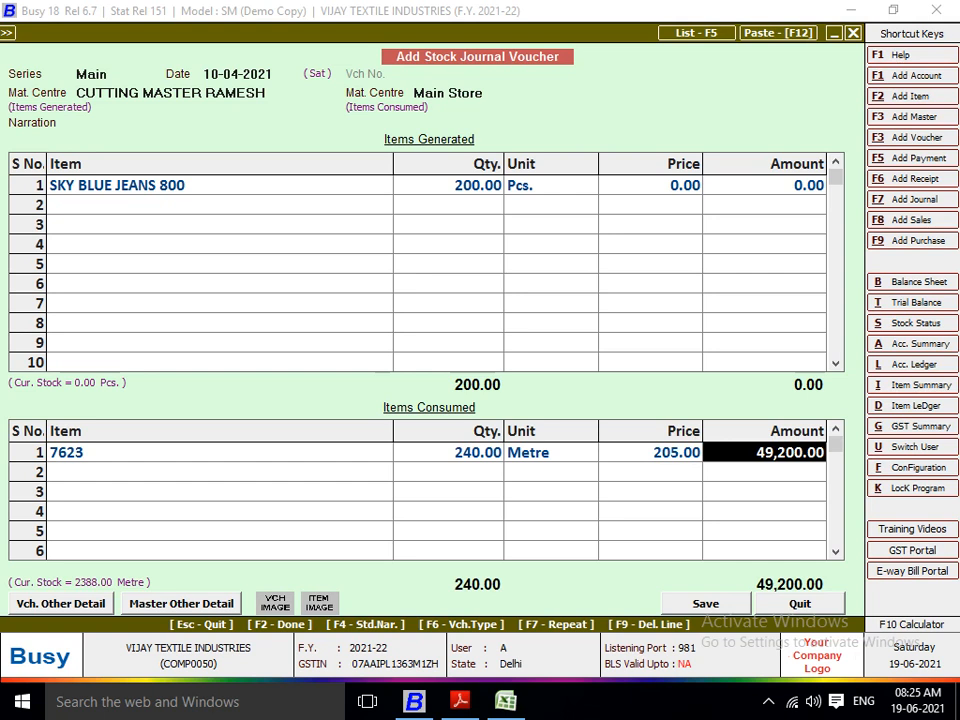
pyautogui.click(765, 185)
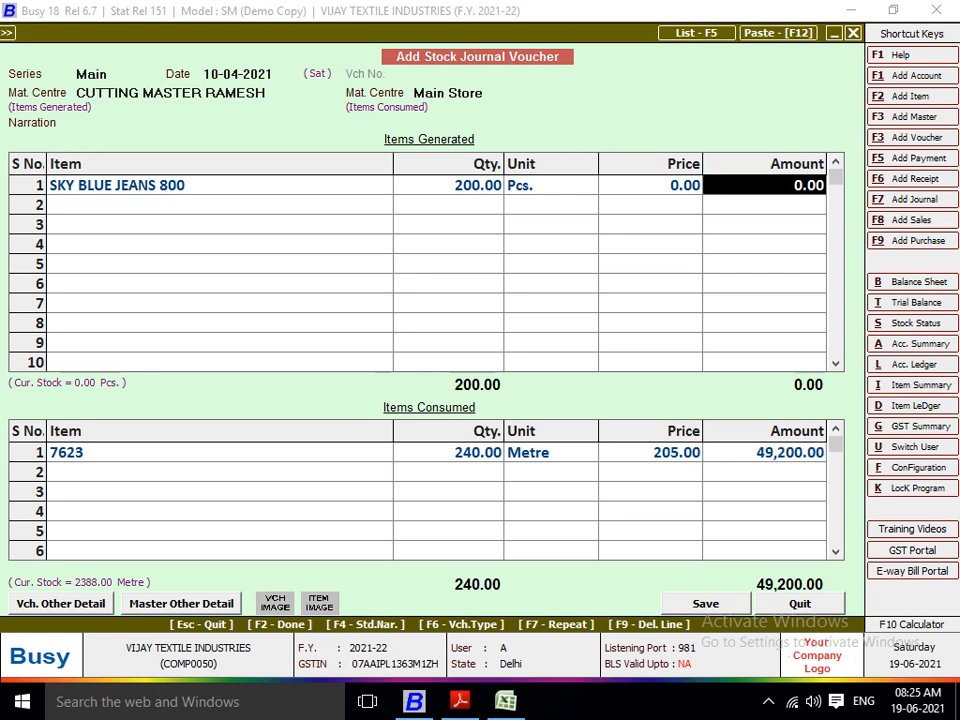
pyautogui.write('49200')
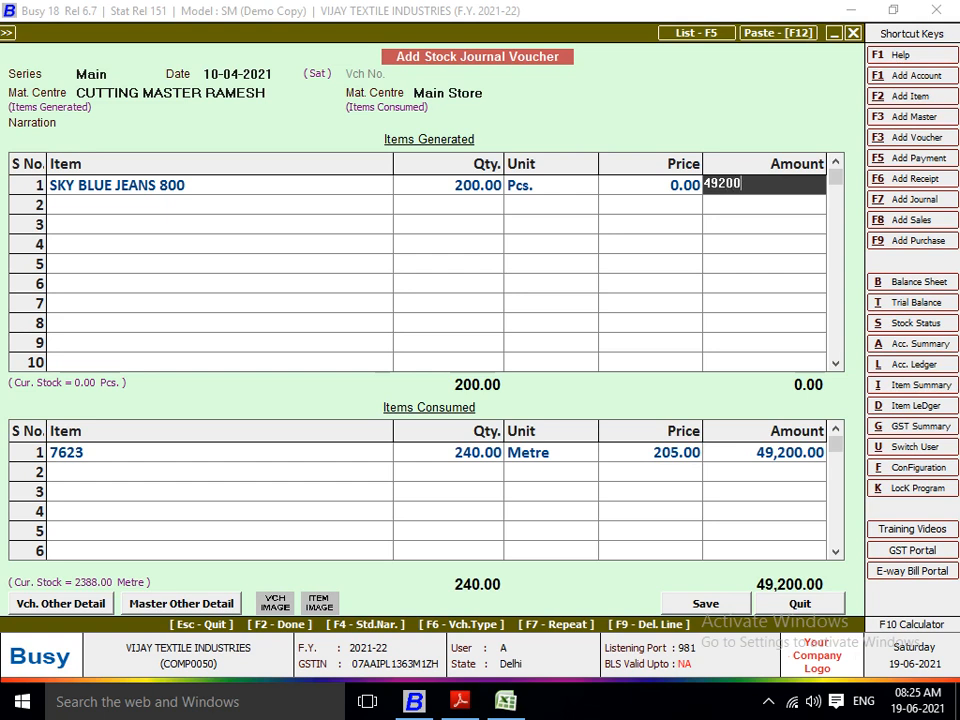
pyautogui.press('Return')
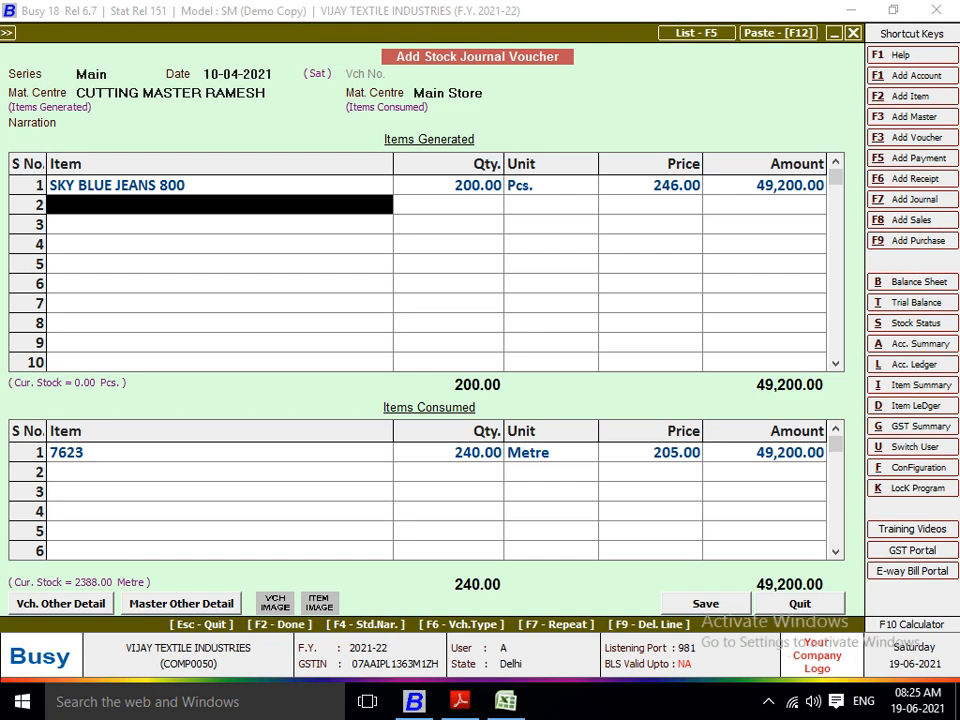
pyautogui.click(765, 453)
pyautogui.press('F2')
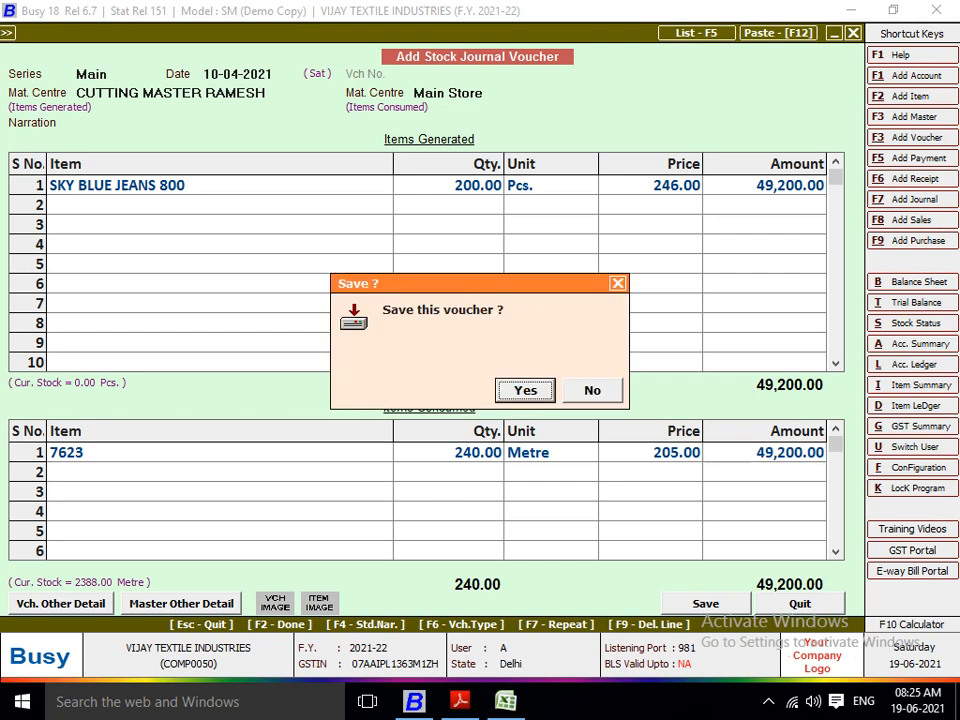
pyautogui.press('Return')
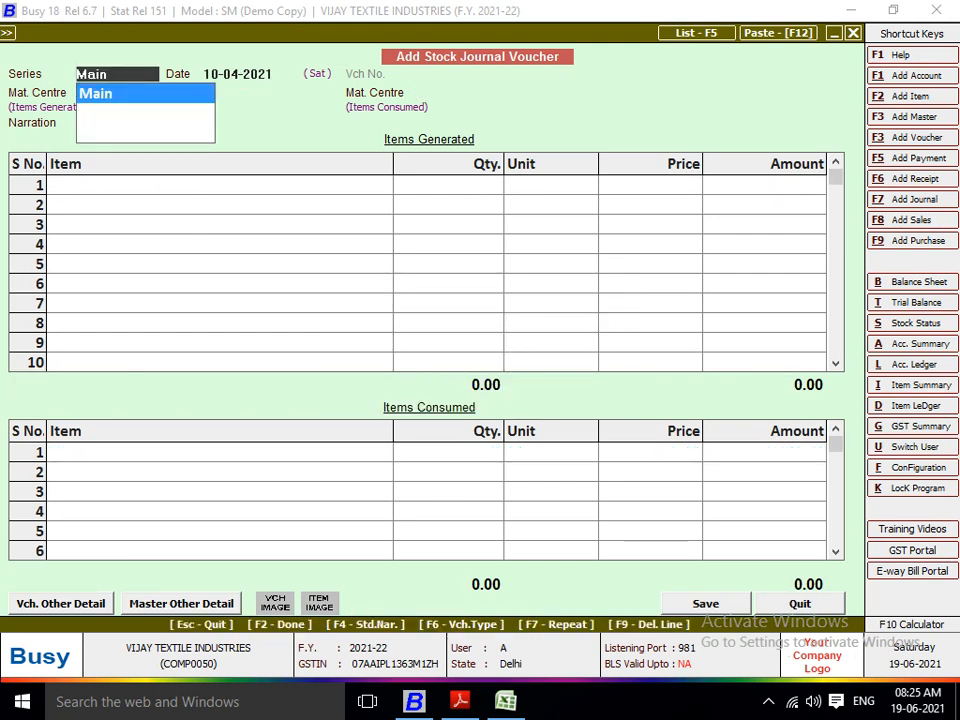
# Step: Switch to the Excel process list and fill the CUTTING row, cells A6 to C6, with green
pyautogui.hotkey('alt', 'Tab')
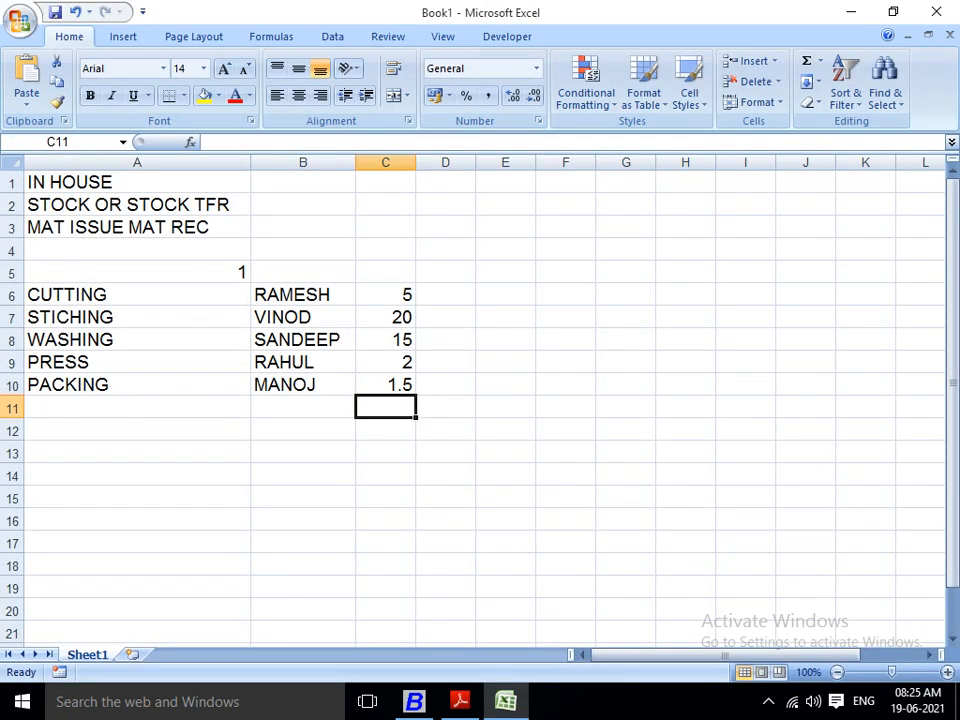
pyautogui.click(137, 295)
pyautogui.hotkey('shift', 'Right')
pyautogui.hotkey('shift', 'Right')
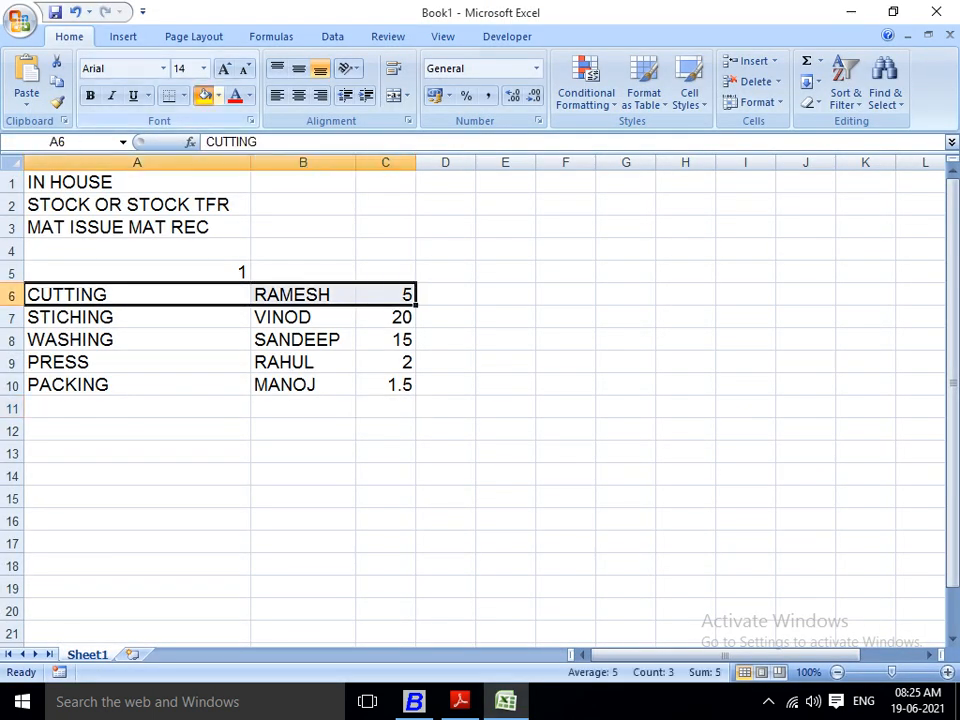
pyautogui.click(205, 96)
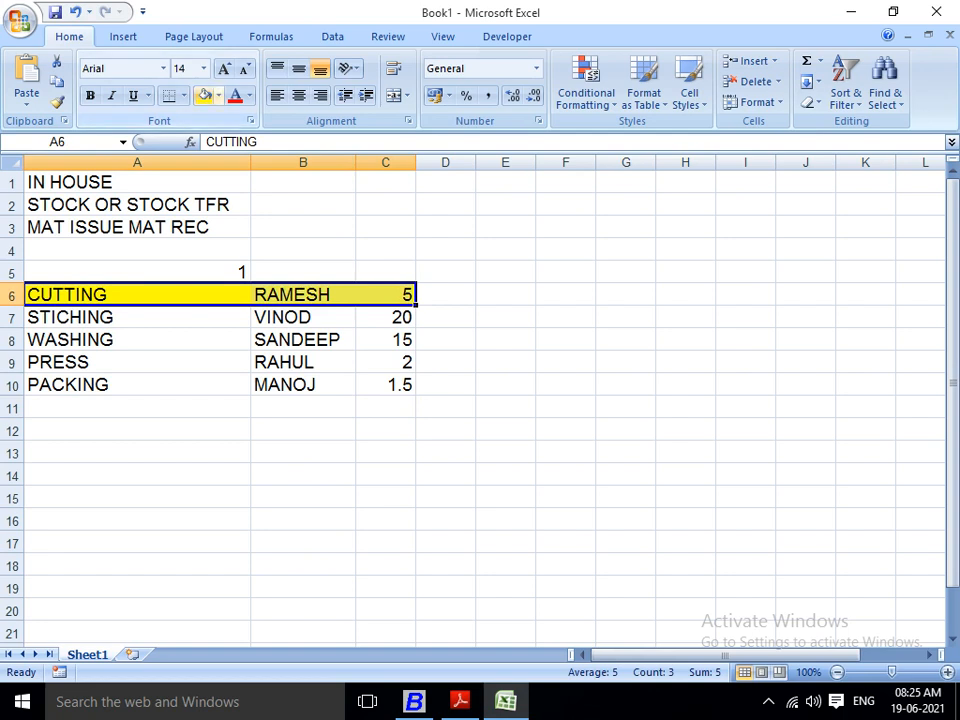
pyautogui.click(218, 96)
pyautogui.click(298, 134)
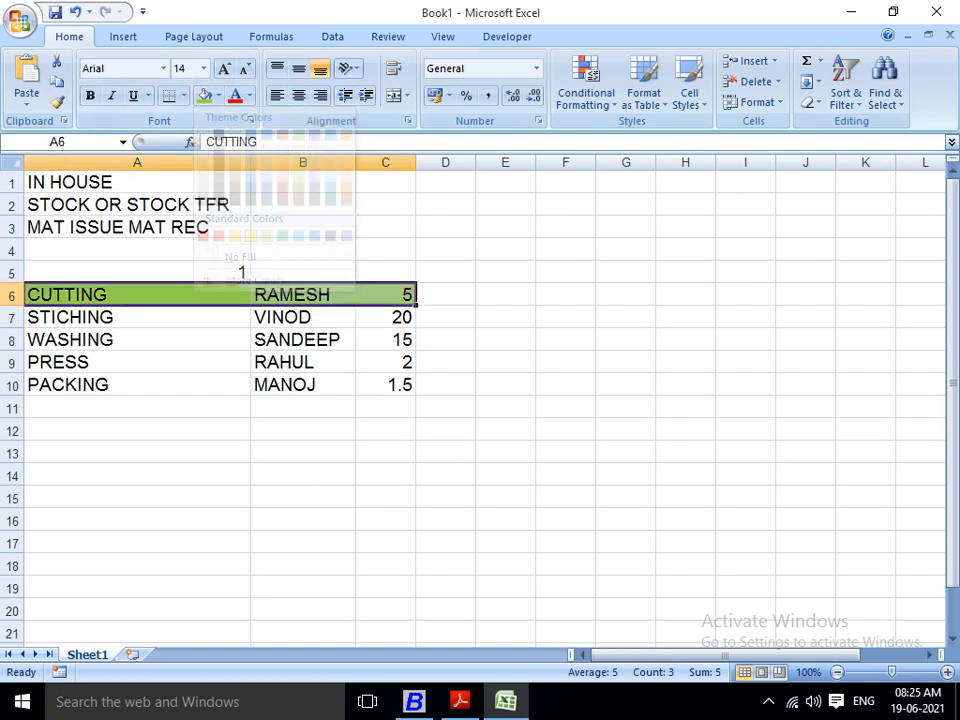
pyautogui.press('Down')
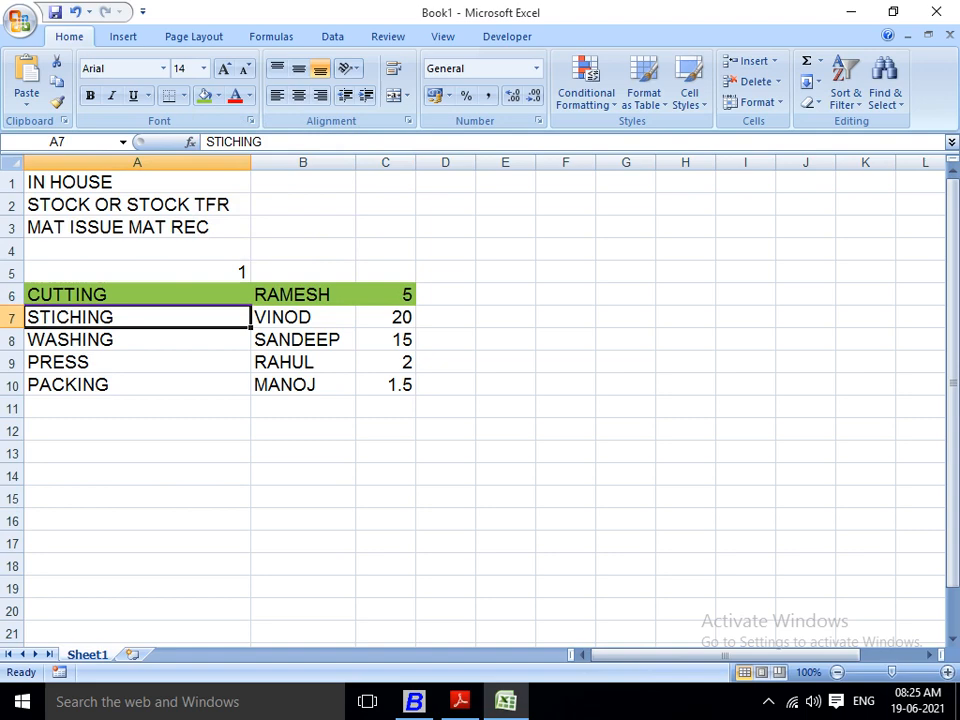
# Step: Return to Busy, leave the blank stock journal voucher, and open a new Stock Transfer voucher
pyautogui.hotkey('alt', 'Tab')
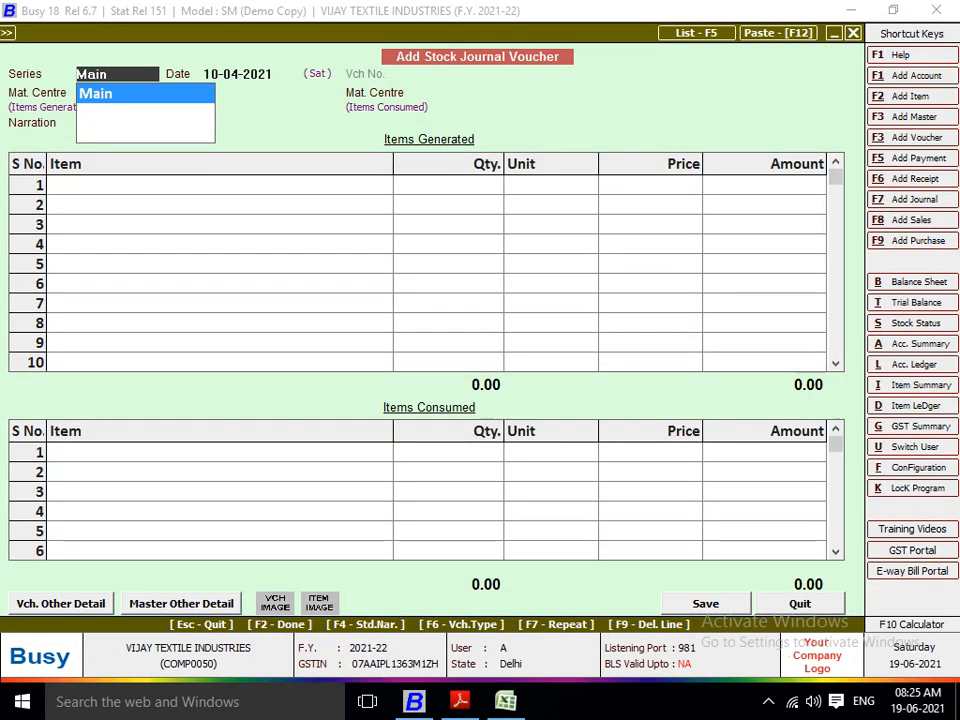
pyautogui.press('Escape')
pyautogui.press('Return')
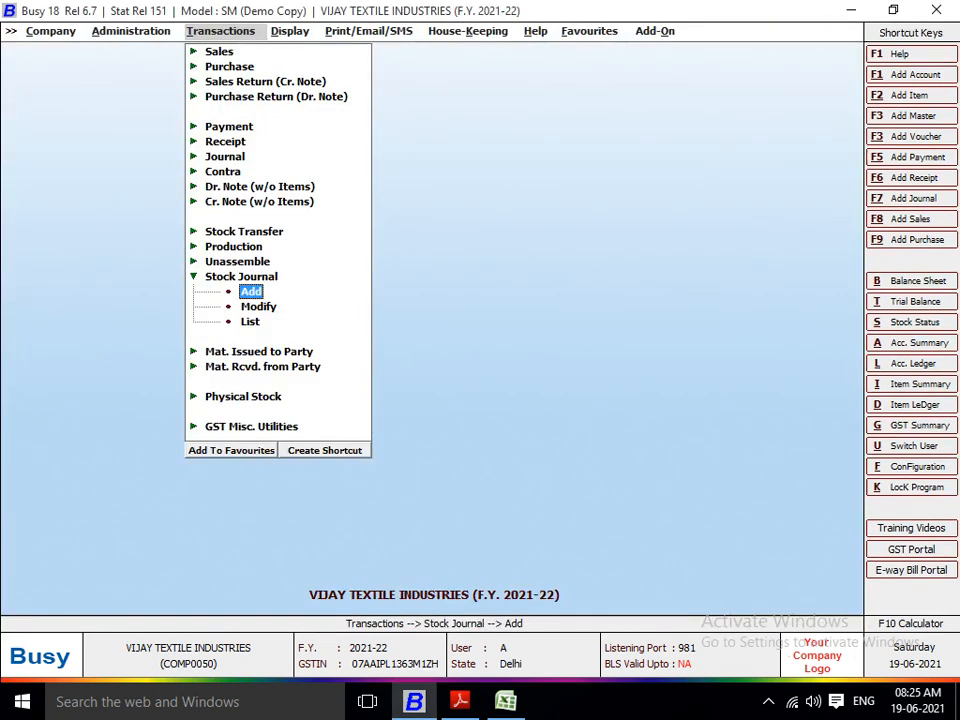
pyautogui.press('Escape')
pyautogui.press('Up')
pyautogui.press('Up')
pyautogui.press('Up')
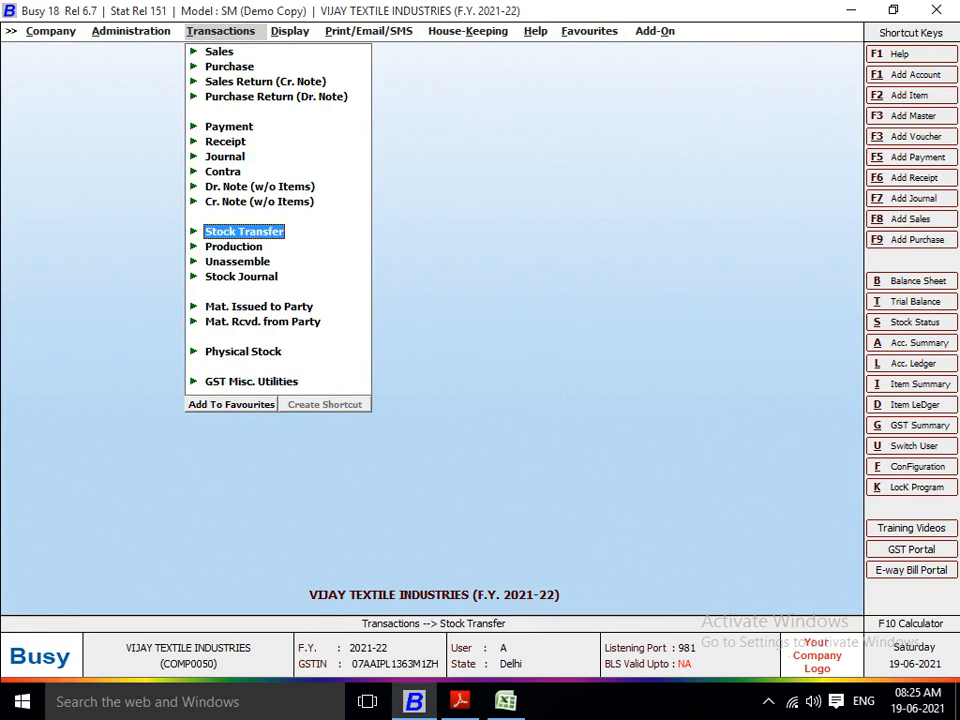
pyautogui.press('Return')
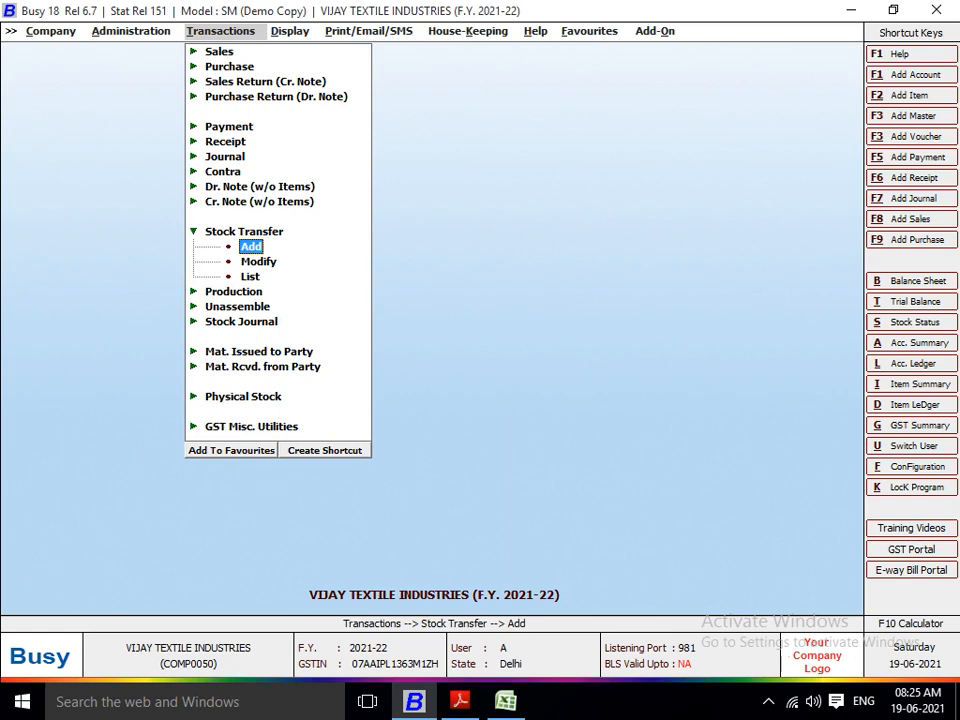
pyautogui.press('Return')
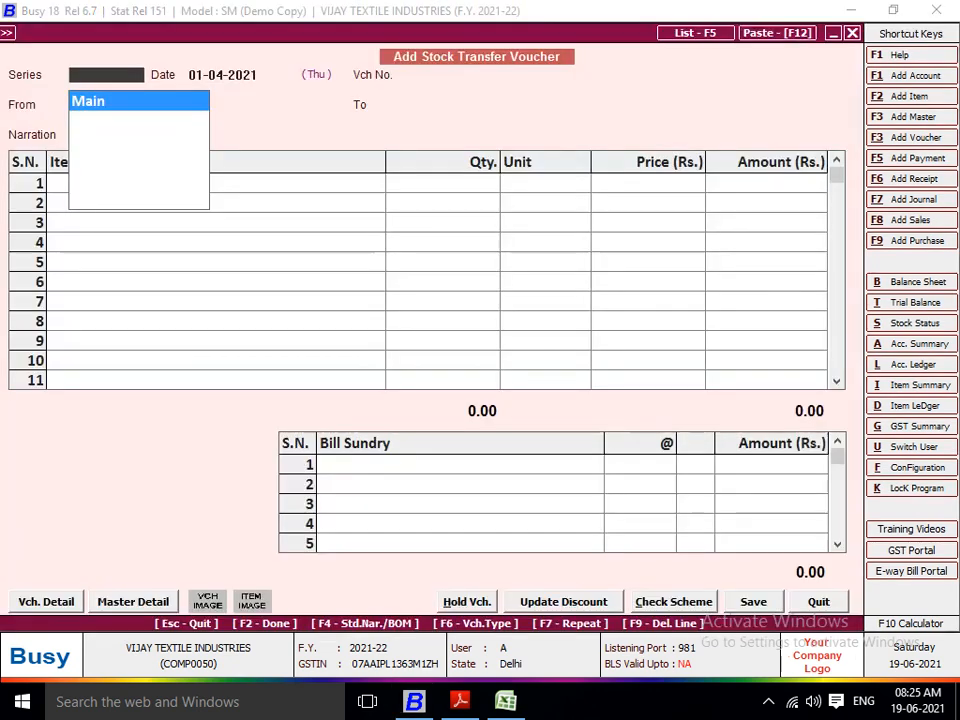
# Step: Set the stock transfer to series Main, dated 12-04-2021, with the cutting master's material centre as the source
pyautogui.press('Return')
pyautogui.write('12')
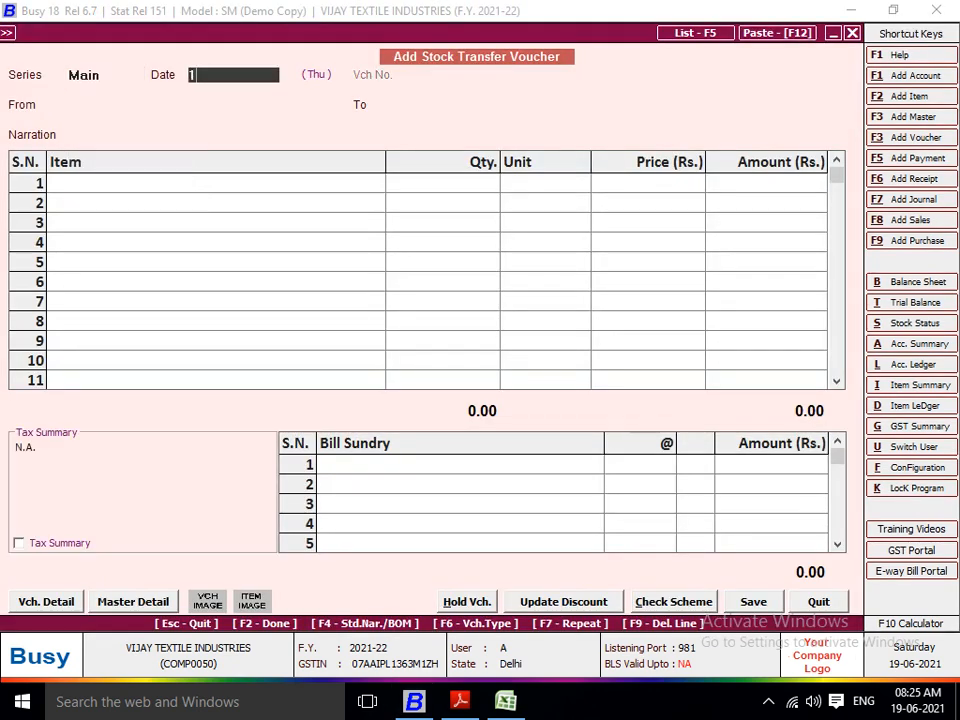
pyautogui.press('Return')
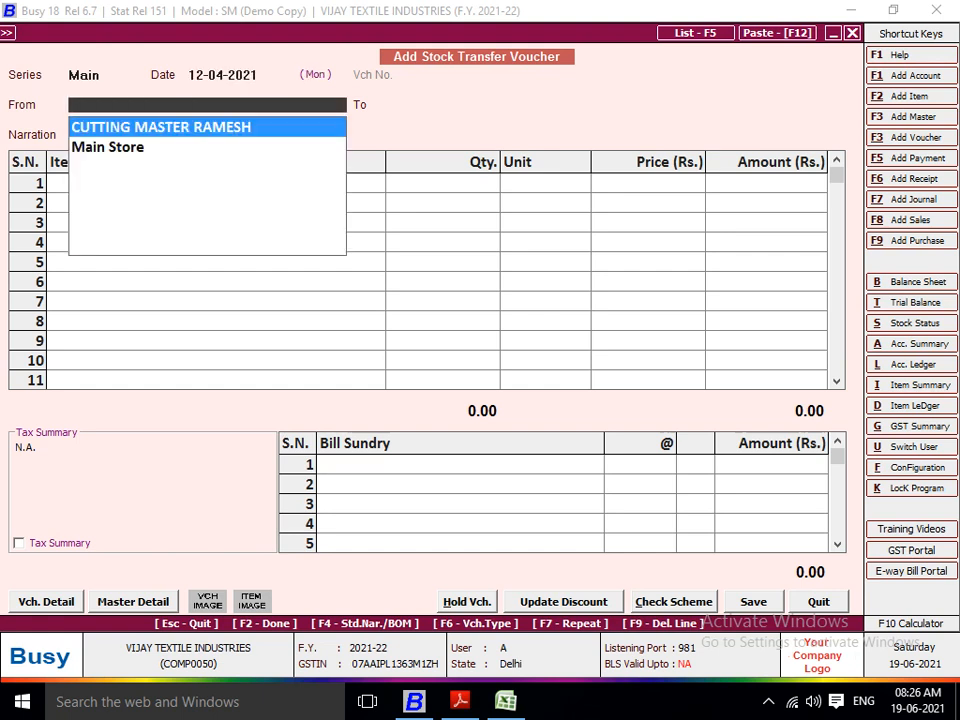
pyautogui.press('Return')
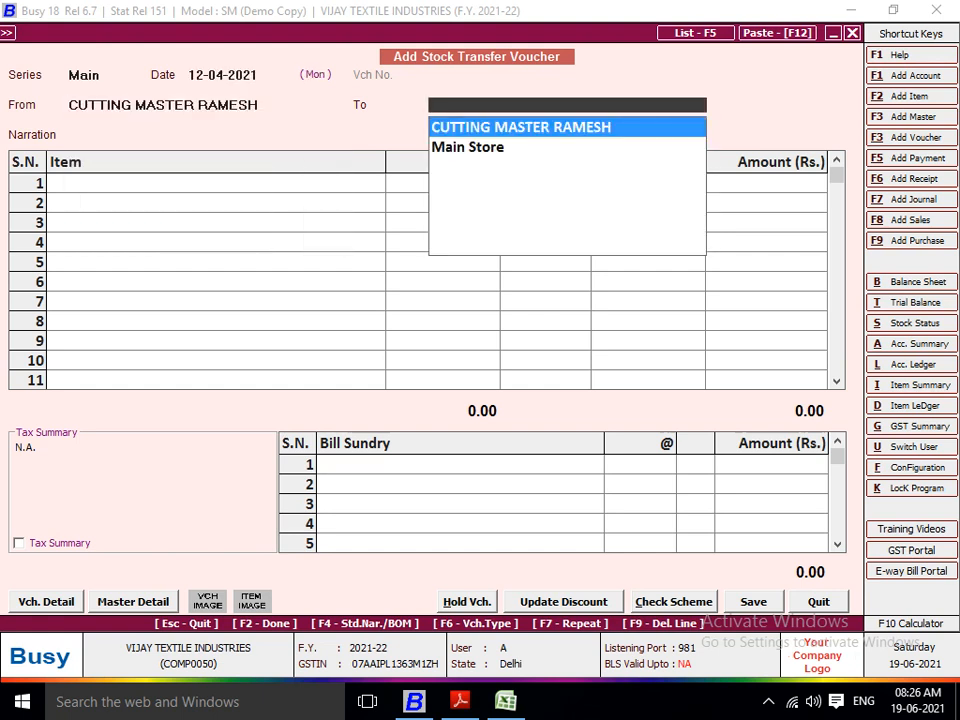
# Step: Add a material centre for the destination under the job worker's name, in the Production Floors group with stock account Stock
pyautogui.press('F3')
pyautogui.write('V')
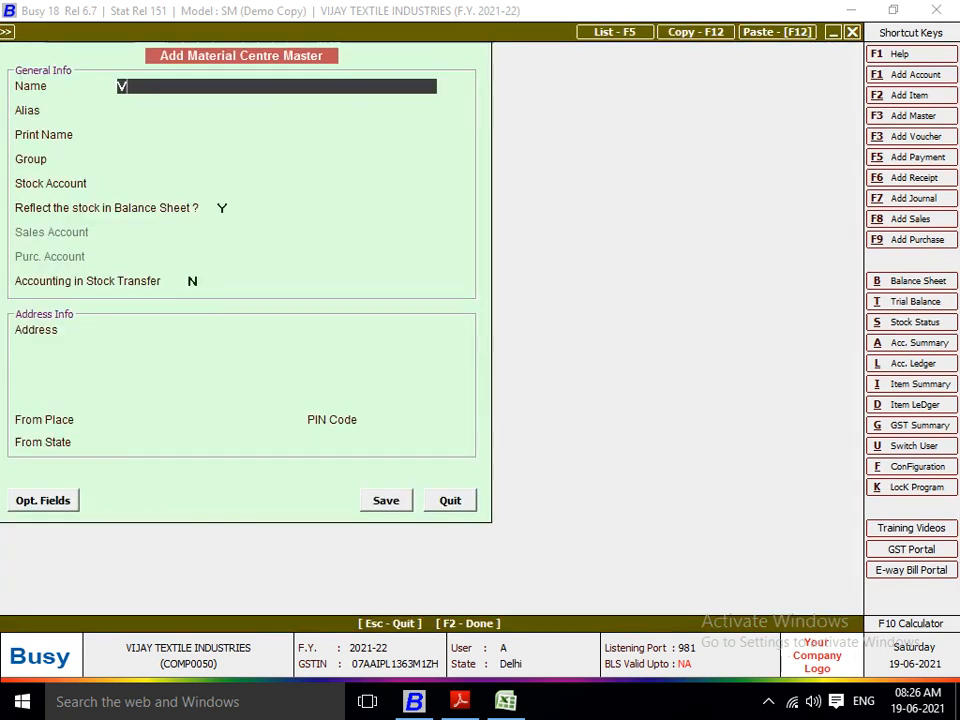
pyautogui.write('INOD')
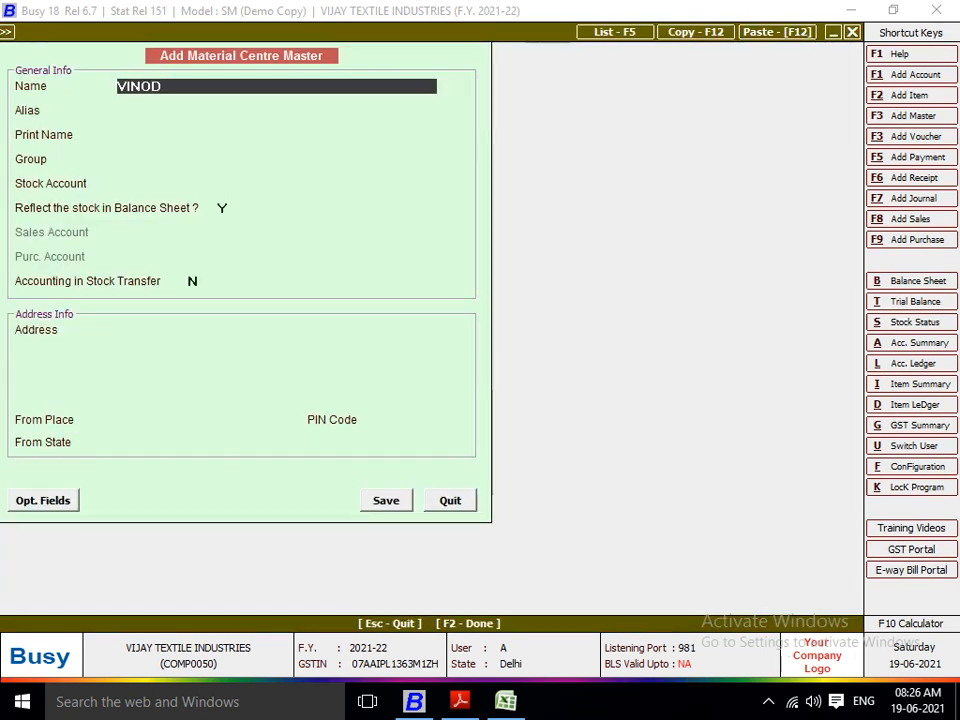
pyautogui.press('Return')
pyautogui.press('Return')
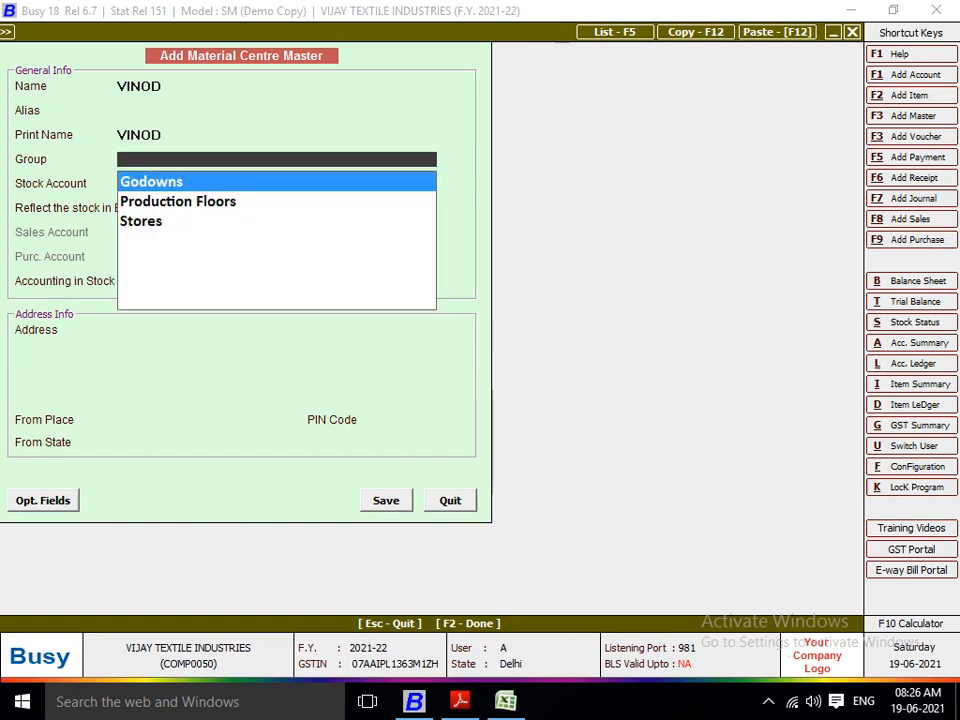
pyautogui.press('Down')
pyautogui.press('Up')
pyautogui.press('Down')
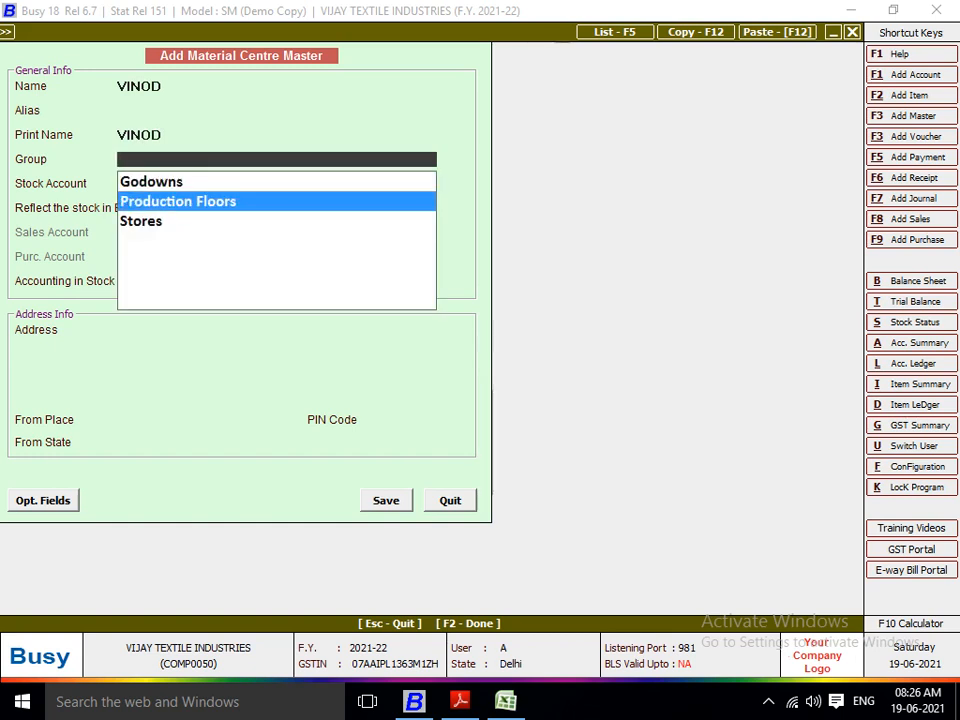
pyautogui.press('Return')
pyautogui.press('Return')
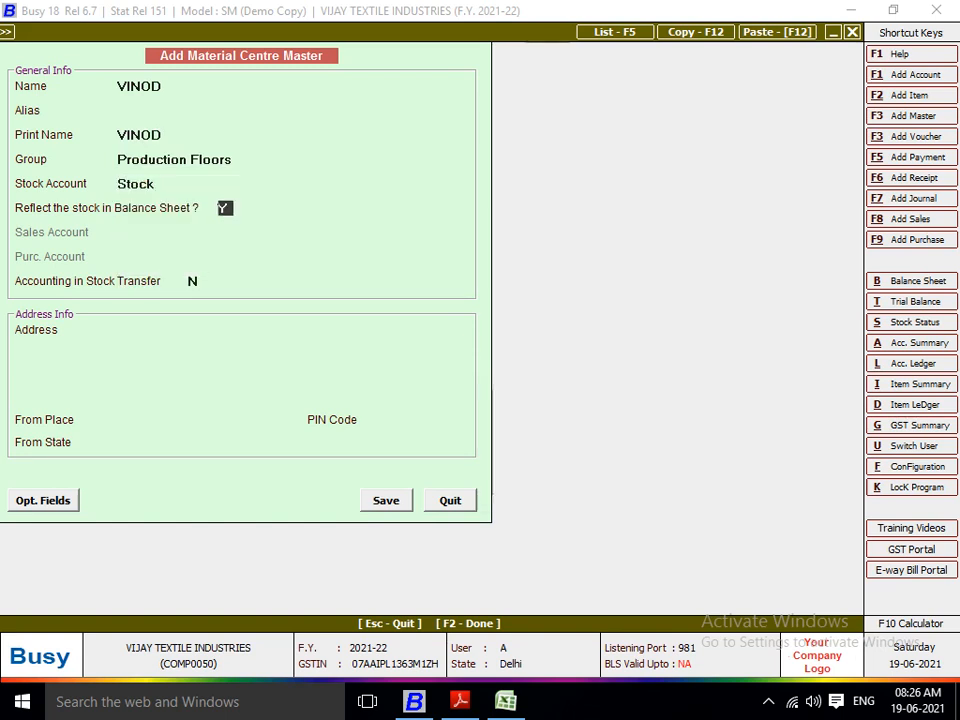
# Step: Keep the new material centre's stock reflected in the balance sheet and enable accounting in stock transfer for it
pyautogui.press('Return')
pyautogui.write('Y')
pyautogui.press('Return')
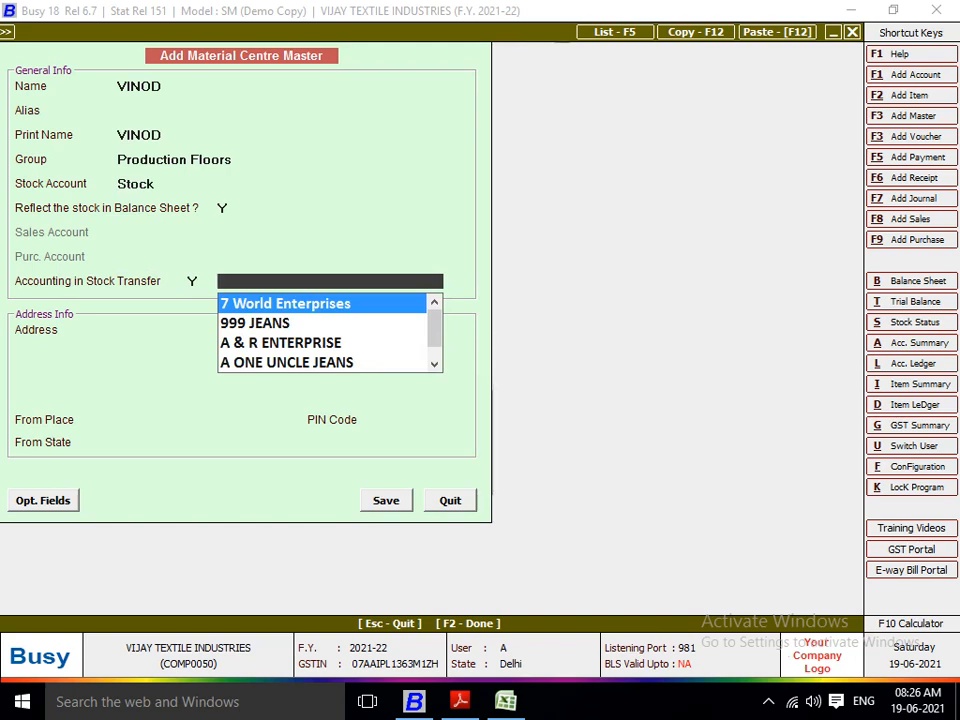
# Step: Add a linked account under the job worker's name in the JOB WORKER group, leaving the optional fields blank and opening balances zero
pyautogui.press('F3')
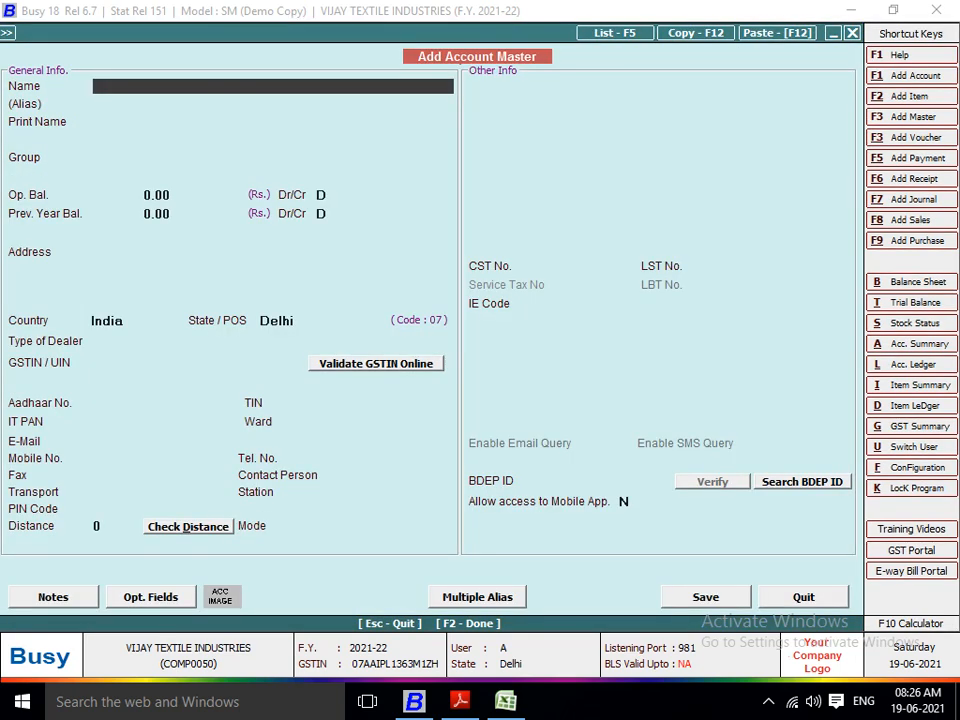
pyautogui.write('VINOD')
pyautogui.press('Return')
pyautogui.press('Return')
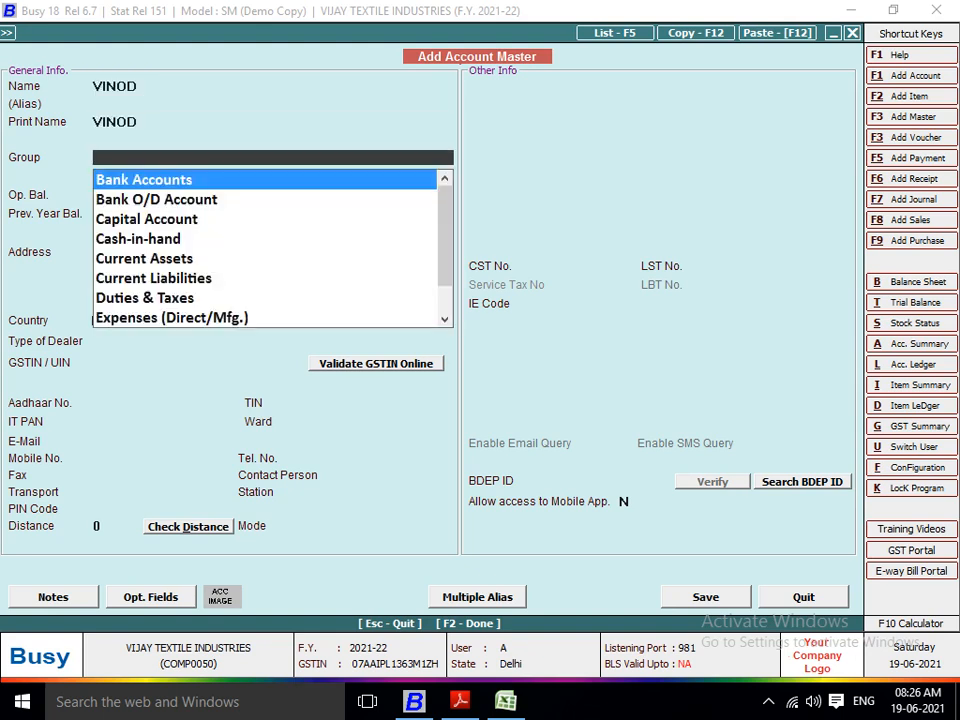
pyautogui.write('JOB')
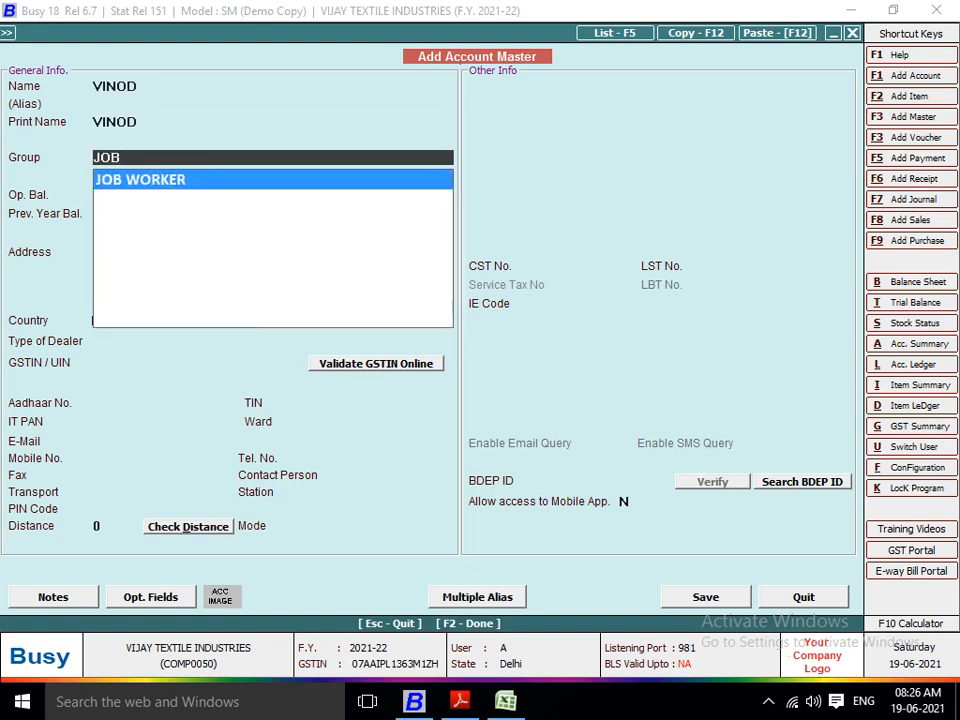
pyautogui.press('Return')
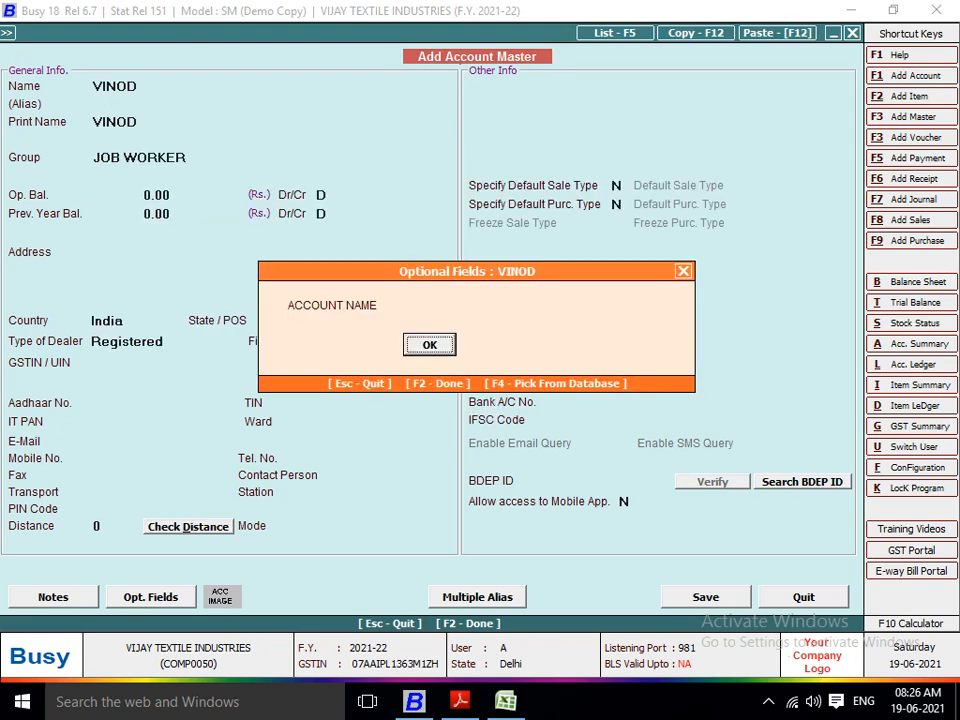
pyautogui.press('Return')
pyautogui.press('Return')
pyautogui.press('Return')
pyautogui.press('Return')
pyautogui.press('Return')
pyautogui.press('Return')
pyautogui.press('Return')
pyautogui.press('Return')
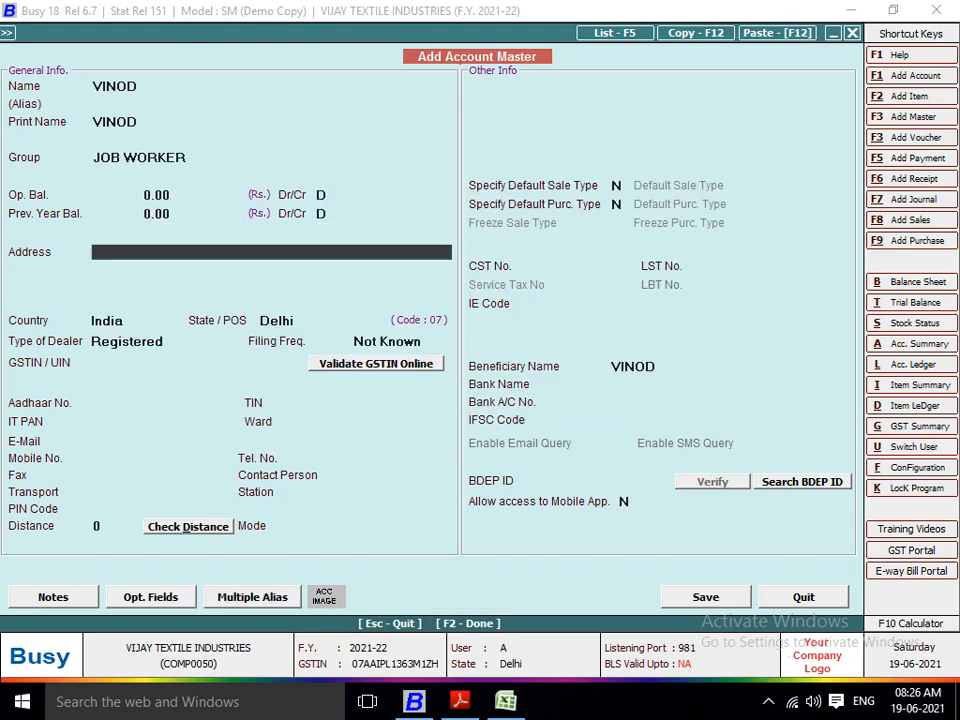
# Step: Set the job worker account's type of dealer to Un-Registered, leave the address and tax details blank, and save the account
pyautogui.press('Return')
pyautogui.press('Return')
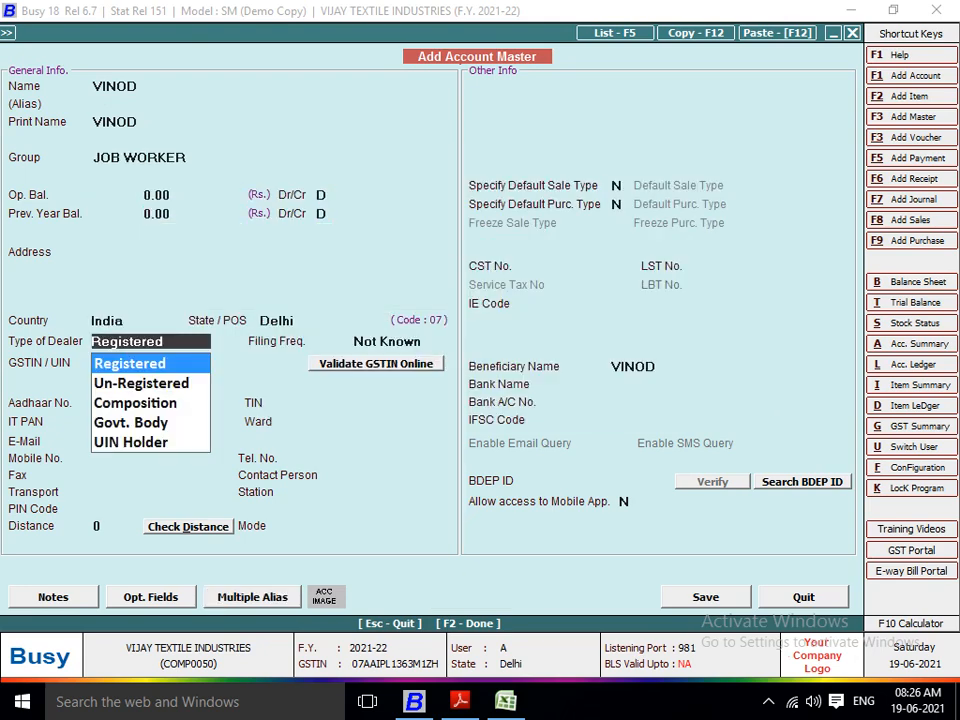
pyautogui.press('Down')
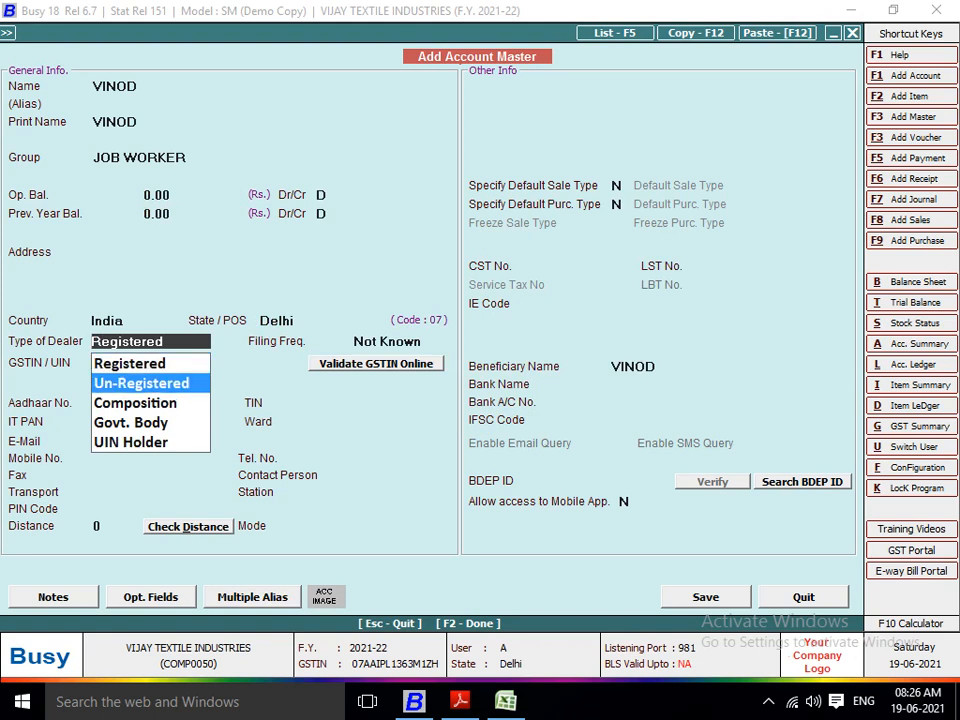
pyautogui.press('Return')
pyautogui.press('Return')
pyautogui.press('Return')
pyautogui.press('Return')
pyautogui.press('Return')
pyautogui.press('Return')
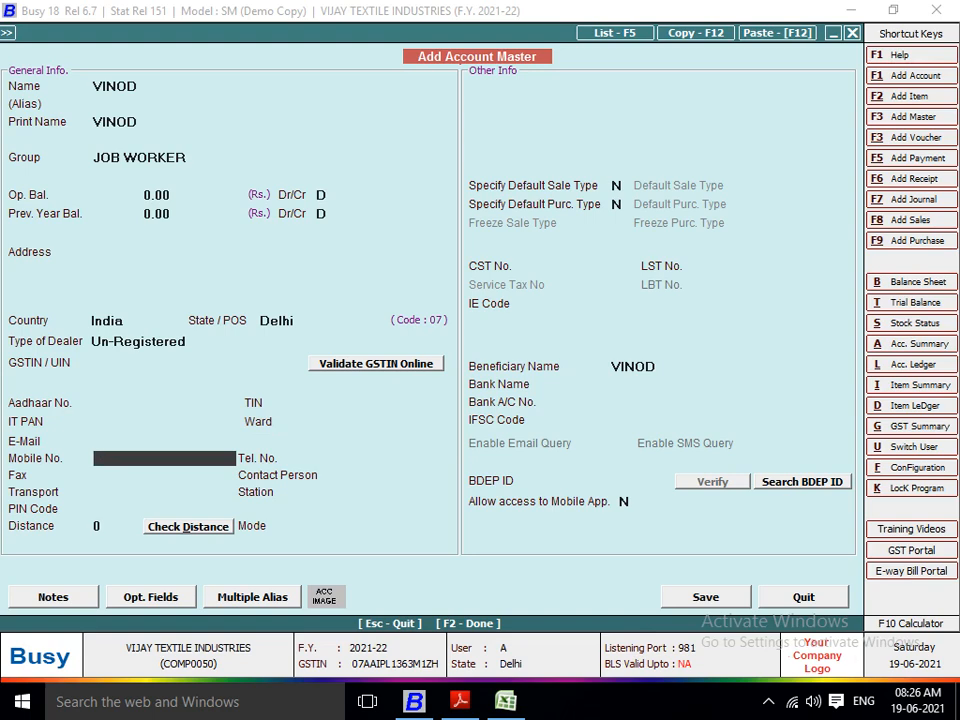
pyautogui.press('F2')
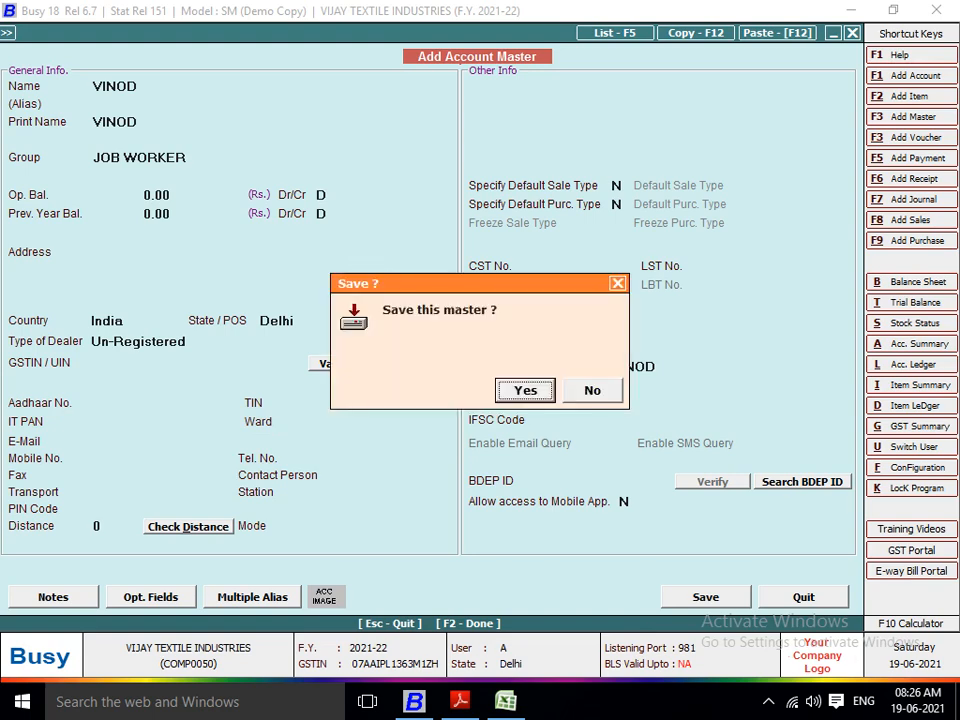
pyautogui.press('Return')
# Step: Set the material centre's From State to Delhi and save it as the destination of the stock transfer
pyautogui.press('Return')
pyautogui.press('Return')
pyautogui.press('Return')
pyautogui.press('Return')
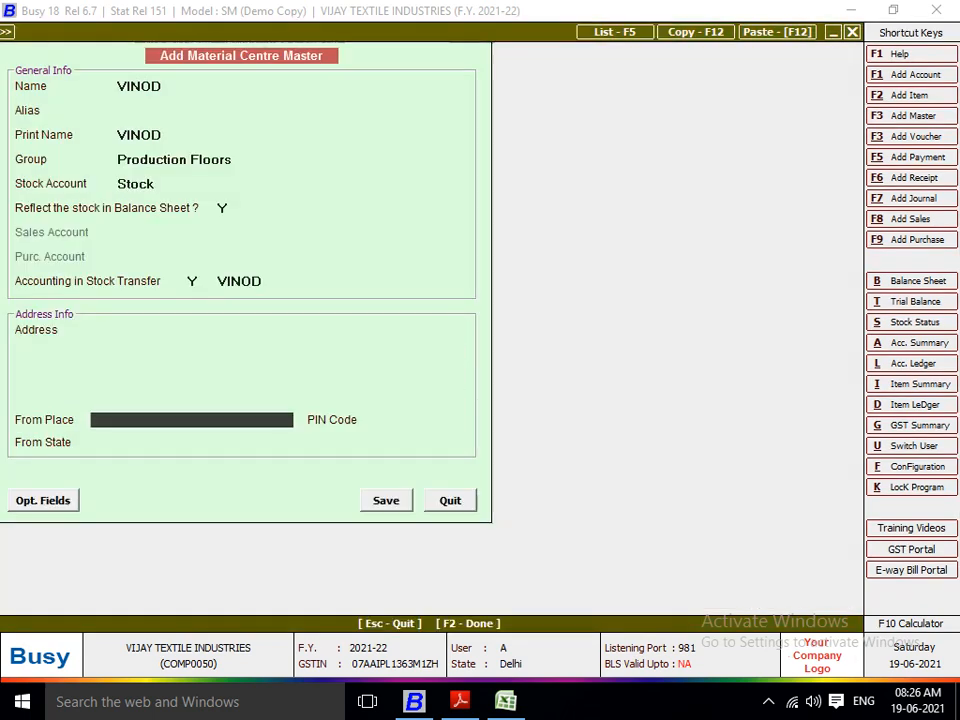
pyautogui.press('Return')
pyautogui.write('DE')
pyautogui.press('Return')
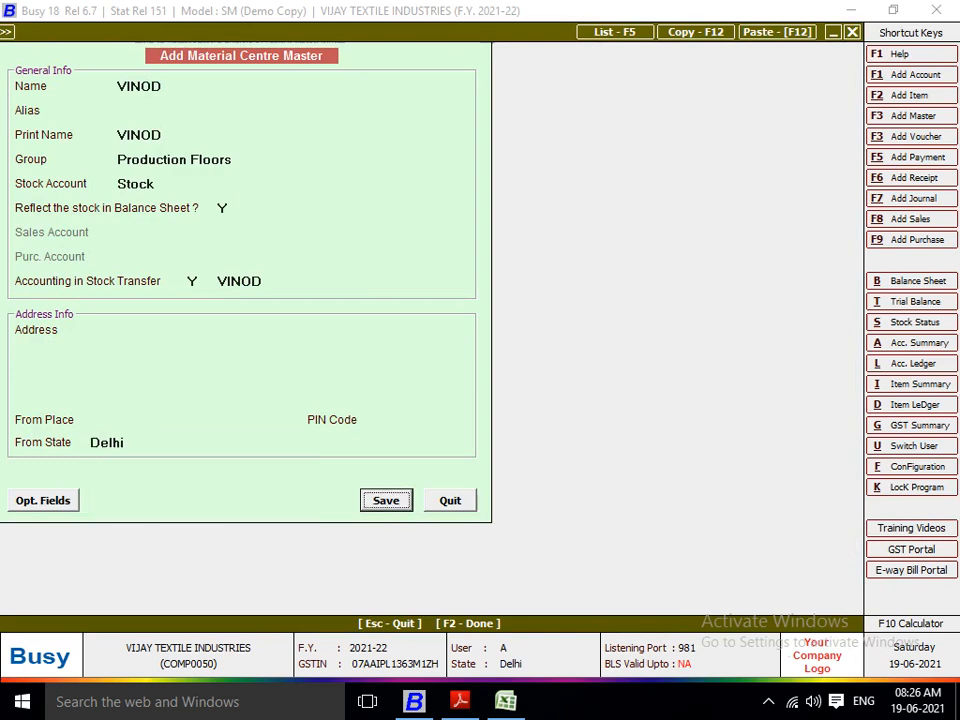
pyautogui.press('Return')
pyautogui.press('Return')
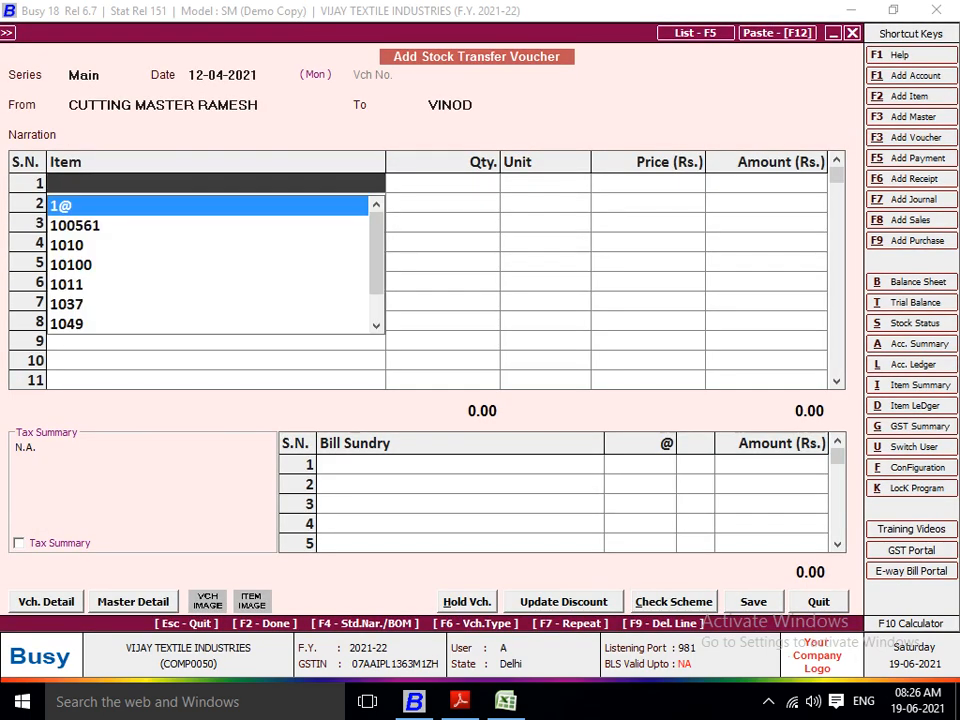
# Step: Enter SKY BLUE JEANS 800 as the first transfer item with a quantity of 200 pieces
pyautogui.write('SKY')
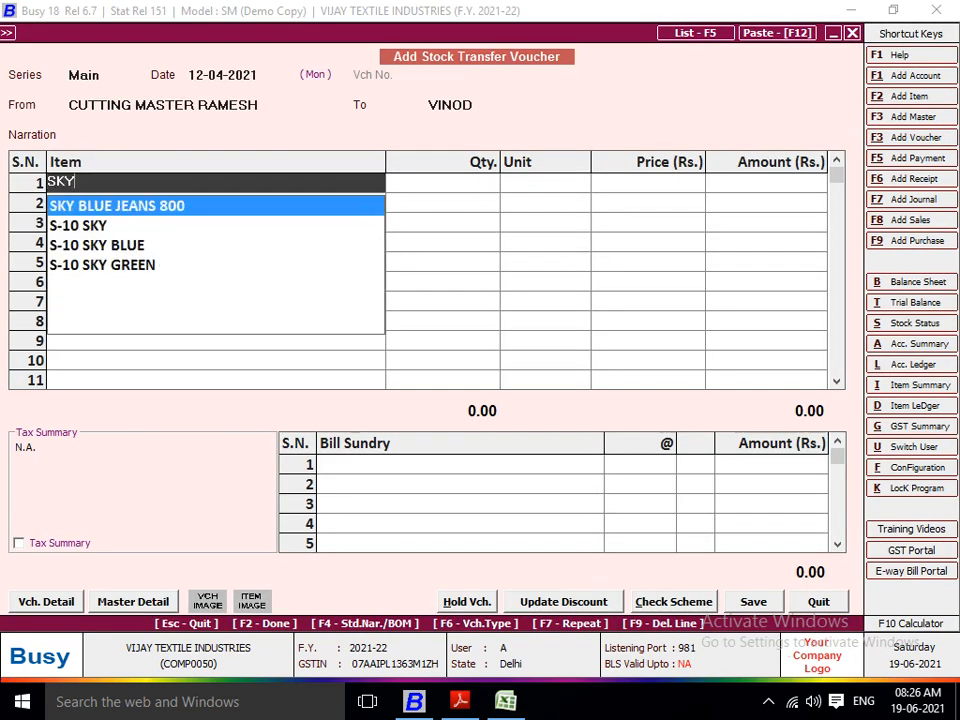
pyautogui.press('Return')
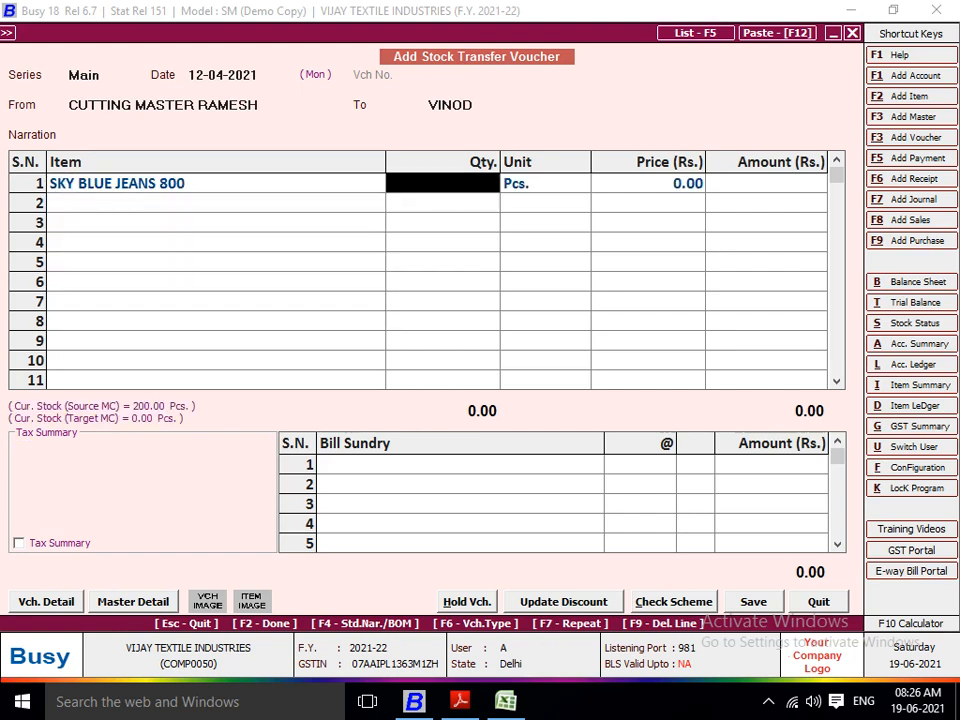
pyautogui.write('200')
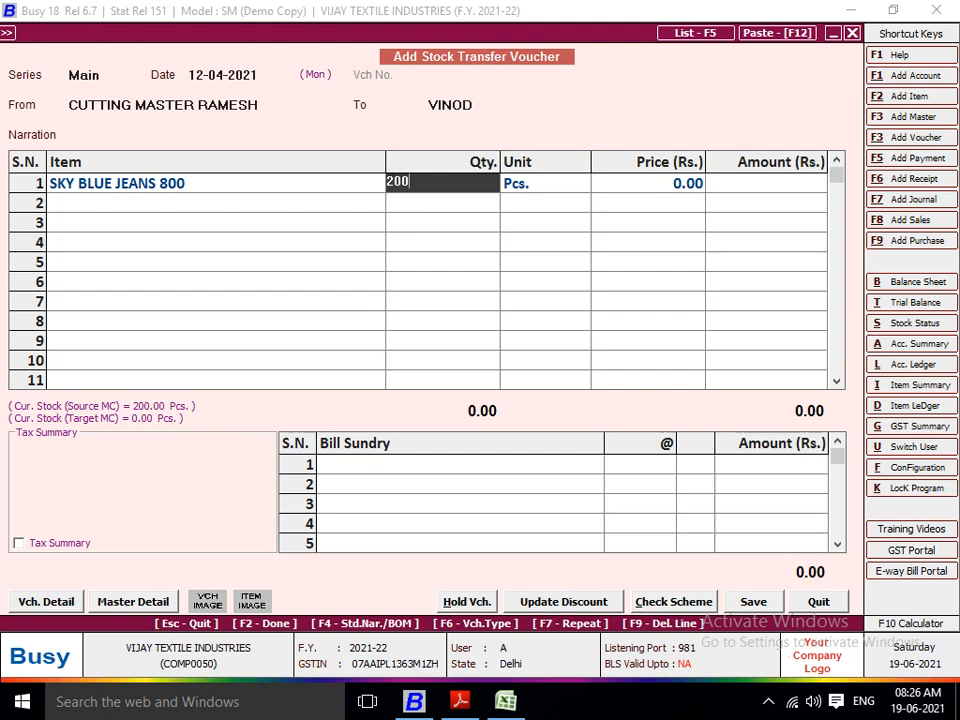
pyautogui.press('Return')
pyautogui.press('Return')
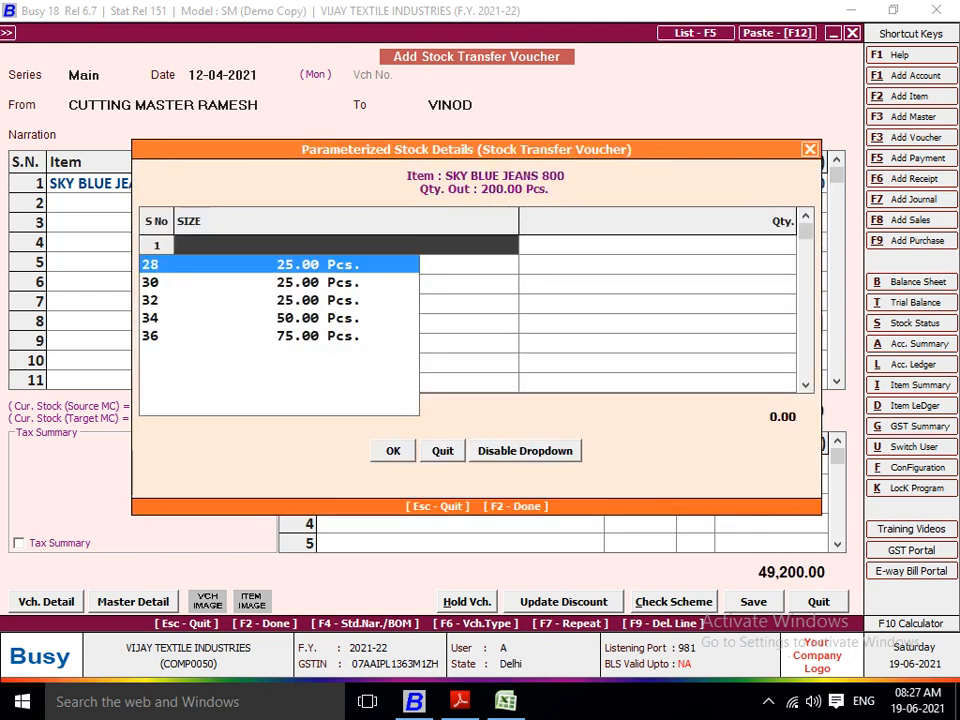
# Step: Allocate 25 pieces each to sizes 28, 30 and 32, 50 to size 34 and 75 to size 36, and finish the item list
pyautogui.press('Return')
pyautogui.press('Return')
pyautogui.press('Return')
pyautogui.press('Return')
pyautogui.press('Return')
pyautogui.press('Return')
pyautogui.press('Return')
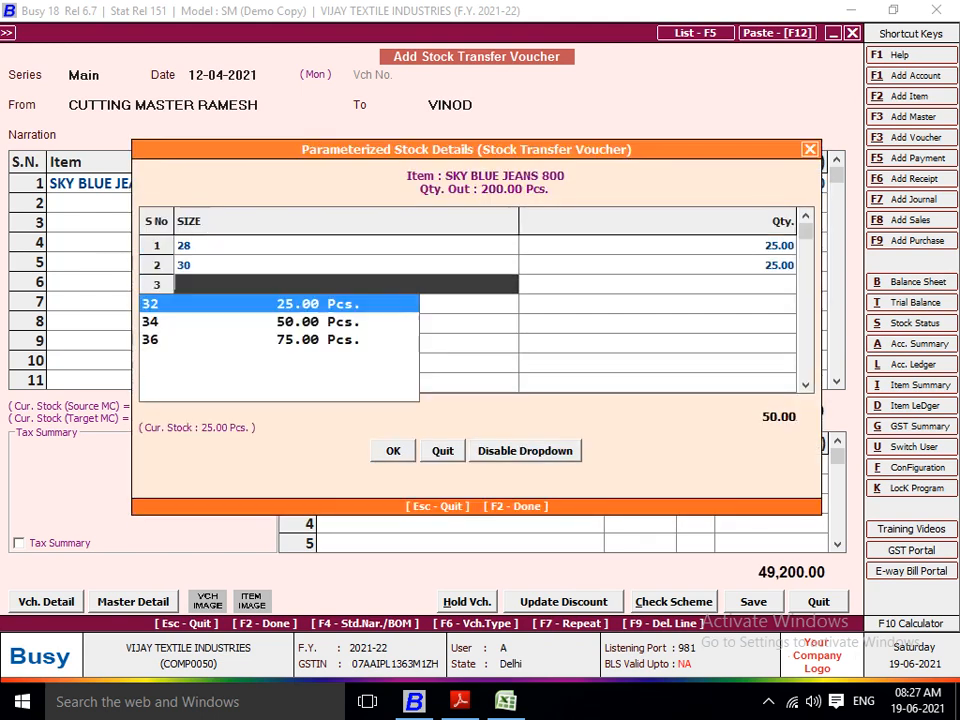
pyautogui.press('Return')
pyautogui.press('Return')
pyautogui.press('Return')
pyautogui.press('Return')
pyautogui.press('Return')
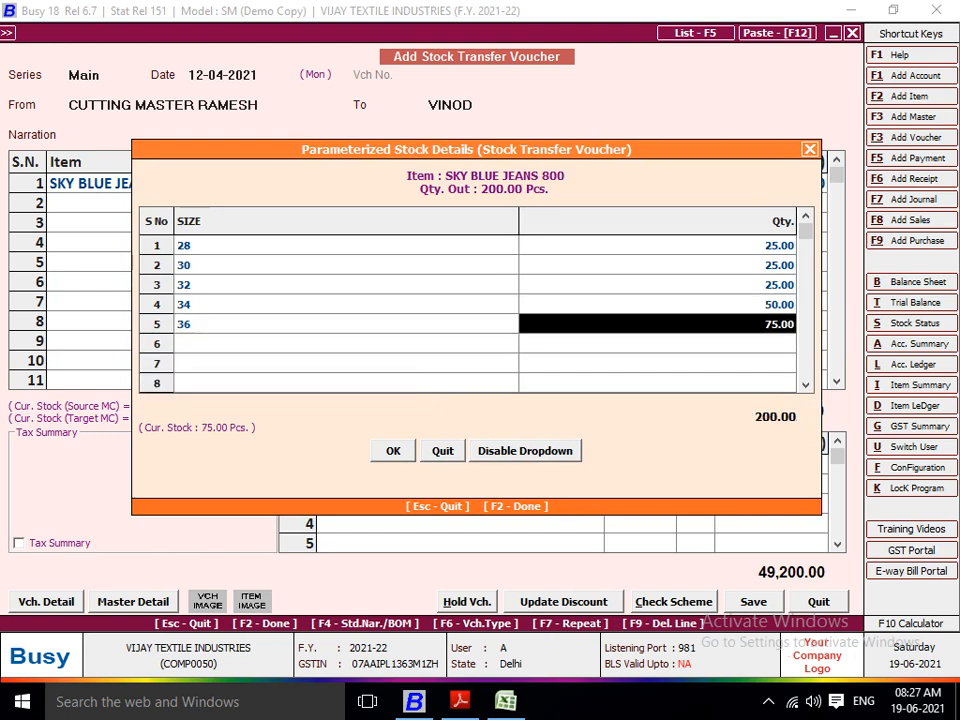
pyautogui.press('Return')
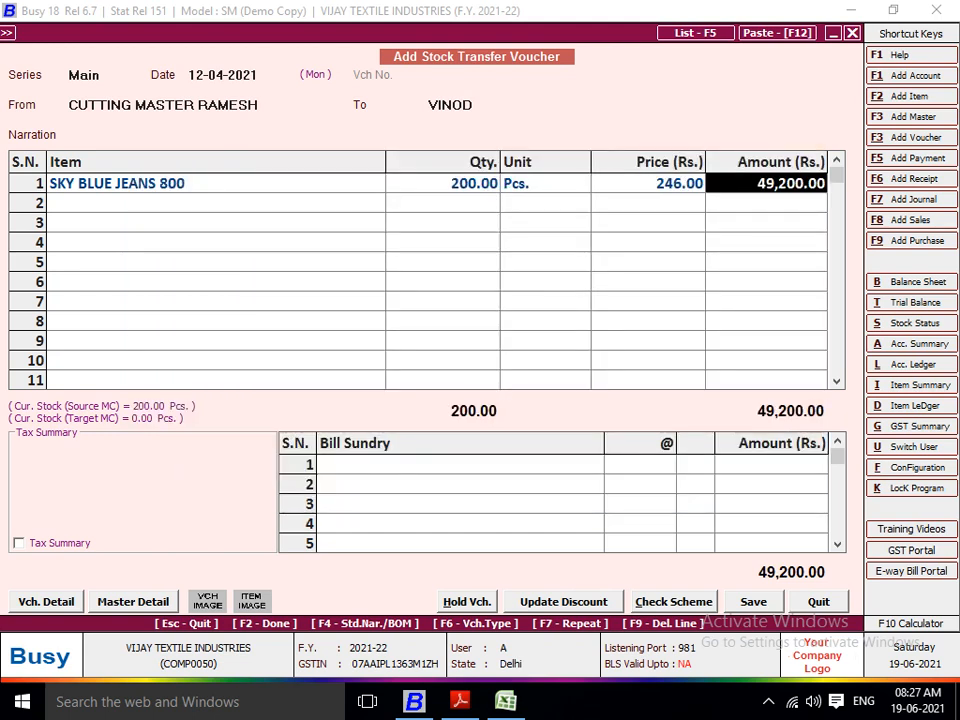
pyautogui.press('Return')
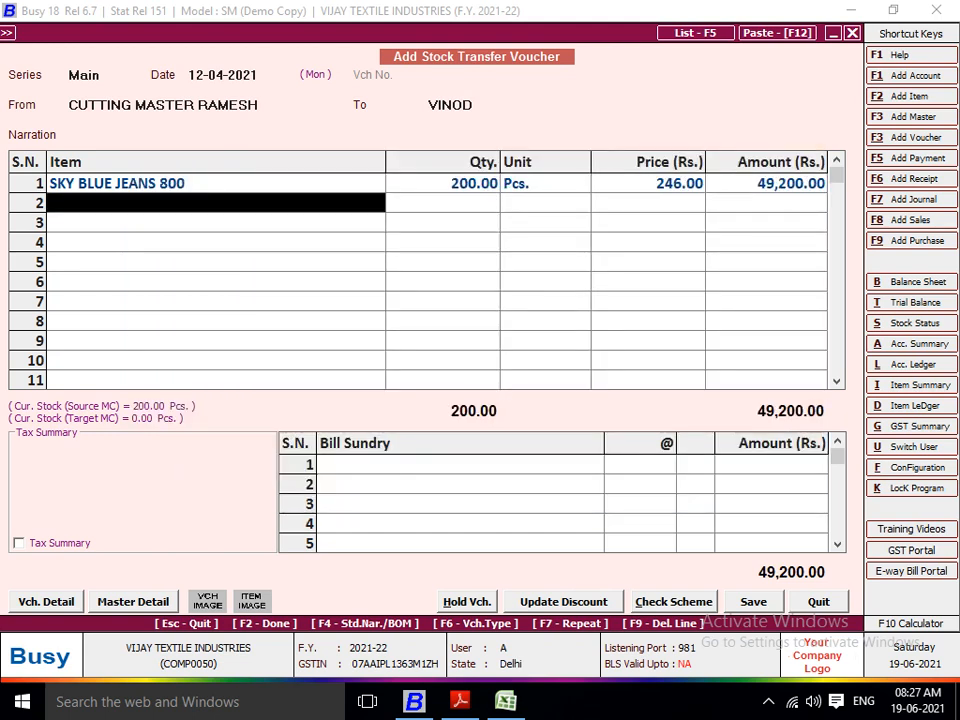
pyautogui.press('Return')
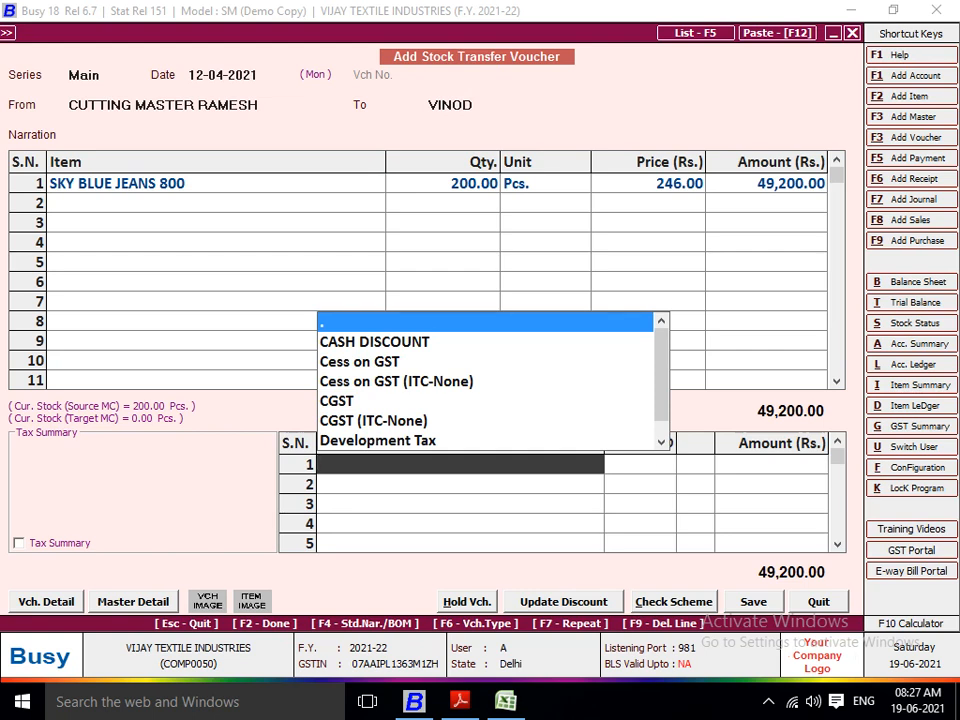
pyautogui.press('F3')
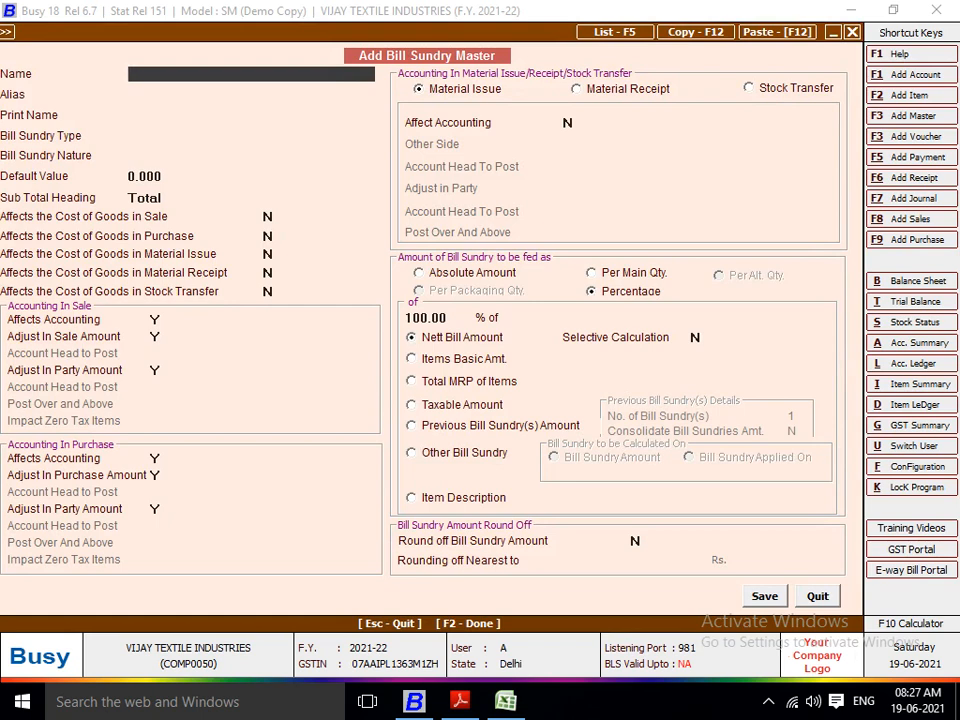
pyautogui.write('CUTTING MAS')
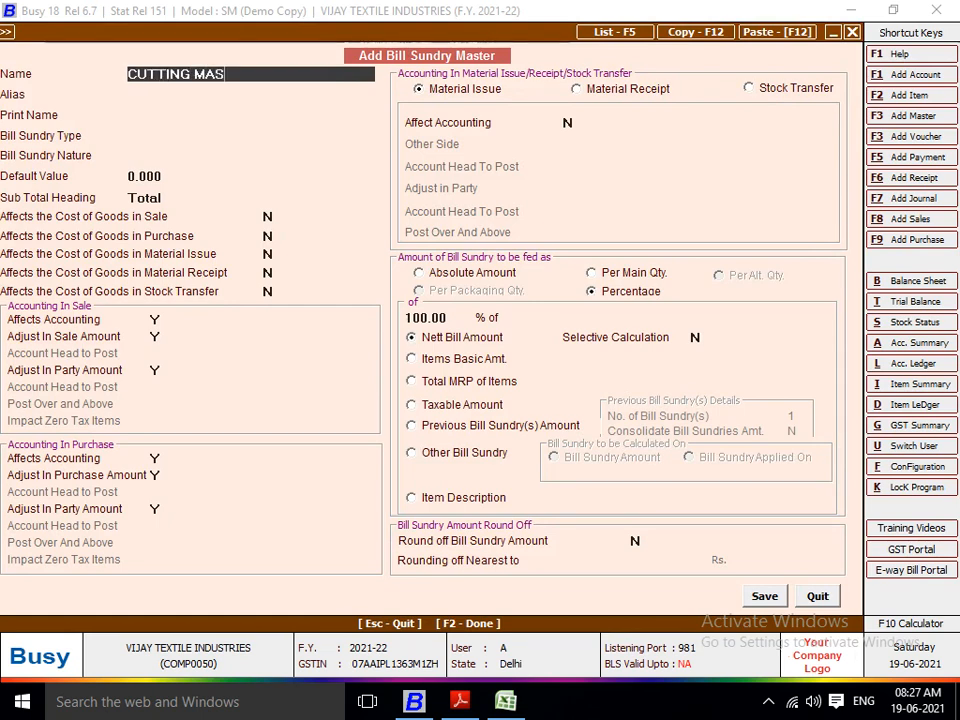
pyautogui.press('BackSpace')
pyautogui.press('Escape')
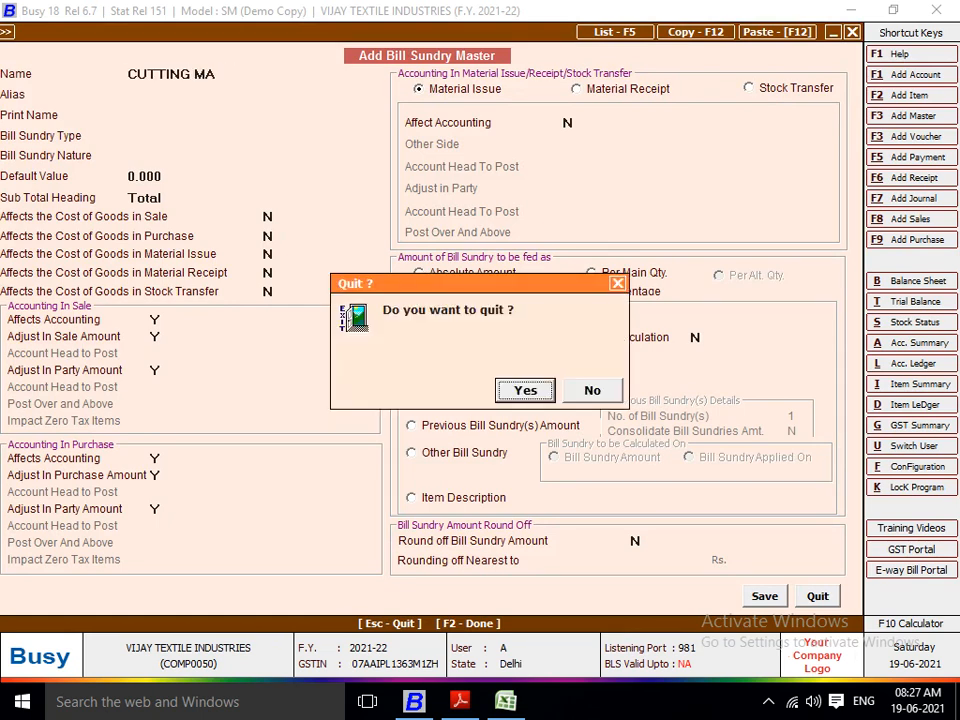
pyautogui.press('Return')
# Step: Start a new bill sundry master named JOB WORK A/C with type Additive and nature Others
pyautogui.press('F3')
pyautogui.write('JO')
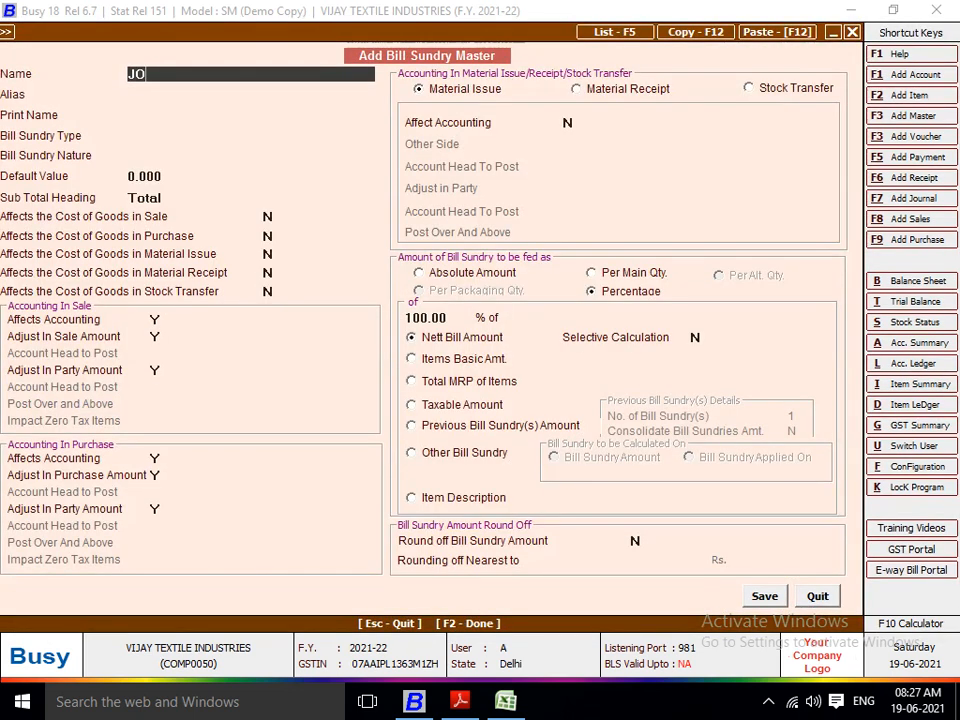
pyautogui.write('B WORK A/C')
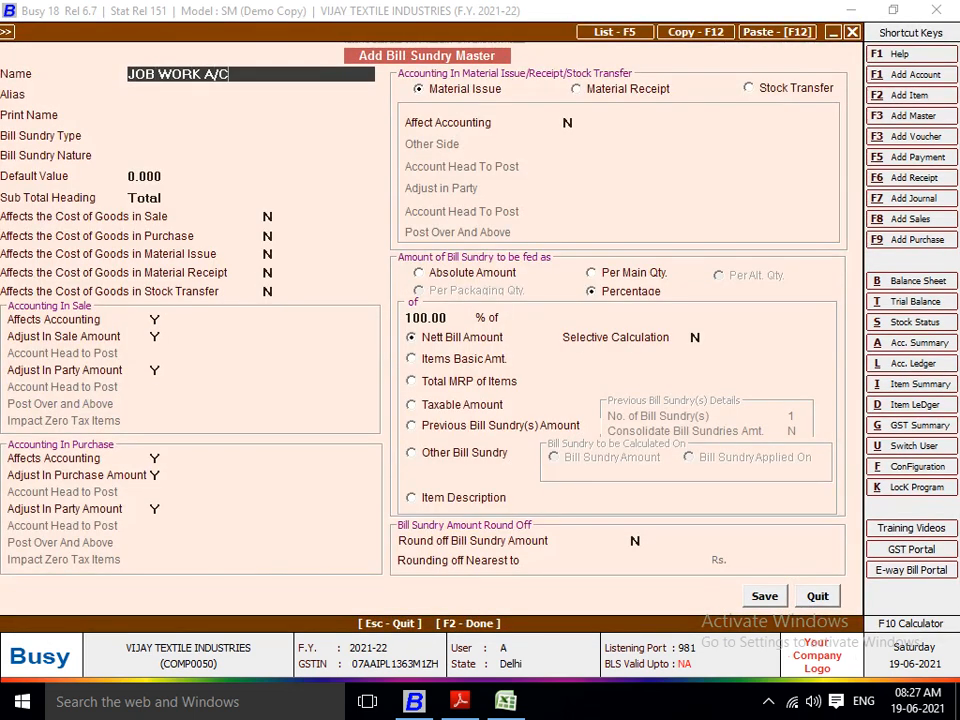
pyautogui.press('Return')
pyautogui.press('Return')
pyautogui.press('Return')
pyautogui.press('Return')
pyautogui.press('Return')
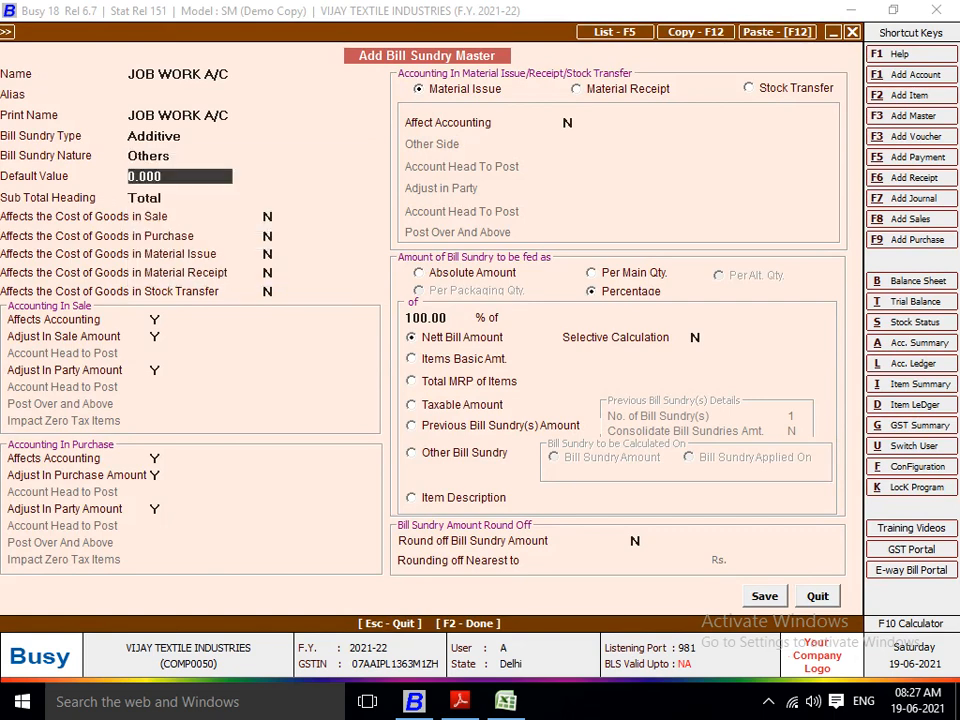
# Step: Choose Stock Transfer as the bill sundry's accounting section and make it affect the cost of goods in stock transfer
pyautogui.press('Return')
pyautogui.press('Return')
pyautogui.press('Return')
pyautogui.press('Return')
pyautogui.press('Return')
pyautogui.press('Return')
pyautogui.press('Return')
pyautogui.press('Return')
pyautogui.press('Return')
pyautogui.press('Return')
pyautogui.press('Return')
pyautogui.press('Return')
pyautogui.press('Return')
pyautogui.press('Return')
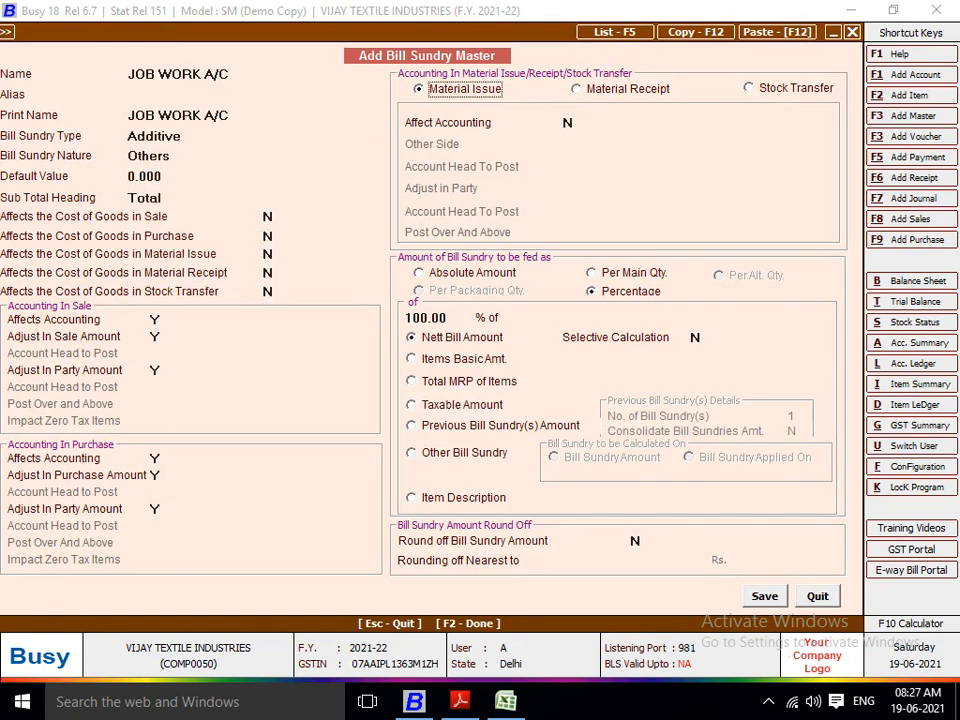
pyautogui.press('Right')
pyautogui.press('Right')
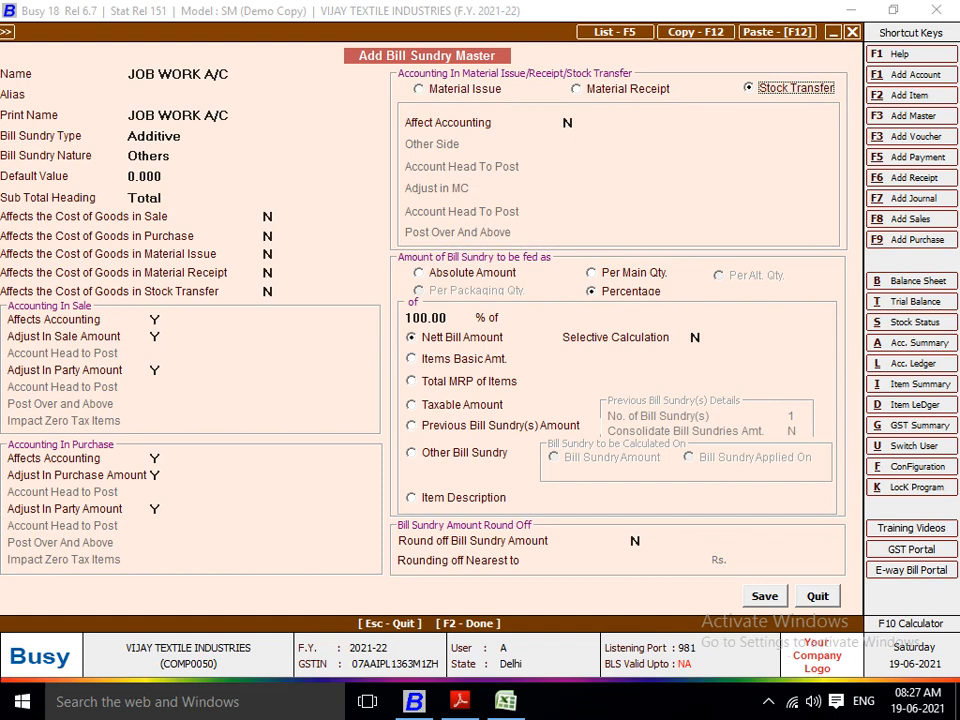
pyautogui.press('Right')
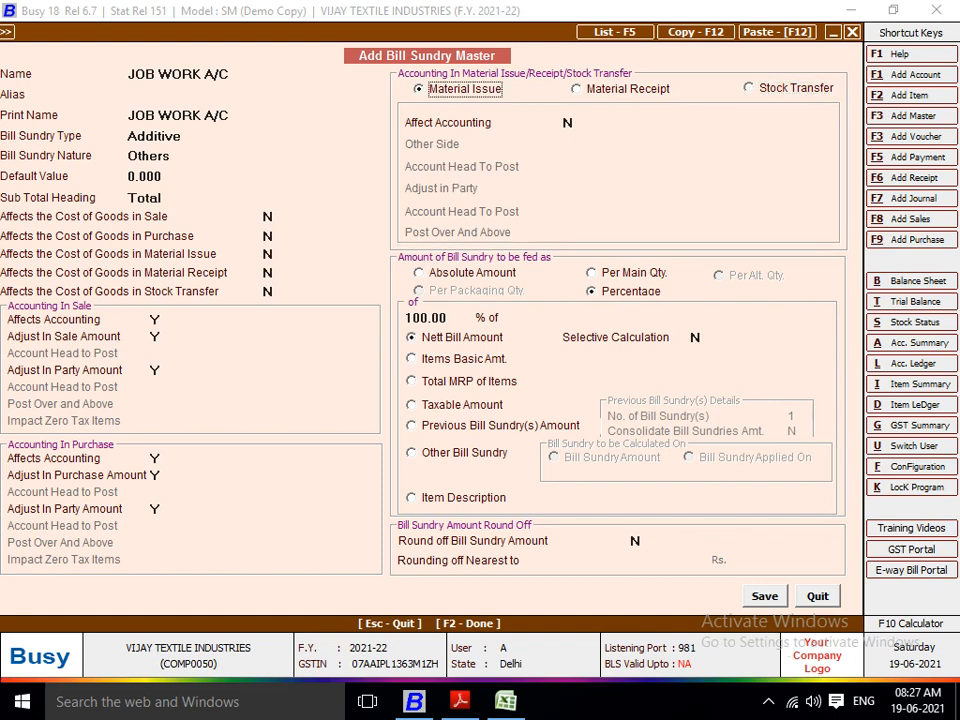
pyautogui.press('Right')
pyautogui.press('Right')
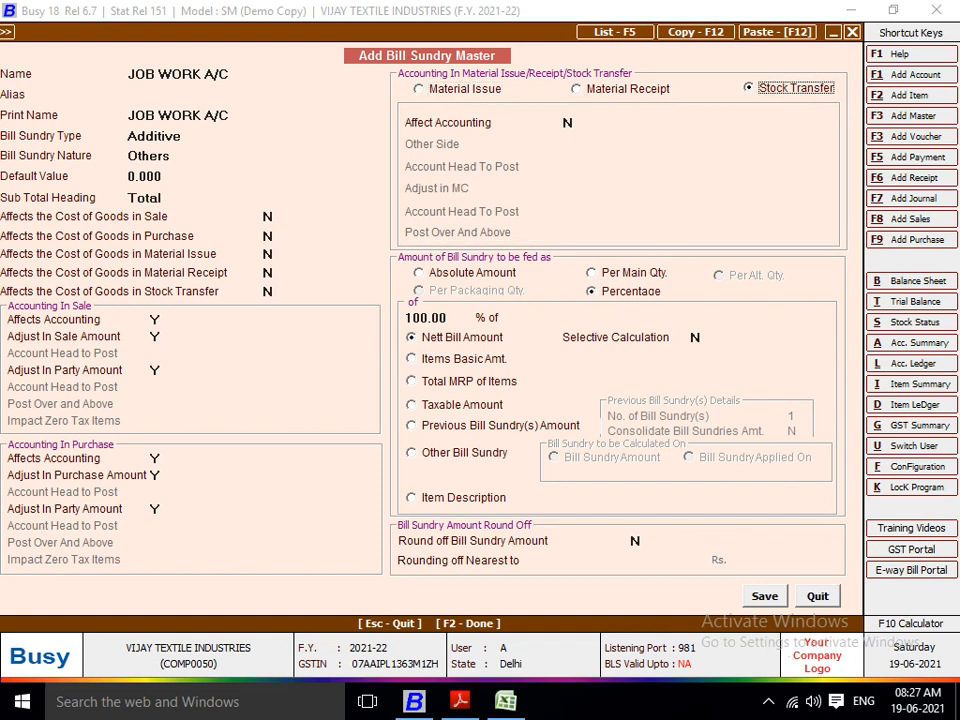
pyautogui.press('Return')
pyautogui.write('Y')
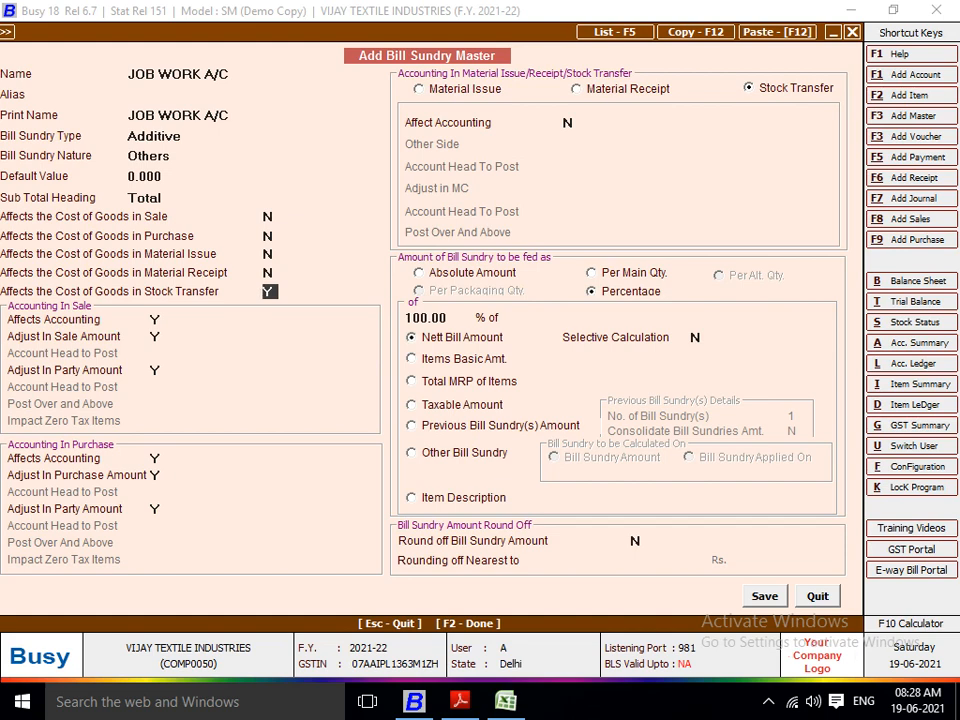
# Step: Enable Affect Accounting for stock transfer and keep the other side as Specify Acc. Here
pyautogui.click(569, 123)
pyautogui.press('y')
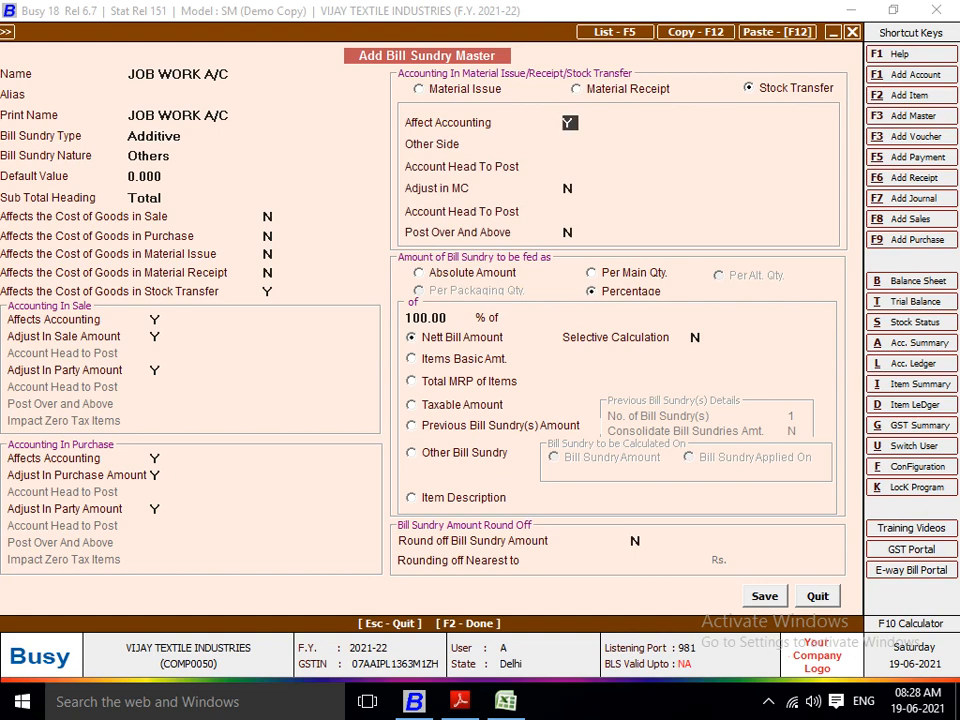
pyautogui.press('Return')
pyautogui.press('Return')
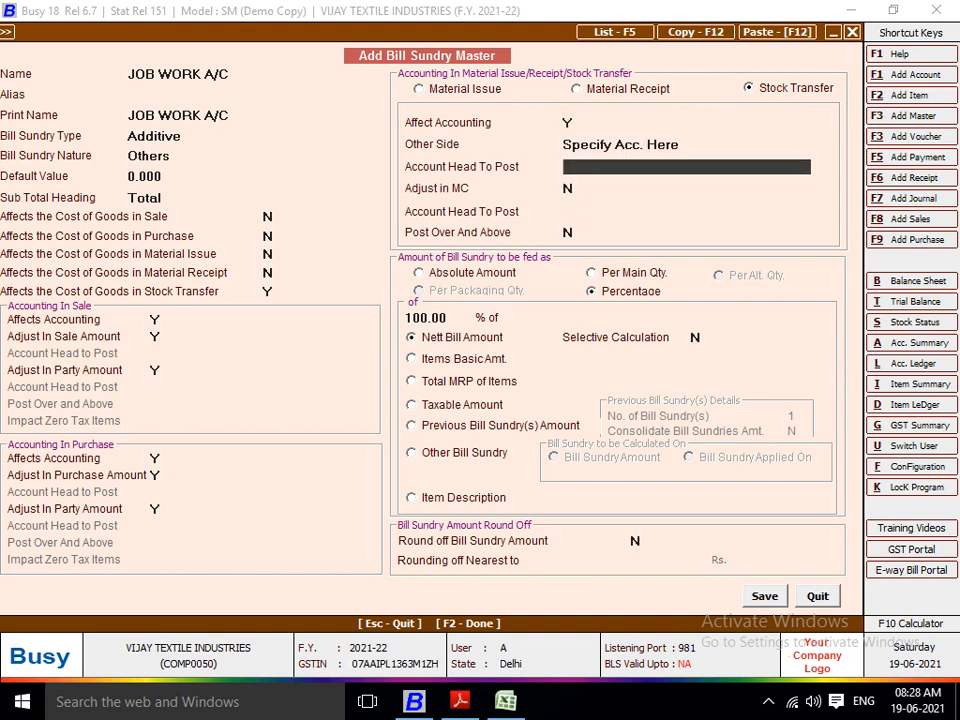
pyautogui.click(573, 145)
pyautogui.press('Return')
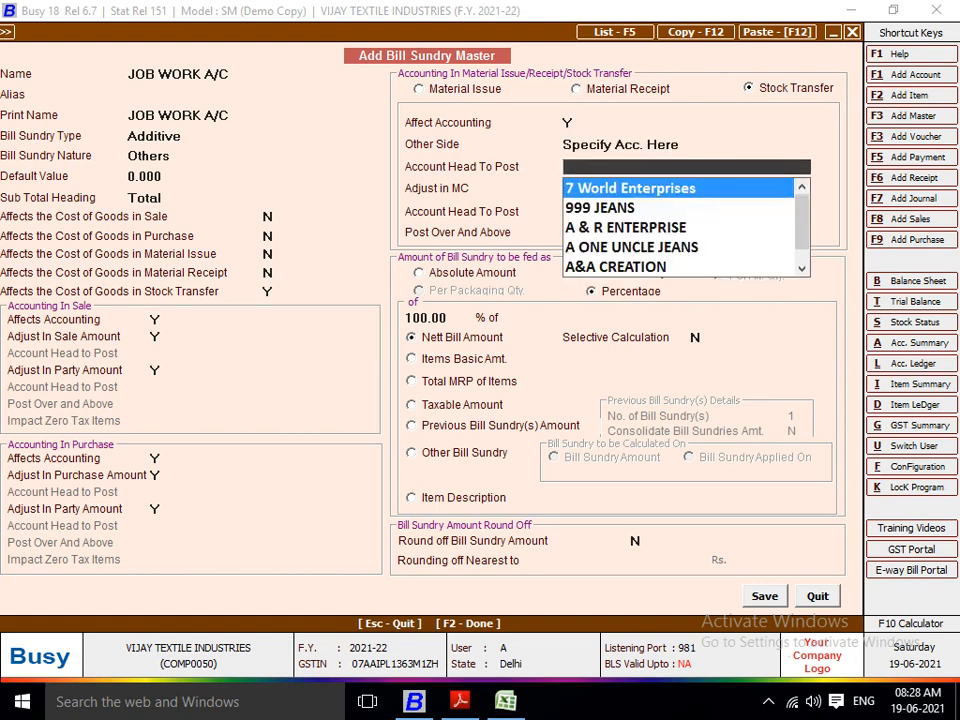
# Step: Create a new account named JOB WORK A/C under the group Expenses (Direct/Mfg.) as the account head to post
pyautogui.write('J')
pyautogui.press('F3')
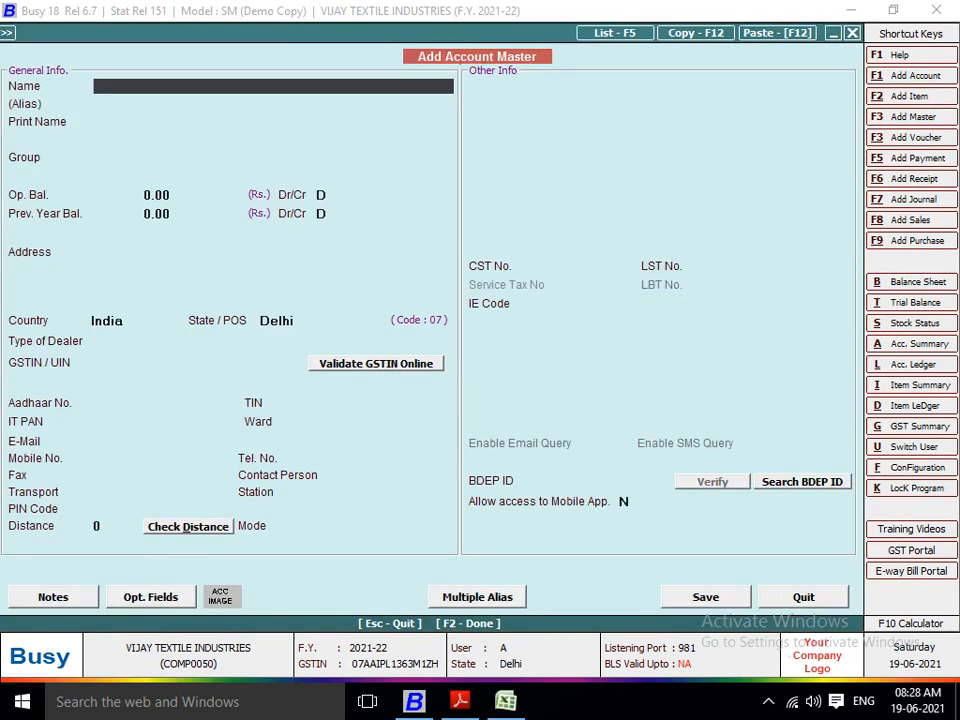
pyautogui.write('JOB WORK A/C')
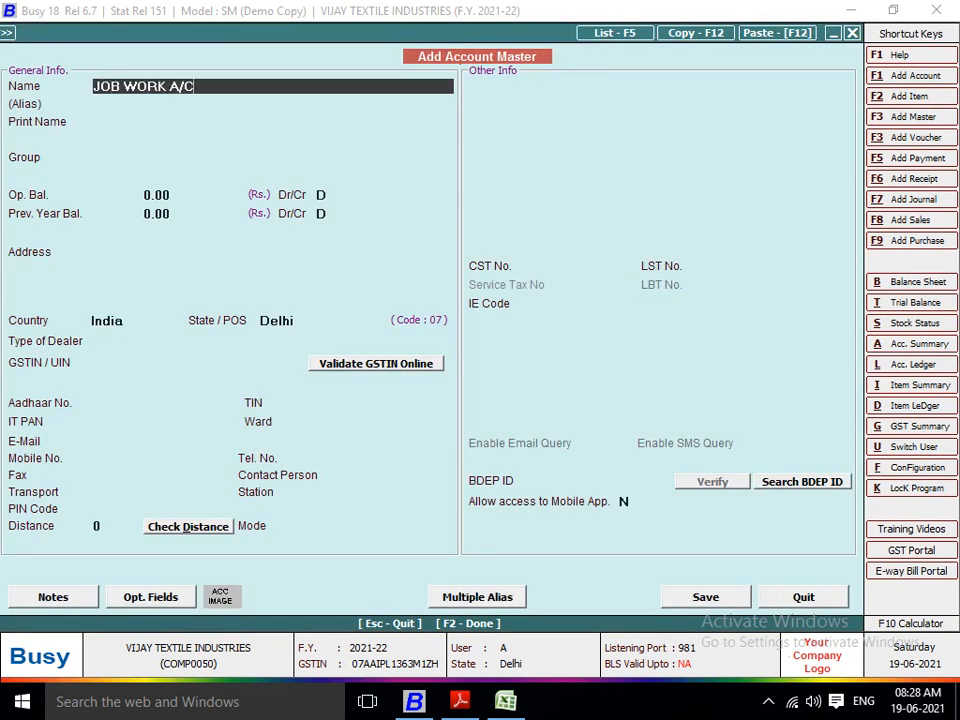
pyautogui.press('Return')
pyautogui.press('Return')
pyautogui.press('Return')
pyautogui.write('E')
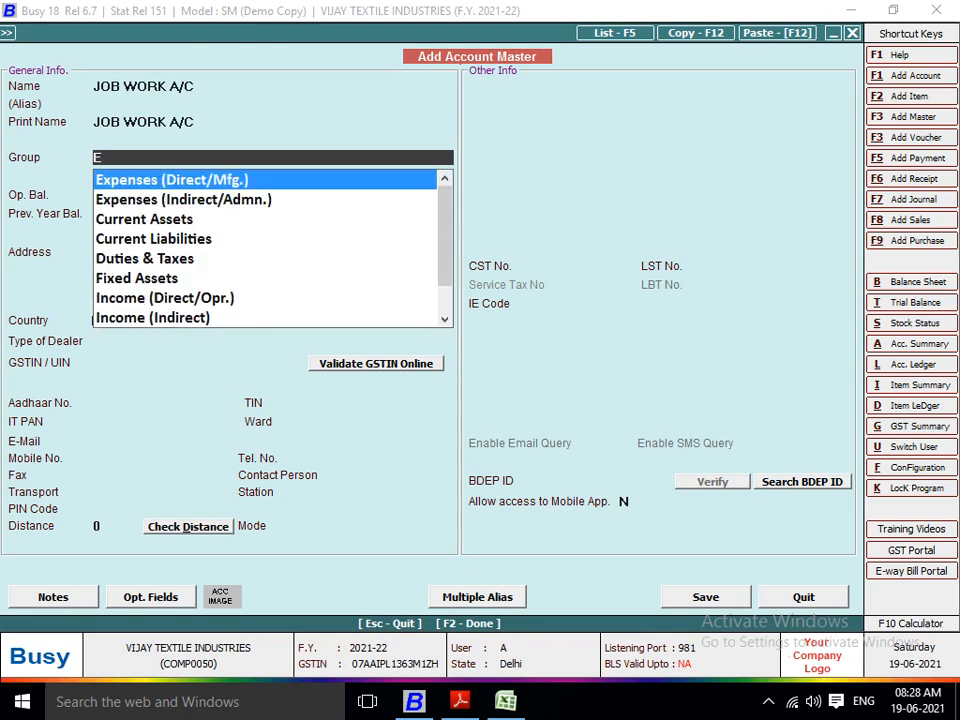
pyautogui.write('X')
pyautogui.press('Return')
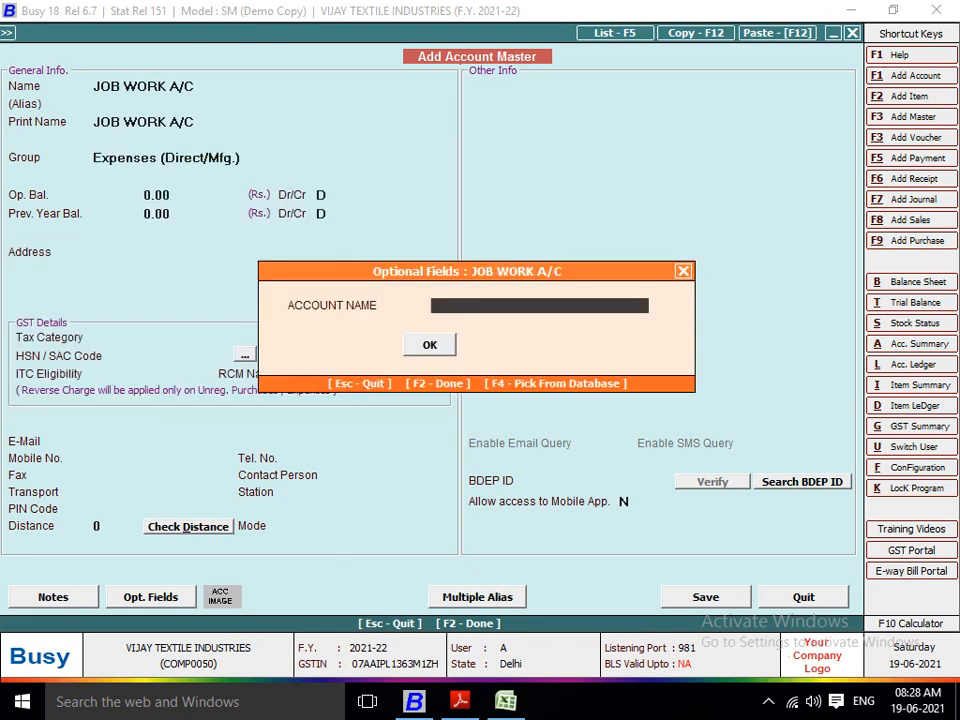
# Step: Leave the optional account name field blank and set TDS as not applicable for the new account
pyautogui.press('Return')
pyautogui.press('Return')
pyautogui.press('Return')
pyautogui.press('Return')
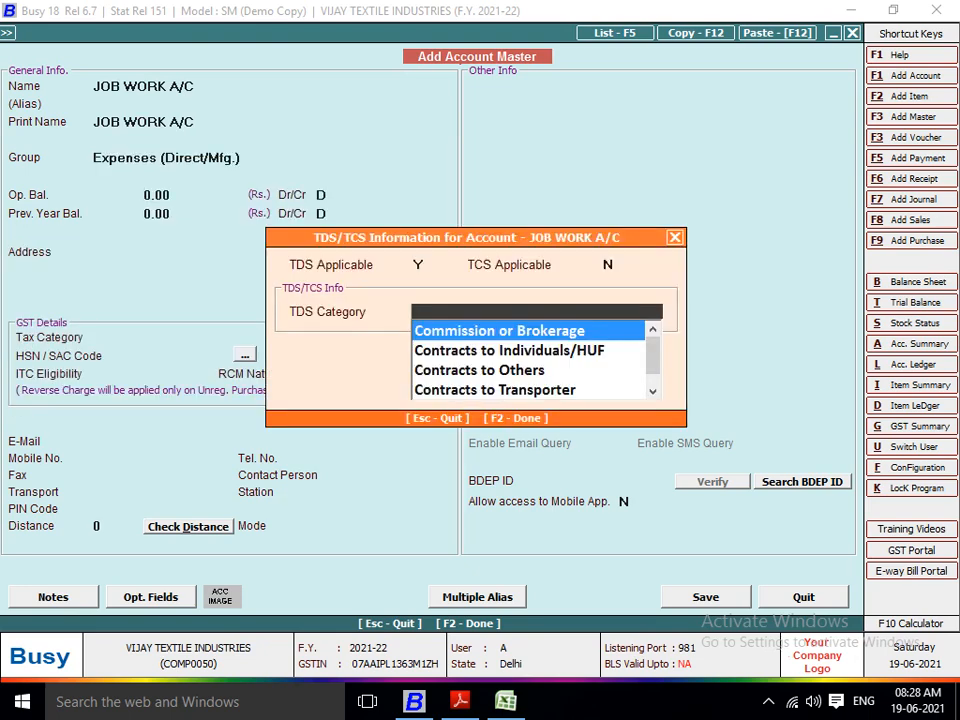
pyautogui.press('Escape')
pyautogui.press('Escape')
pyautogui.write('N')
pyautogui.press('Return')
pyautogui.press('Return')
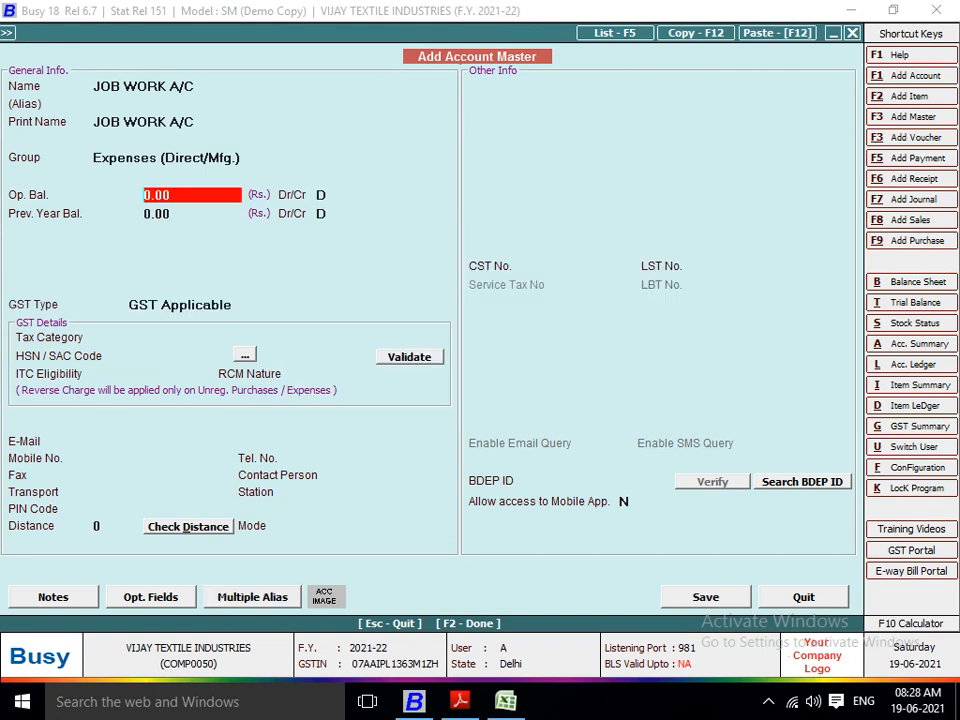
# Step: Keep the opening balances at zero and set the account to GST Applicable with the 5% tax category
pyautogui.press('Return')
pyautogui.press('Return')
pyautogui.press('Return')
pyautogui.press('Return')
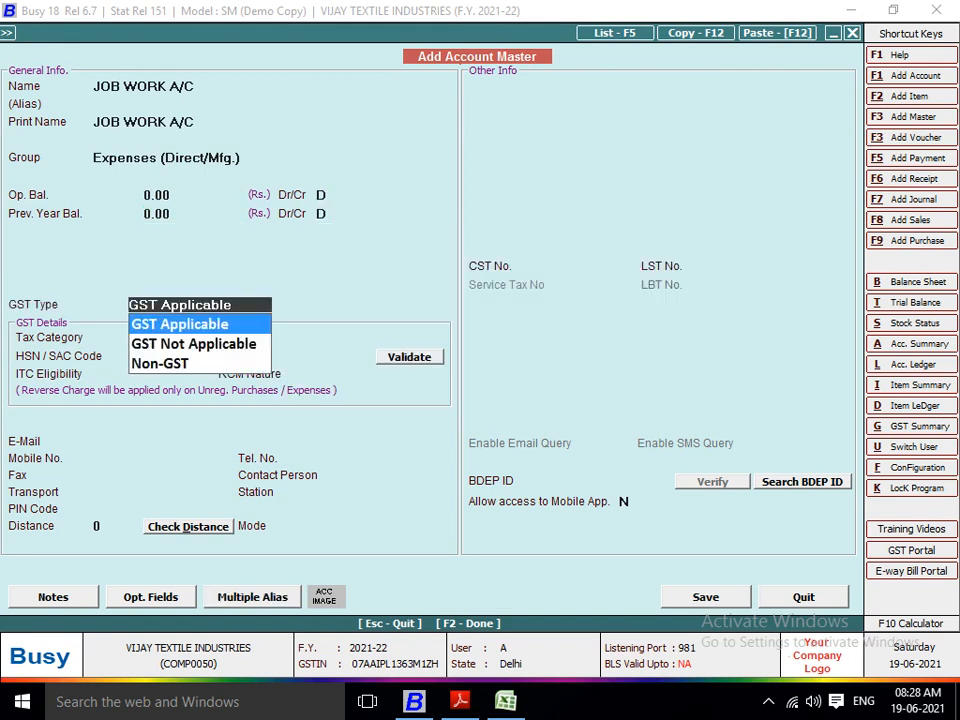
pyautogui.press('Return')
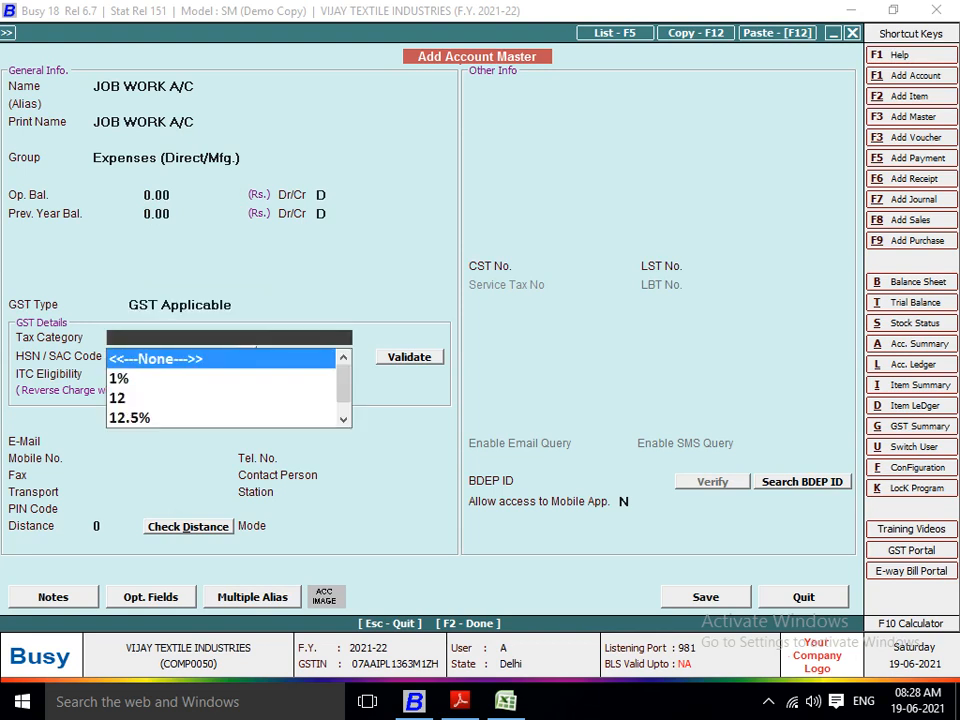
pyautogui.write('5')
pyautogui.press('Return')
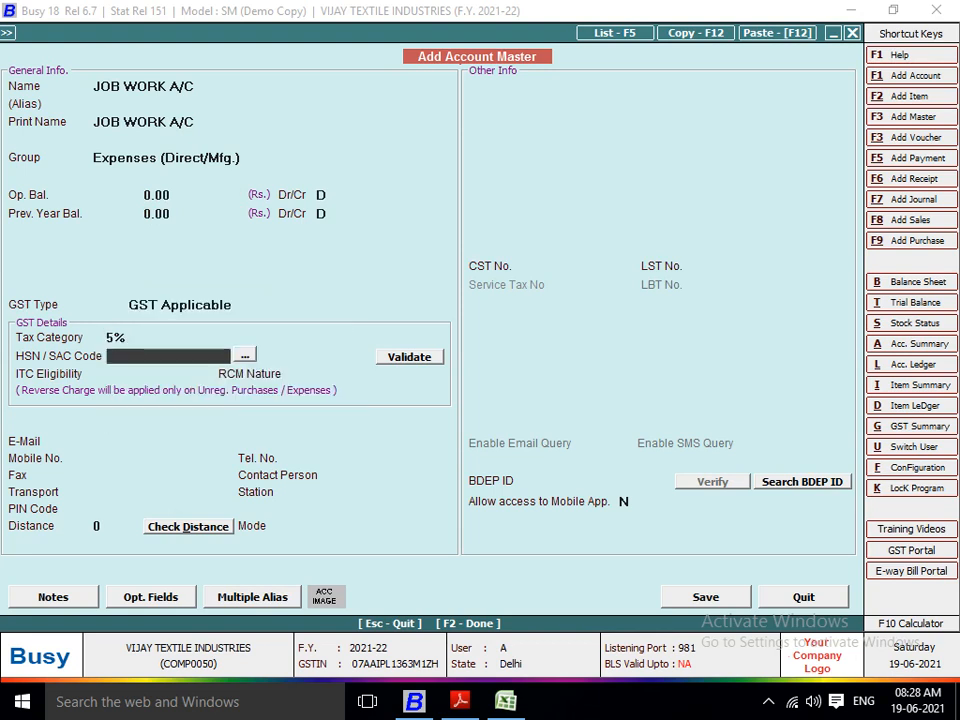
# Step: Leave the HSN/SAC code blank, set ITC eligibility to Input Services and RCM nature to Compulsory, and save the account
pyautogui.press('Return')
pyautogui.press('Down')
pyautogui.press('Down')
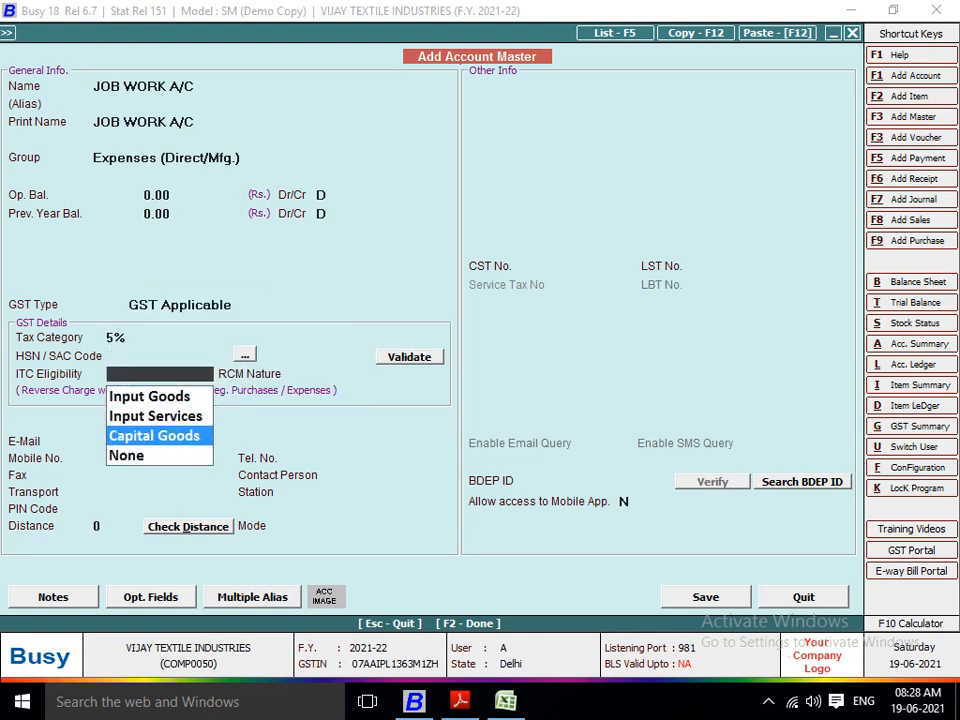
pyautogui.press('Up')
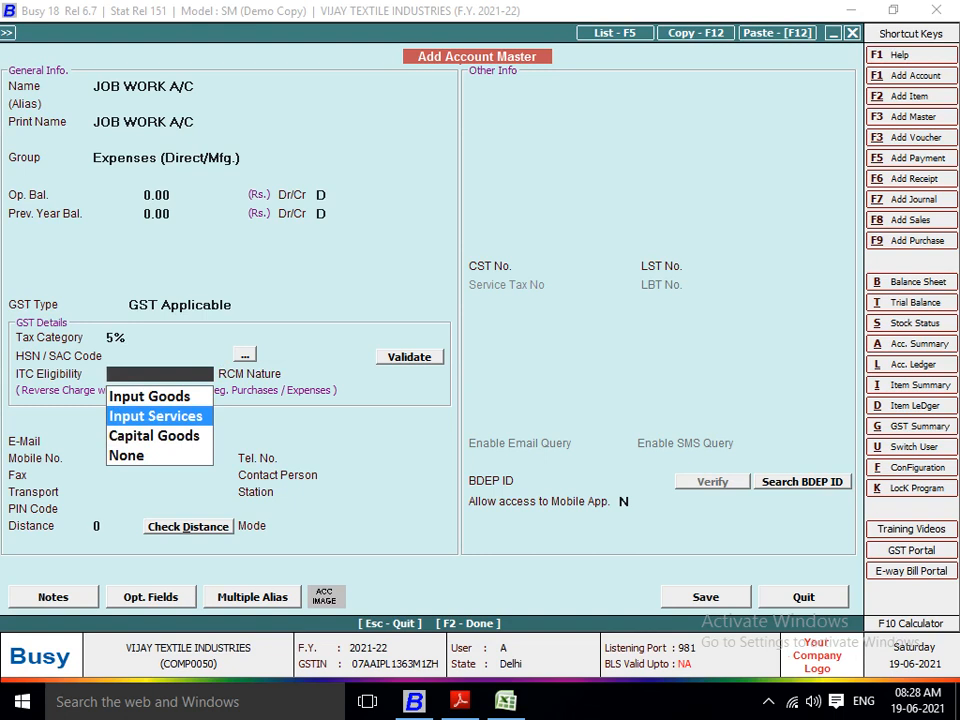
pyautogui.press('Return')
pyautogui.press('Escape')
pyautogui.press('Return')
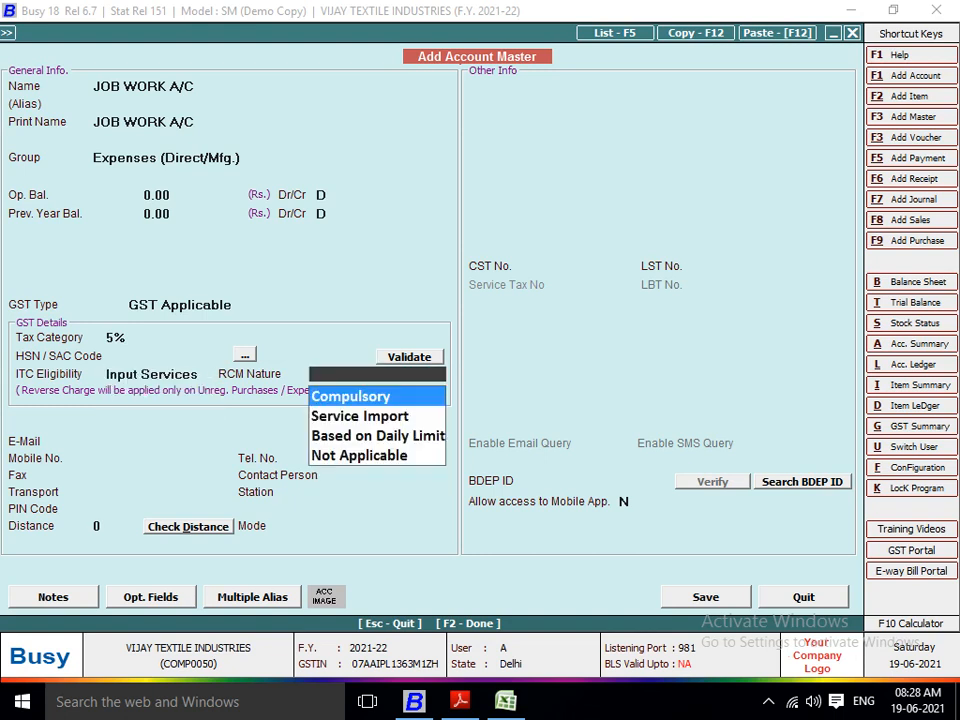
pyautogui.press('Return')
pyautogui.press('Return')
pyautogui.press('Return')
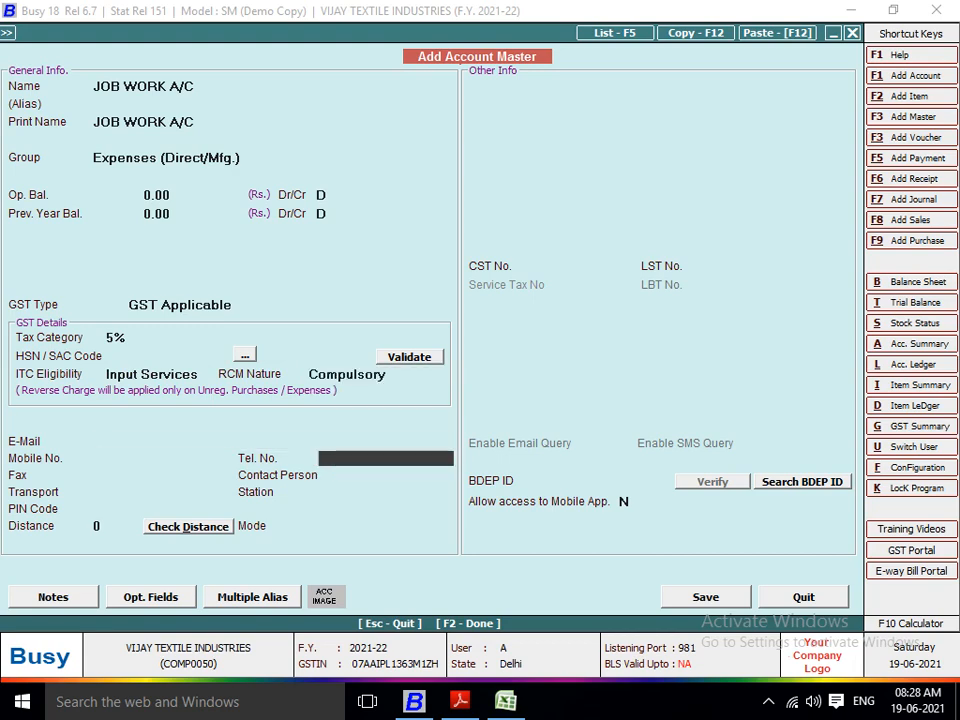
pyautogui.press('F2')
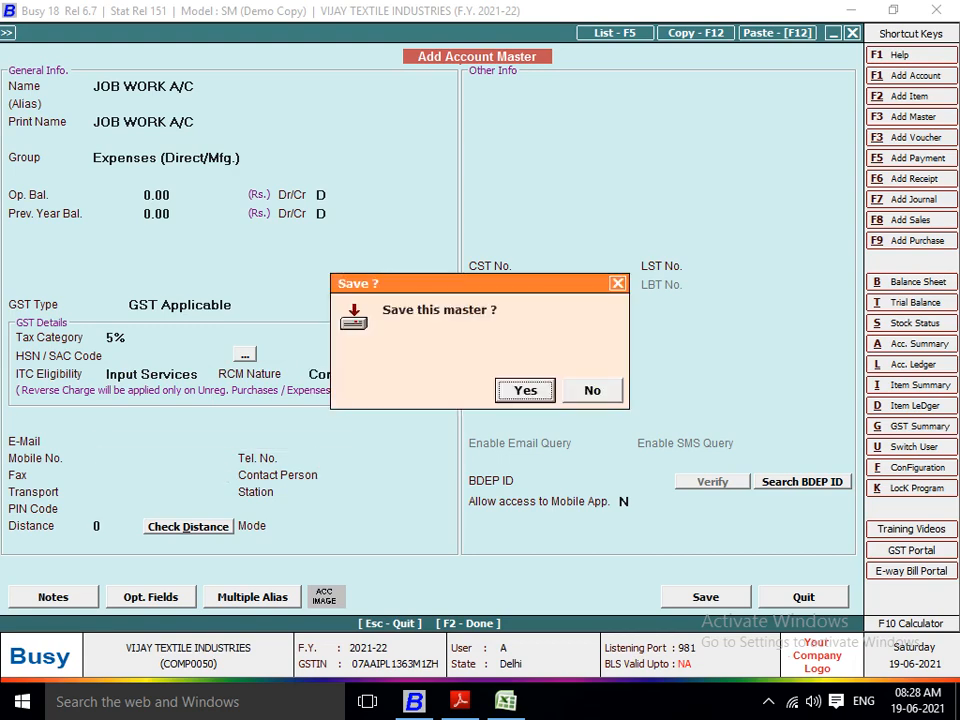
pyautogui.press('Return')
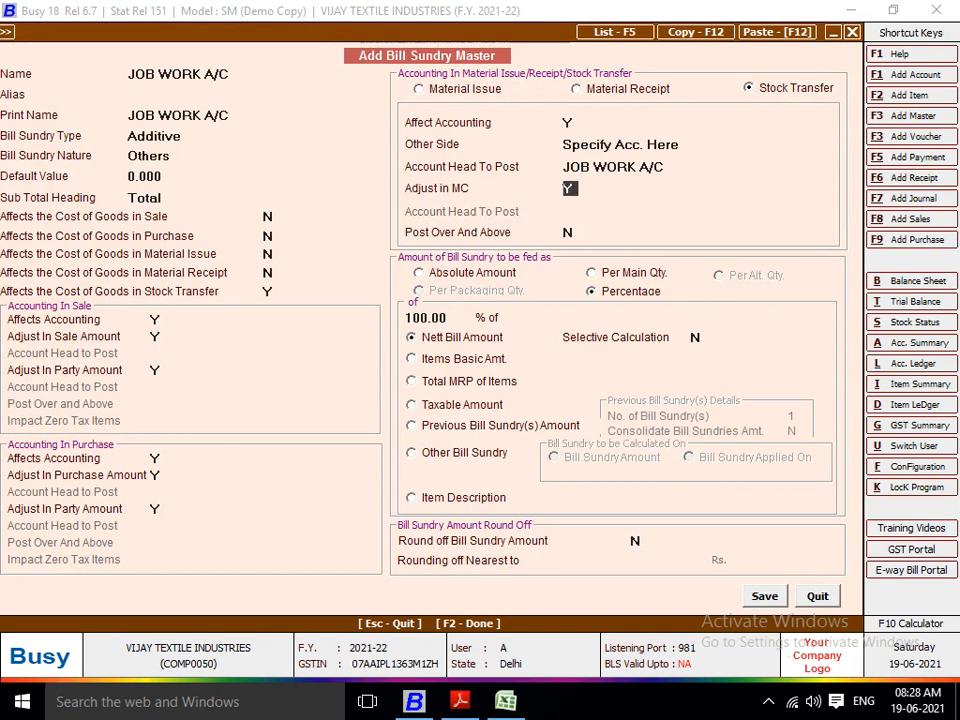
# Step: Set Adjust in MC and Post Over And Above to Y, feed the amount Per Main Qty., and save the bill sundry
pyautogui.press('Return')
pyautogui.write('Y')
pyautogui.press('Return')
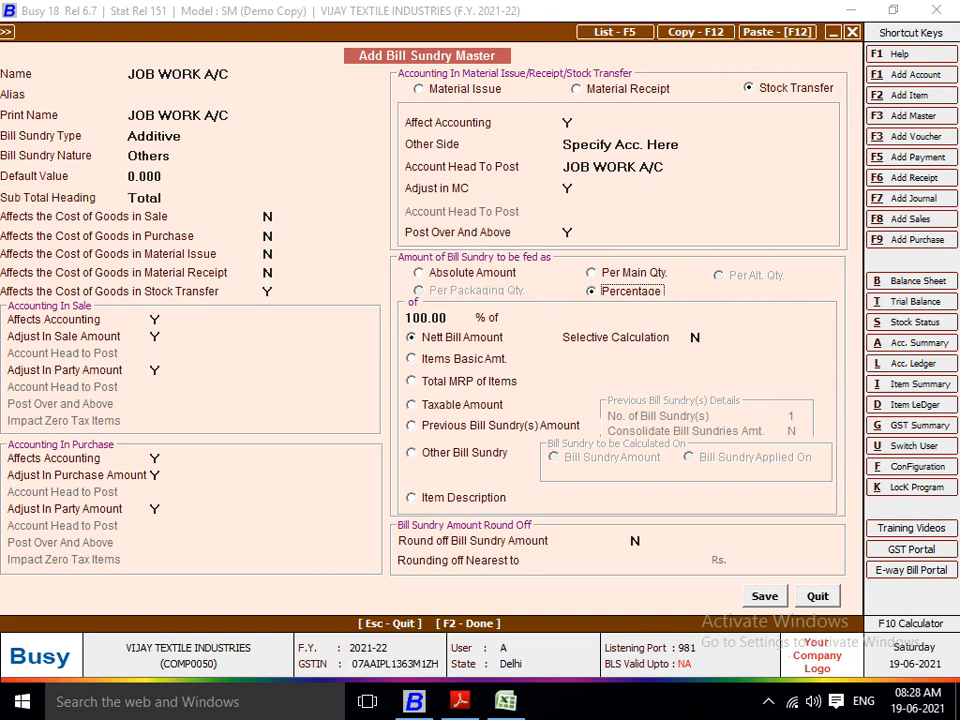
pyautogui.press('Up')
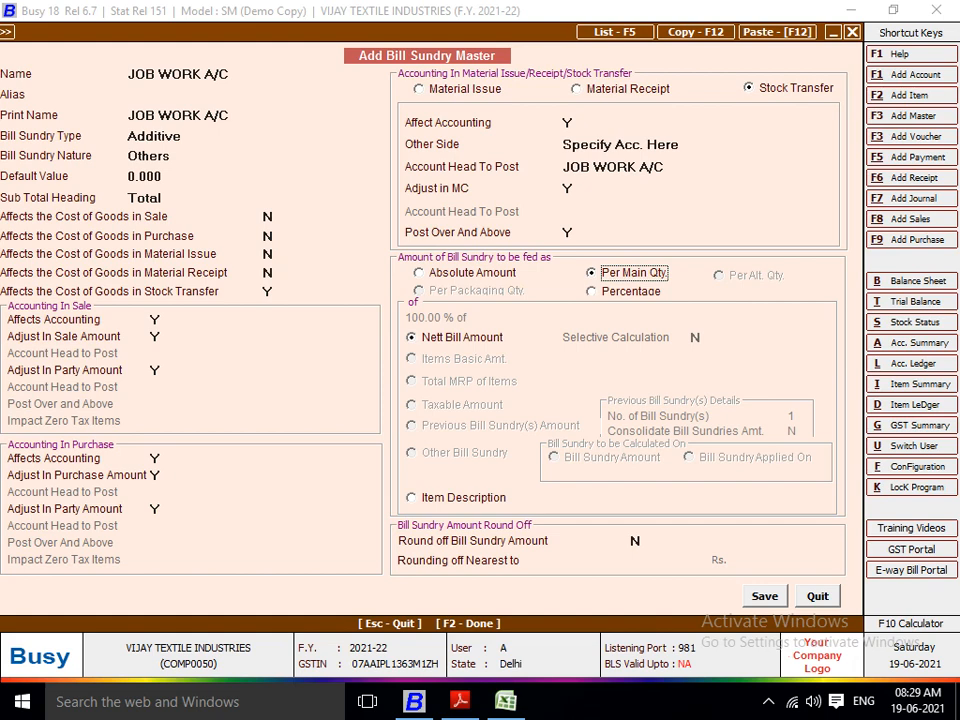
pyautogui.press('F2')
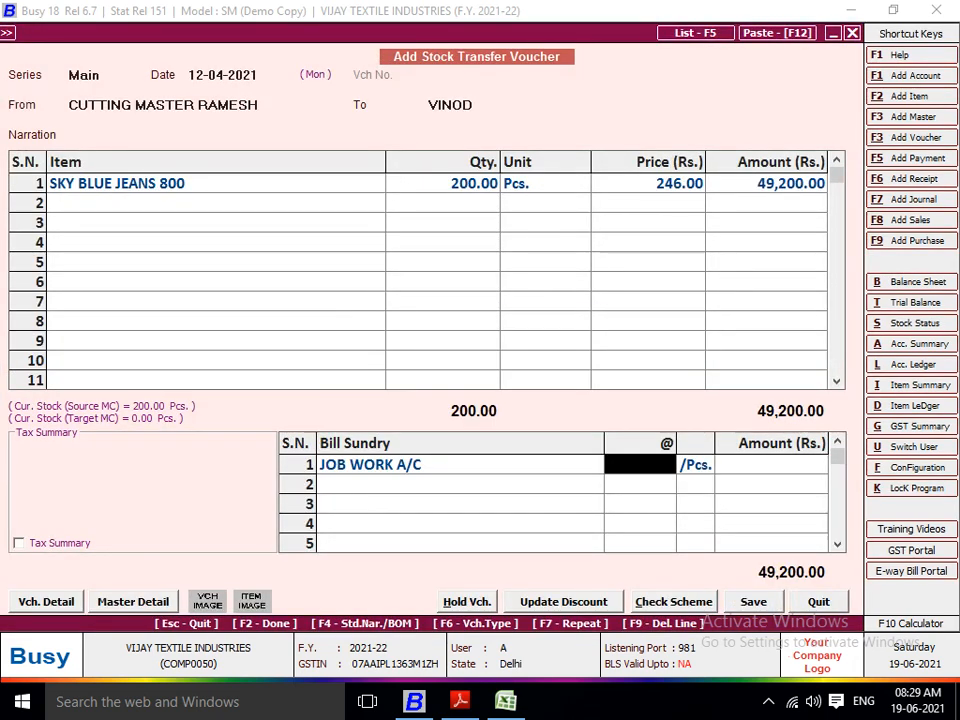
# Step: Check the cutting rate in the Excel sheet, charge JOB WORK A/C at 5 per piece in Busy, and save the stock transfer voucher
pyautogui.hotkey('alt', 'Tab')
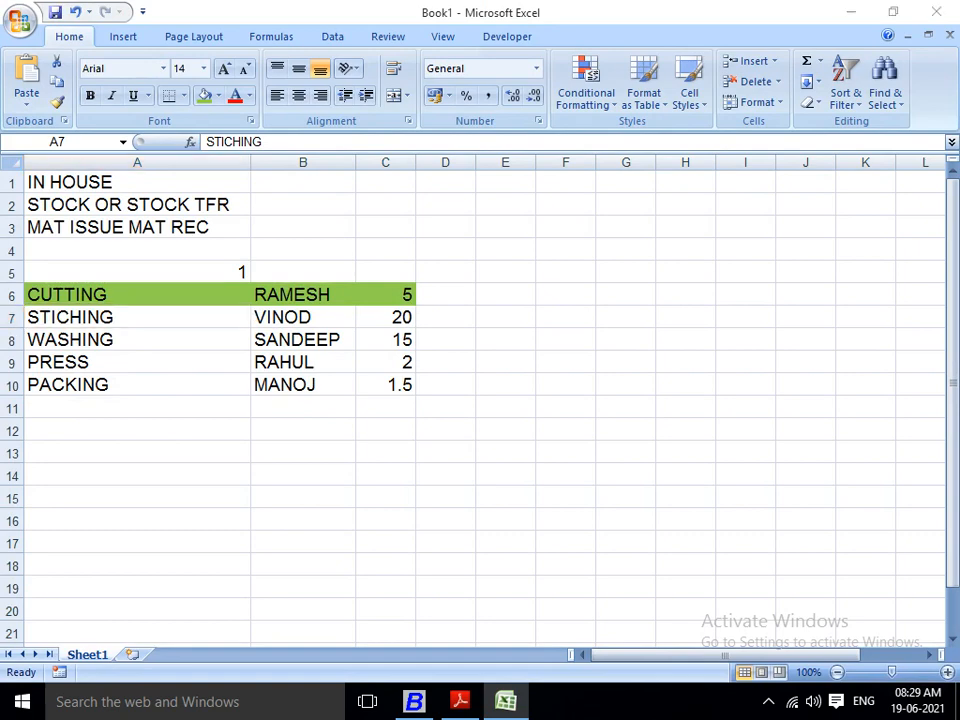
pyautogui.hotkey('alt', 'Tab')
pyautogui.write('5')
pyautogui.press('Return')
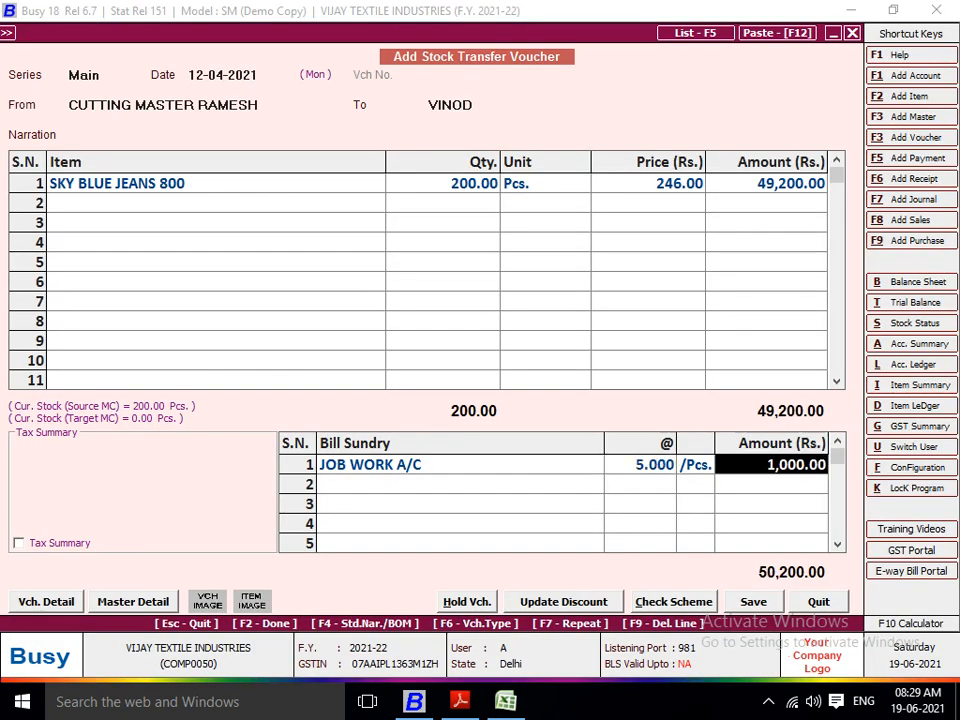
pyautogui.press('F2')
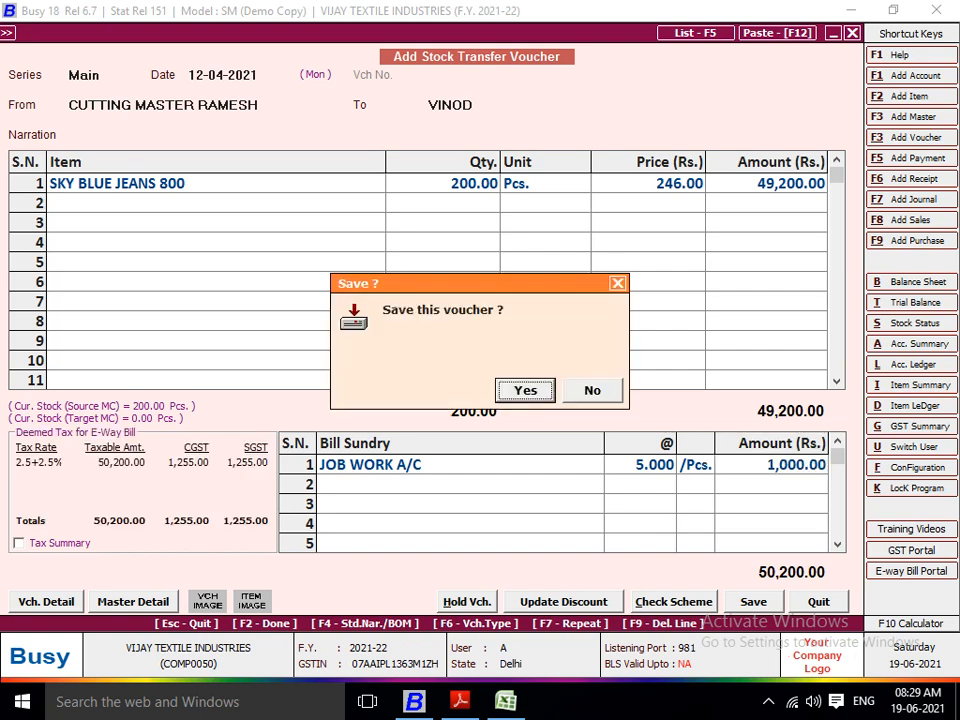
pyautogui.press('Return')
pyautogui.press('Return')
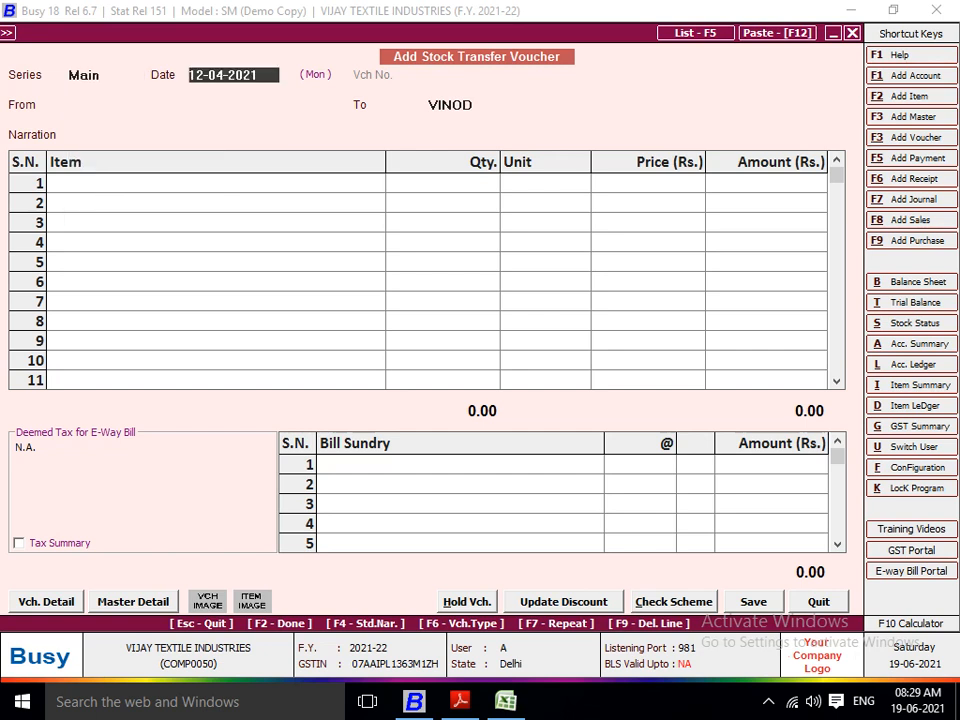
# Step: Date the new stock transfer voucher 15-04-2021 and take the stock from the stitching worker's material centre
pyautogui.write('15')
pyautogui.press('Return')
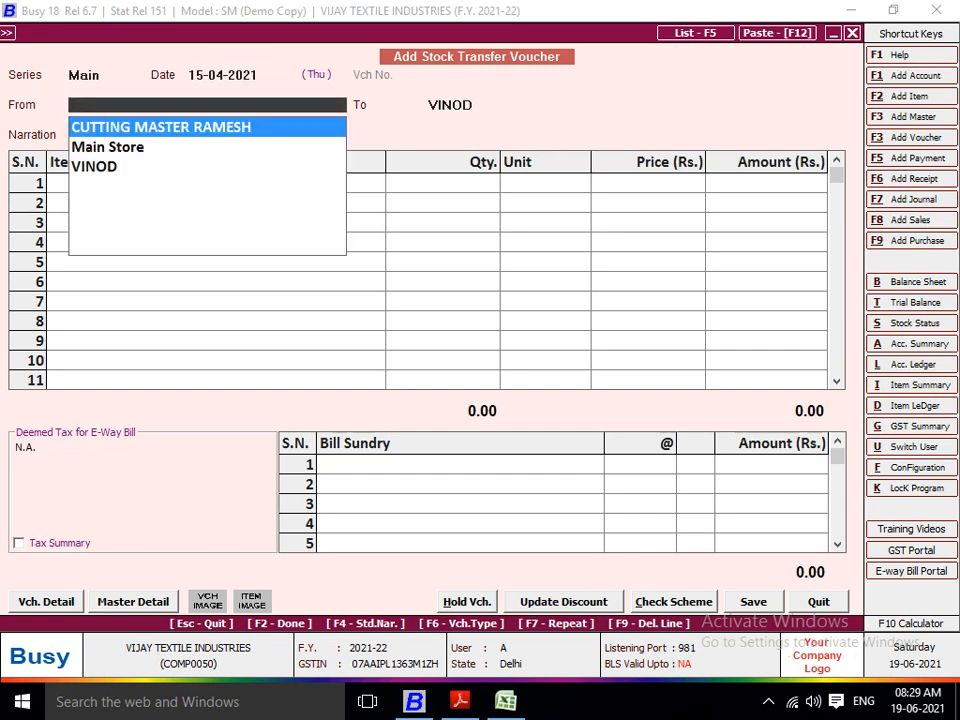
pyautogui.write('VIN')
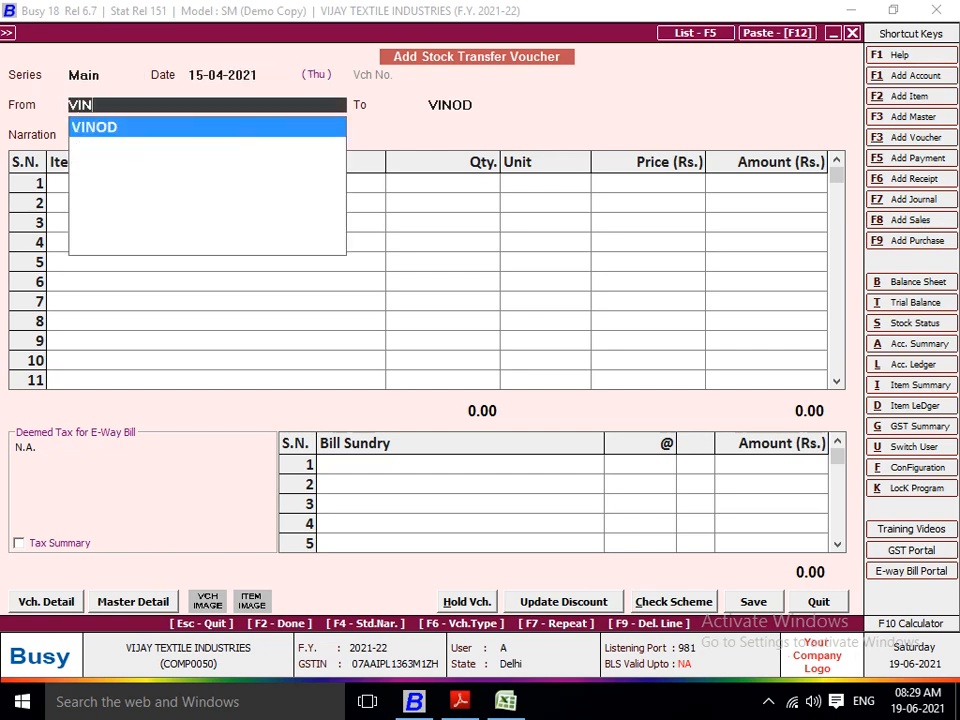
pyautogui.press('Return')
# Step: Look up the washing stage in the Excel sheet and start a new material centre in Busy named WASHING plus the worker's name
pyautogui.hotkey('alt', 'Tab')
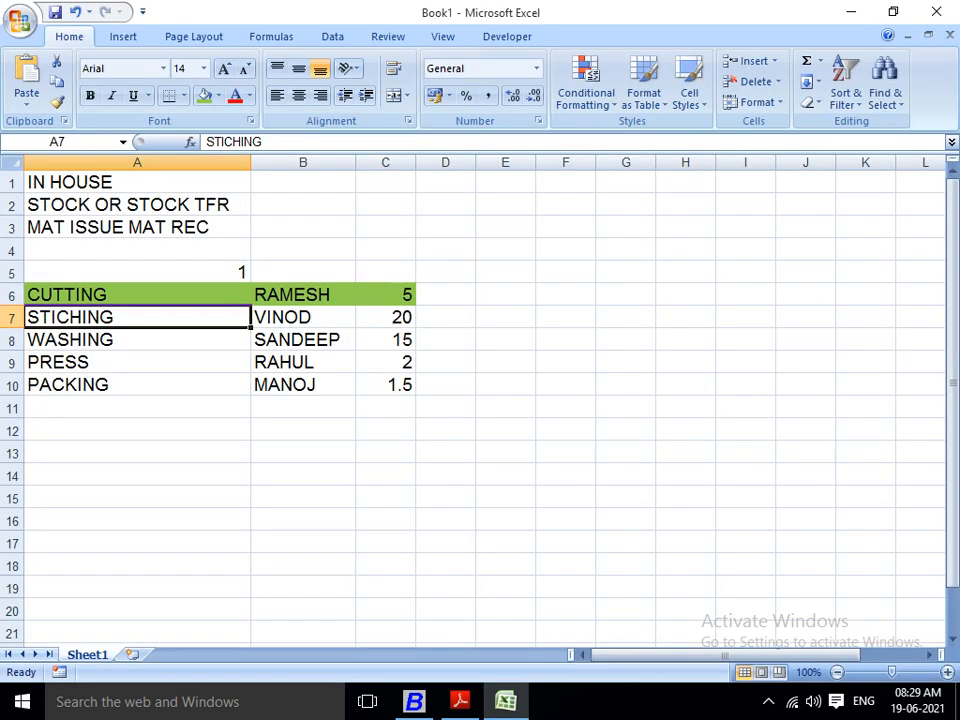
pyautogui.press('Down')
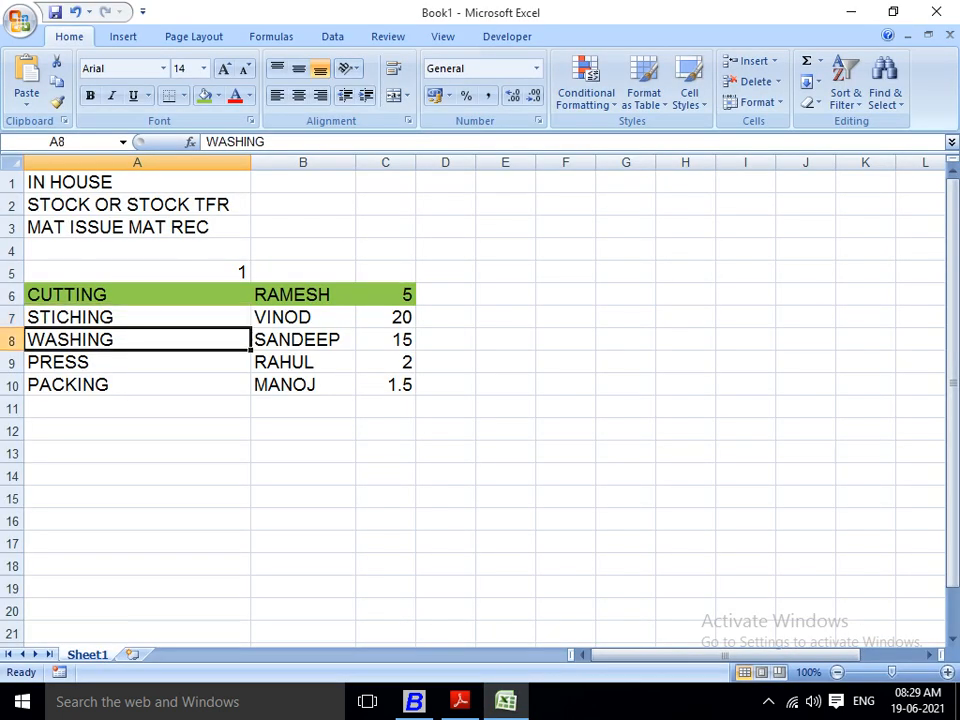
pyautogui.hotkey('alt', 'Tab')
pyautogui.press('F3')
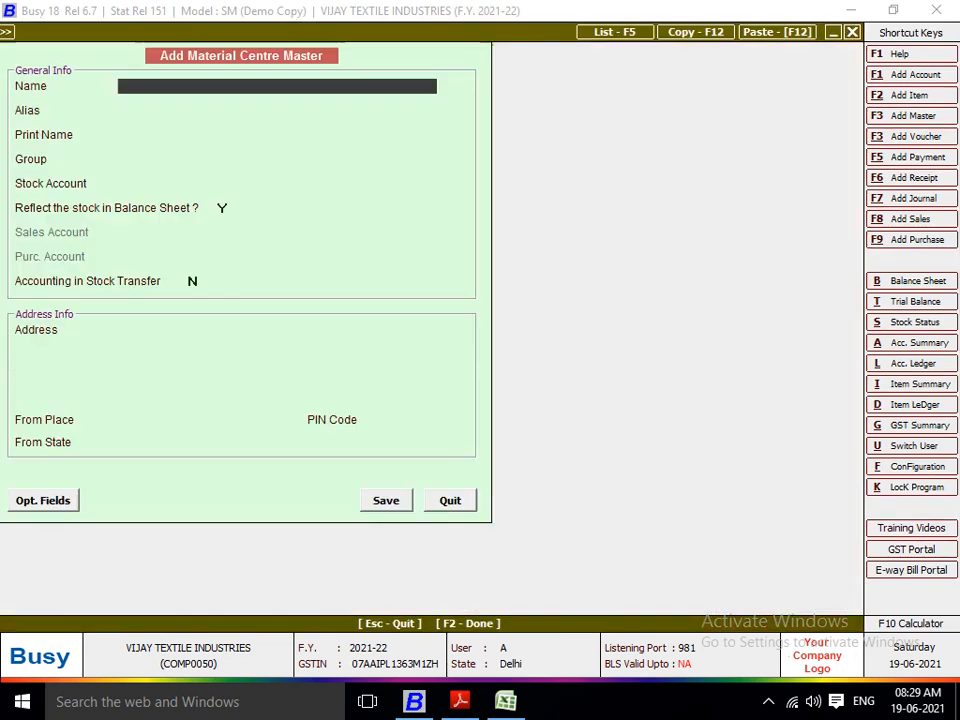
pyautogui.write('WASHING SANDEEP')
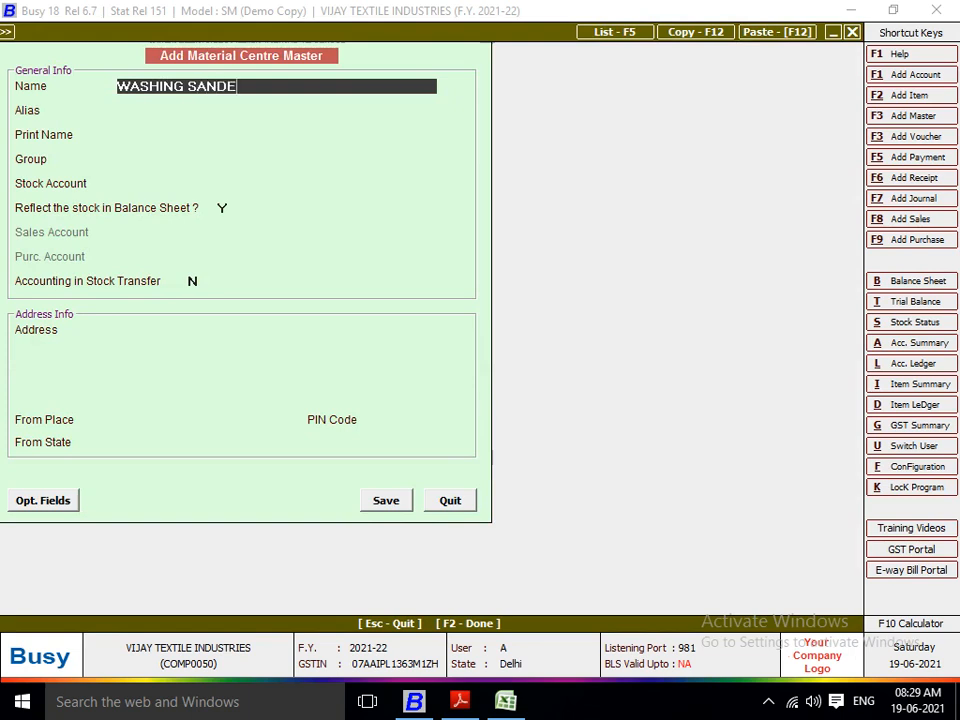
pyautogui.press('Return')
pyautogui.press('Return')
pyautogui.press('Return')
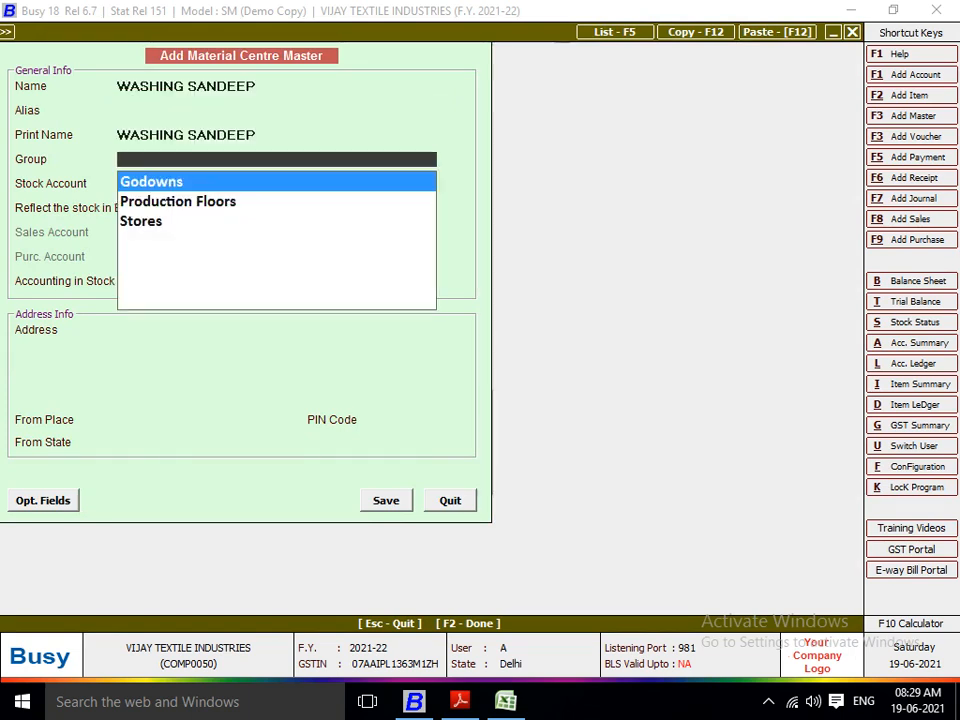
# Step: Put the material centre under Production Floors with the Stock account, and set Accounting in Stock Transfer to Y
pyautogui.press('Down')
pyautogui.press('Up')
pyautogui.press('Down')
pyautogui.press('Return')
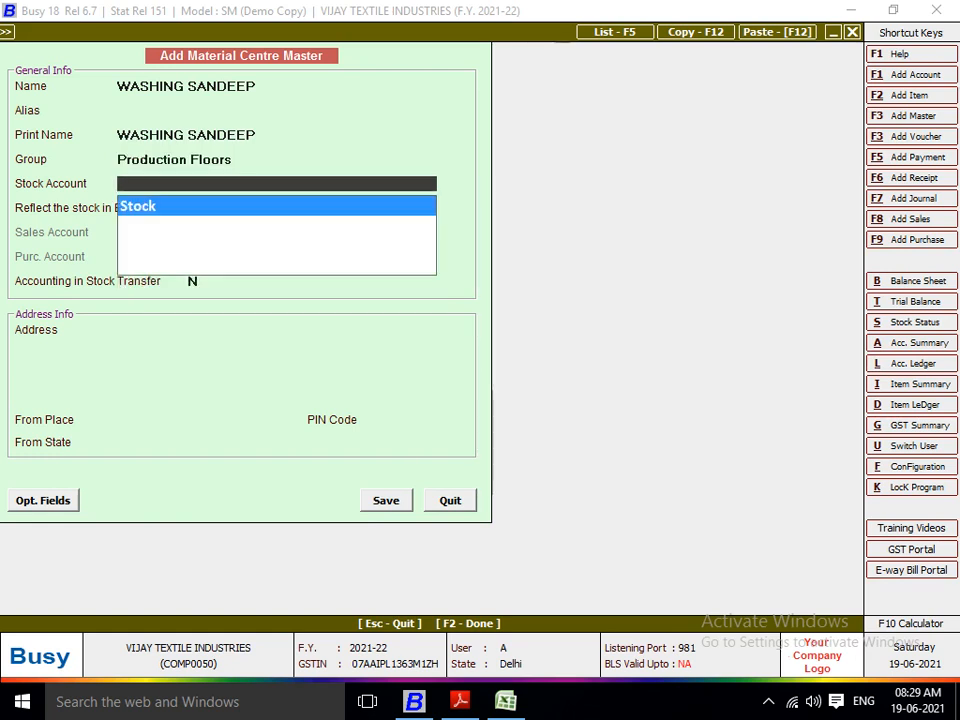
pyautogui.press('Return')
pyautogui.press('Return')
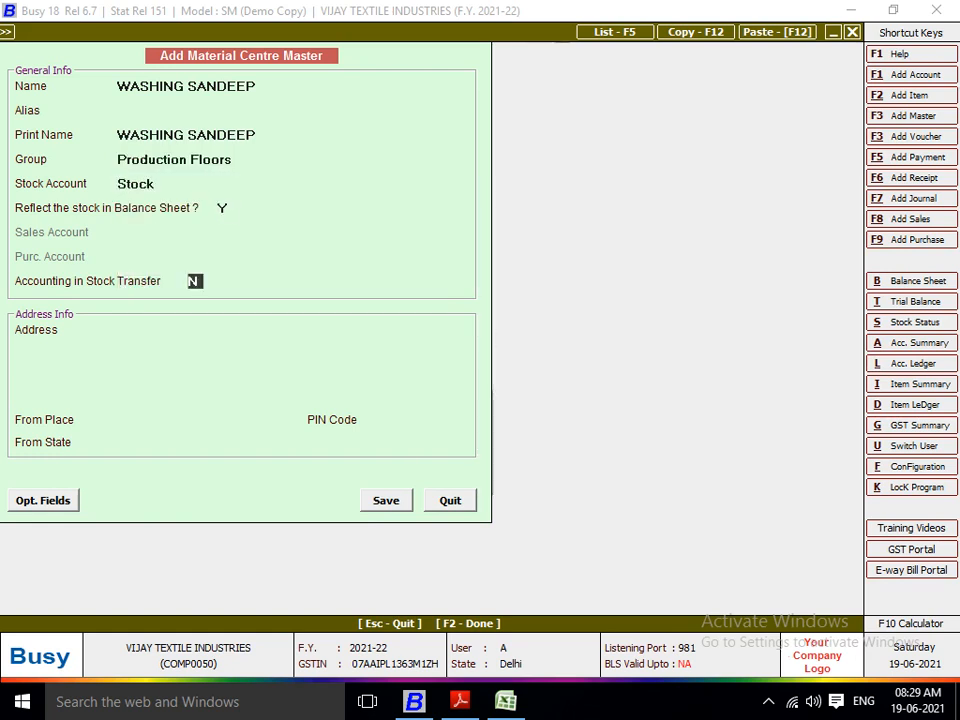
pyautogui.press('y')
pyautogui.press('Return')
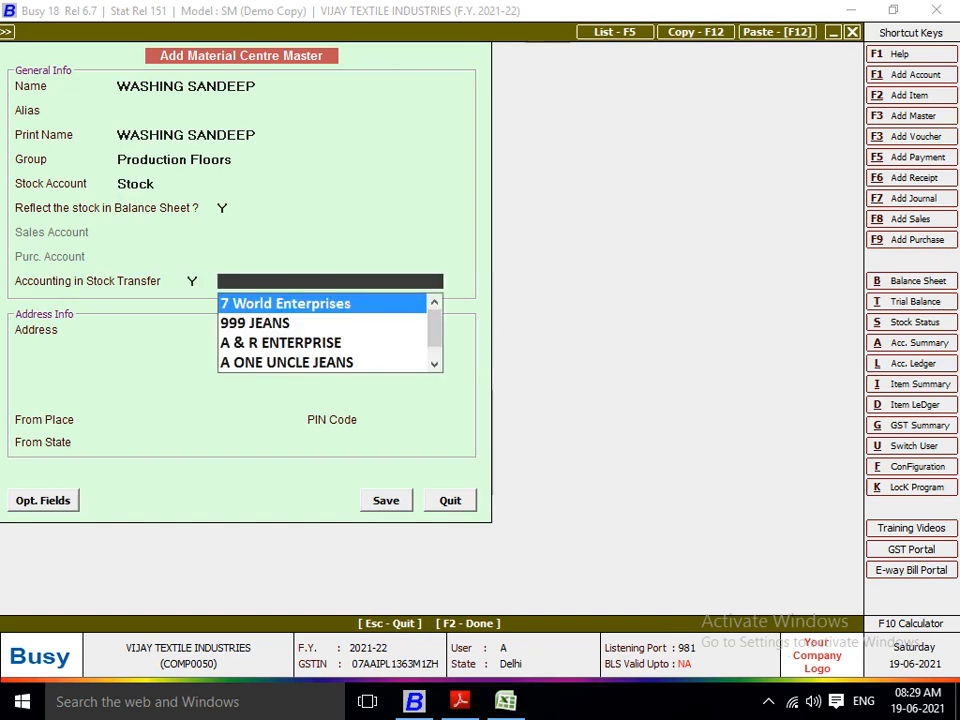
# Step: Create a linked account named WASHING plus the worker's name in the JOB WORKER group
pyautogui.press('F3')
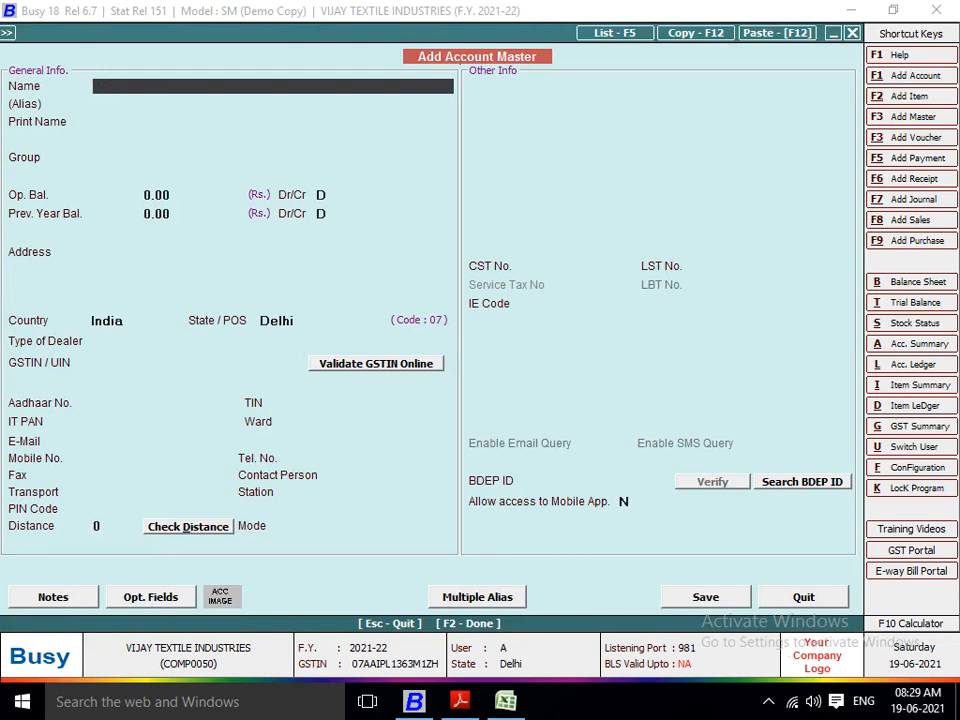
pyautogui.write('WASHING SANDEEP')
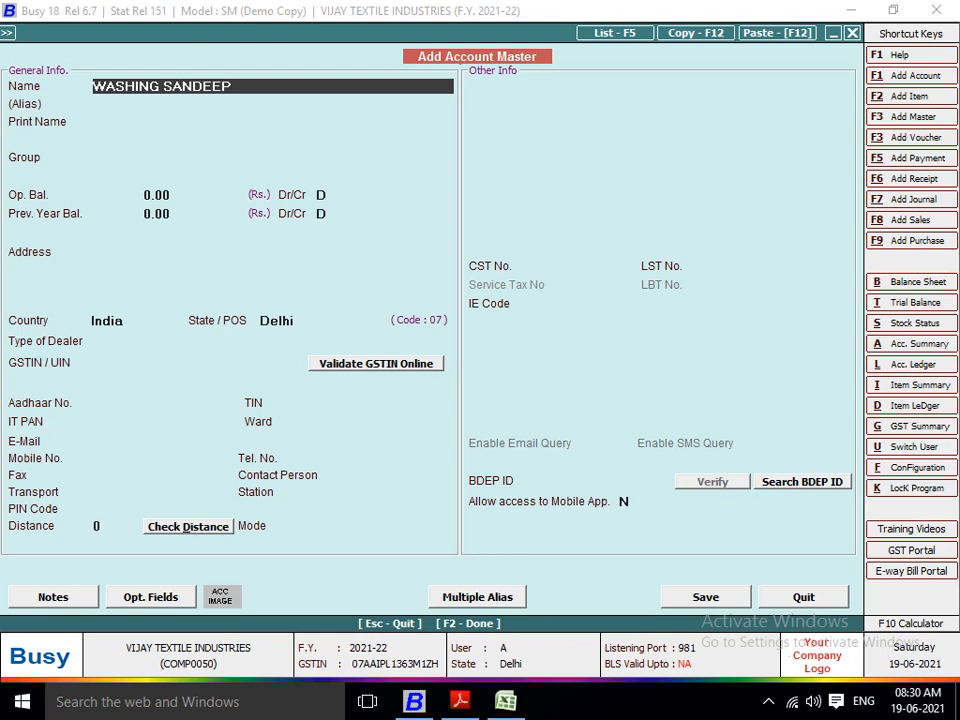
pyautogui.press('Return')
pyautogui.press('Return')
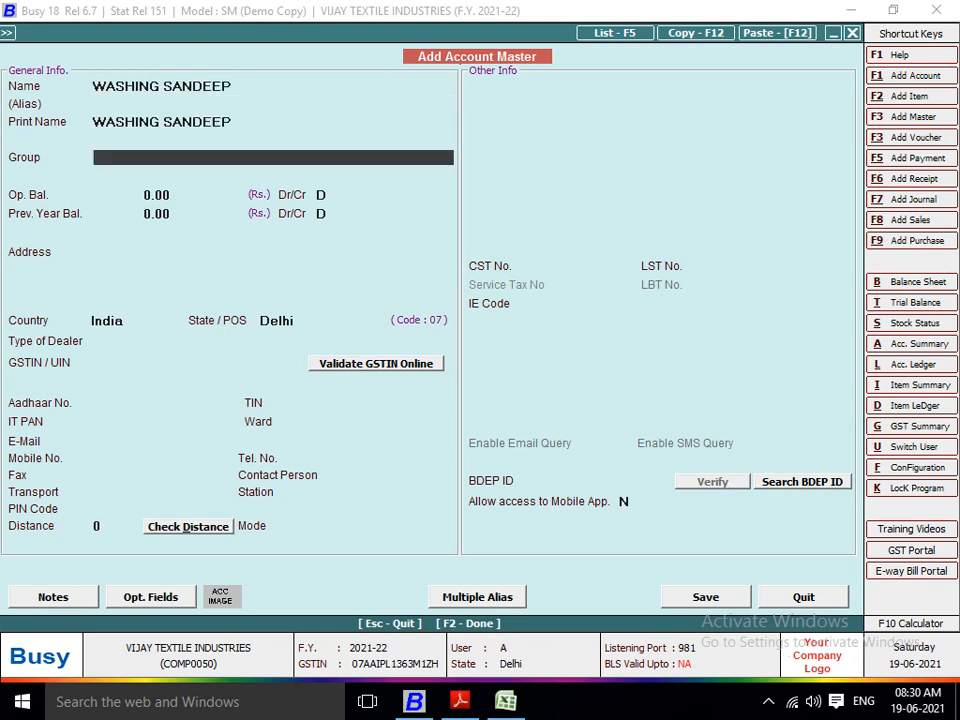
pyautogui.write('JOB')
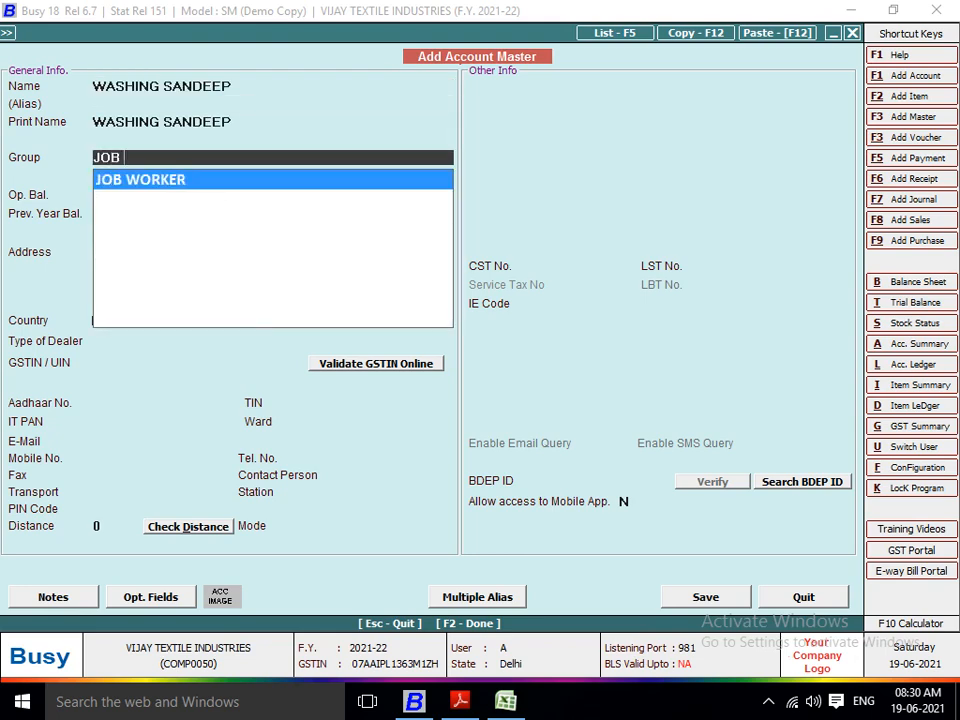
pyautogui.press('Return')
pyautogui.press('Return')
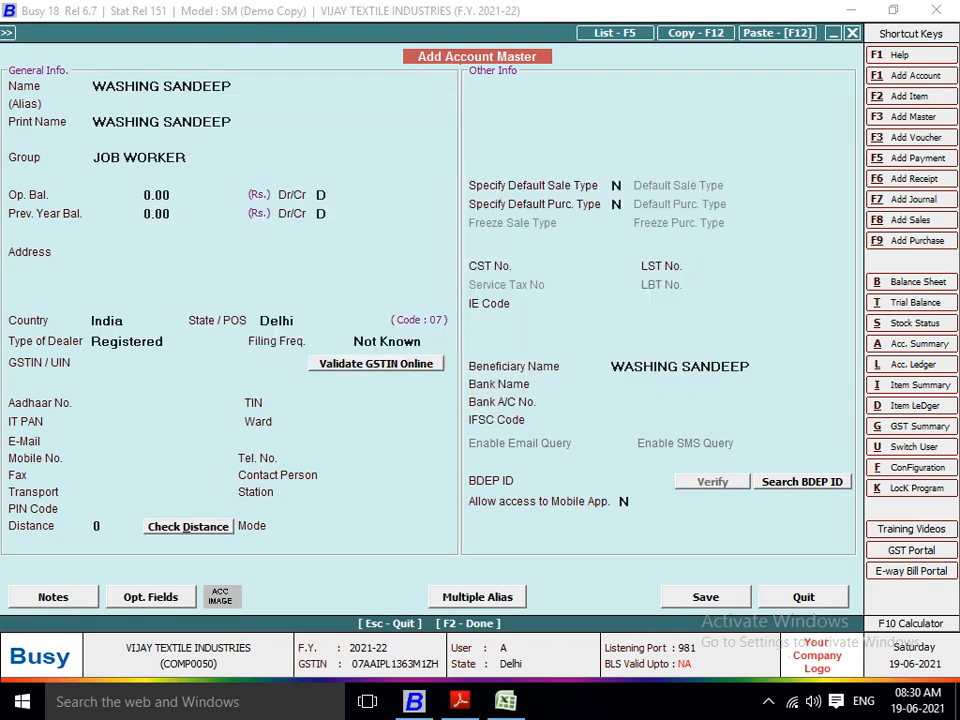
# Step: Leave the balances and address at their defaults, set the type of dealer to Un-Registered, and save the account
pyautogui.press('Return')
pyautogui.press('Return')
pyautogui.press('Return')
pyautogui.press('Return')
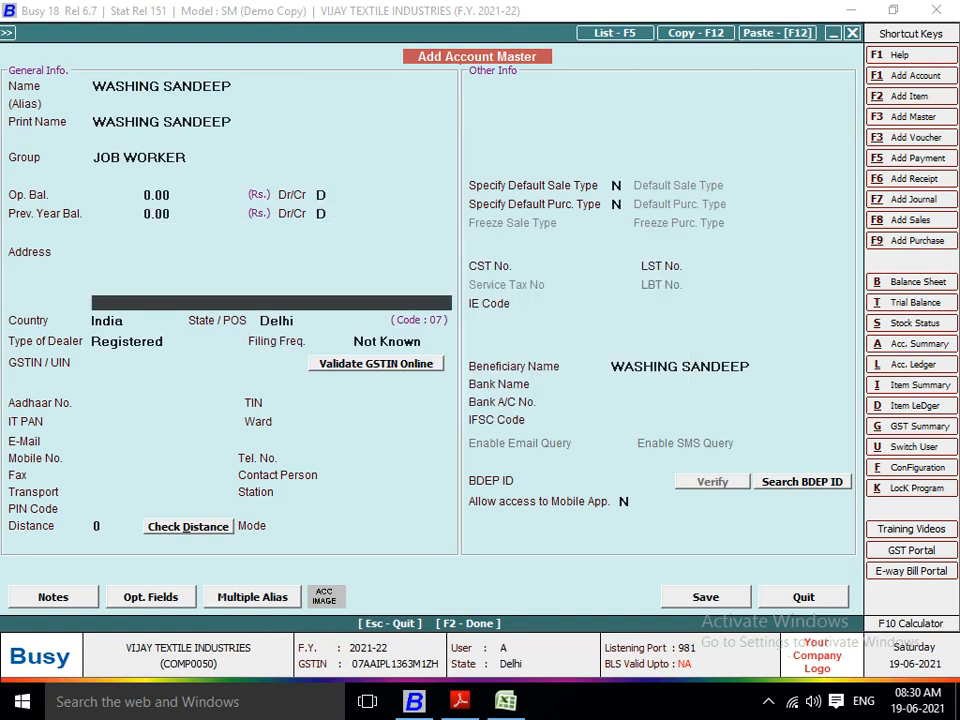
pyautogui.press('Return')
pyautogui.press('Return')
pyautogui.press('Return')
pyautogui.press('Down')
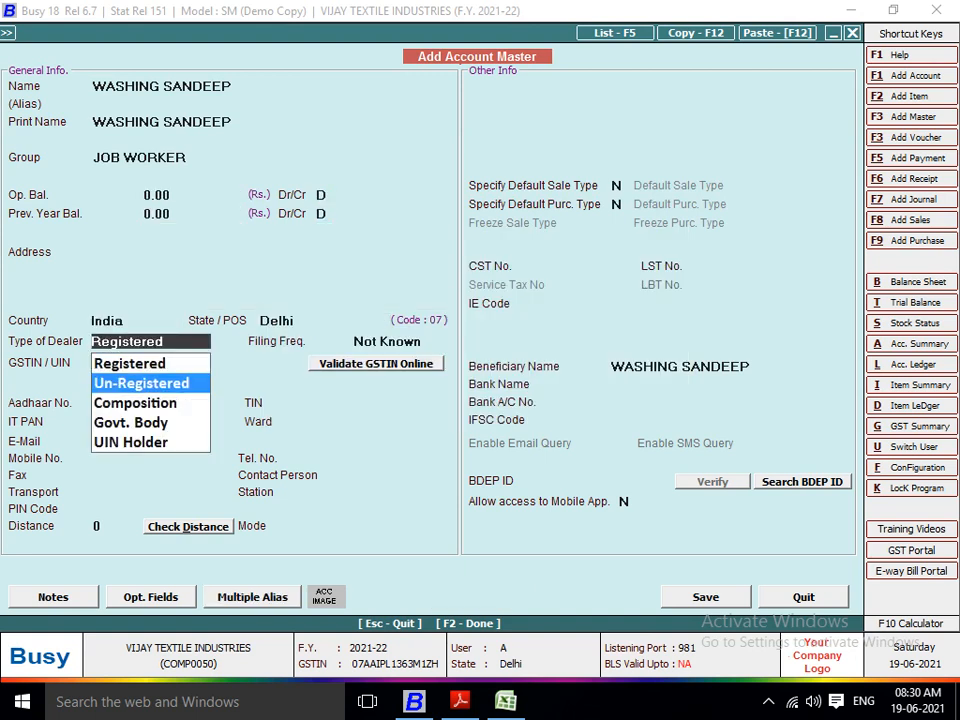
pyautogui.press('Up')
pyautogui.press('Return')
pyautogui.press('Escape')
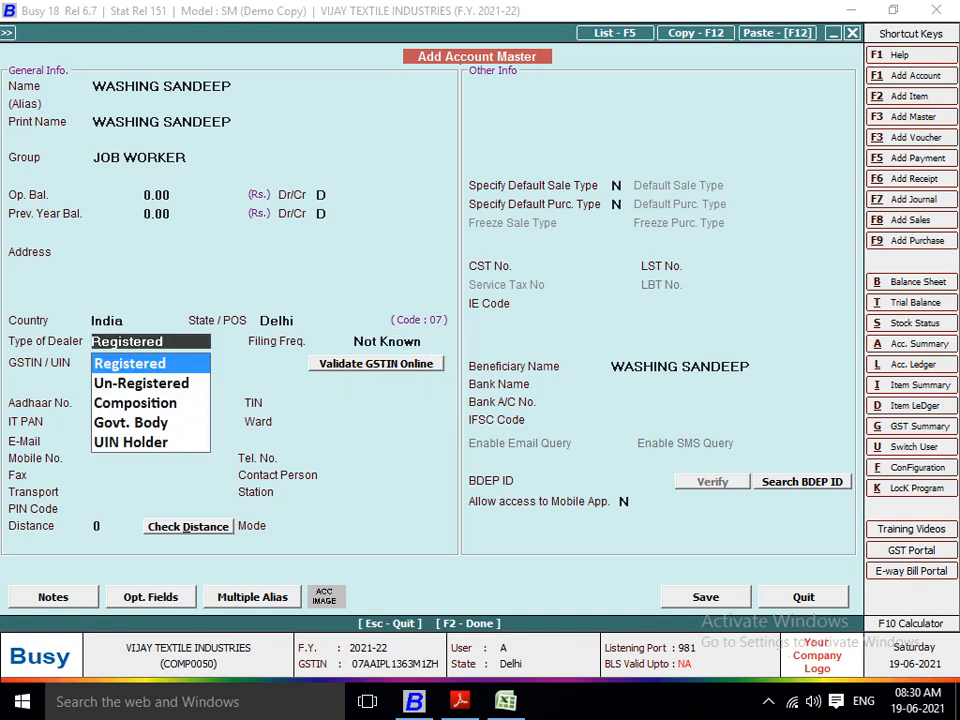
pyautogui.press('Down')
pyautogui.press('Return')
pyautogui.press('Return')
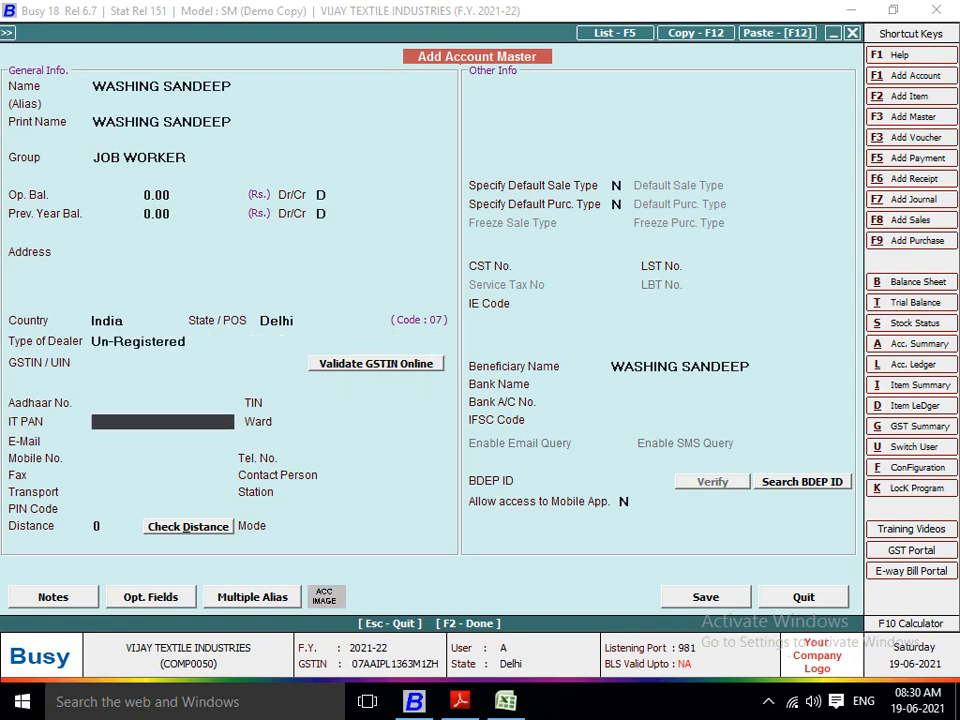
pyautogui.press('F2')
pyautogui.press('Return')
# Step: Link the new washing account, save the material centre without an address, and use it as the voucher's destination
pyautogui.press('Return')
pyautogui.press('Return')
pyautogui.press('Return')
pyautogui.press('Return')
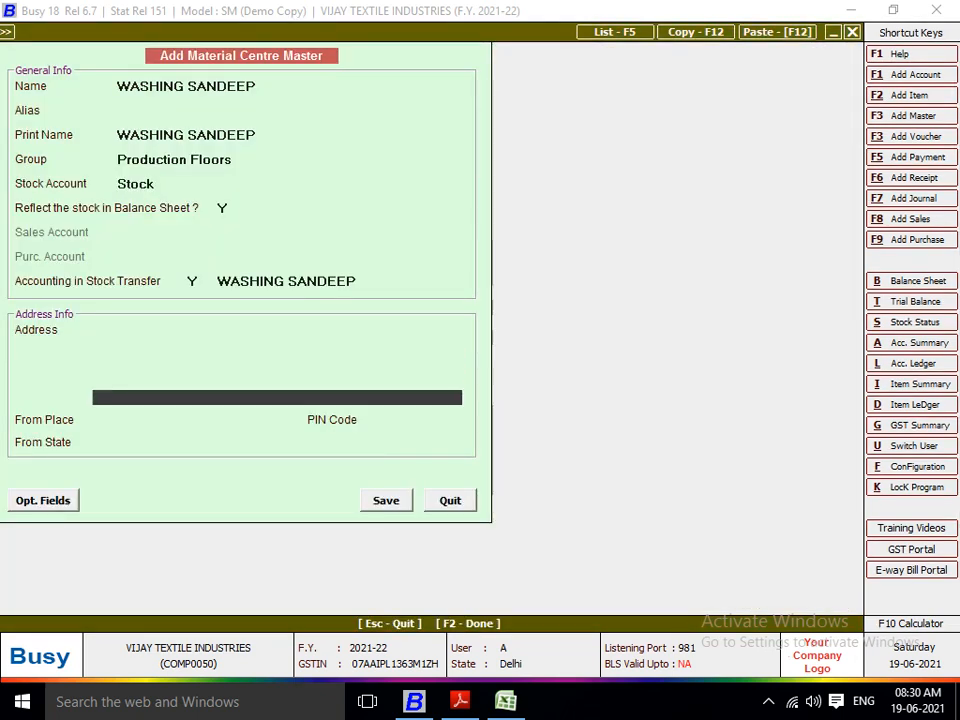
pyautogui.press('F2')
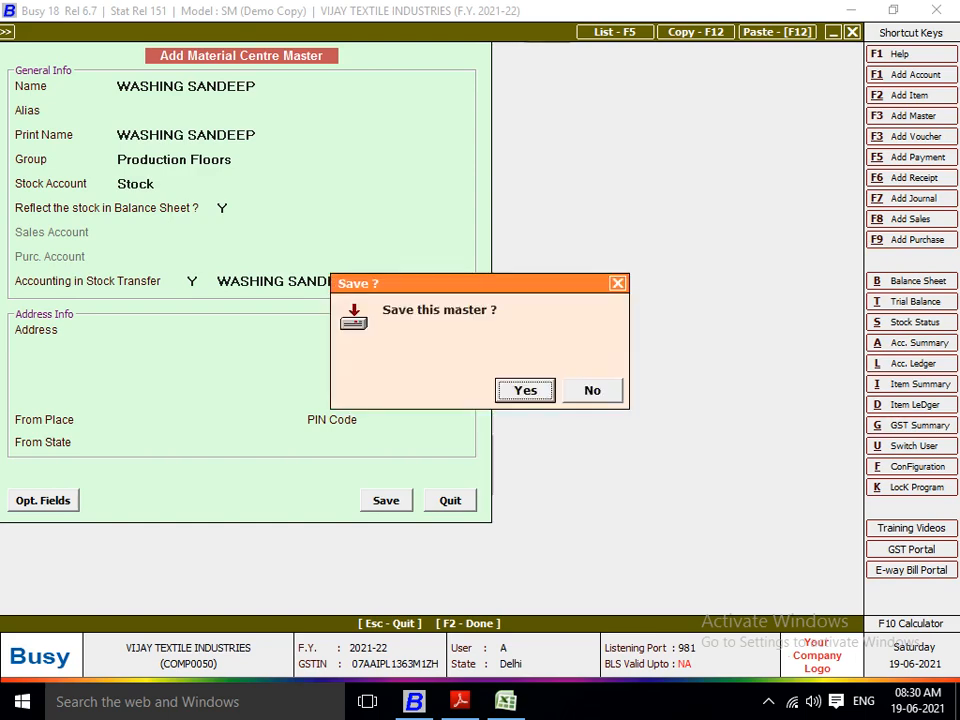
pyautogui.press('Return')
pyautogui.press('Return')
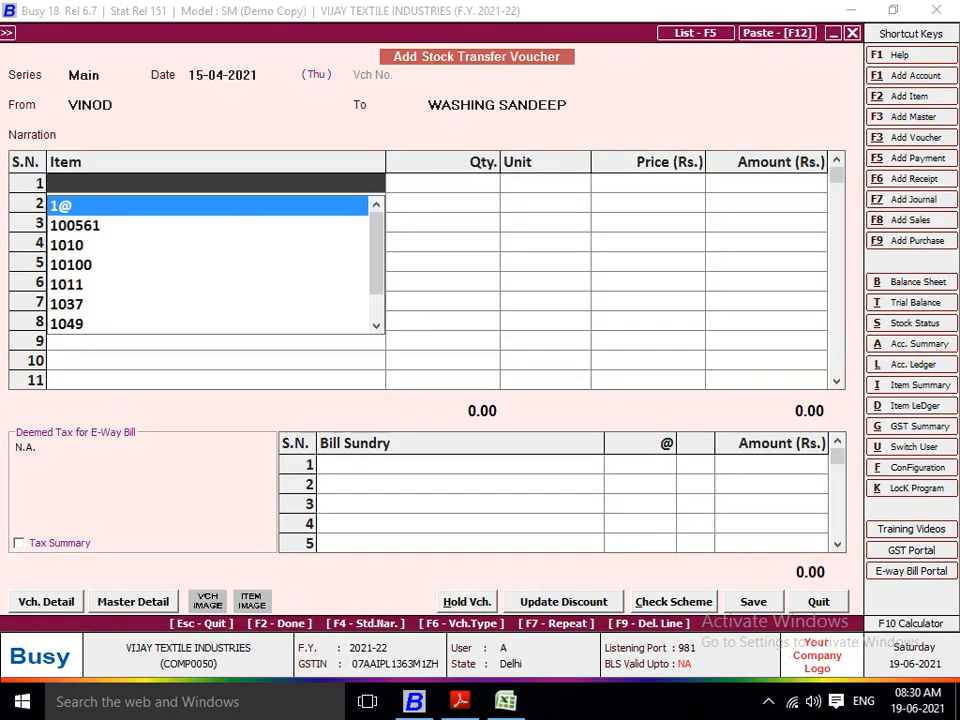
# Step: Add 200 Pcs. of SKY BLUE JEANS 800 to the first line of the stock transfer
pyautogui.write('SK')
pyautogui.press('Return')
pyautogui.write('2')
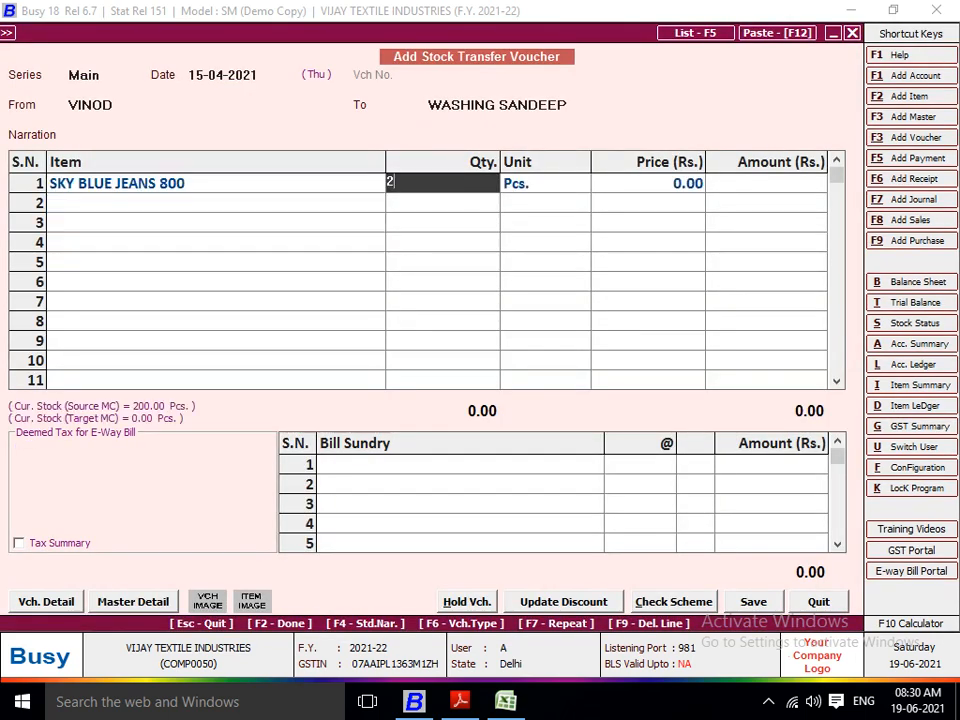
pyautogui.write('00')
pyautogui.press('Return')
pyautogui.press('Return')
# Step: Allocate the jeans by size at full available stock: 25 each of 28, 30 and 32, 50 of 34, and the rest in the remaining sizes
pyautogui.press('Return')
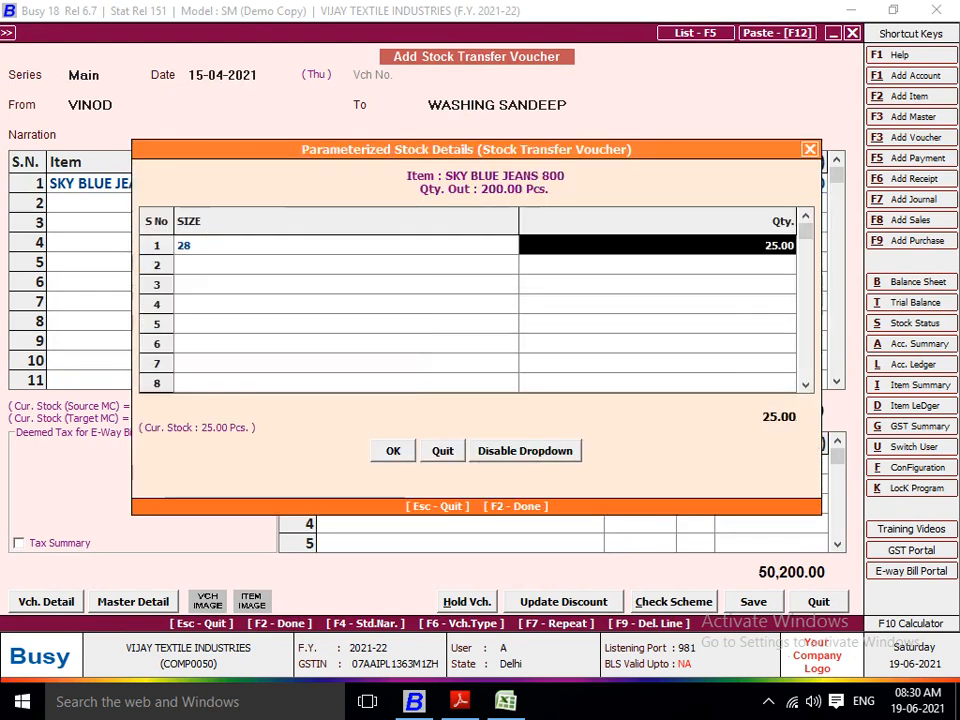
pyautogui.press('Return')
pyautogui.press('Return')
pyautogui.press('Return')
pyautogui.press('Return')
pyautogui.press('Return')
pyautogui.press('Return')
pyautogui.press('Return')
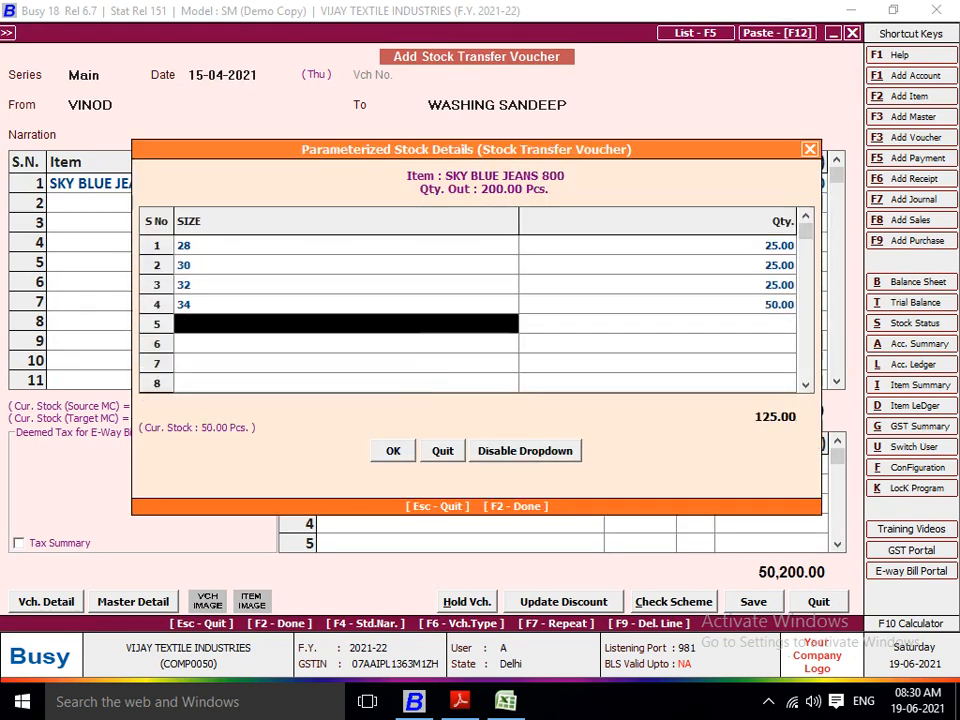
pyautogui.press('Return')
pyautogui.press('Return')
pyautogui.press('Return')
pyautogui.press('Return')
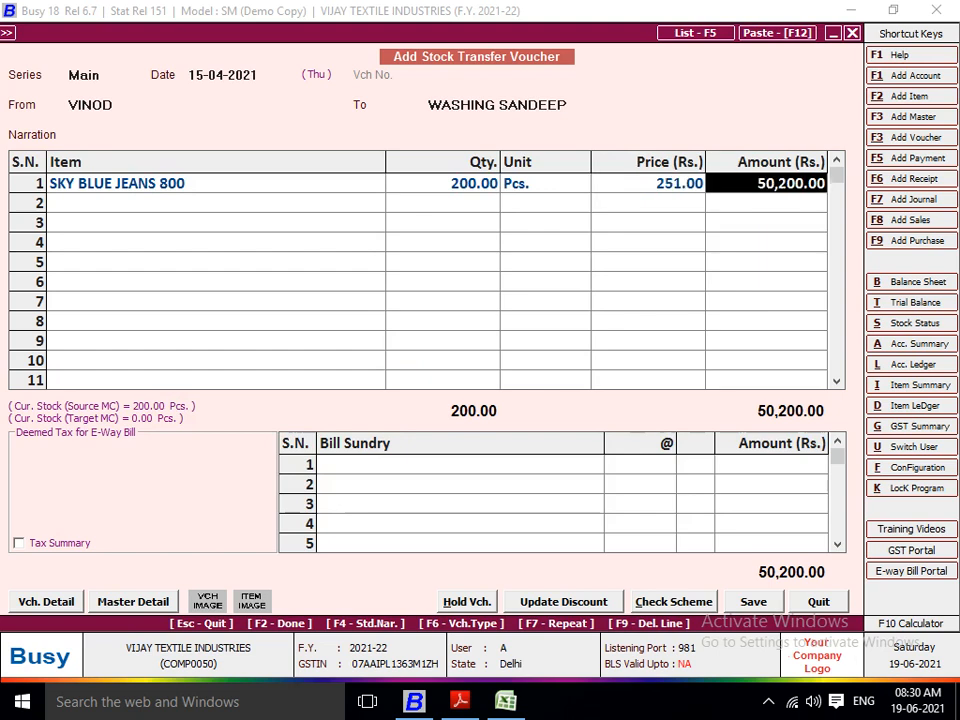
# Step: Check the stitching rate in the Excel sheet and charge the JOB WORK A/C bill sundry at 20 per piece in Busy
pyautogui.press('Return')
pyautogui.press('Return')
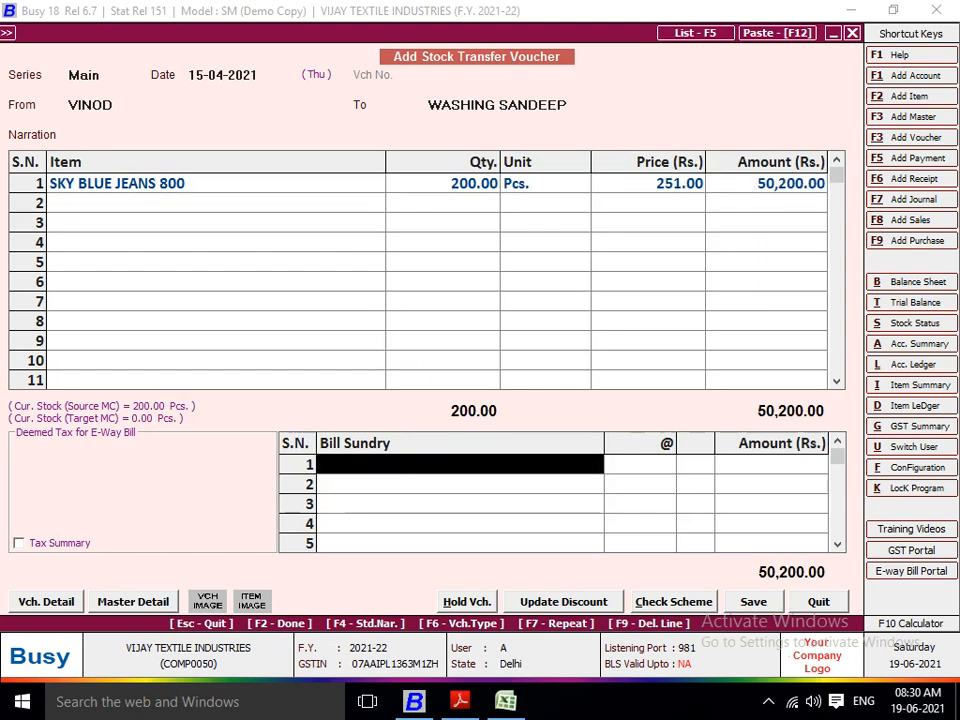
pyautogui.press('Return')
pyautogui.hotkey('alt', 'Tab')
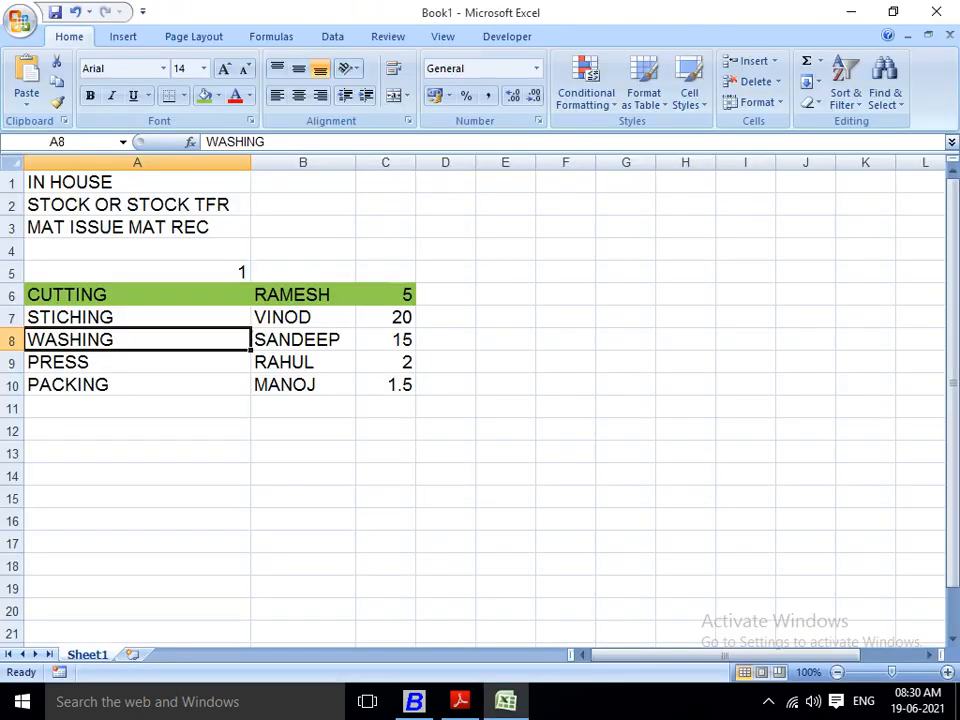
pyautogui.hotkey('alt', 'Tab')
pyautogui.press('Return')
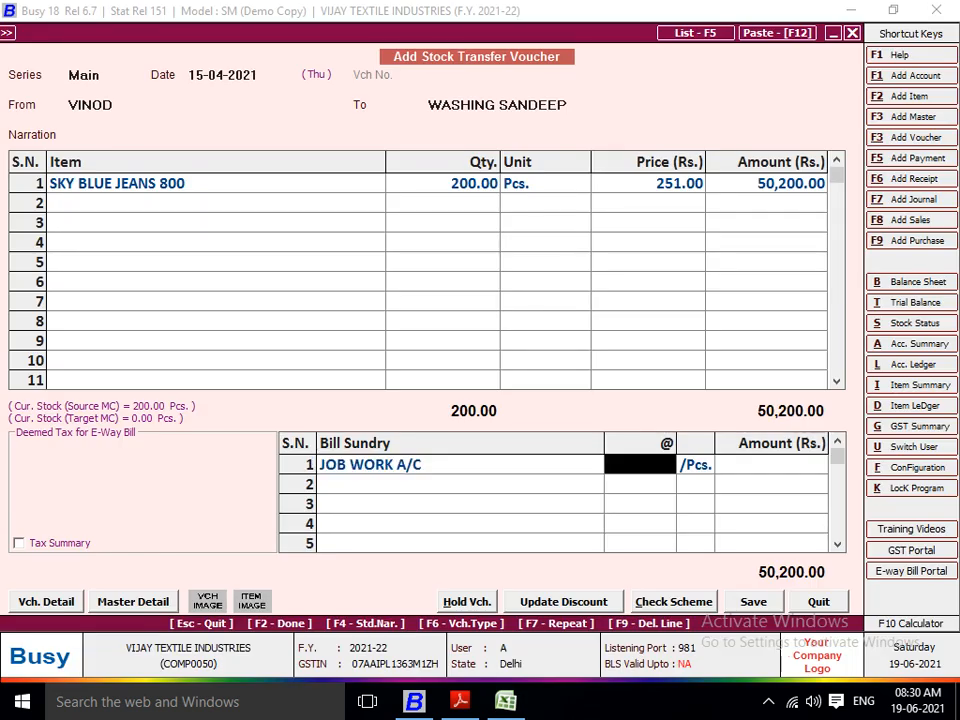
pyautogui.write('25')
pyautogui.press('BackSpace')
pyautogui.write('0')
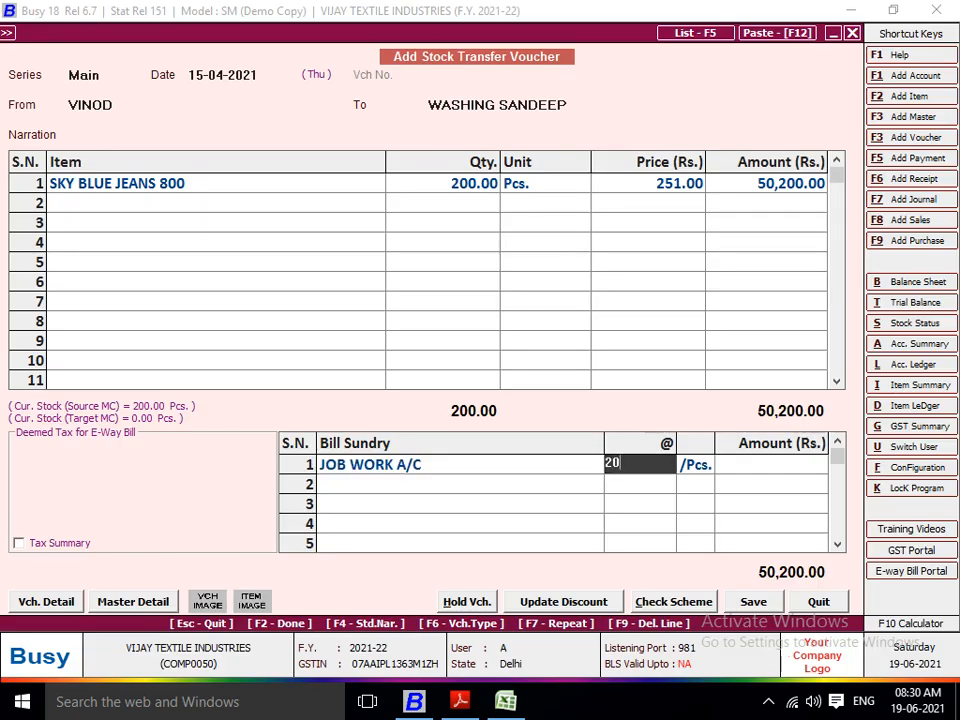
# Step: Save the stock transfer voucher to the washing worker and exit voucher entry
pyautogui.press('Return')
pyautogui.press('F2')
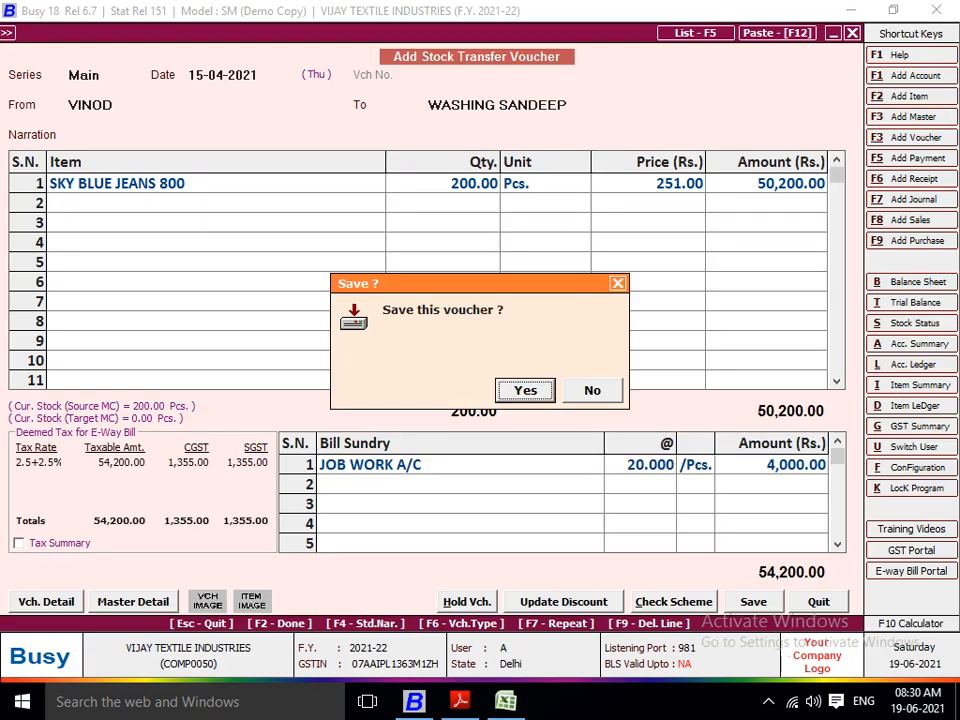
pyautogui.press('Return')
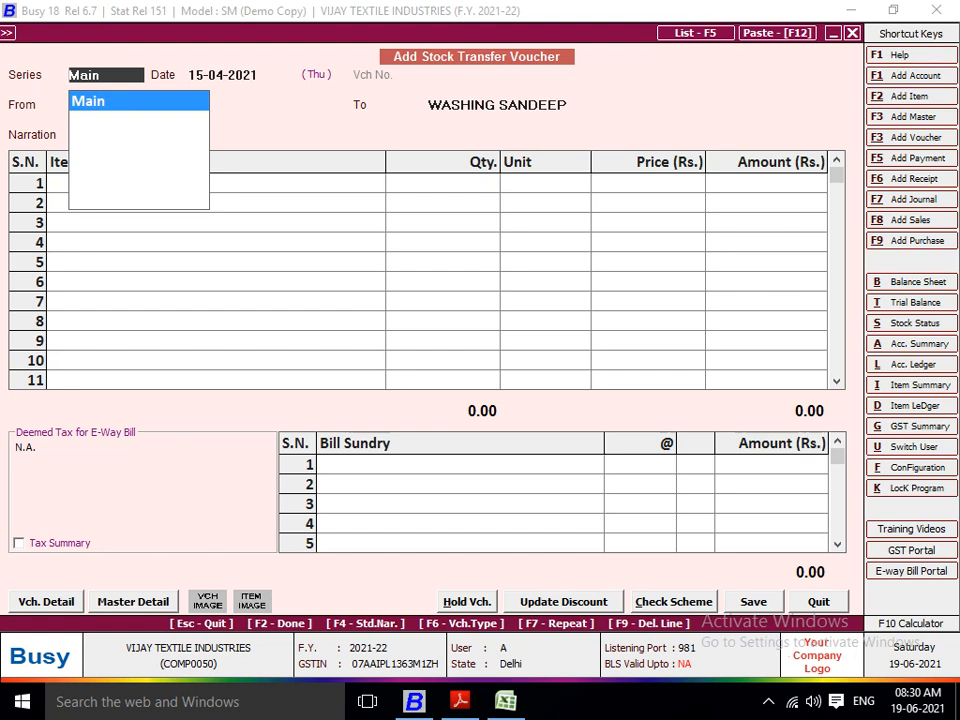
pyautogui.press('Escape')
pyautogui.press('Escape')
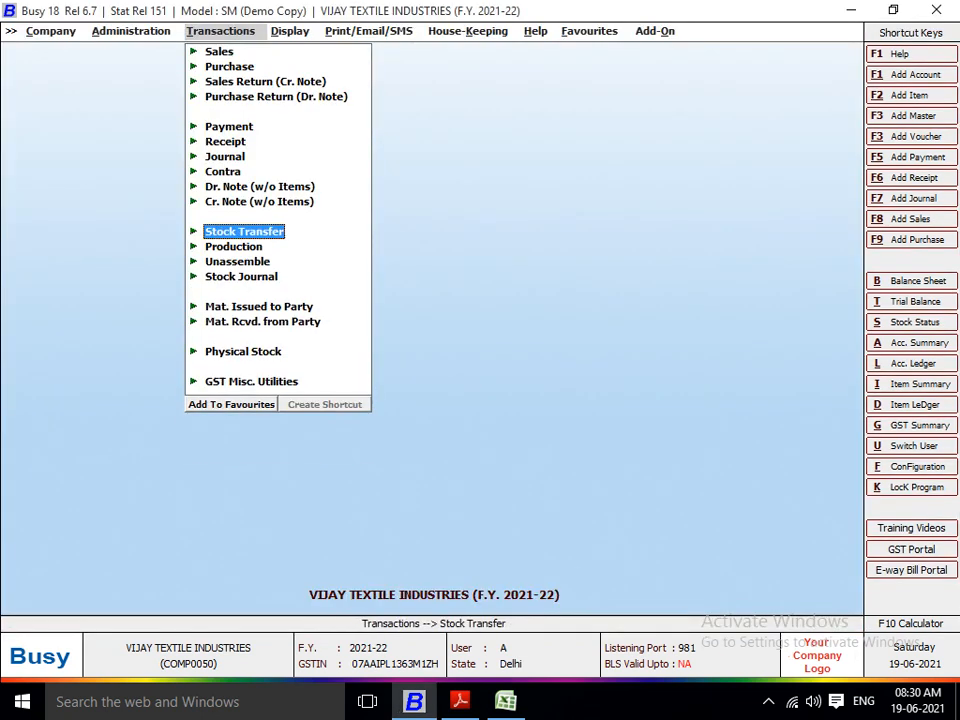
pyautogui.press('Down')
pyautogui.press('Down')
pyautogui.press('Down')
pyautogui.press('Down')
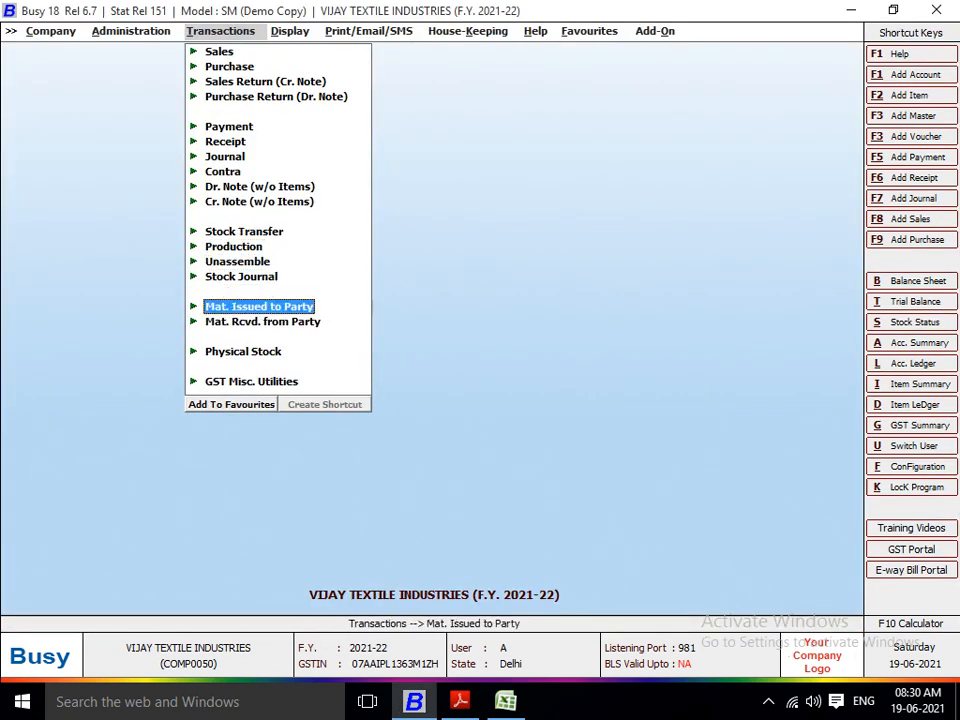
pyautogui.press('Down')
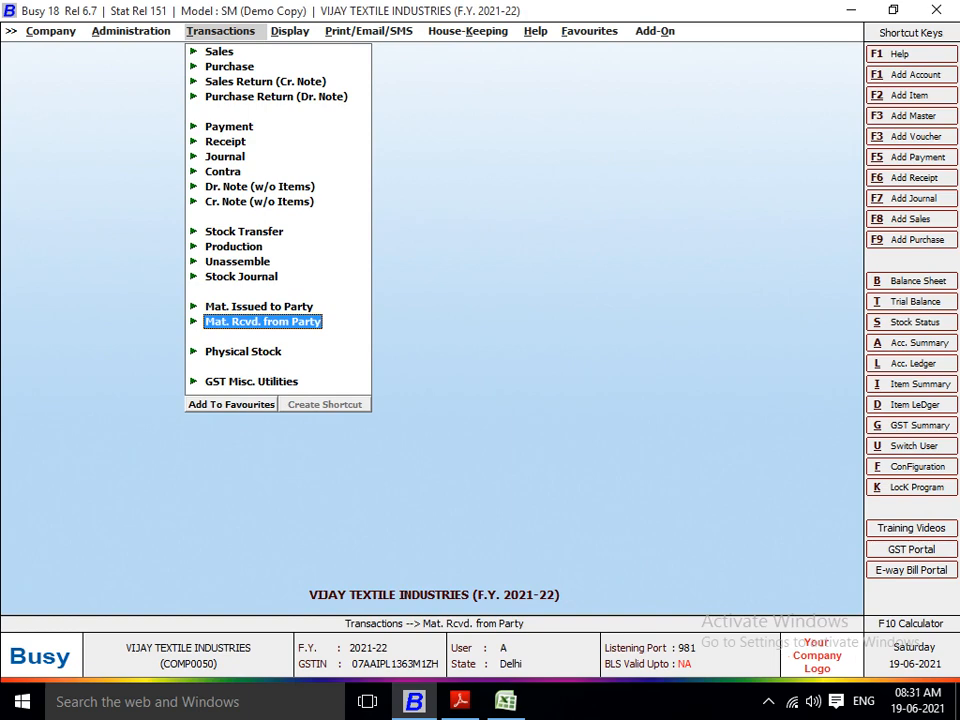
# Step: Open the Inventory section of Features / Options and enable Job Work
pyautogui.press('Left')
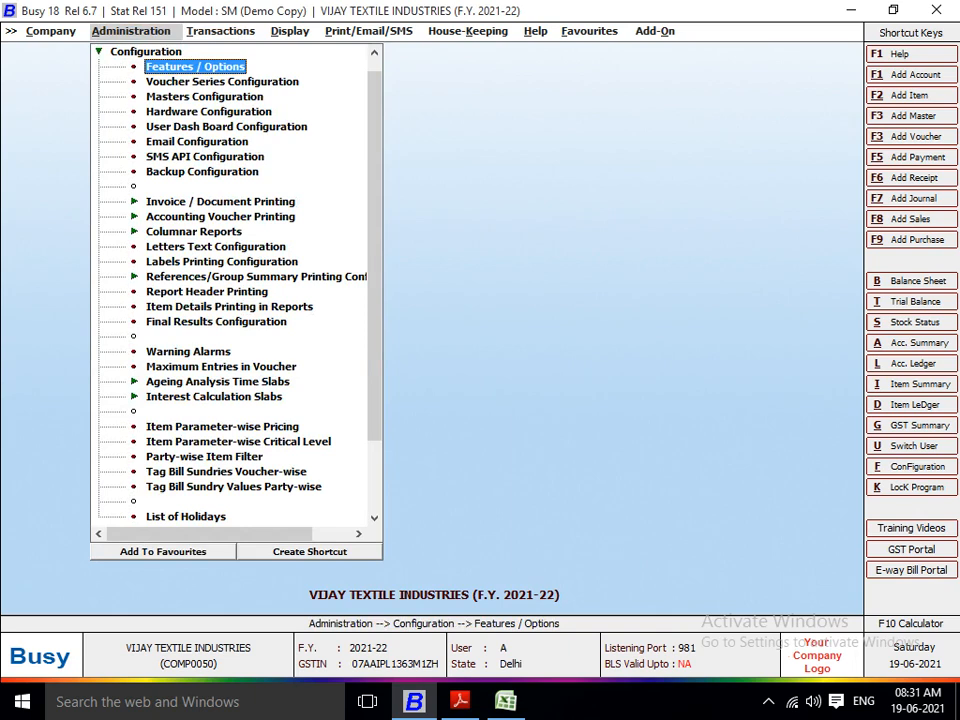
pyautogui.press('Return')
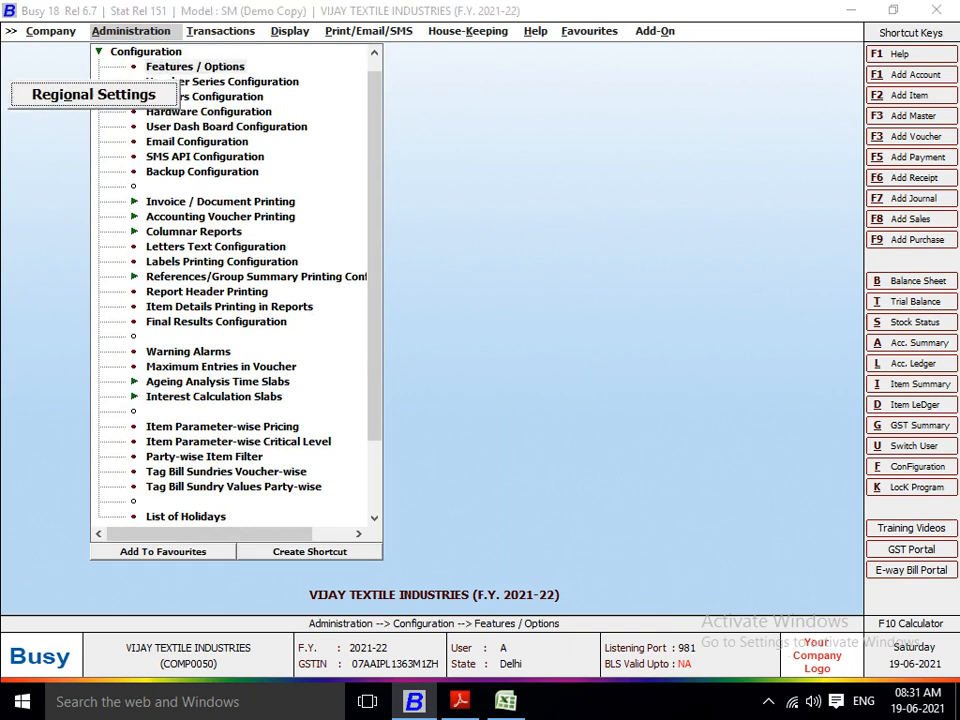
pyautogui.press('Down')
pyautogui.press('Down')
pyautogui.press('Down')
pyautogui.press('Down')
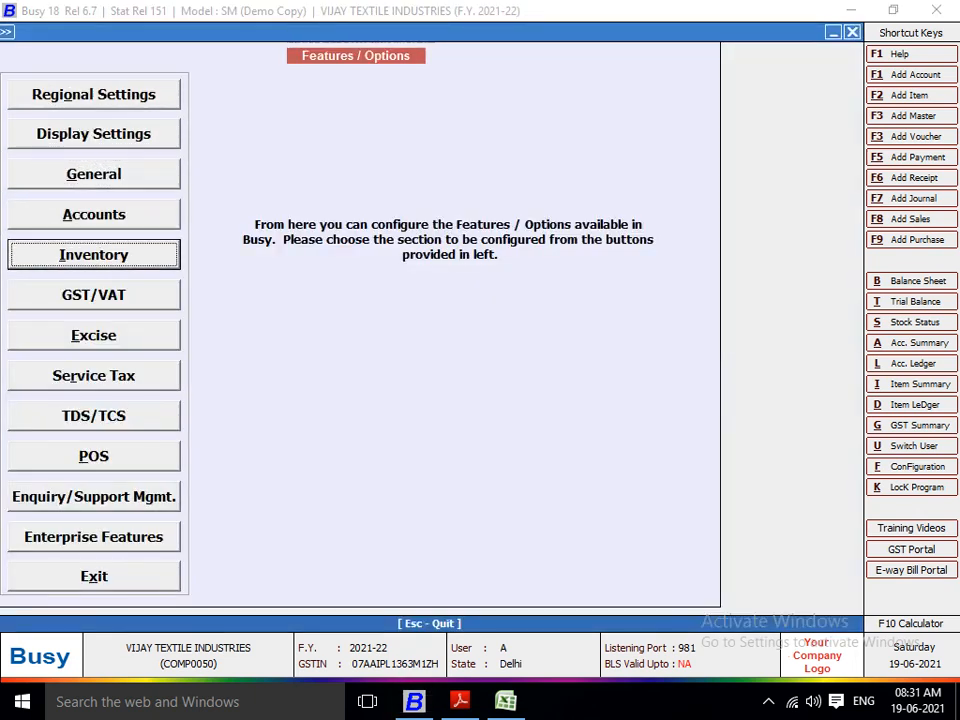
pyautogui.press('Return')
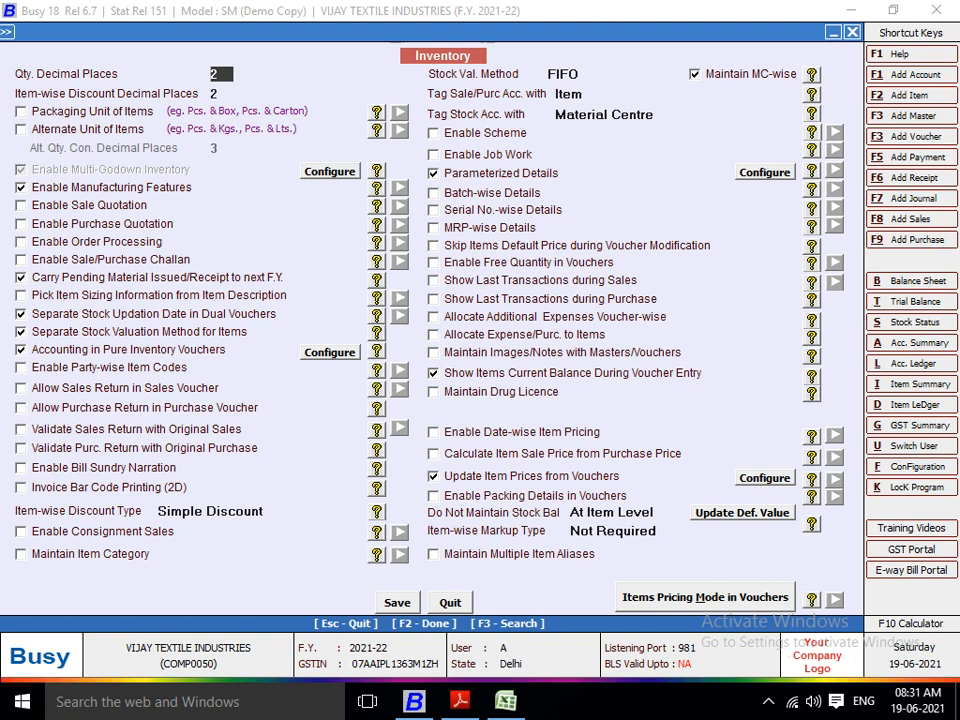
pyautogui.click(433, 155)
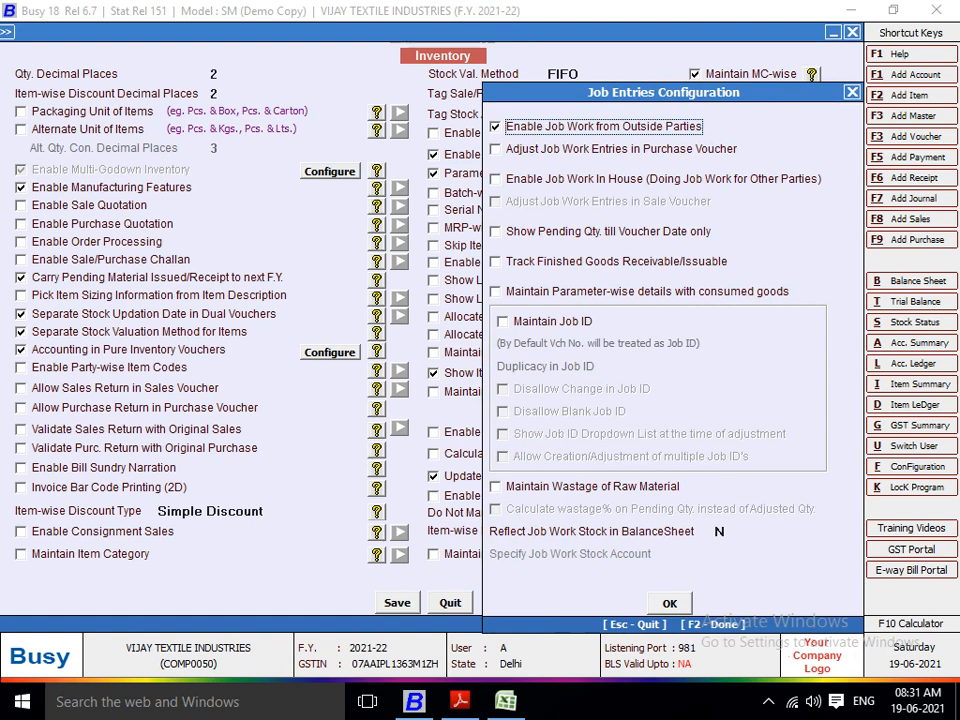
# Step: Enable job work adjustment in purchase vouchers, in-house job work with sale voucher adjustment, and pending quantity till voucher date only
pyautogui.click(496, 149)
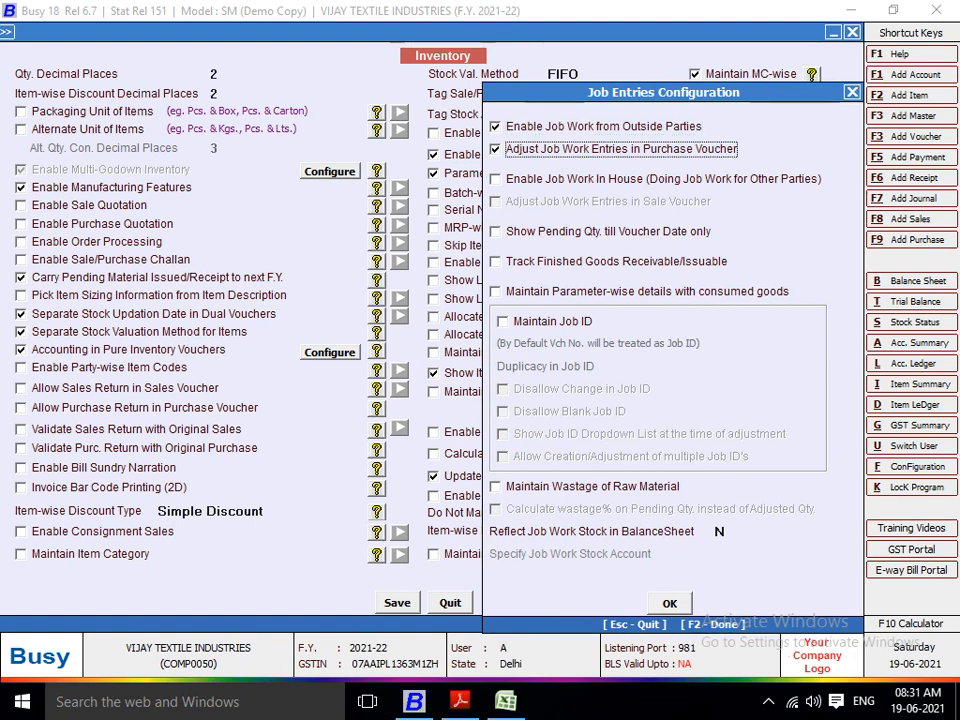
pyautogui.click(496, 179)
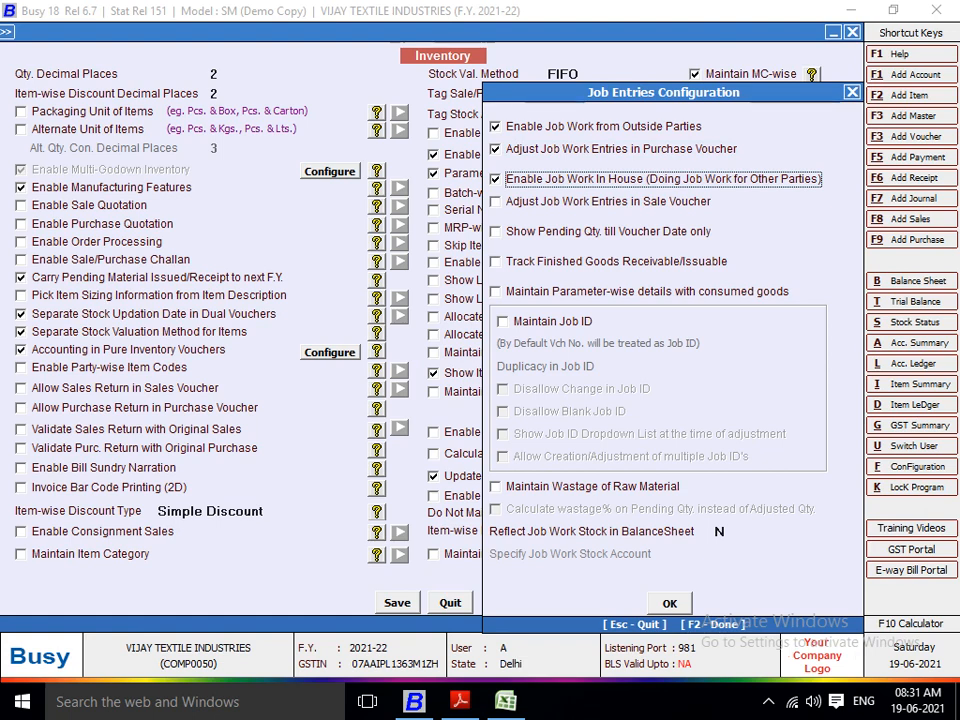
pyautogui.click(496, 202)
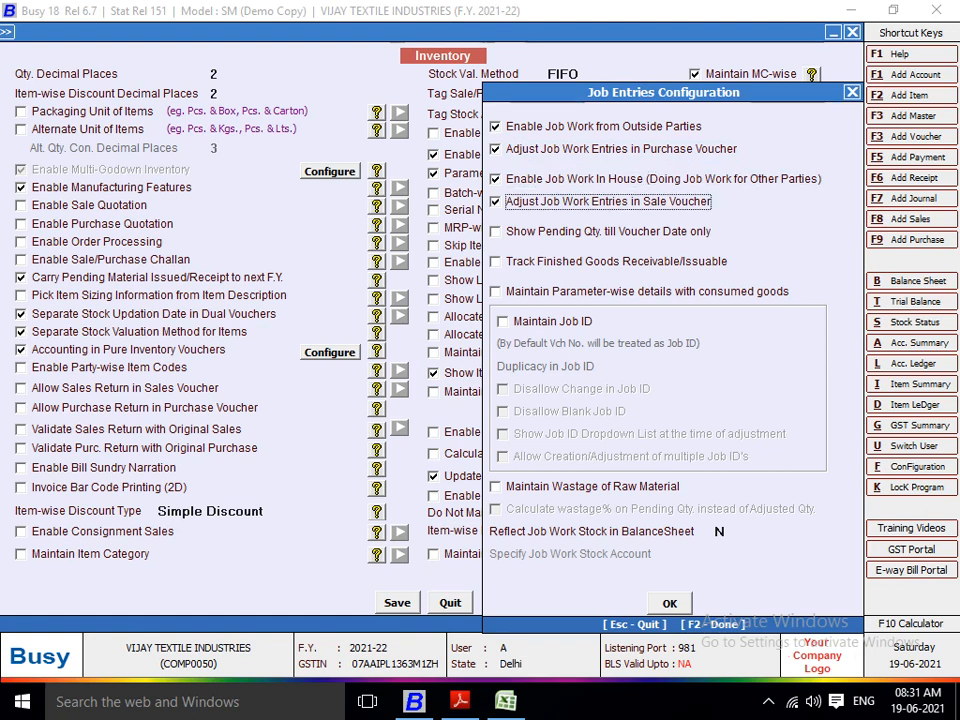
pyautogui.click(496, 232)
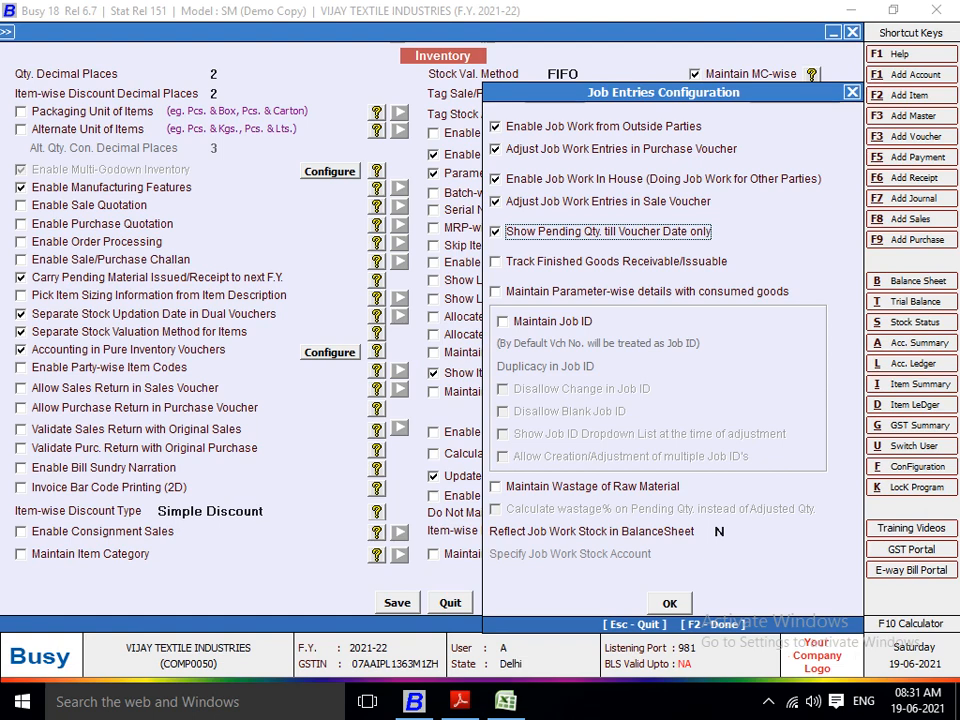
# Step: Enable tracking of finished goods receivable/issuable, parameter-wise details with consumed goods, and Job ID maintenance
pyautogui.press('Return')
pyautogui.press('space')
pyautogui.press('Return')
pyautogui.press('space')
pyautogui.press('Return')
pyautogui.press('space')
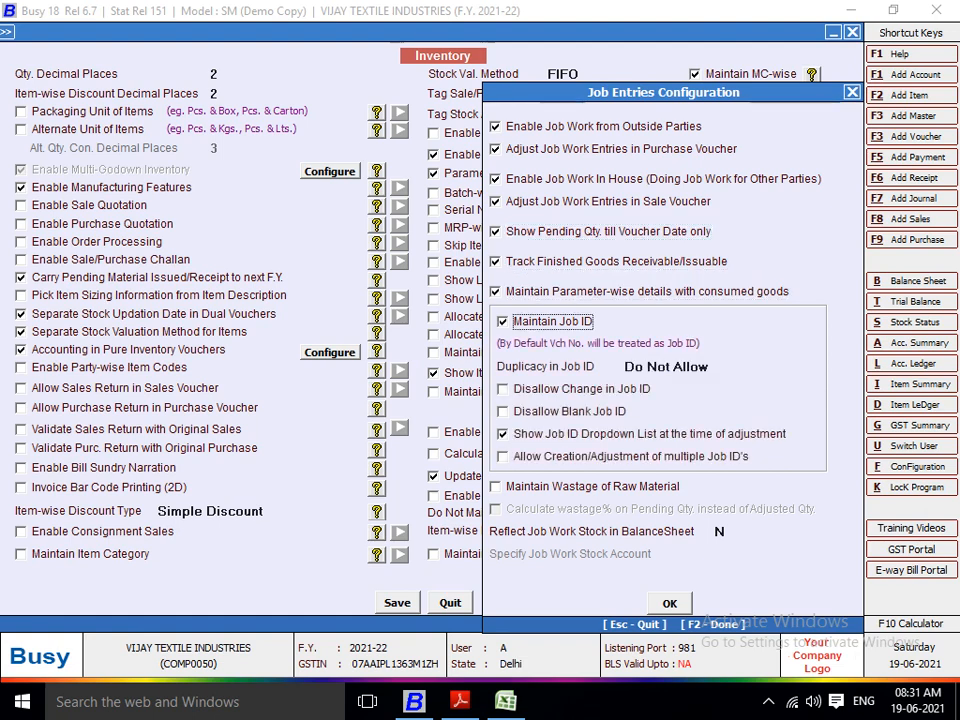
# Step: Enable Maintain Wastage of Raw Material and save the job work and inventory configuration
pyautogui.click(496, 487)
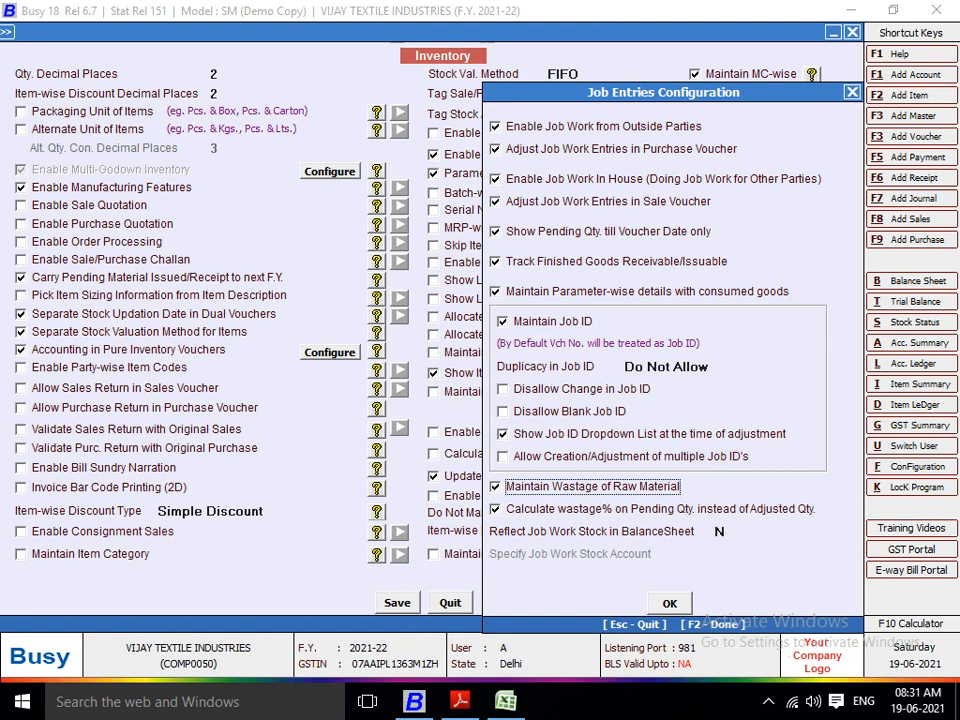
pyautogui.press('F2')
pyautogui.press('F2')
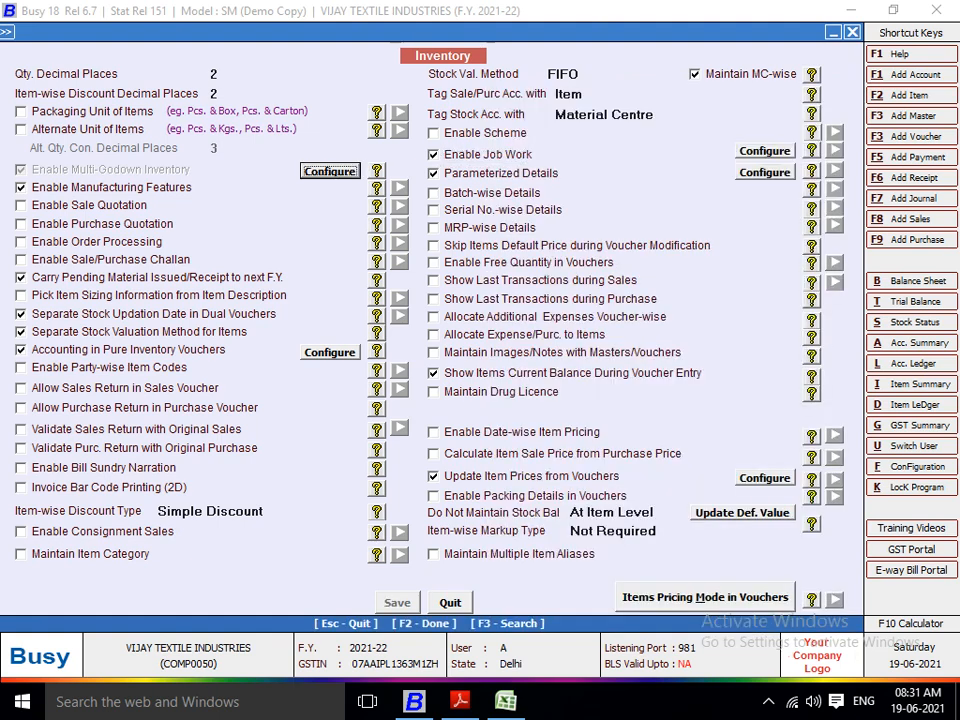
pyautogui.press('Escape')
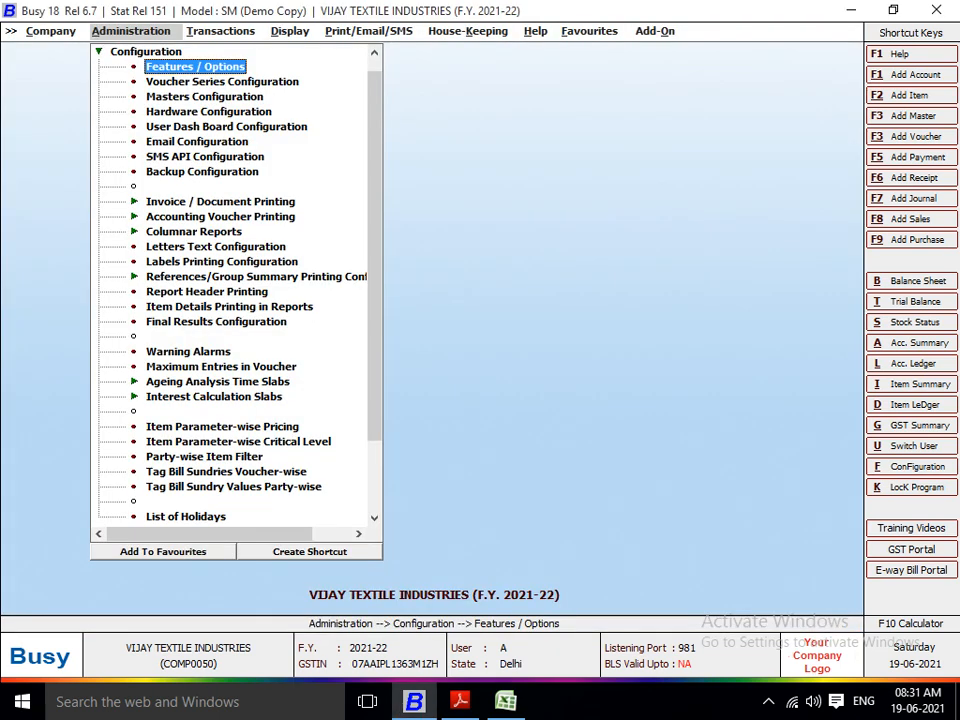
# Step: Go to the Mat. Issued to Party transaction
pyautogui.press('Right')
pyautogui.press('Down')
pyautogui.press('Down')
pyautogui.press('Down')
pyautogui.press('Down')
pyautogui.press('Down')
pyautogui.press('Down')
pyautogui.press('Down')
pyautogui.press('Down')
pyautogui.press('Down')
pyautogui.press('Down')
pyautogui.press('Down')
pyautogui.press('Down')
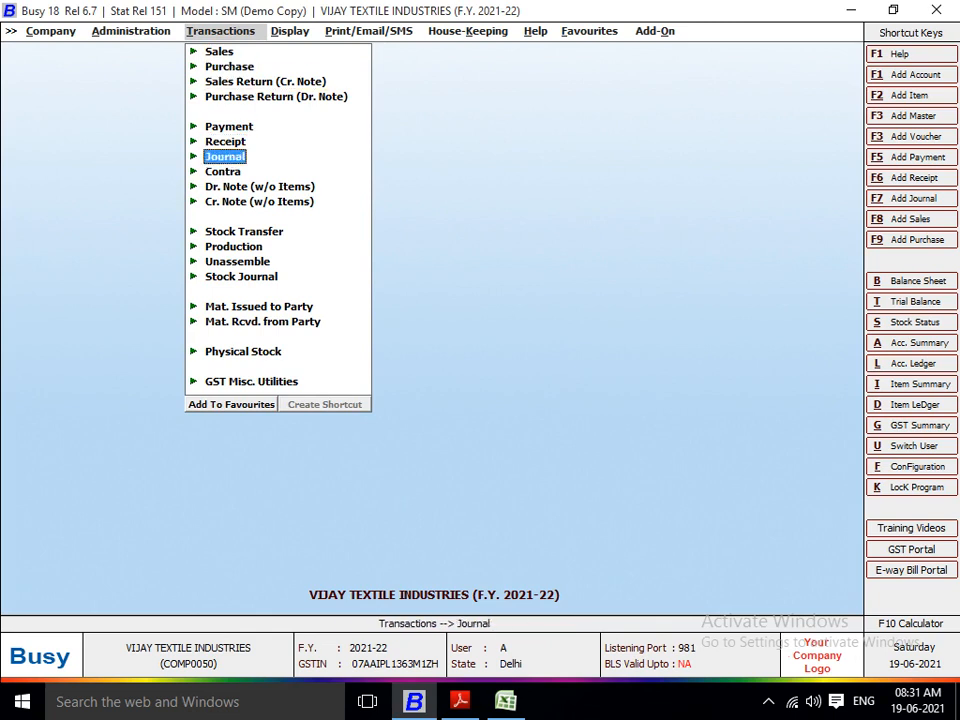
pyautogui.press('Down')
pyautogui.press('Down')
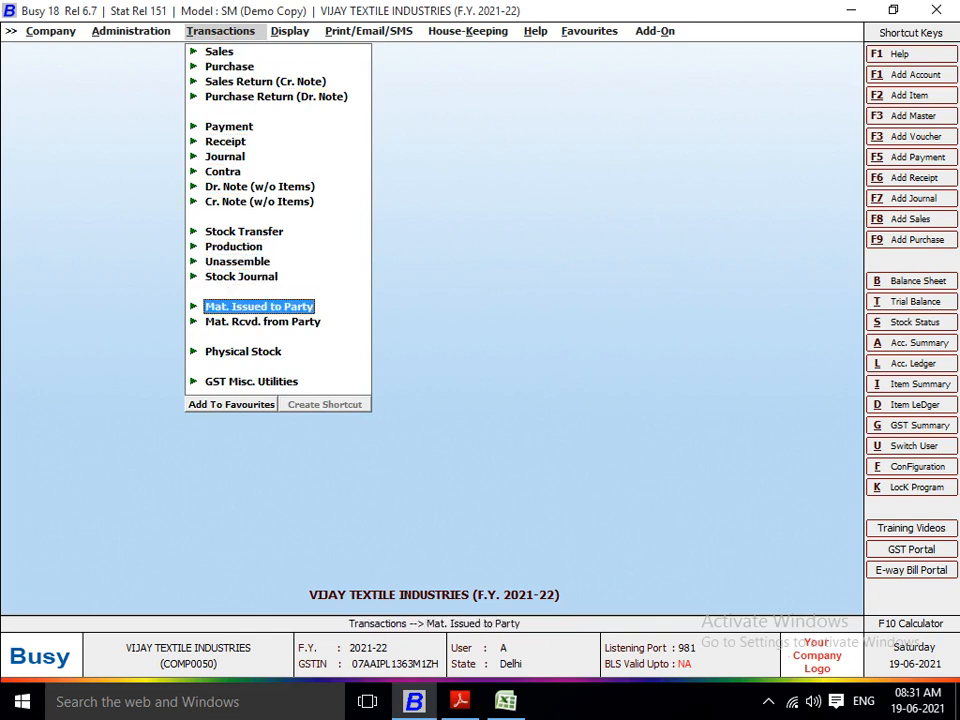
pyautogui.press('Down')
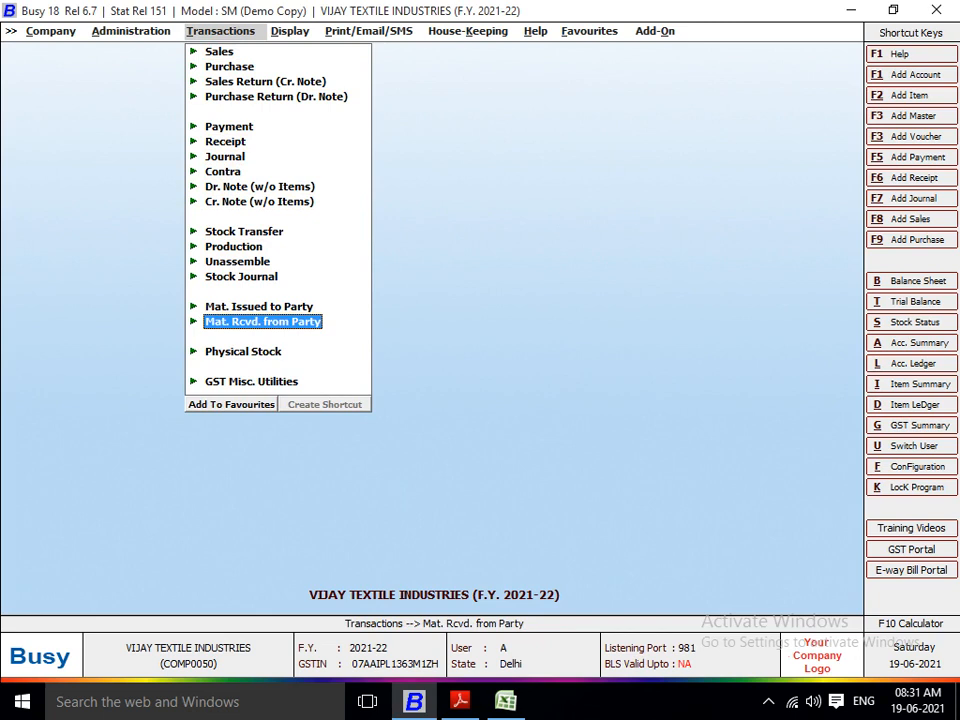
pyautogui.press('Up')
pyautogui.press('Down')
pyautogui.press('Return')
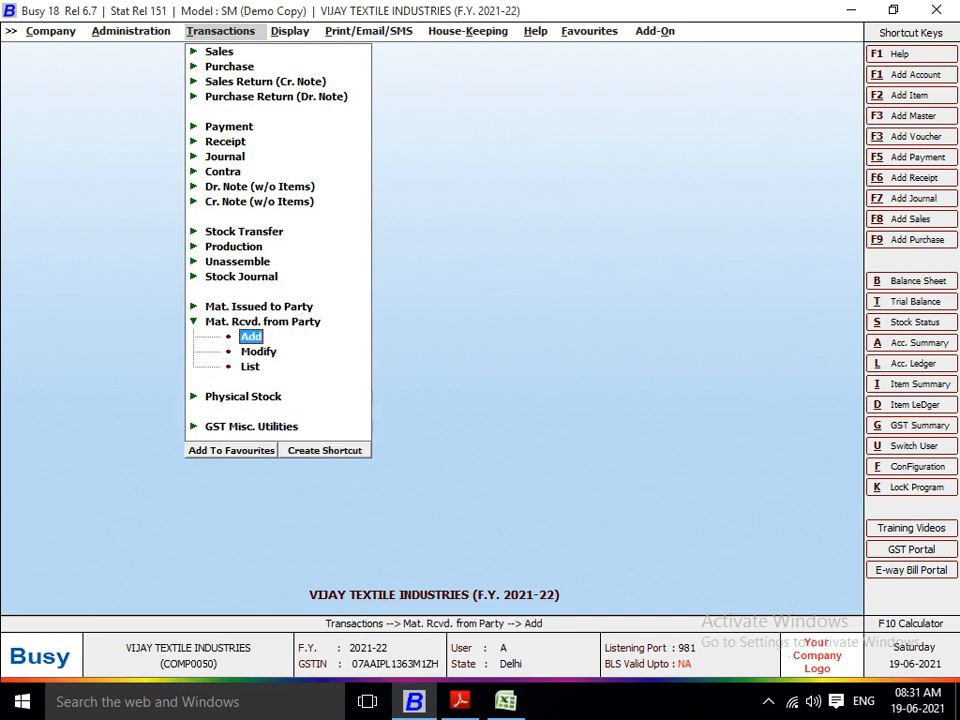
pyautogui.press('Return')
pyautogui.press('Escape')
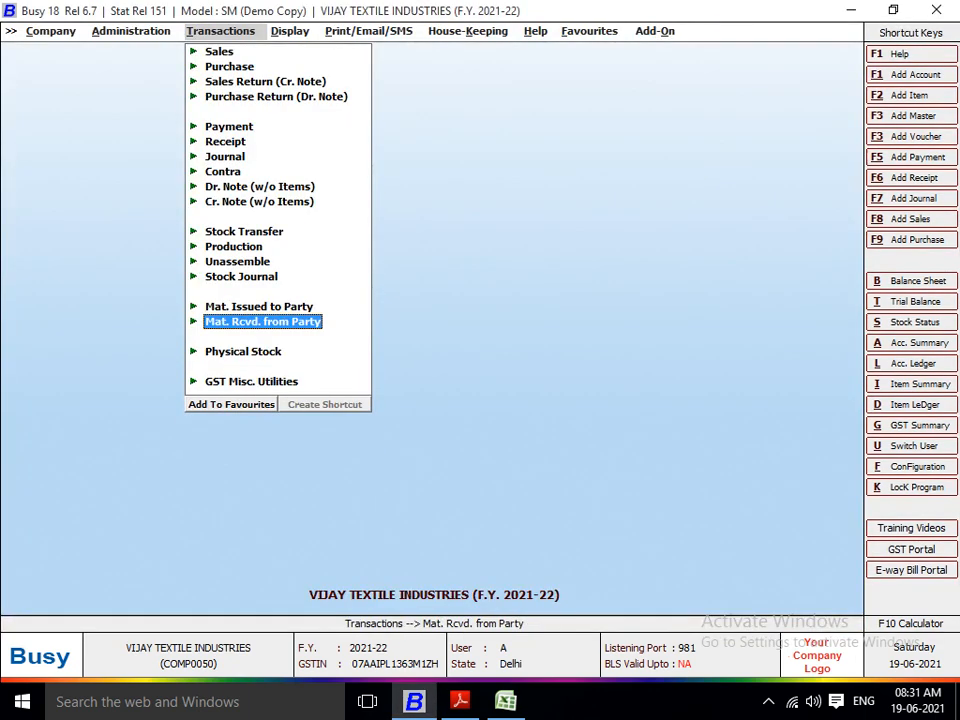
# Step: Add a new Mat. Issued to Party voucher in the Main series dated 15-04-2021
pyautogui.press('Up')
pyautogui.press('Return')
pyautogui.press('Return')
pyautogui.press('Return')
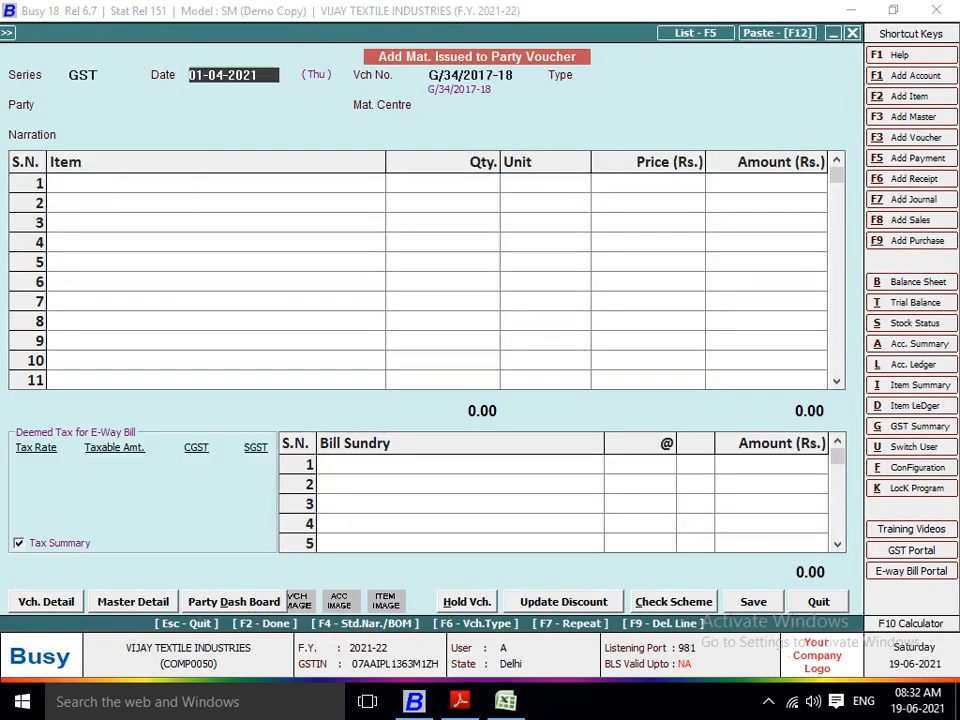
pyautogui.hotkey('shift', 'Tab')
pyautogui.press('Down')
pyautogui.press('Return')
pyautogui.write('15')
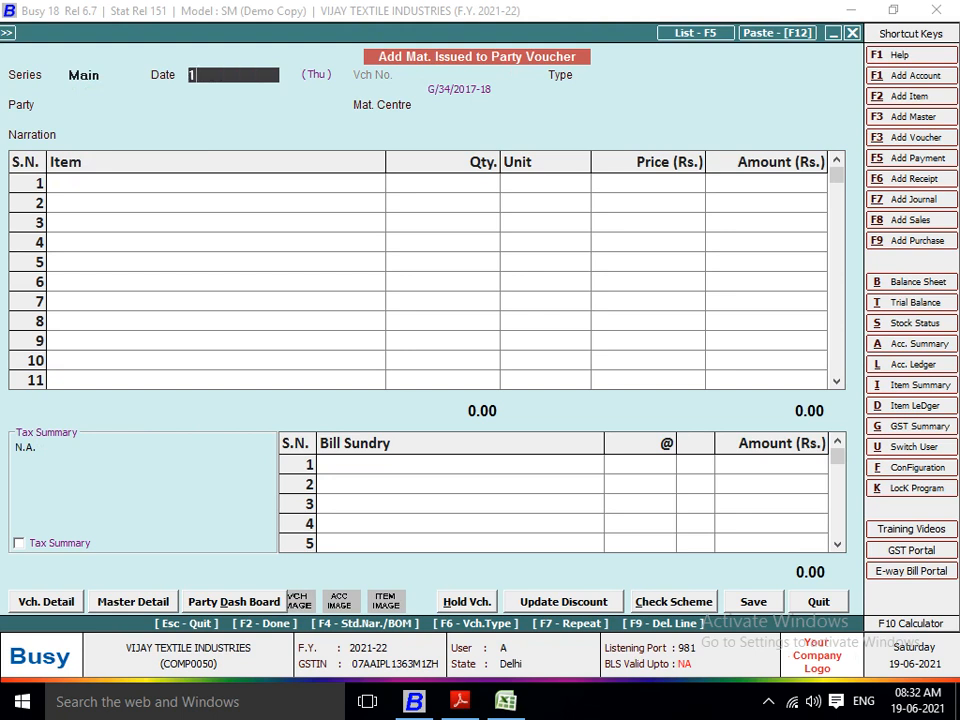
pyautogui.press('Return')
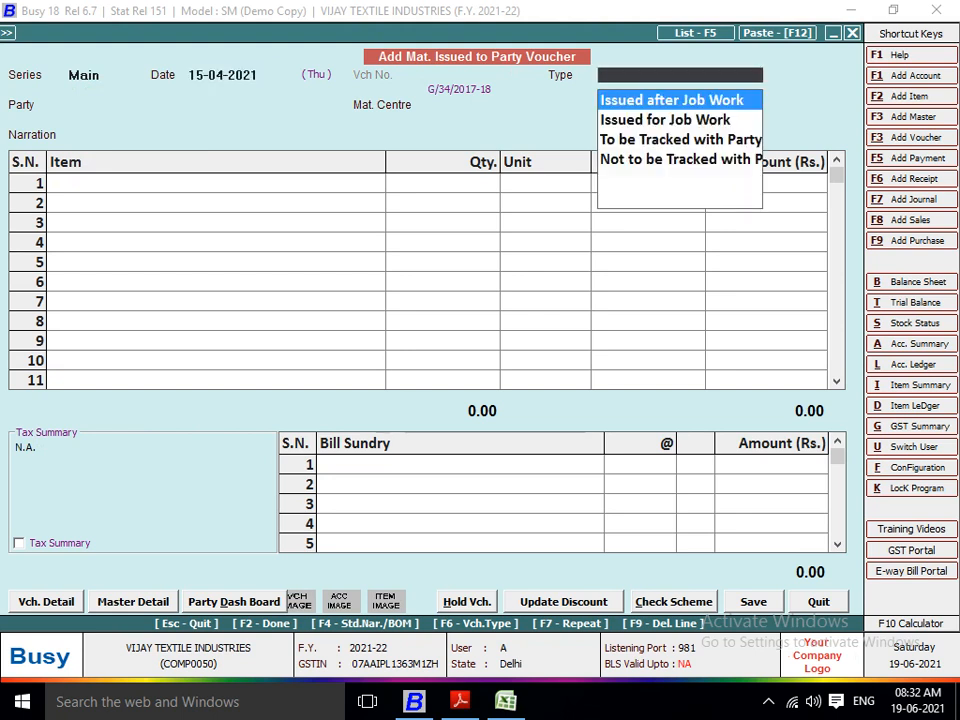
# Step: Set the voucher type to Issued for Job Work
pyautogui.press('Down')
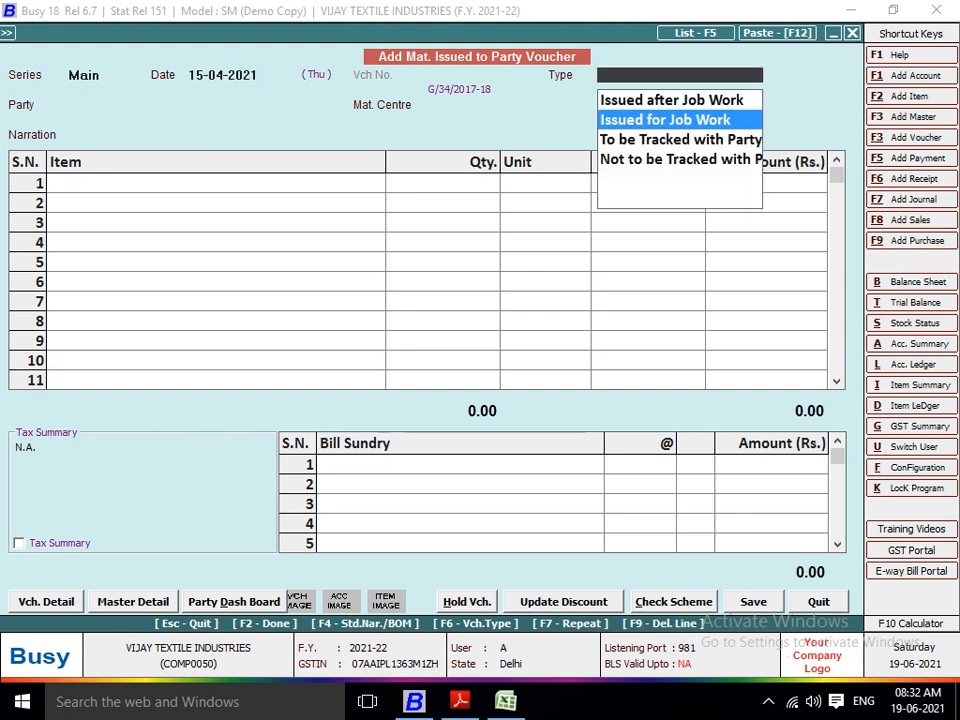
pyautogui.press('Up')
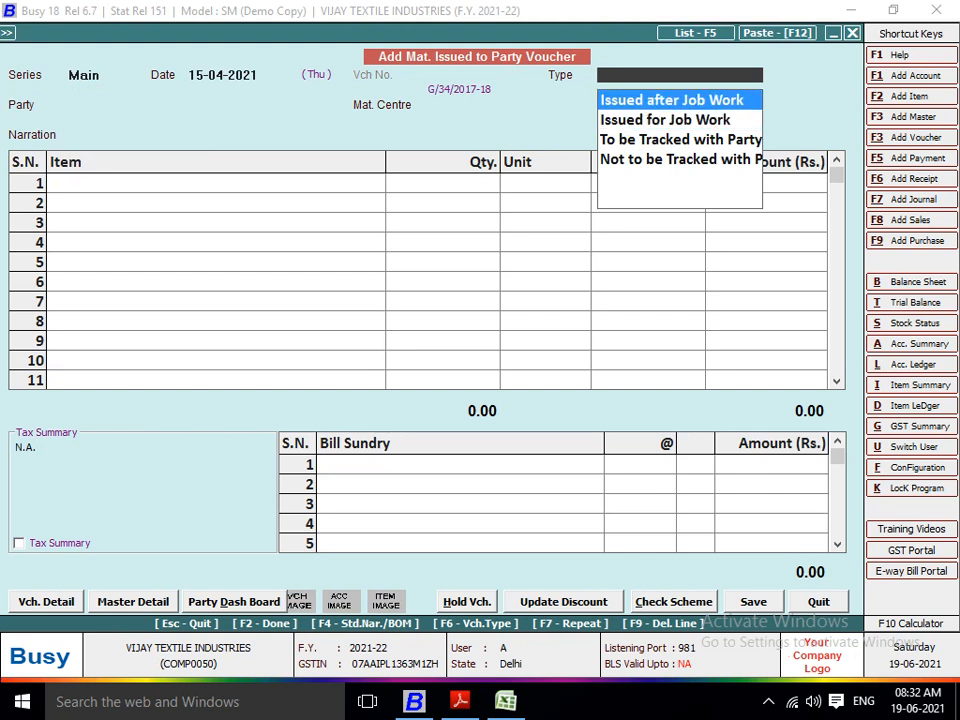
pyautogui.press('Down')
pyautogui.press('Return')
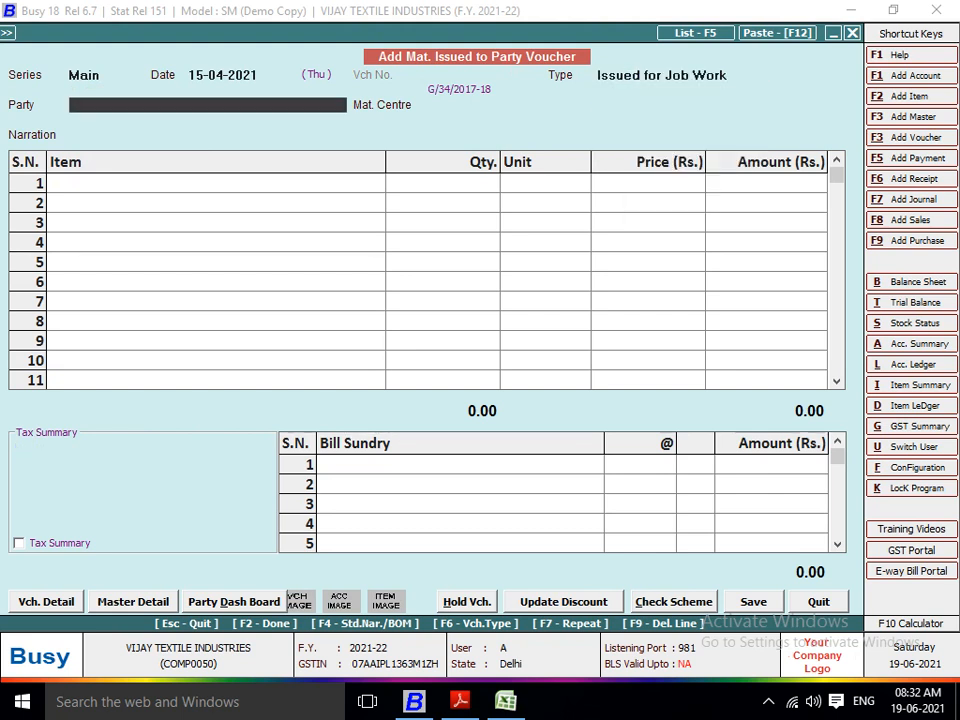
# Step: Choose A.B GARMENTS as the party and Main Store as the material centre
pyautogui.press('Down')
pyautogui.press('Down')
pyautogui.press('Down')
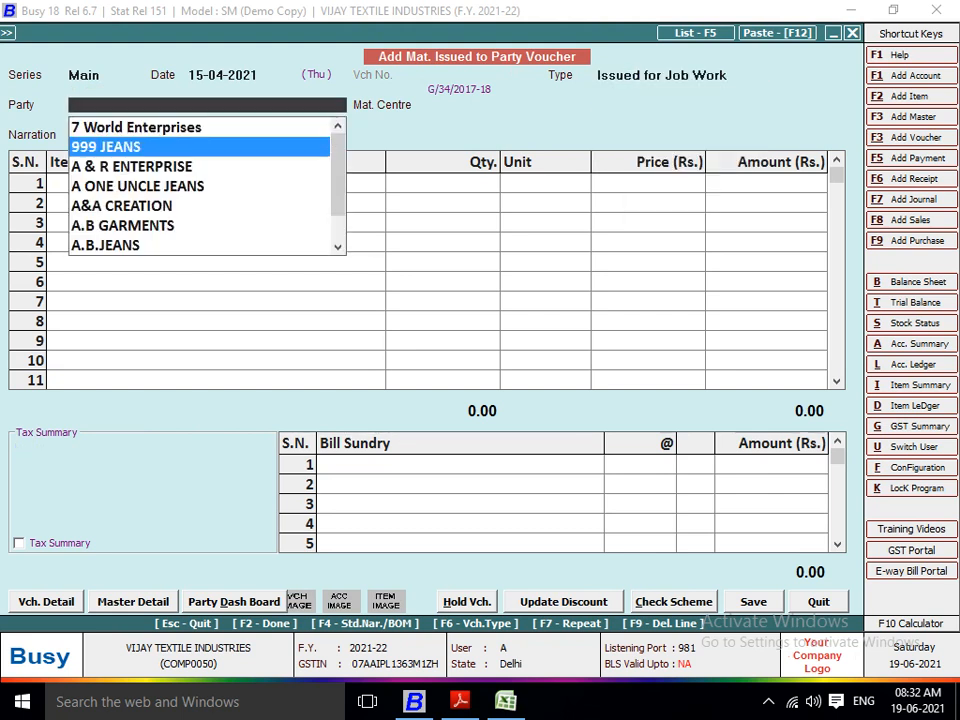
pyautogui.press('Down')
pyautogui.press('Down')
pyautogui.press('Down')
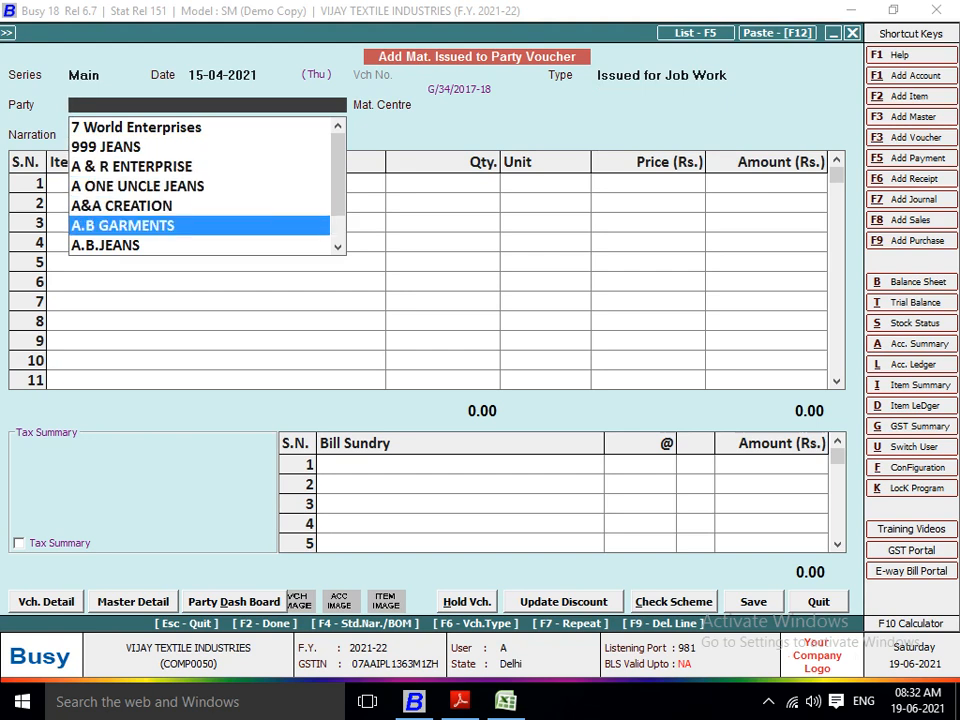
pyautogui.press('Up')
pyautogui.press('Return')
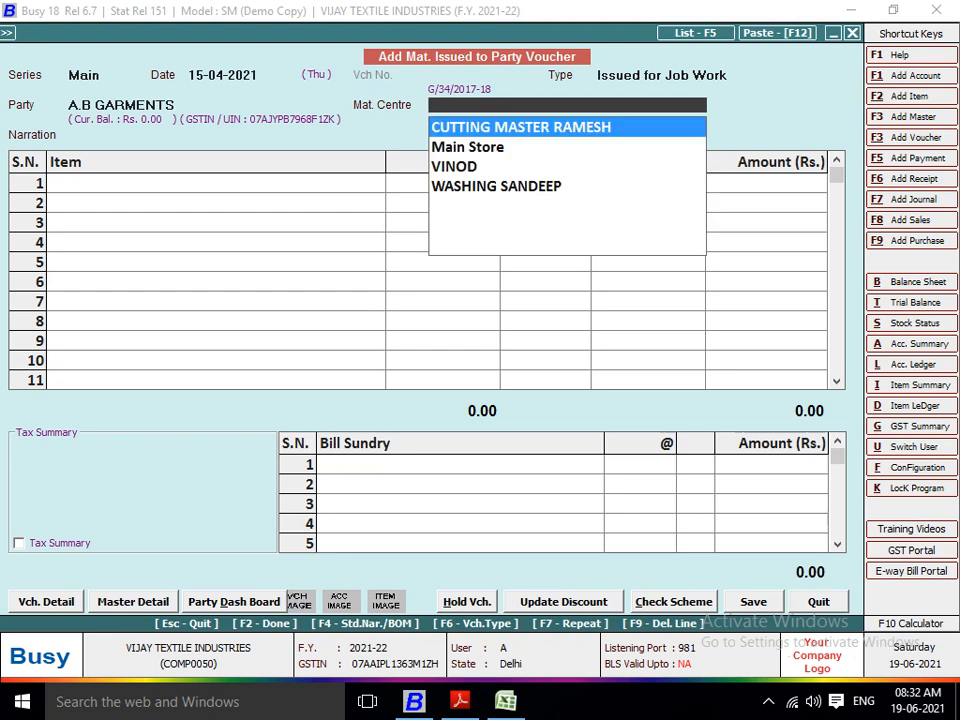
pyautogui.press('Down')
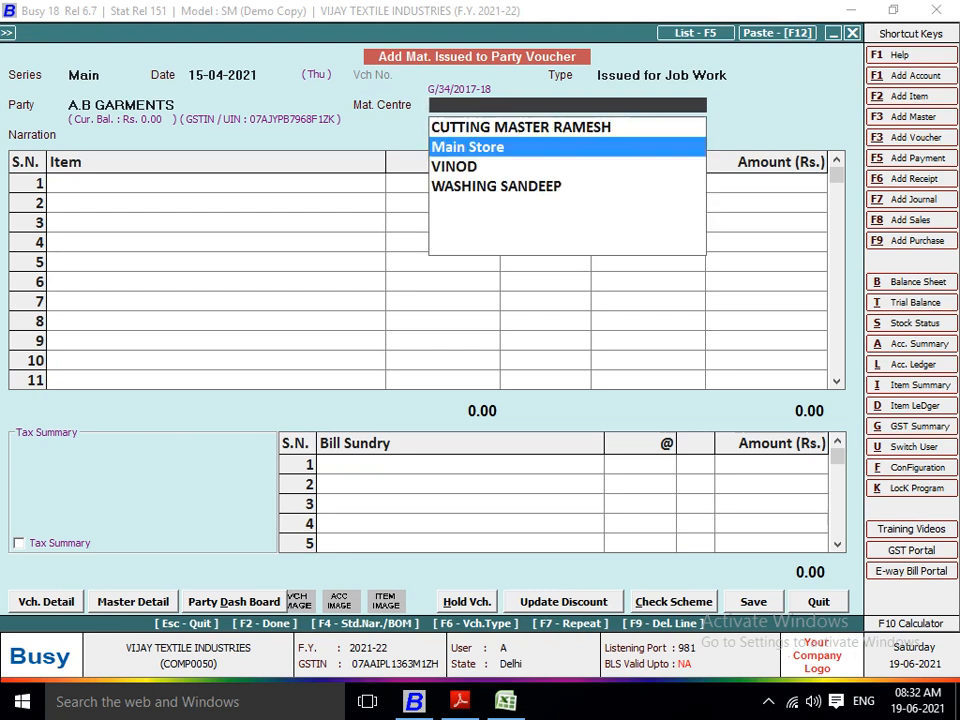
pyautogui.press('Return')
pyautogui.press('Return')
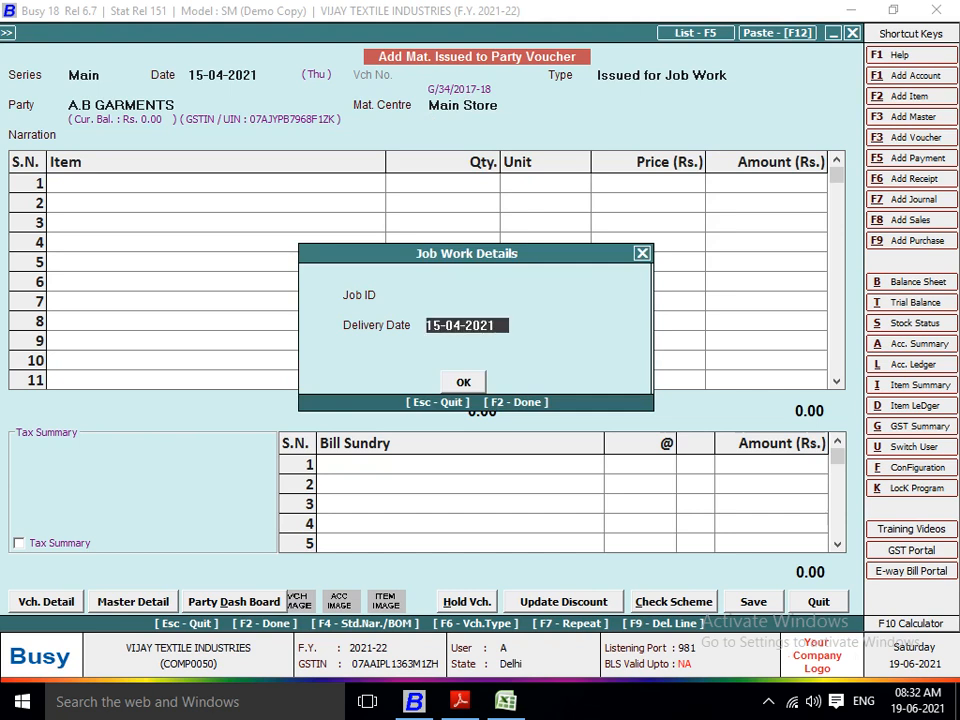
# Step: Enter Job ID 34 in the job work details and accept the delivery date 15-04-2021
pyautogui.press('Up')
pyautogui.write('1')
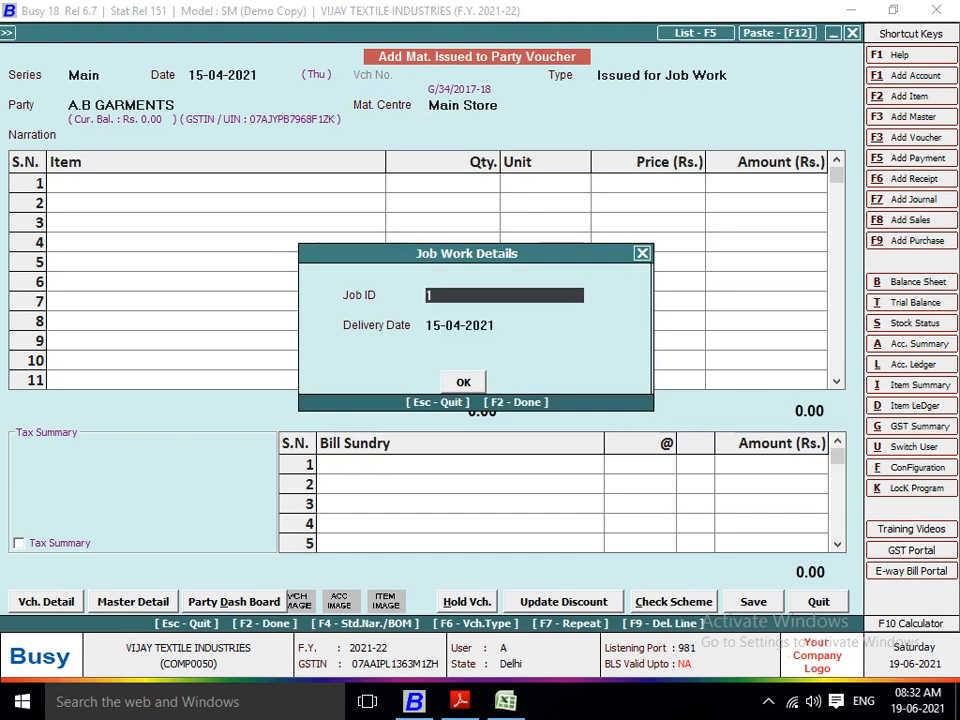
pyautogui.write('34')
pyautogui.press('Return')
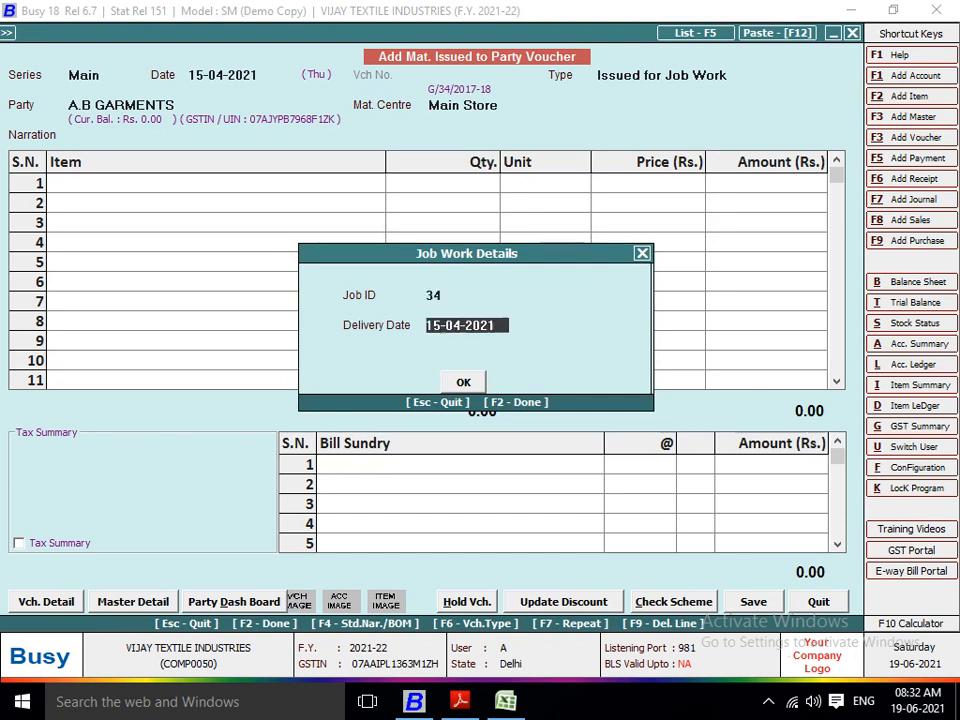
pyautogui.press('Return')
pyautogui.press('Return')
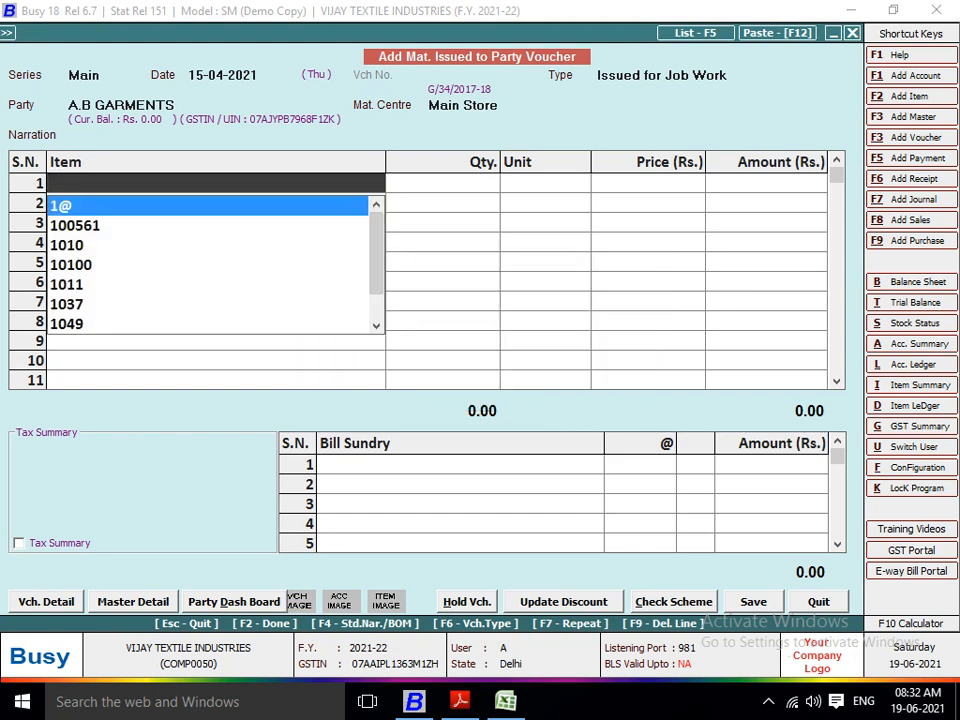
# Step: Add item 7623 to the voucher and allocate 10.00 metres from roll 659, grade FRESH
pyautogui.write('7623')
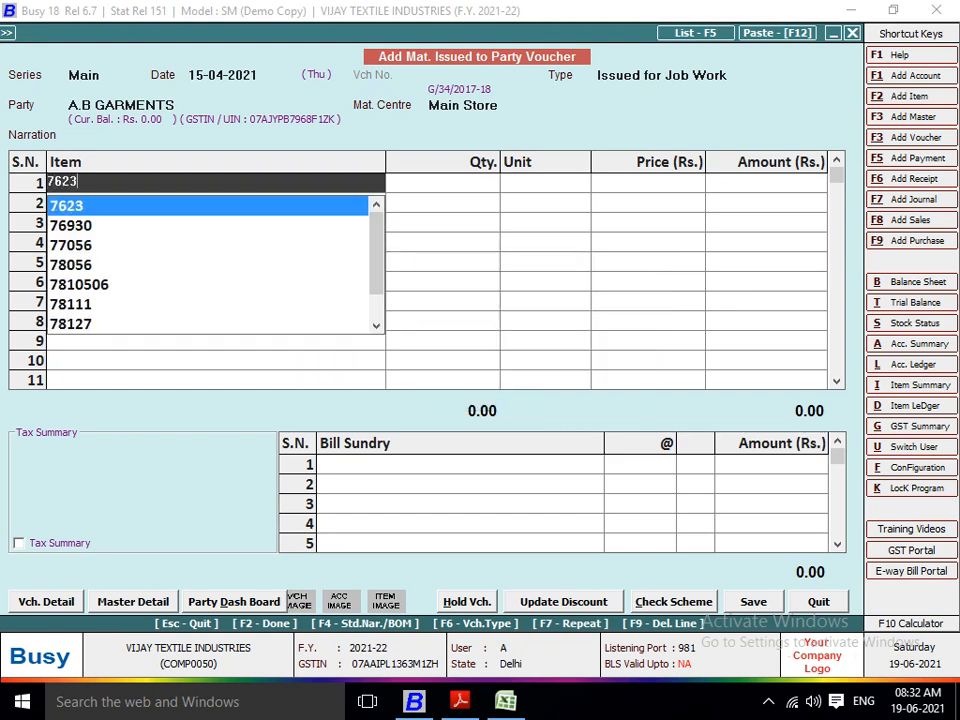
pyautogui.press('Return')
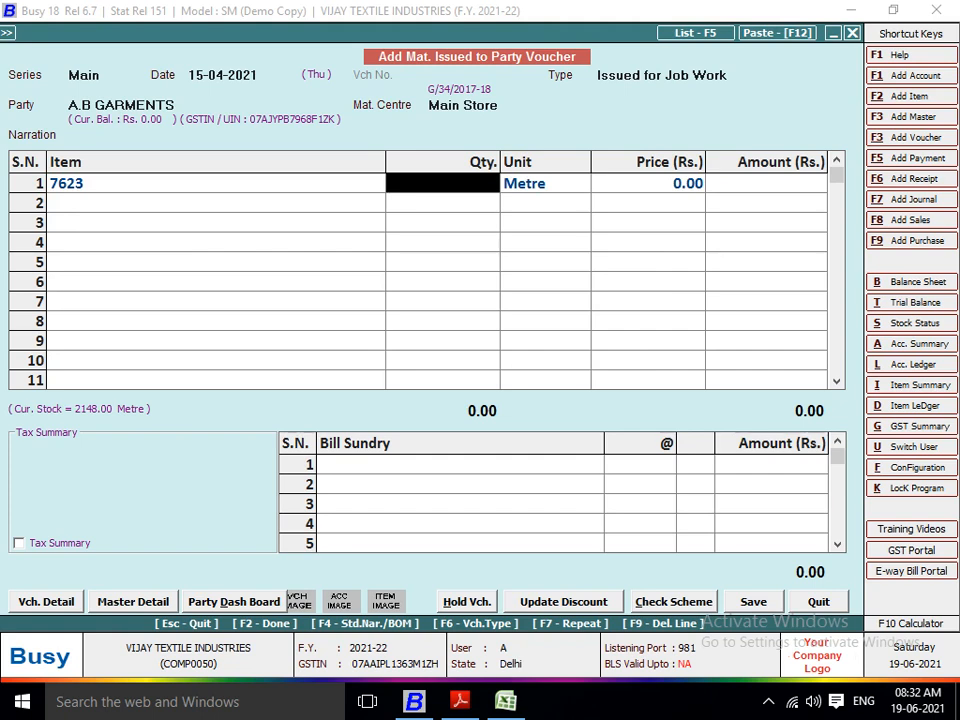
pyautogui.write('1')
pyautogui.press('Left')
pyautogui.press('Return')
pyautogui.press('space')
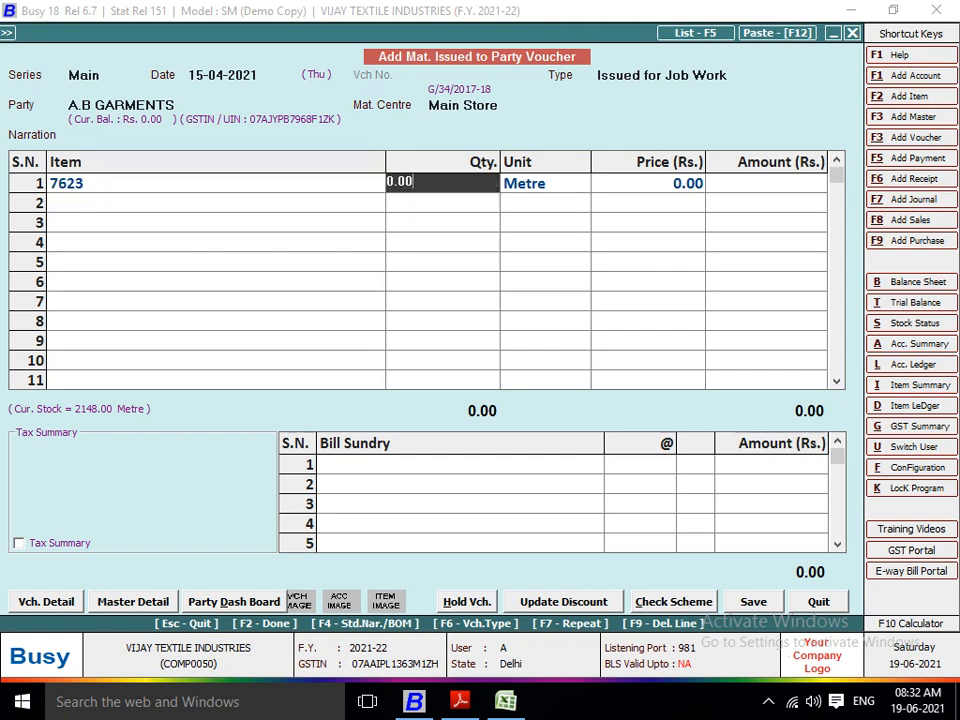
pyautogui.press('Return')
pyautogui.press('Return')
pyautogui.press('space')
pyautogui.press('Return')
pyautogui.press('Return')
pyautogui.press('Return')
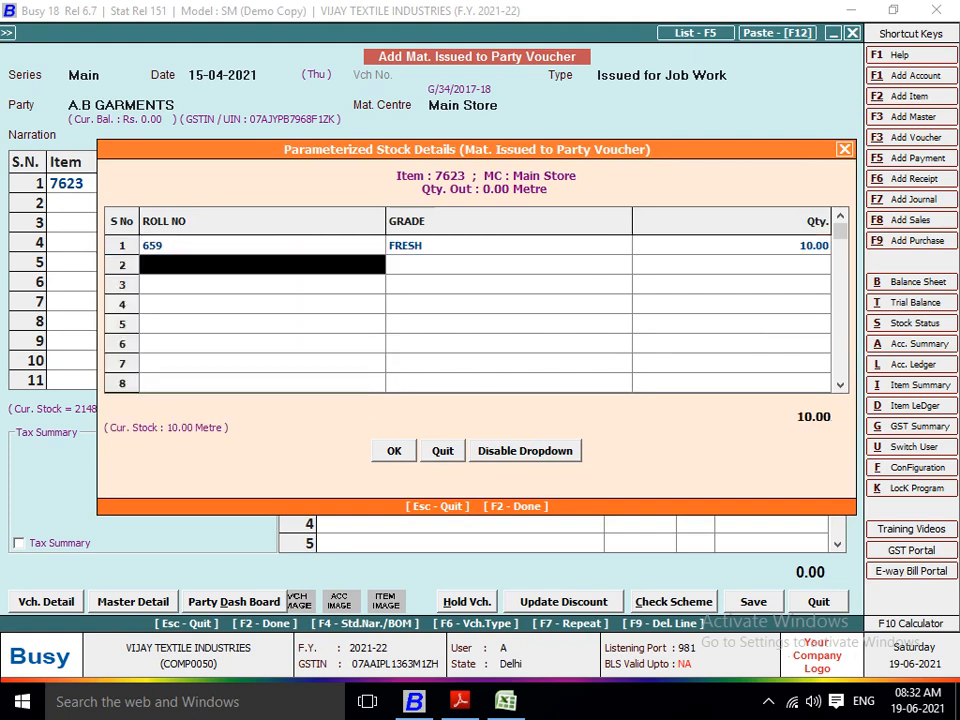
# Step: Allocate FRESH rolls 673 (105 m), 677 (74 m), 704 (100 m), 717 (120 m) and 720 (120 m) to item 7623
pyautogui.press('Return')
pyautogui.press('Return')
pyautogui.press('Return')
pyautogui.press('Return')
pyautogui.press('Return')
pyautogui.press('Return')
pyautogui.press('Return')
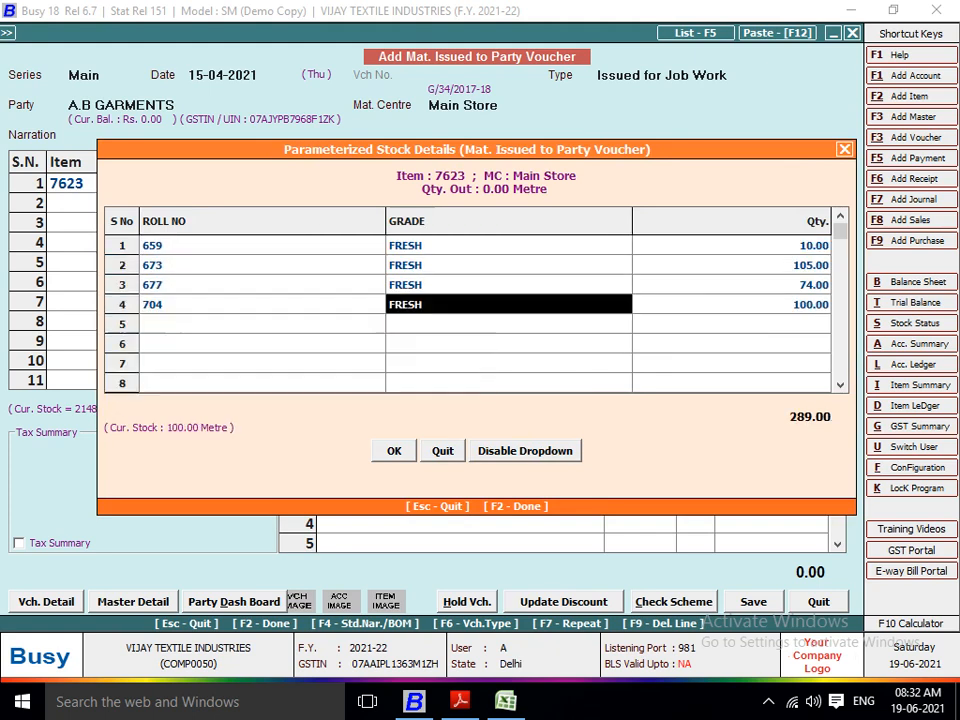
pyautogui.press('Return')
pyautogui.press('Return')
pyautogui.press('Return')
pyautogui.press('Return')
pyautogui.press('Return')
pyautogui.press('Return')
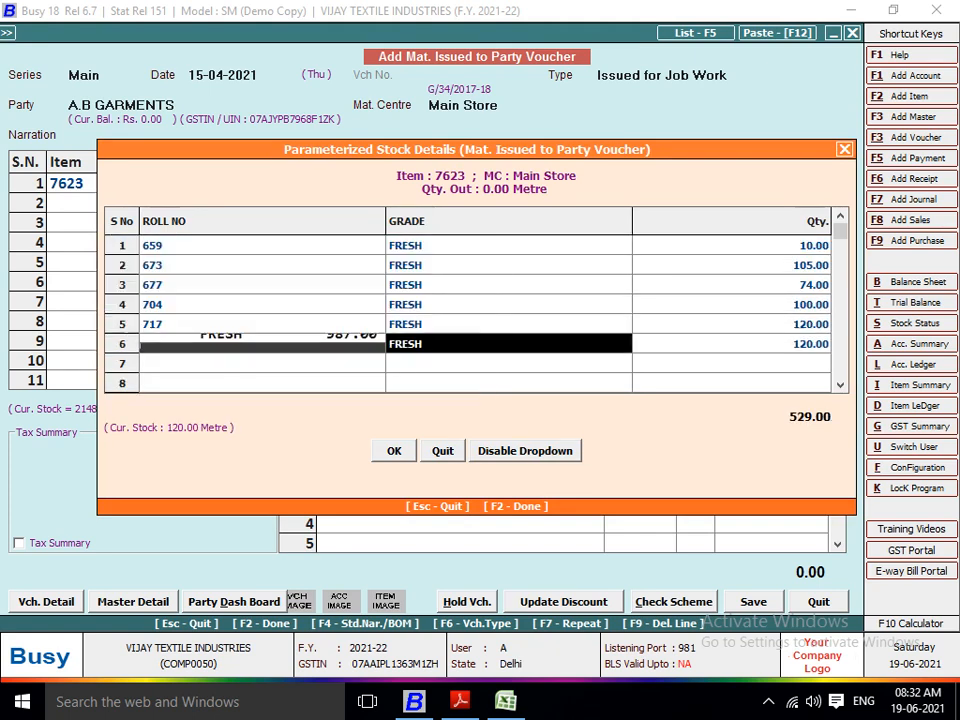
# Step: Allocate FRESH rolls 737 (100 m), 759 (120 m), 763 (110 m) and 769 (96 m) to item 7623
pyautogui.press('Return')
pyautogui.press('Return')
pyautogui.press('Return')
pyautogui.press('Return')
pyautogui.press('Return')
pyautogui.press('Return')
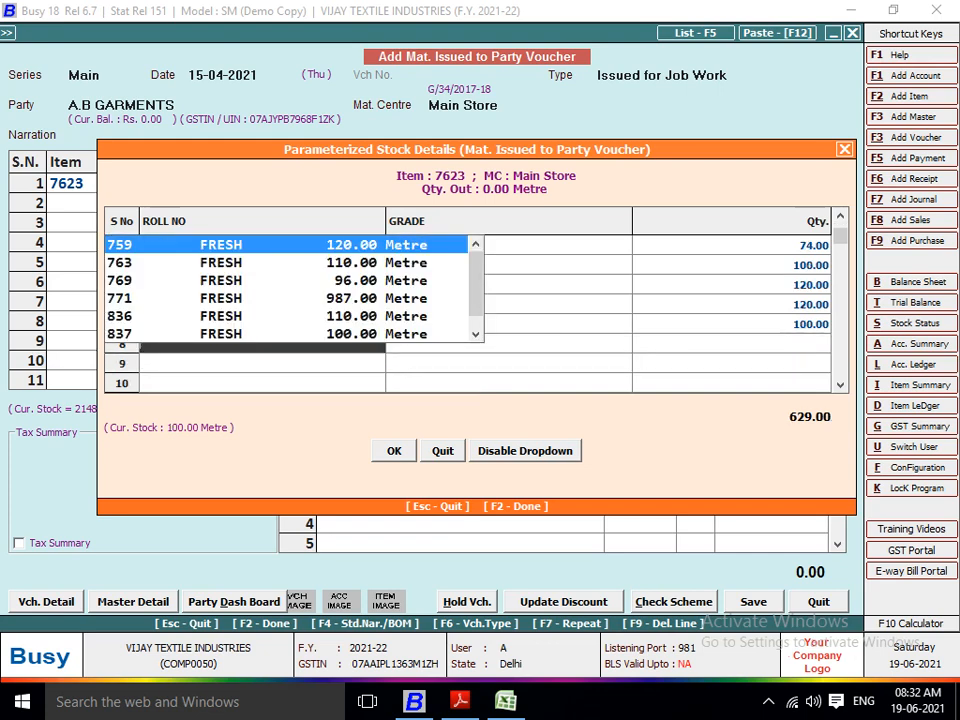
pyautogui.press('Return')
pyautogui.press('Return')
pyautogui.press('Return')
pyautogui.press('Return')
pyautogui.press('Return')
pyautogui.press('Return')
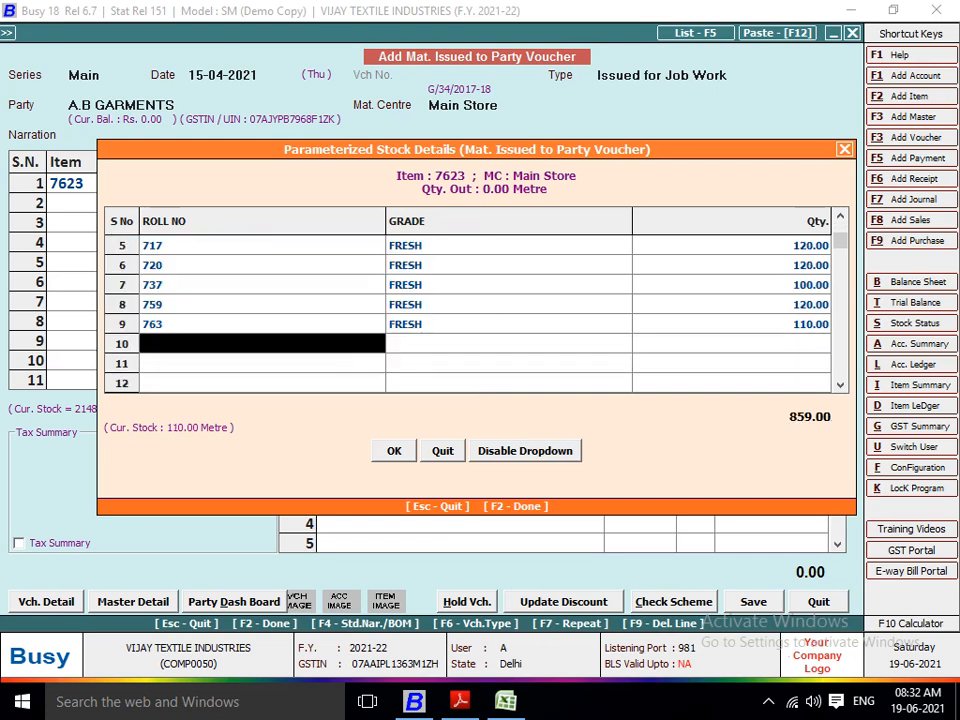
pyautogui.press('Return')
pyautogui.press('Return')
pyautogui.press('Return')
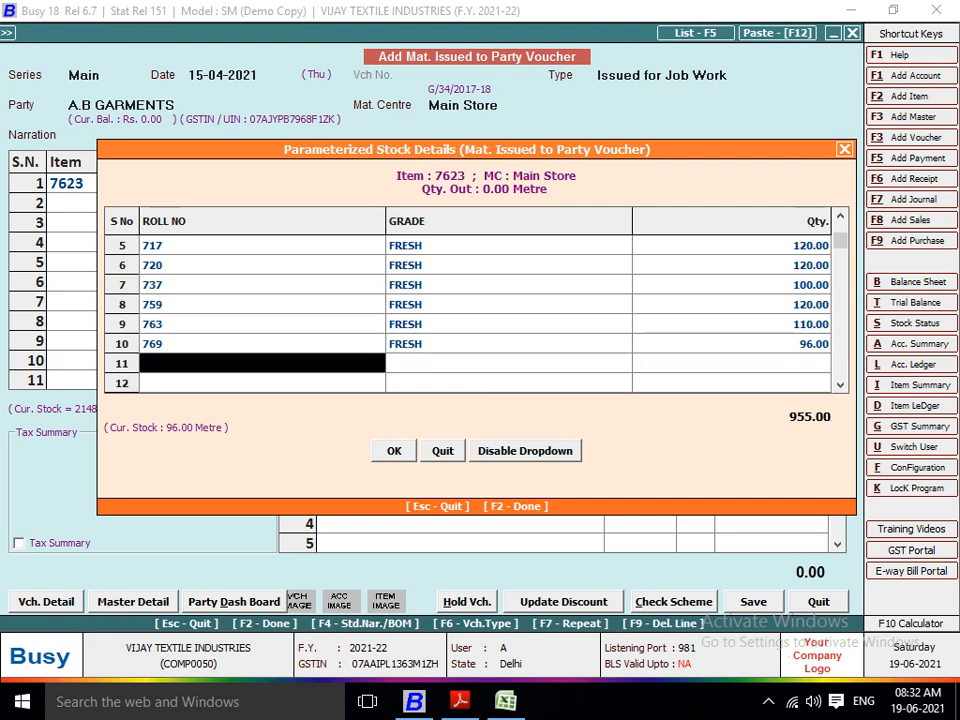
# Step: Accept the roll allocation for item 7623 and keep its price at Rs. 205.00
pyautogui.press('Up')
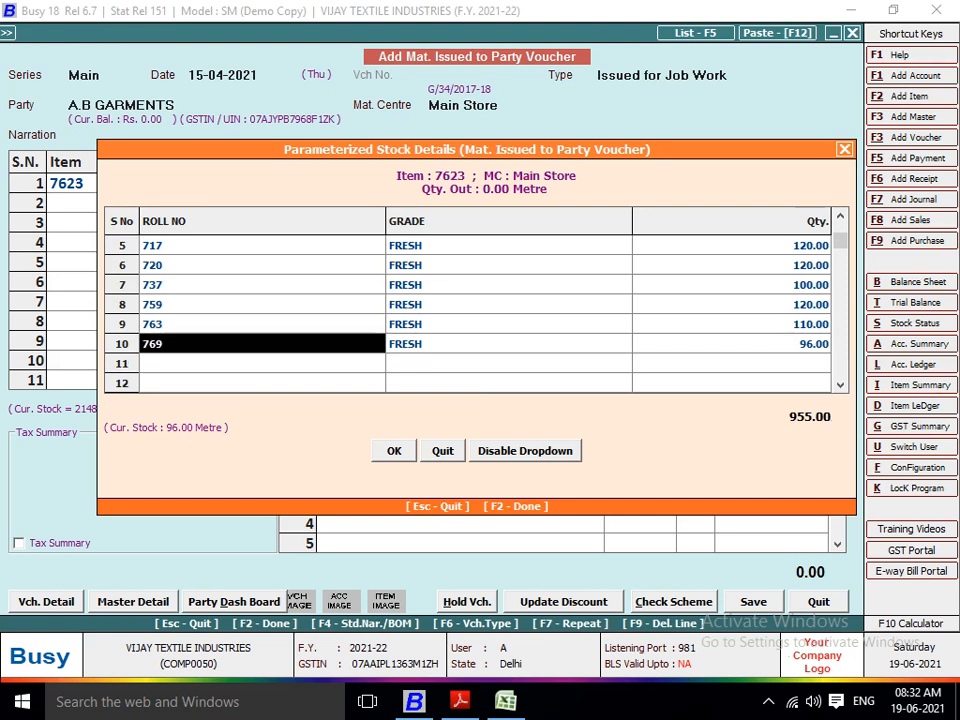
pyautogui.press('Up')
pyautogui.press('Down')
pyautogui.press('F2')
pyautogui.press('Return')
pyautogui.press('Return')
pyautogui.press('Return')
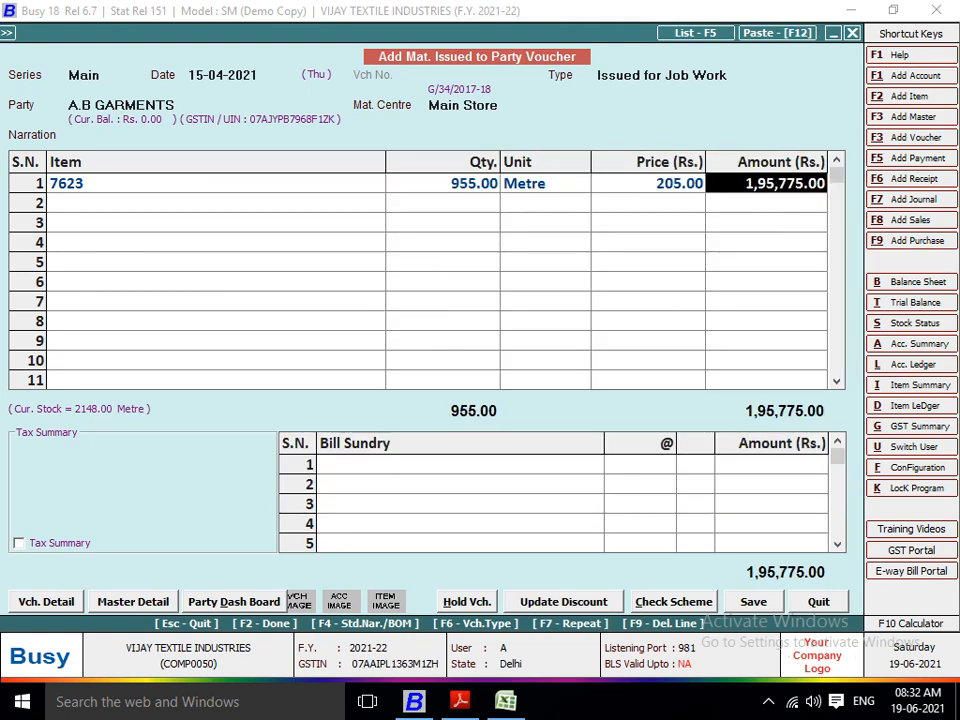
# Step: Save the issue voucher with finished goods and transport details left blank, and close voucher entry
pyautogui.press('Return')
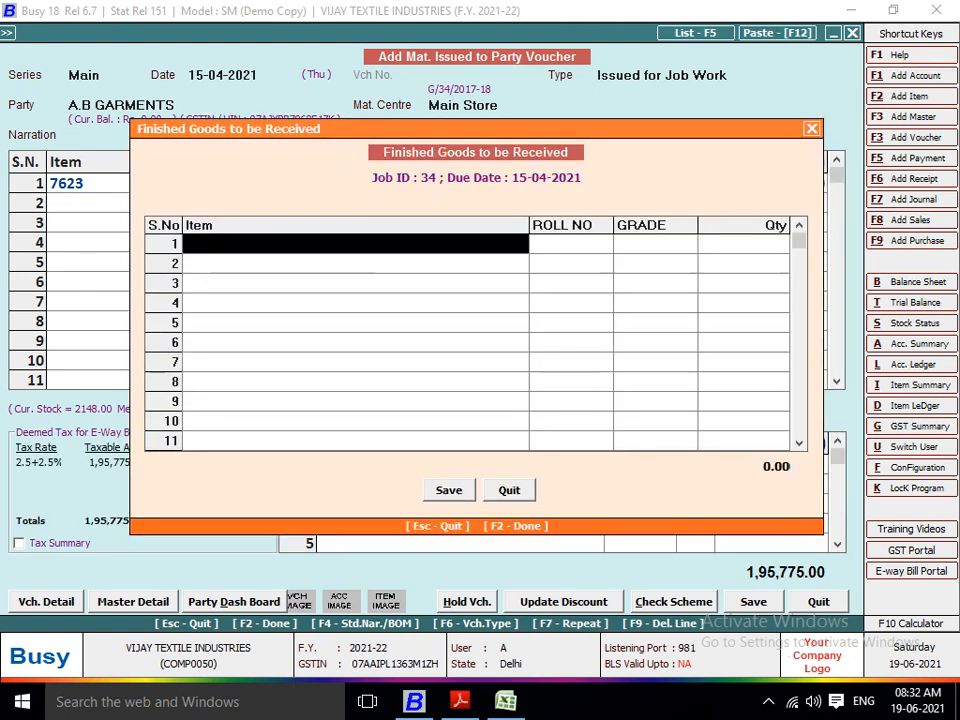
pyautogui.press('F2')
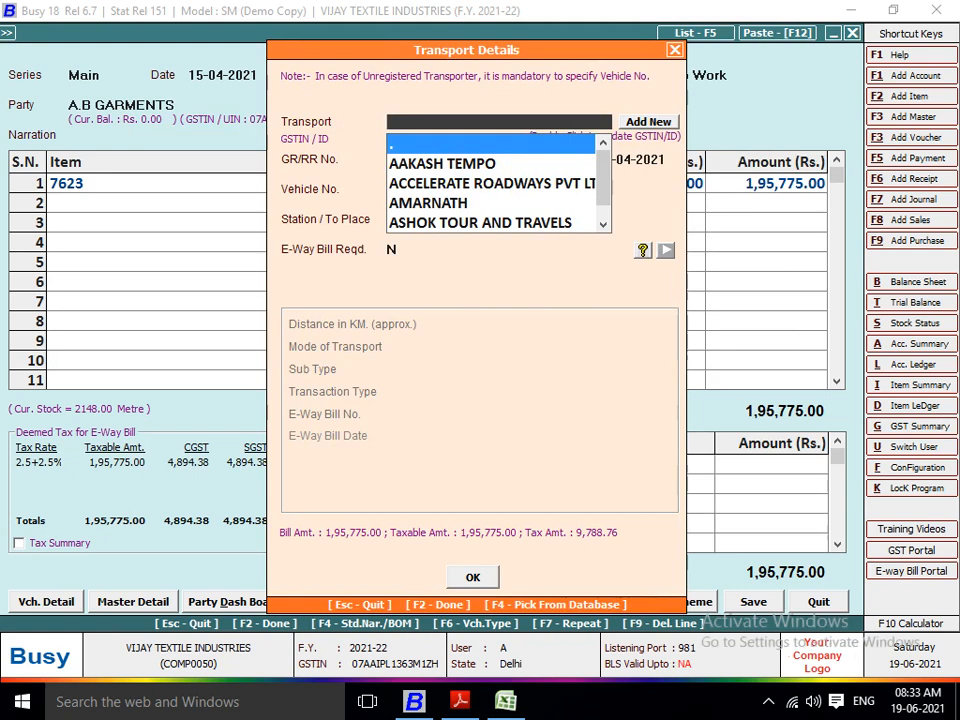
pyautogui.press('F2')
pyautogui.press('Return')
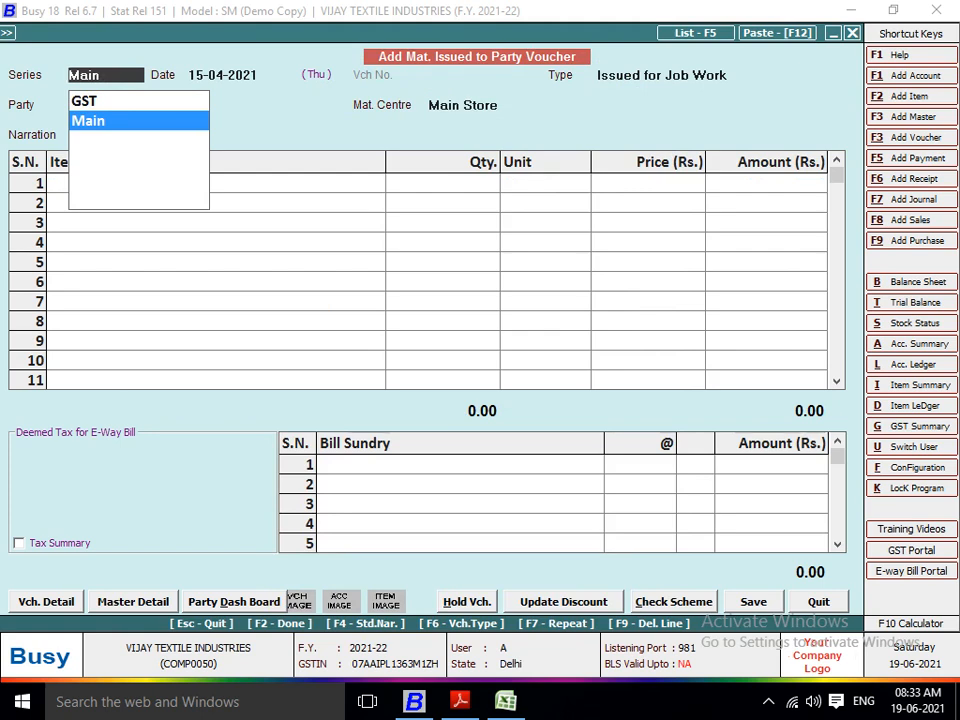
pyautogui.press('Escape')
pyautogui.press('Escape')
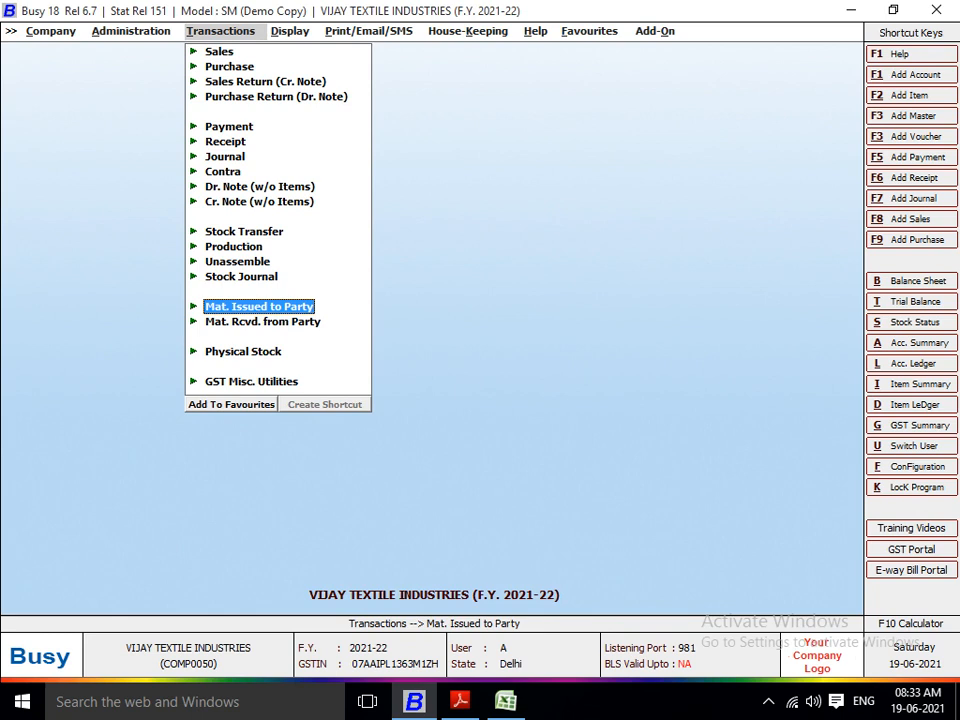
# Step: Add a new Mat. Rcvd. from Party voucher in the Main series dated 21-04-2021
pyautogui.press('Down')
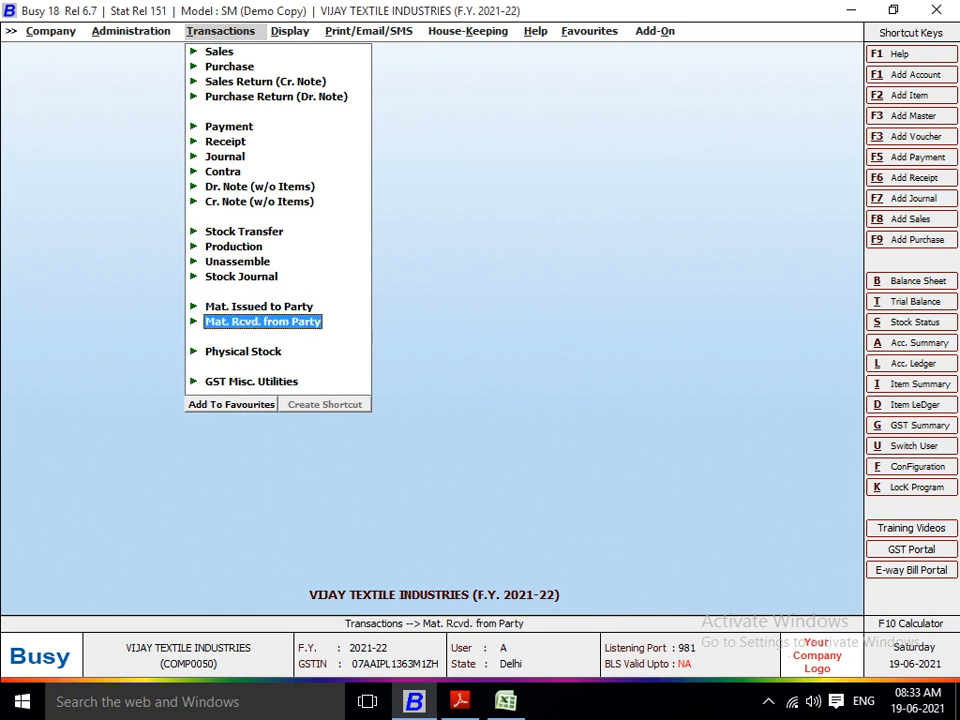
pyautogui.press('Up')
pyautogui.press('Down')
pyautogui.press('Up')
pyautogui.press('Down')
pyautogui.press('Return')
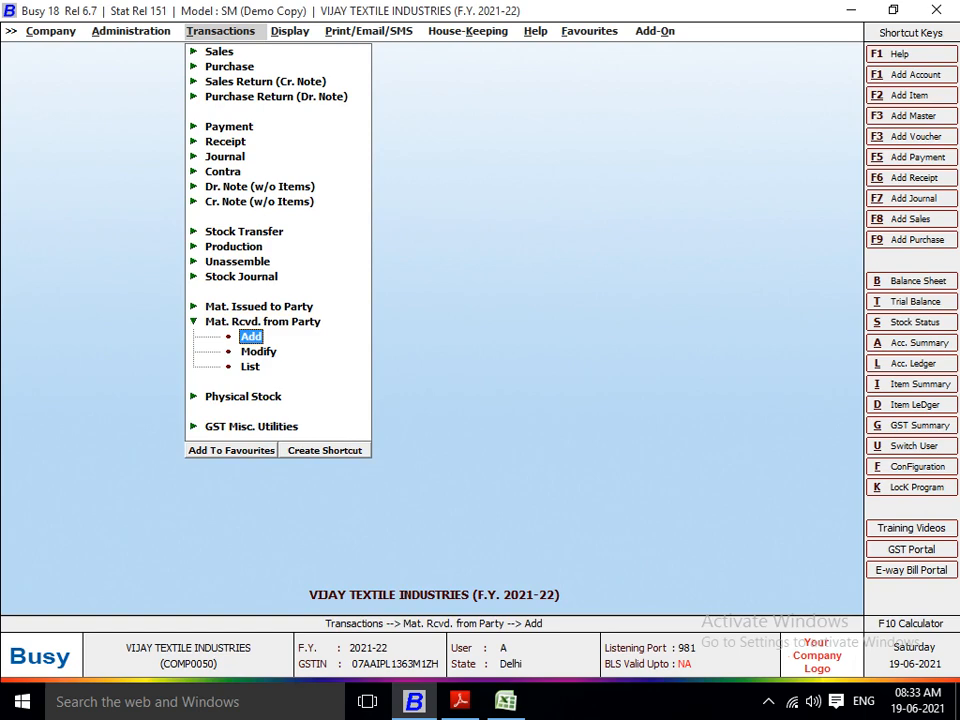
pyautogui.press('Return')
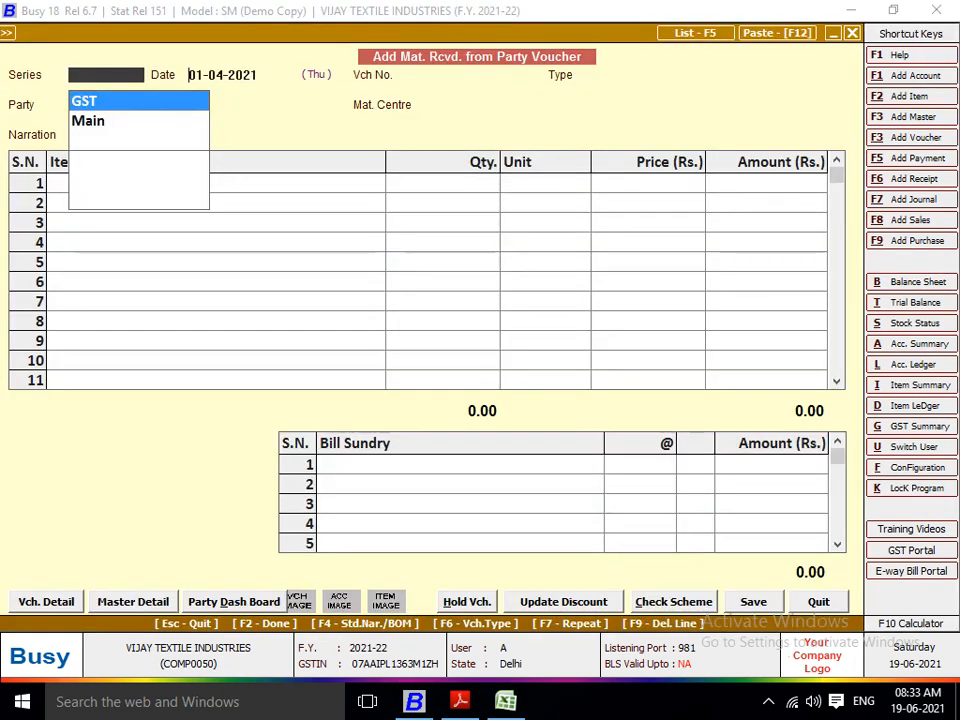
pyautogui.press('Return')
pyautogui.hotkey('shift', 'Tab')
pyautogui.press('Down')
pyautogui.press('Return')
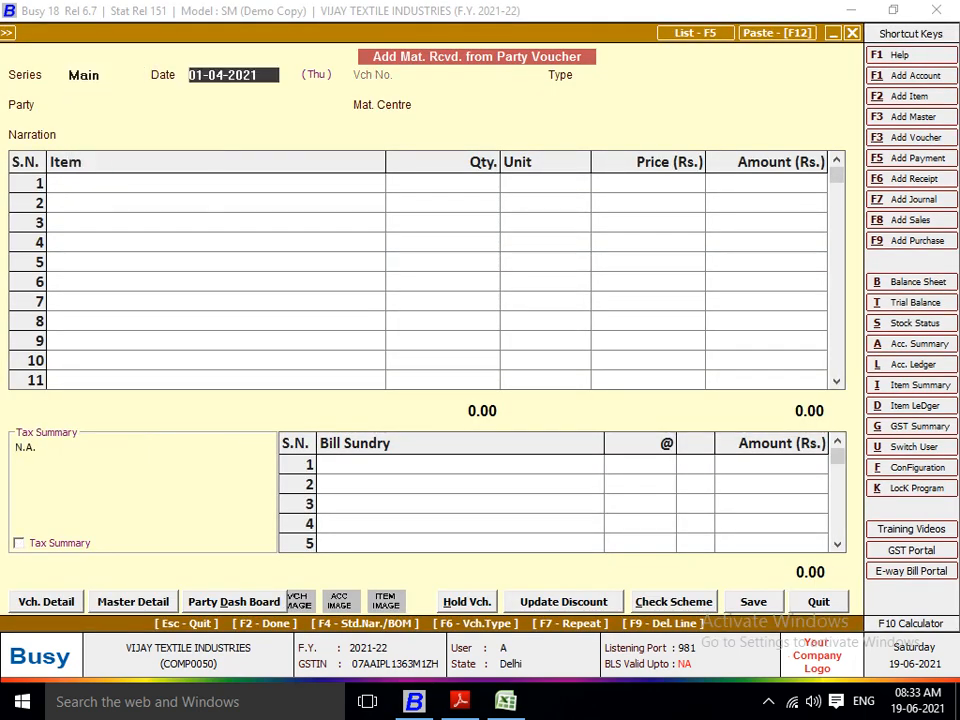
pyautogui.write('21')
pyautogui.press('Return')
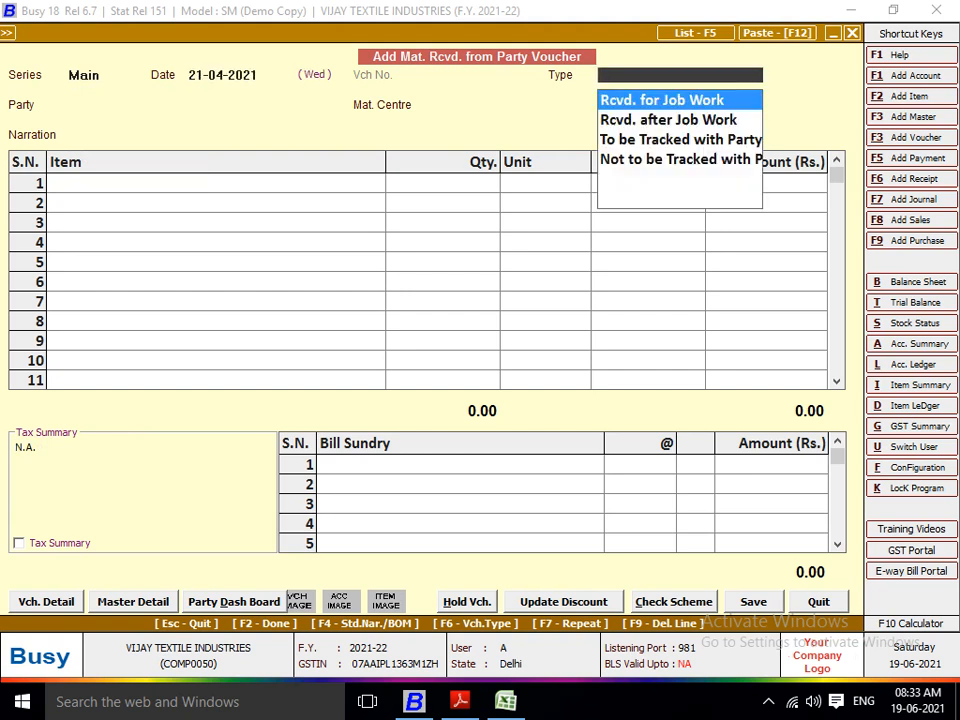
# Step: Set the receipt voucher type to Rcvd. after Job Work
pyautogui.press('Down')
pyautogui.press('Up')
pyautogui.press('Down')
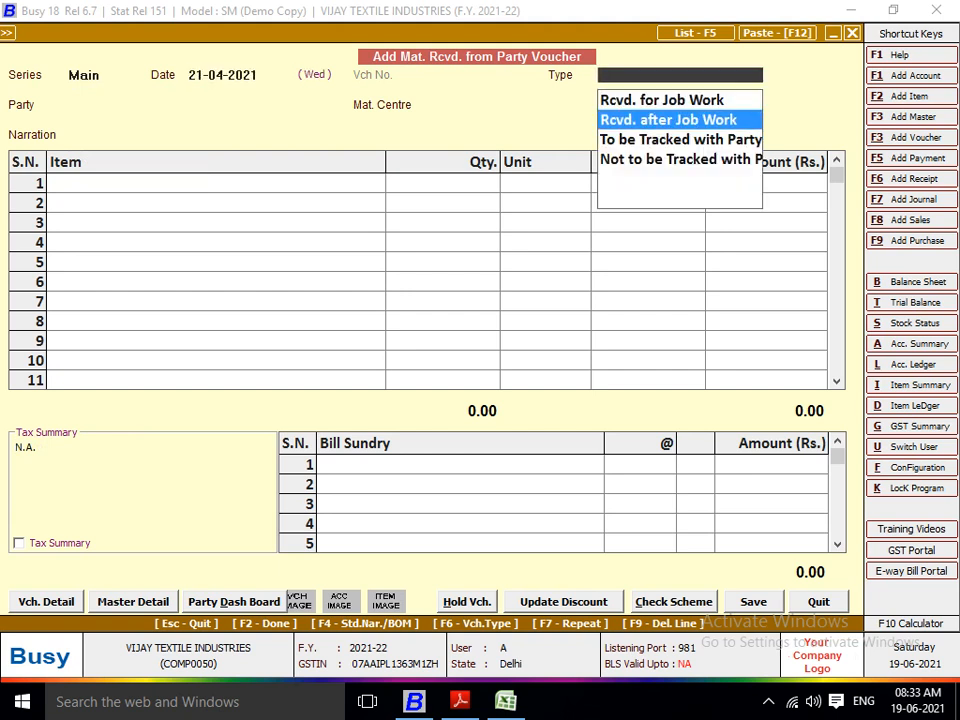
pyautogui.press('Up')
pyautogui.press('Down')
pyautogui.press('Return')
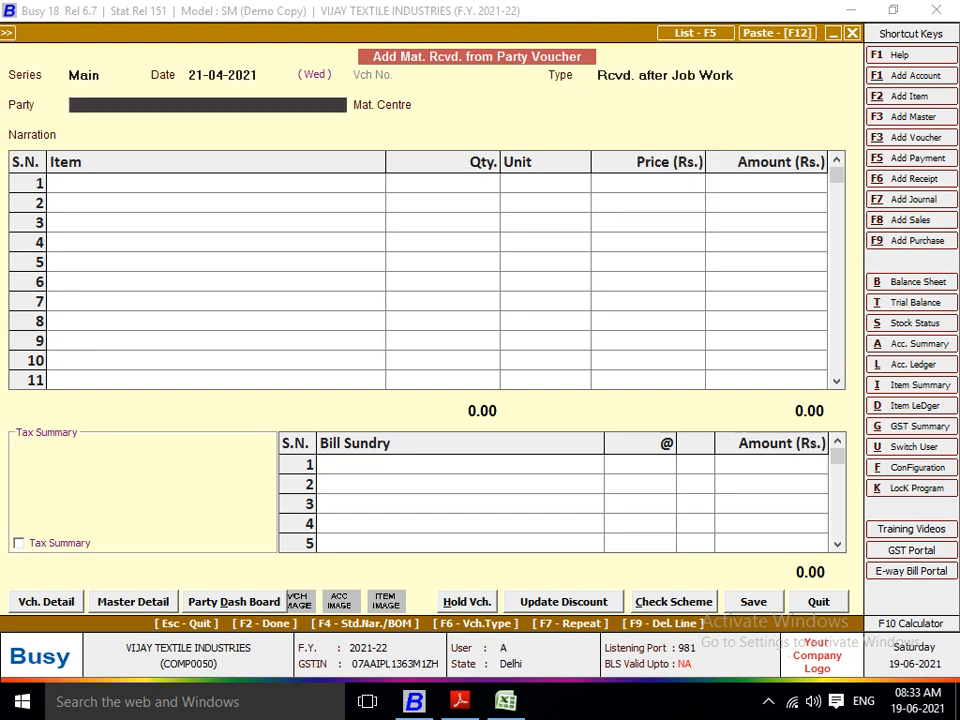
# Step: Choose A.B GARMENTS as the party and Main Store as the material centre for the receipt voucher
pyautogui.write('AB')
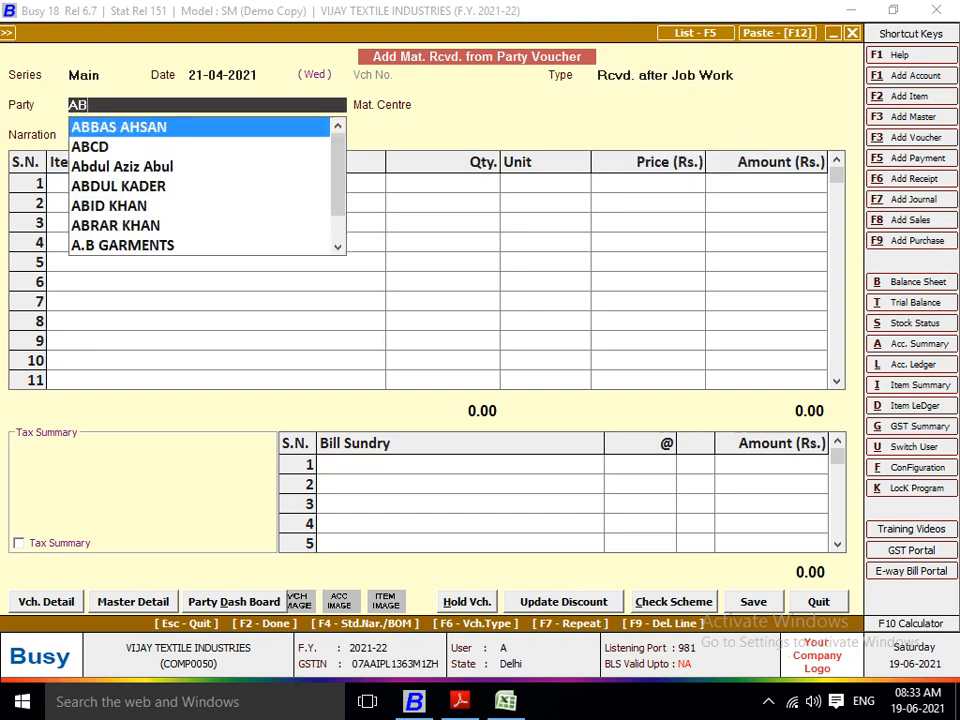
pyautogui.press('BackSpace')
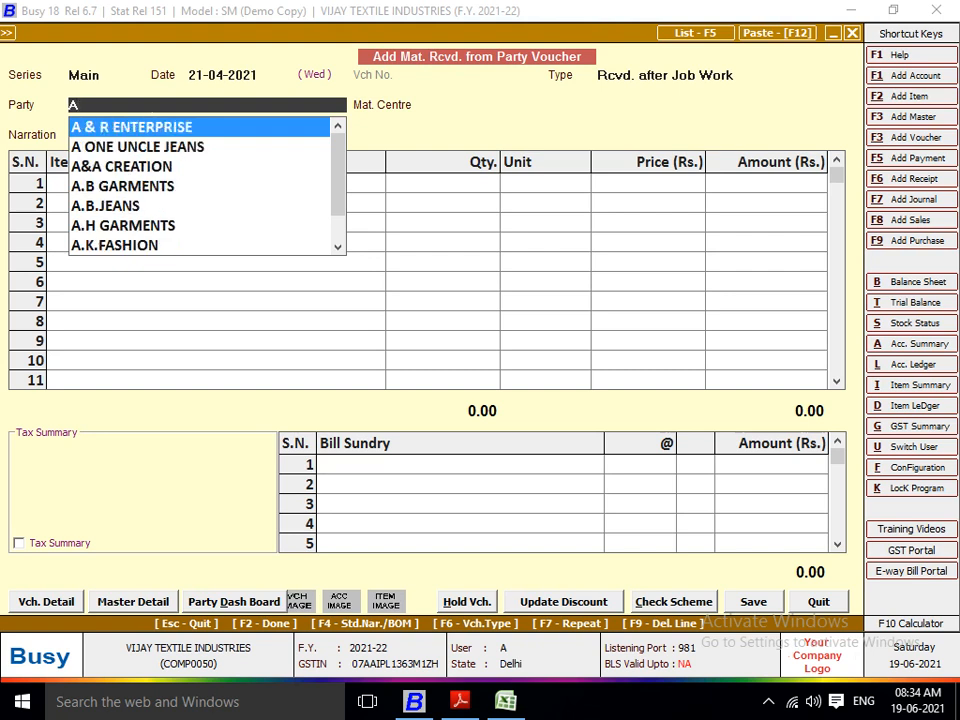
pyautogui.press('Down')
pyautogui.press('Down')
pyautogui.press('Down')
pyautogui.press('Return')
pyautogui.press('Return')
pyautogui.press('Return')
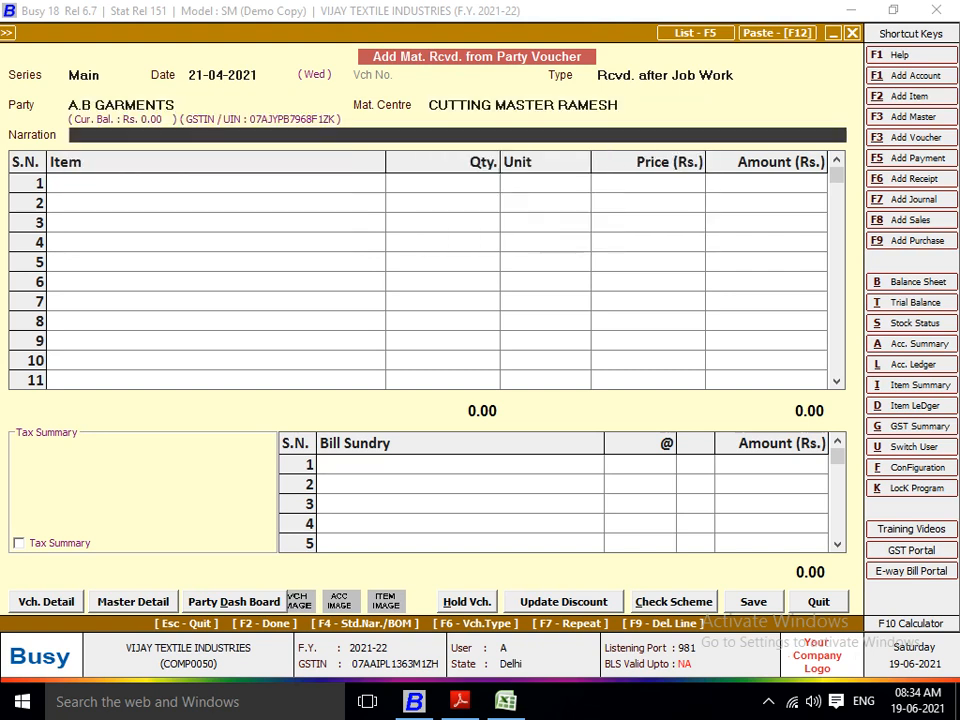
pyautogui.press('Up')
pyautogui.write('MA')
pyautogui.press('Return')
pyautogui.press('Return')
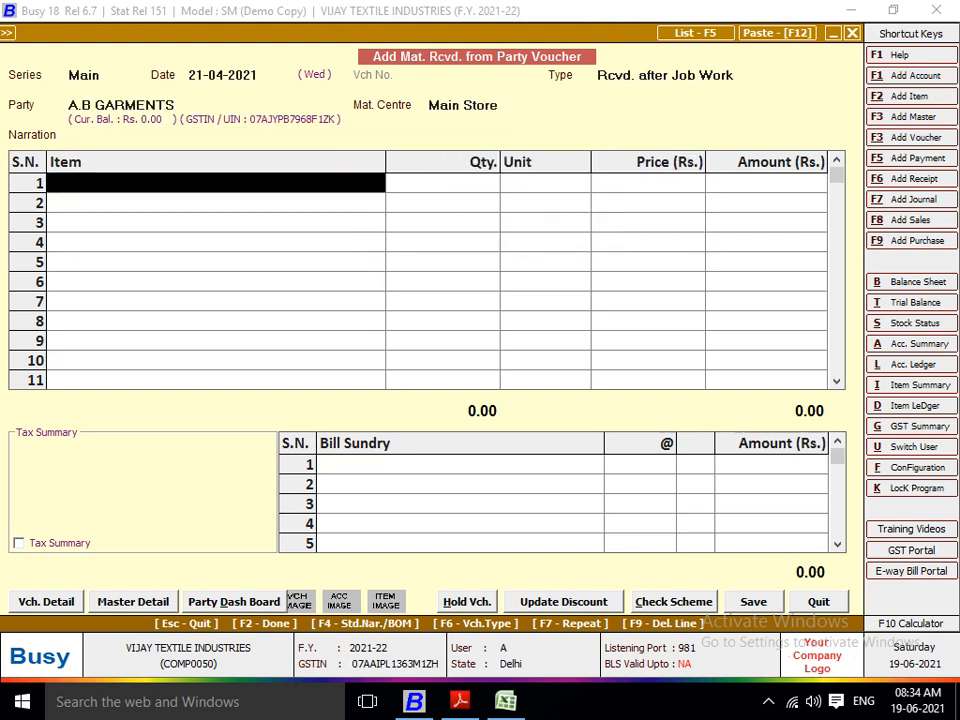
# Step: Create an item master named BLACK JEANS 85236 in the FINISH GOODS group with unit Pcs
pyautogui.hotkey('alt', 'F2')
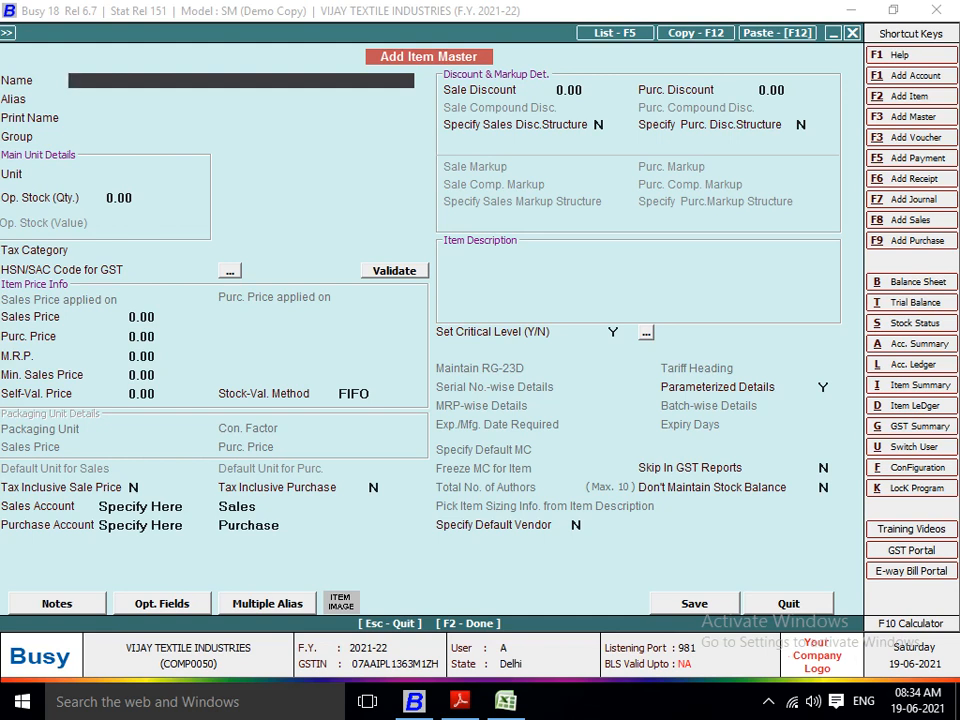
pyautogui.write('BLACK JEANS 85236')
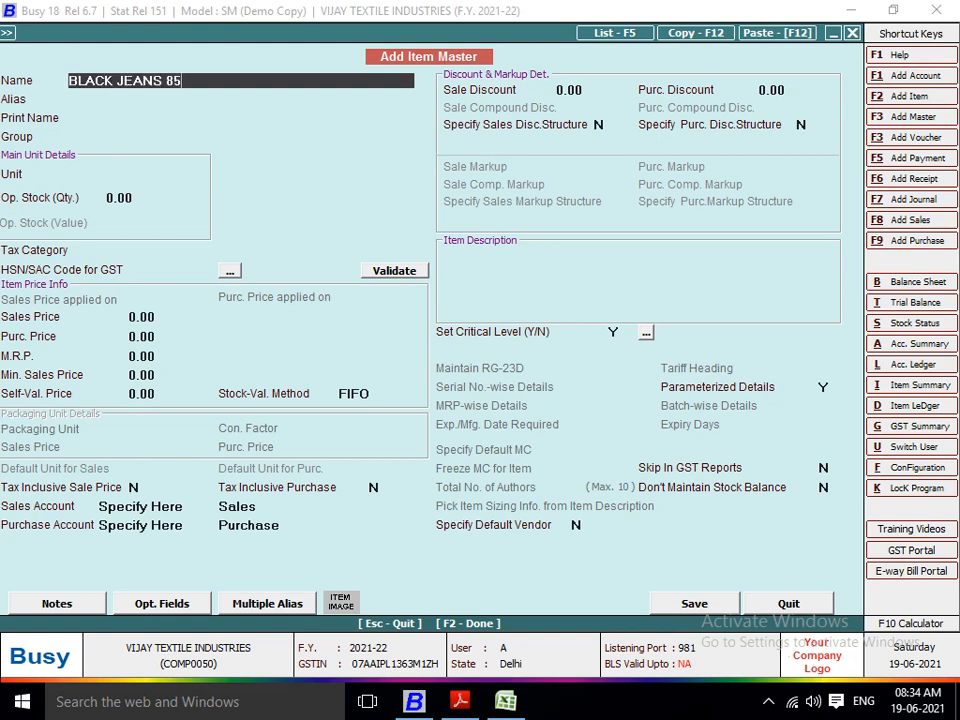
pyautogui.press('Return')
pyautogui.press('Return')
pyautogui.press('Return')
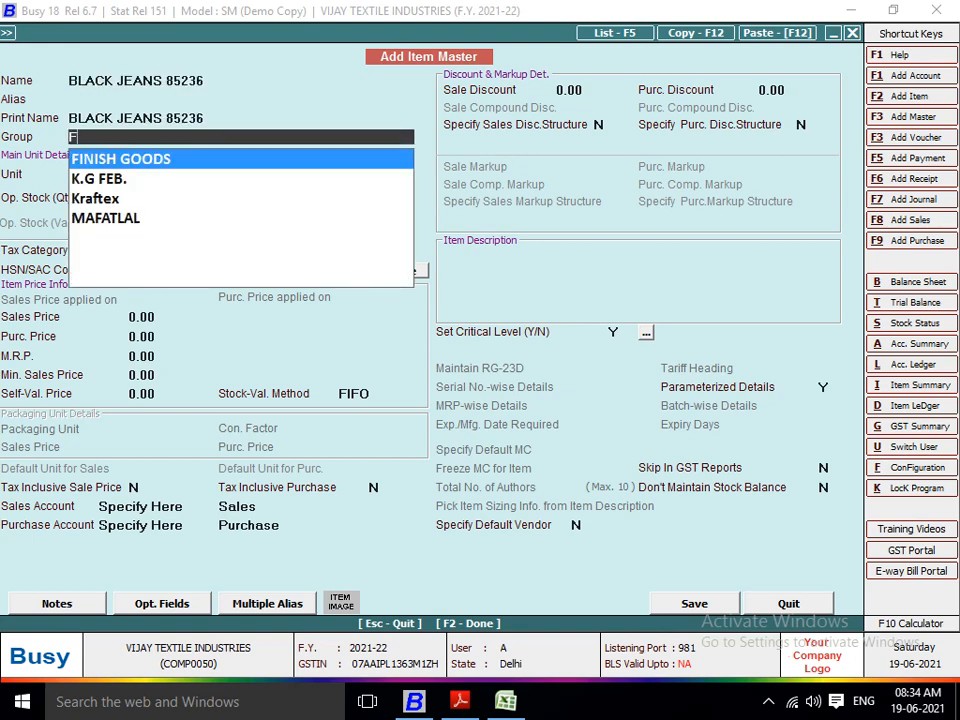
pyautogui.press('Return')
pyautogui.write('Pc')
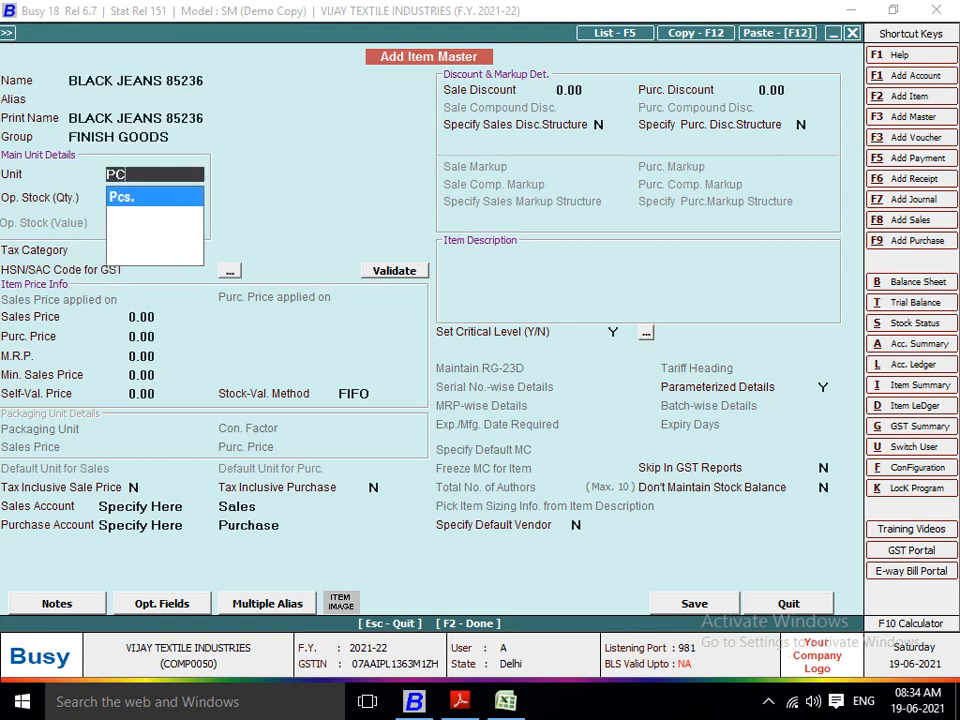
pyautogui.press('Return')
# Step: Set the new item's tax category to 5% and HSN code to 58236, and save it into the voucher
pyautogui.press('Return')
pyautogui.press('Return')
pyautogui.press('Return')
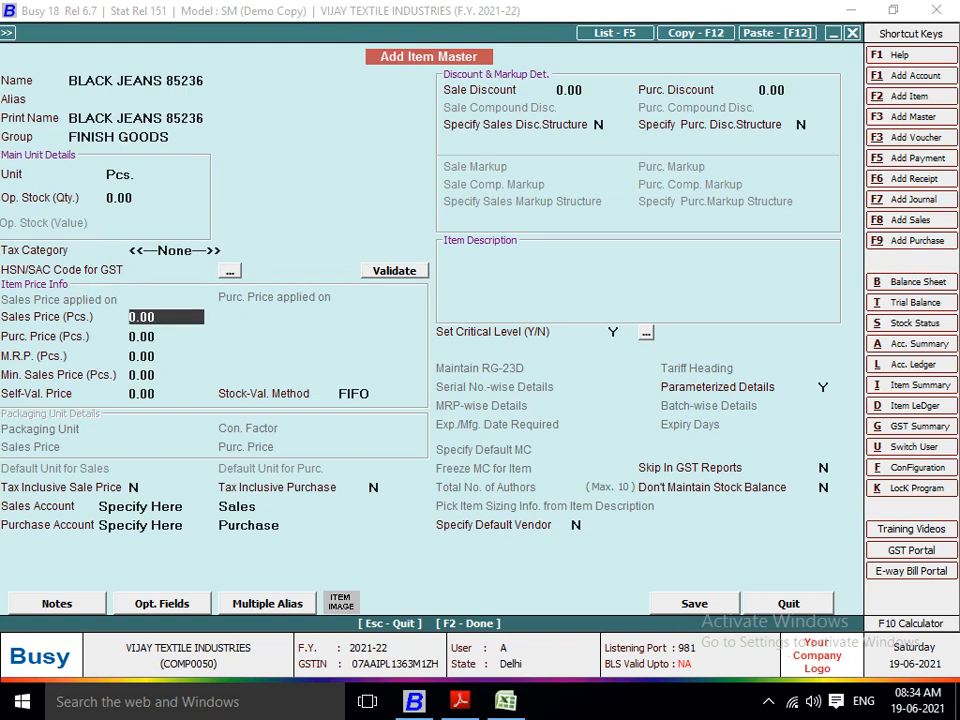
pyautogui.press('Up')
pyautogui.press('Up')
pyautogui.write('5')
pyautogui.press('Return')
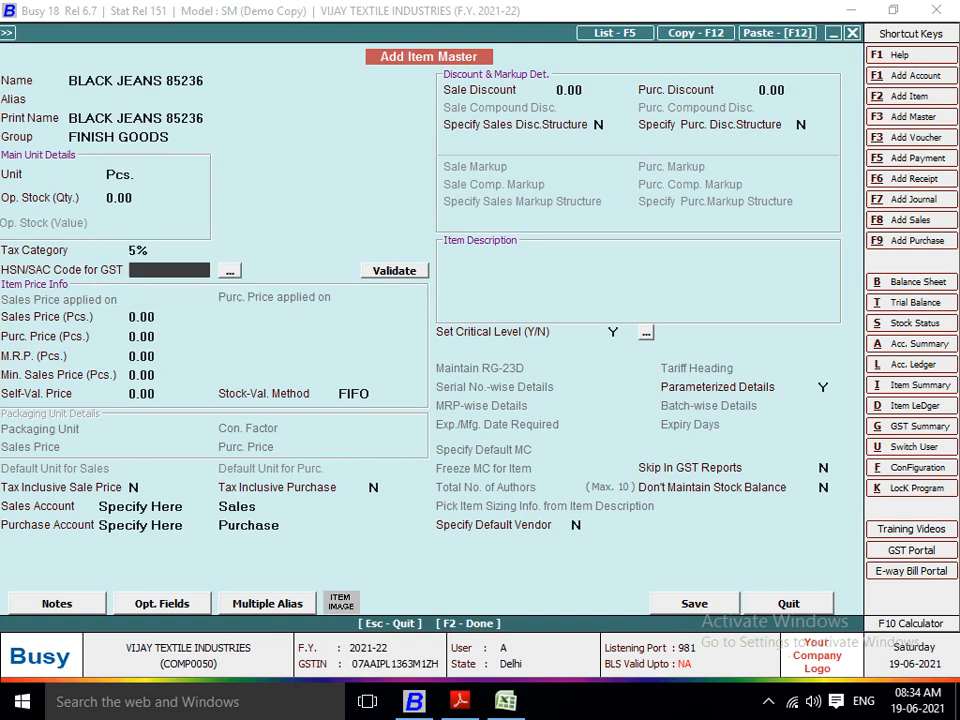
pyautogui.write('58236')
pyautogui.press('Return')
pyautogui.press('Return')
pyautogui.press('Return')
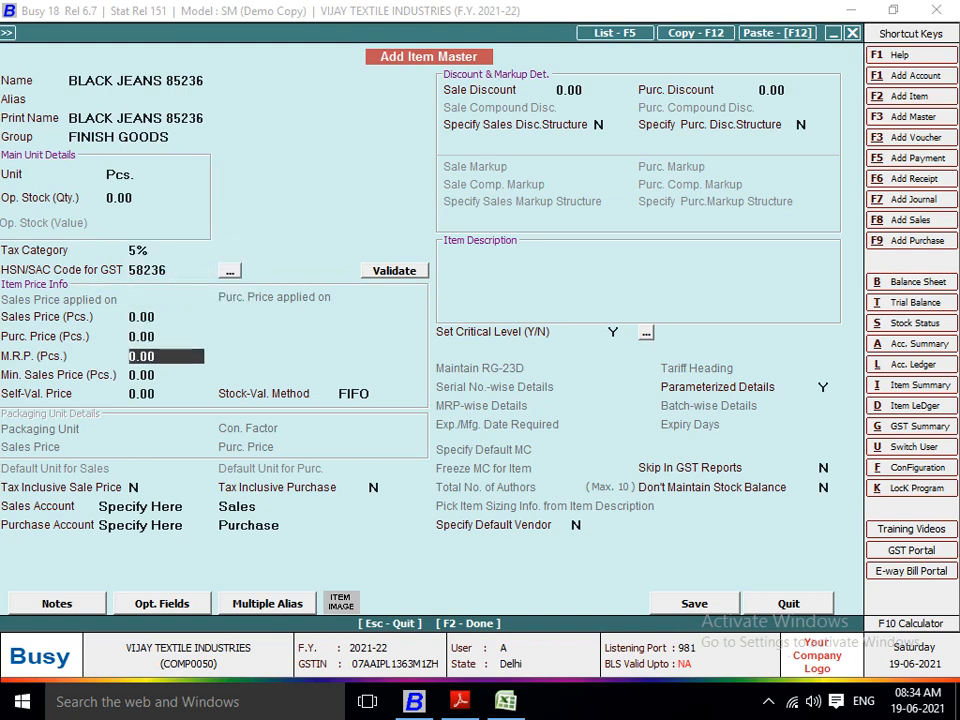
pyautogui.press('F2')
pyautogui.press('Return')
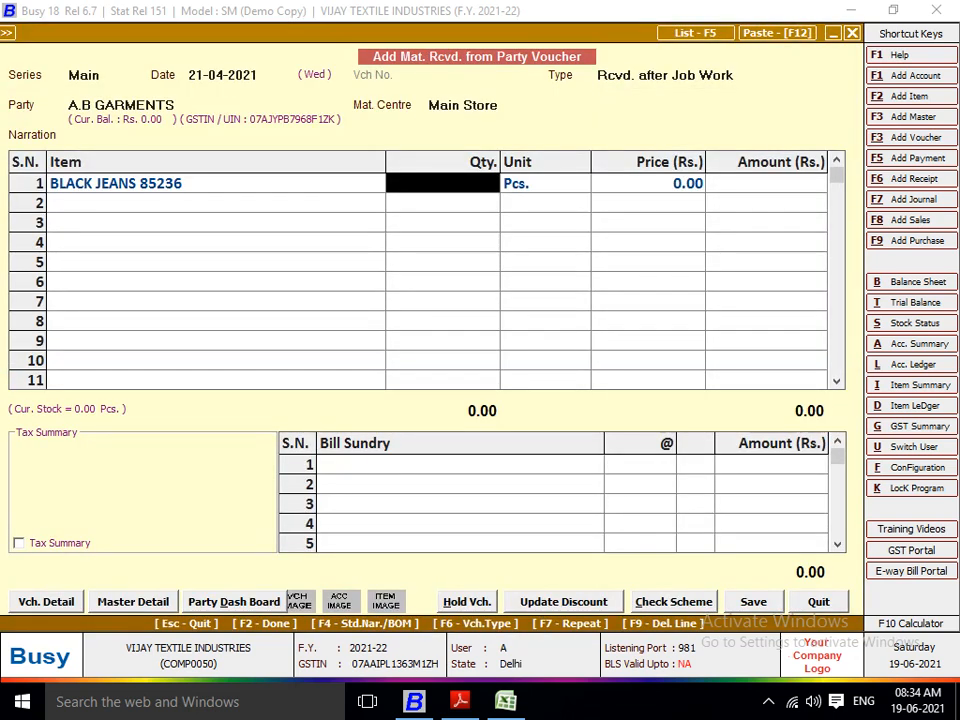
# Step: Set the received quantity of BLACK JEANS 85236 to 500 Pcs. and open its size-wise stock details
pyautogui.write('500')
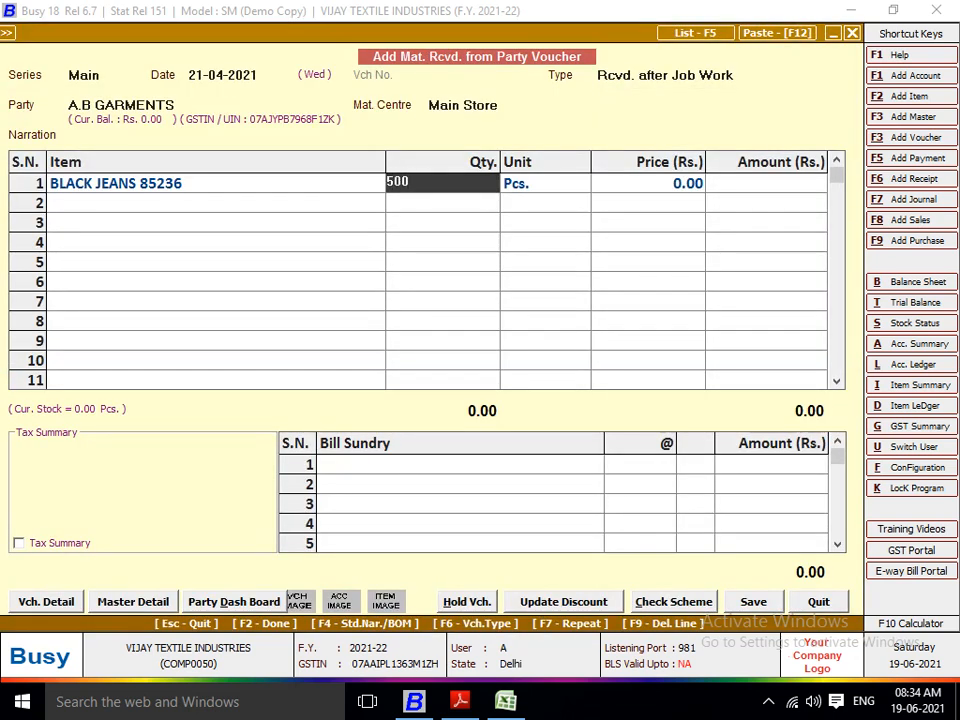
pyautogui.press('Return')
pyautogui.press('Return')
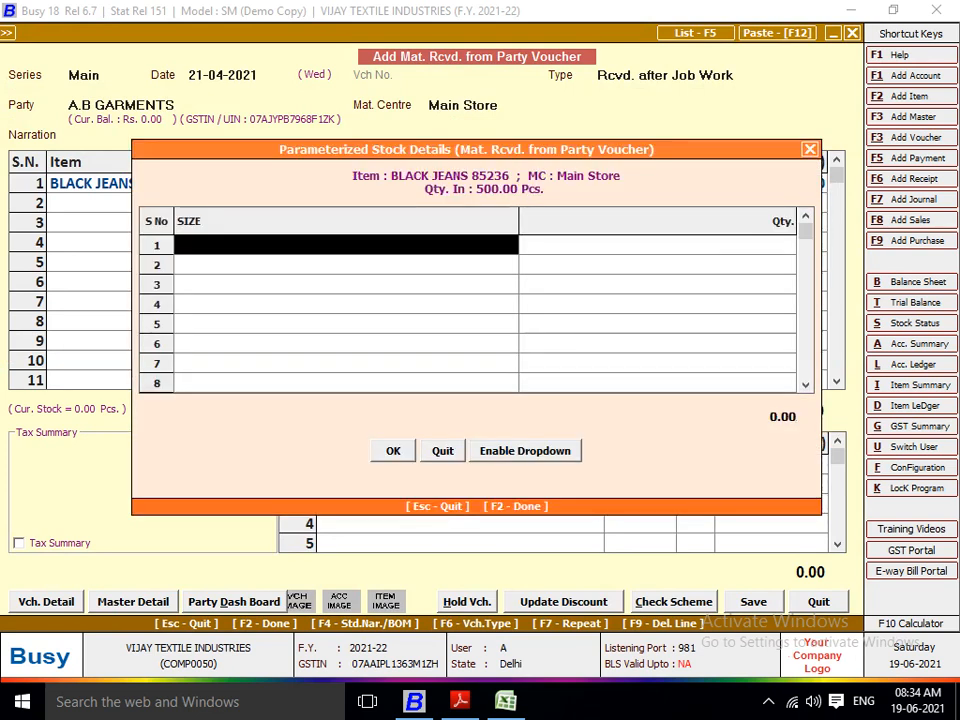
# Step: Enter 100 Pcs. each for sizes 28, 30 and 32 in the size-wise breakdown
pyautogui.write('28')
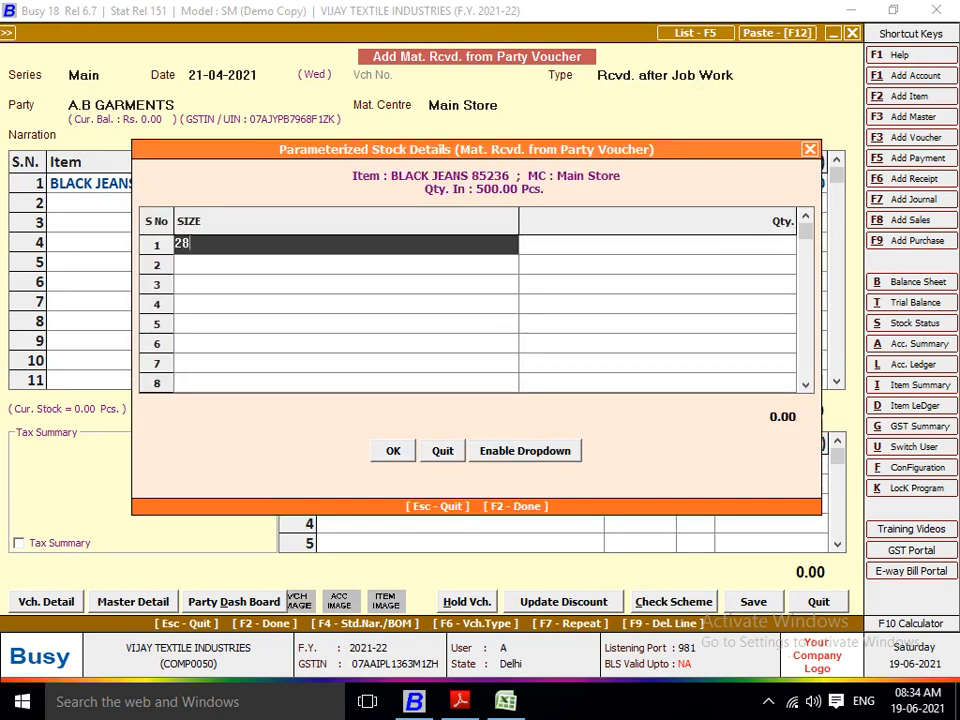
pyautogui.press('Return')
pyautogui.write('100')
pyautogui.press('Return')
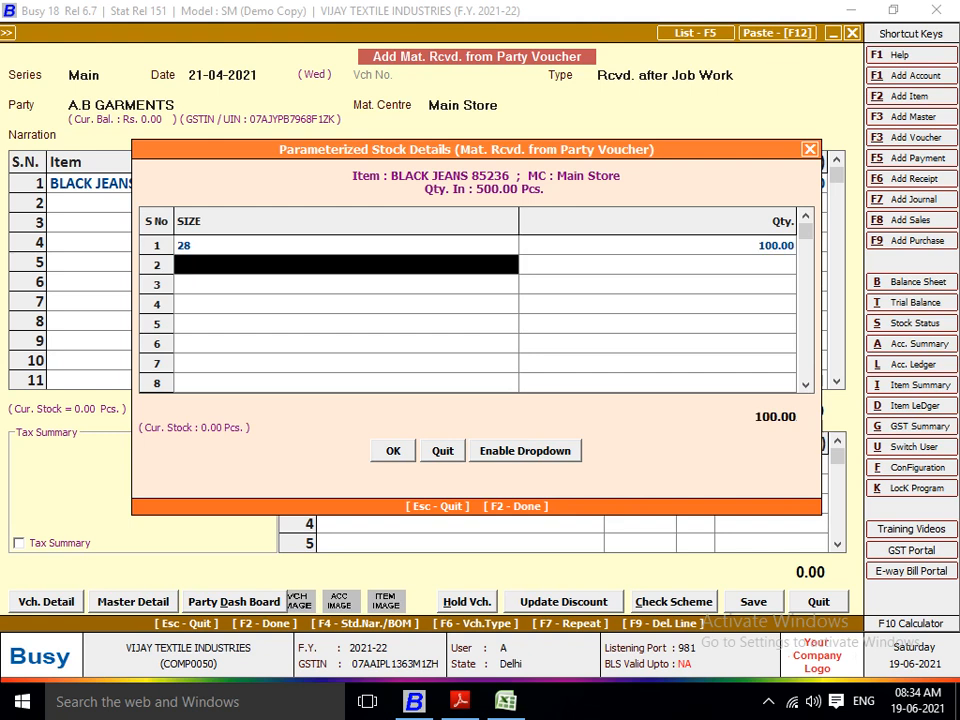
pyautogui.write('30')
pyautogui.press('Return')
pyautogui.write('100')
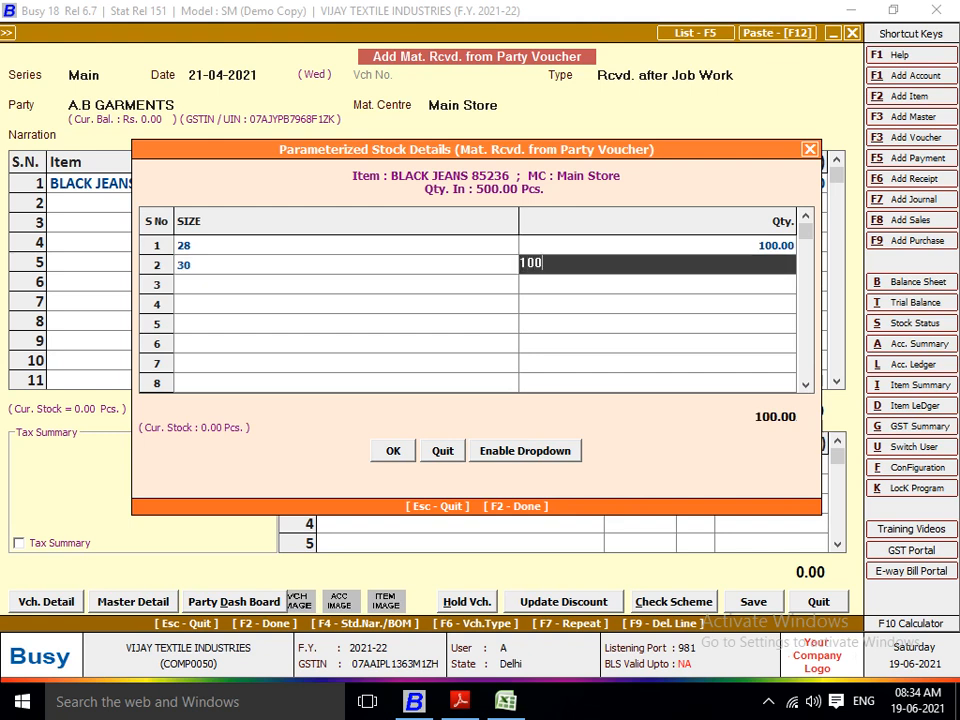
pyautogui.press('Return')
pyautogui.write('32')
pyautogui.press('Return')
pyautogui.write('100')
pyautogui.press('Return')
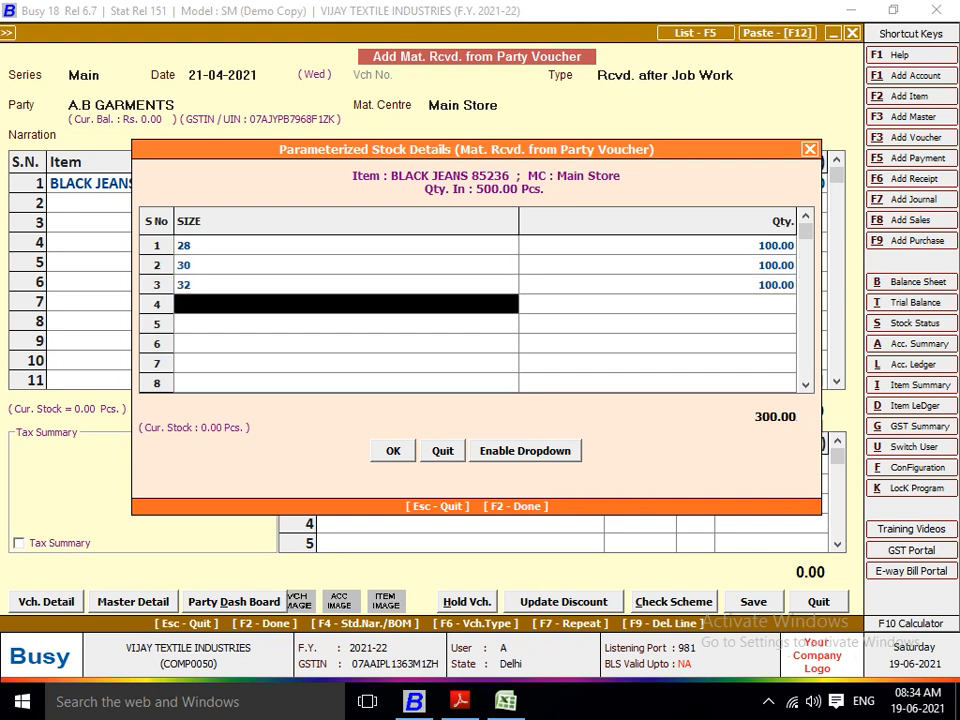
# Step: Complete the size breakdown with 100 Pcs. of size 34 and the remaining pieces in size 36, and confirm it
pyautogui.write('34')
pyautogui.press('Return')
pyautogui.write('100')
pyautogui.press('Return')
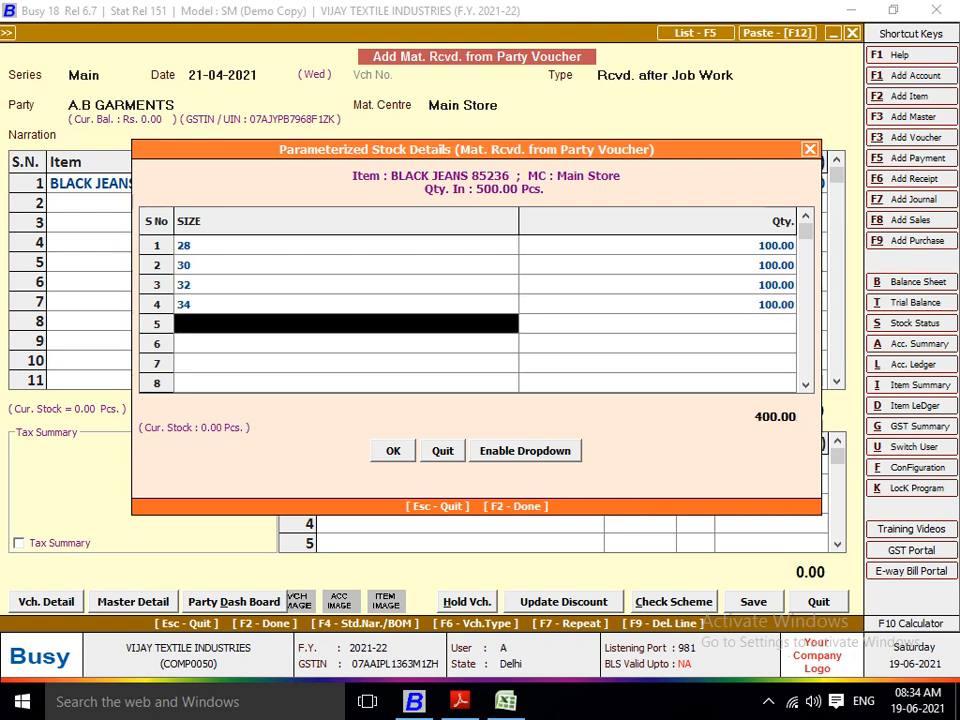
pyautogui.write('36')
pyautogui.press('Return')
pyautogui.press('Return')
pyautogui.press('Return')
pyautogui.press('Return')
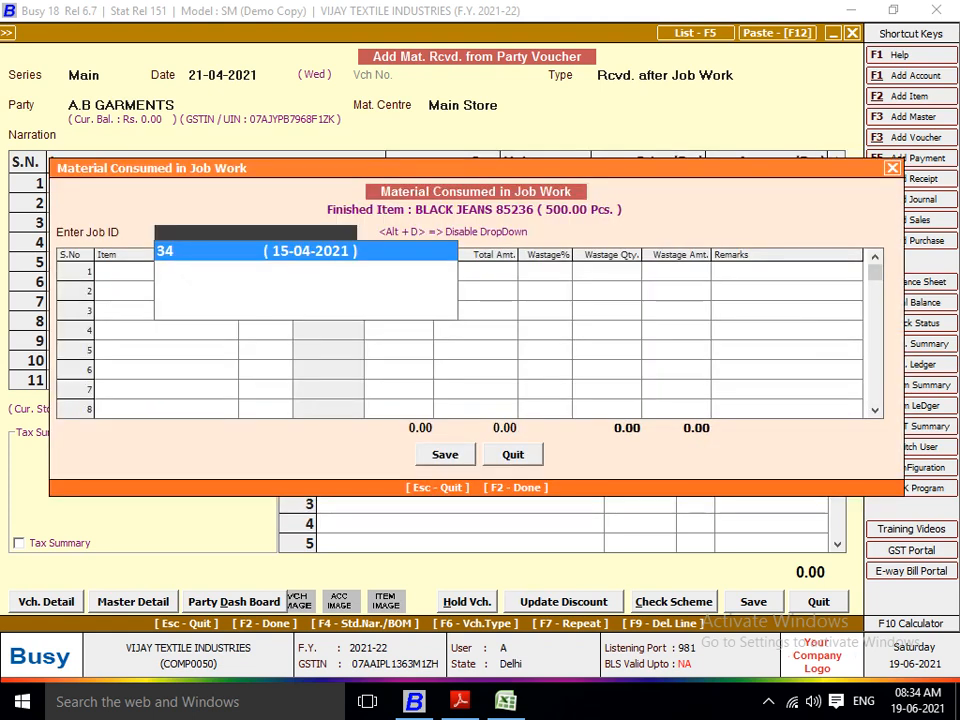
# Step: Select Job ID 34 for the consumed material and accept 955 Metre of item 7623 as the quantity consumed
pyautogui.press('Return')
pyautogui.press('Return')
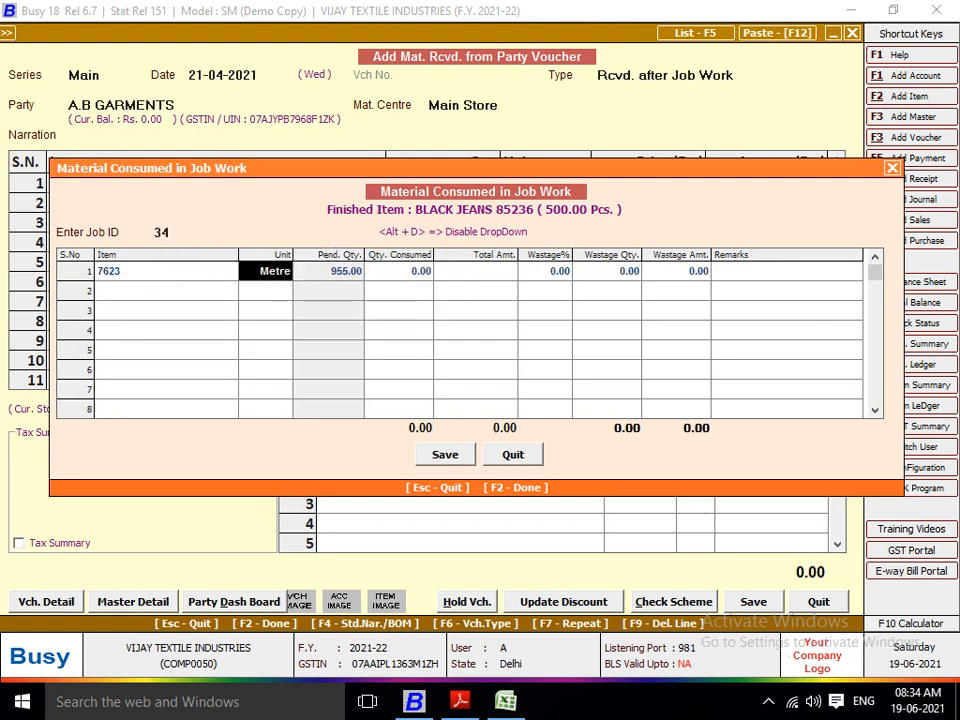
pyautogui.press('Return')
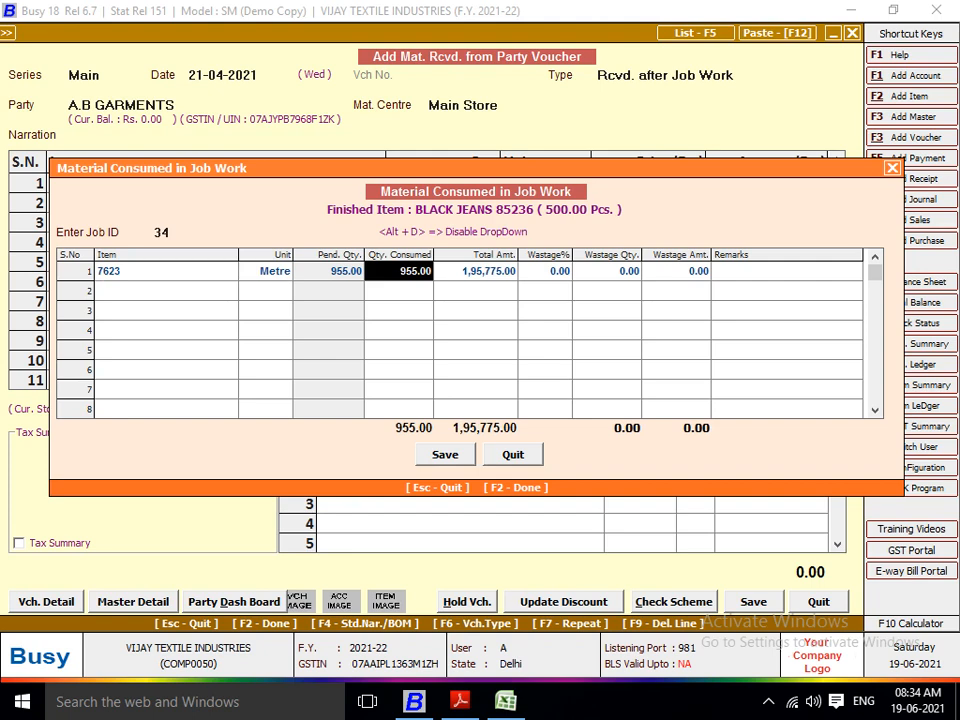
pyautogui.press('Return')
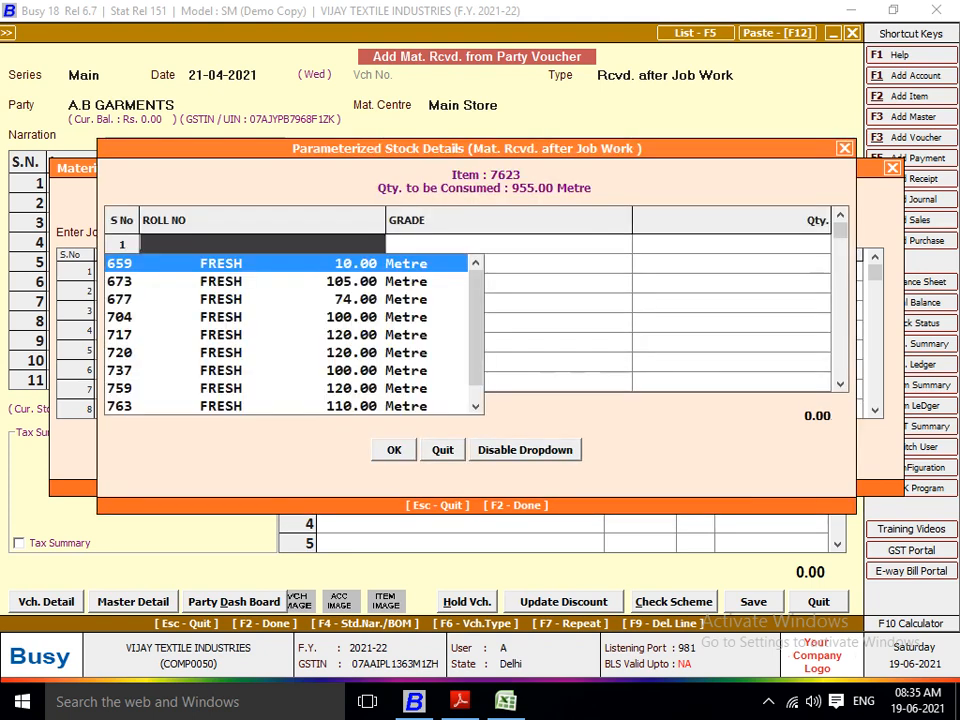
# Step: Allocate the full available quantities of FRESH rolls 659, 673, 677, 704 and 717 to the consumption of item 7623
pyautogui.press('Return')
pyautogui.press('Return')
pyautogui.press('Return')
pyautogui.press('Return')
pyautogui.press('Return')
pyautogui.press('Return')
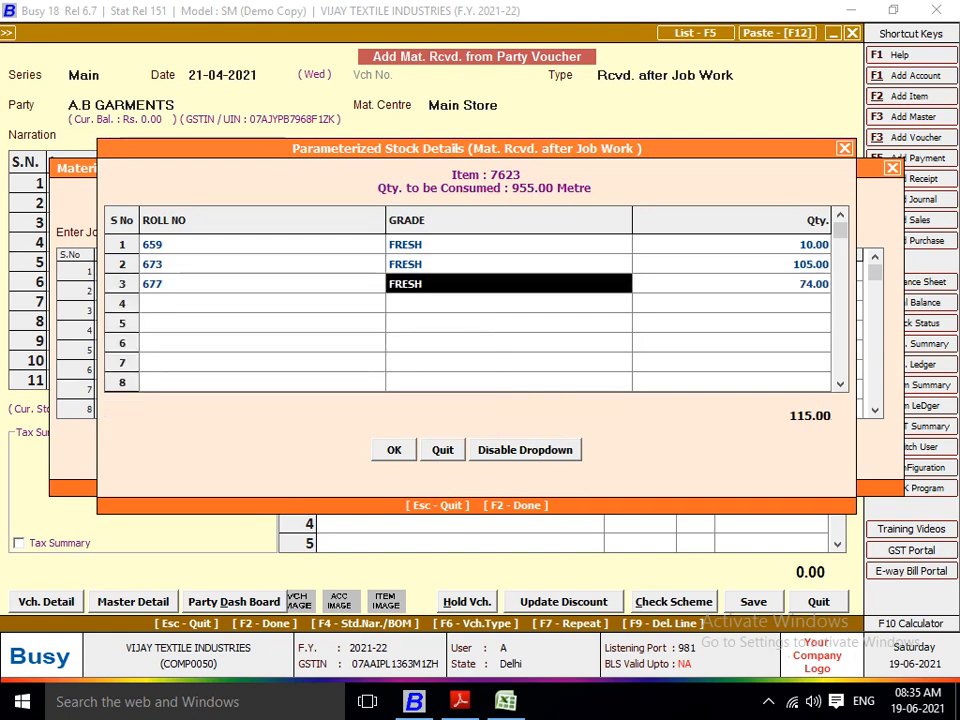
pyautogui.press('Return')
pyautogui.press('Return')
pyautogui.press('Return')
pyautogui.press('Return')
pyautogui.press('Return')
pyautogui.press('Return')
pyautogui.press('Return')
pyautogui.press('Return')
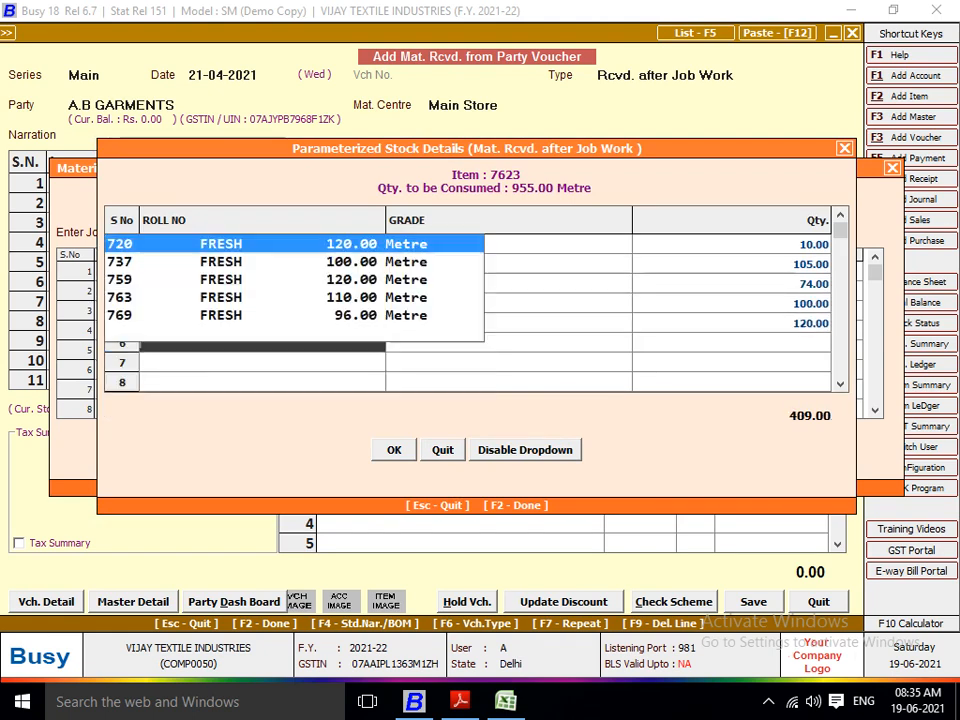
# Step: Allocate rolls 720 (120 Metre) and 737 (100 Metre), and save the roll details despite the unallocated balance
pyautogui.press('Return')
pyautogui.press('Return')
pyautogui.press('Return')
pyautogui.press('Return')
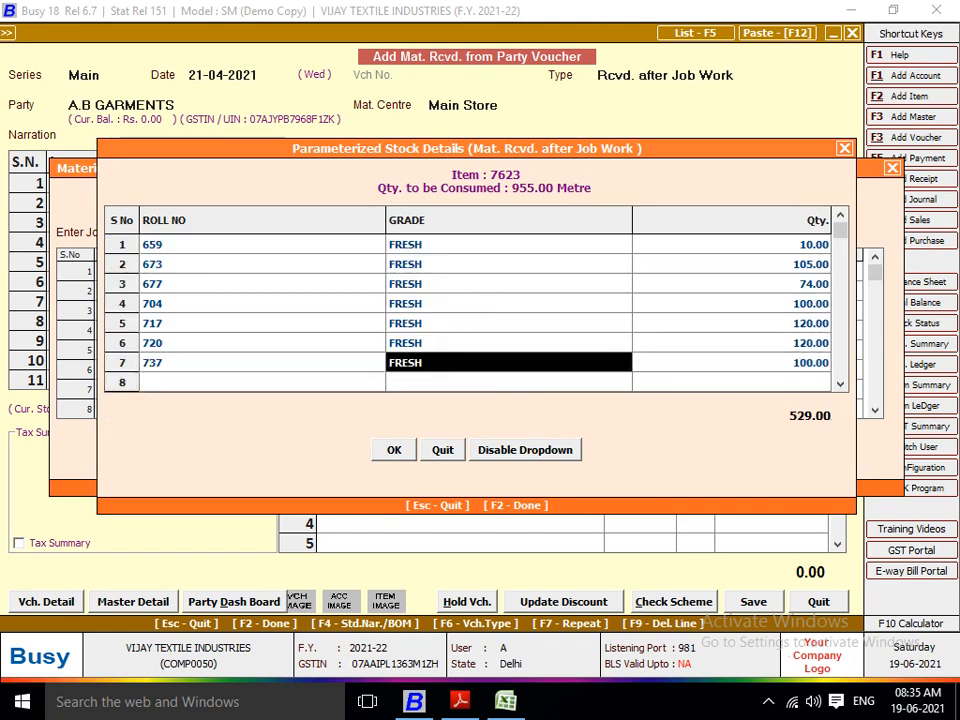
pyautogui.press('Return')
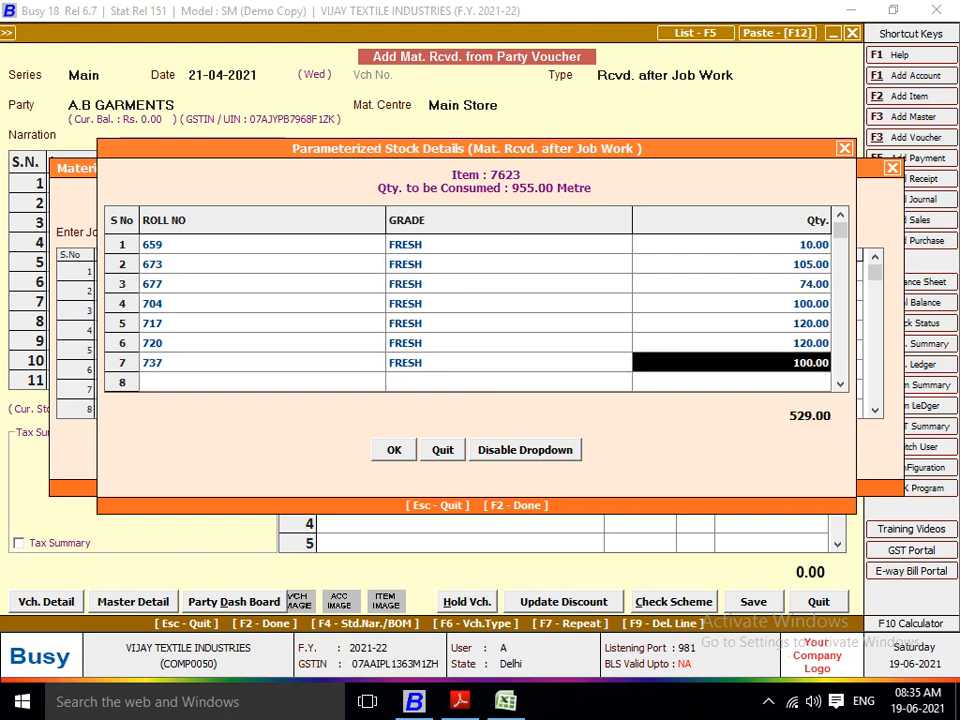
pyautogui.press('F2')
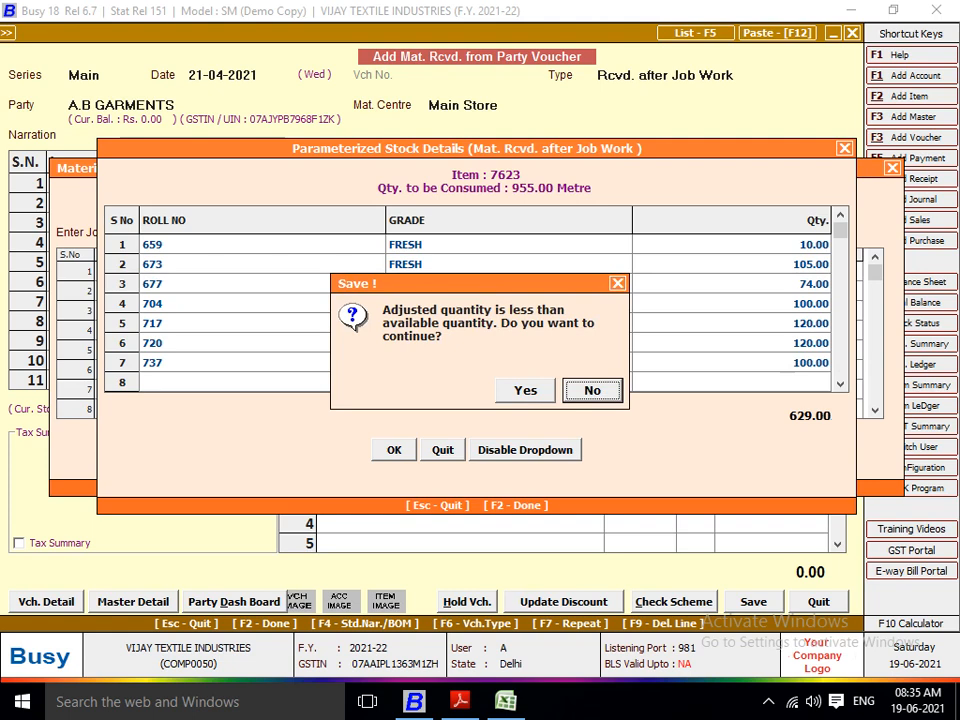
pyautogui.press('Left')
pyautogui.press('Return')
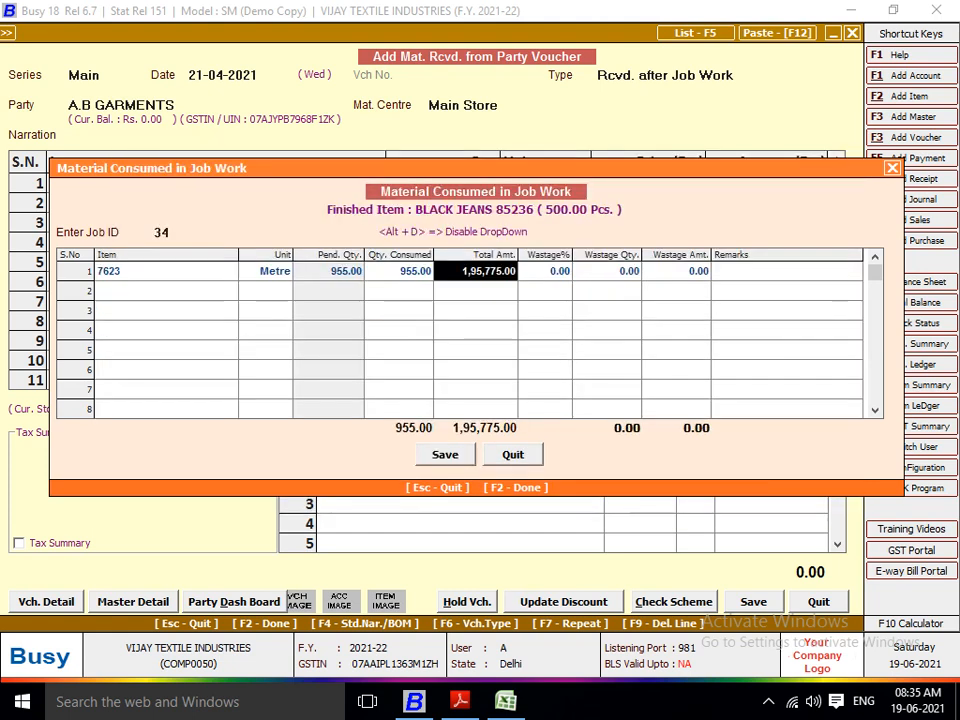
# Step: Leave wastage at zero and remarks blank for item 7623, and save the material consumed in job work
pyautogui.press('Return')
pyautogui.press('Return')
pyautogui.press('Return')
pyautogui.press('Return')
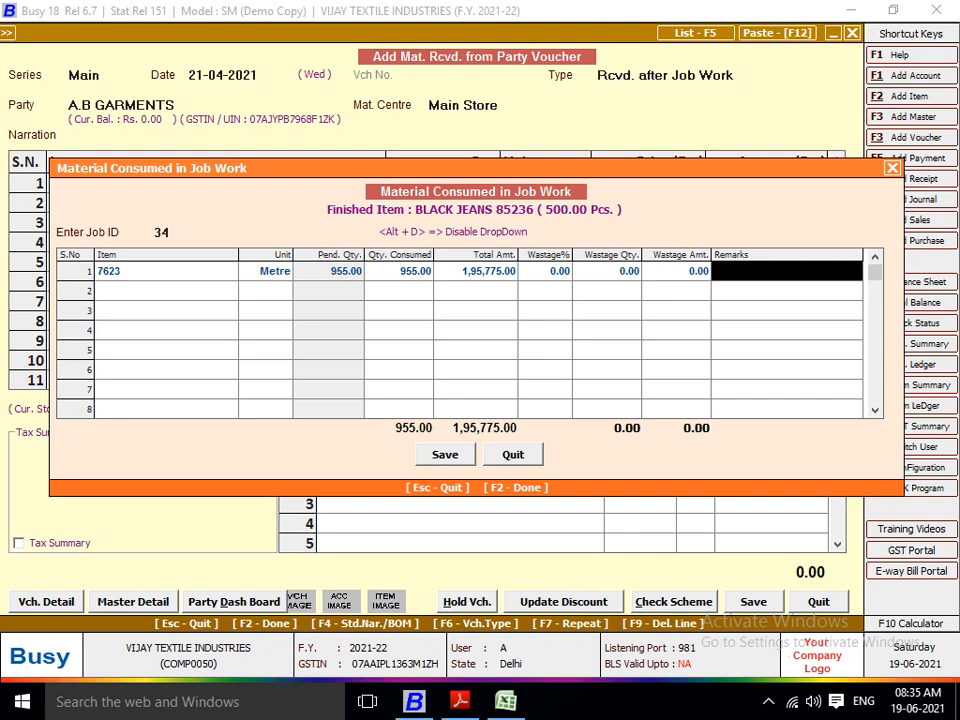
pyautogui.press('F2')
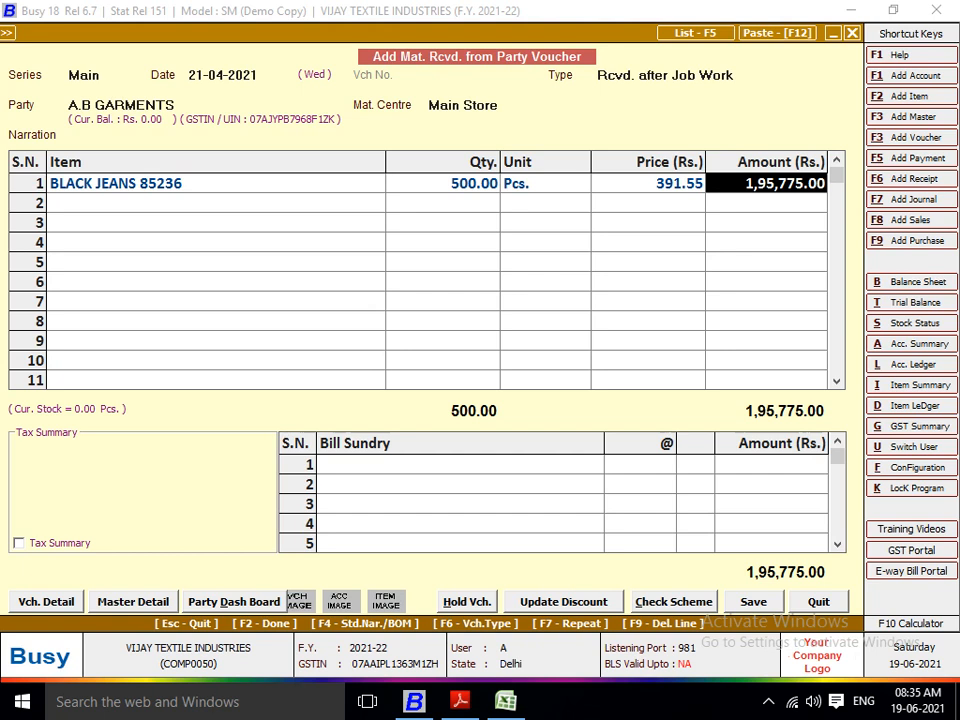
# Step: Choose the JOB WORK A/C bill sundry for the voucher and check the accounting settings in its master
pyautogui.press('Tab')
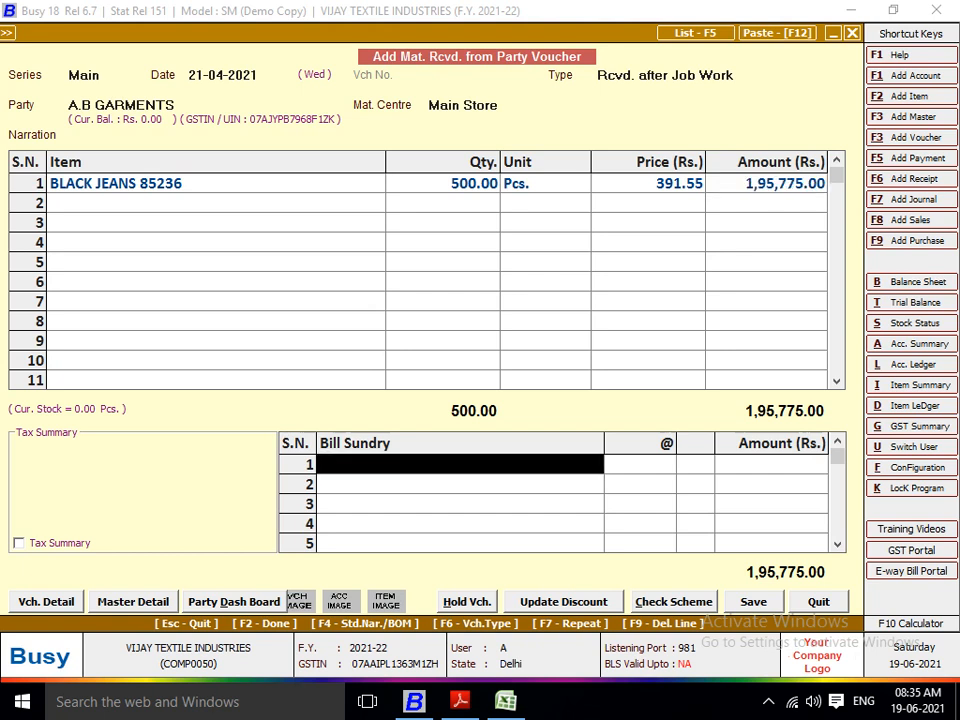
pyautogui.write('JOB')
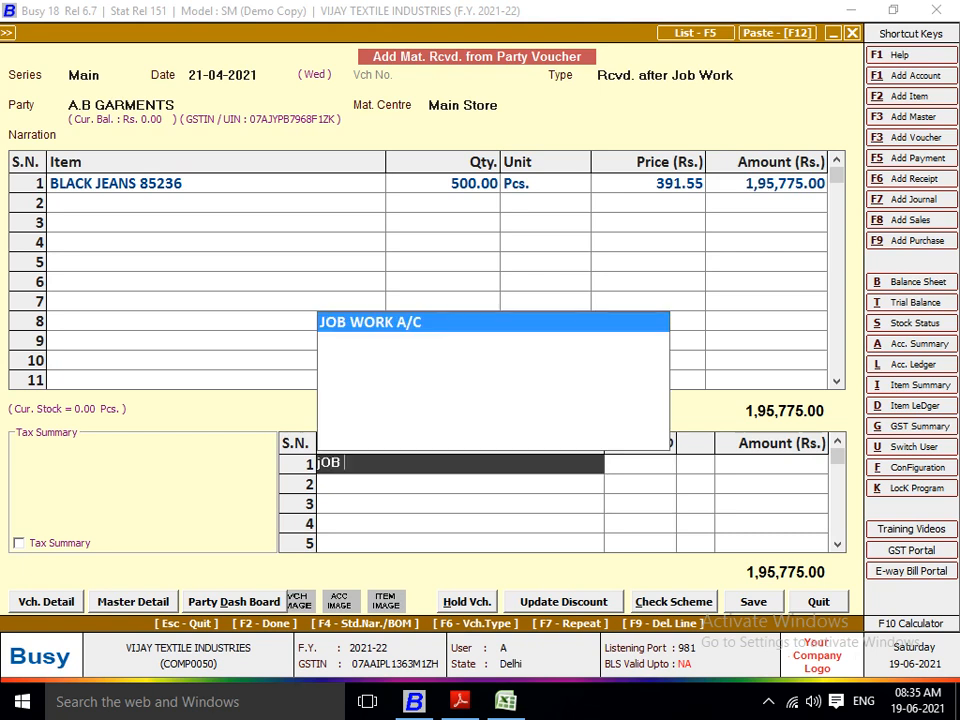
pyautogui.press('Return')
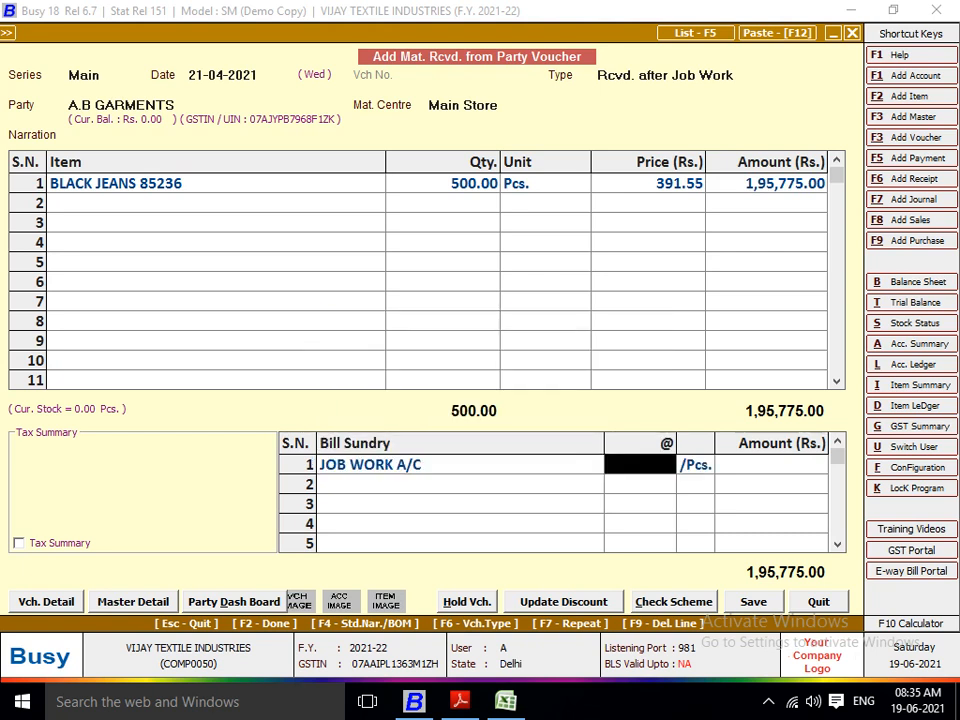
pyautogui.press('Left')
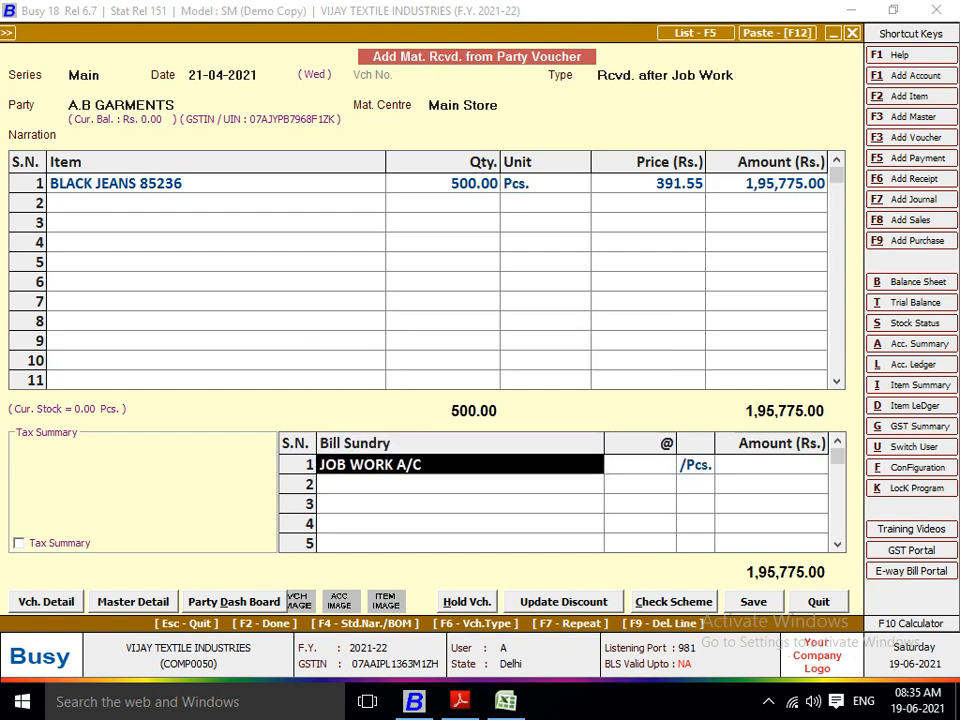
pyautogui.hotkey('alt', 'm')
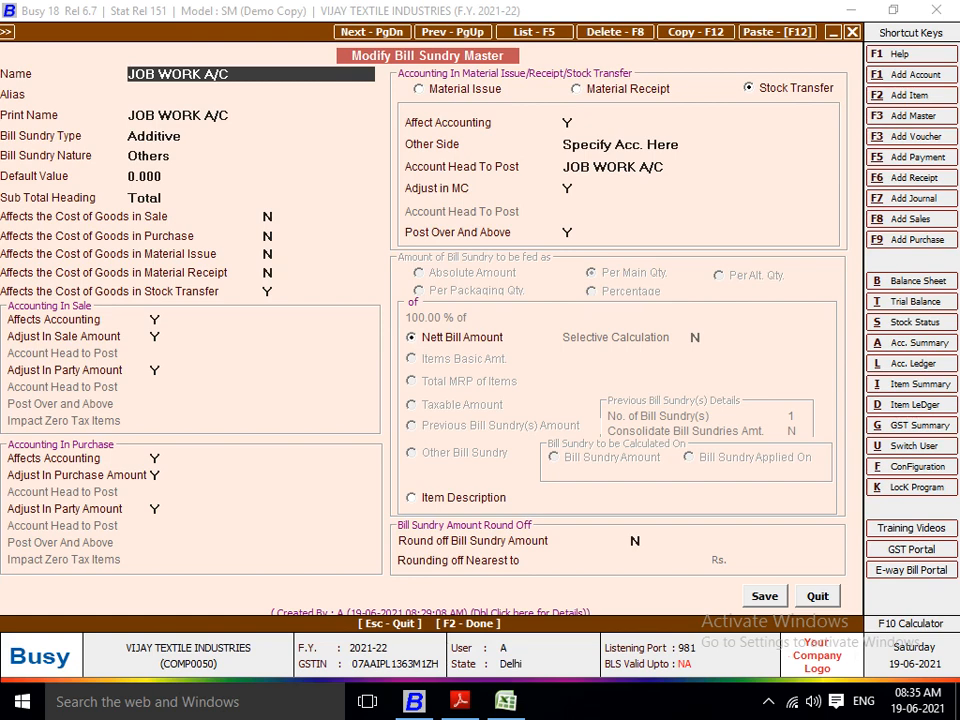
pyautogui.press('Escape')
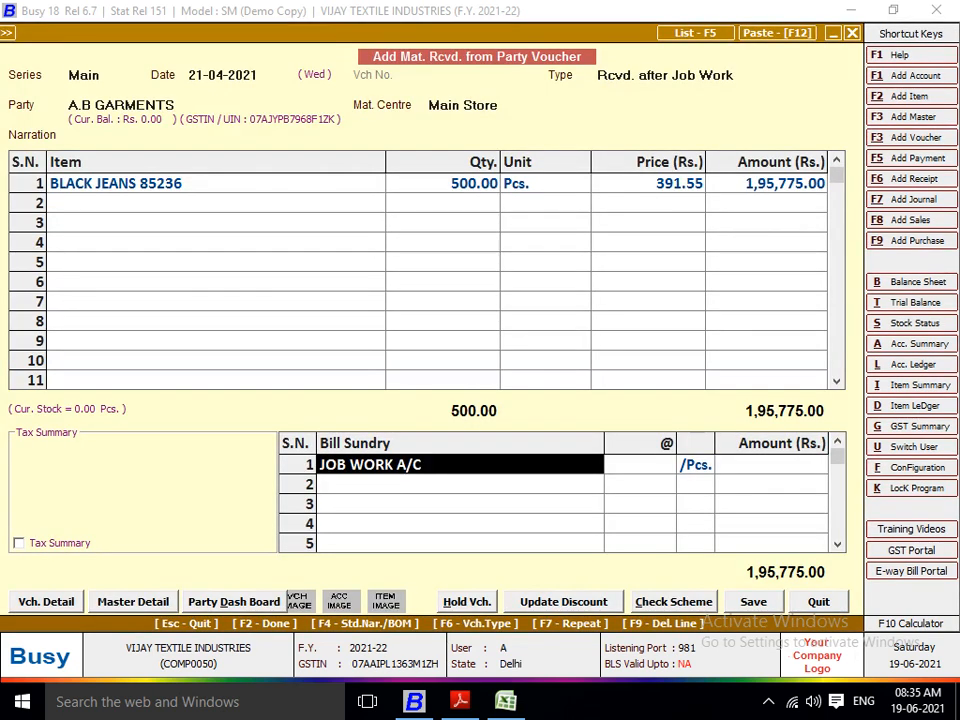
# Step: Create a bill sundry master named JOB WORK A/C MAT REC with type Additive and nature Others
pyautogui.press('F3')
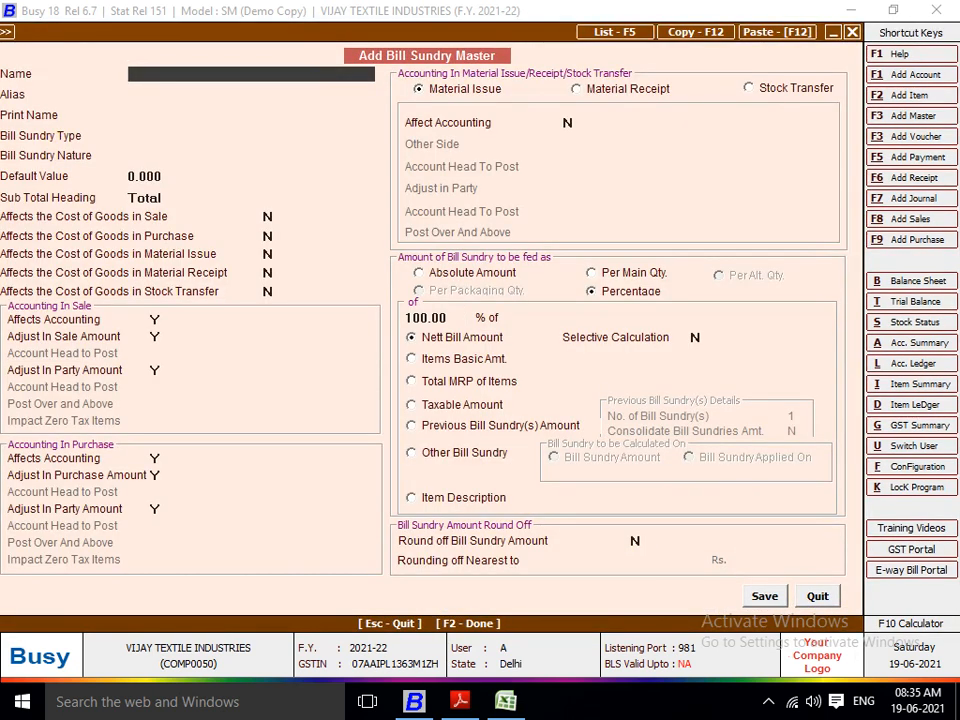
pyautogui.write('JOB WORK')
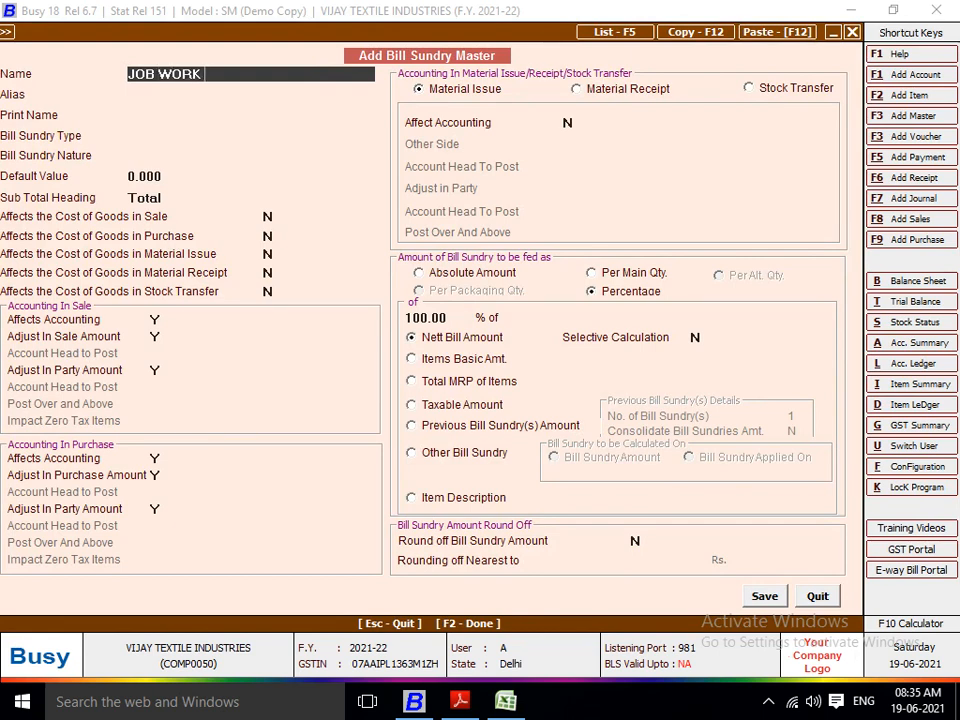
pyautogui.write(' A/C MAT REC')
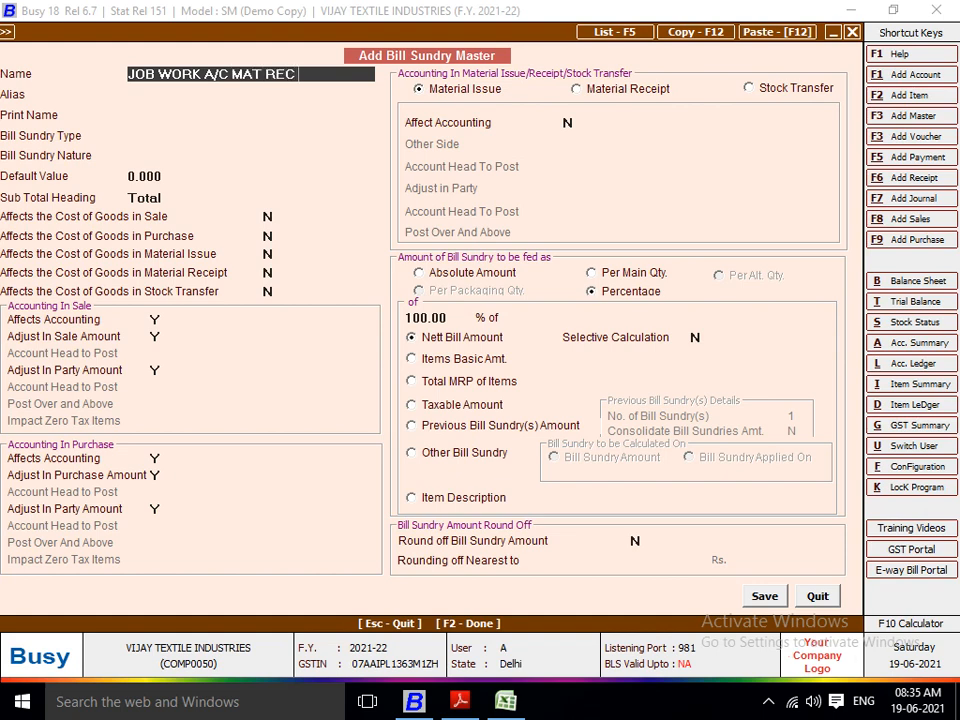
pyautogui.press('Return')
pyautogui.press('Return')
pyautogui.press('Return')
pyautogui.press('Return')
pyautogui.press('Return')
pyautogui.press('Return')
pyautogui.press('Return')
pyautogui.press('Return')
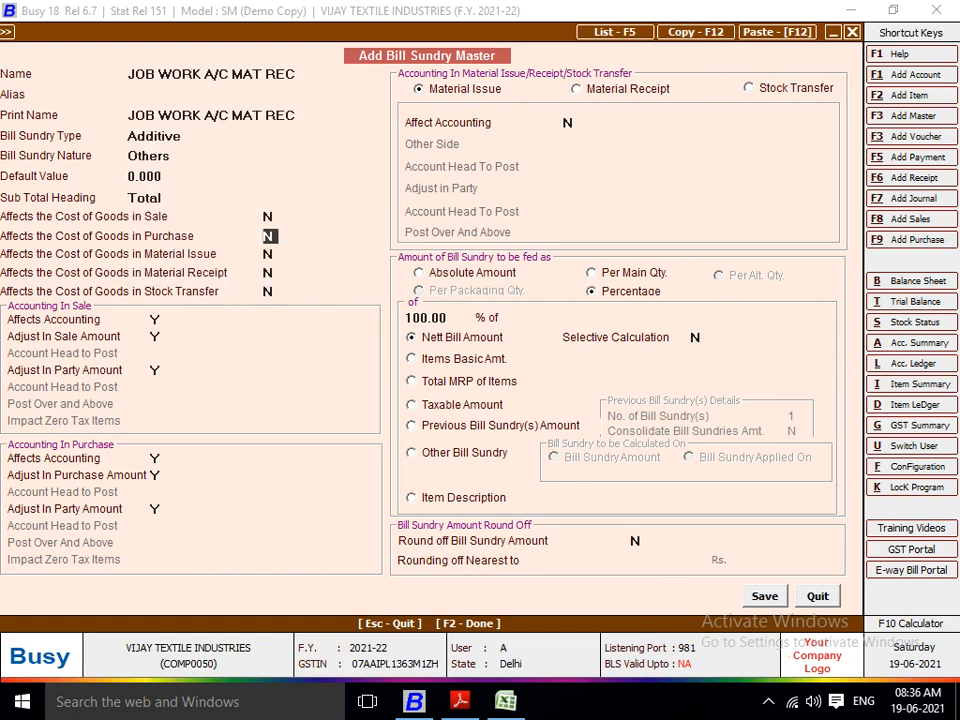
# Step: Make the new bill sundry affect the cost of goods in material receipt
pyautogui.press('Return')
pyautogui.press('Return')
pyautogui.write('Y')
pyautogui.press('Return')
pyautogui.press('Return')
# Step: Enable accounting for Material Receipt in the bill sundry, with JOB WORK A/C as the specified account head
pyautogui.click(577, 89)
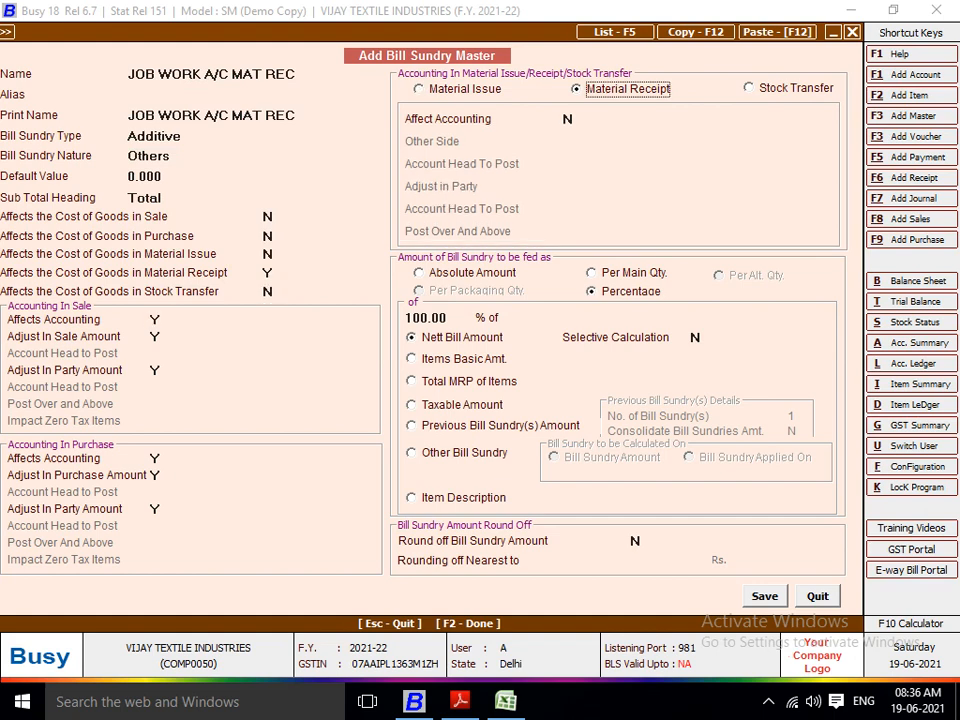
pyautogui.press('Return')
pyautogui.write('Y')
pyautogui.press('Return')
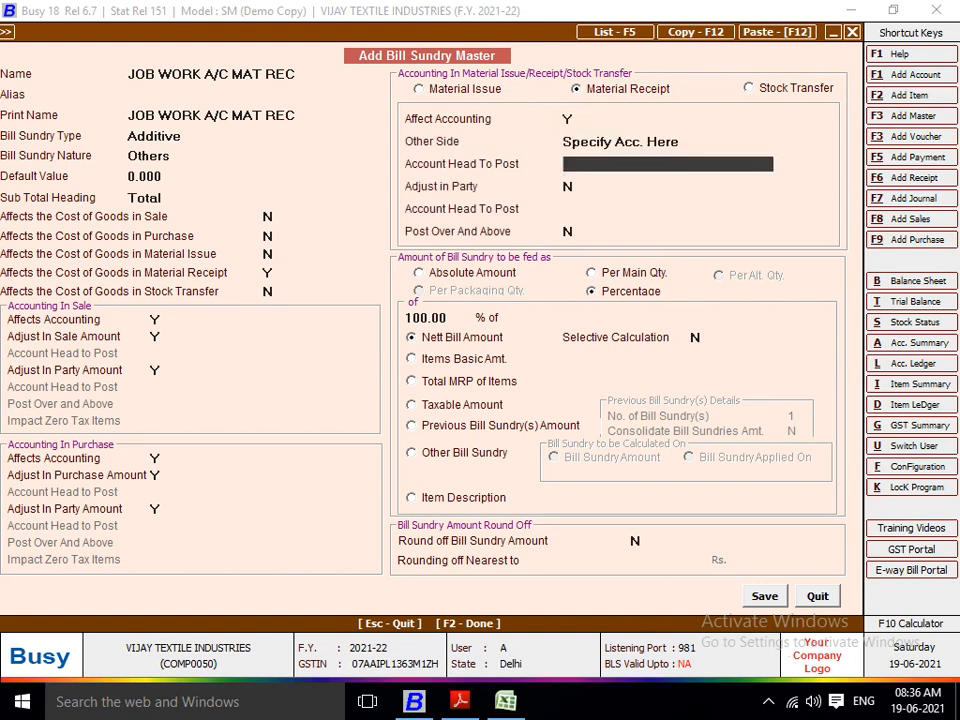
pyautogui.write('J')
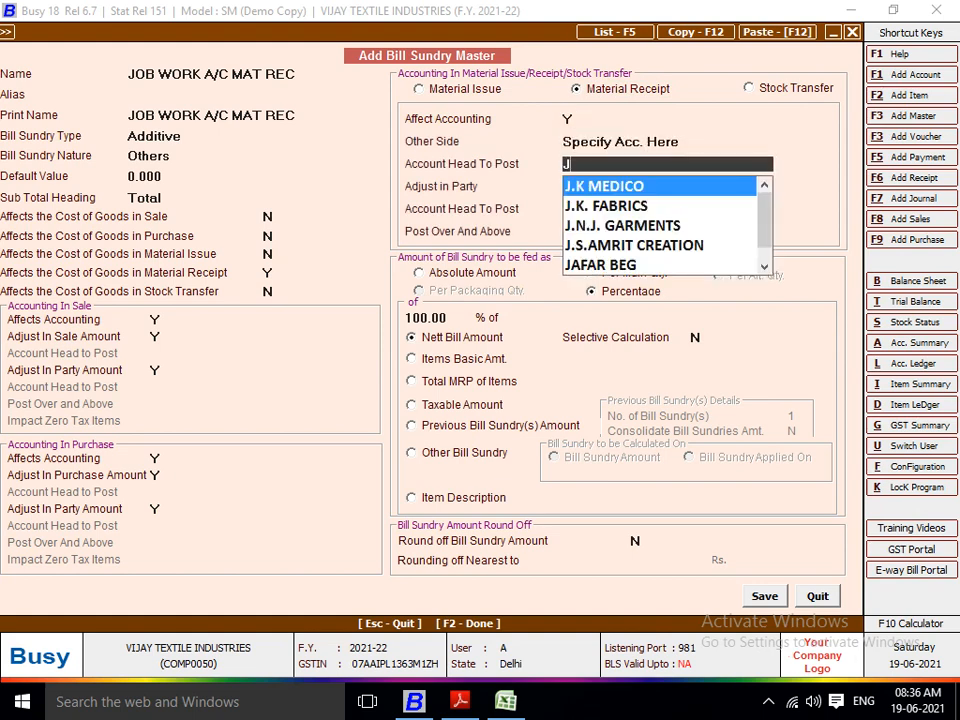
pyautogui.write('OB')
pyautogui.press('Return')
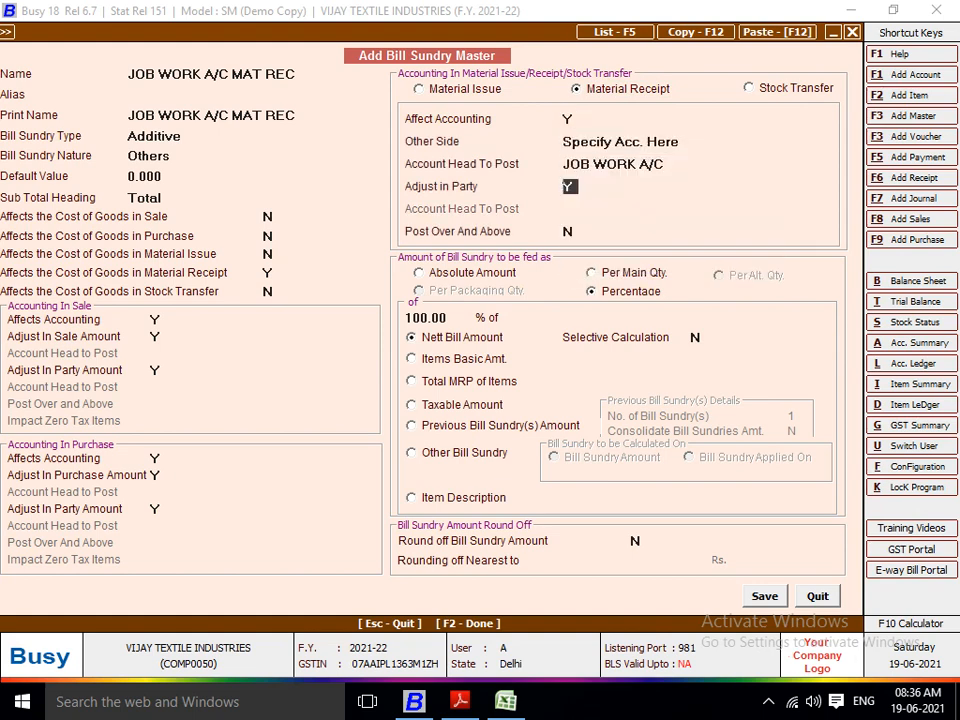
# Step: Enable Adjust in Party and Post Over And Above, feed the amount Per Main Qty., and save the bill sundry into the voucher
pyautogui.press('Return')
pyautogui.write('Y')
pyautogui.press('Return')
pyautogui.press('Up')
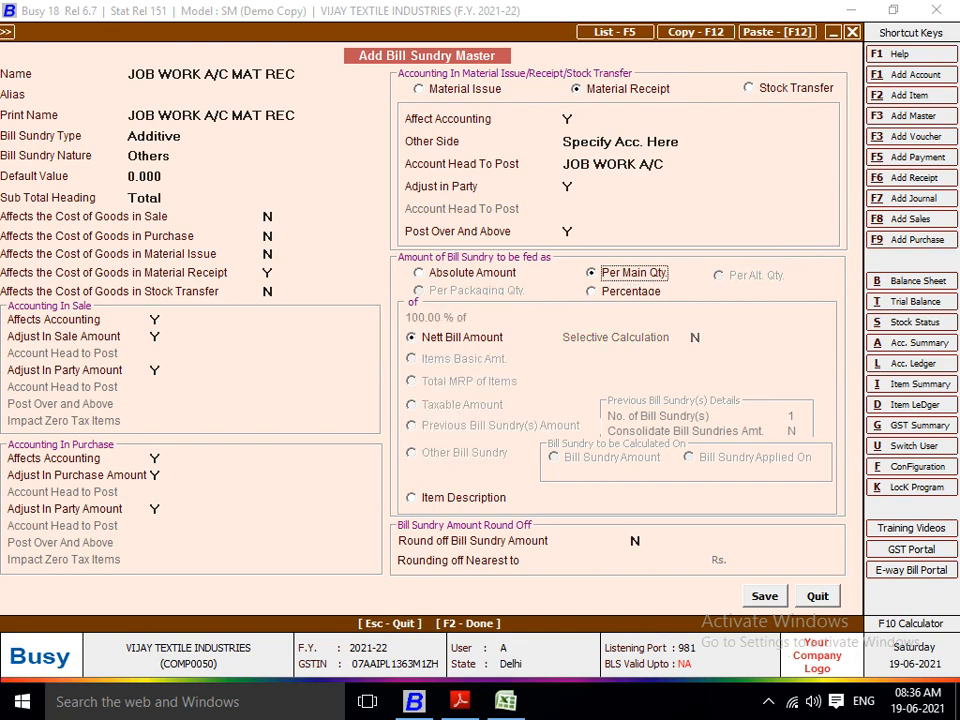
pyautogui.press('F2')
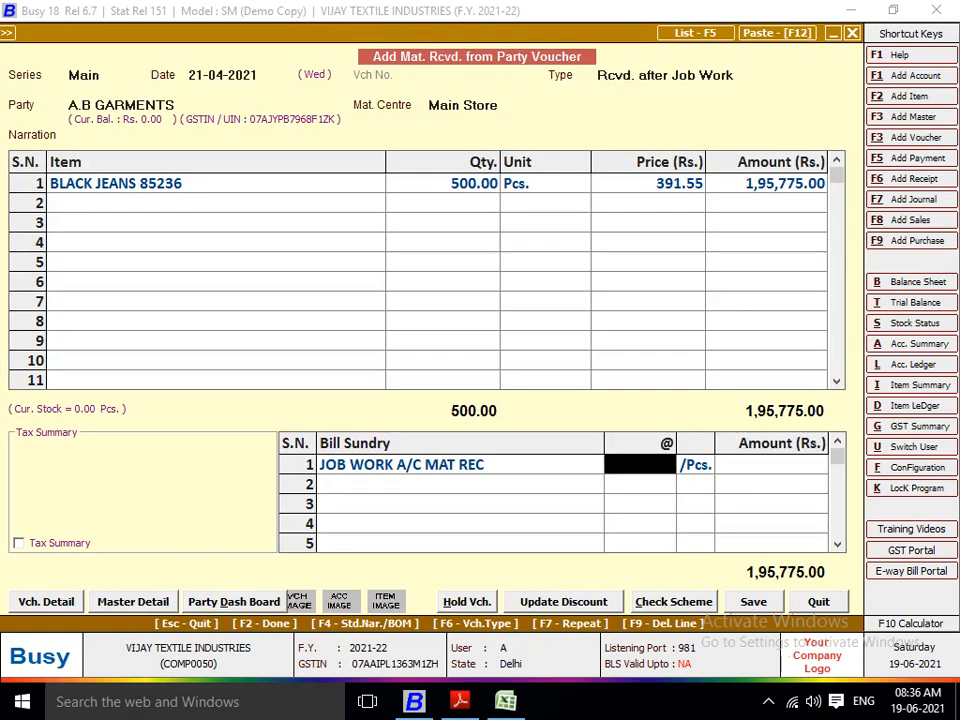
# Step: Charge the JOB WORK A/C MAT REC bill sundry at 25 per piece, skip the transport details, and save the material receipt voucher
pyautogui.hotkey('alt', 'Tab')
pyautogui.hotkey('alt', 'Tab')
pyautogui.write('25')
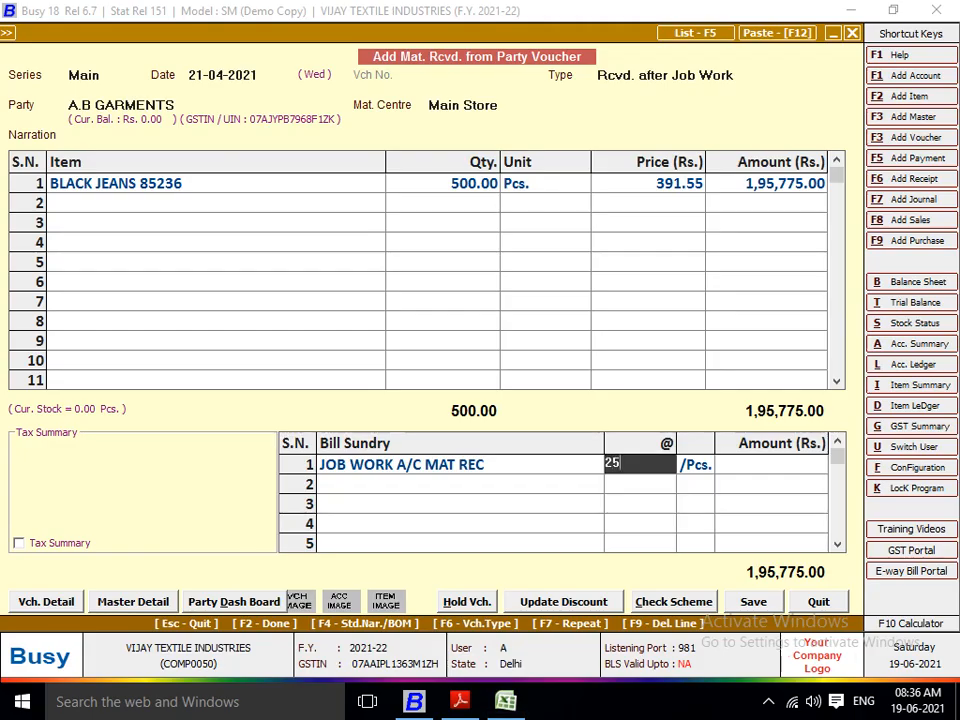
pyautogui.press('Return')
pyautogui.press('F2')
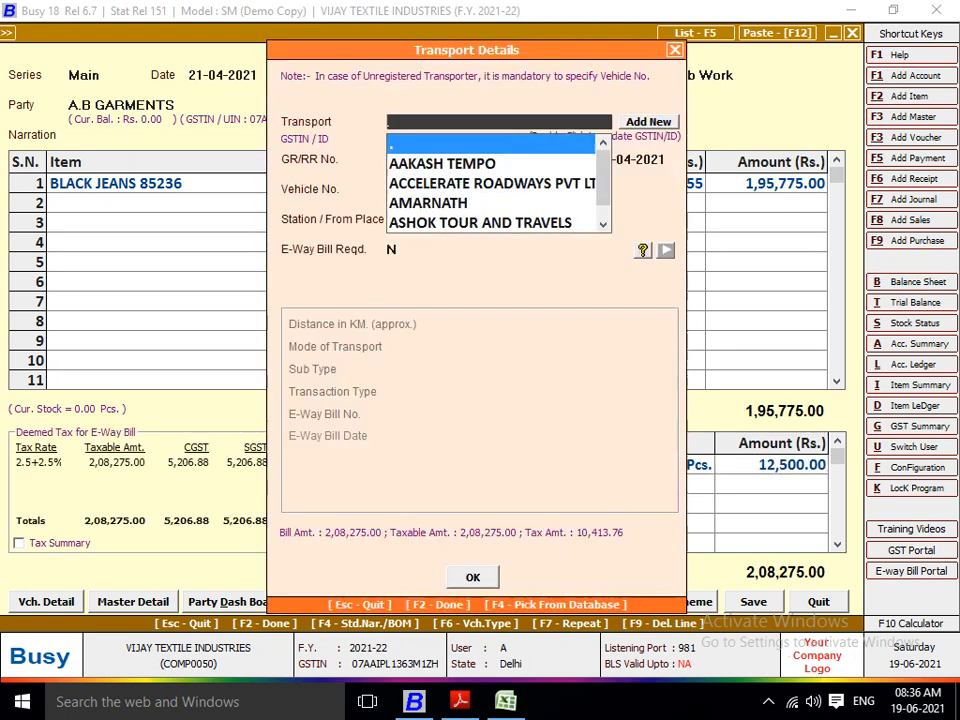
pyautogui.press('F2')
pyautogui.press('Return')
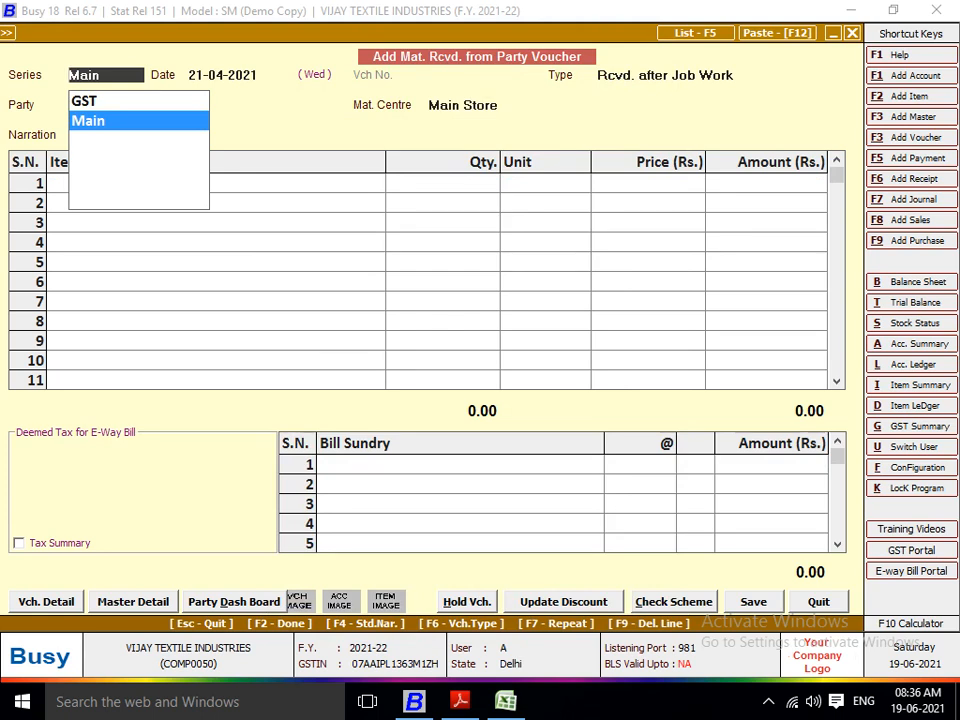
# Step: Leave the material receipt screen and start a new purchase voucher in the Main series
pyautogui.press('Escape')
pyautogui.press('Escape')
pyautogui.press('Escape')
pyautogui.press('Up')
pyautogui.press('Up')
pyautogui.press('Up')
pyautogui.press('Up')
pyautogui.press('Up')
pyautogui.press('Up')
pyautogui.press('Up')
pyautogui.press('Up')
pyautogui.press('Up')
pyautogui.press('Up')
pyautogui.press('Up')
pyautogui.press('Up')
pyautogui.press('Up')
pyautogui.press('Up')
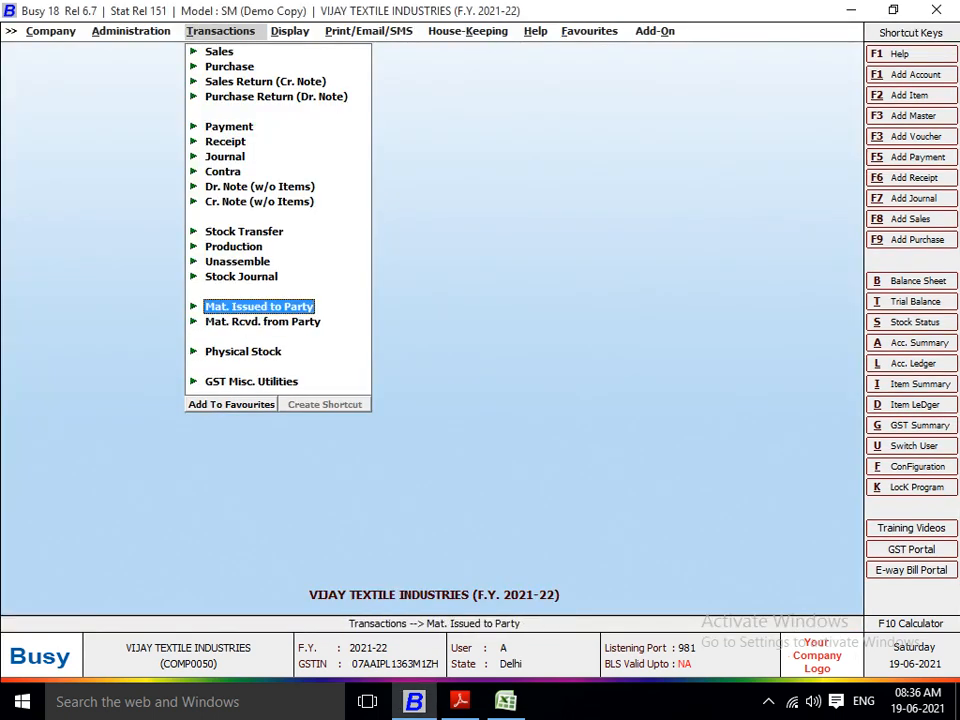
pyautogui.press('Return')
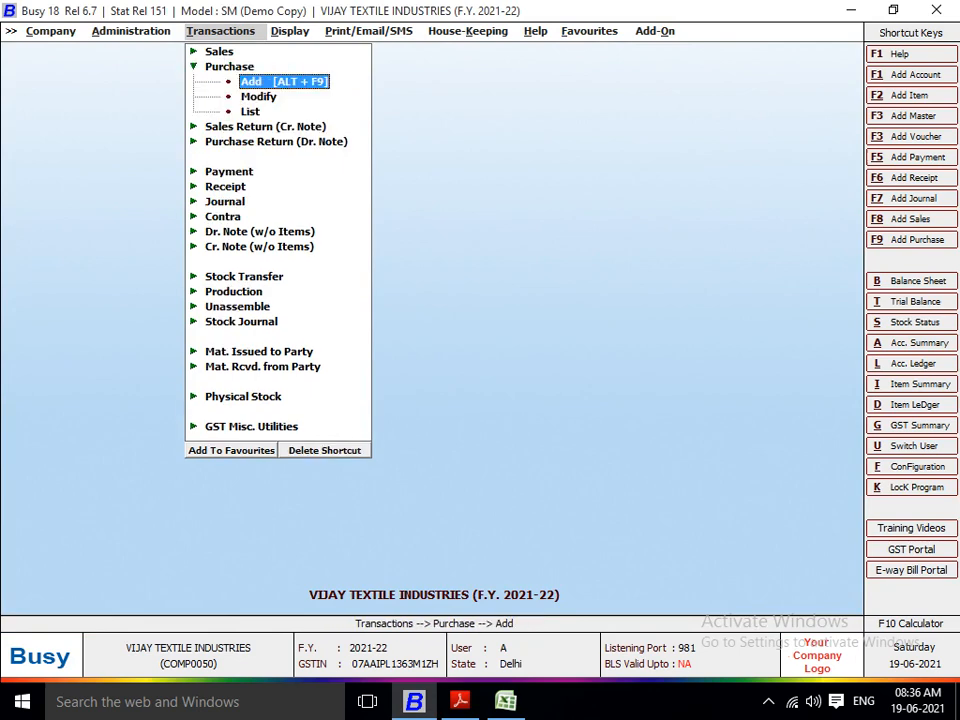
pyautogui.press('Return')
pyautogui.press('Return')
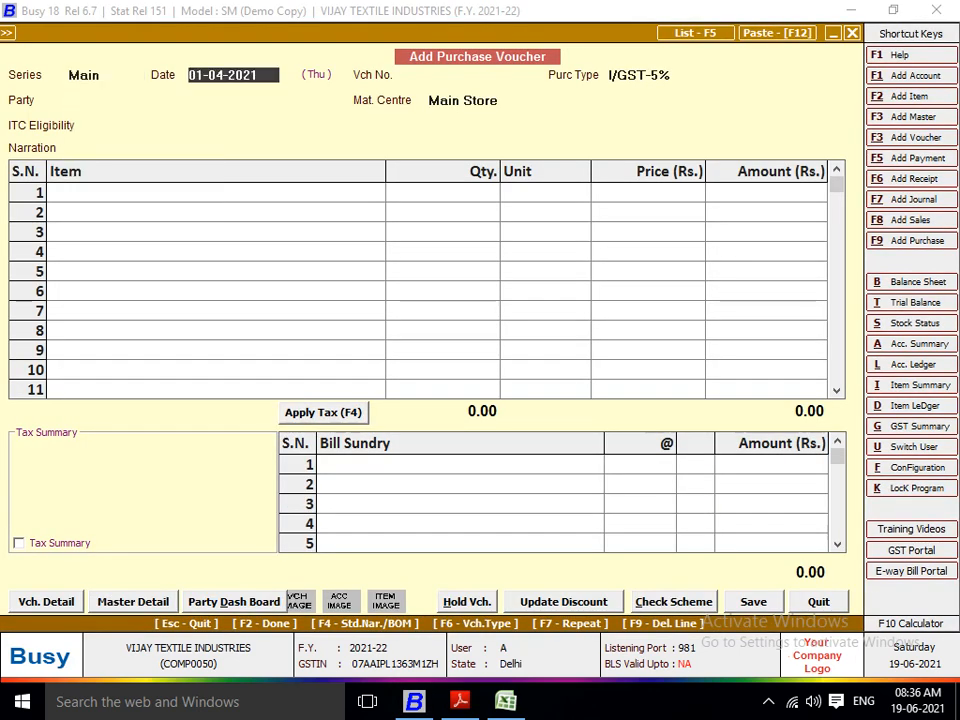
# Step: Date the purchase voucher and its stock updation 22-04-2021, with voucher number 125 and purchase type L/GST-5%
pyautogui.write('22')
pyautogui.press('Return')
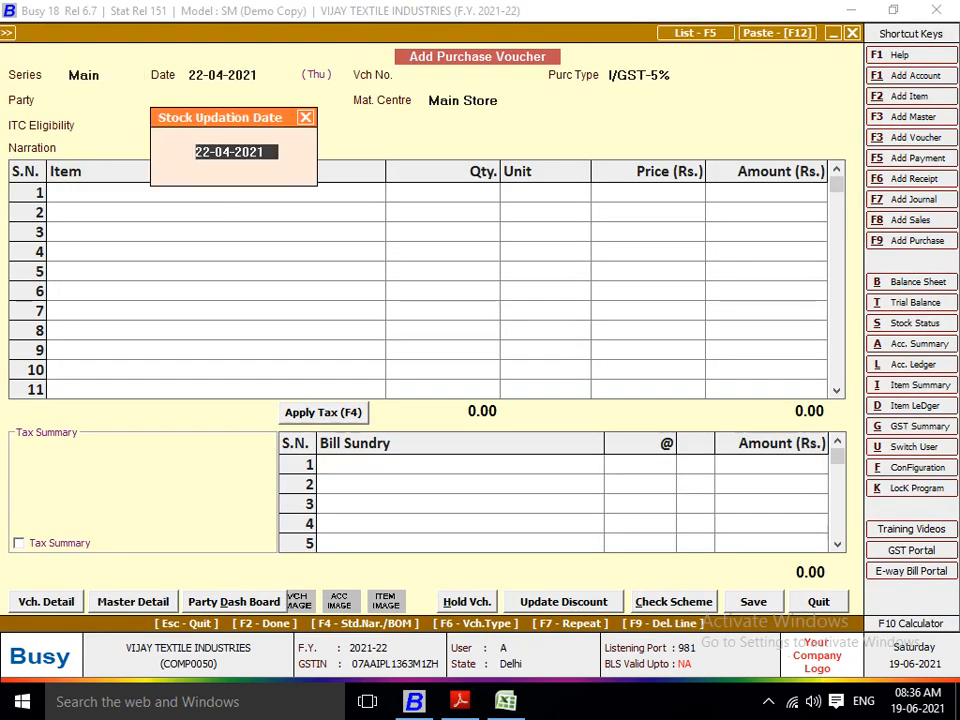
pyautogui.press('Return')
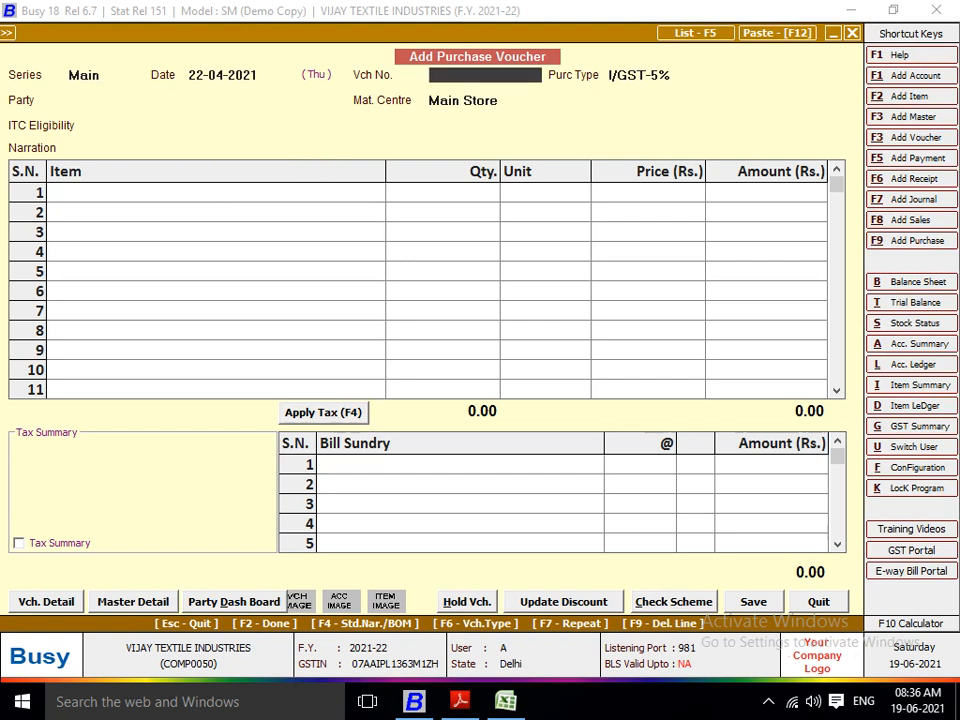
pyautogui.write('125')
pyautogui.press('Return')
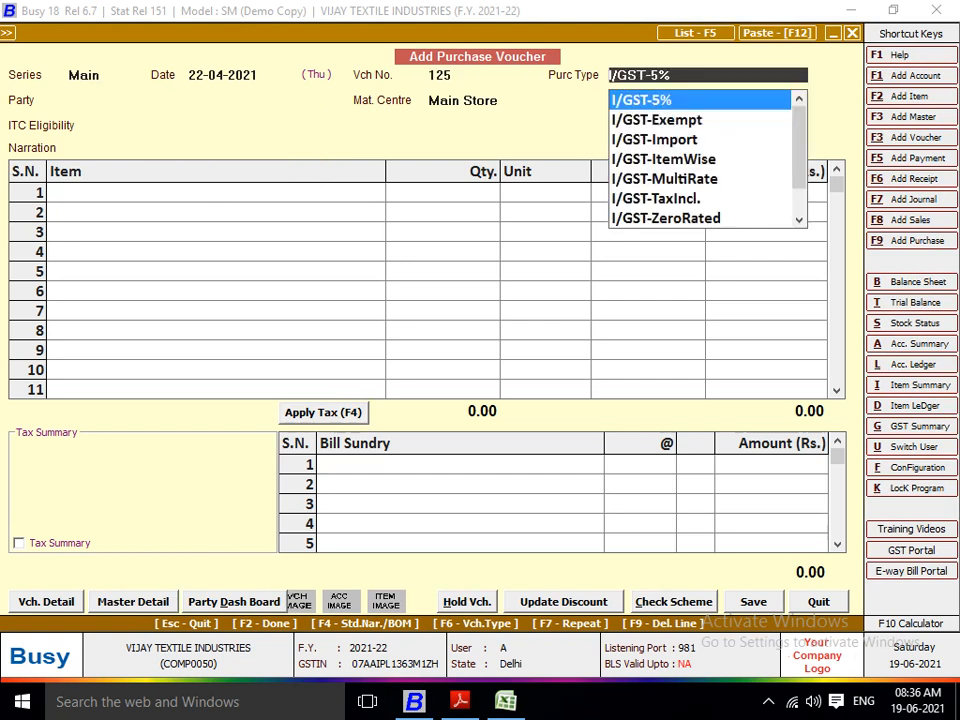
pyautogui.write('5')
pyautogui.press('Down')
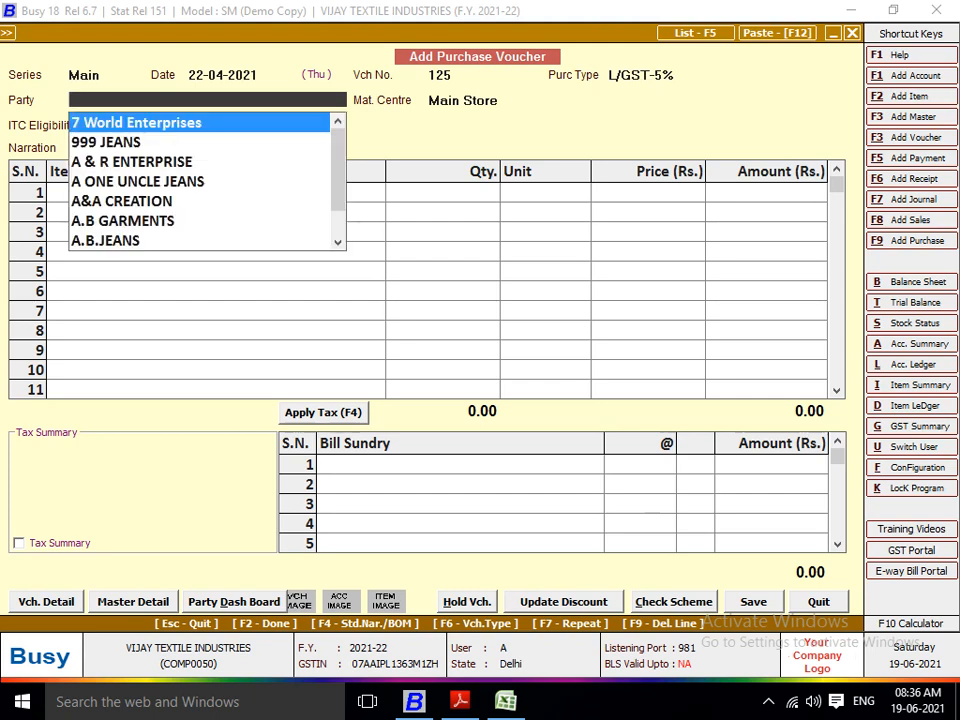
# Step: Set A.B GARMENTS as the party and load the items receivable after job work for Job ID 34
pyautogui.write('A.')
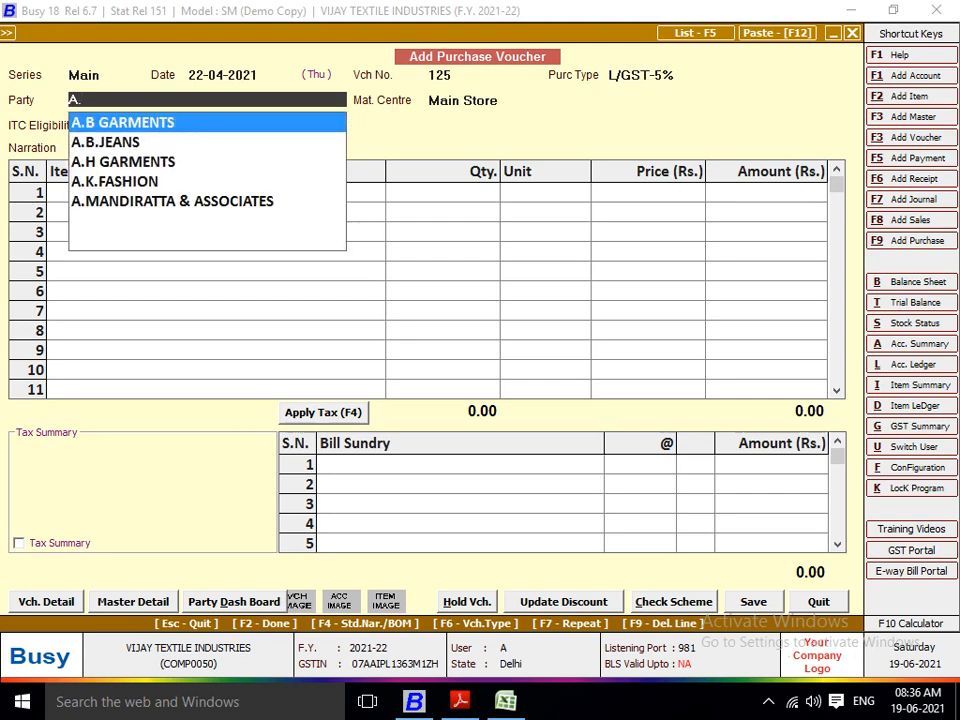
pyautogui.press('Return')
pyautogui.press('Return')
pyautogui.press('Return')
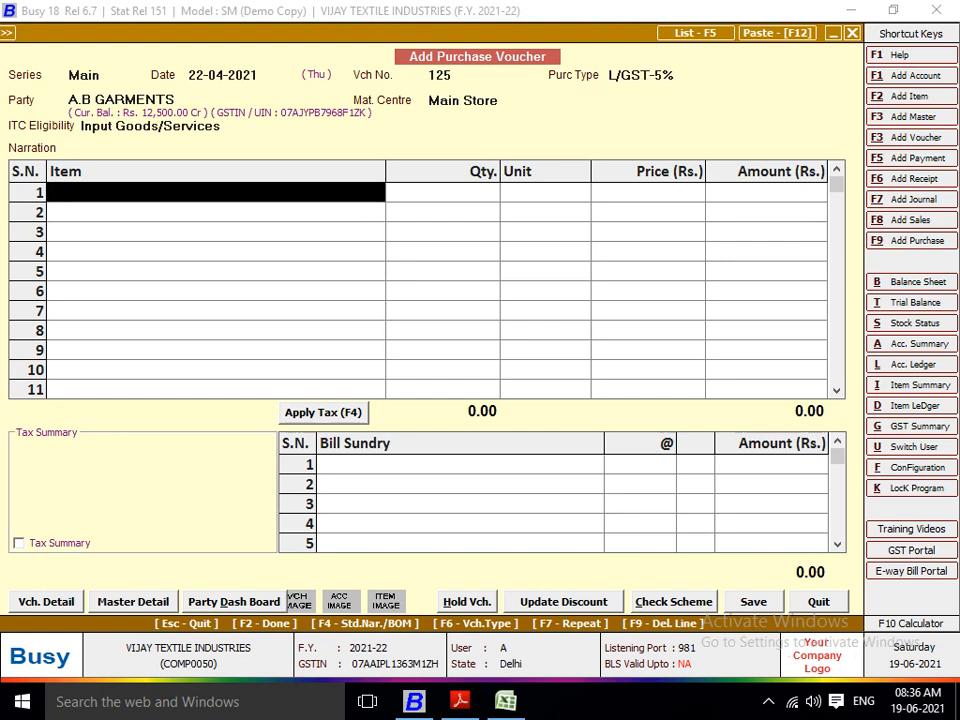
pyautogui.press('F4')
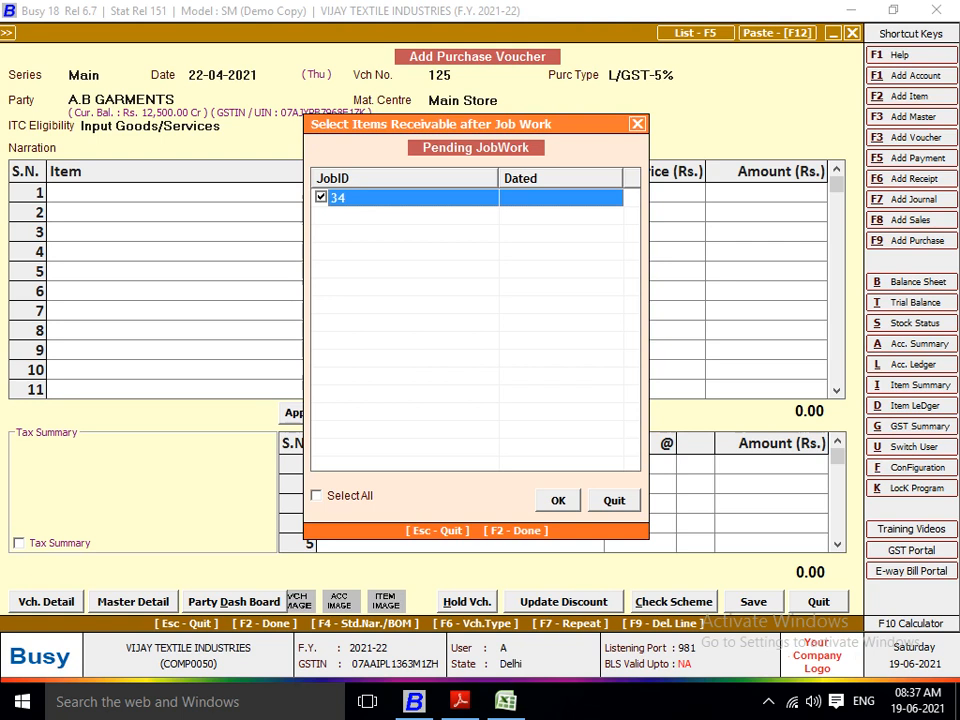
pyautogui.press('F2')
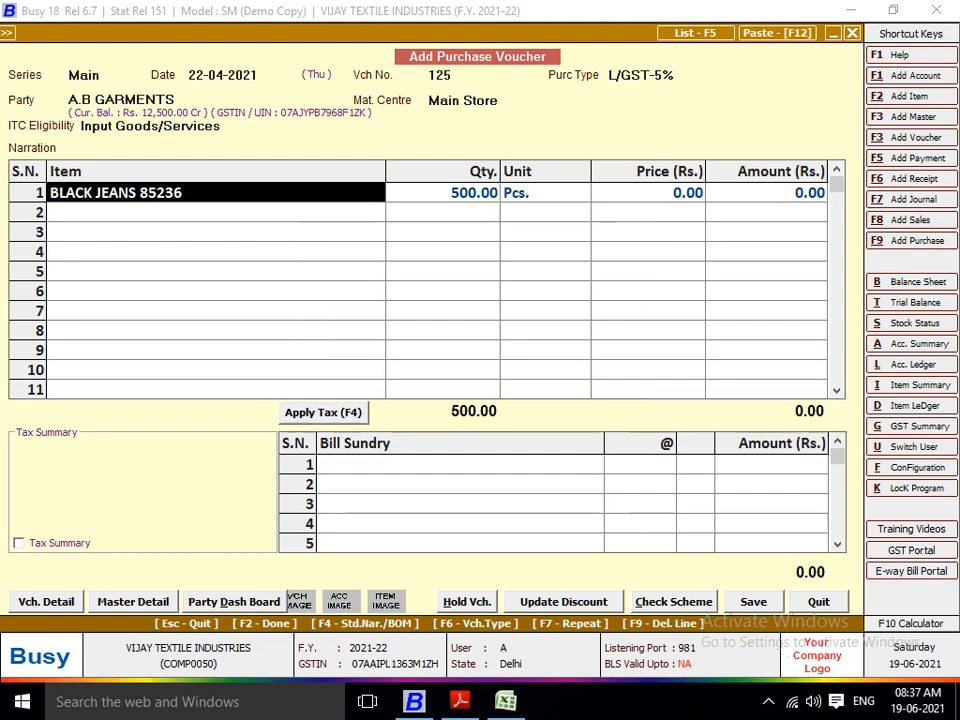
pyautogui.press('Return')
pyautogui.press('Return')
pyautogui.press('Return')
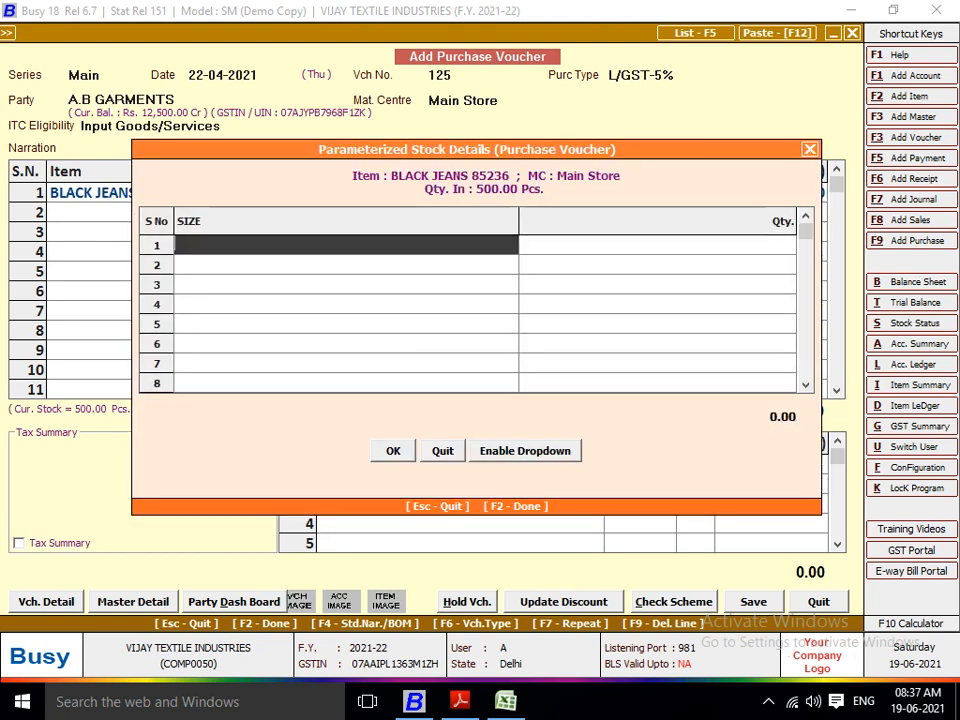
pyautogui.press('Escape')
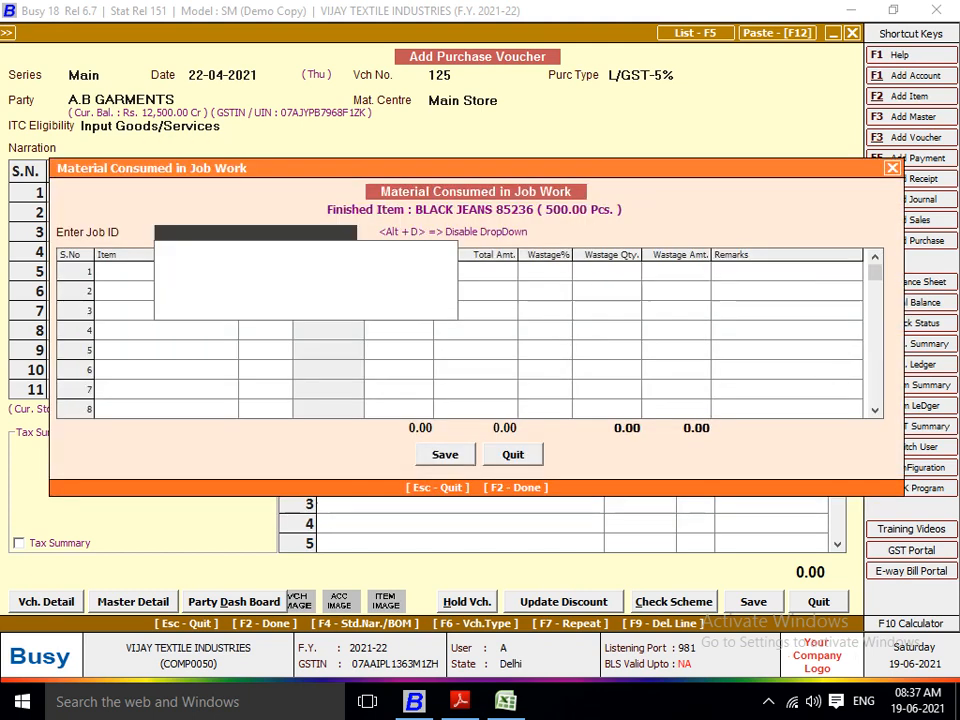
pyautogui.press('Escape')
pyautogui.press('Escape')
# Step: Set the quantity of BLACK JEANS 85236 in the purchase voucher to 100 pieces
pyautogui.hotkey('shift', 'Tab')
pyautogui.hotkey('shift', 'Tab')
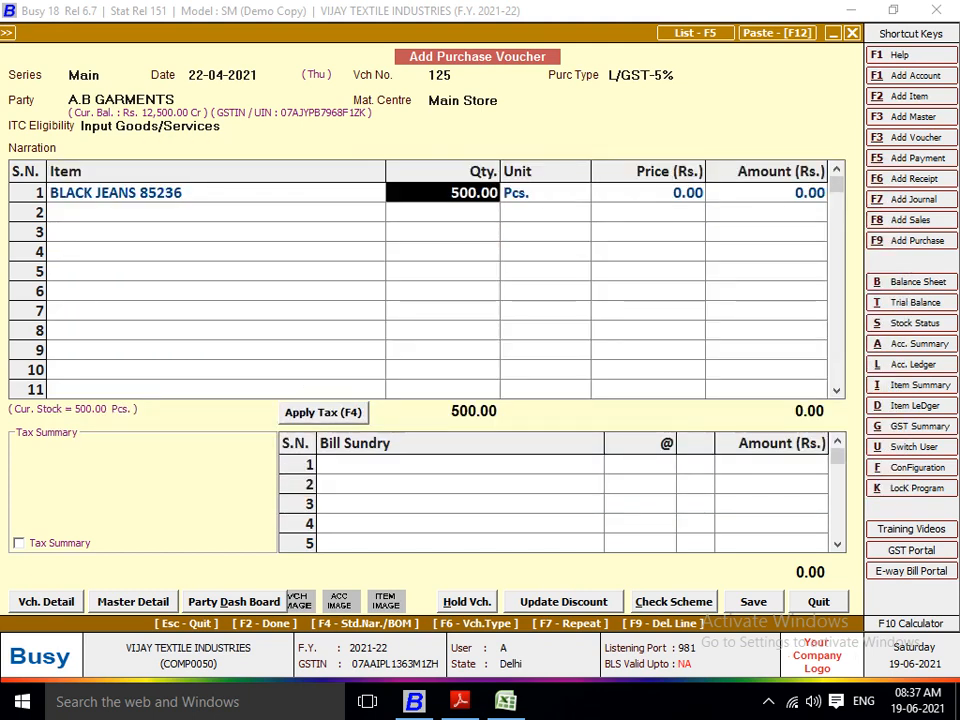
pyautogui.press('BackSpace')
pyautogui.write('100')
pyautogui.press('Return')
pyautogui.press('Return')
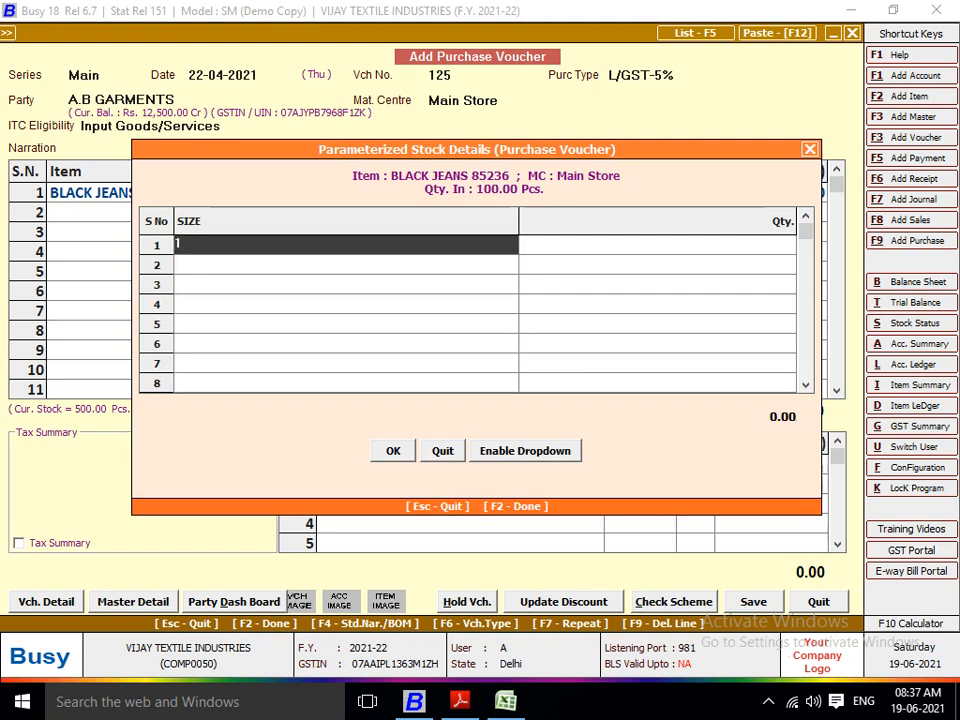
# Step: Allocate all 100 pieces of BLACK JEANS 85236 to size 30 in the parameterized stock details
pyautogui.write('30')
pyautogui.press('Return')
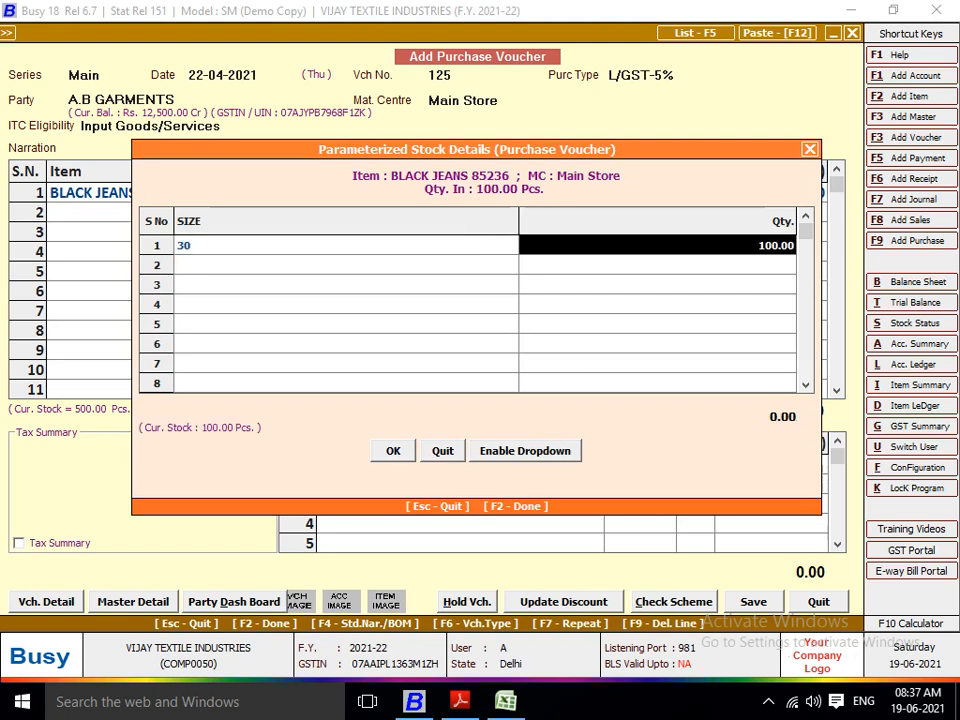
pyautogui.write('100')
pyautogui.press('Return')
pyautogui.press('Return')
pyautogui.press('Return')
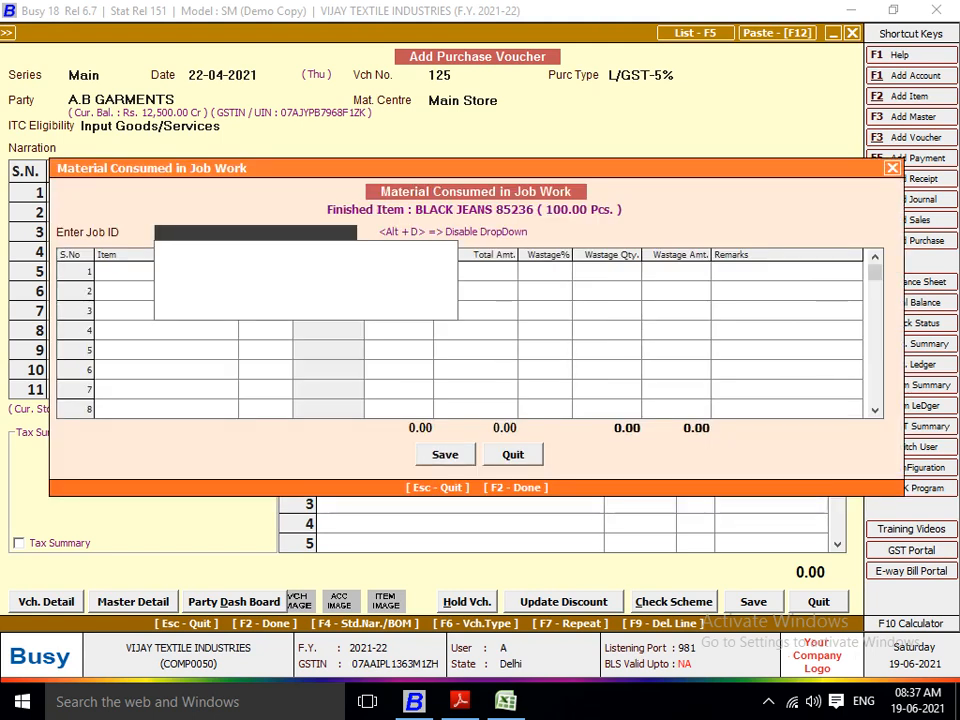
# Step: Skip the material consumption details and set the price of BLACK JEANS 85236 to Rs. 25
pyautogui.press('Escape')
pyautogui.press('Return')
pyautogui.press('Return')
pyautogui.press('Return')
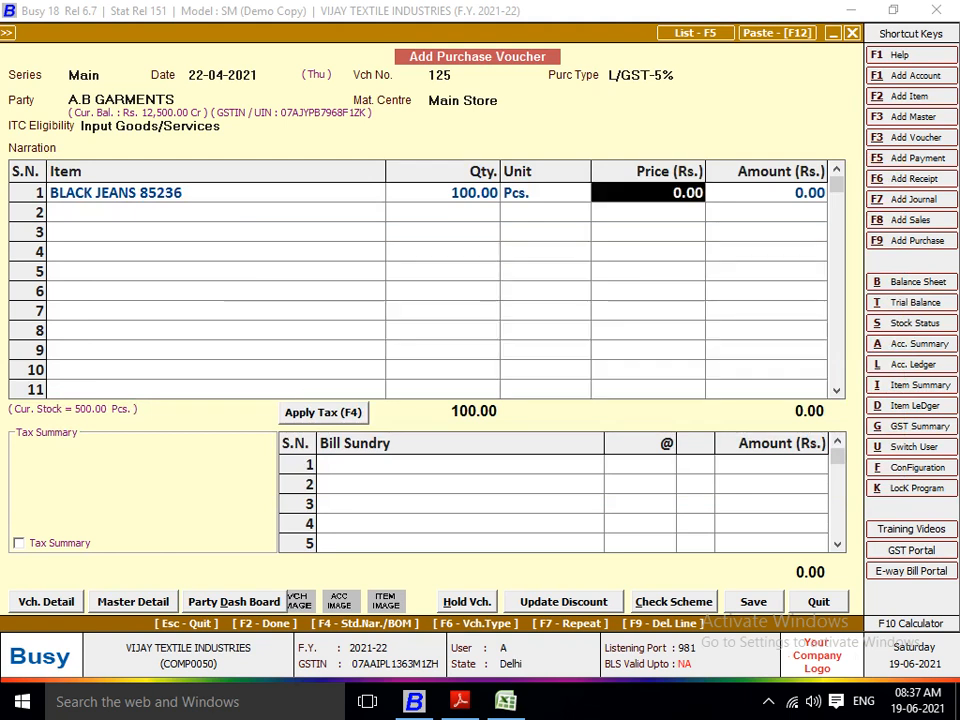
pyautogui.write('100')
pyautogui.press('Return')
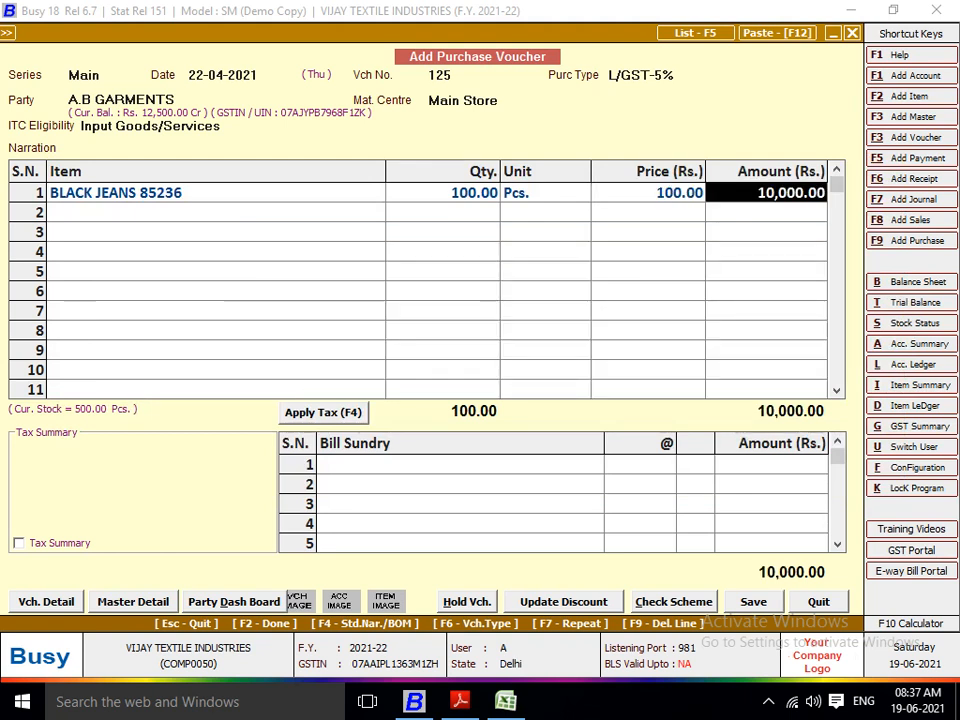
pyautogui.press('Left')
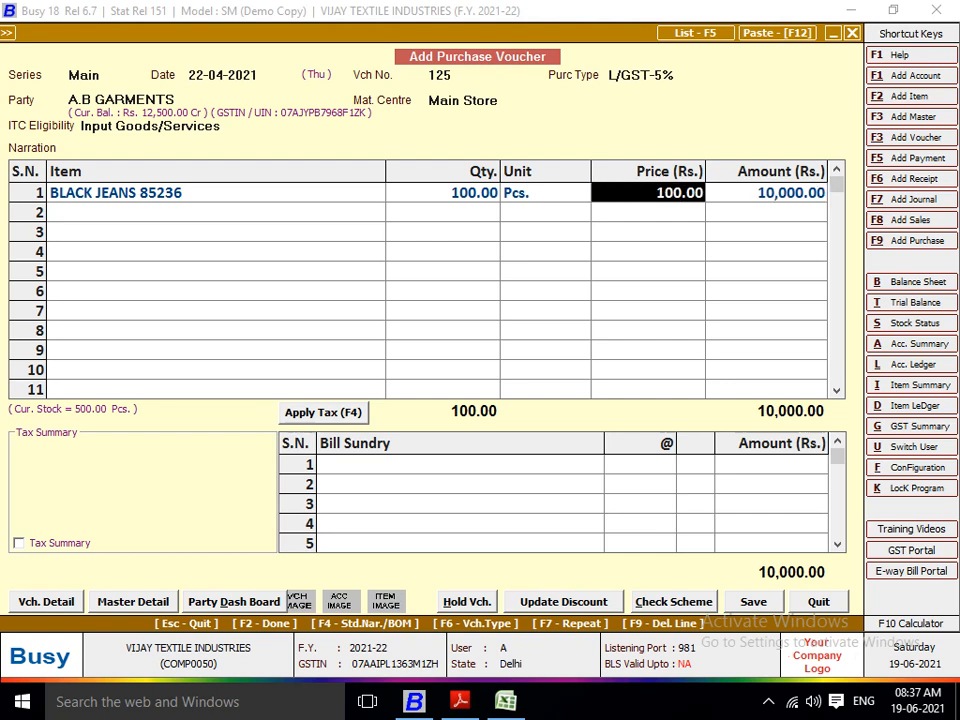
pyautogui.write('25')
pyautogui.press('Return')
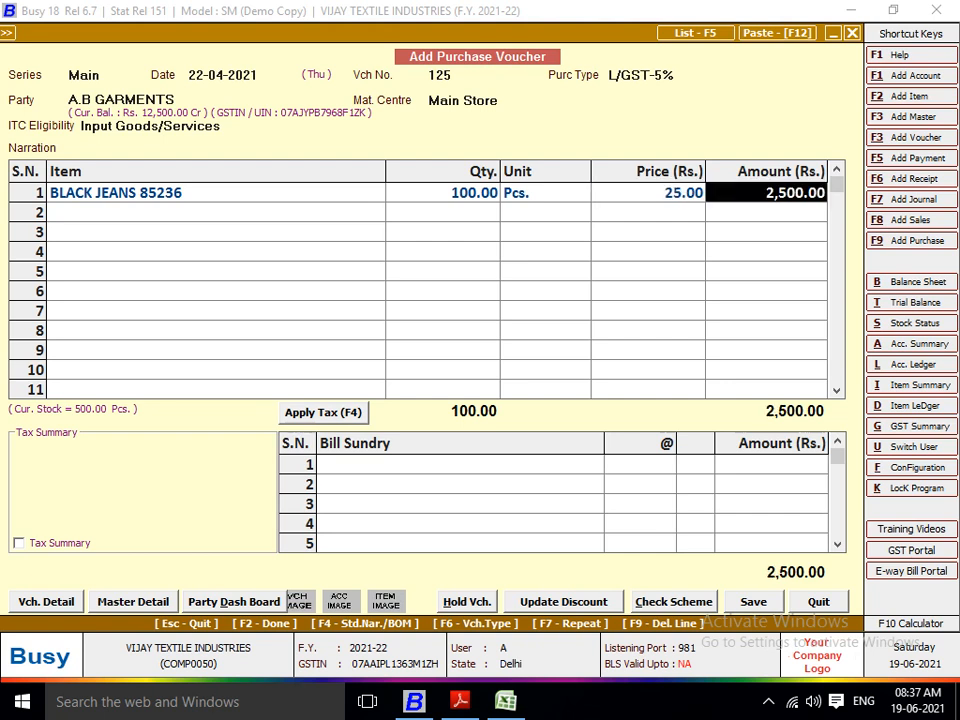
# Step: Apply CGST and SGST at 2.5% each and save the purchase voucher with the default purchase bill details
pyautogui.press('F4')
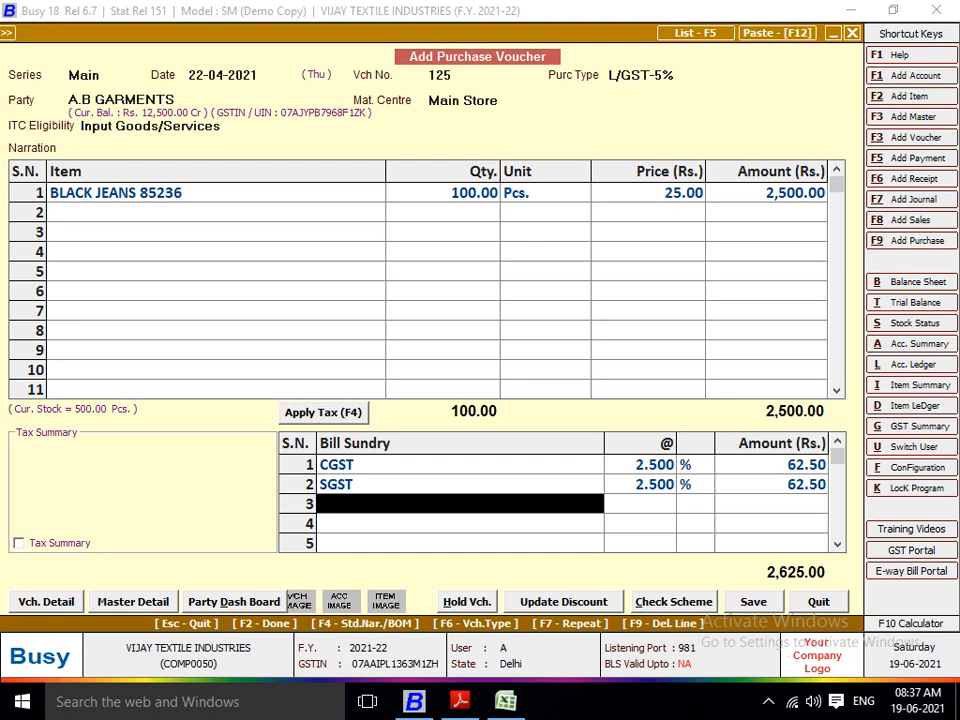
pyautogui.press('Return')
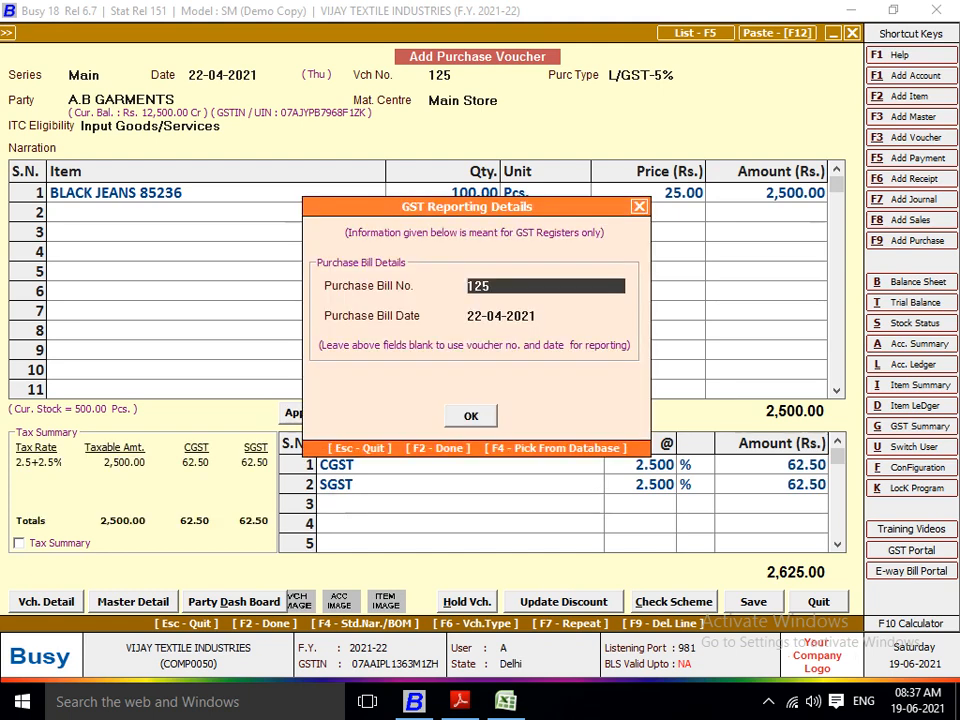
pyautogui.press('F2')
pyautogui.press('F2')
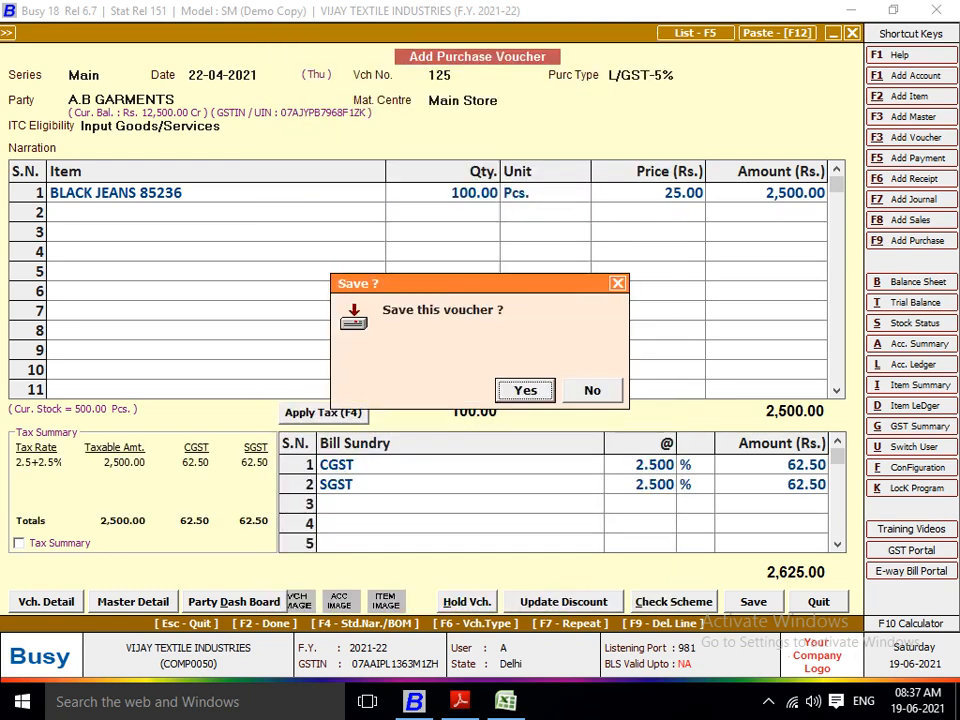
pyautogui.press('Return')
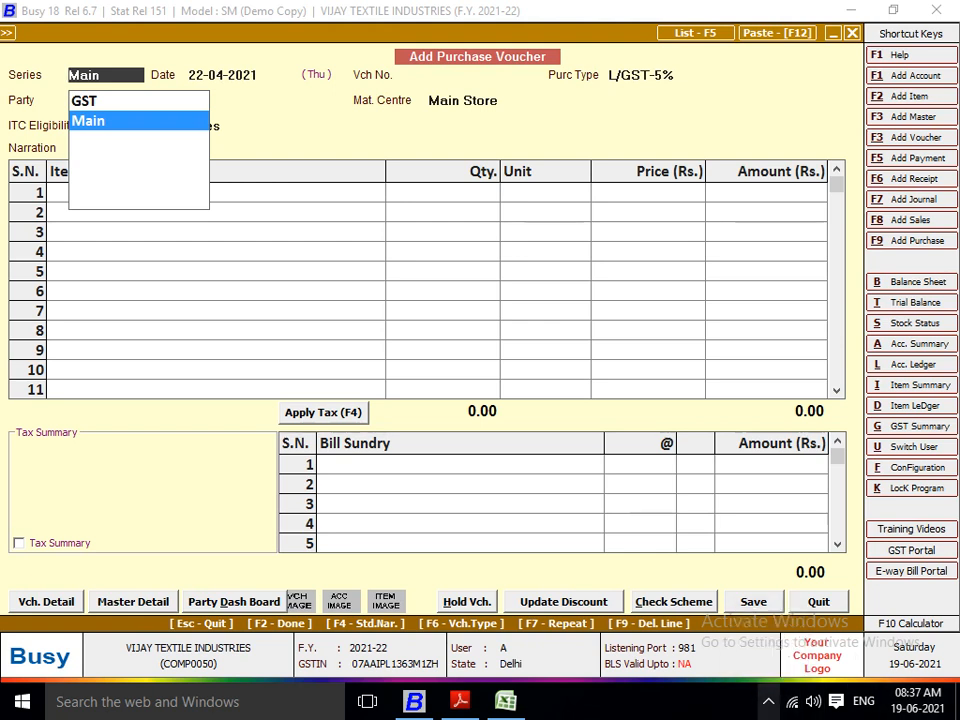
pyautogui.click(768, 701)
pyautogui.click(748, 625)
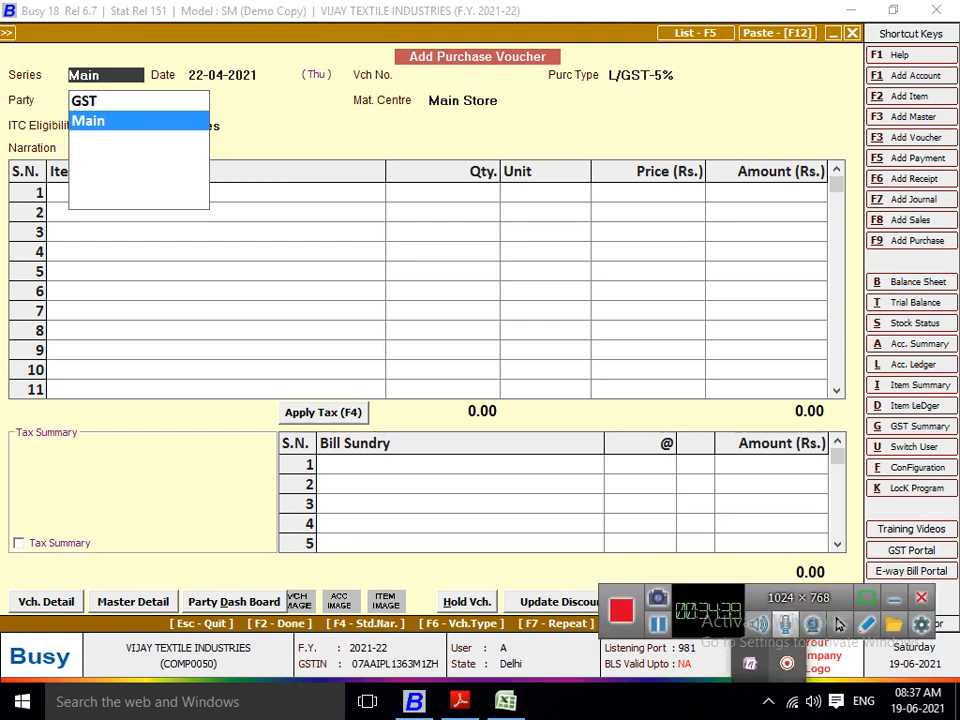
pyautogui.click(921, 597)
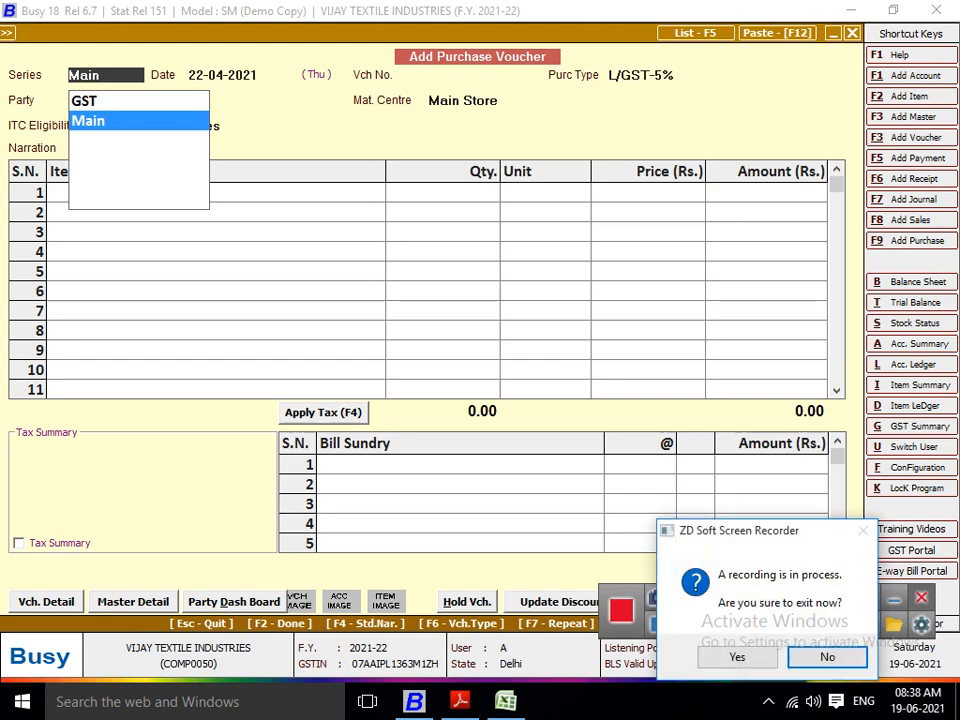